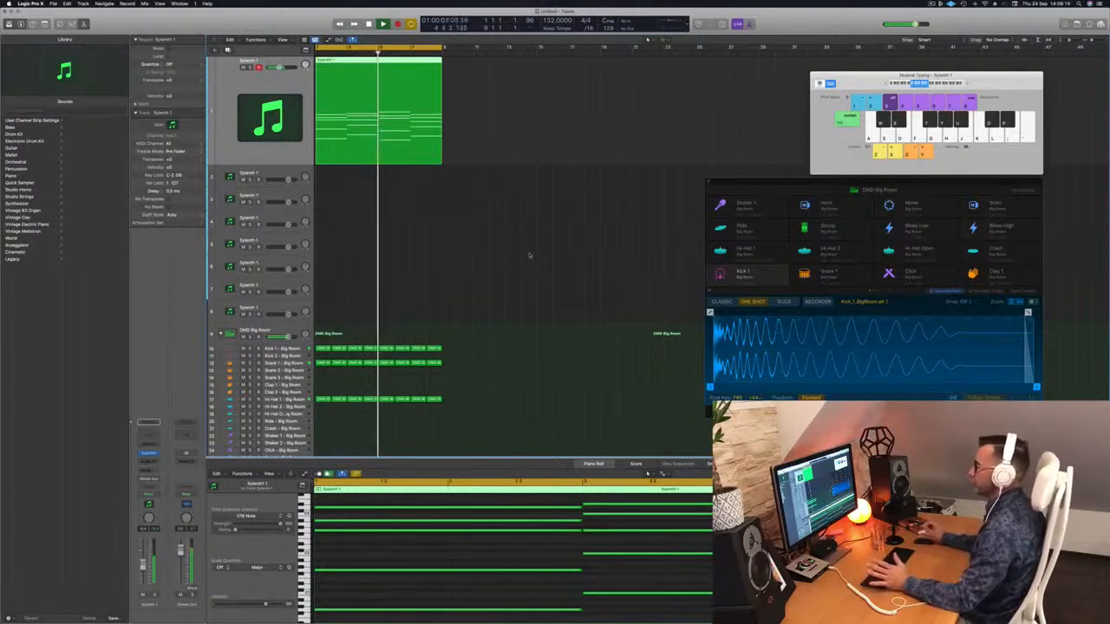
Step: Play back the eight-bar Sylenth1 chord loop together with the drums and listen to it
click(496, 255)
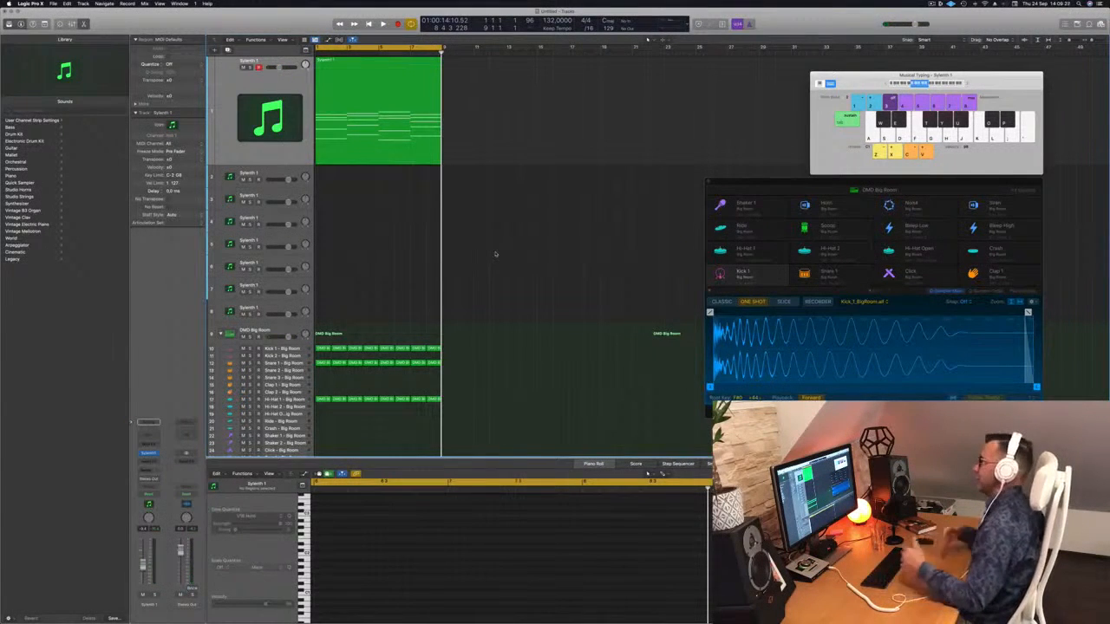
key(space)
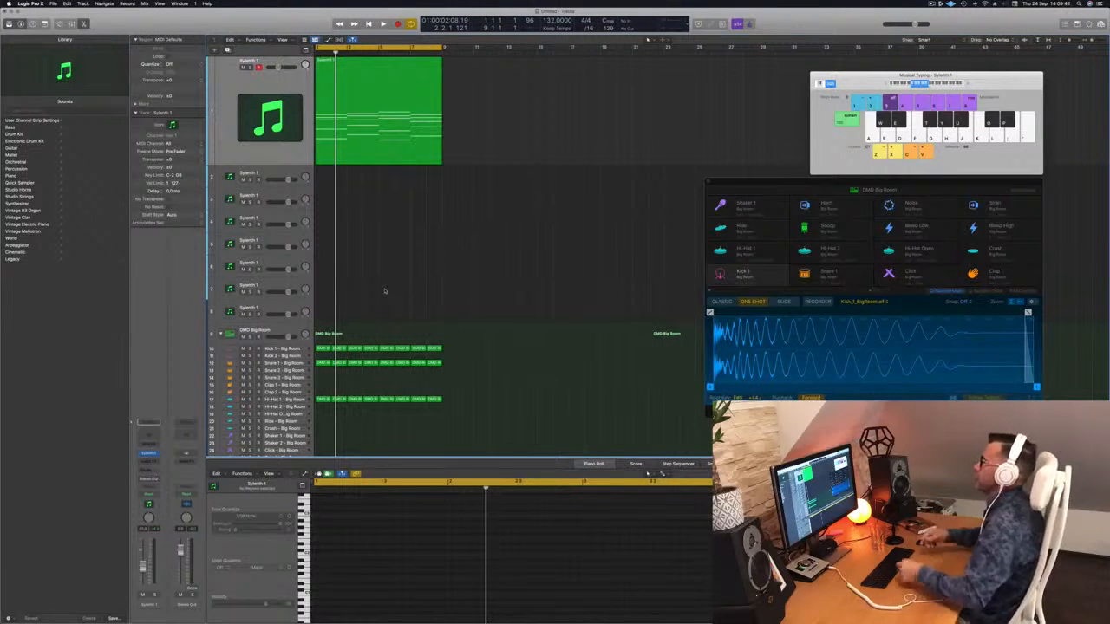
click(371, 141)
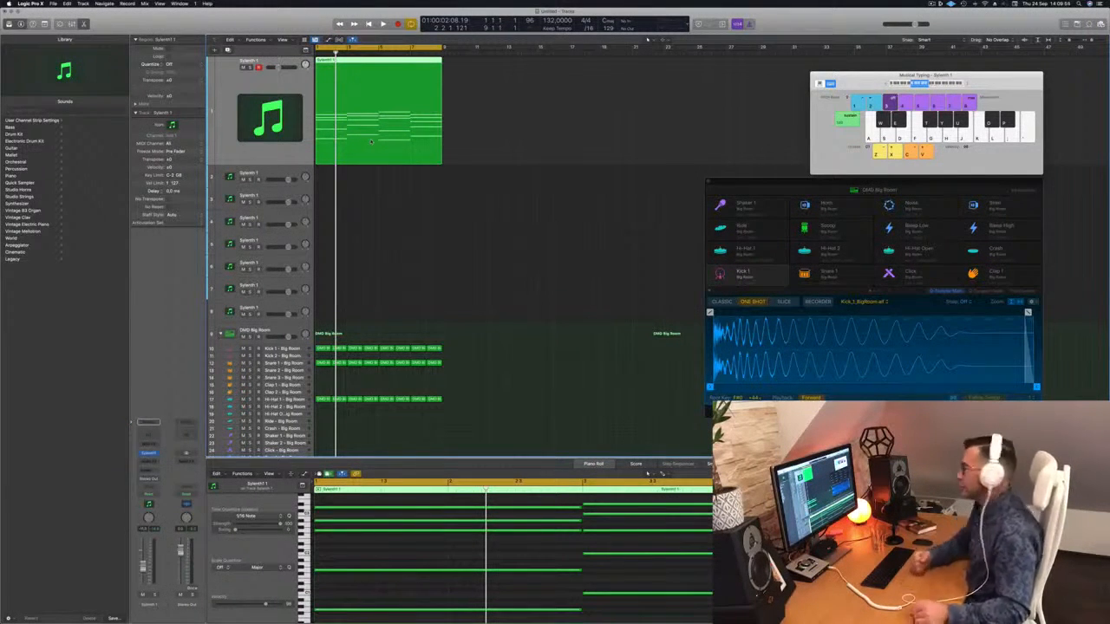
click(404, 185)
key(space)
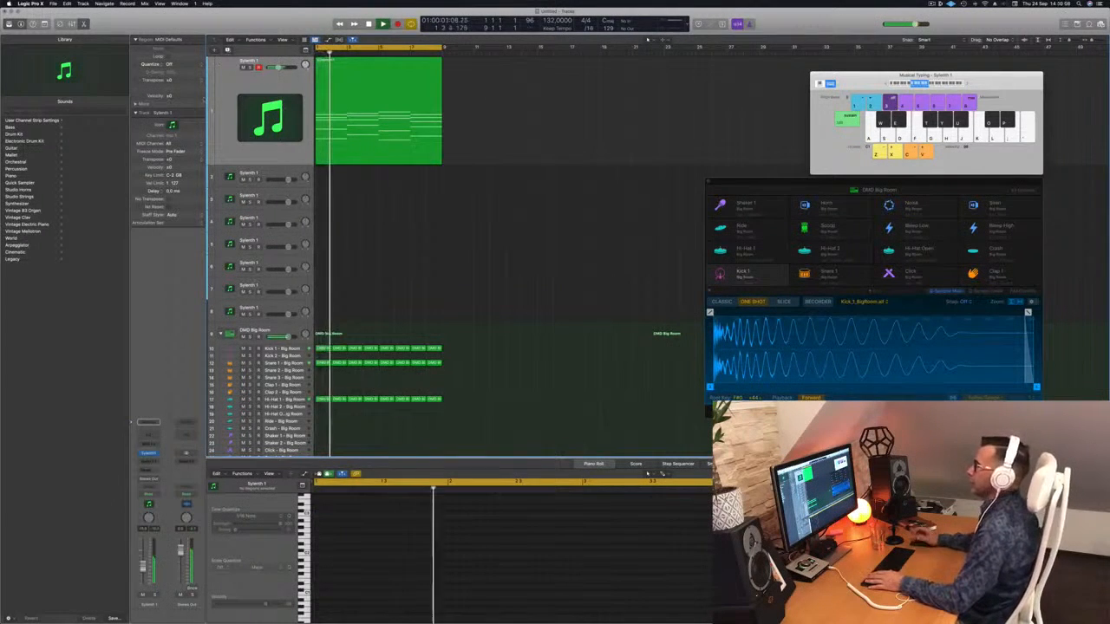
Step: Duplicate the first Sylenth1 track and copy its chord region onto the new track below, starting at bar 1
key(Down)
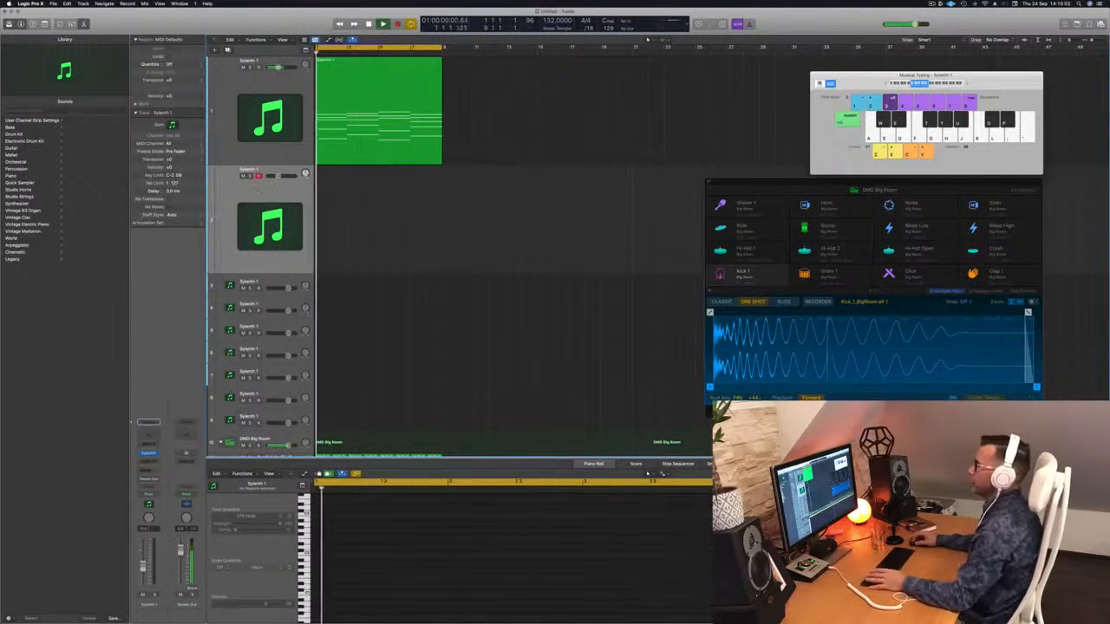
click(360, 88)
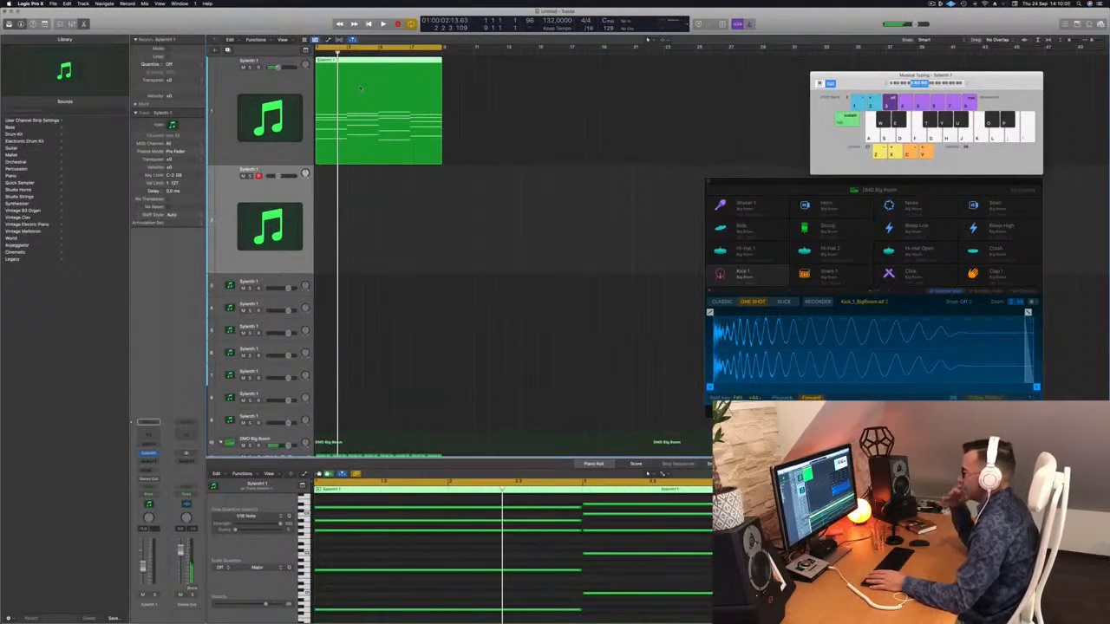
drag(349, 59, 345, 199)
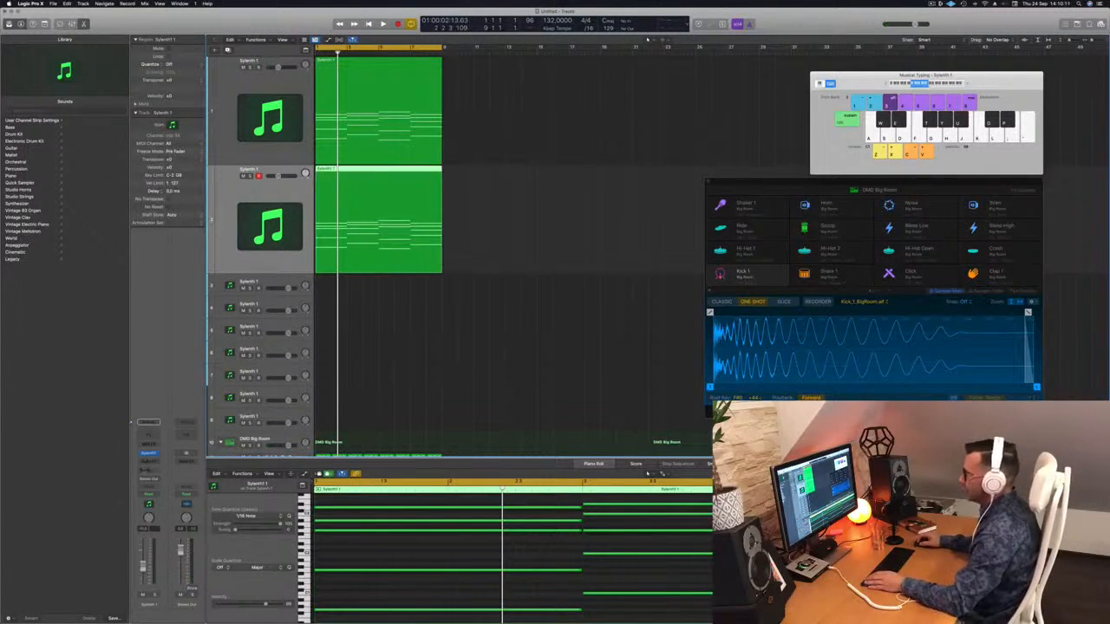
Step: Replace the Sylenth1 instrument on the duplicated track with the stereo version of Alchemy
click(159, 455)
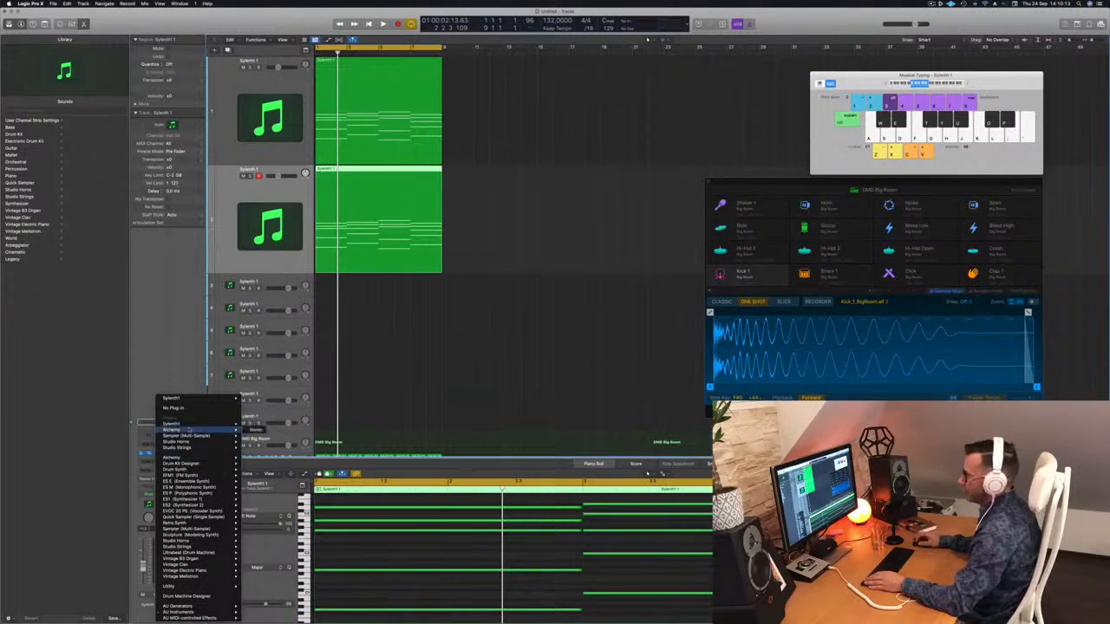
click(256, 430)
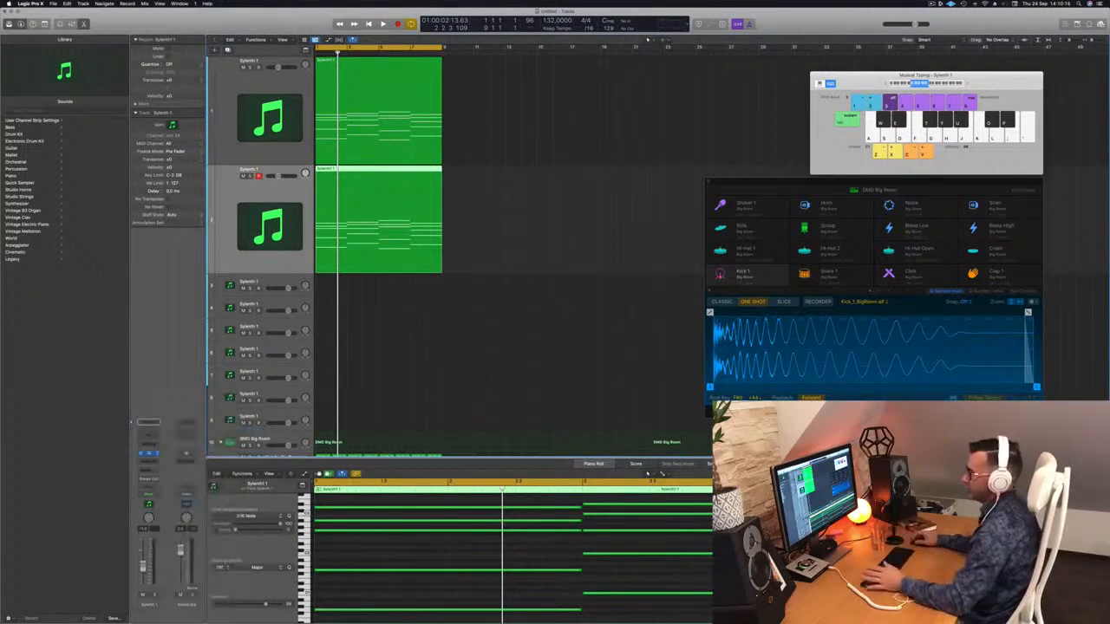
drag(525, 84, 549, 96)
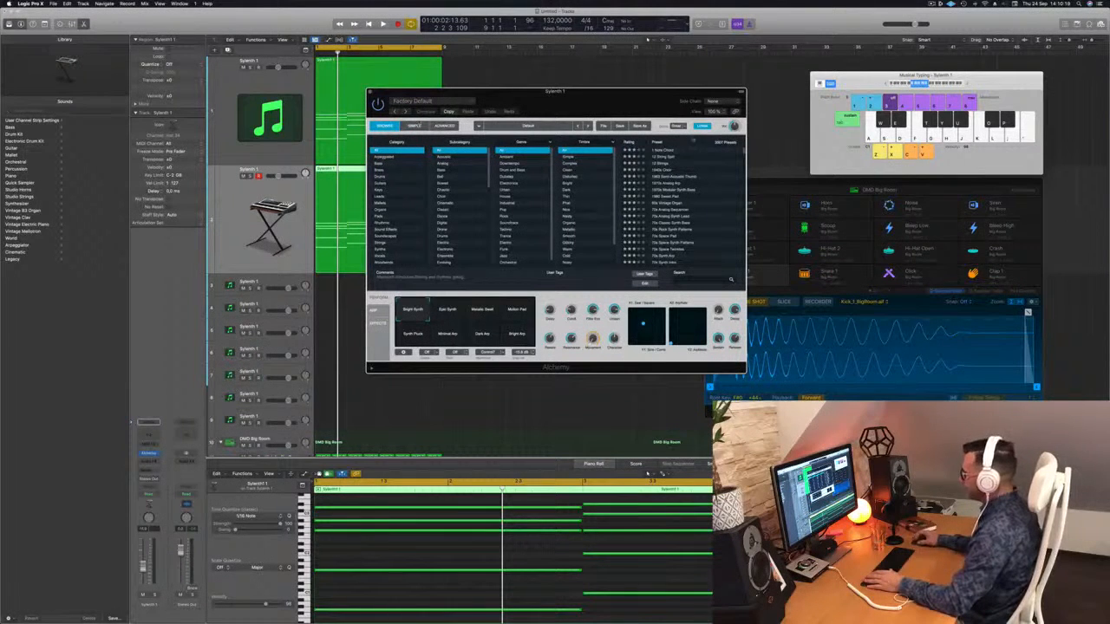
Step: Audition Alchemy's Acid Trance Pattern and Acid Etched Bass presets over the playing loop
scroll(691, 202, down, 10)
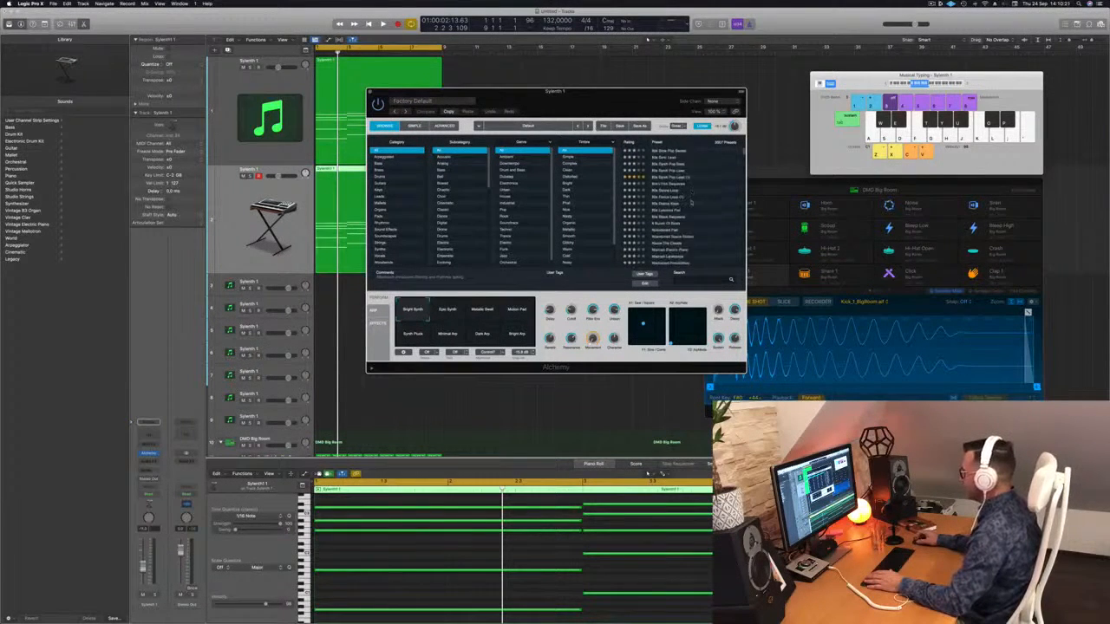
scroll(691, 202, up, 3)
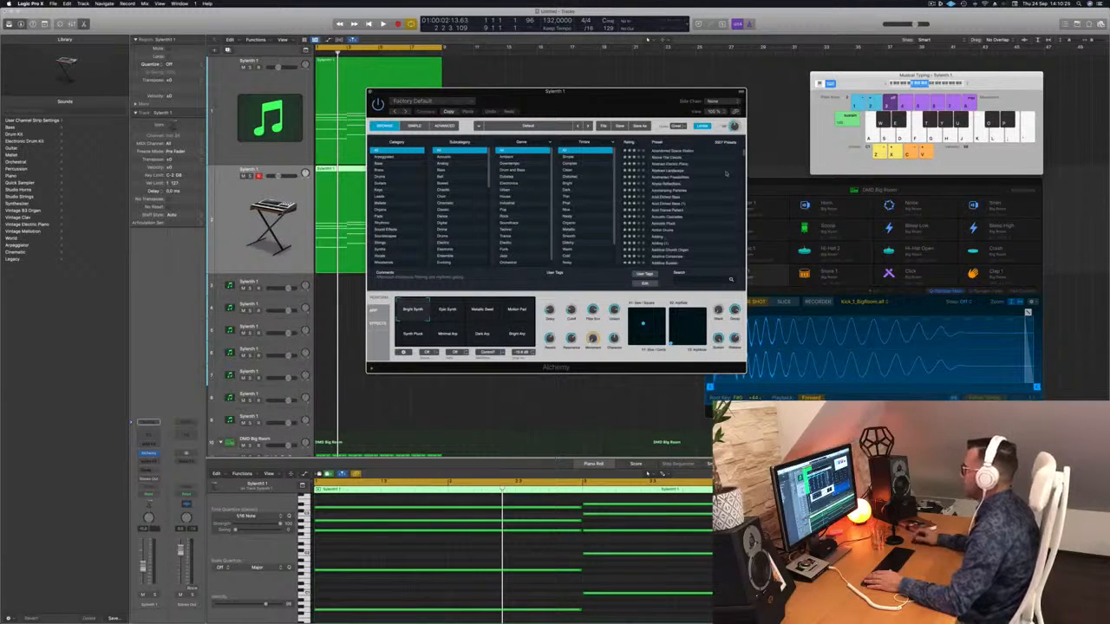
click(674, 211)
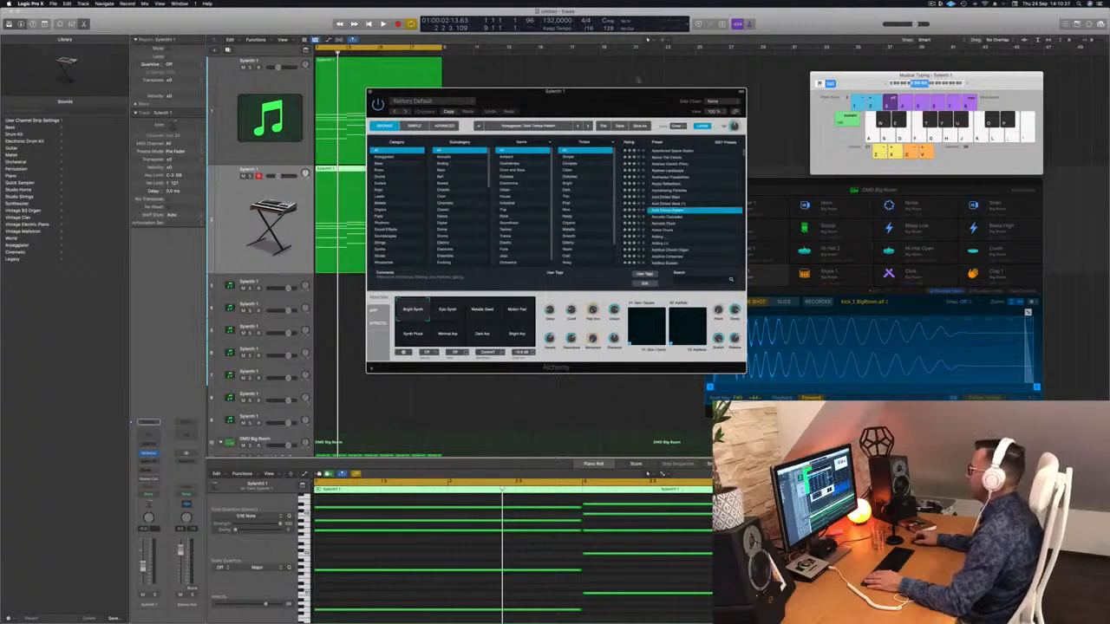
drag(607, 91, 789, 74)
key(space)
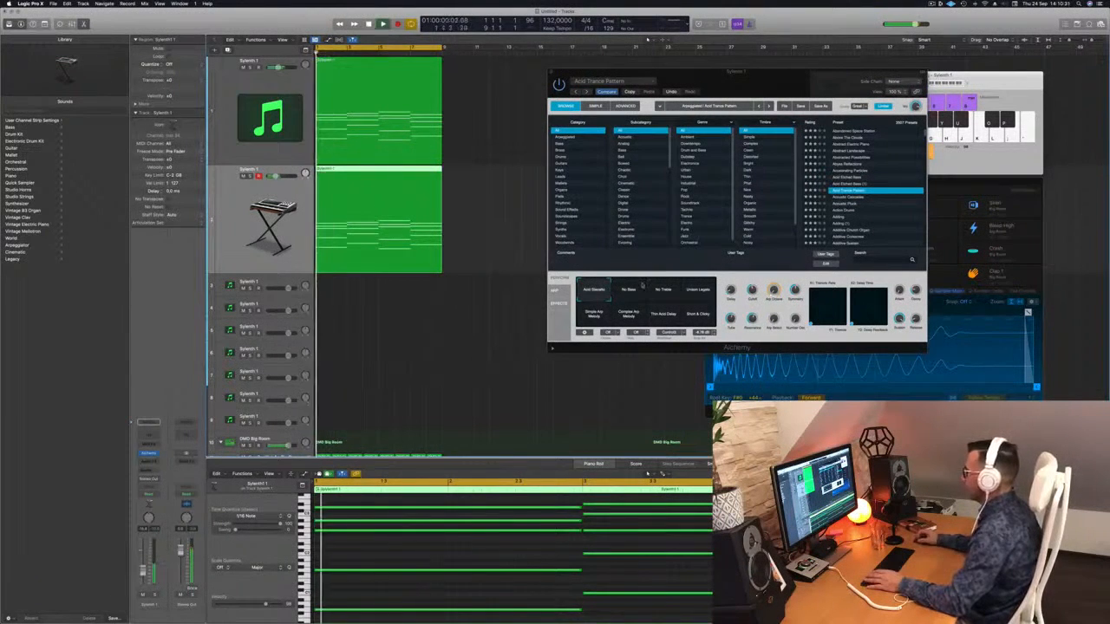
key(Up)
key(Up)
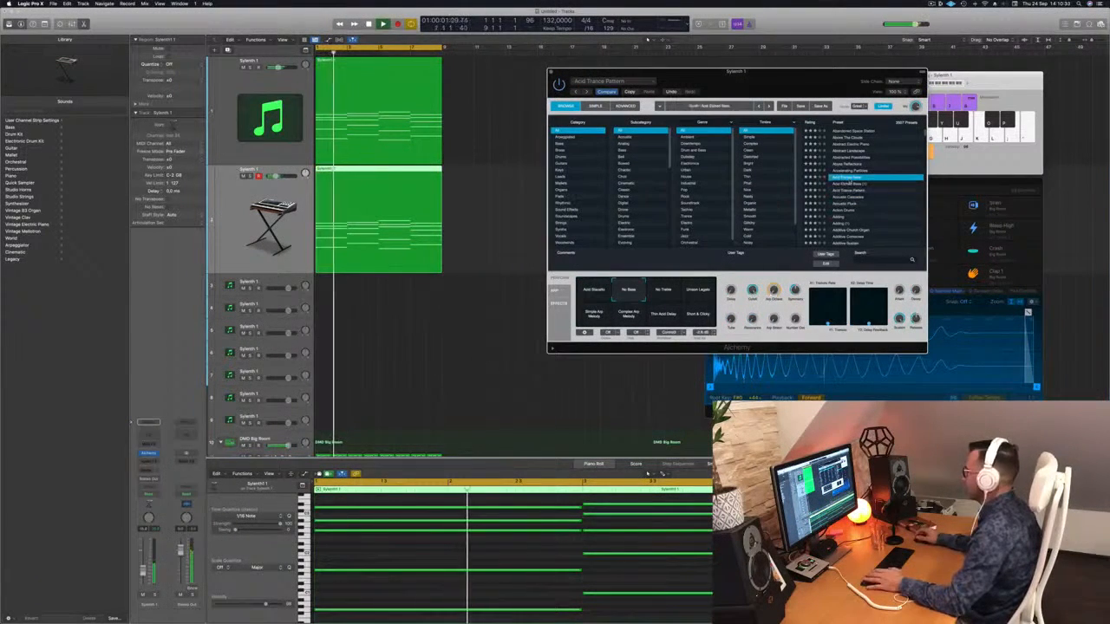
key(Down)
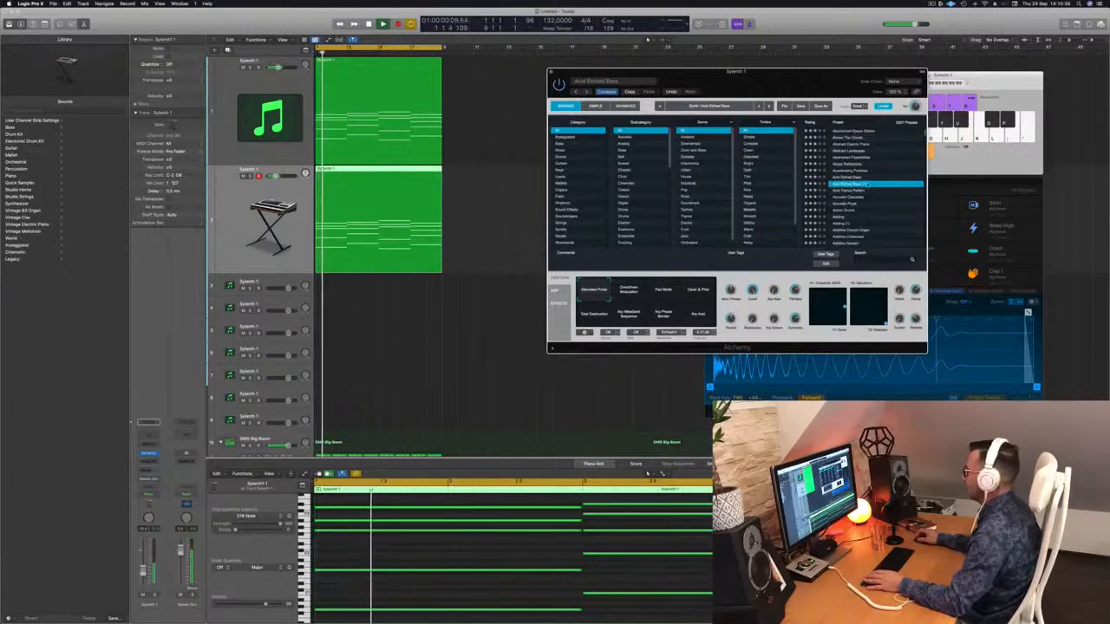
Step: Limit the Alchemy presets to the Arpeggiated category, search for "acid", and load and play Modern Acid Patterns
click(564, 137)
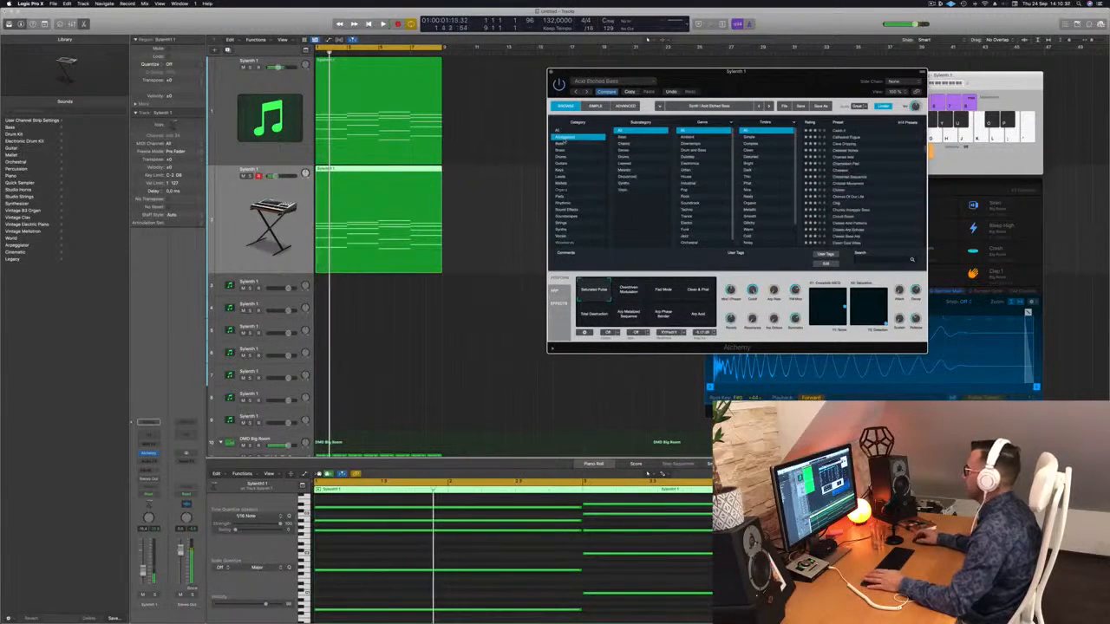
scroll(867, 149, up, 10)
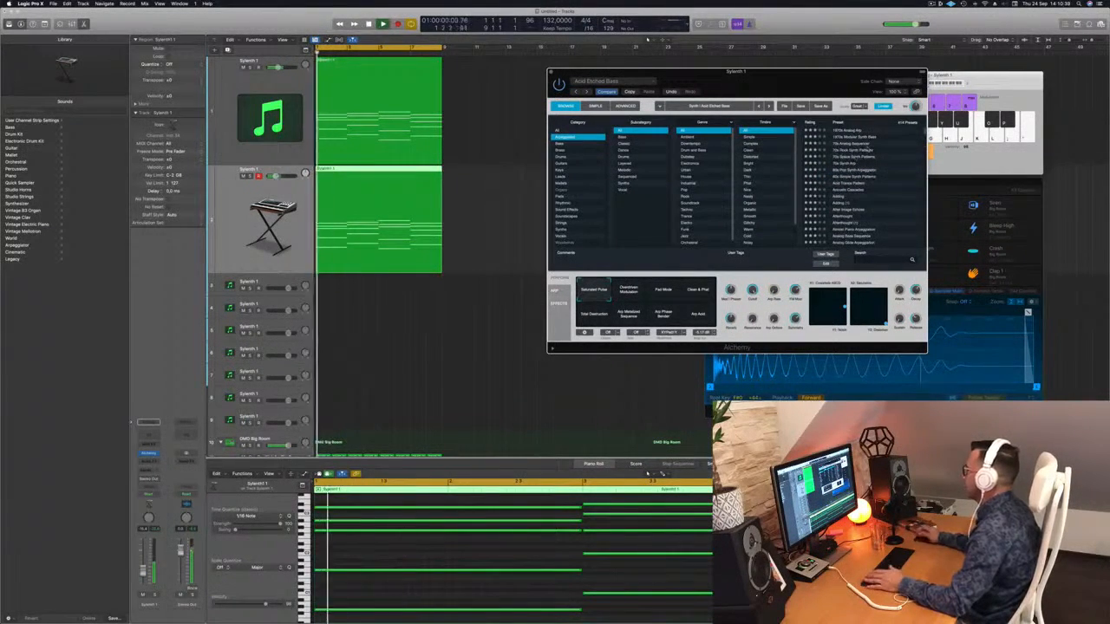
scroll(871, 160, down, 3)
scroll(879, 173, down, 4)
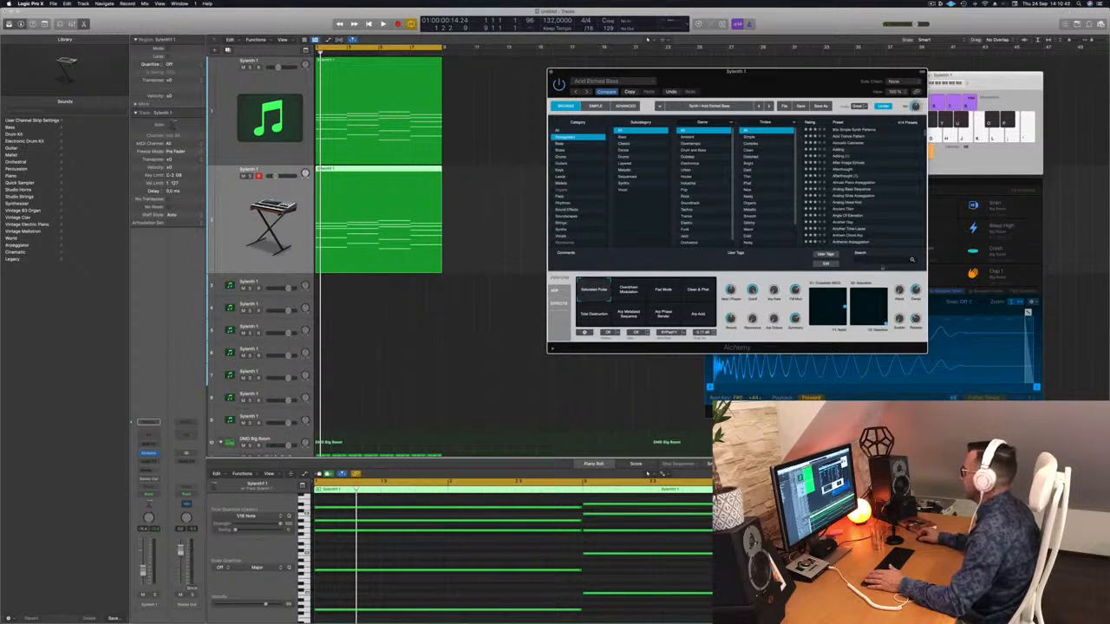
text(acid)
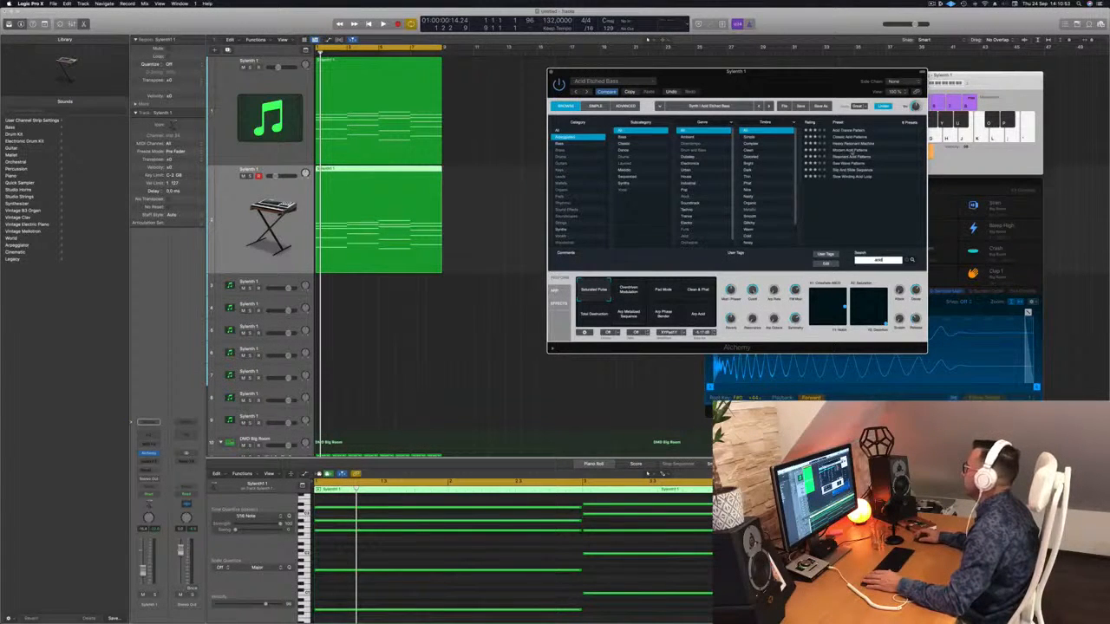
click(854, 151)
key(space)
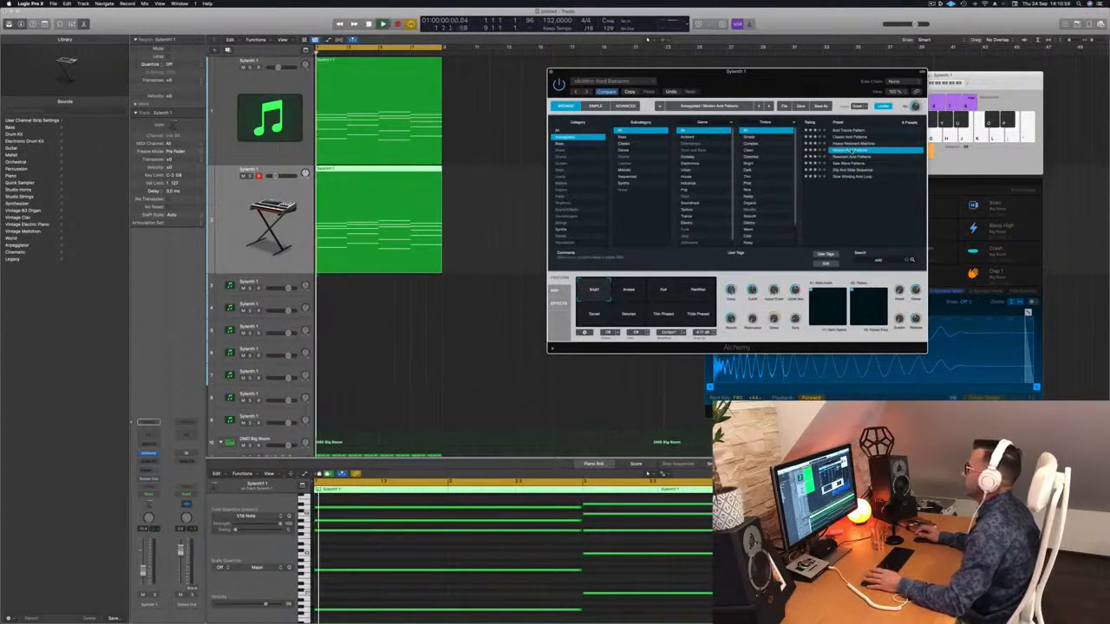
Step: Delete the upper chord notes from the copied region, keeping only the lowest bass notes
scroll(434, 550, up, 3)
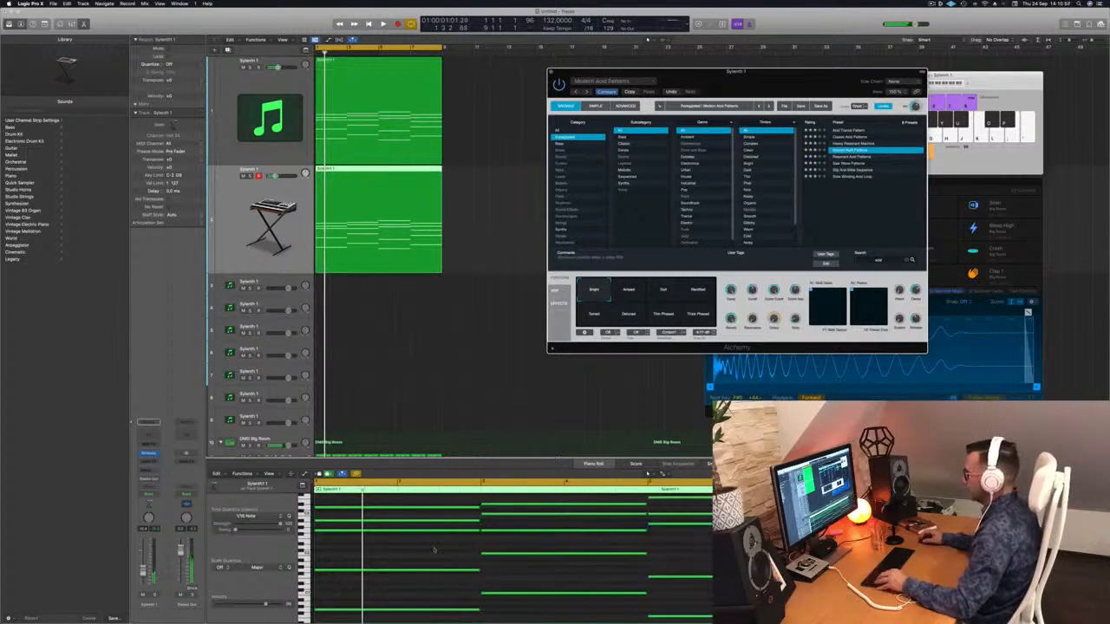
drag(433, 508, 717, 571)
key(Delete)
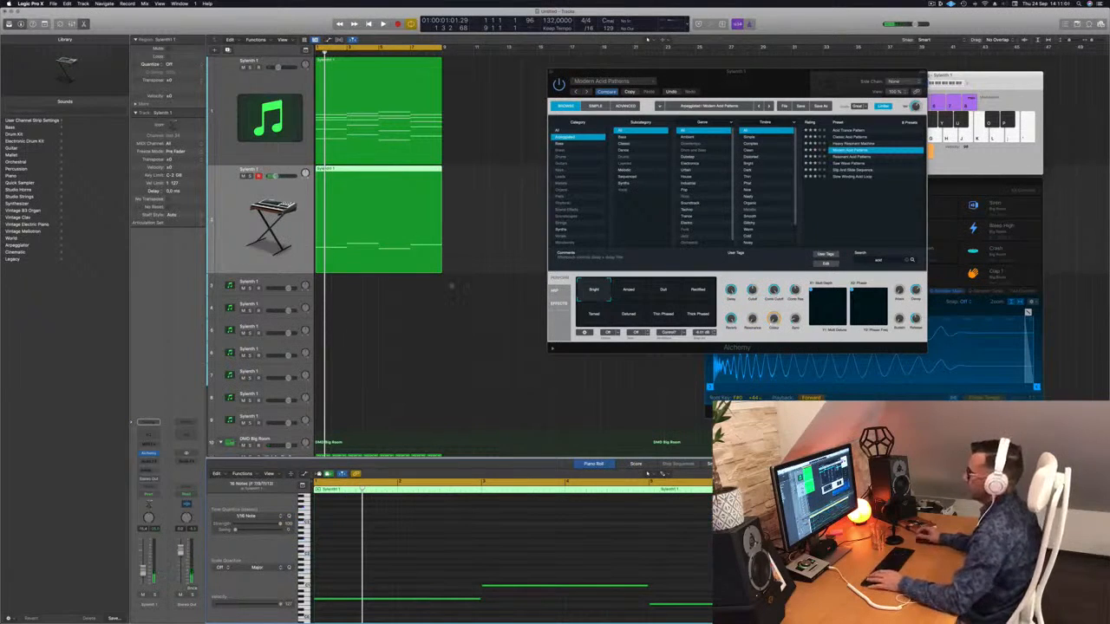
Step: Transpose all remaining bass notes in the Alchemy track's region up one octave overall
key(Return)
key(super+a)
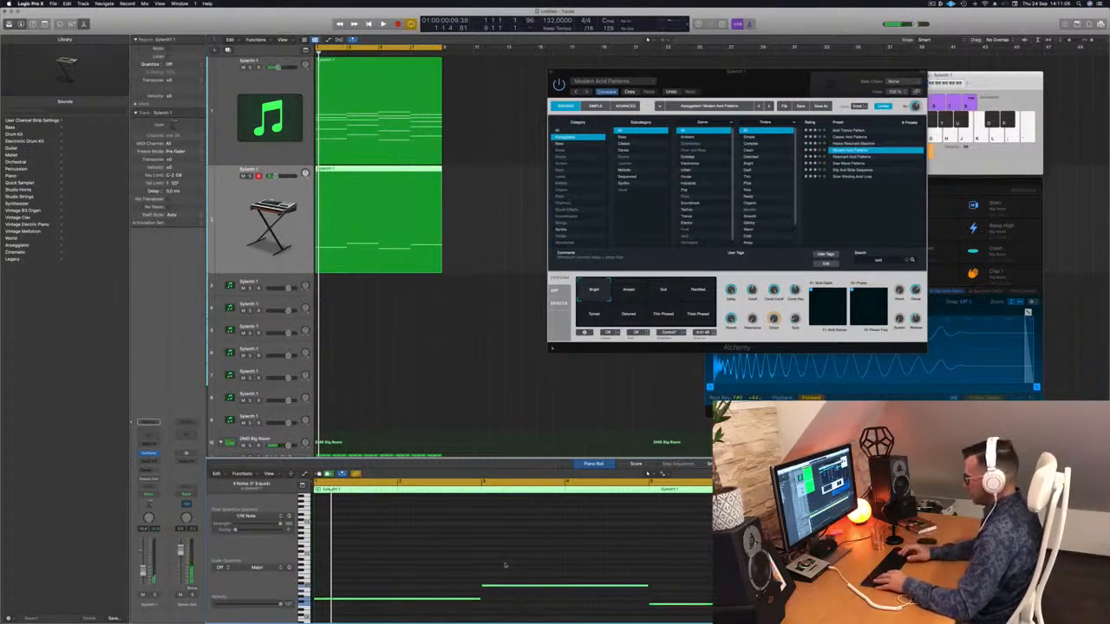
key(alt+shift+Up)
key(alt+shift+Up)
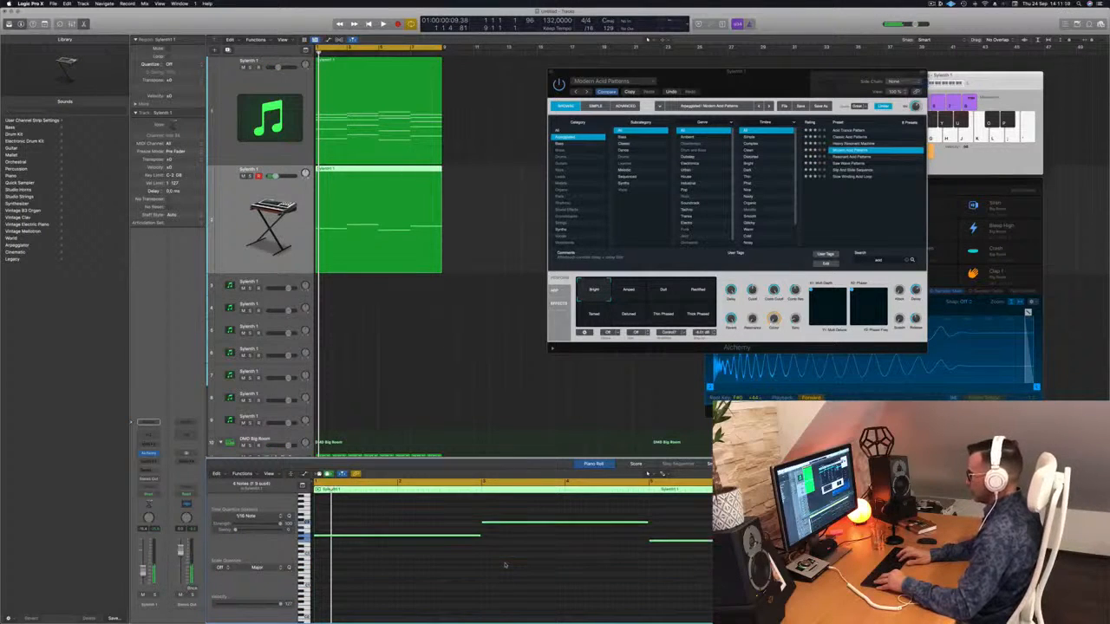
key(alt+shift+Down)
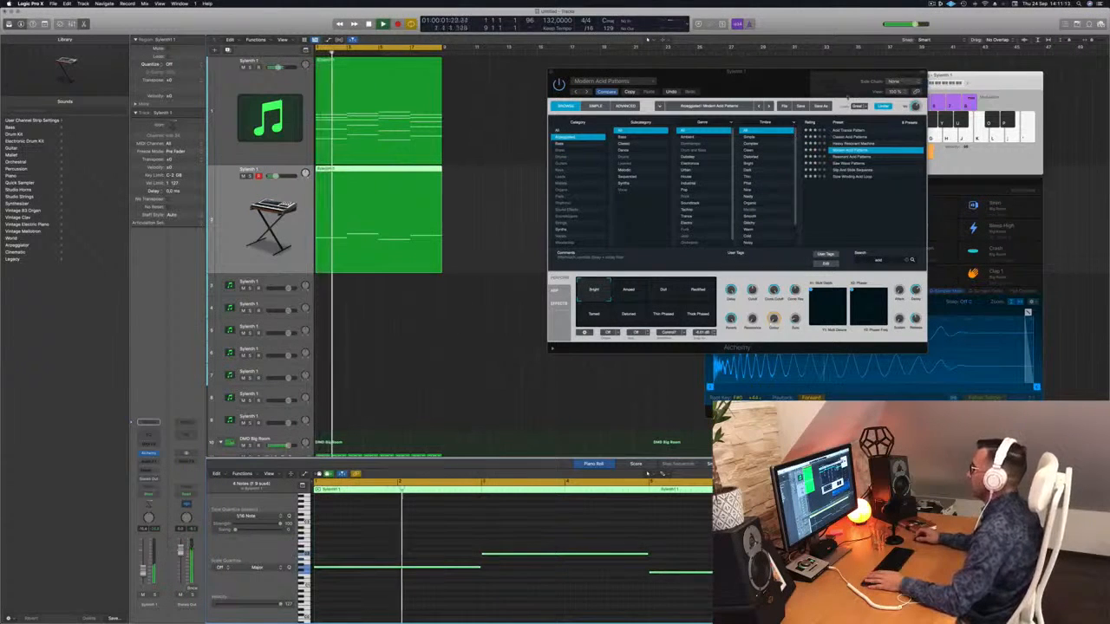
Step: Audition the other acid presets in the filtered Alchemy list during playback and load Classic Acid Patterns
drag(835, 82, 813, 78)
click(827, 155)
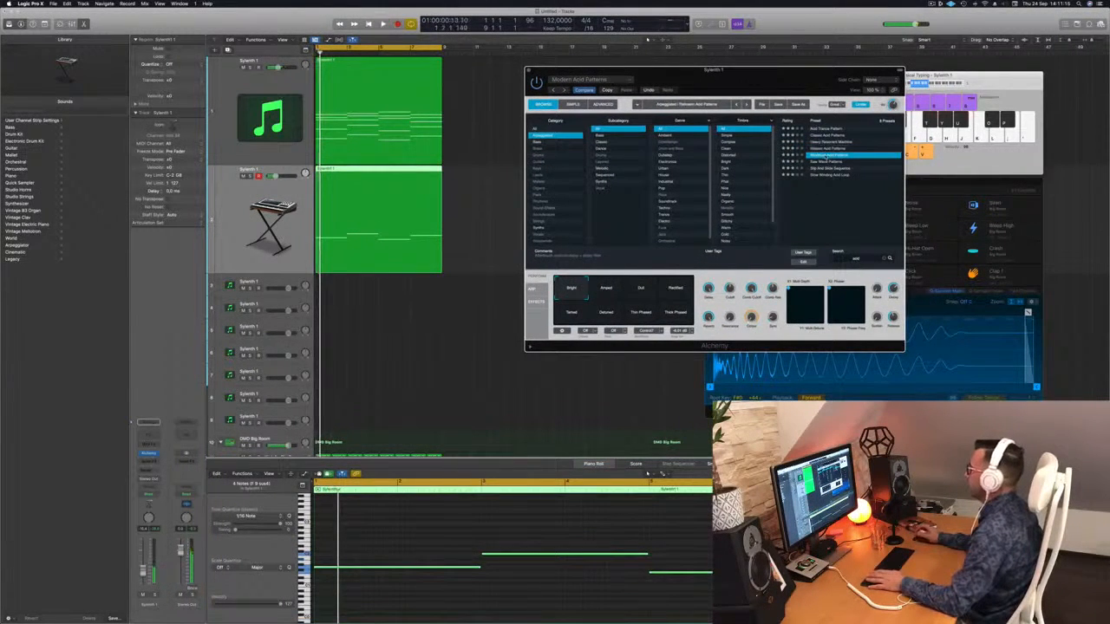
key(space)
click(829, 162)
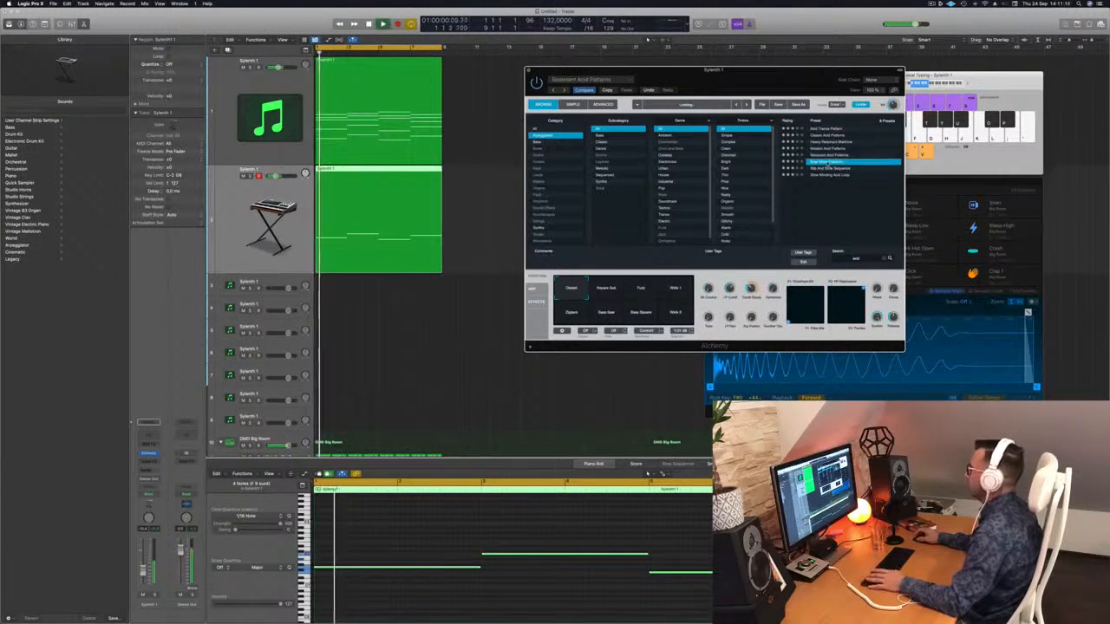
click(831, 168)
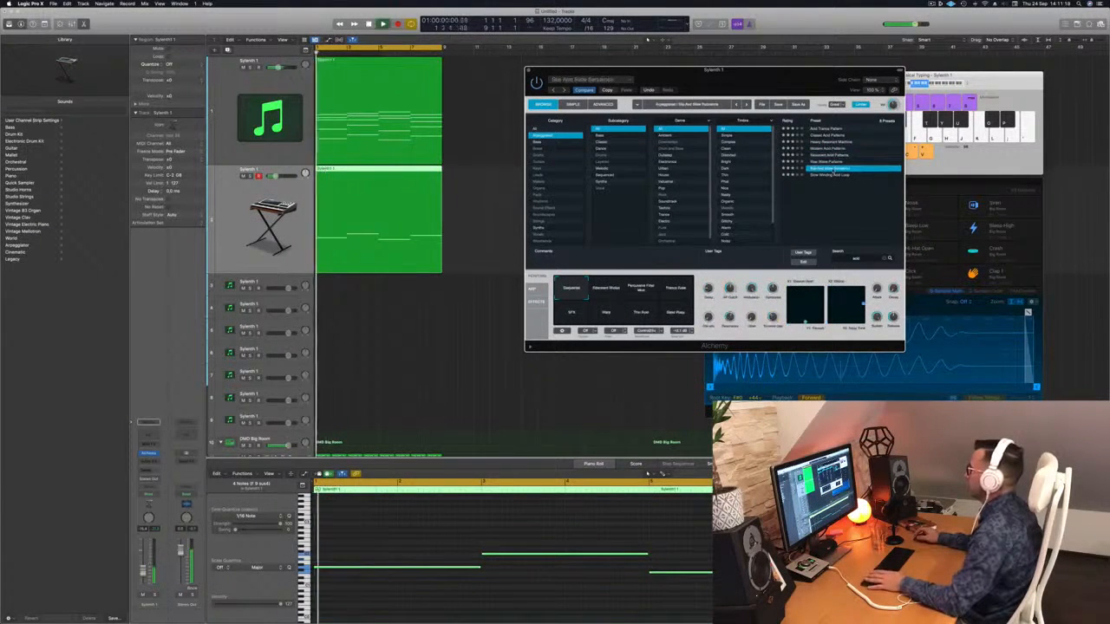
click(832, 175)
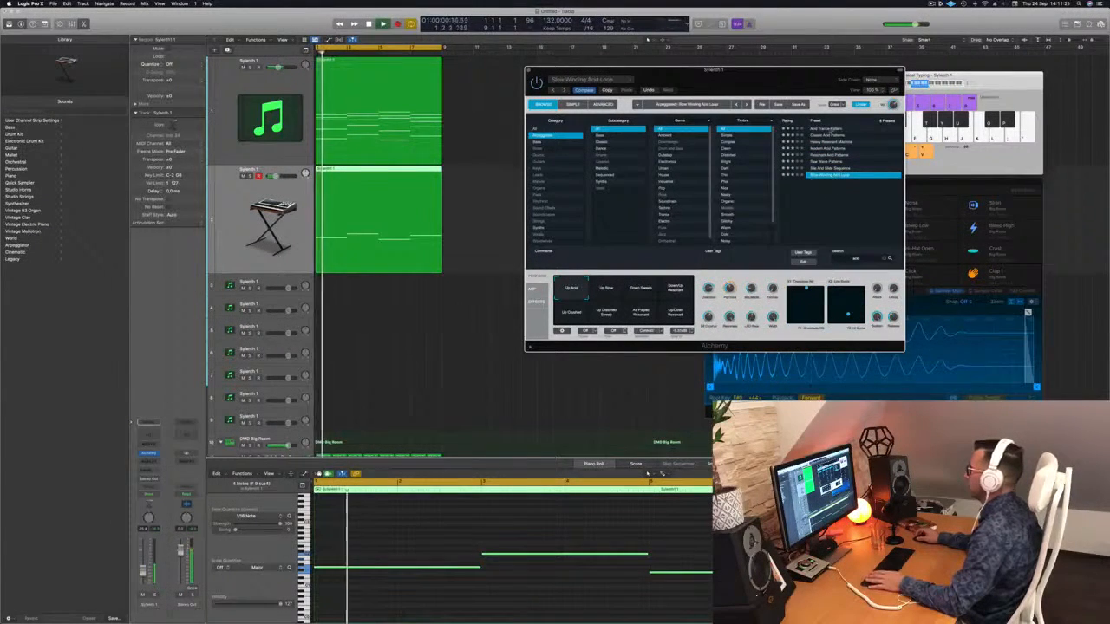
click(831, 129)
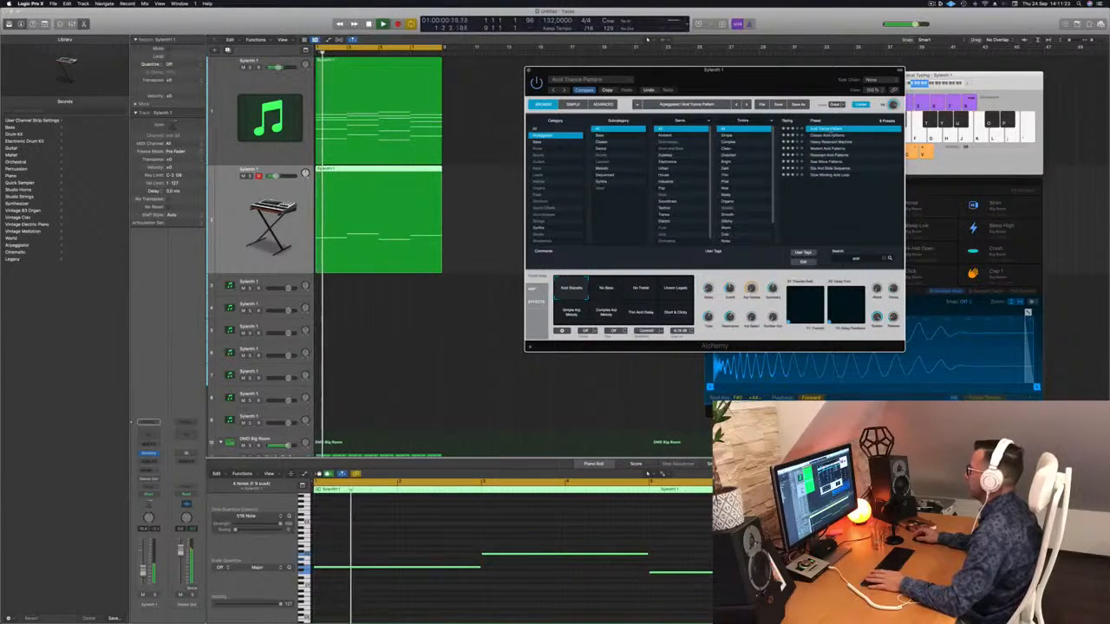
click(831, 136)
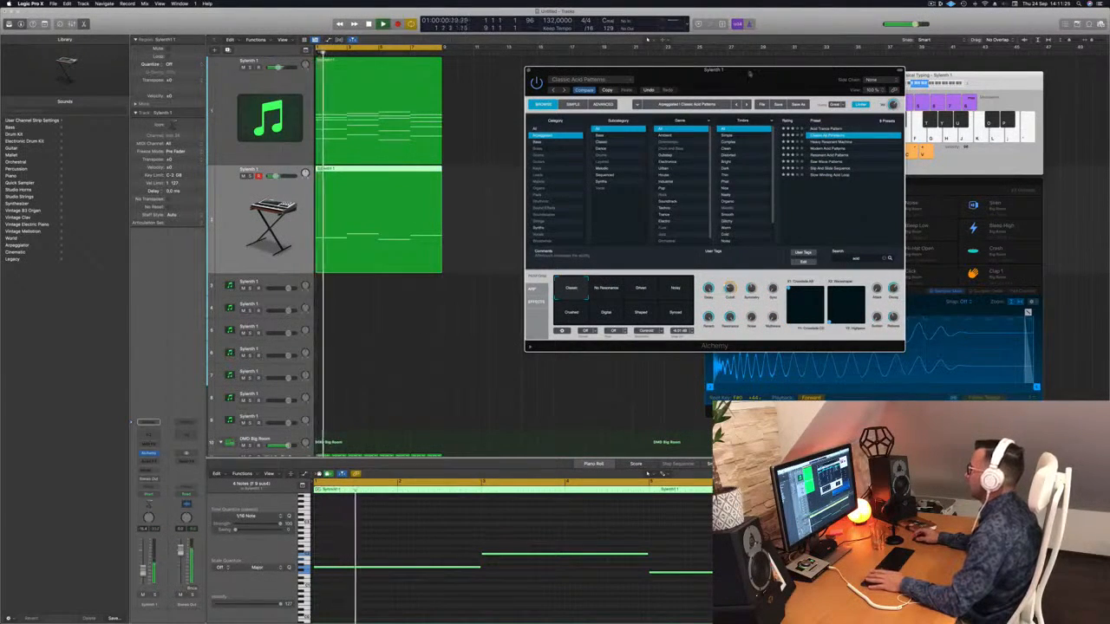
drag(750, 74, 806, 73)
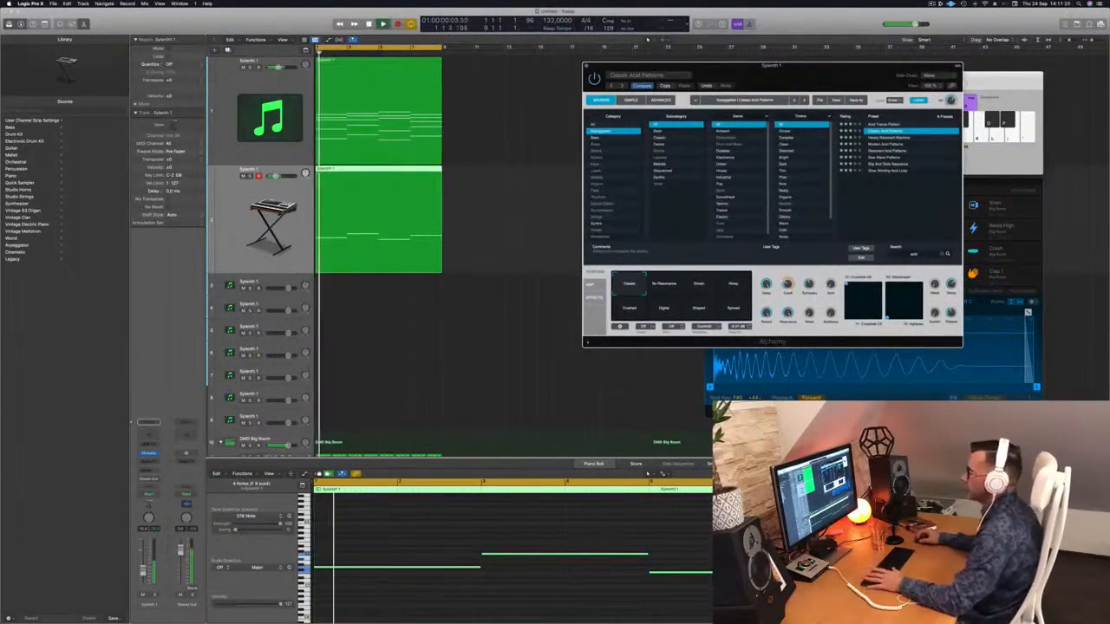
Step: Listen to the acid pattern with the chords and select the original Sylenth1 chord track
click(529, 527)
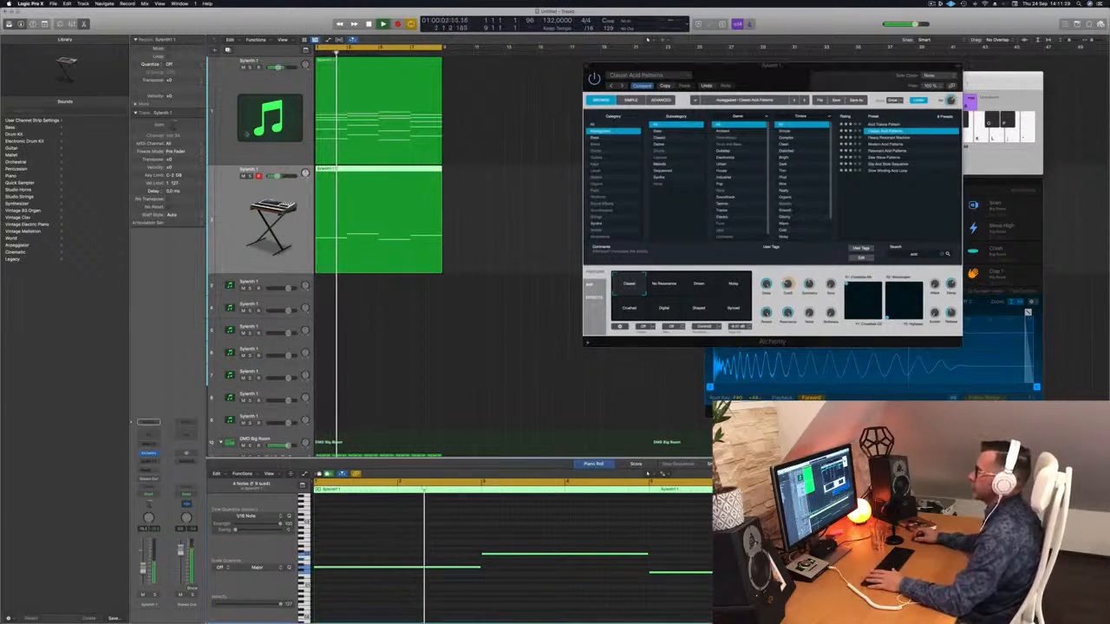
click(283, 82)
key(Return)
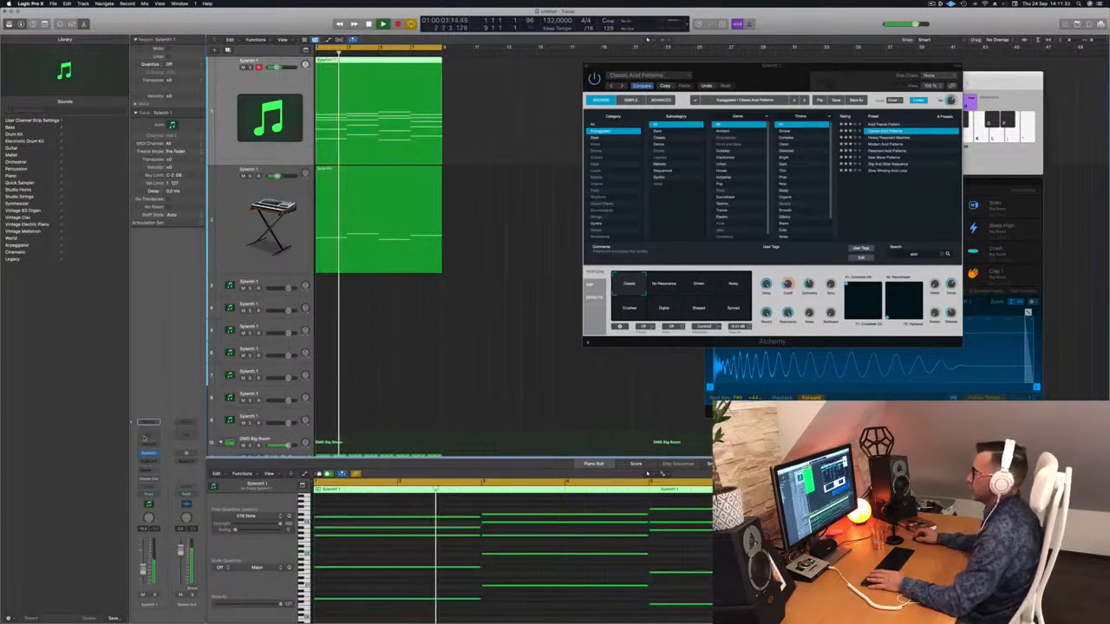
Step: Insert a Channel EQ on the chord track with a 76 Hz low cut and a -3 dB dip at 107 Hz
click(145, 439)
click(381, 129)
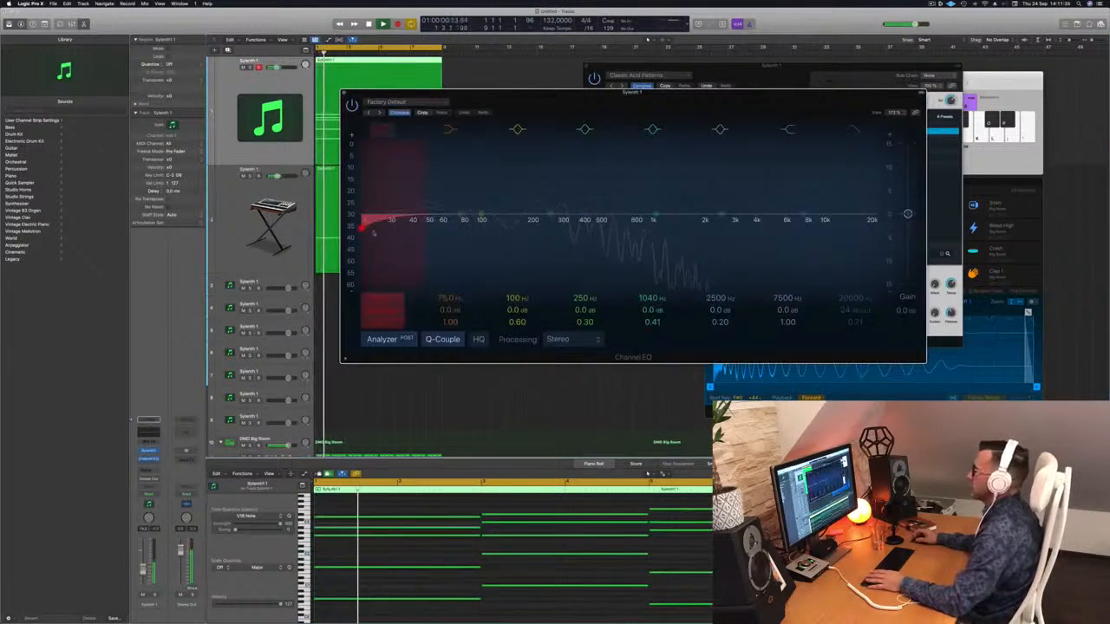
drag(395, 220, 486, 227)
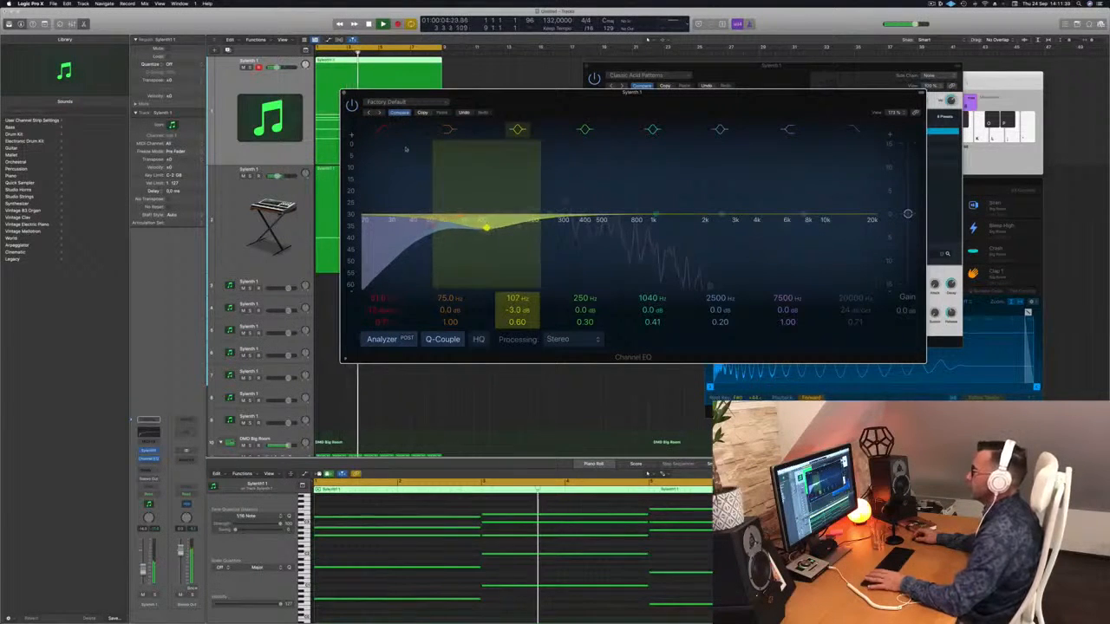
drag(382, 297, 382, 276)
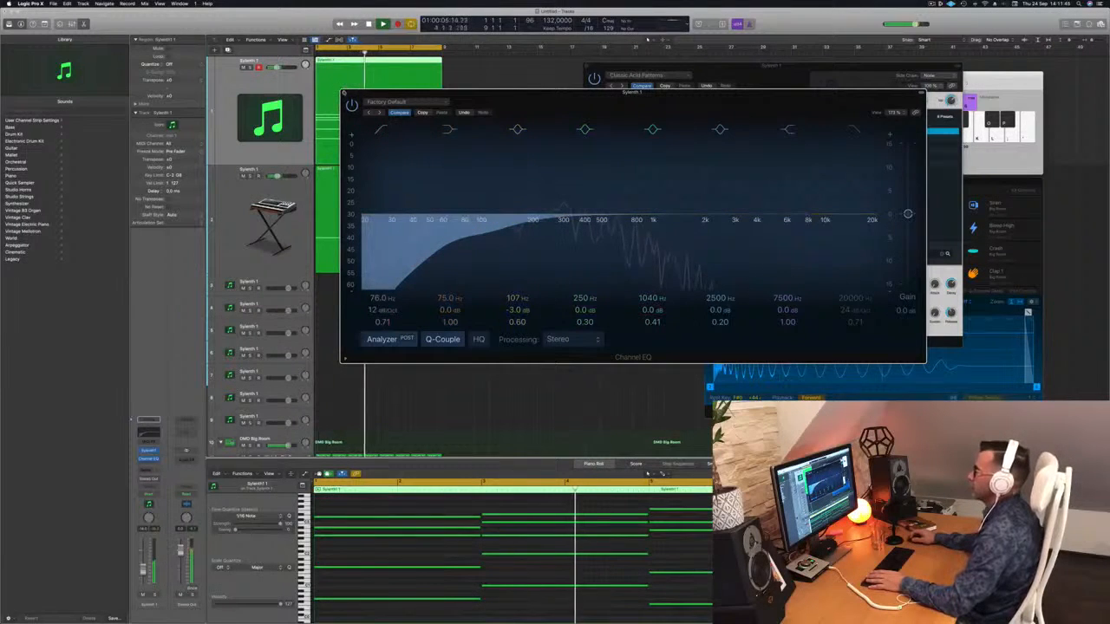
key(super+w)
Step: Select the Alchemy acid track, replay the loop from the beginning and reposition the Alchemy window
key(Return)
click(257, 192)
key(space)
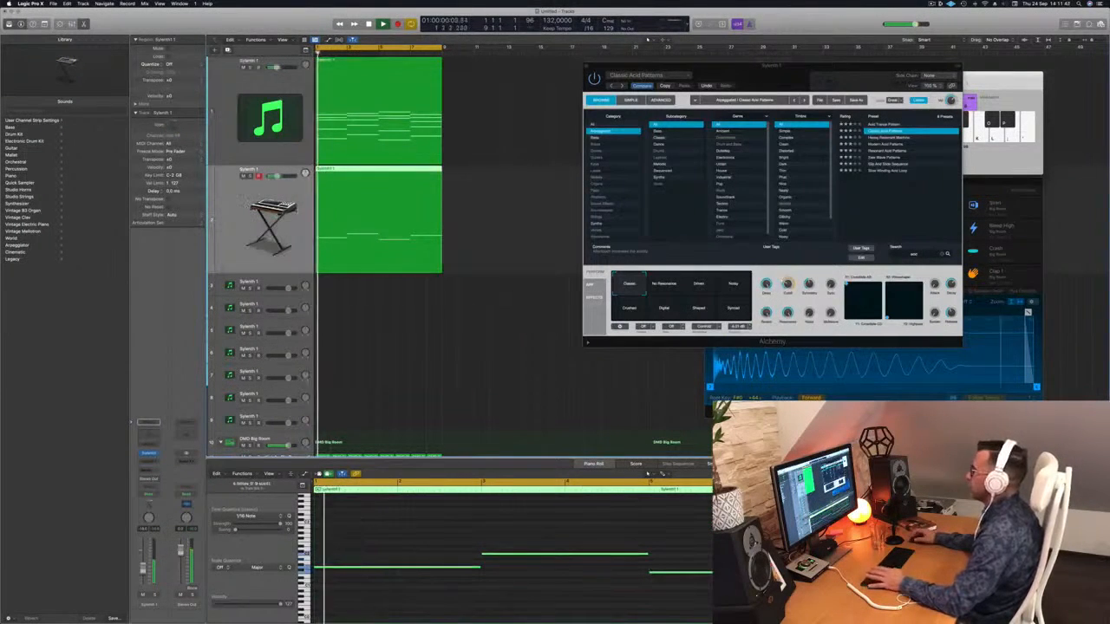
key(space)
drag(781, 65, 723, 76)
key(space)
key(space)
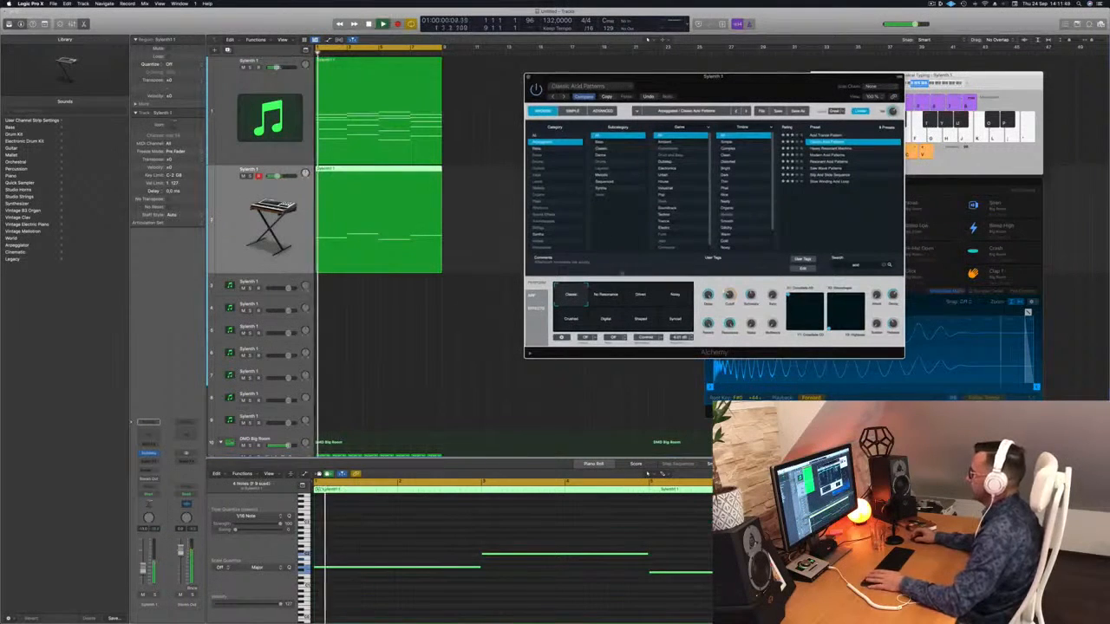
Step: Audition the Alchemy performance variations during playback, settle on No Resonance and fine-tune the acid track's volume
click(607, 297)
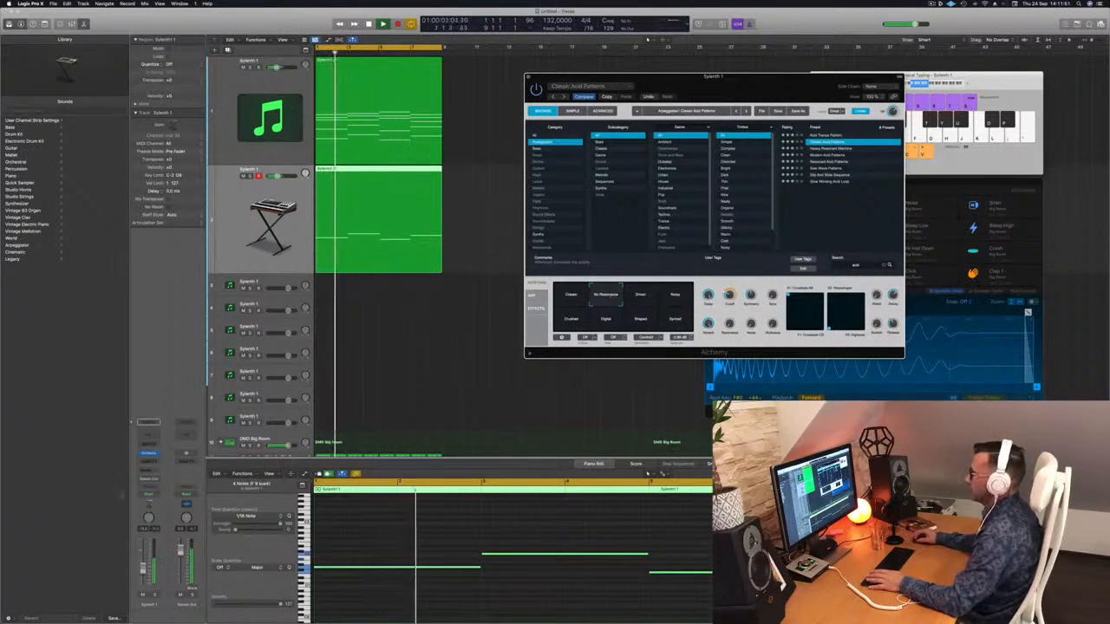
click(144, 567)
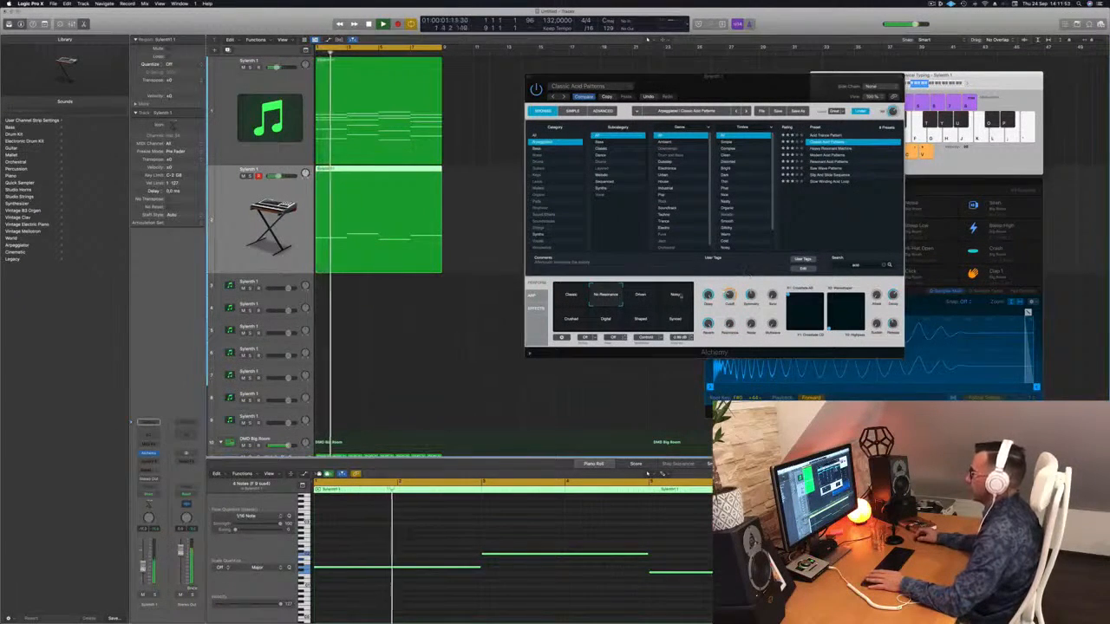
click(641, 301)
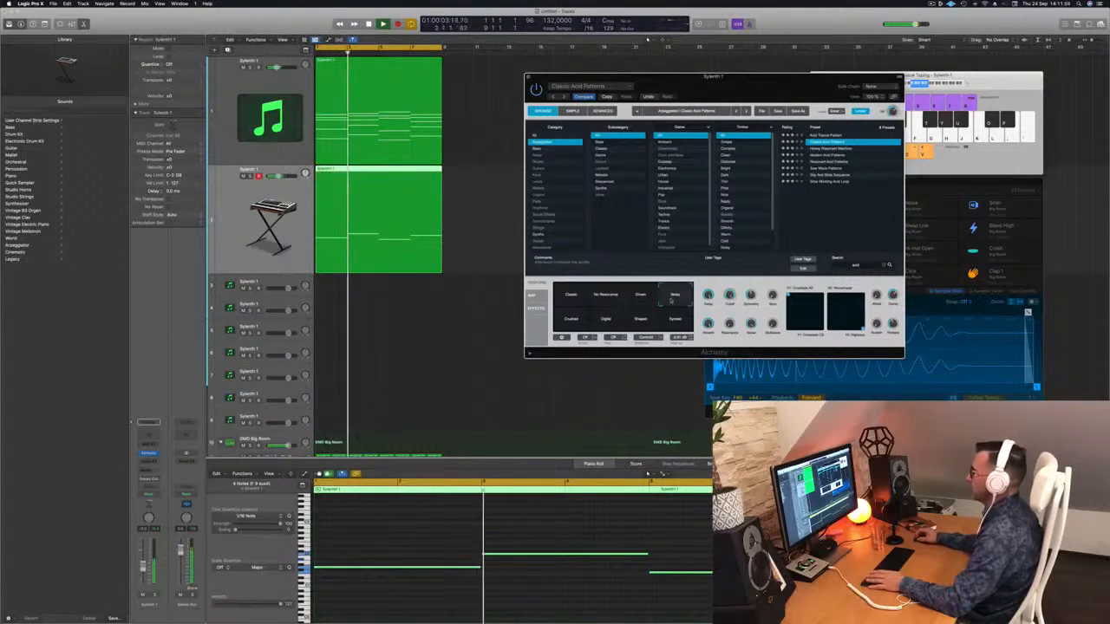
click(600, 322)
click(638, 322)
click(671, 322)
click(639, 298)
click(601, 296)
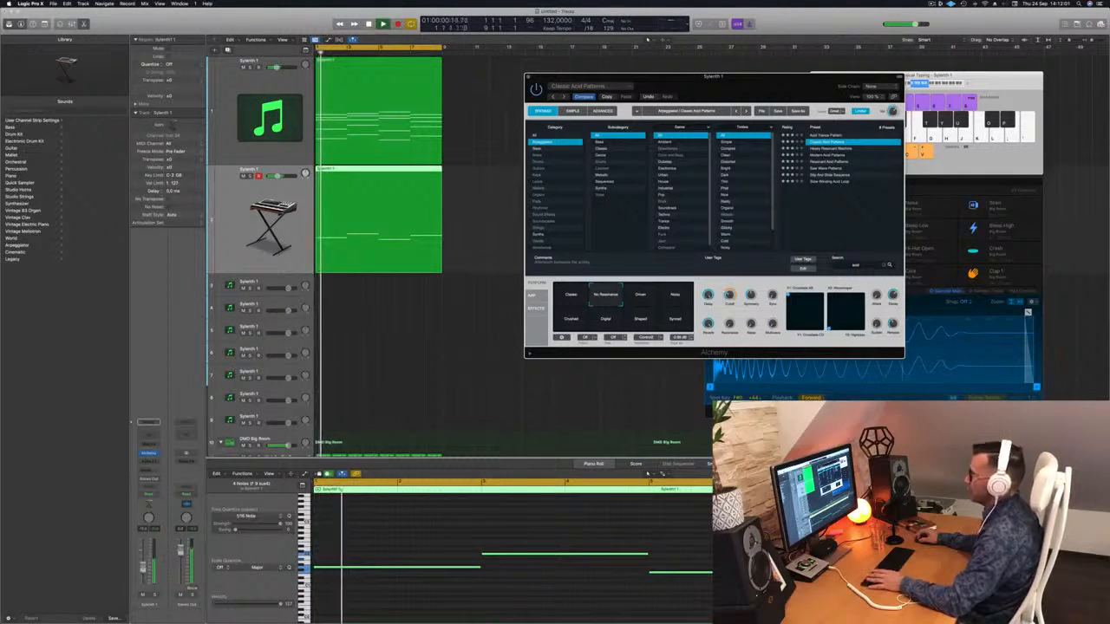
drag(144, 567, 143, 569)
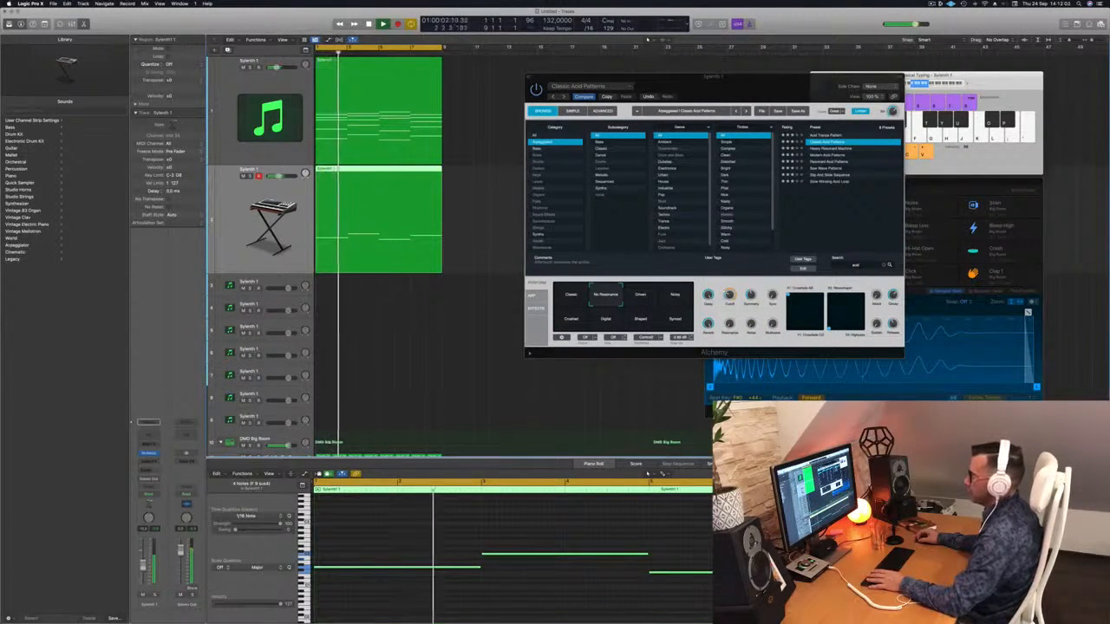
Step: Insert a Channel EQ and a stereo Compressor on the Alchemy acid track
key(space)
key(space)
click(154, 433)
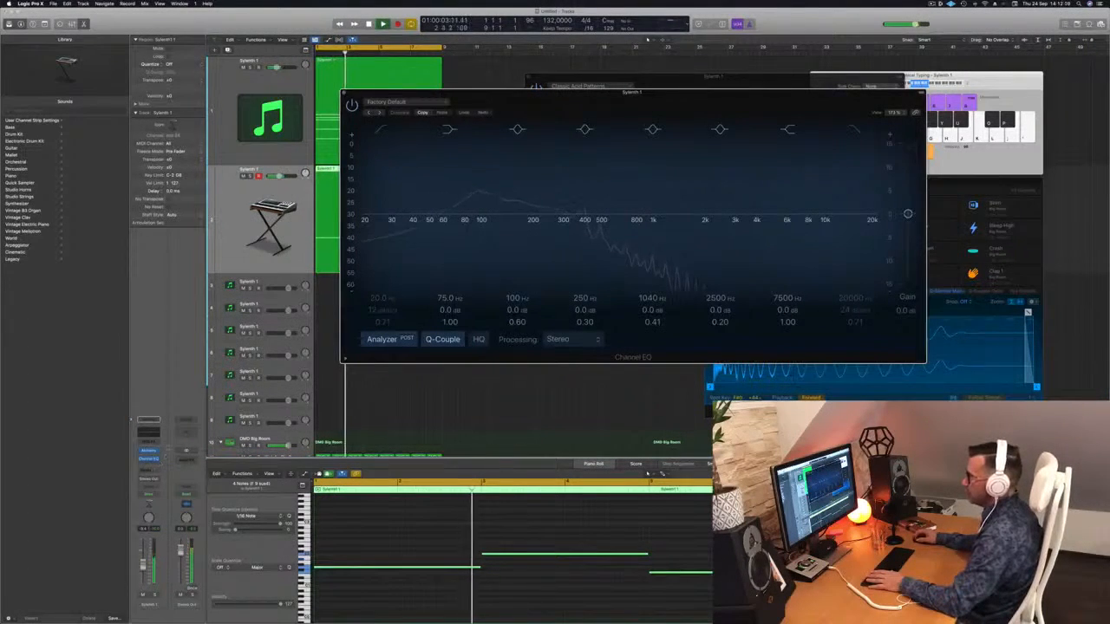
click(149, 464)
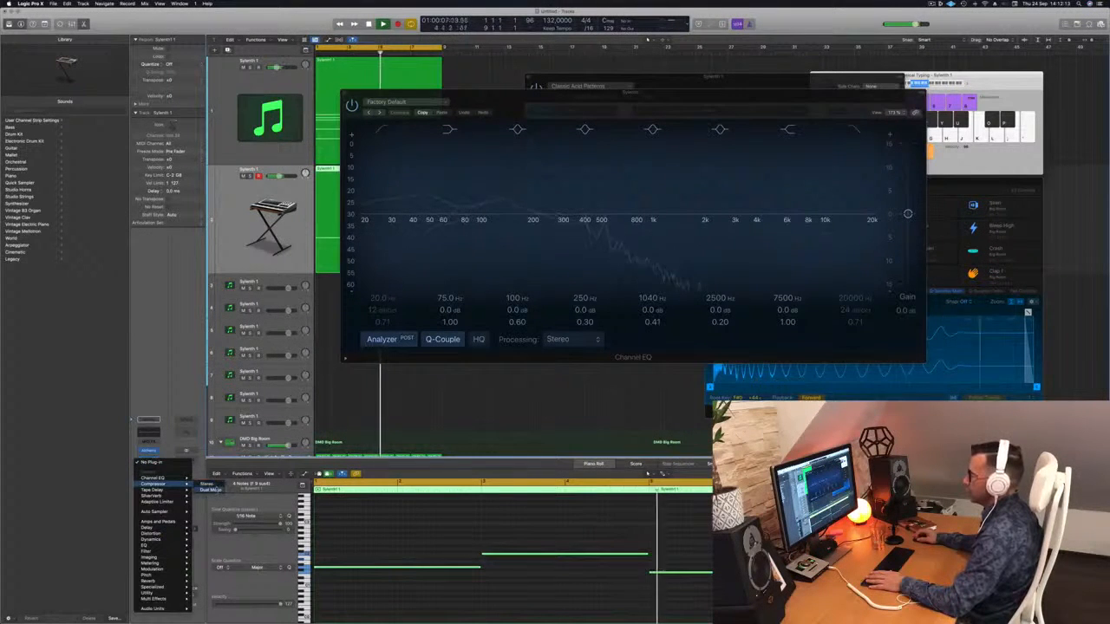
click(208, 484)
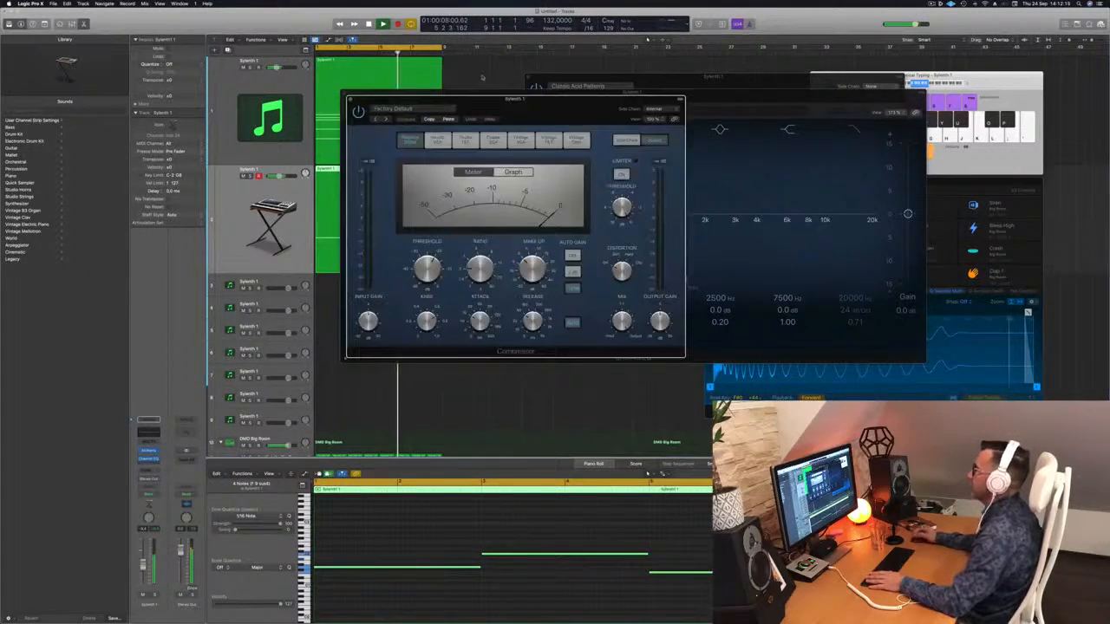
Step: Set the Compressor's side chain to Kick 1 - Big Room (Inst 9) and close both effect windows
click(660, 110)
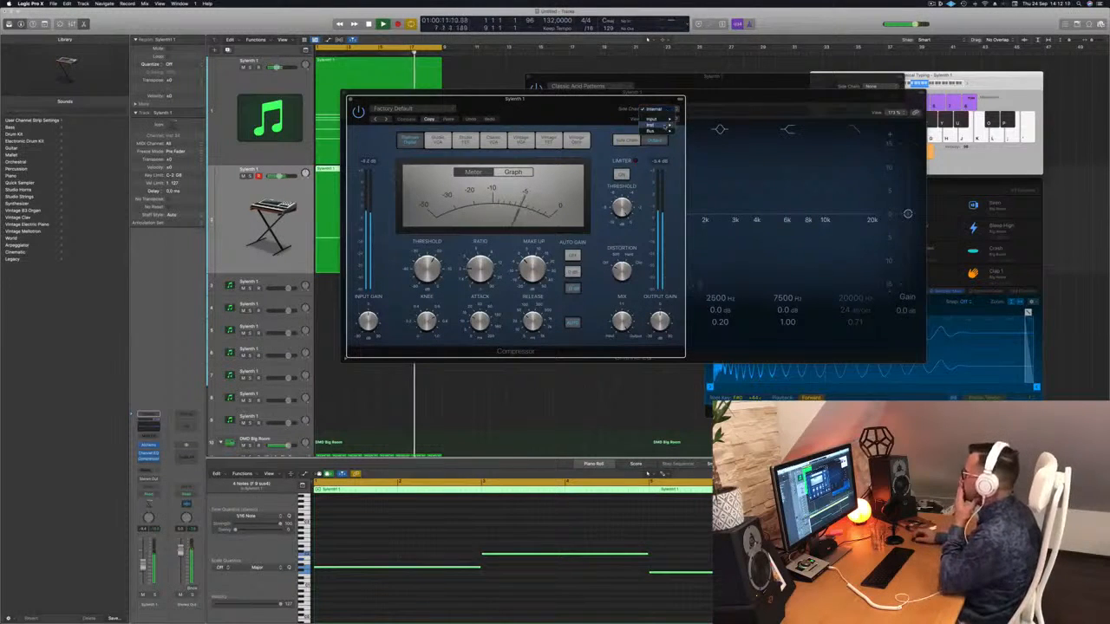
mouse_move(667, 125)
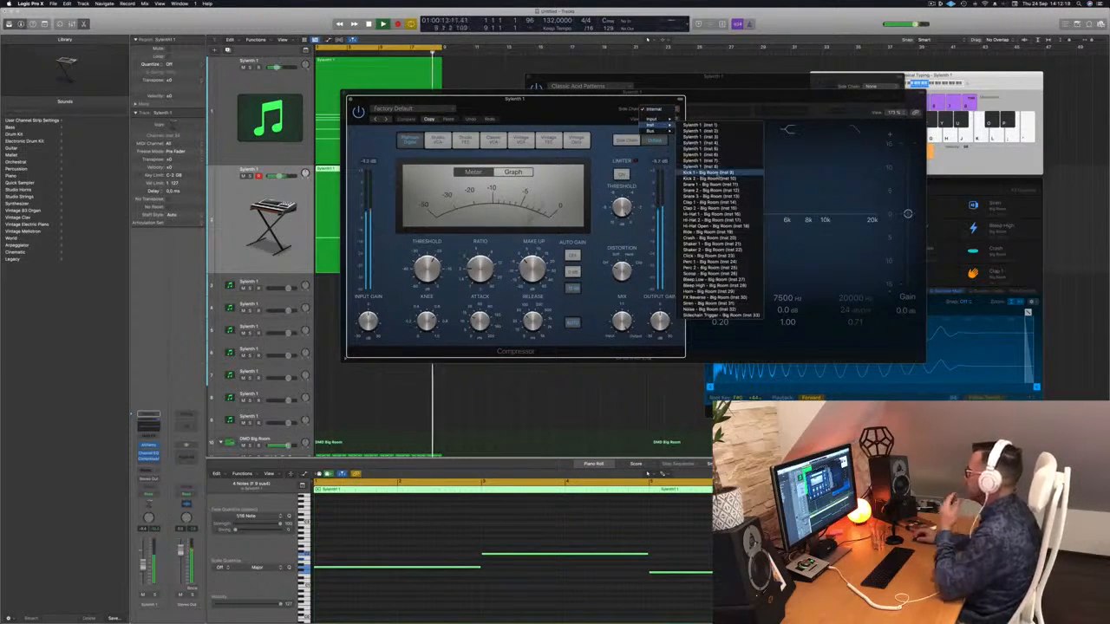
click(709, 172)
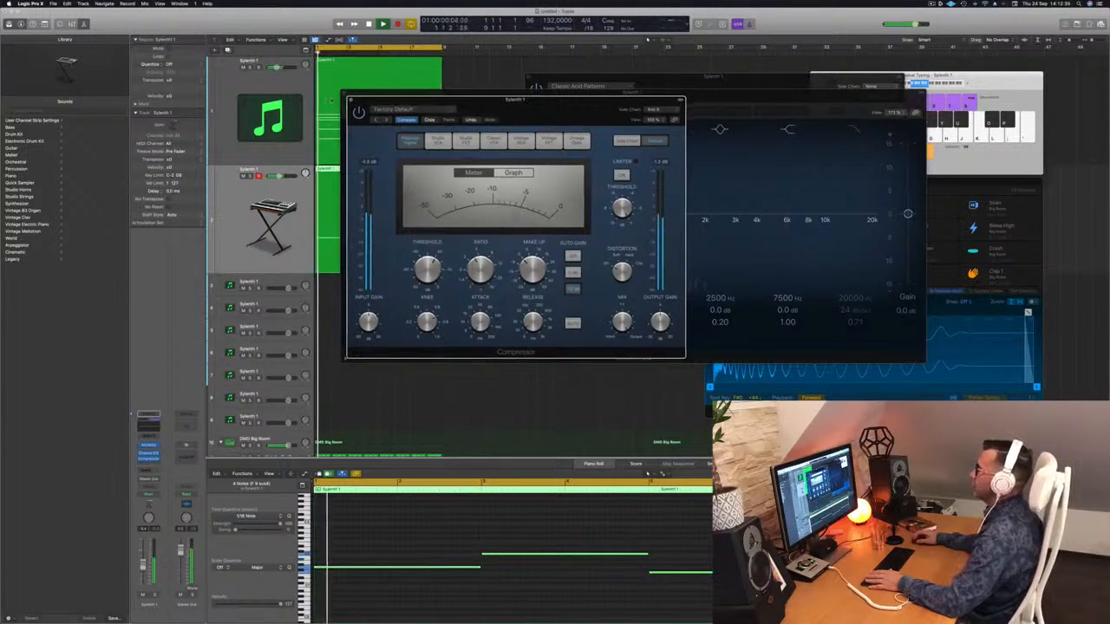
drag(344, 94, 374, 104)
click(375, 105)
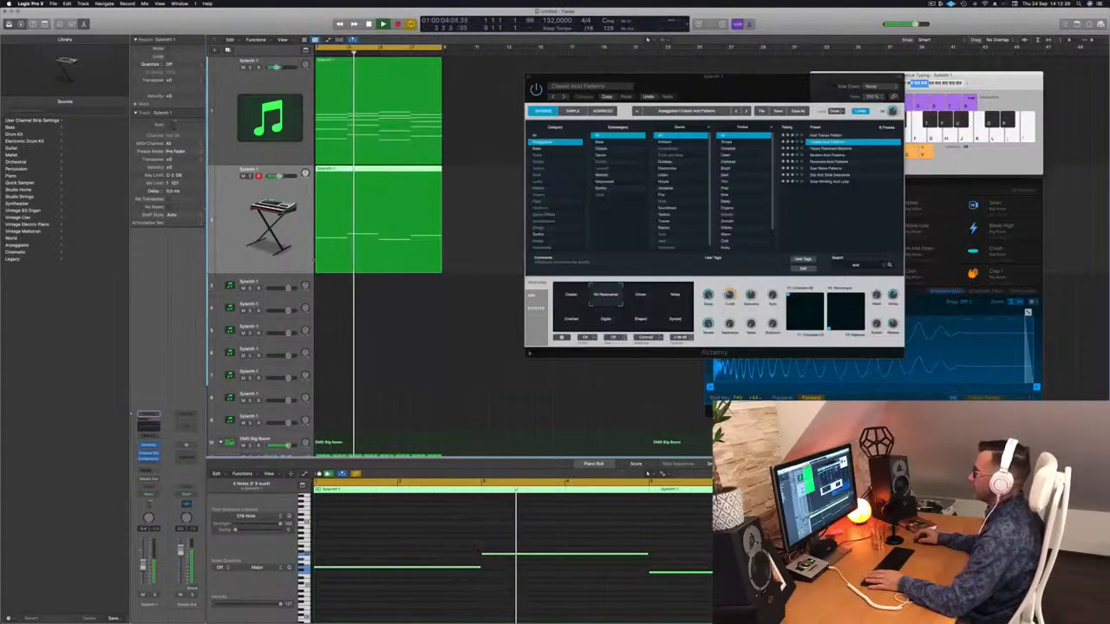
Step: Adjust Alchemy's Cutoff during playback and close the instrument window
click(730, 295)
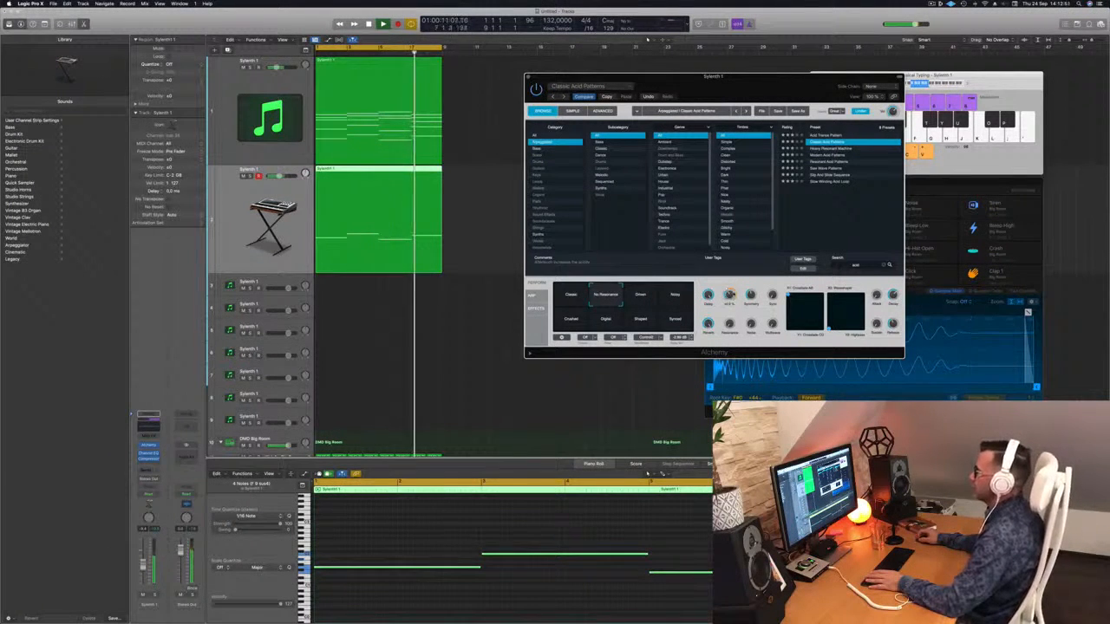
drag(716, 76, 687, 70)
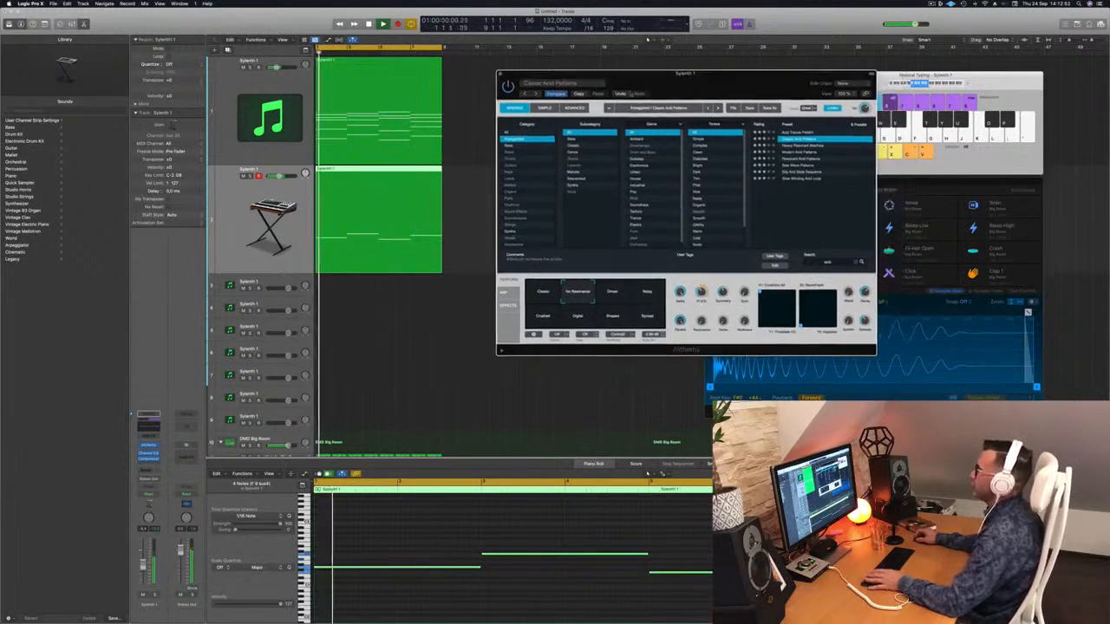
click(502, 72)
Step: Copy the chord region from the first track to the start of the empty third Sylenth1 track
key(super+Up)
key(super+Up)
key(super+Up)
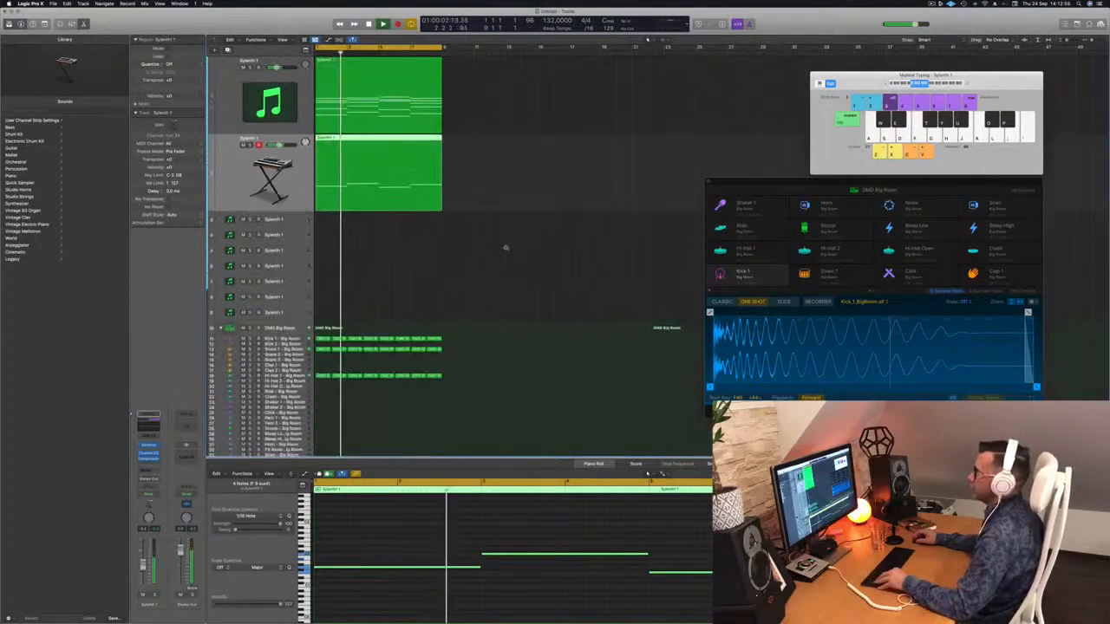
click(350, 67)
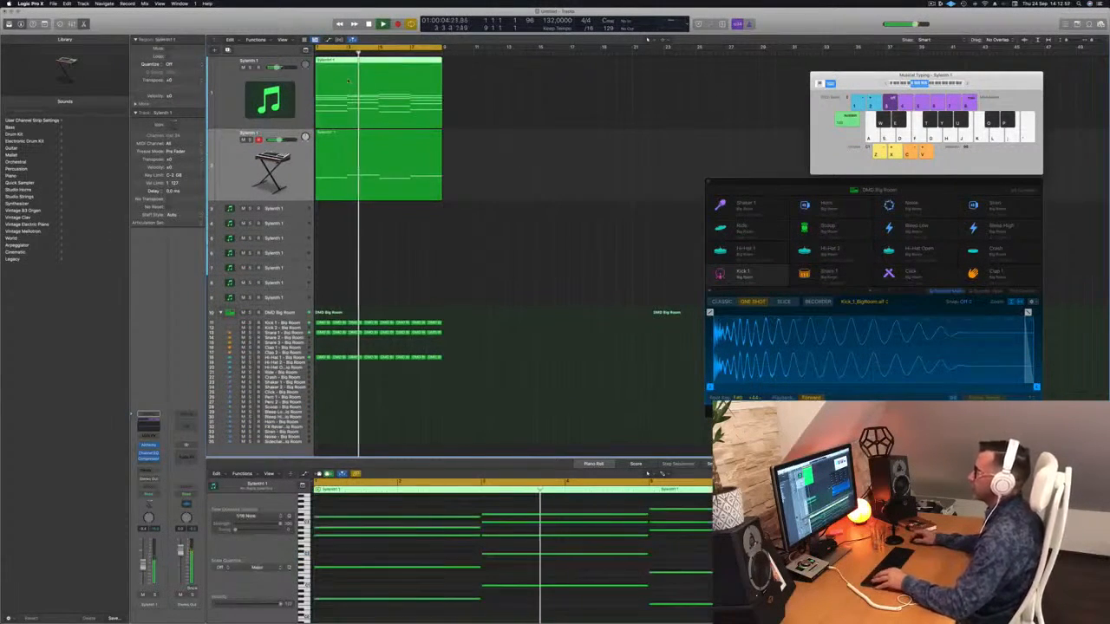
key(space)
drag(350, 67, 356, 208)
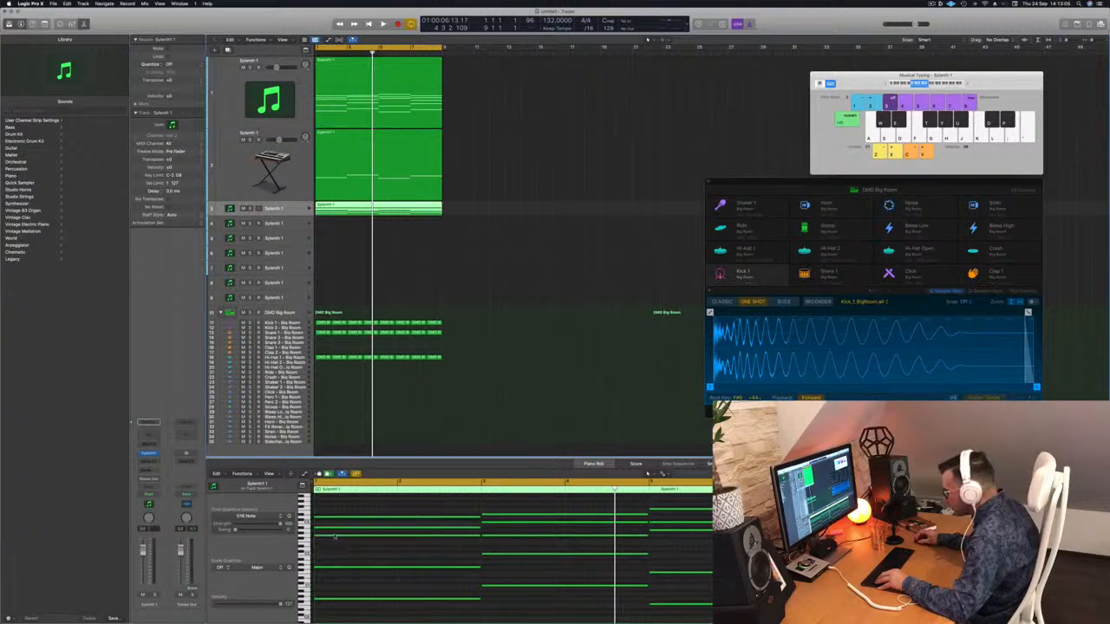
Step: Shorten all chord notes in the third track's region to very short stabs at the start of each chord
key(Return)
key(space)
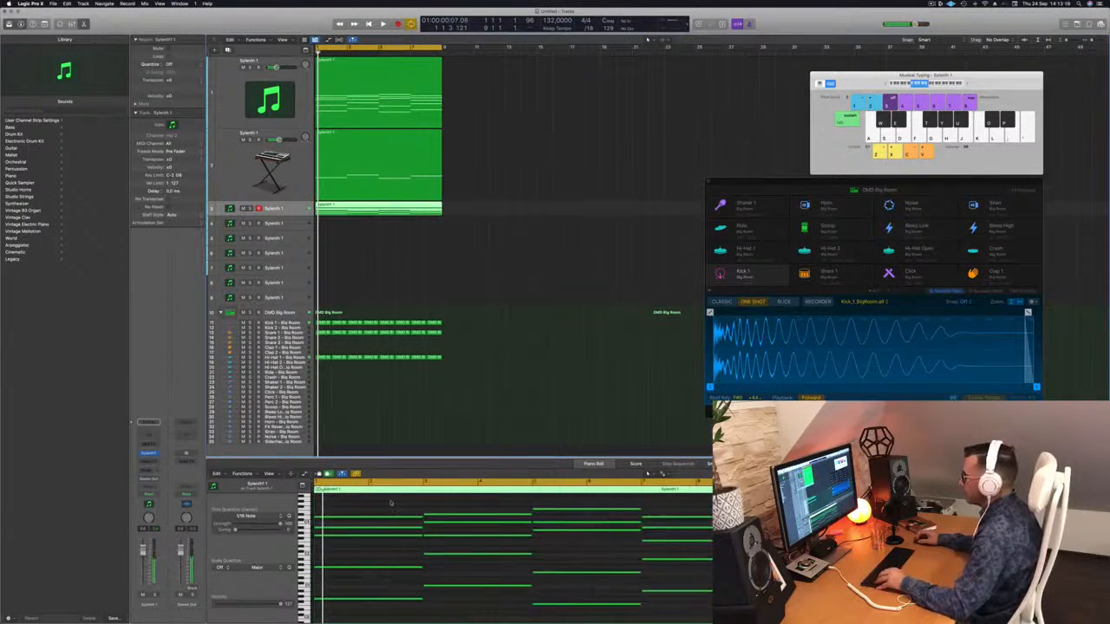
scroll(424, 520, down, 2)
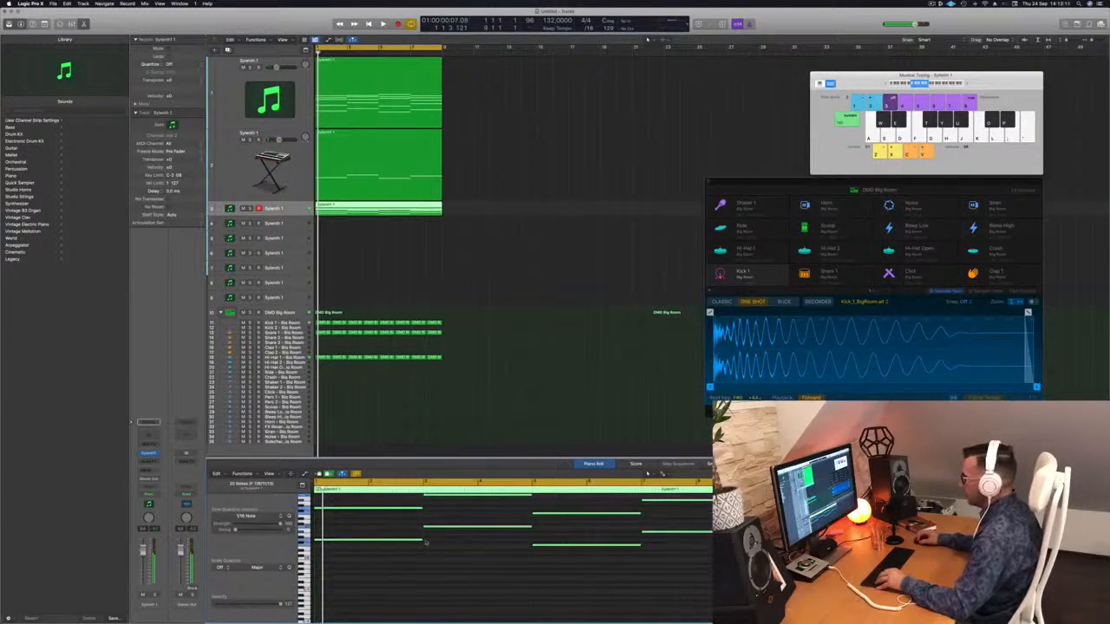
drag(421, 540, 325, 541)
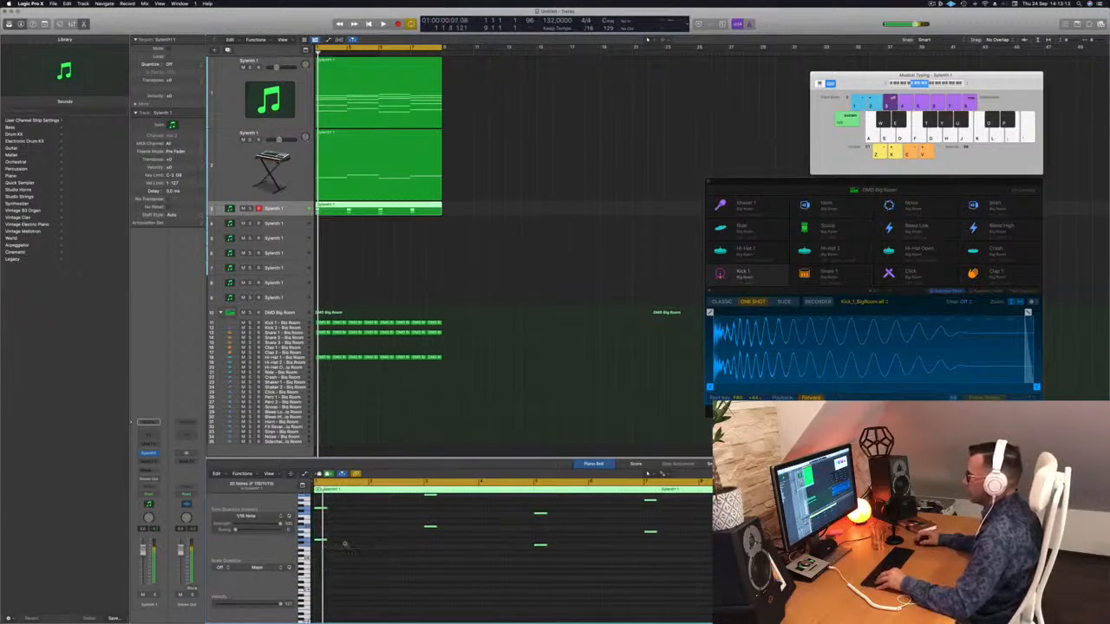
scroll(364, 543, left, 1)
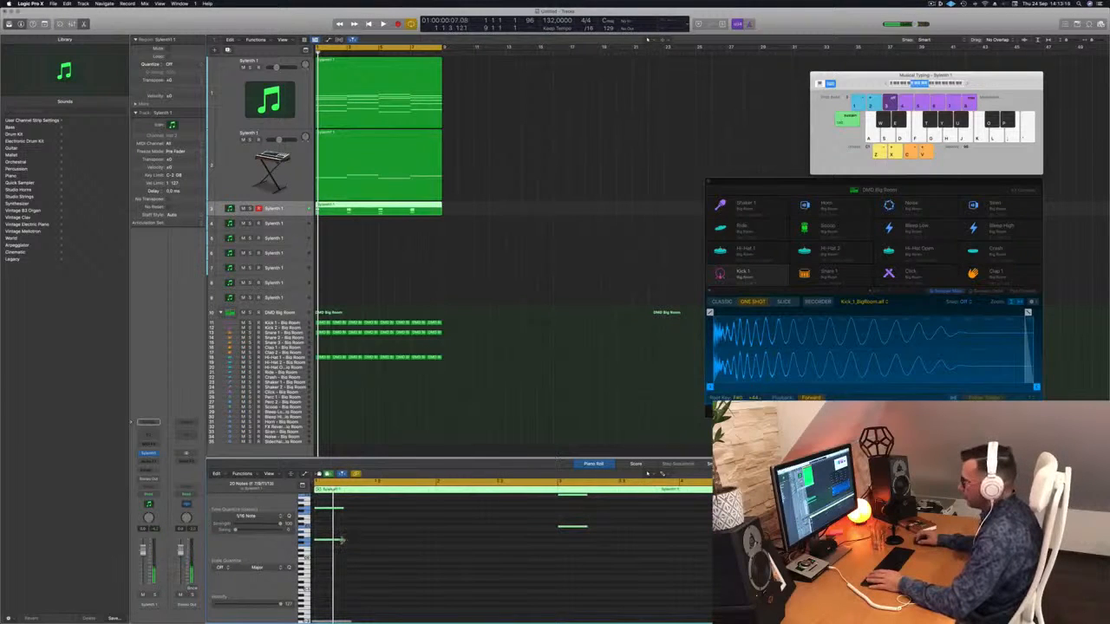
drag(343, 543, 324, 544)
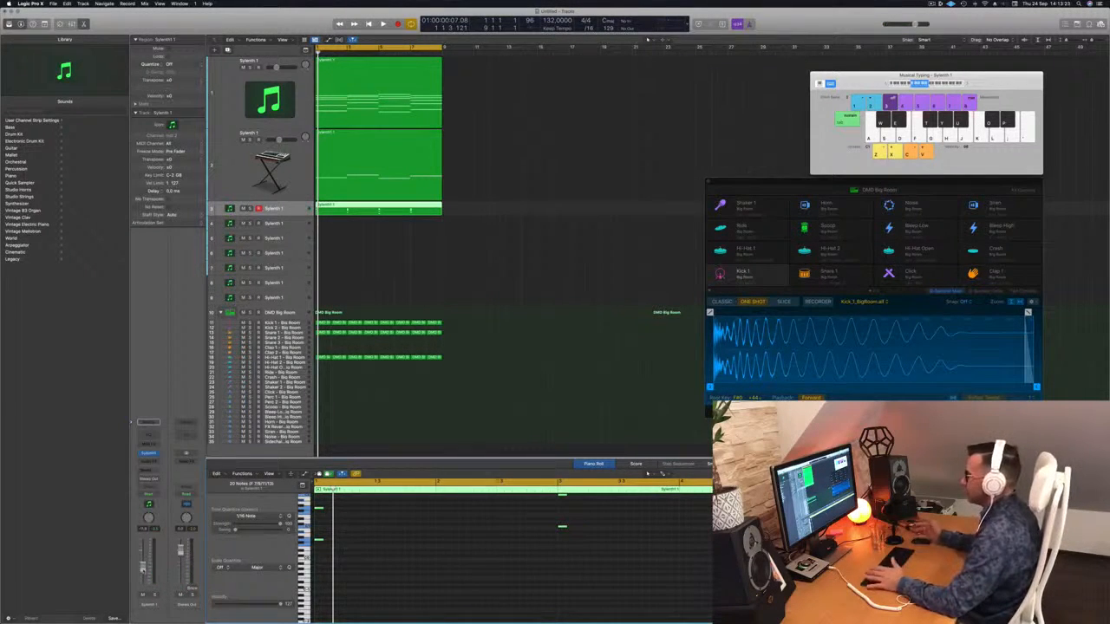
Step: Open the third track's Sylenth1 and try another ARP preset on the stabs
key(space)
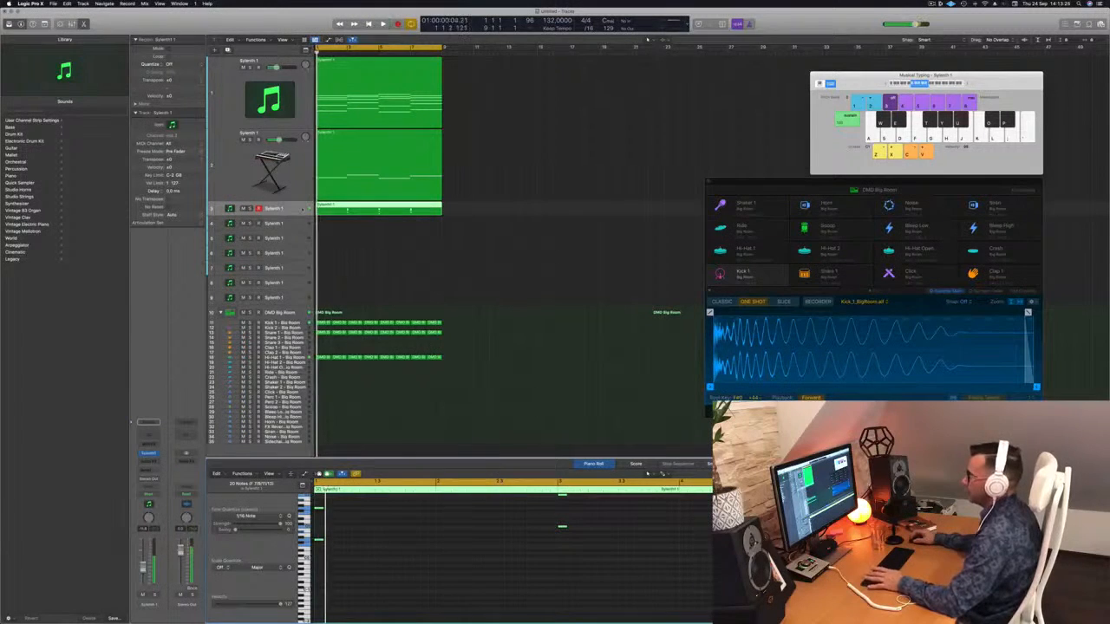
click(148, 452)
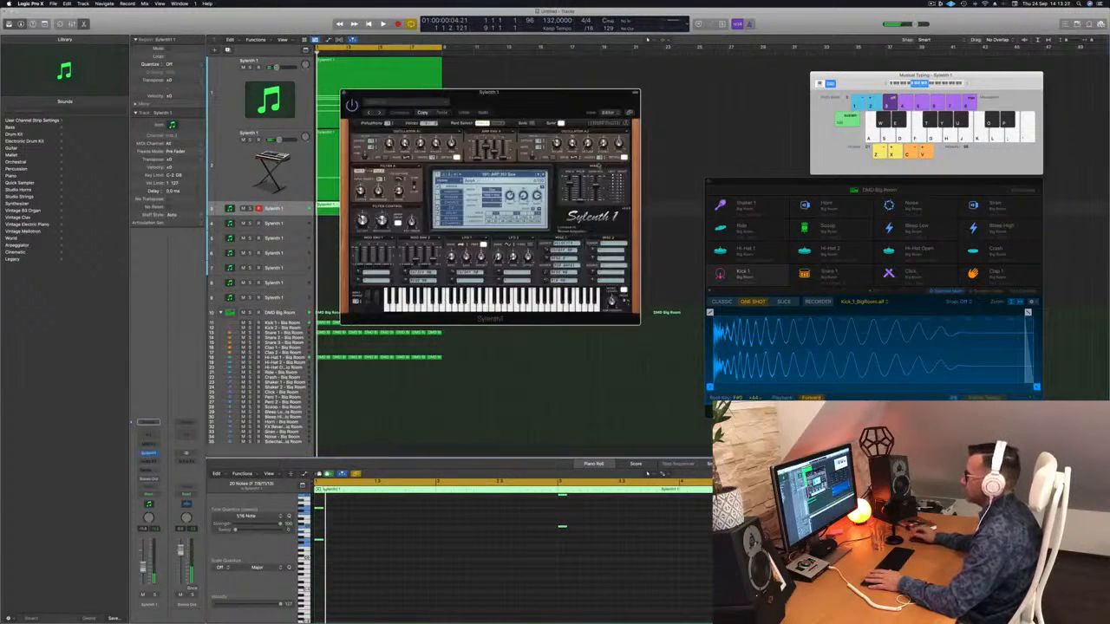
drag(529, 109, 554, 107)
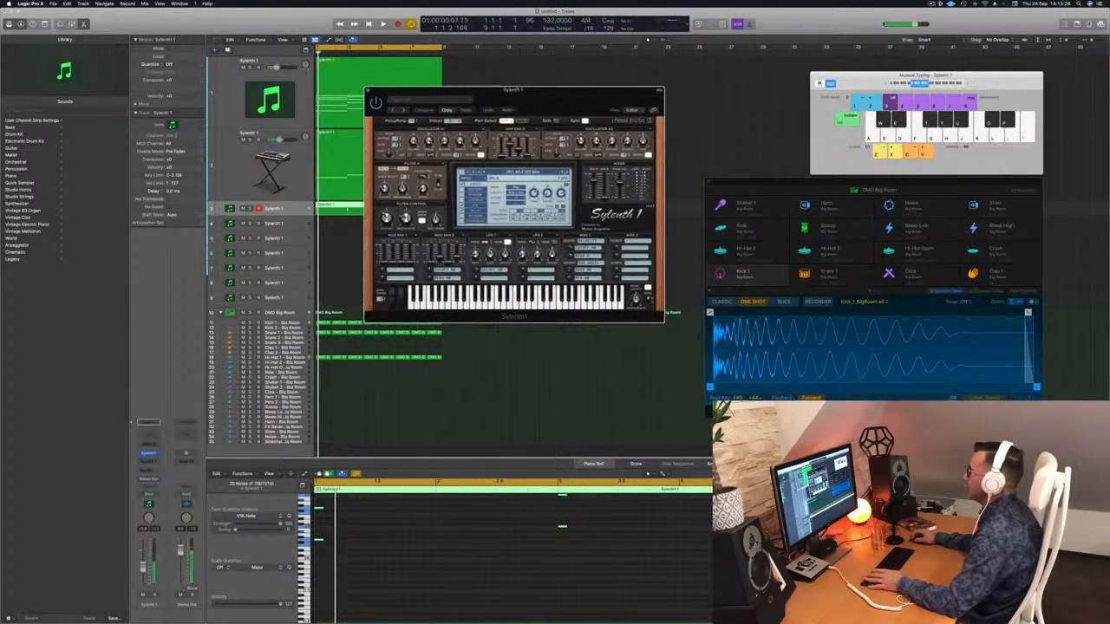
click(516, 172)
click(685, 304)
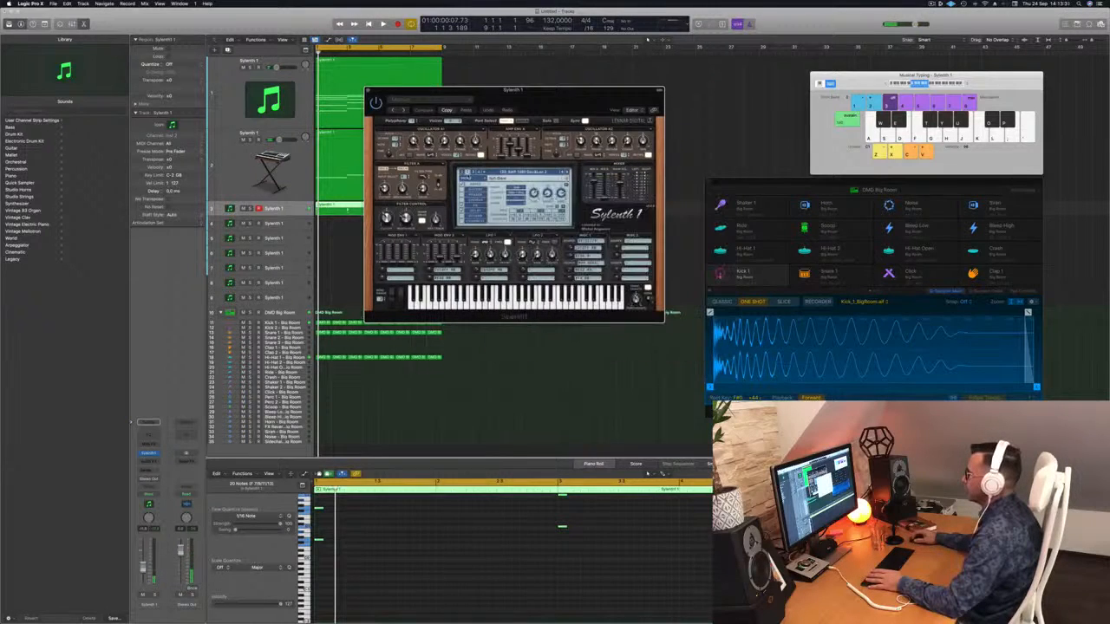
Step: Load a different factory bank in the third track's Sylenth1 and choose its LEAD - Aquamarine preset
click(465, 173)
mouse_move(475, 190)
mouse_move(539, 192)
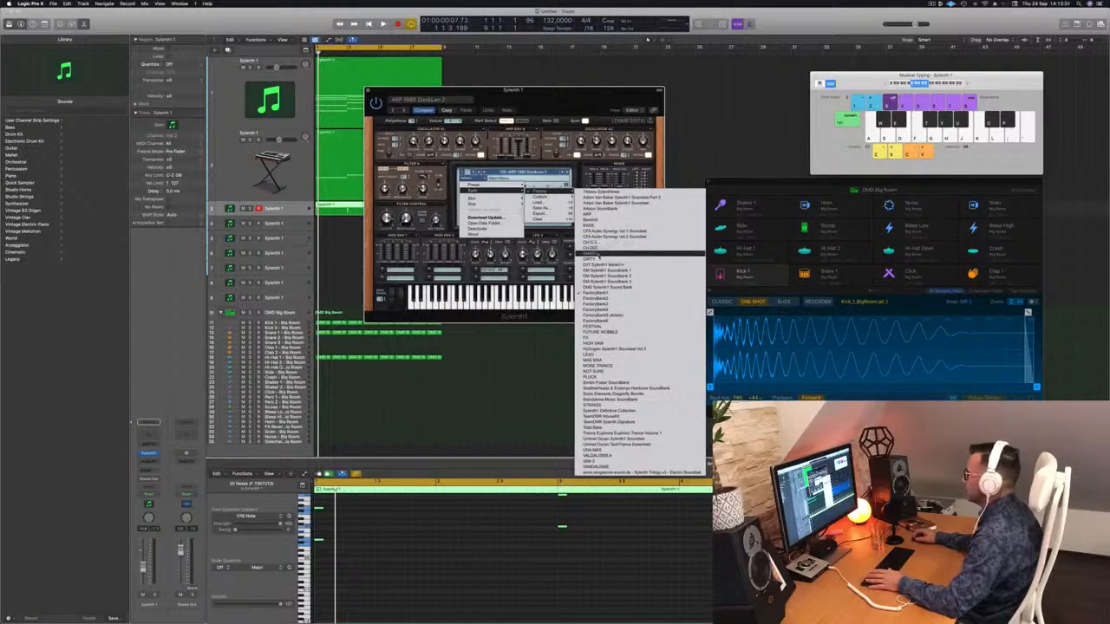
click(595, 255)
key(space)
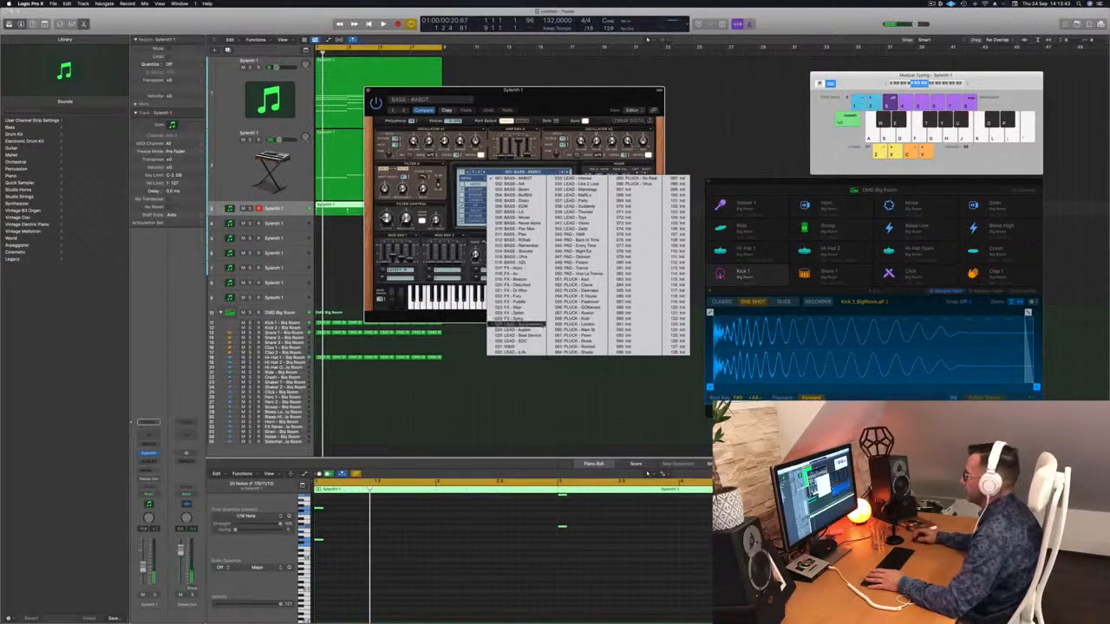
click(542, 326)
key(space)
drag(543, 90, 577, 79)
Step: Audition successive lead presets on the third track's stabs during playback and close the Sylenth1 window on the chosen sound
key(space)
key(space)
key(space)
key(space)
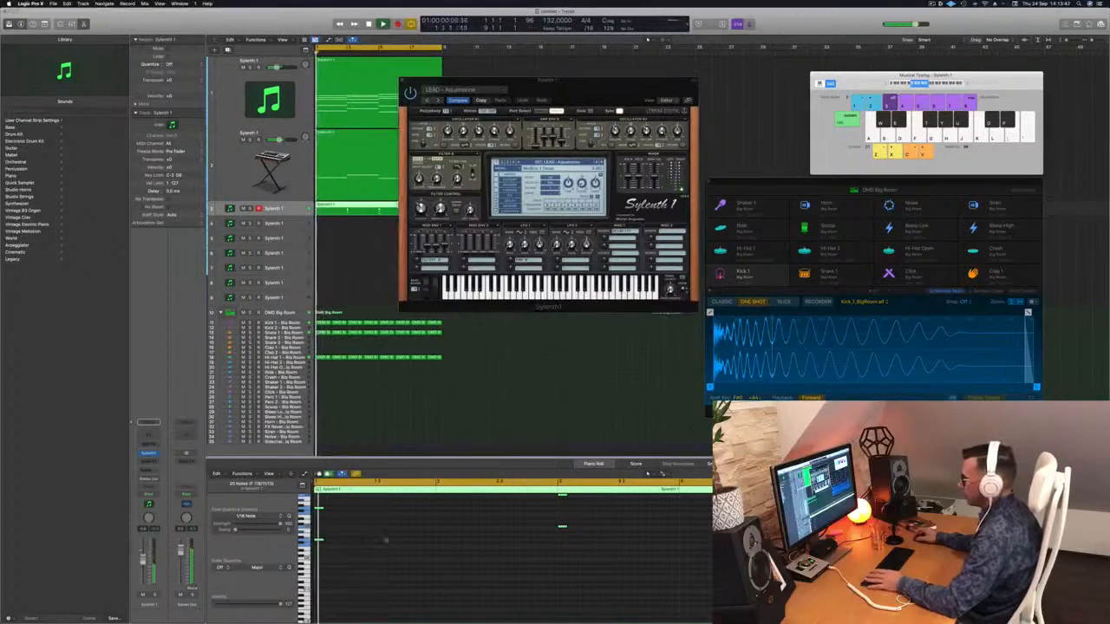
scroll(388, 543, up, 2)
scroll(388, 542, up, 5)
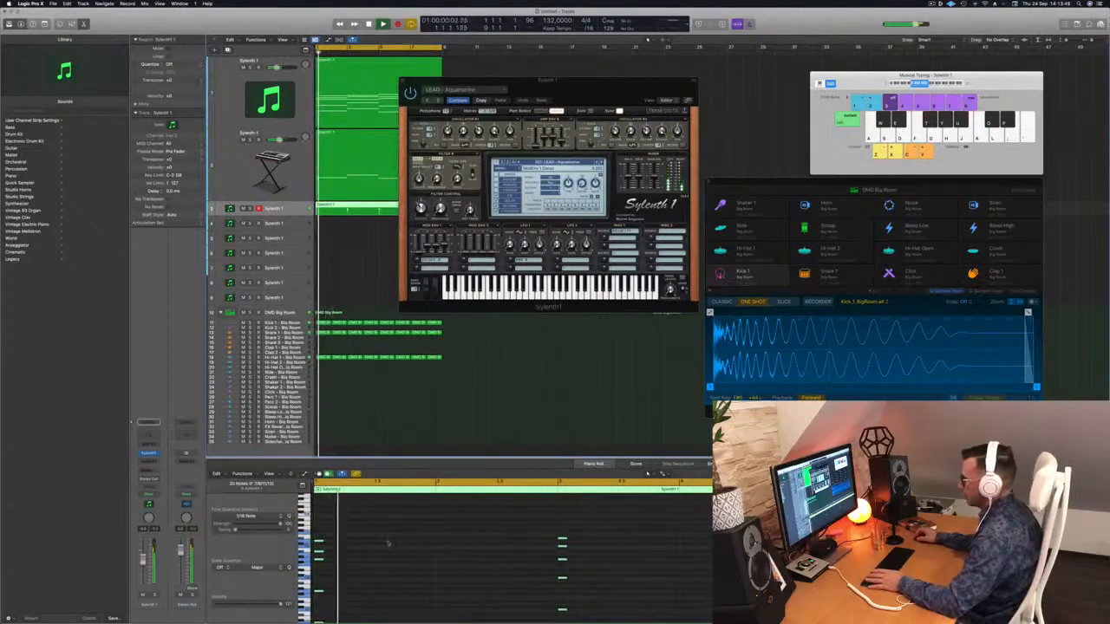
key([)
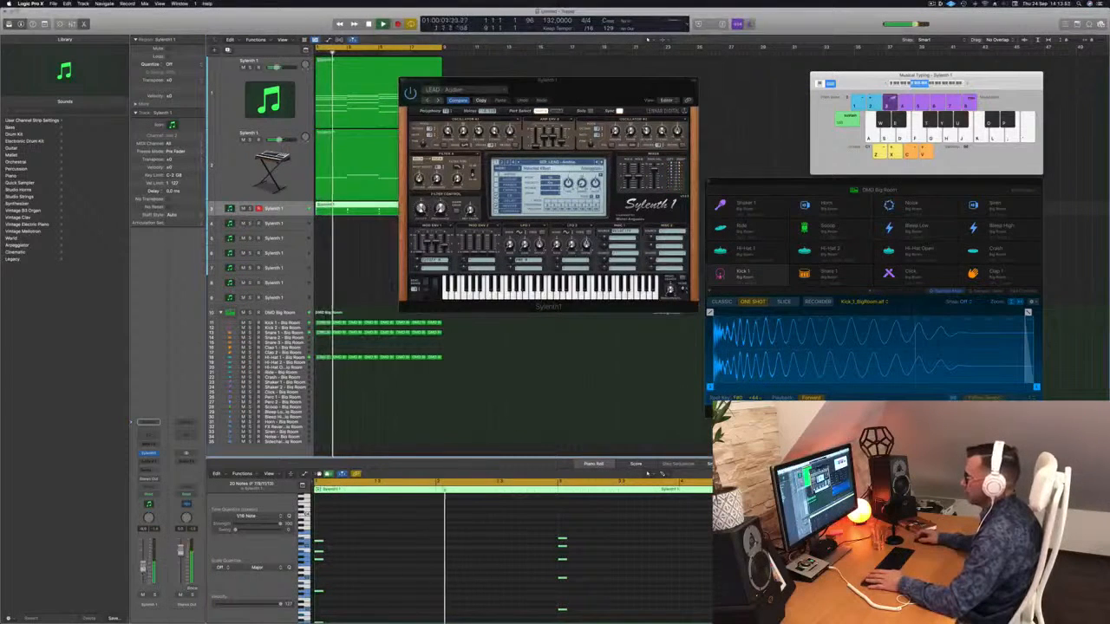
key(])
key(])
key(])
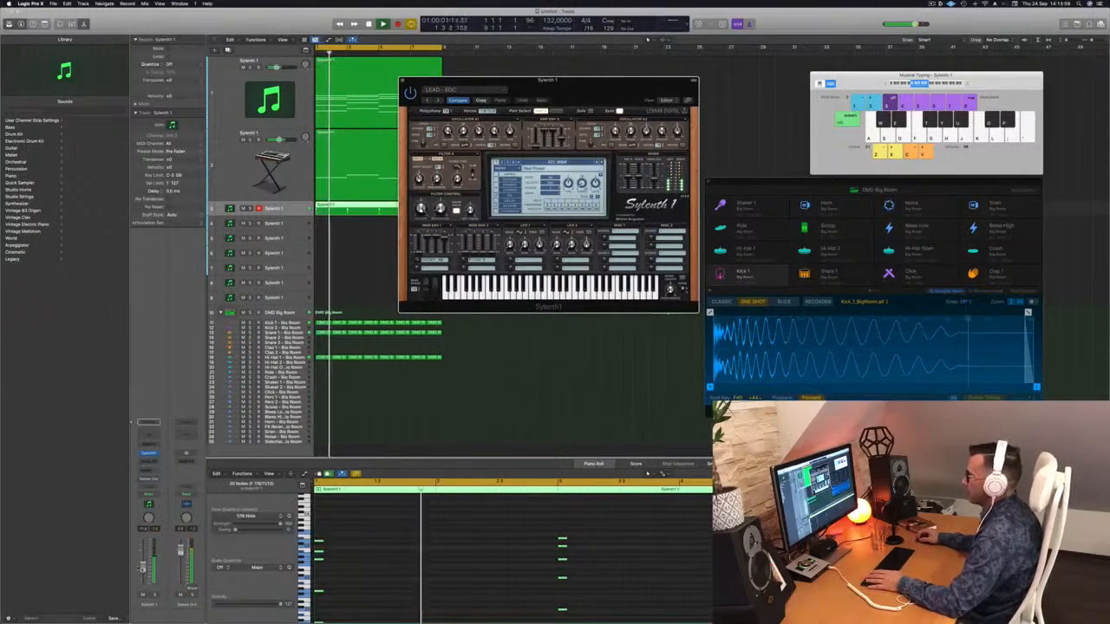
key(])
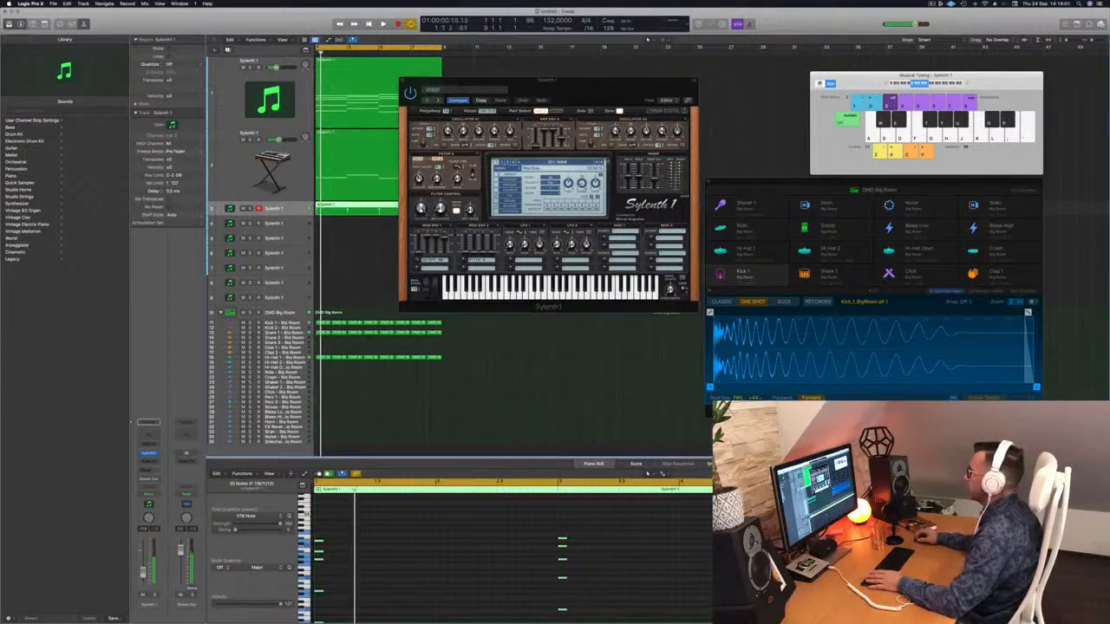
key(])
key(])
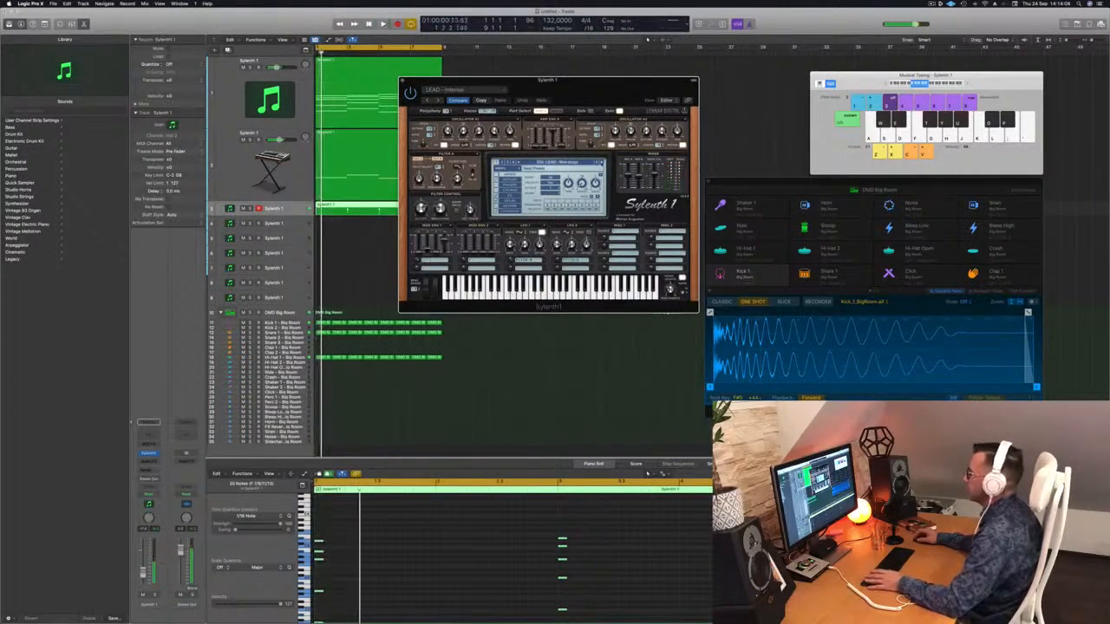
key(])
key(])
key(])
key(])
key(])
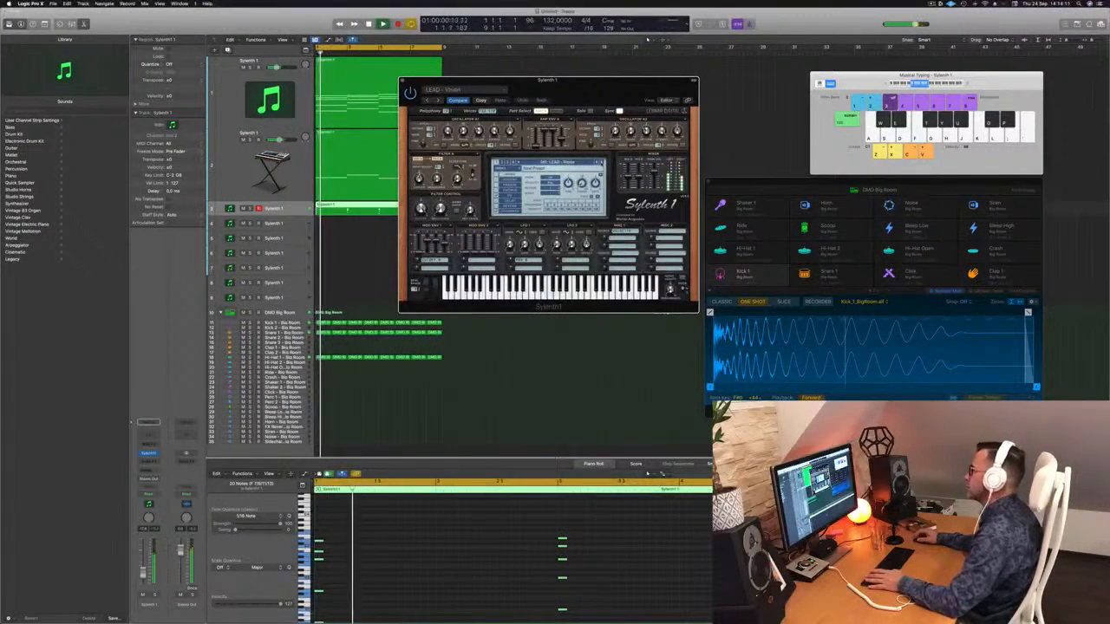
key(])
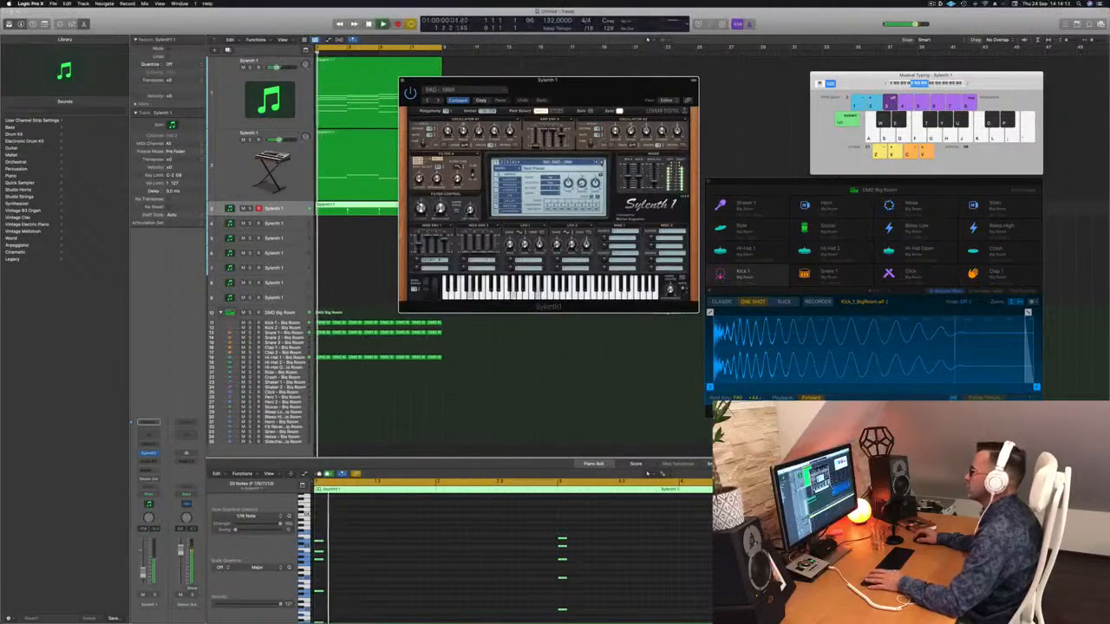
key(])
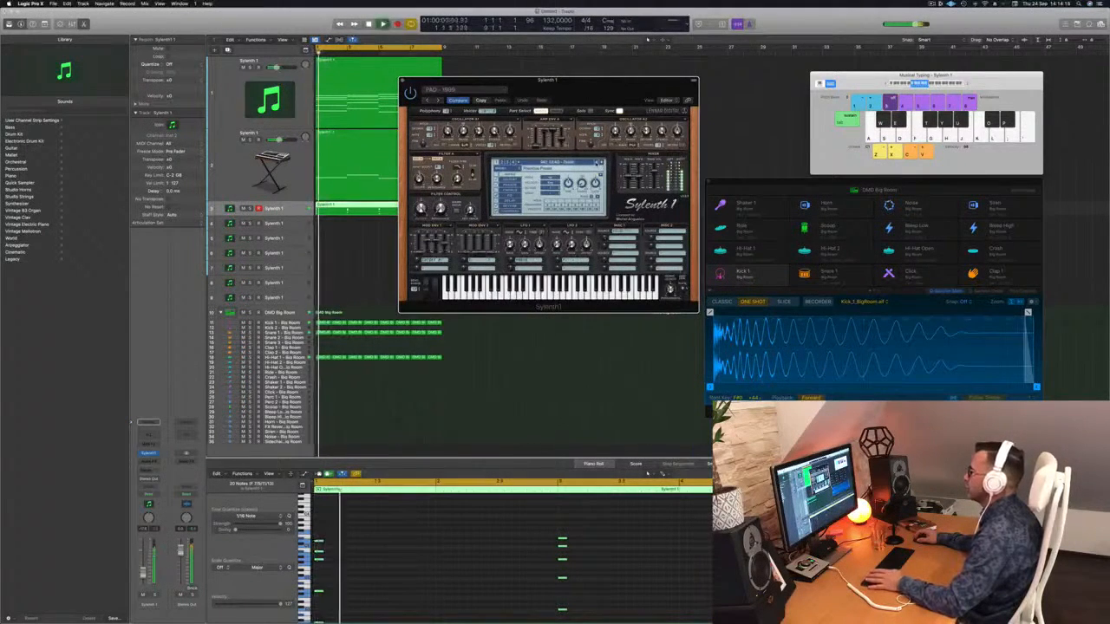
drag(580, 82, 612, 82)
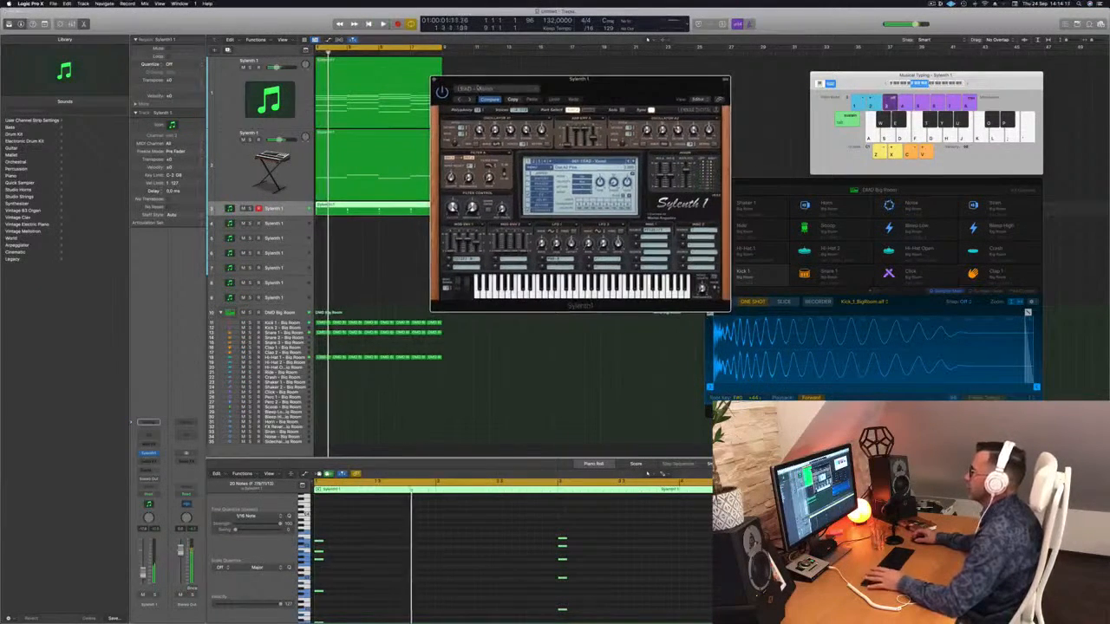
key(super+w)
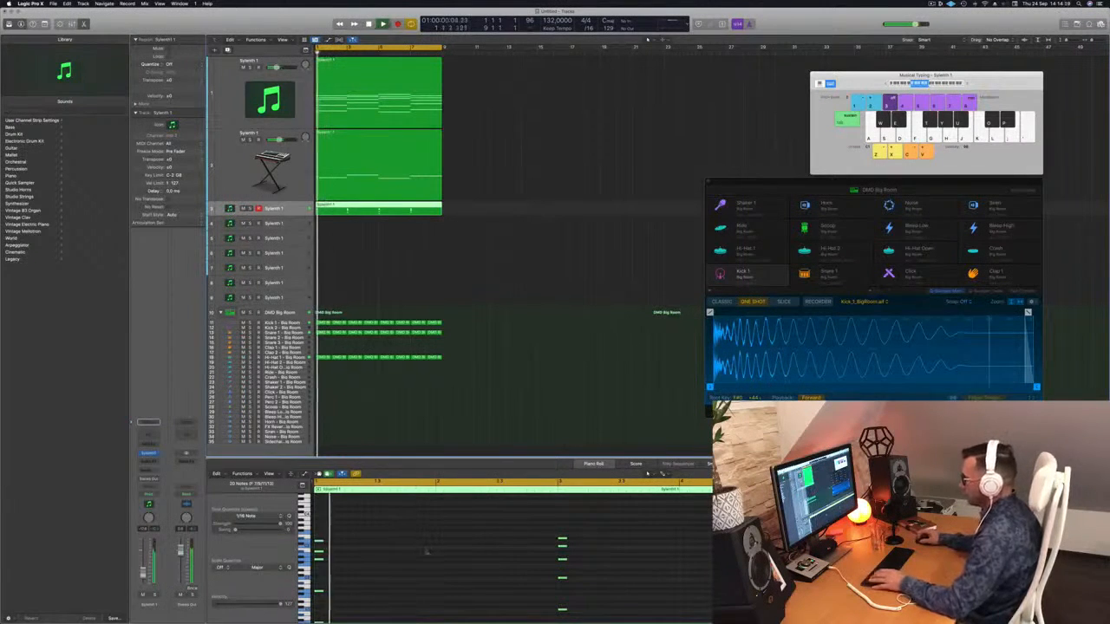
Step: Copy the opening stabs twice within each chord of the third track's region and nudge the last copies forward one sixteenth
drag(319, 543, 356, 544)
key(space)
key(space)
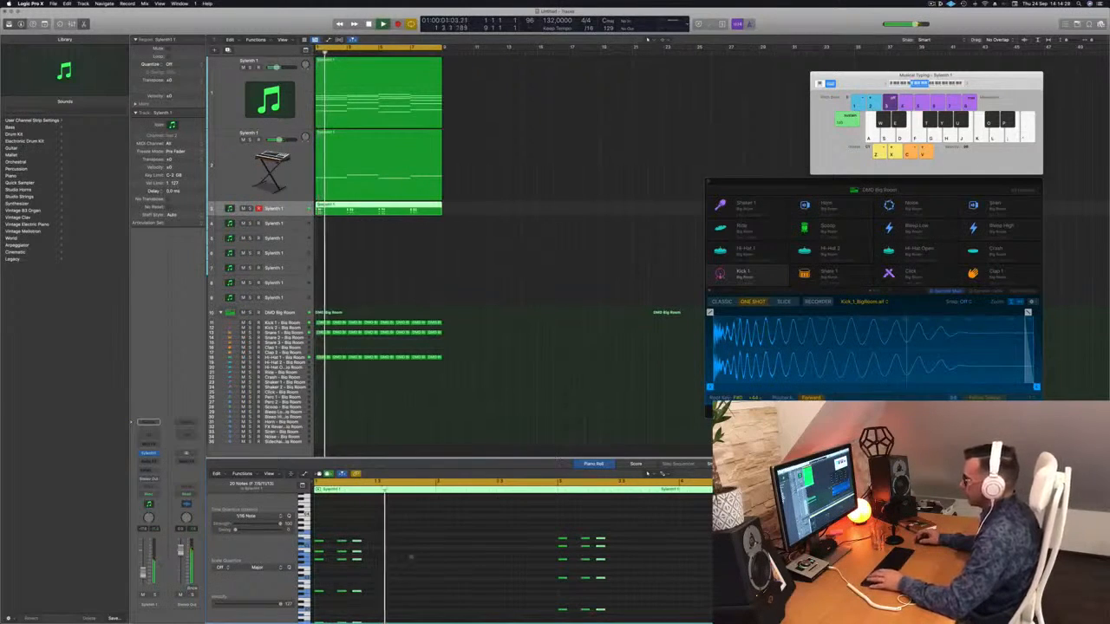
key(space)
key(space)
key(alt+Right)
key(space)
key(space)
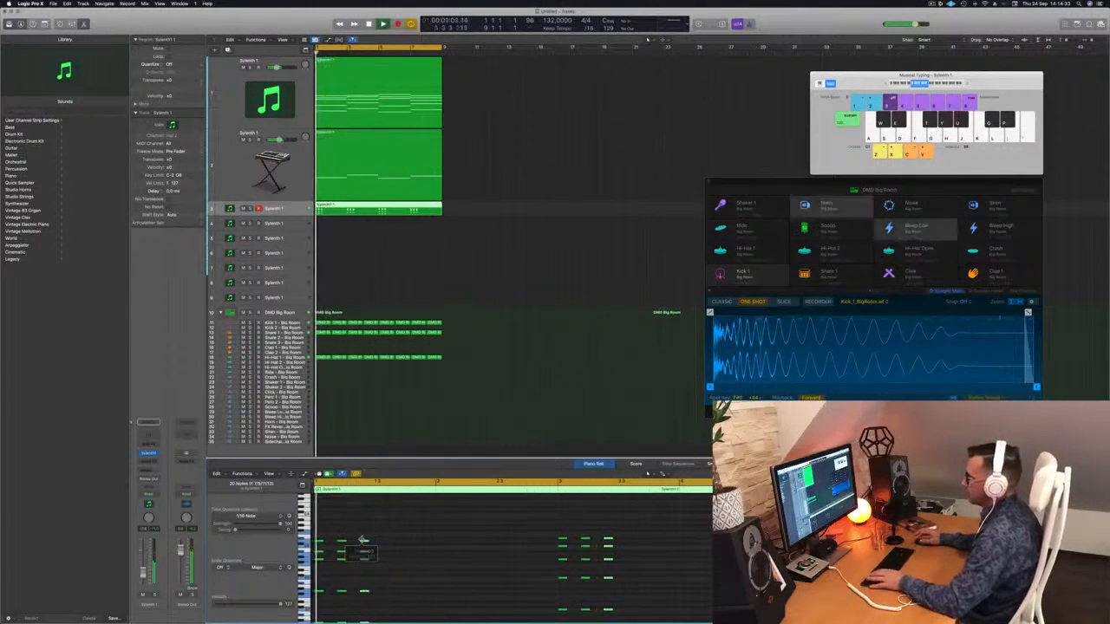
Step: Add a fourth stab copy to each chord in the third track's region and compare its timing by nudging it during playback
key(alt+Right)
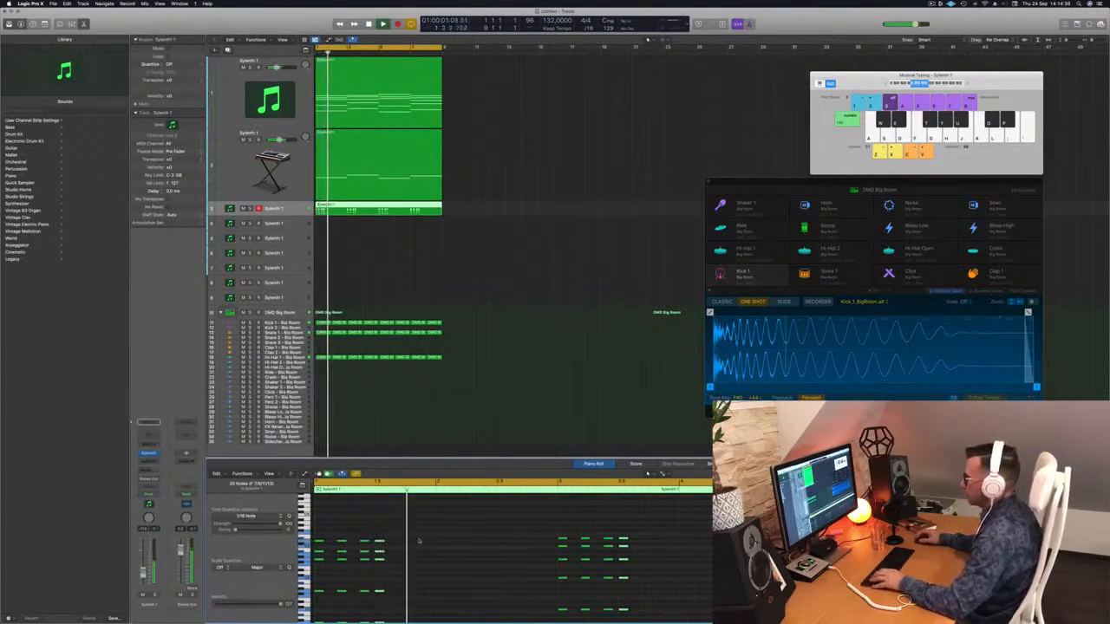
key(alt+Right)
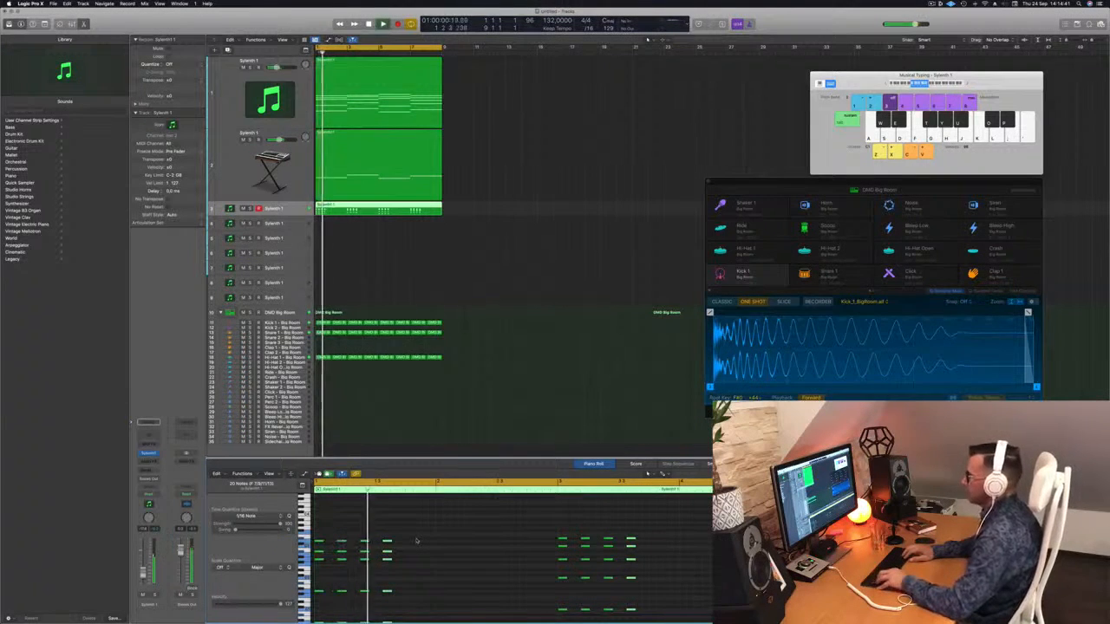
key(alt+Left)
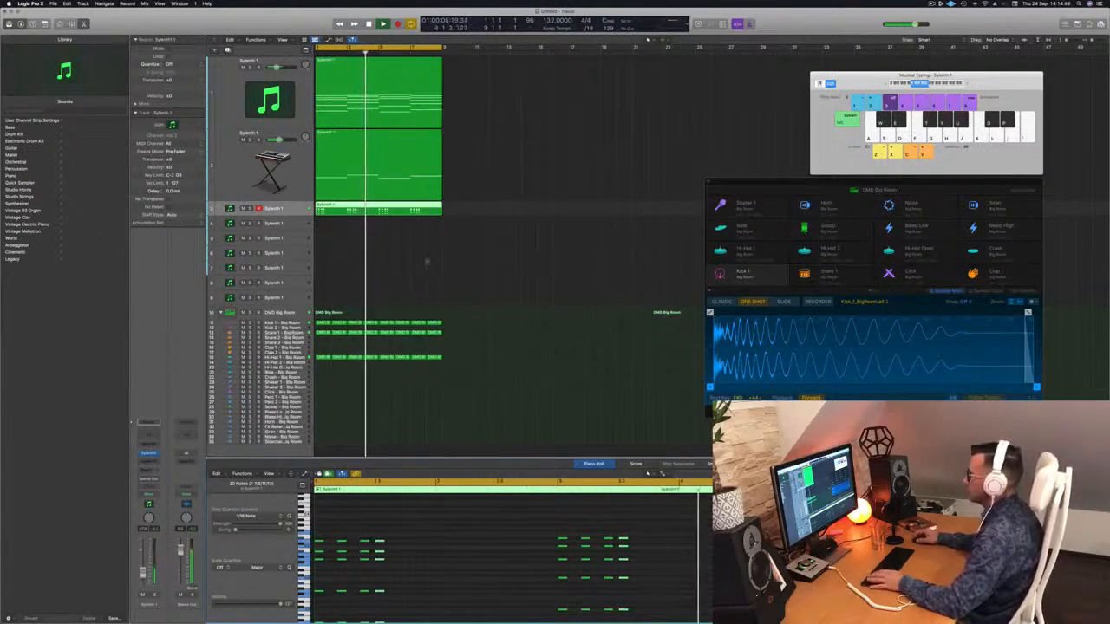
scroll(423, 259, down, 2)
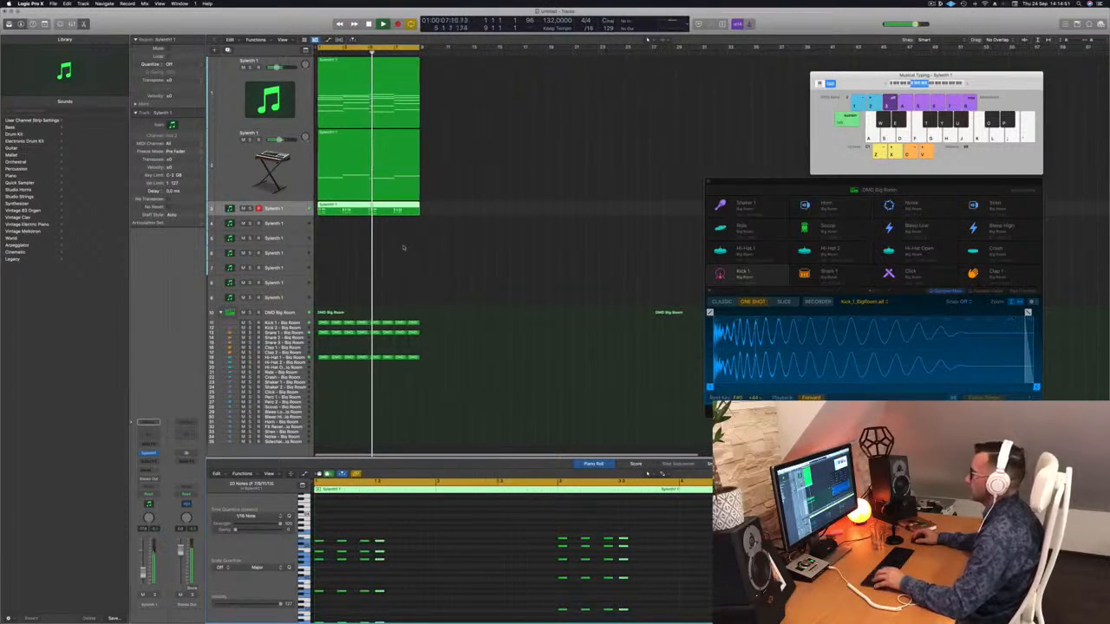
key(Return)
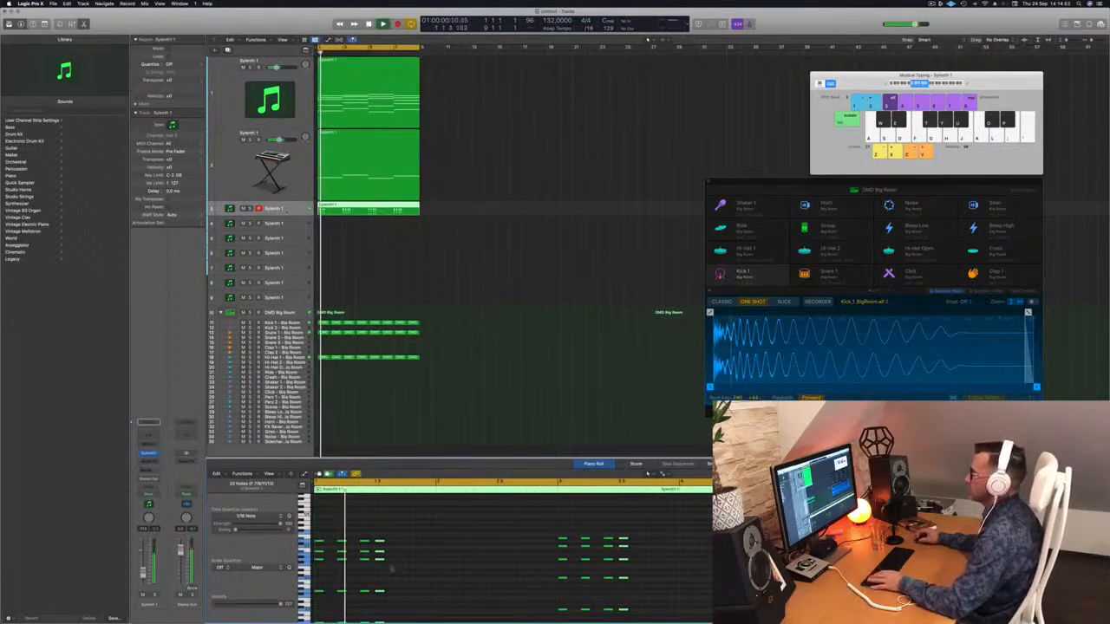
key(space)
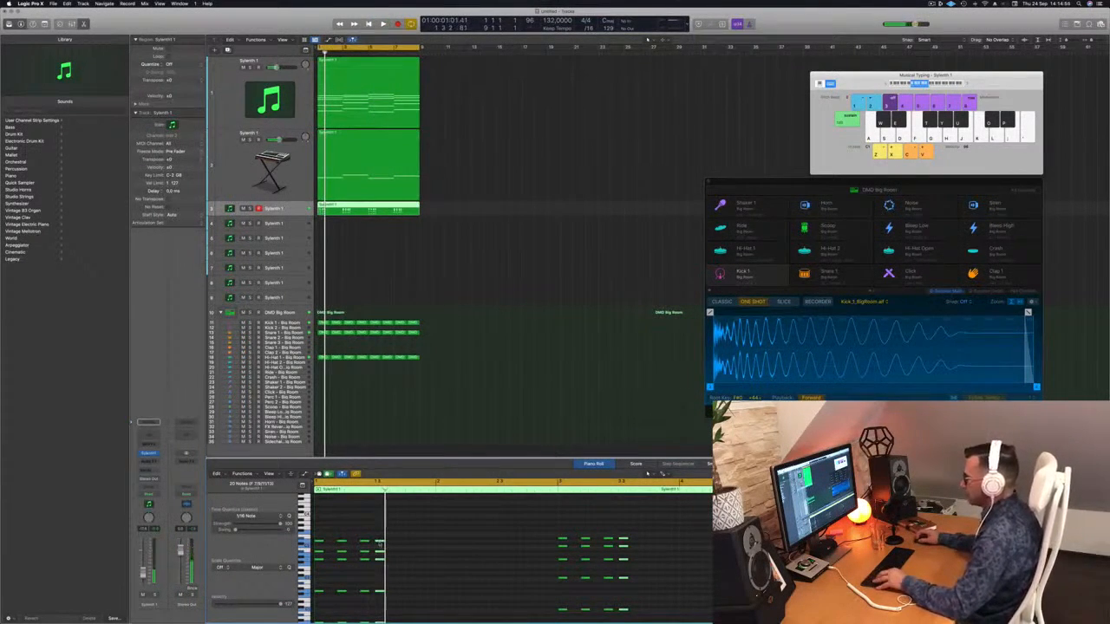
Step: Try nudging the fourth stab of each chord further forward in sixteenth steps while listening
key(alt+Right)
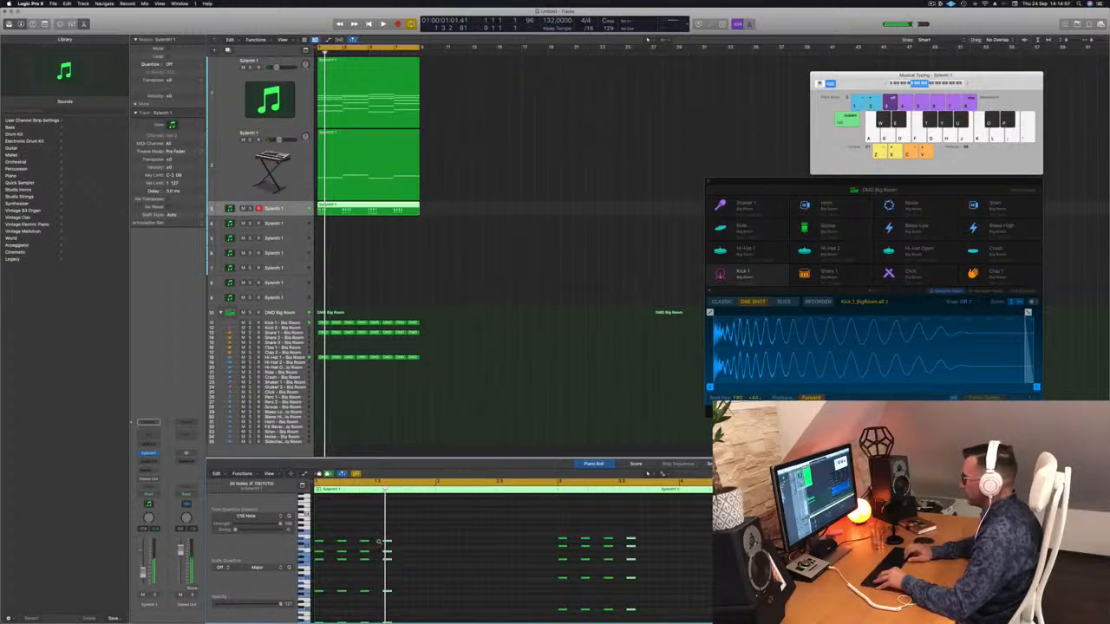
key(space)
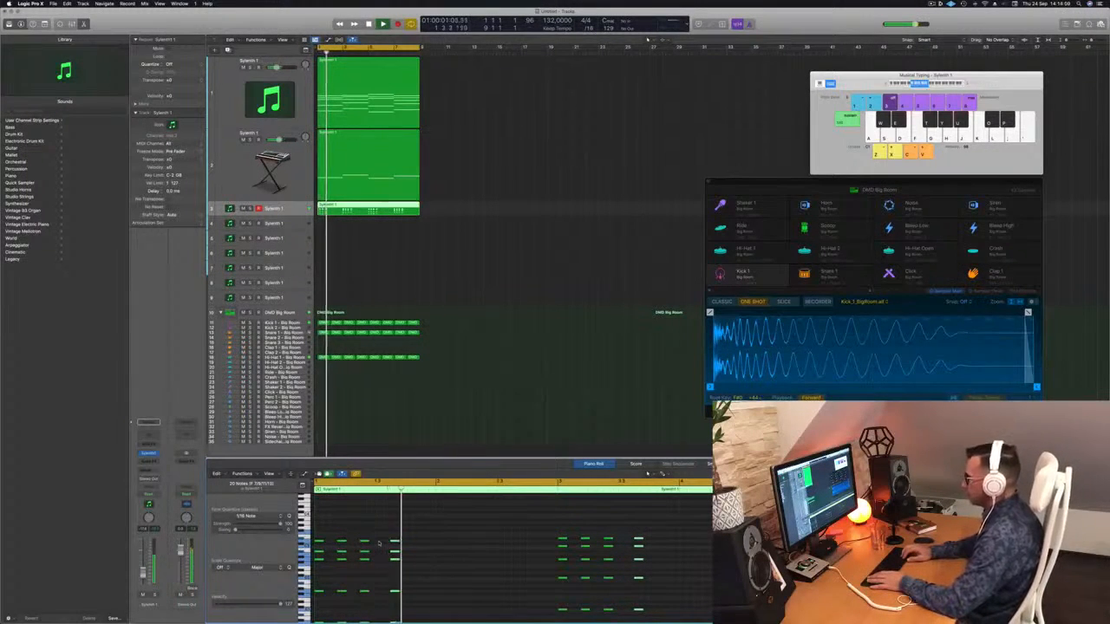
key(alt+Right)
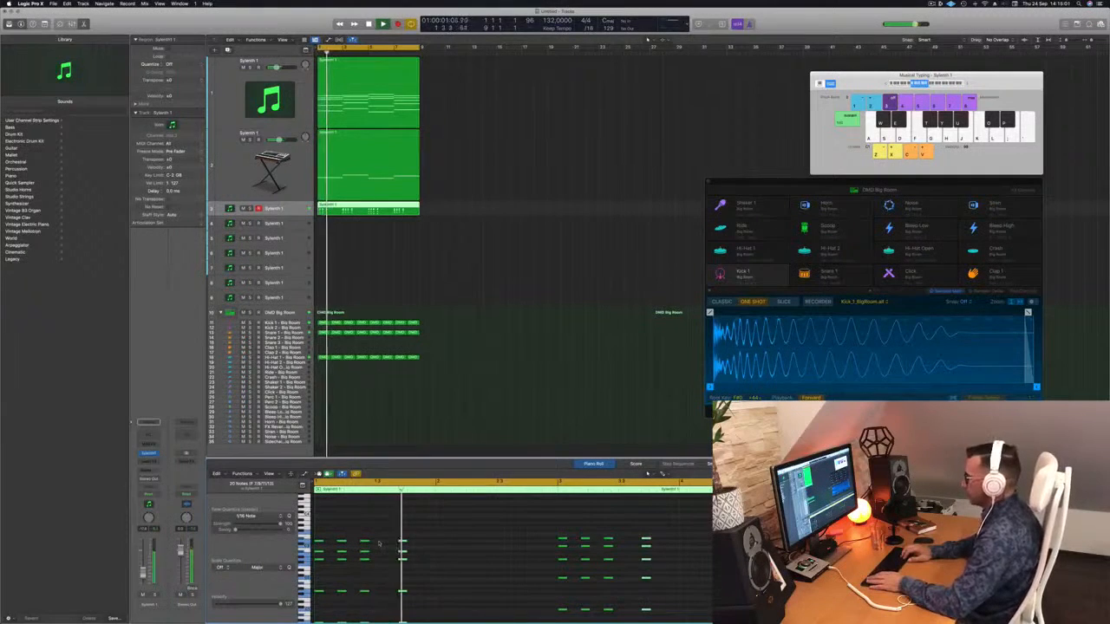
key(Left)
key(z)
key(alt+Left)
key(alt+Left)
key(alt+Left)
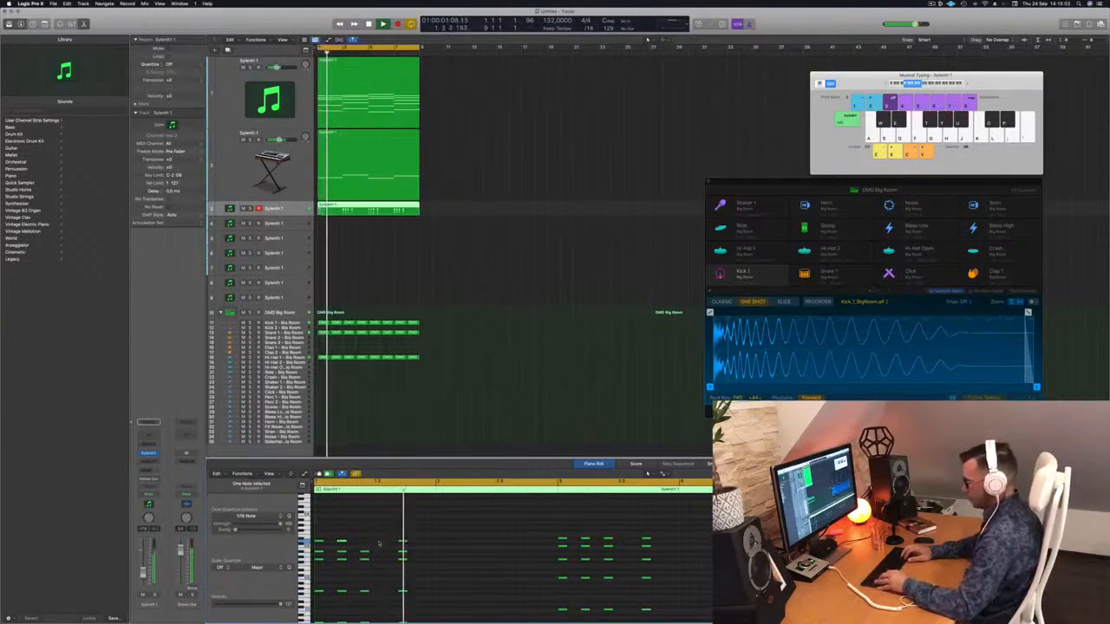
Step: Undo the stray note edits and place the fourth stab of each chord at the same three-sixteenth spacing as the other stabs
key(super+z)
key(super+z)
key(super+z)
key(super+z)
key(super+z)
key(Return)
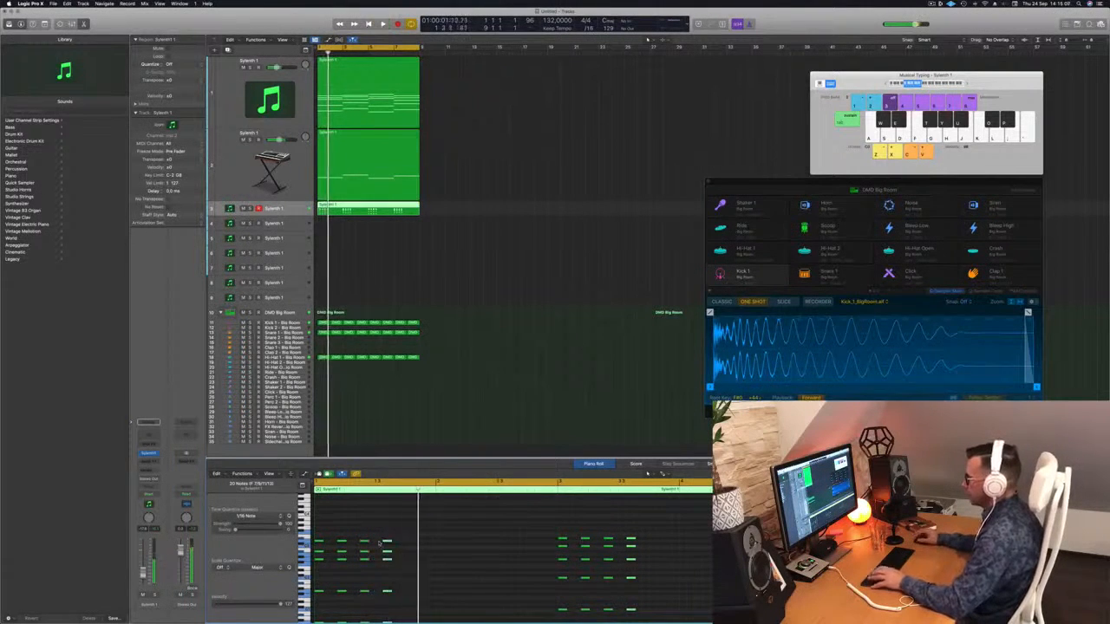
key(Return)
key(alt+Left)
key(Return)
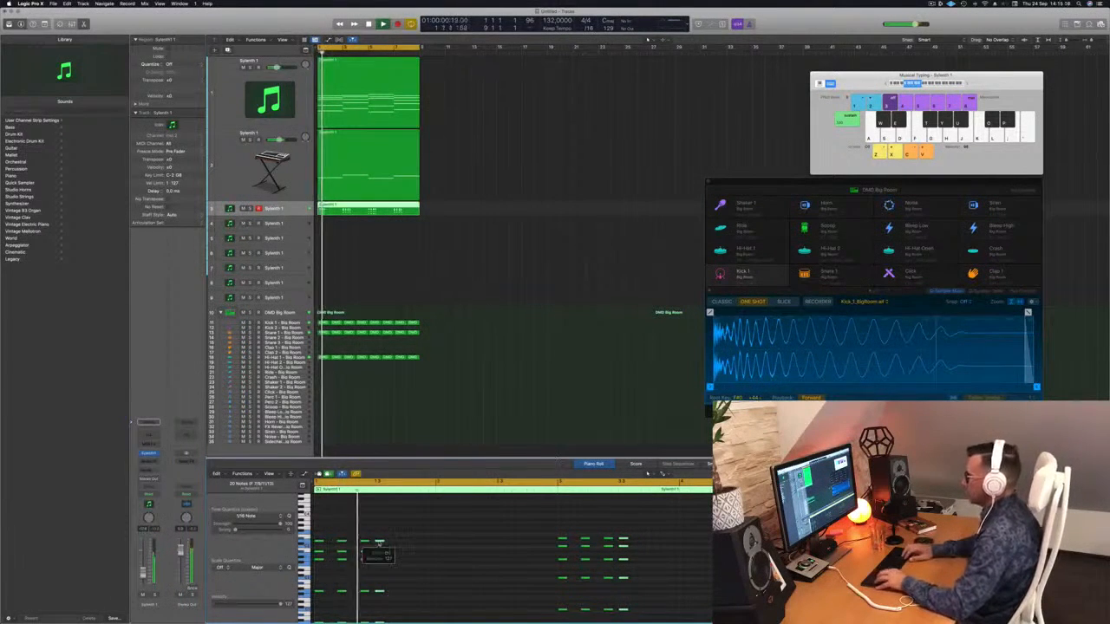
key(alt+Right)
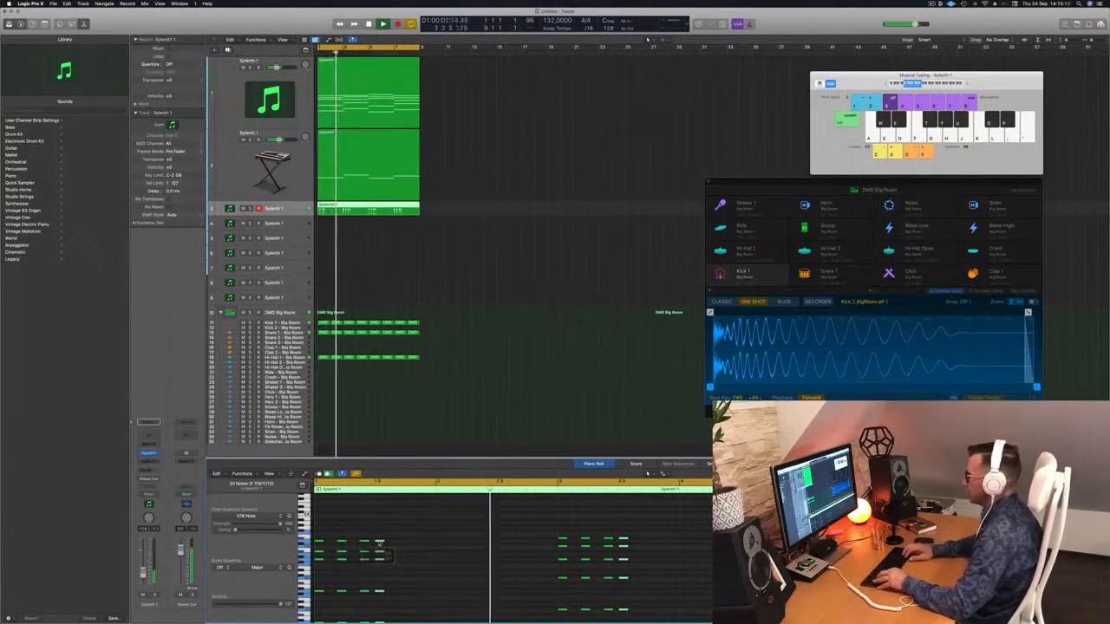
key(Return)
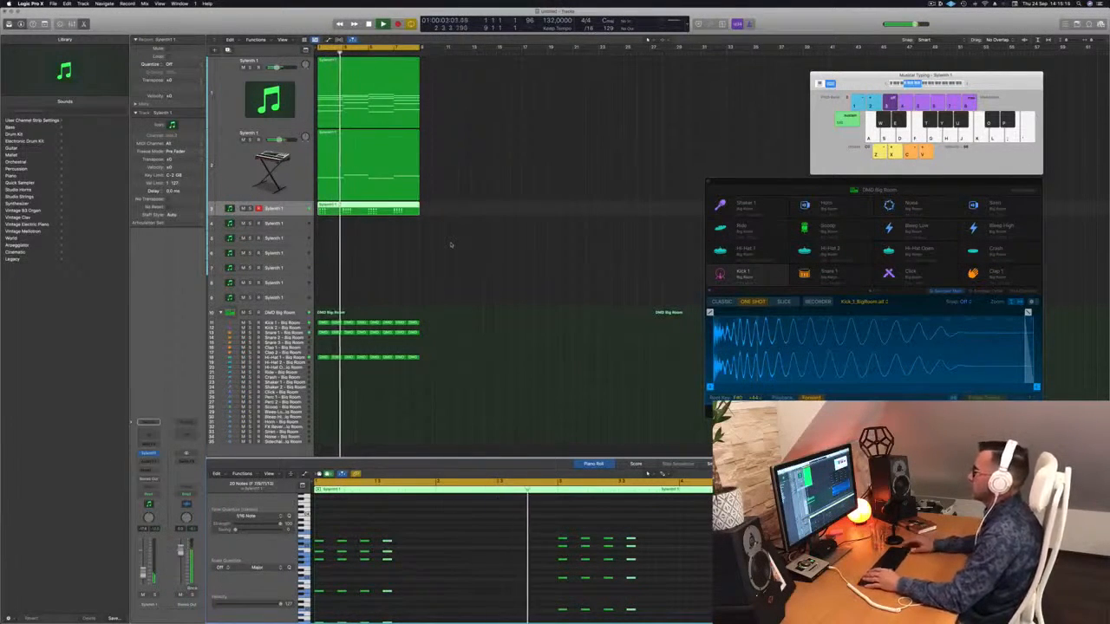
Step: Copy the chord region from the first track to the start of the empty fourth Sylenth1 track
click(293, 185)
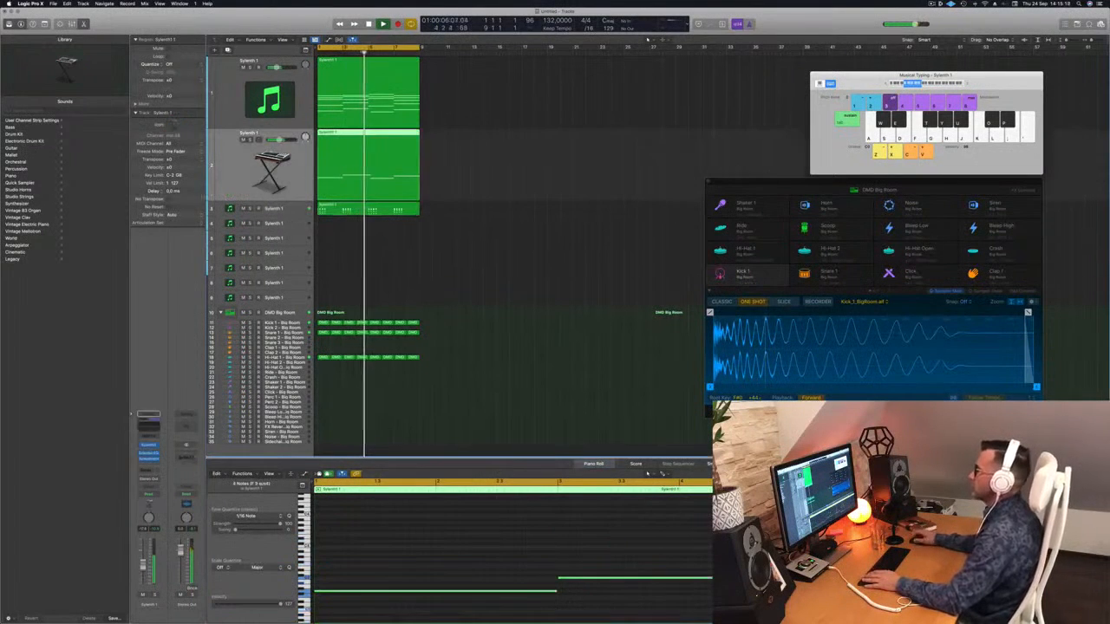
click(288, 211)
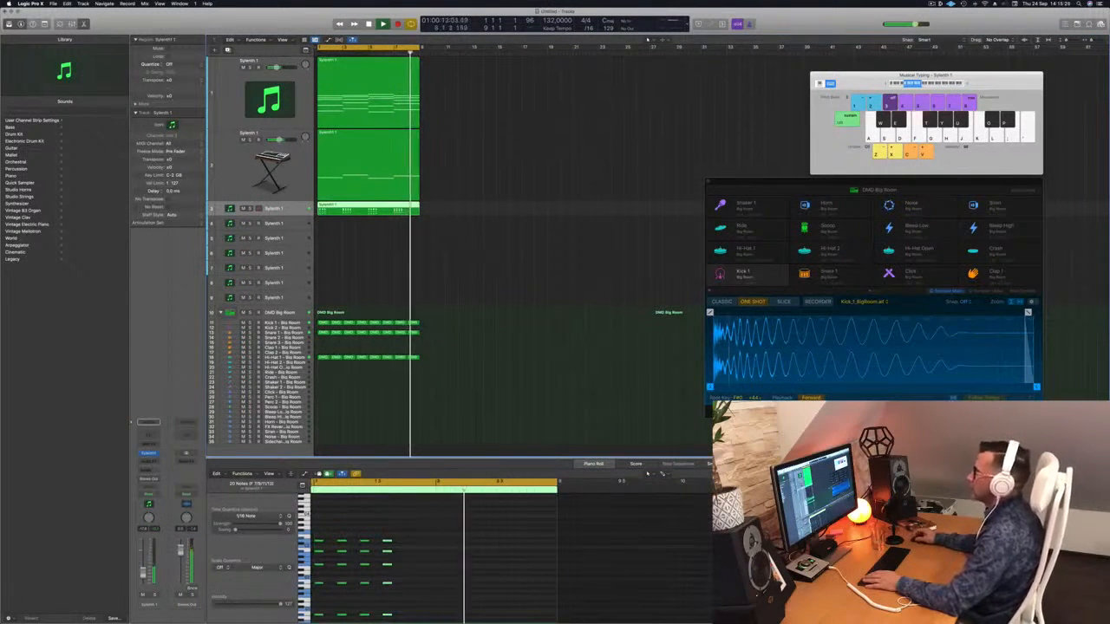
click(371, 94)
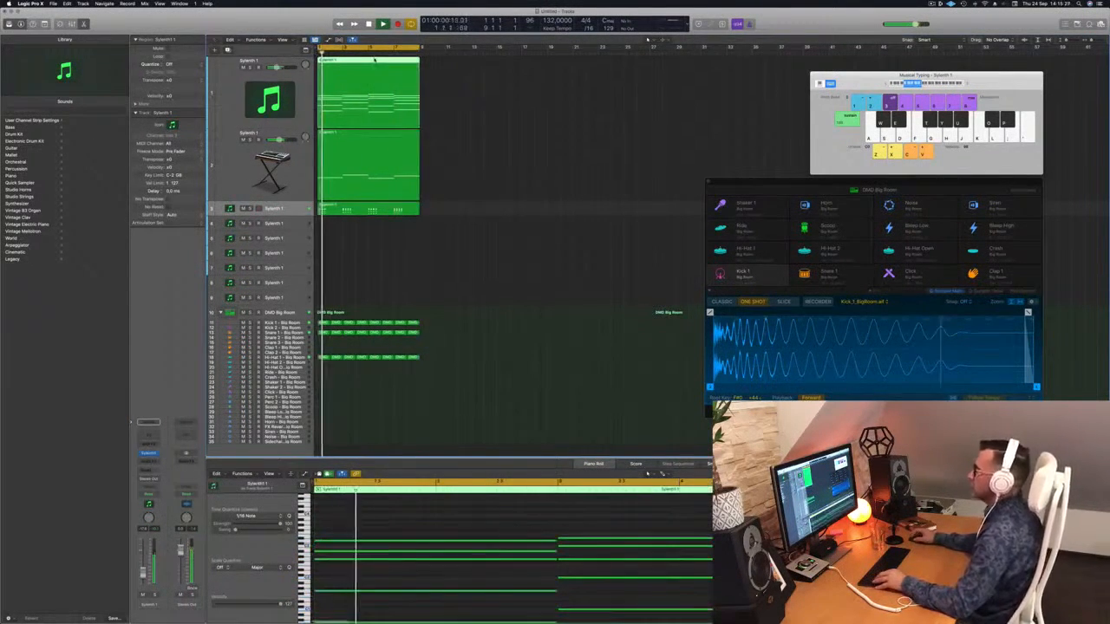
drag(432, 103, 350, 231)
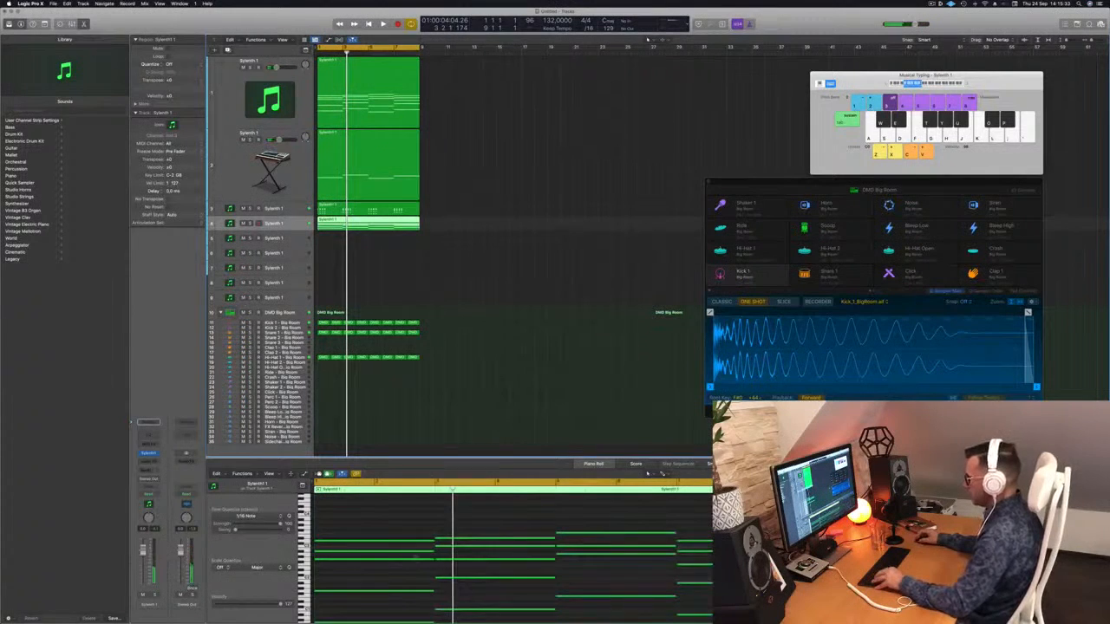
Step: Enlarge the fourth track's height and replace its Sylenth1 instrument with Alchemy
scroll(419, 553, down, 3)
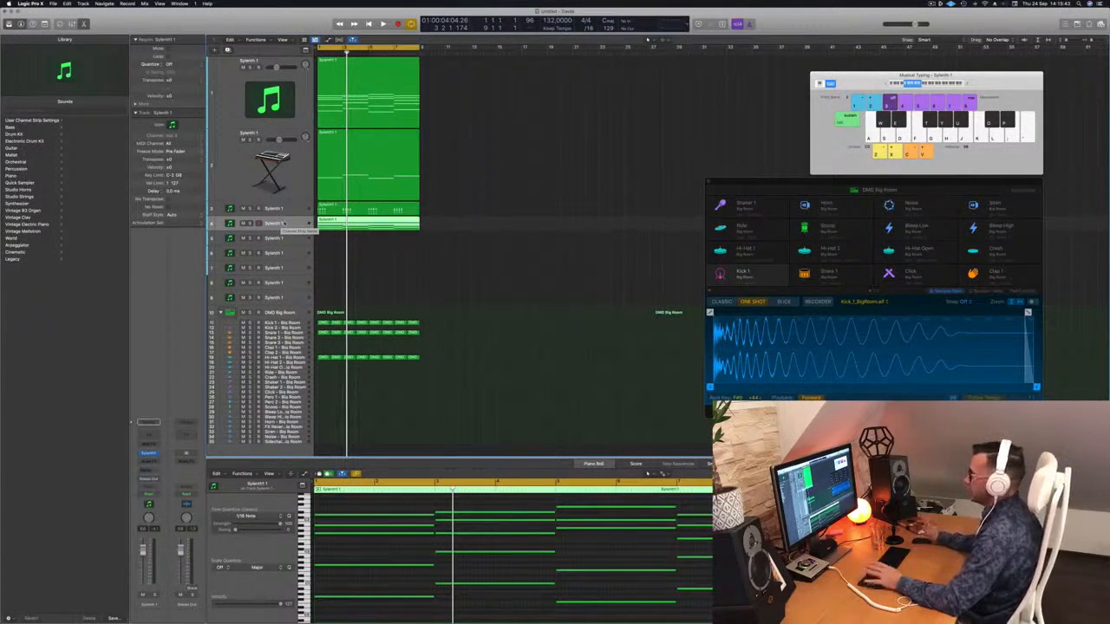
drag(299, 230, 293, 253)
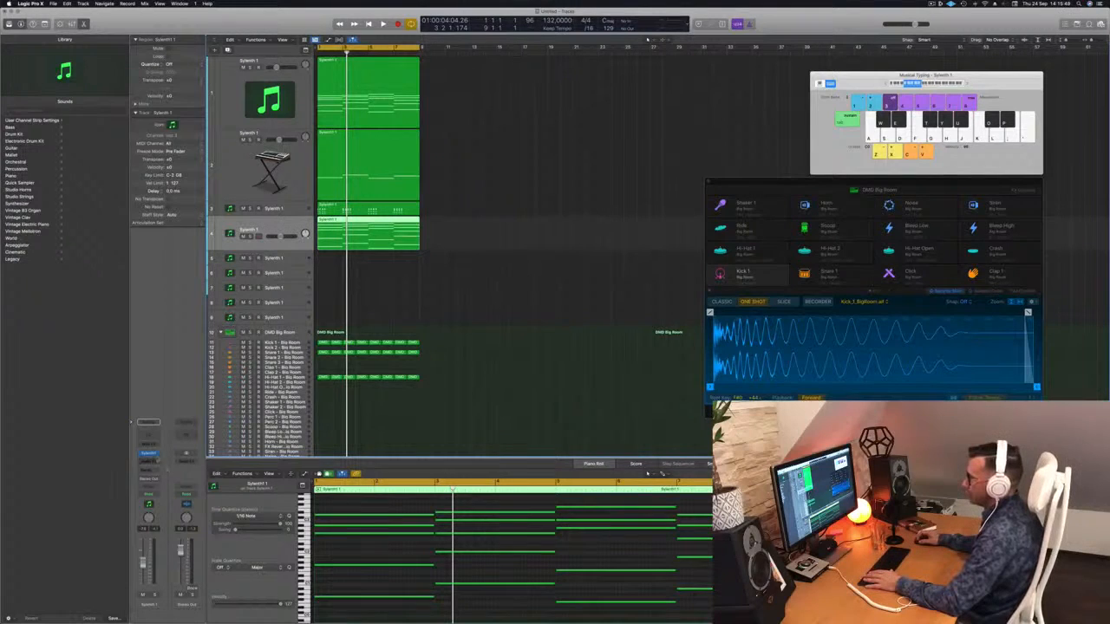
click(146, 453)
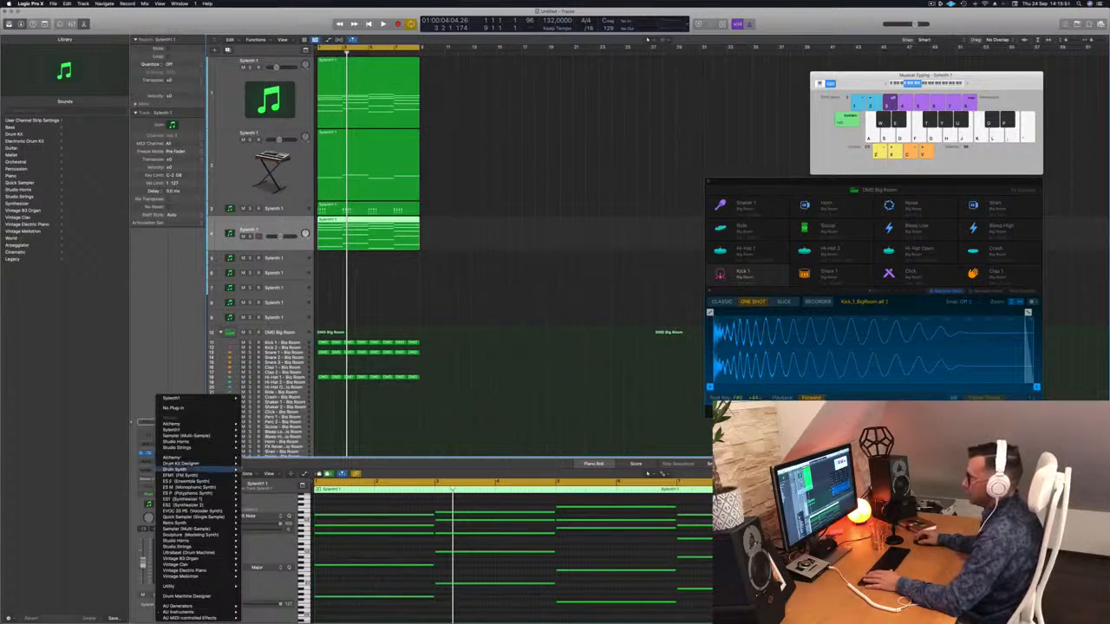
click(509, 204)
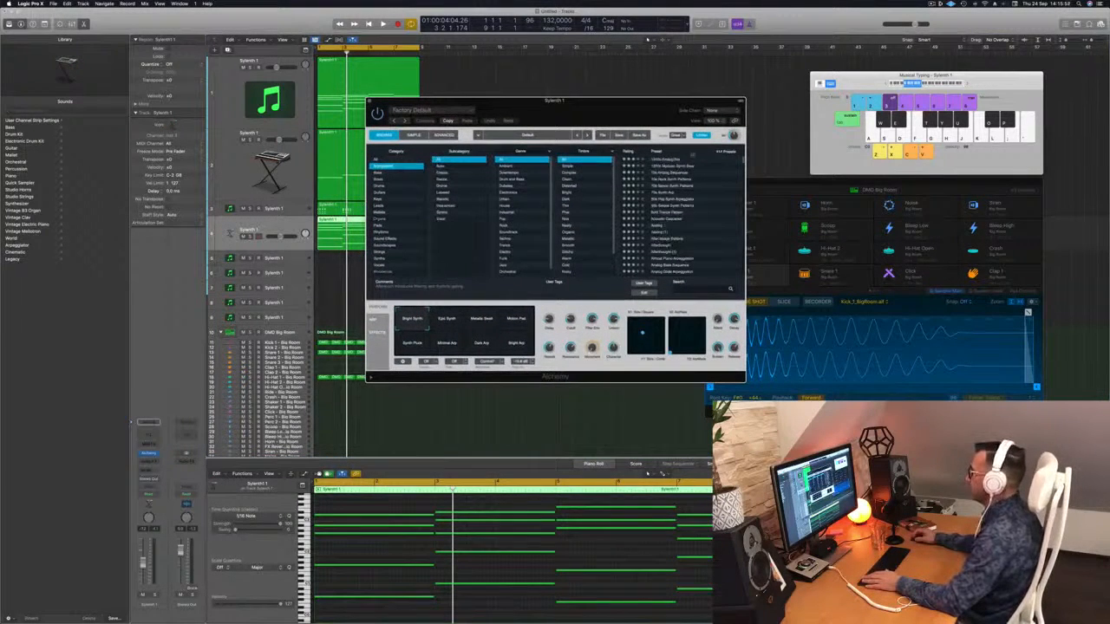
Step: Load the 1970s Analog Arp preset from Alchemy's Arpeggiated category and listen to it with the arrangement
drag(646, 102, 737, 106)
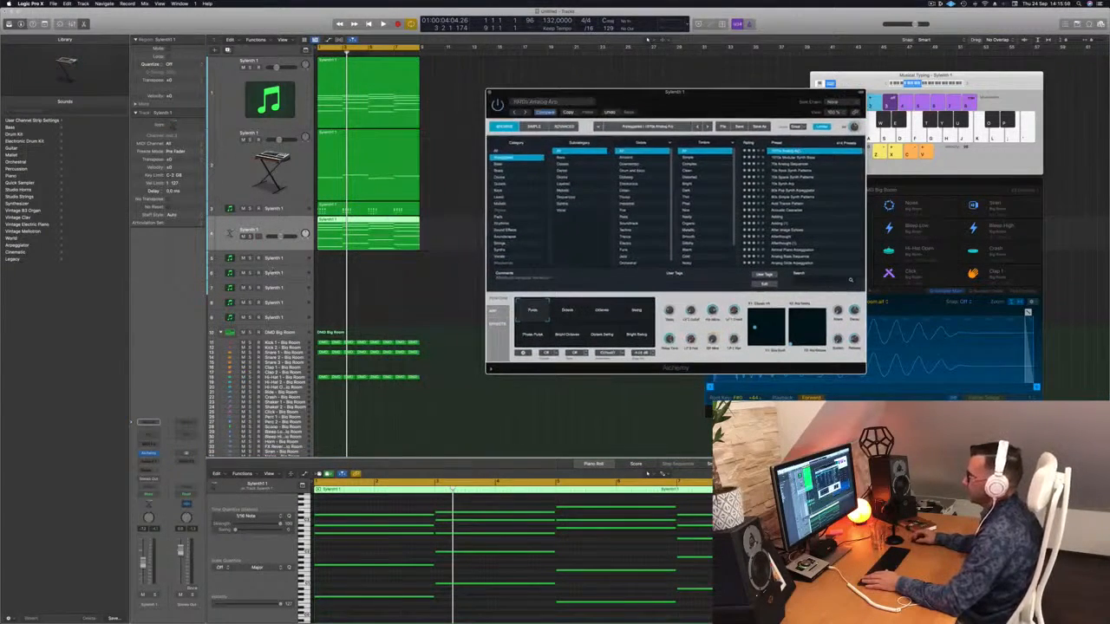
click(438, 559)
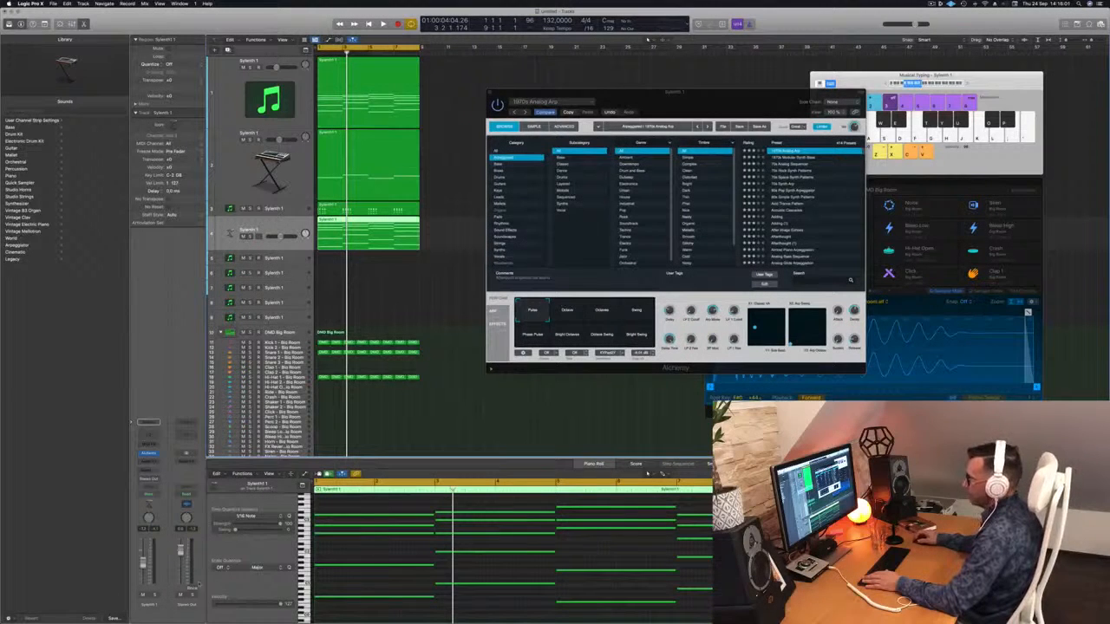
key(space)
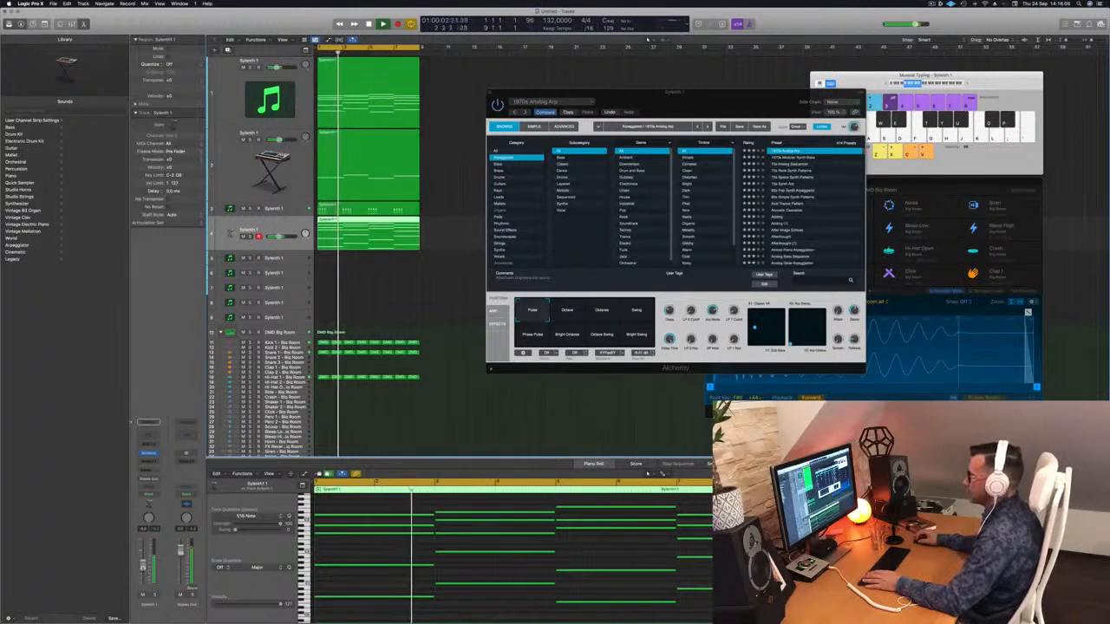
drag(744, 111, 787, 92)
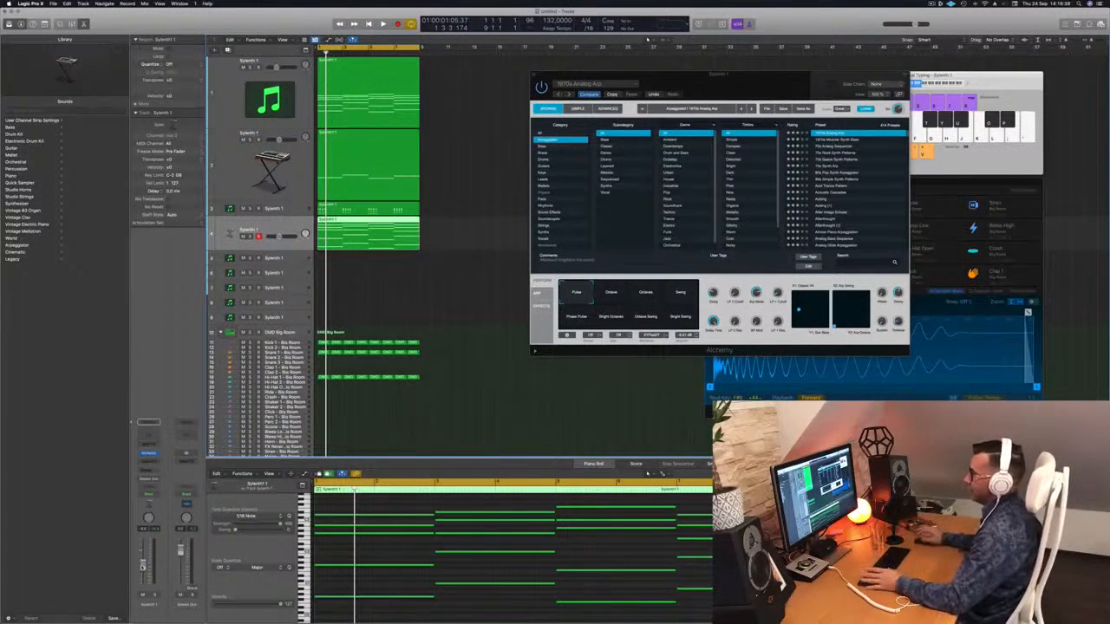
click(775, 87)
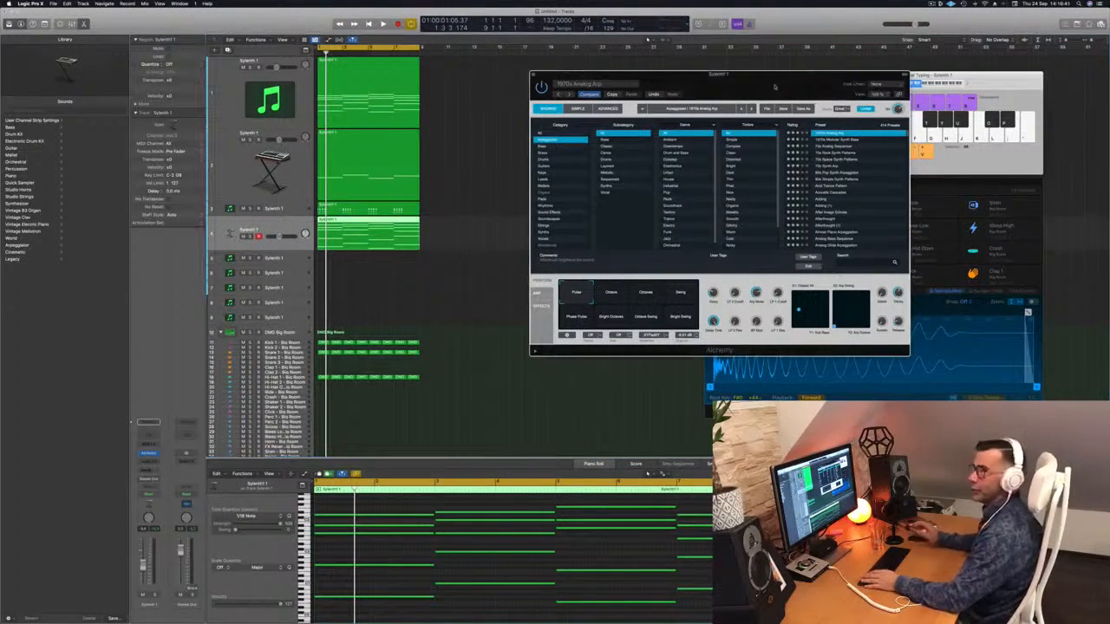
key(space)
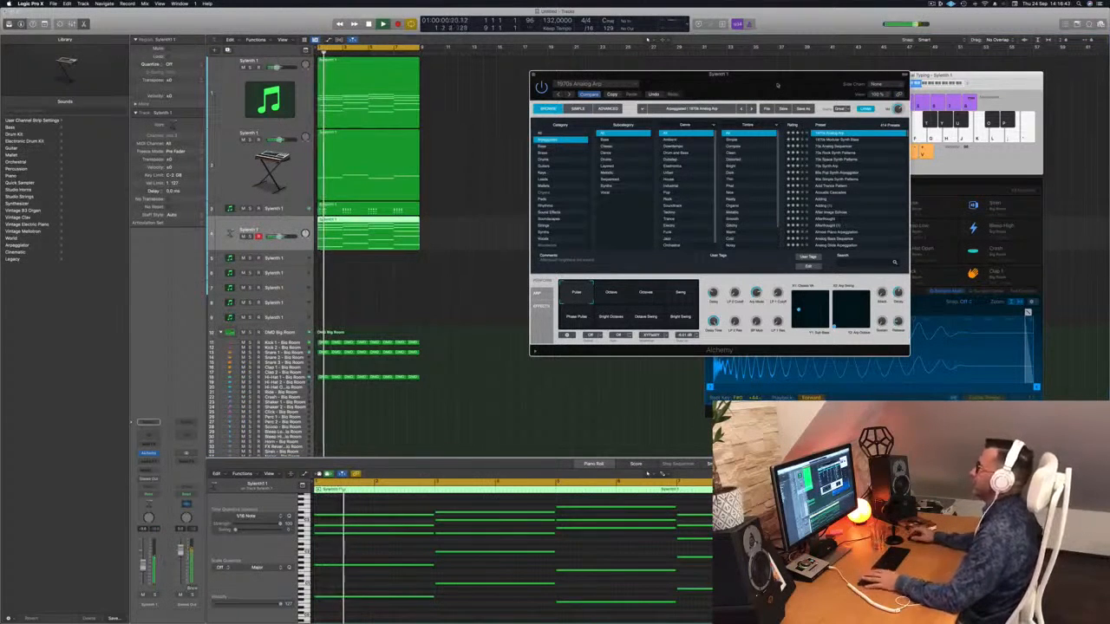
drag(776, 84, 697, 136)
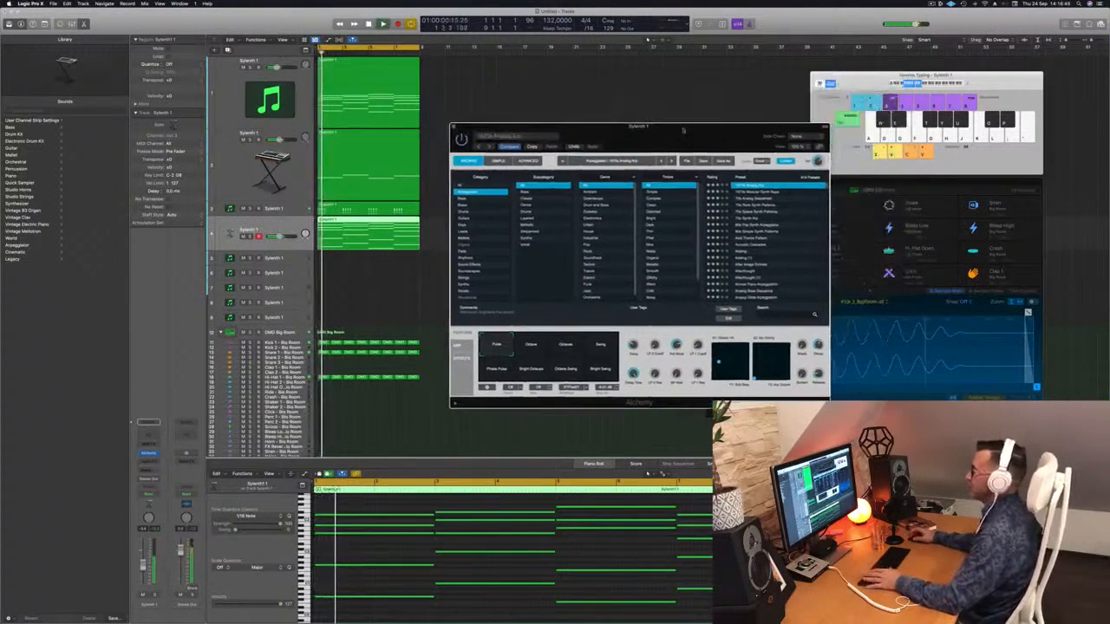
click(647, 473)
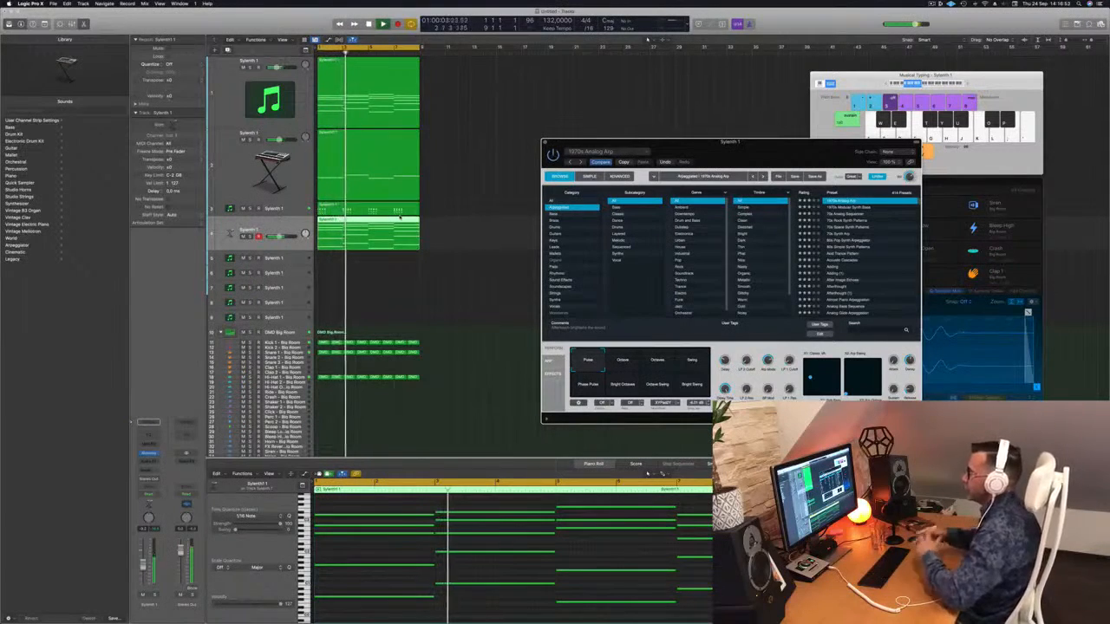
Step: Audition the arp preset's Octave, Swing, Bright Octaves, Octave Swing and Bright Swing performance snapshots, and go back to Pulse
drag(718, 150, 724, 117)
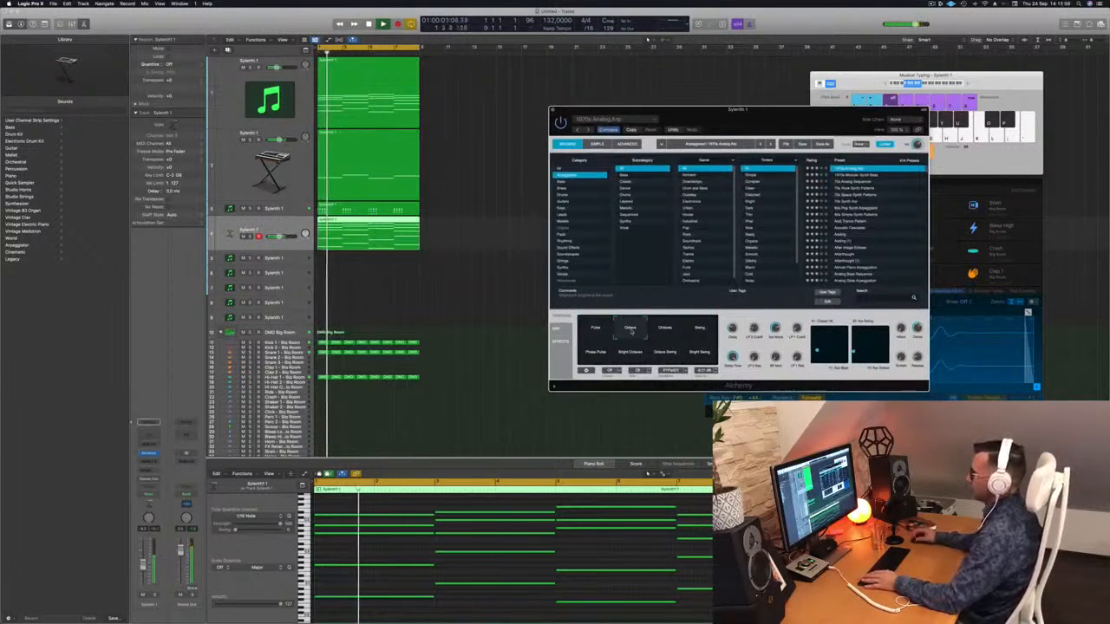
click(675, 334)
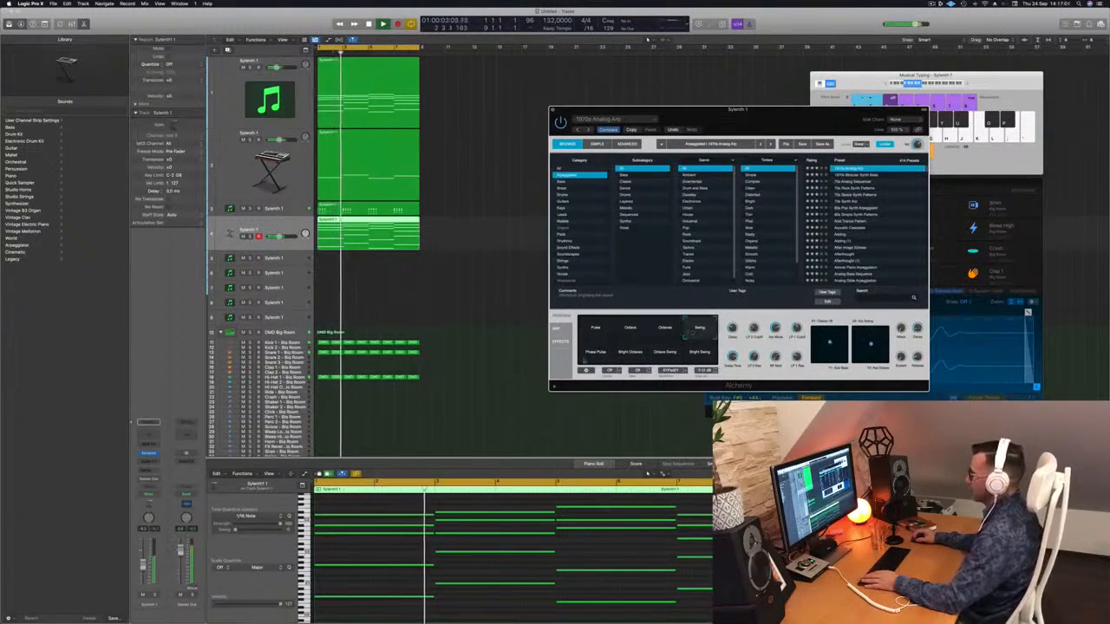
click(623, 353)
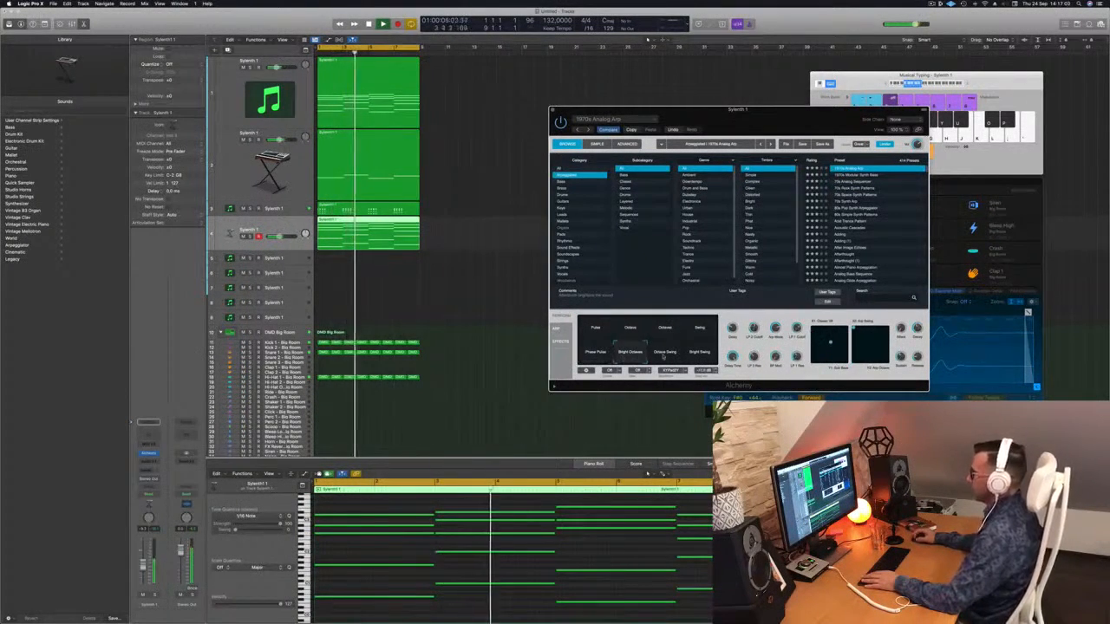
click(664, 353)
click(699, 353)
click(593, 330)
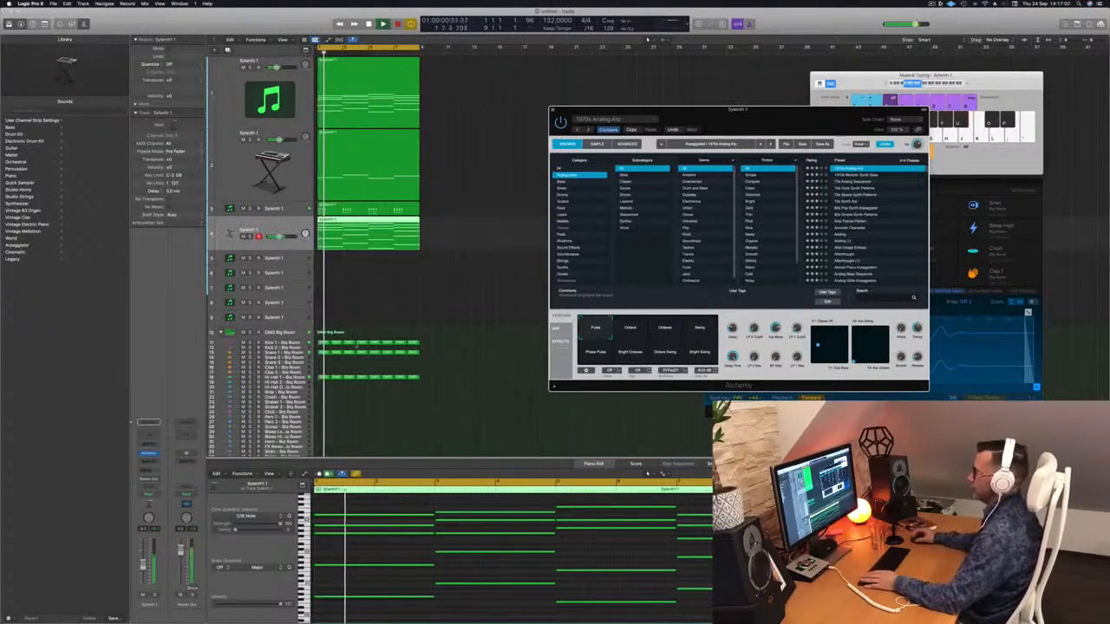
click(646, 39)
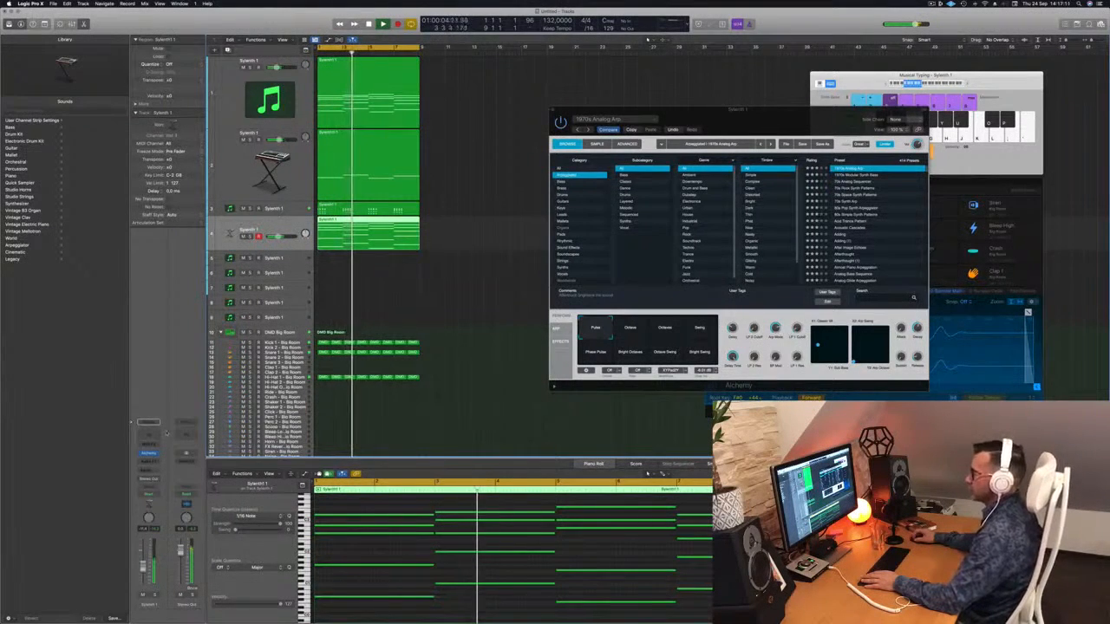
Step: Add a Channel EQ to the Alchemy track with a 12 dB/Oct low cut at 124 Hz
key(e)
drag(438, 165, 518, 164)
drag(502, 218, 479, 226)
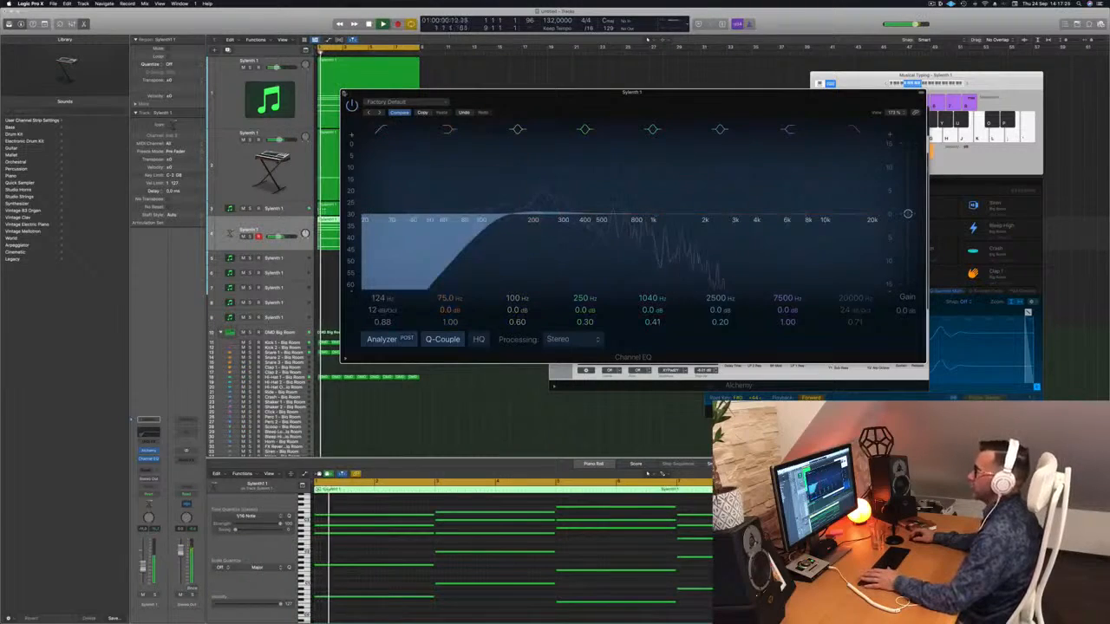
key(super+w)
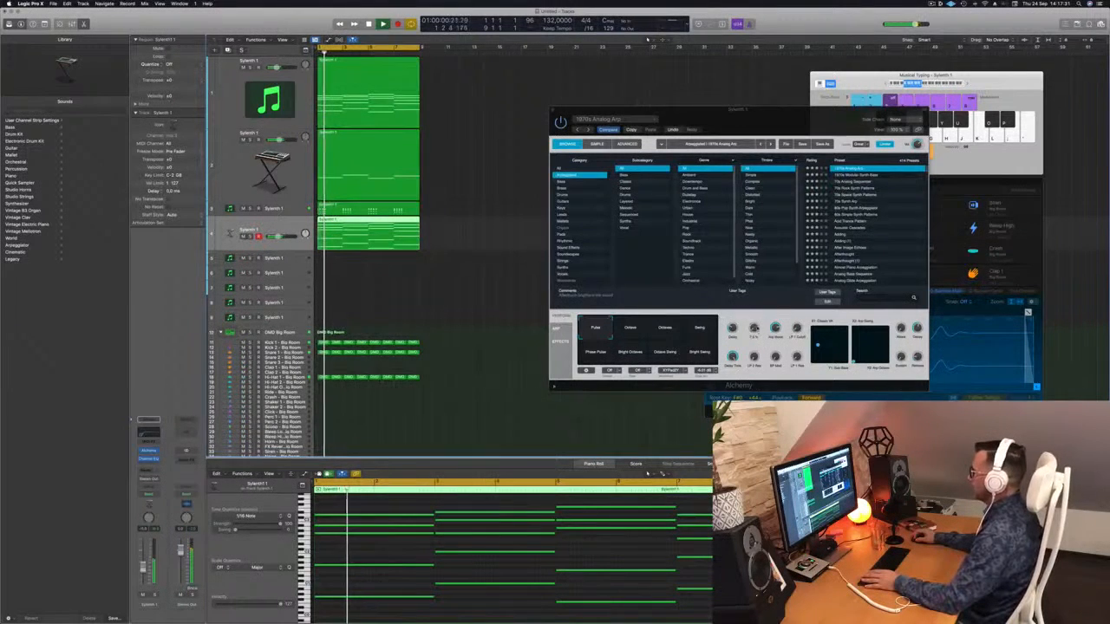
Step: Try the Alchemy arp's LP 2 Cutoff during playback and close the instrument window
click(756, 324)
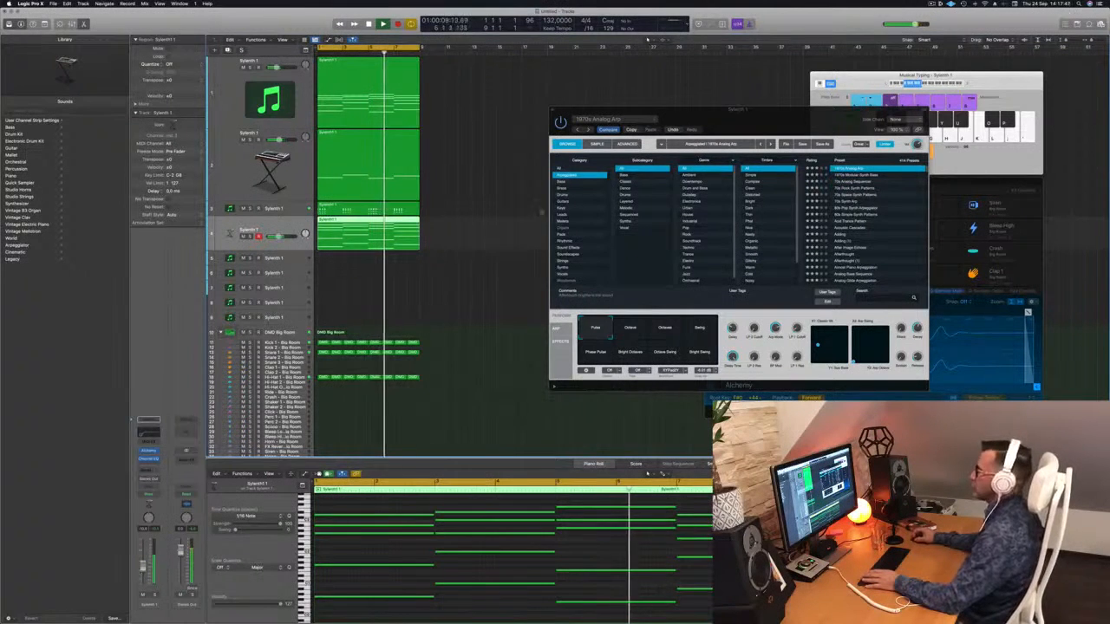
drag(581, 115, 393, 124)
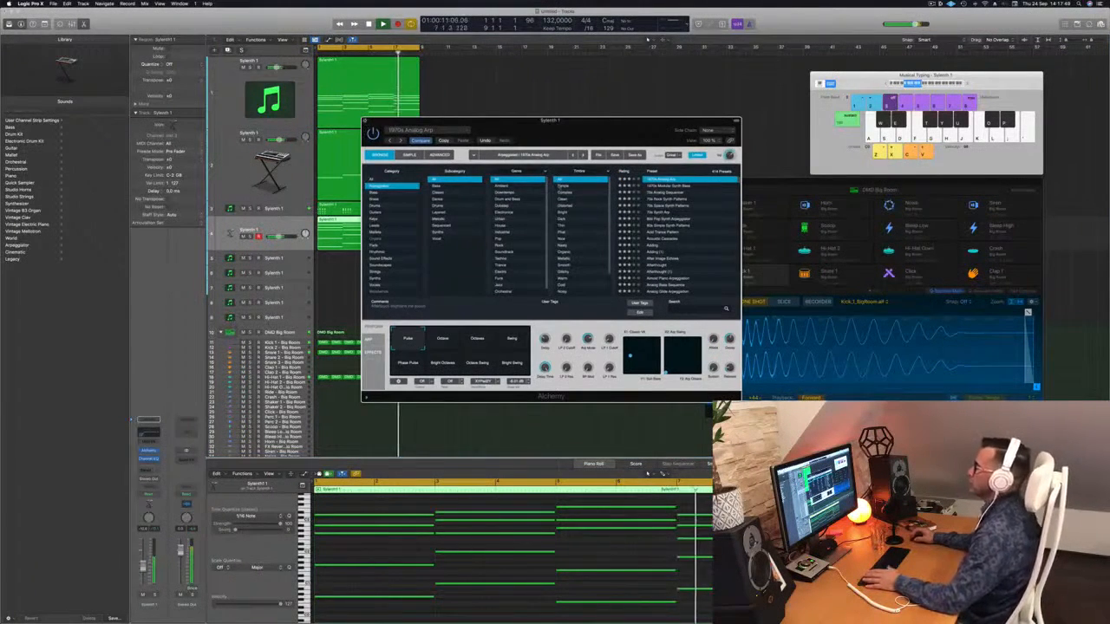
key(super+w)
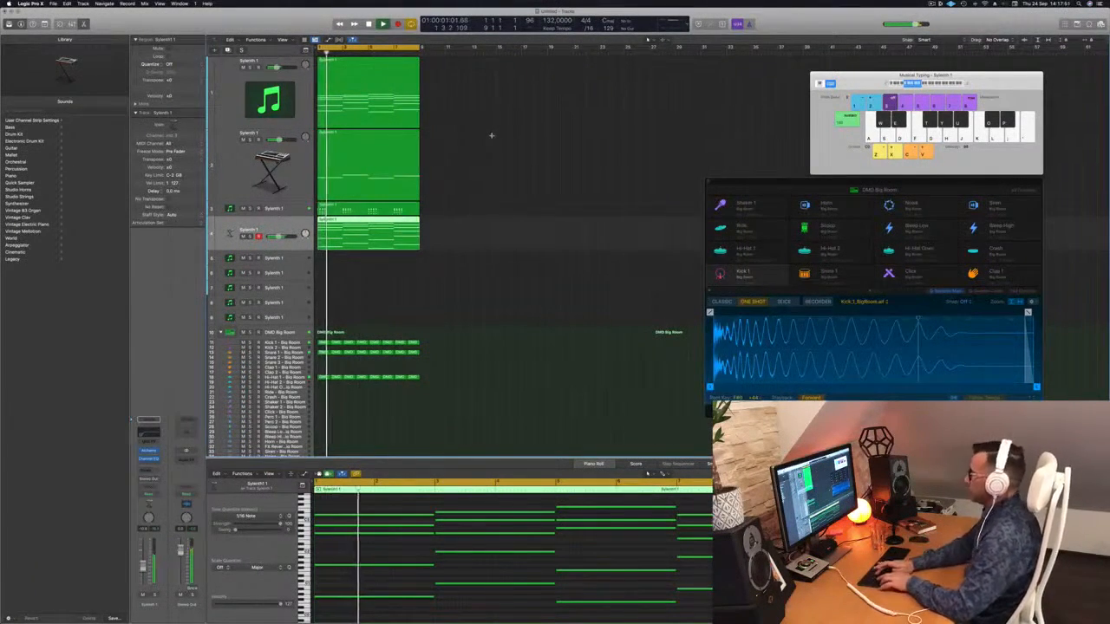
Step: Repeat all the melodic and drum regions three times, extending the eight-bar loop to bar 33
key(super+r)
key(super+r)
key(super+r)
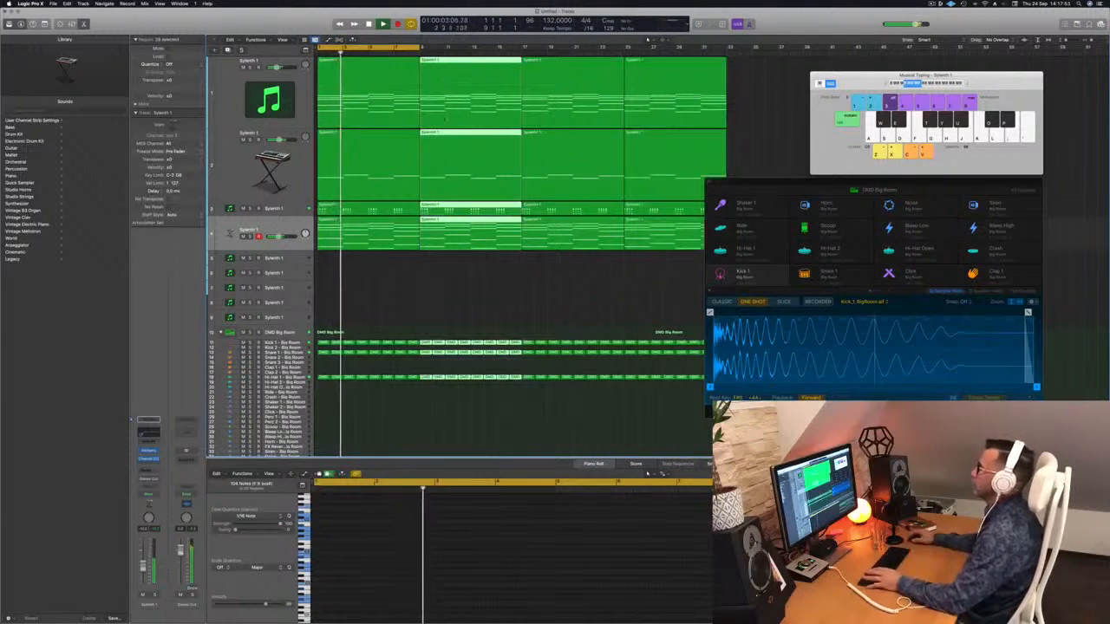
click(423, 286)
key(space)
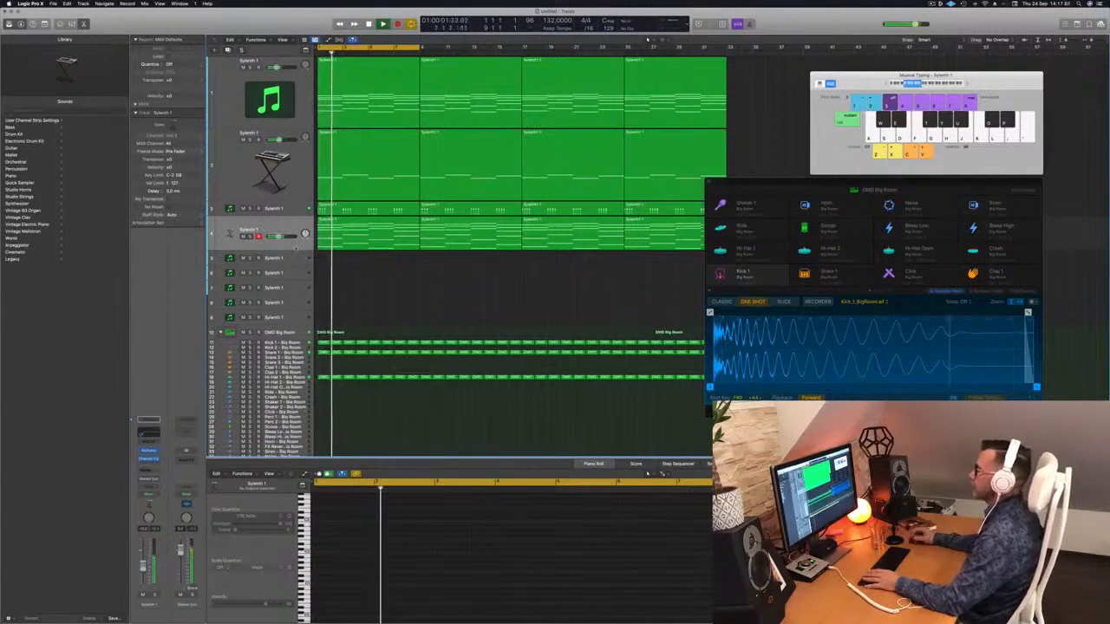
Step: Add a send to Bus 5 on the third track with the stabs and bring up its aux channel strip
click(296, 210)
key(space)
key(space)
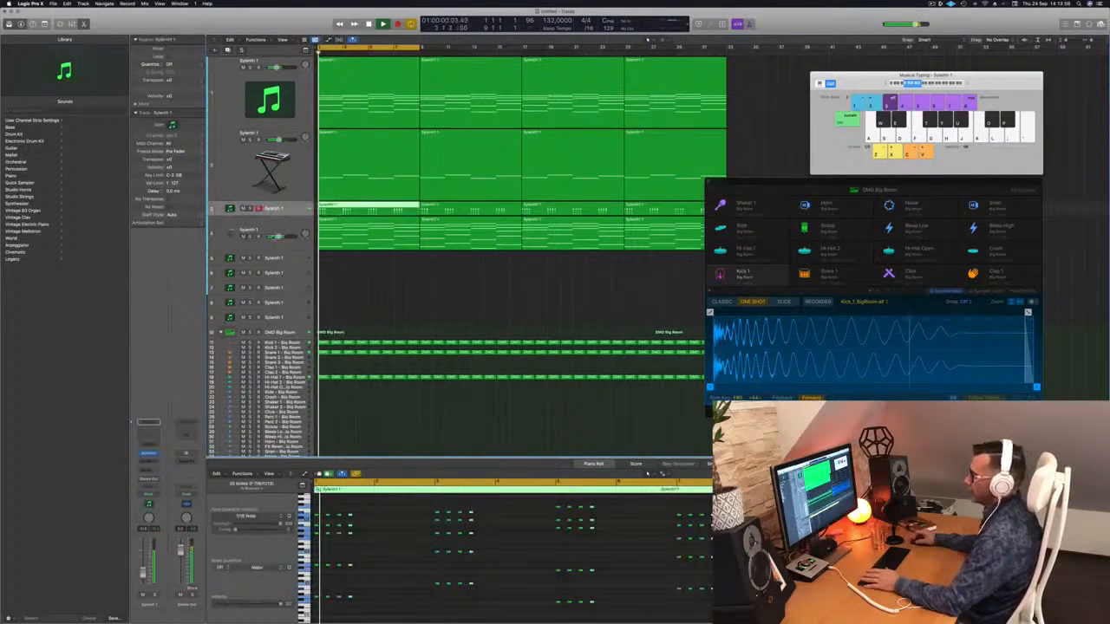
click(148, 451)
mouse_move(165, 480)
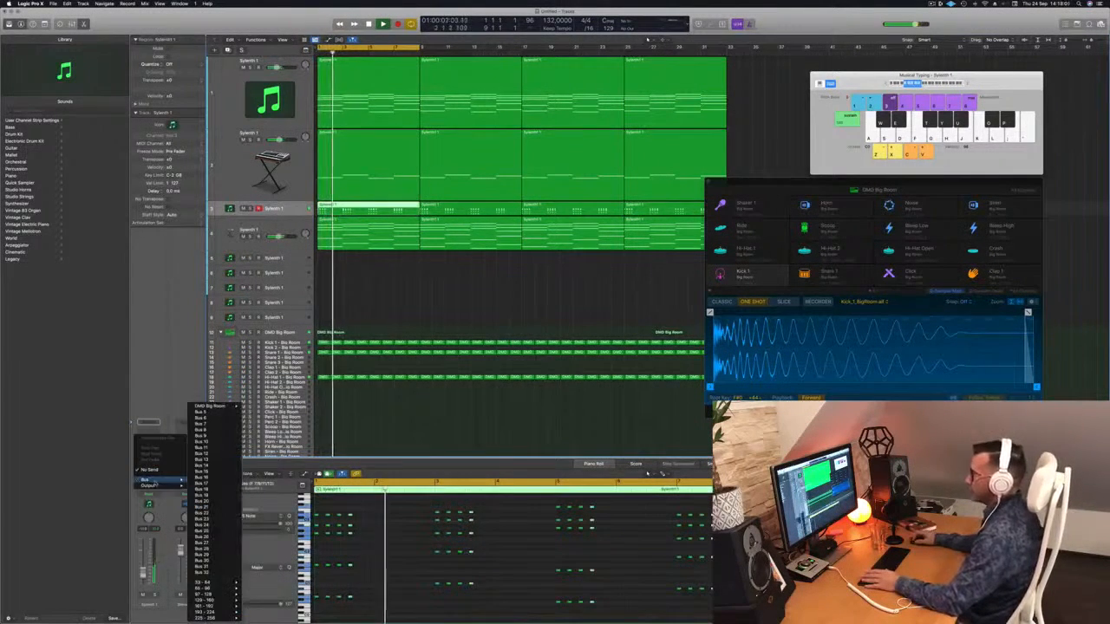
click(201, 411)
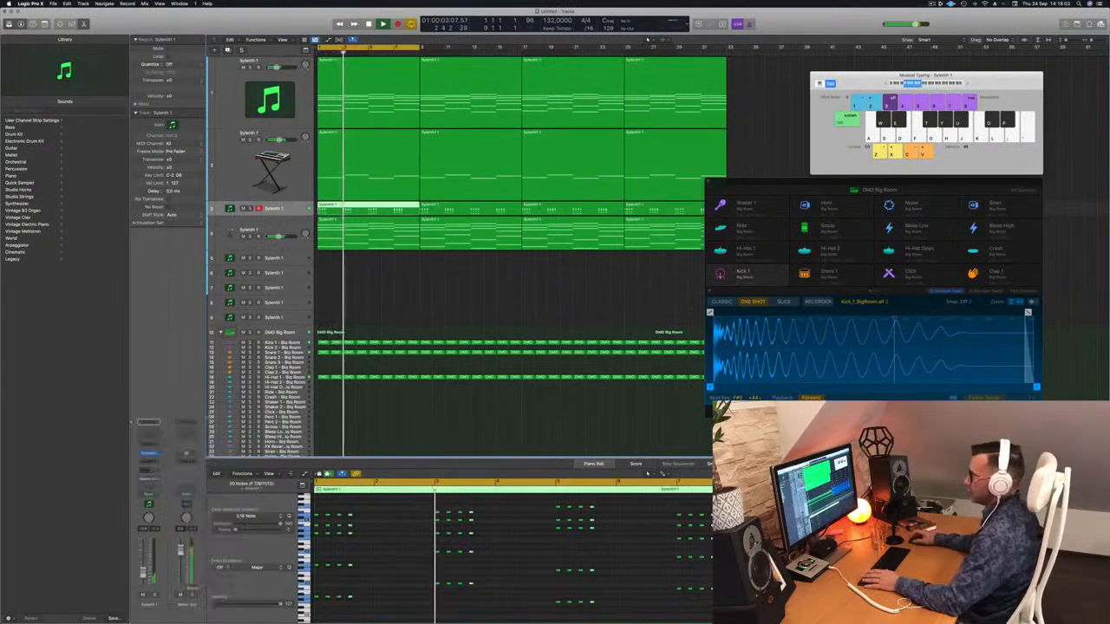
click(185, 466)
click(185, 468)
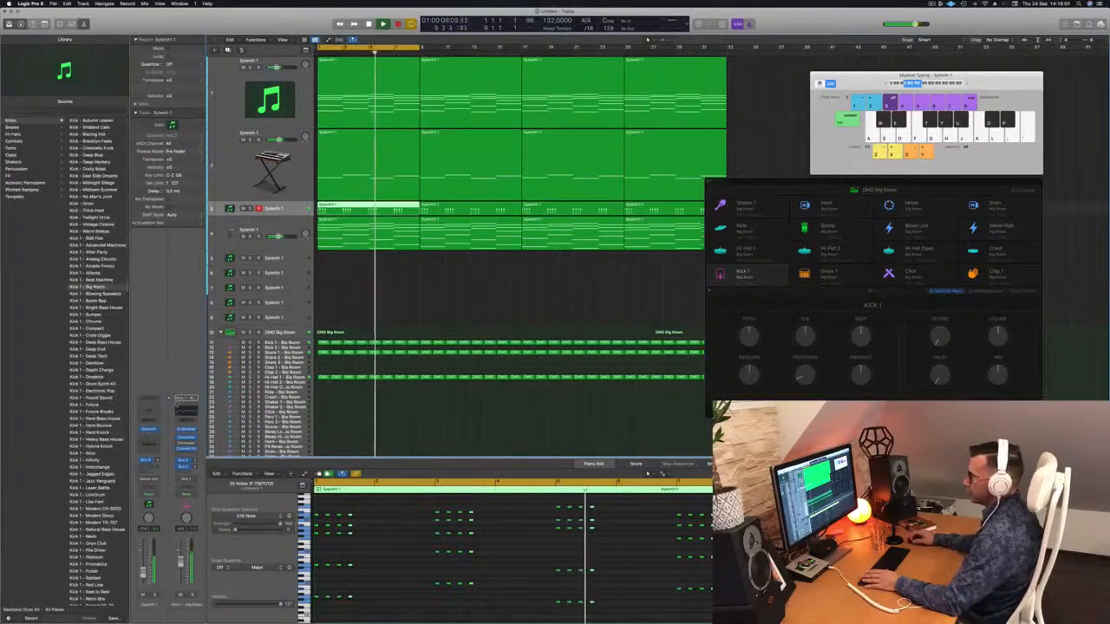
click(146, 460)
click(148, 465)
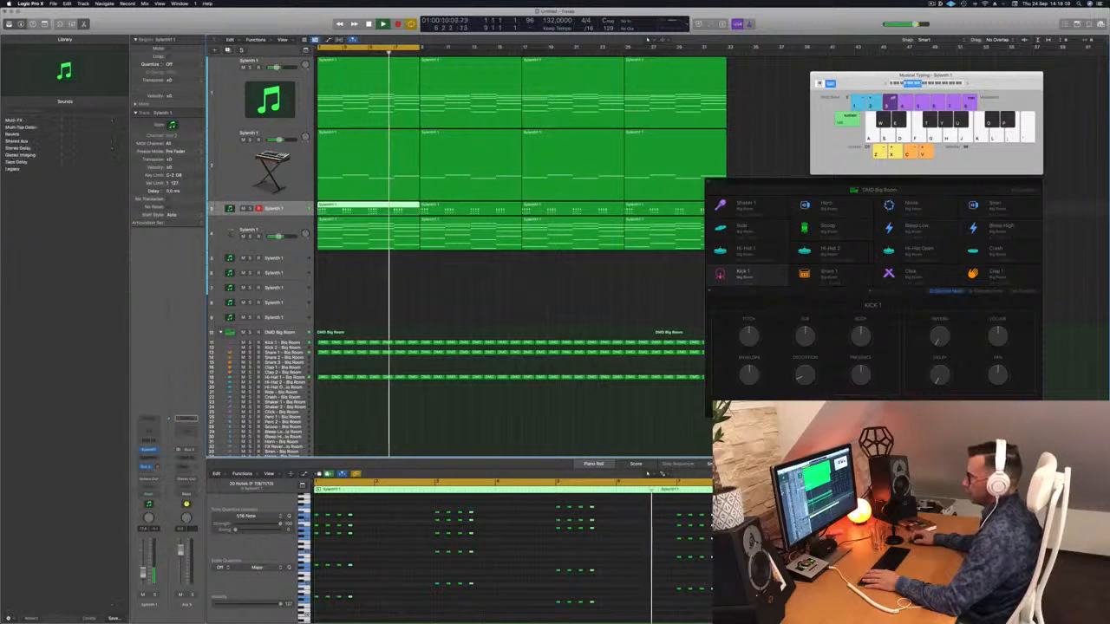
Step: Insert SilverVerb on the Bus 5 aux channel and load the grandiose preset with a 100% wet output
click(184, 456)
mouse_move(191, 542)
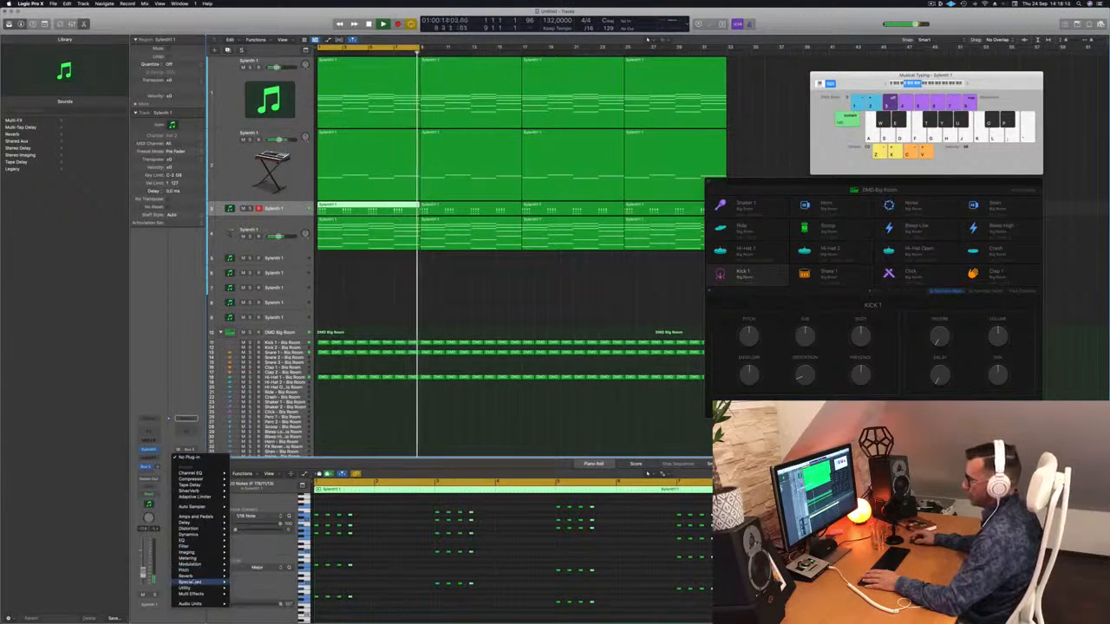
mouse_move(195, 578)
click(299, 589)
drag(563, 98, 528, 90)
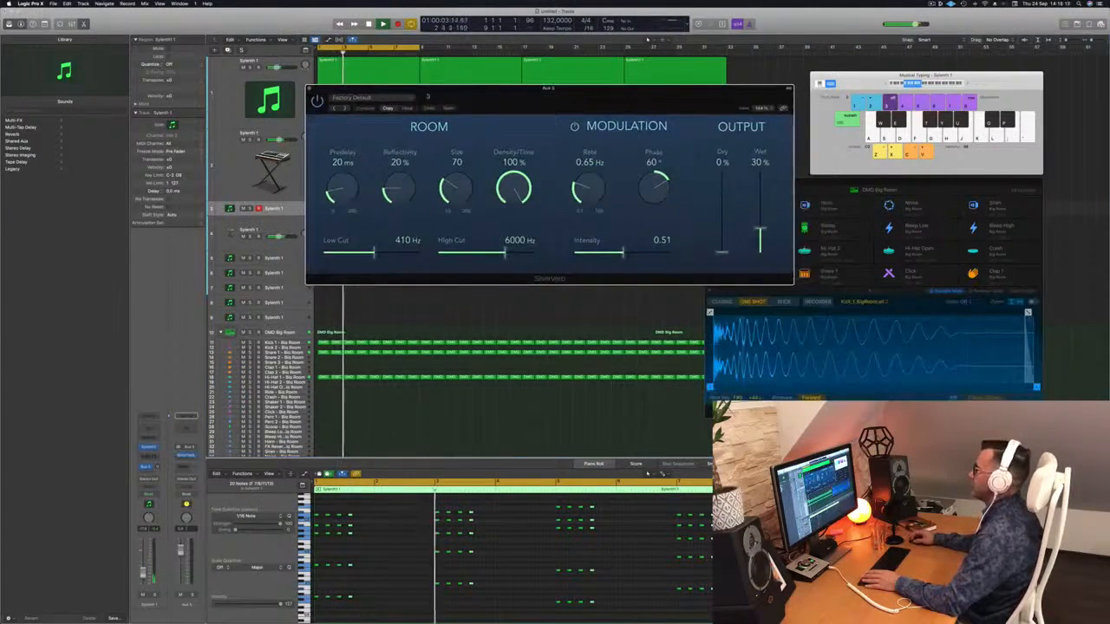
click(388, 99)
click(347, 225)
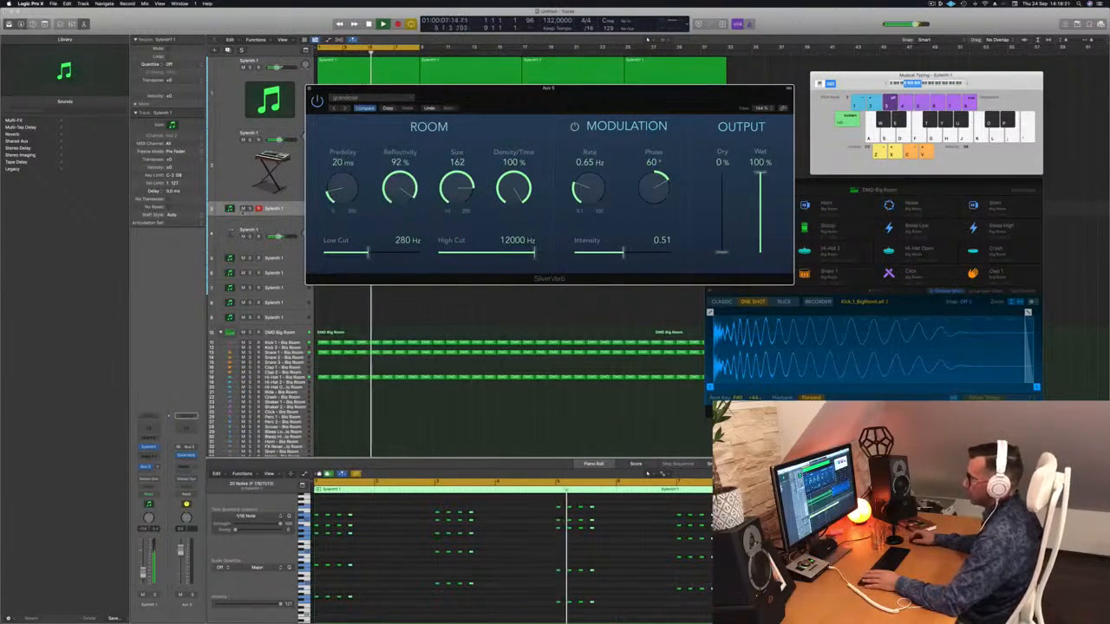
Step: Compare the fourth track with the stab track, adjust the stabs' Bus 5 send level, and close the SilverVerb window
click(247, 223)
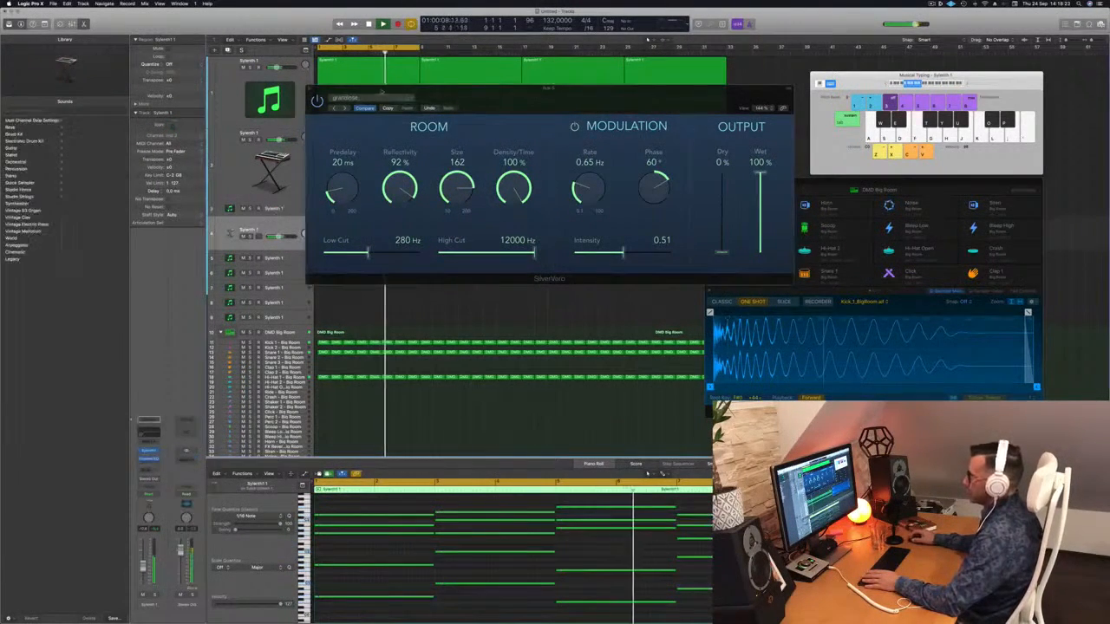
drag(468, 88, 760, 99)
click(281, 209)
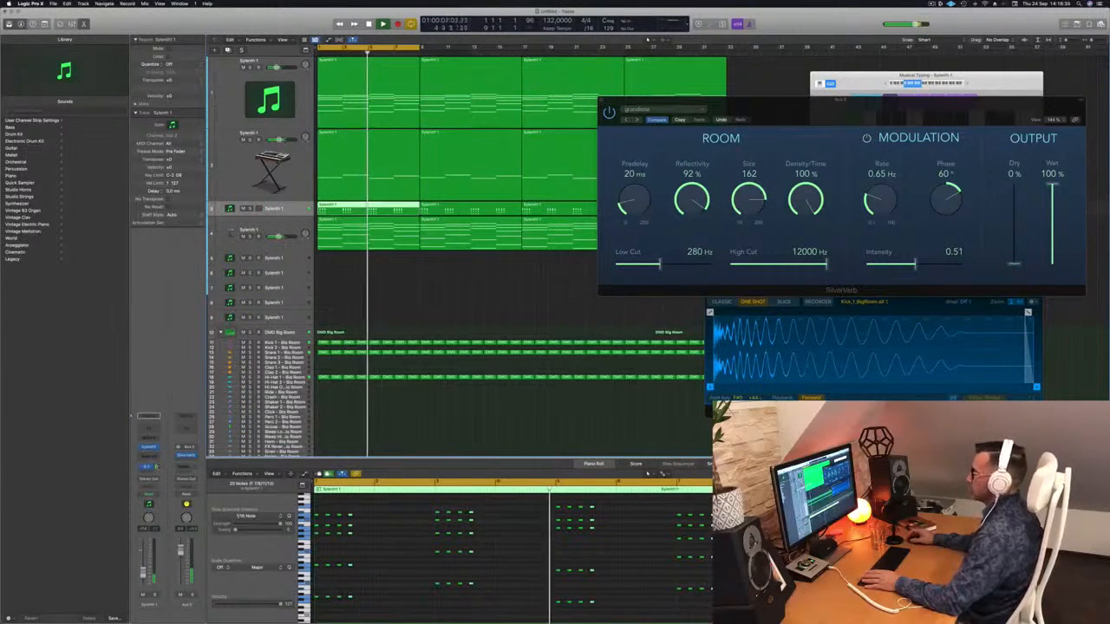
drag(605, 101, 509, 115)
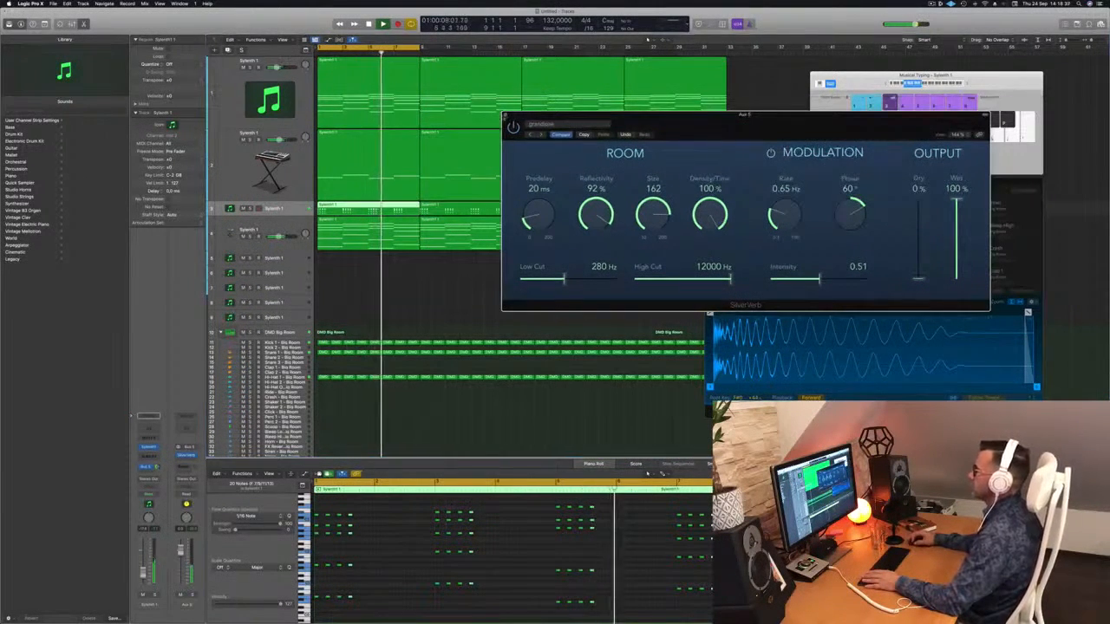
click(505, 116)
Step: Send the Alchemy arp on the fourth track to the Bus 5 reverb
click(271, 229)
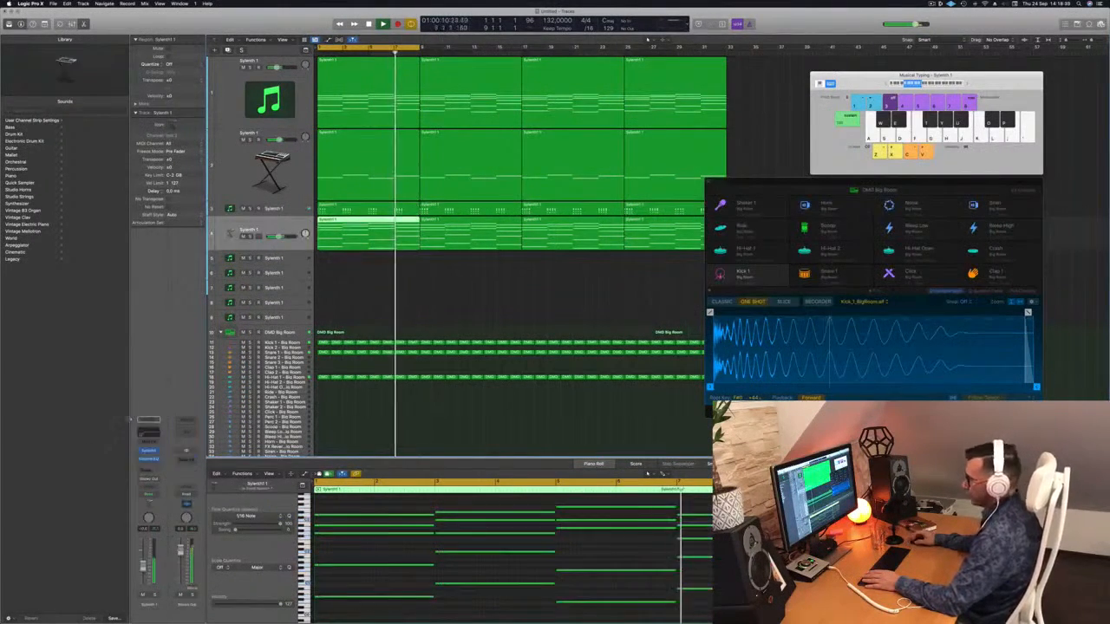
click(149, 469)
mouse_move(173, 480)
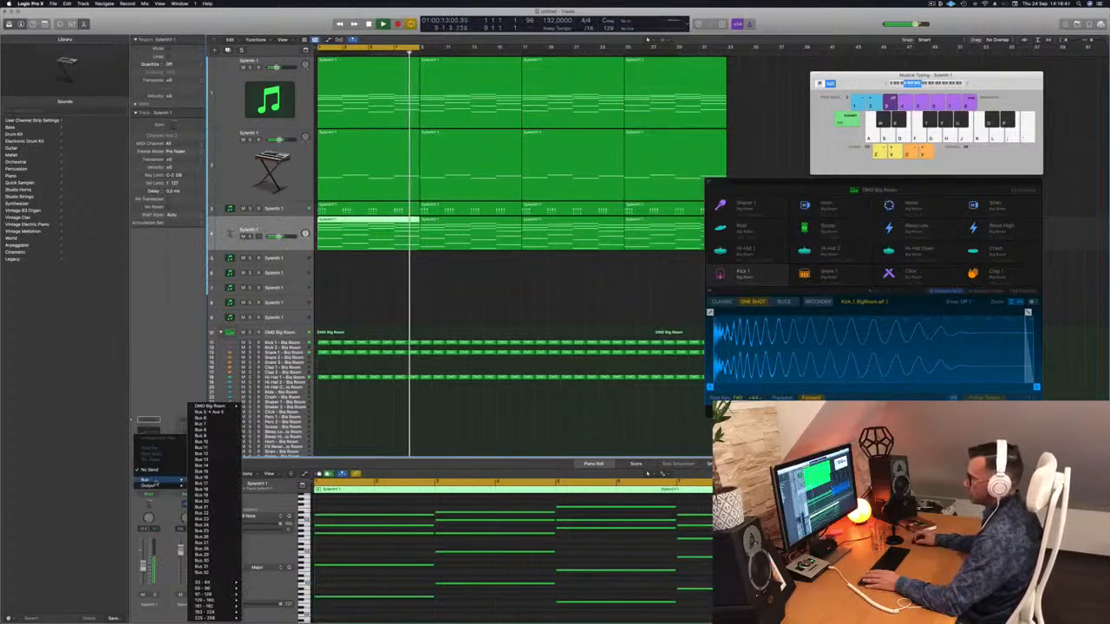
click(203, 418)
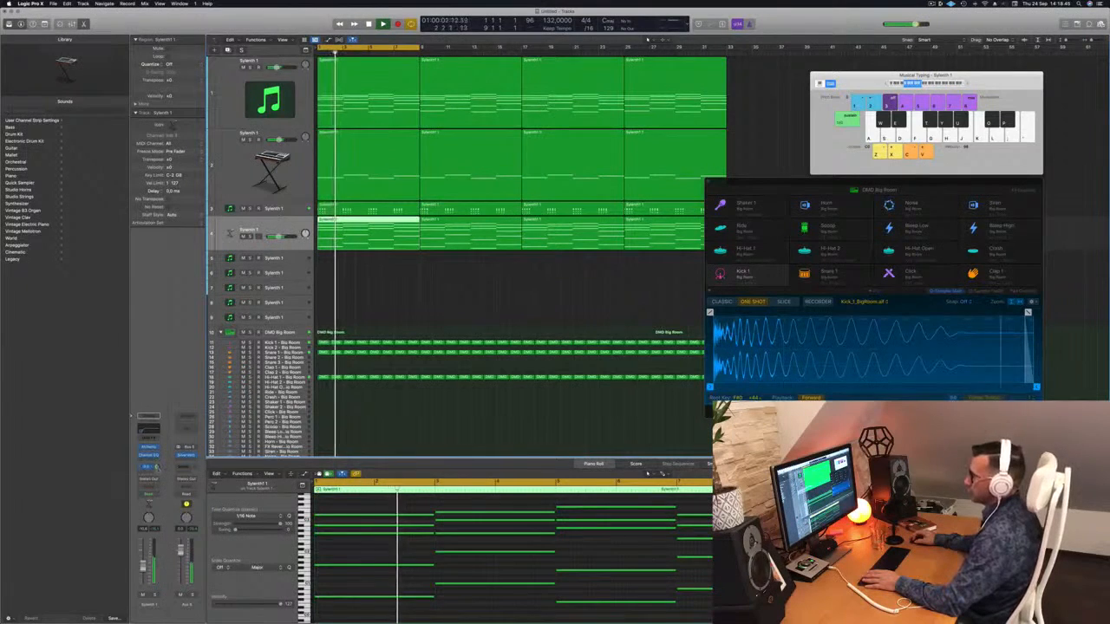
Step: Add a Channel EQ to the Bus 5 reverb aux, cut the lows below about 400 Hz, and close its window
click(182, 425)
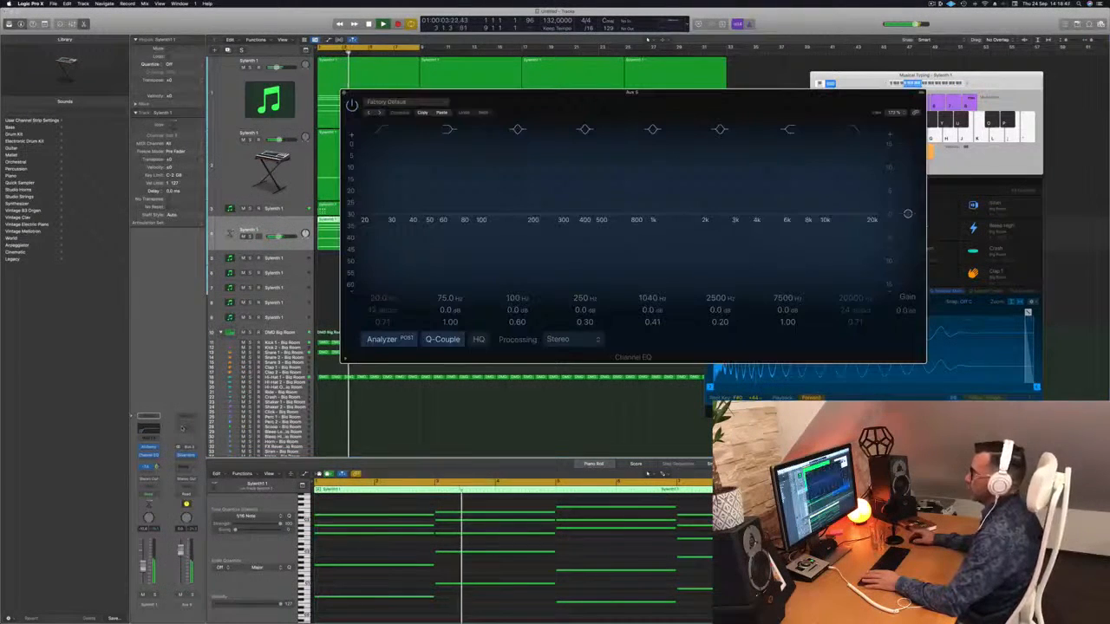
drag(391, 132, 586, 221)
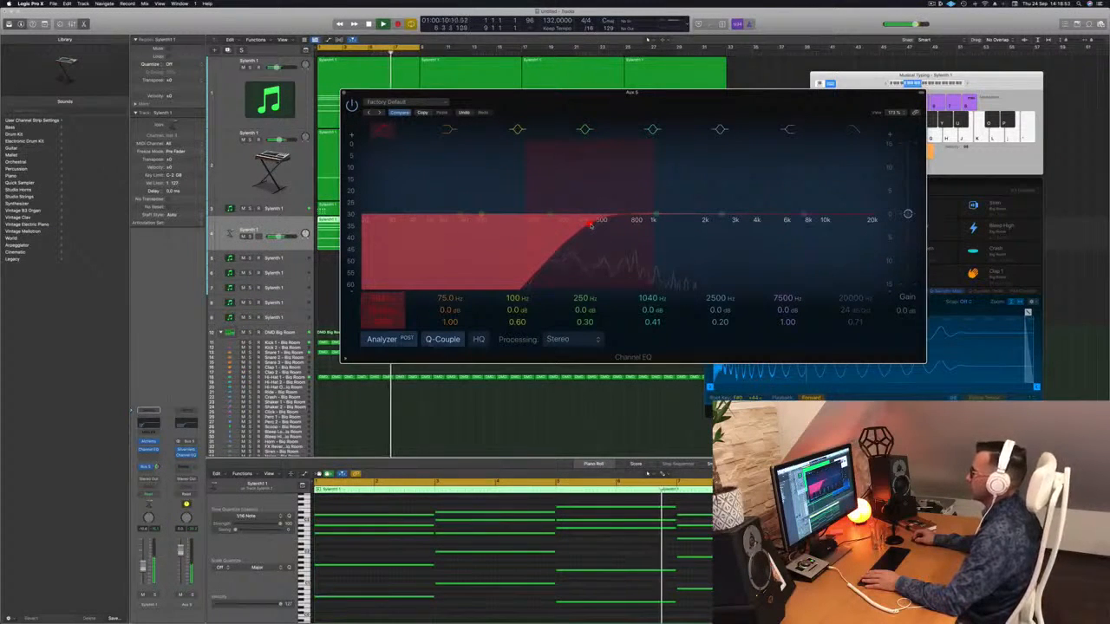
key(super+w)
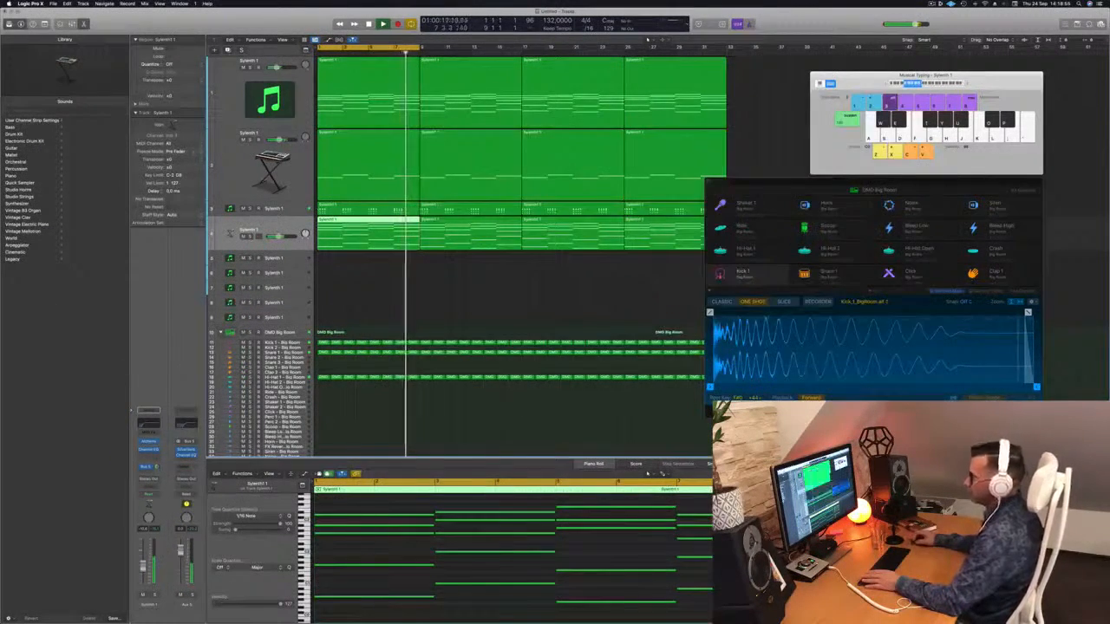
Step: Insert a stereo Compressor on the Bus 5 aux, side-chain it to the Kick 1 instrument, and set its ducking
click(185, 456)
mouse_move(195, 486)
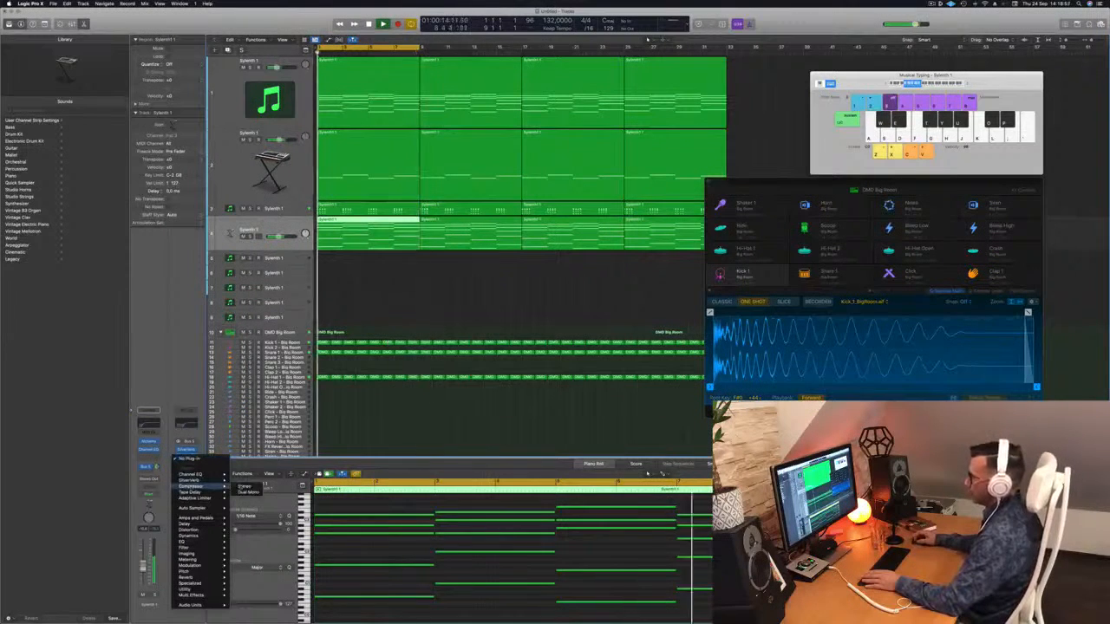
click(245, 487)
click(647, 103)
mouse_move(651, 121)
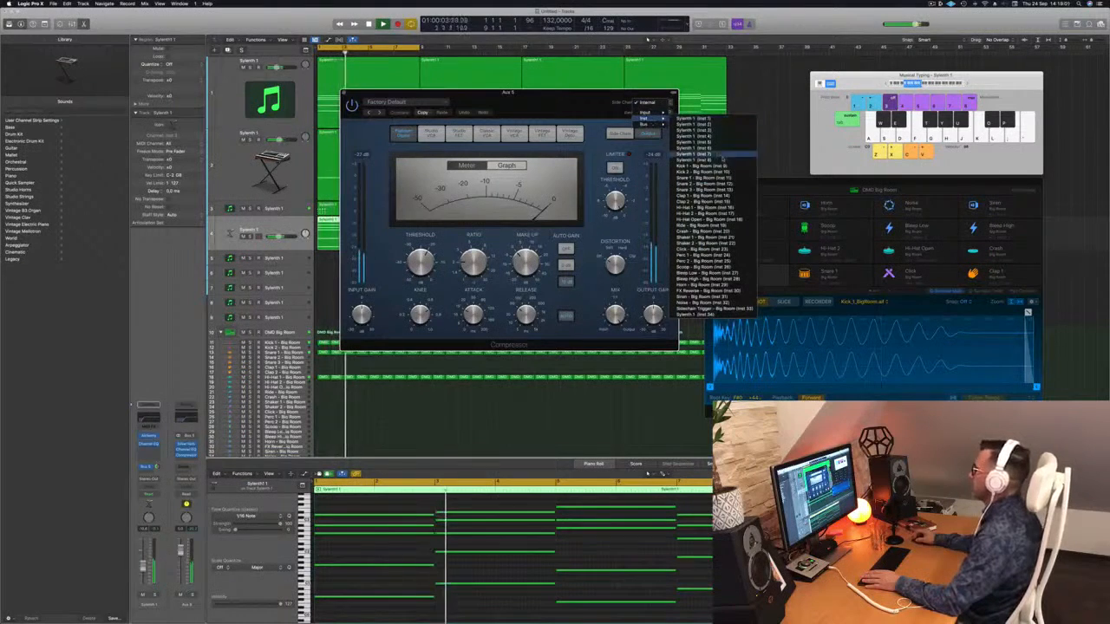
click(703, 160)
drag(520, 93, 549, 92)
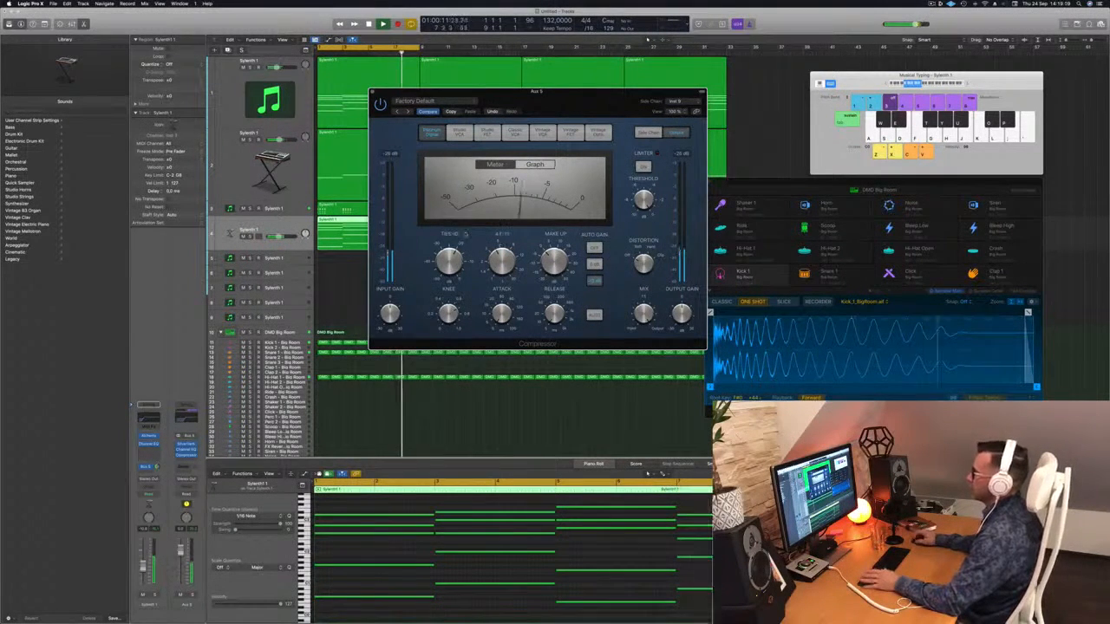
drag(586, 95, 583, 95)
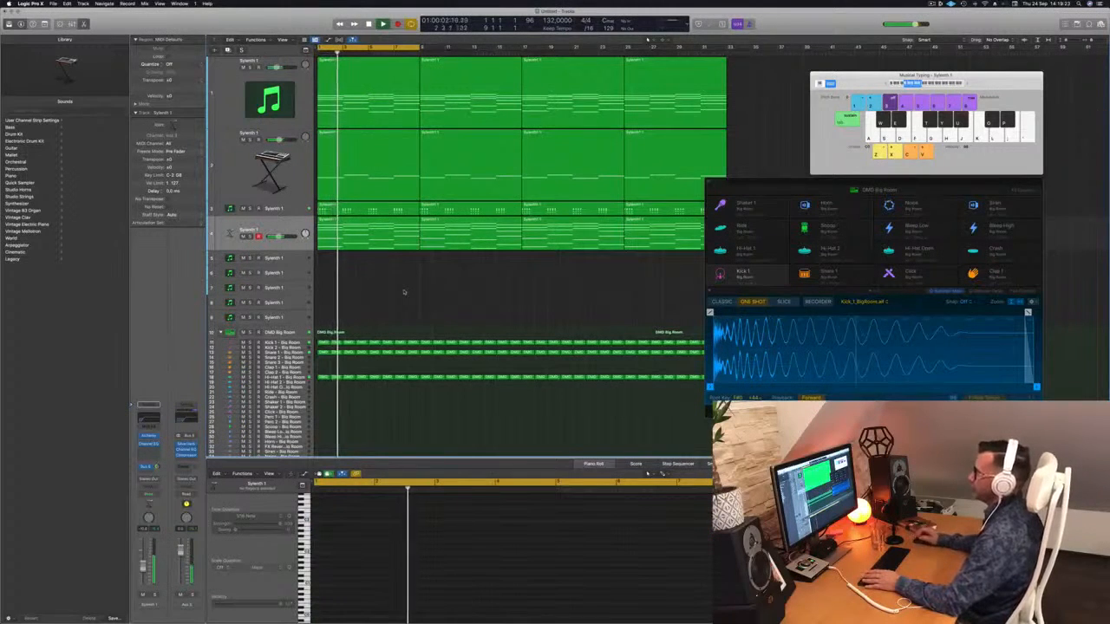
Step: Close the drum kit window, duplicate the third track with its settings, and place the enlarged copy below the fourth track
click(806, 187)
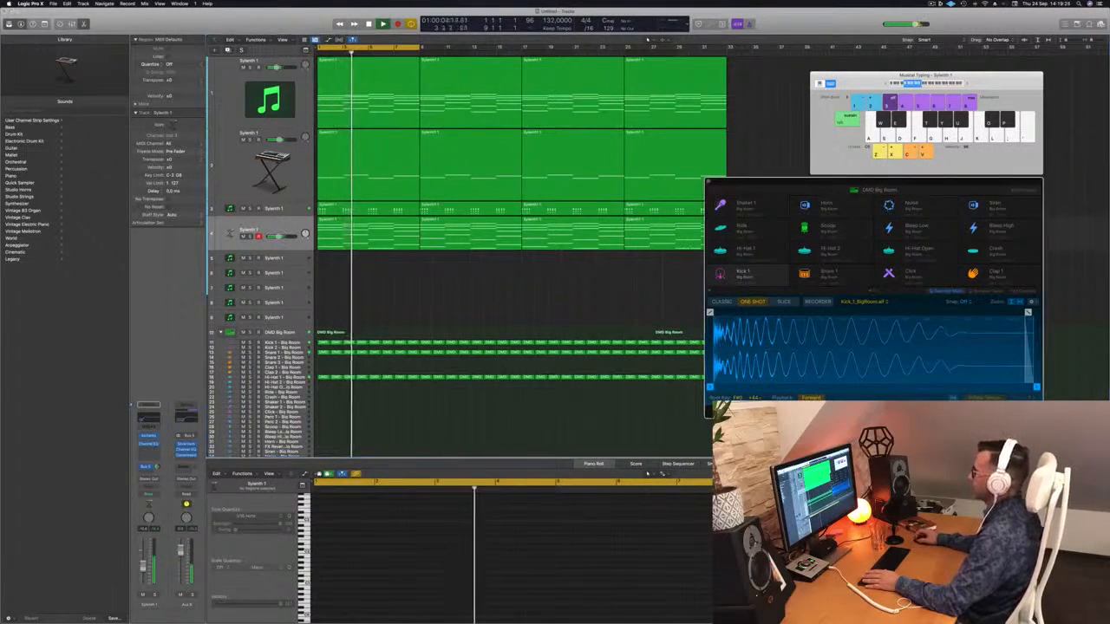
click(707, 182)
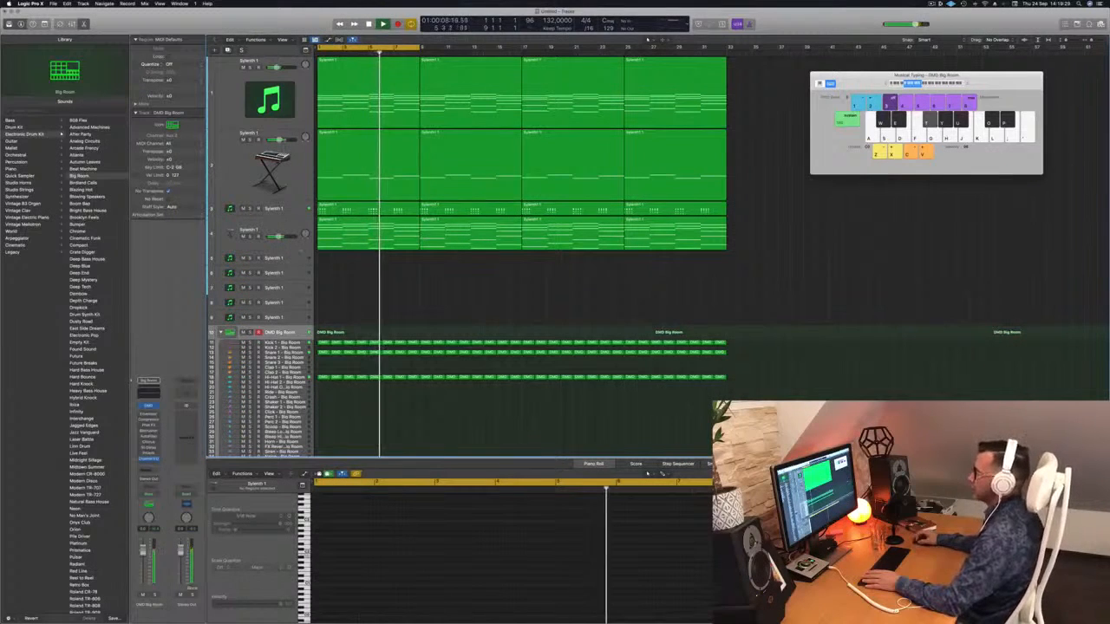
click(364, 227)
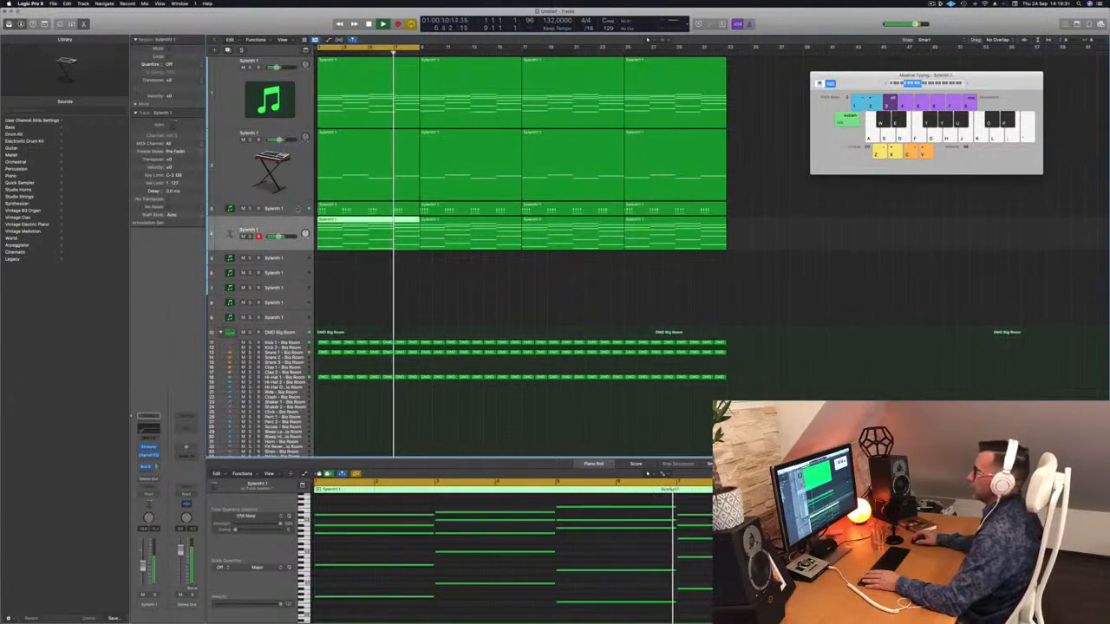
click(364, 211)
key(super+d)
drag(295, 234, 297, 271)
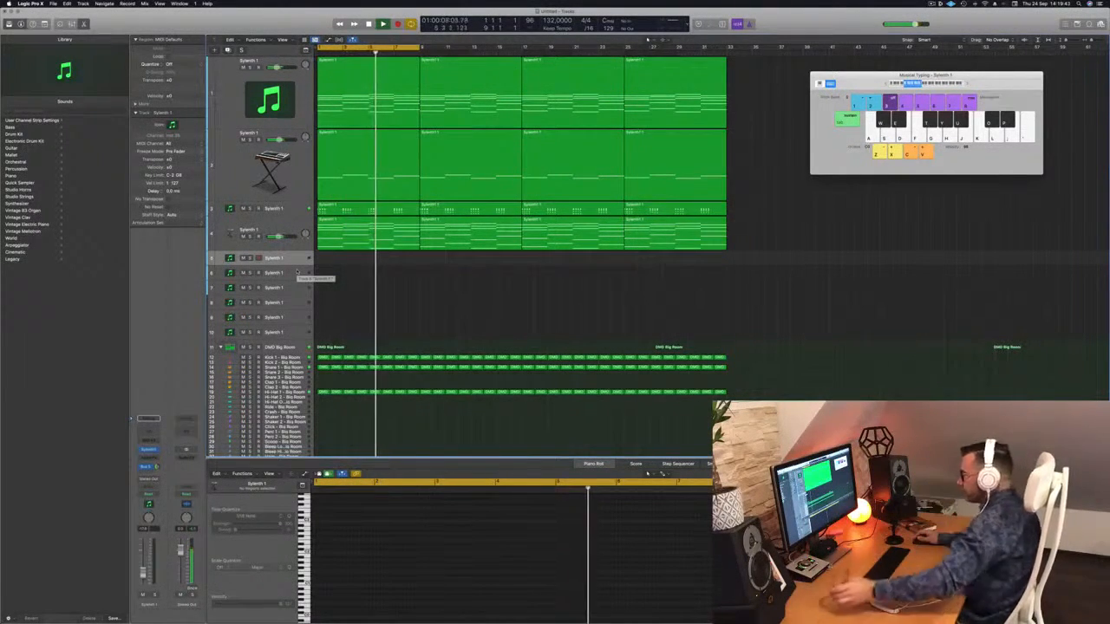
click(297, 273)
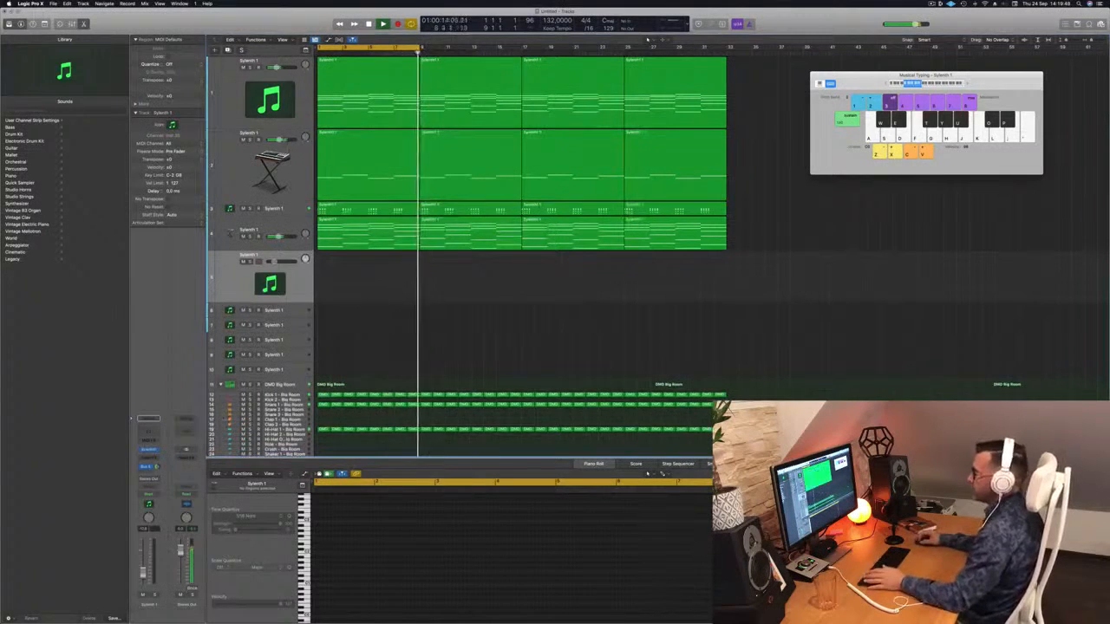
Step: Show the fifth track's Sylenth1 with the LEAD - Vision preset, position its window over the arrangement, and restart playback
key(v)
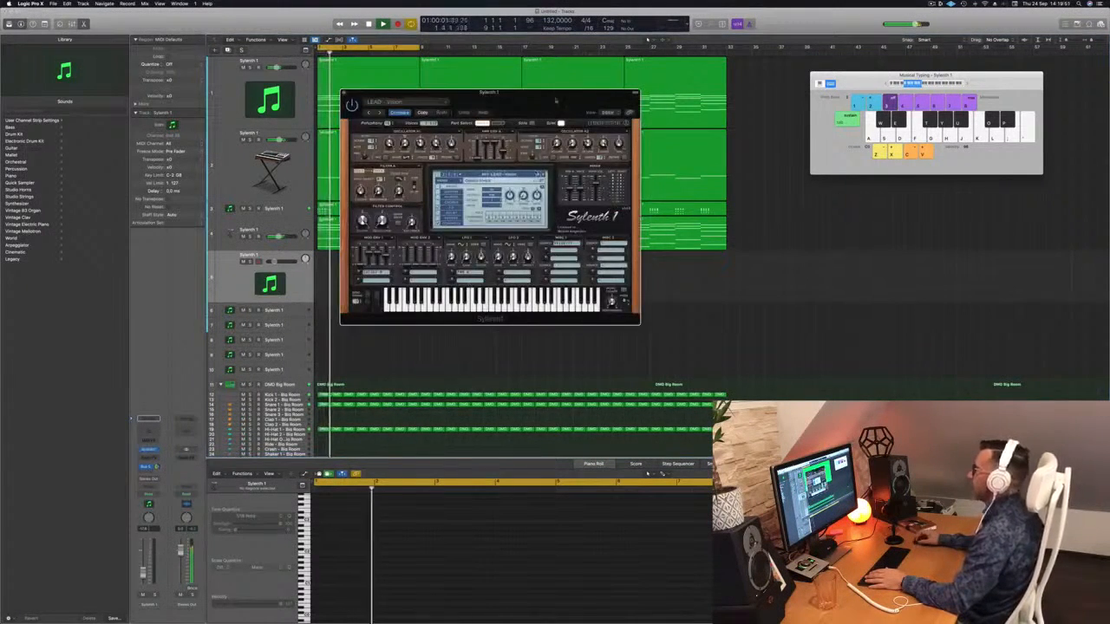
drag(557, 97, 834, 208)
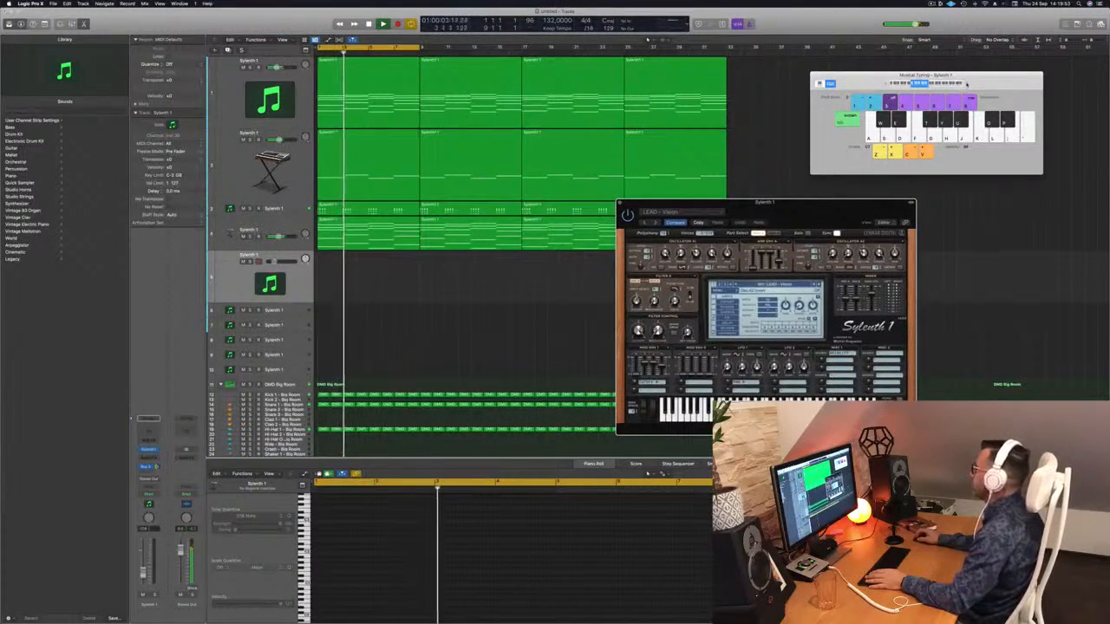
drag(815, 207, 673, 152)
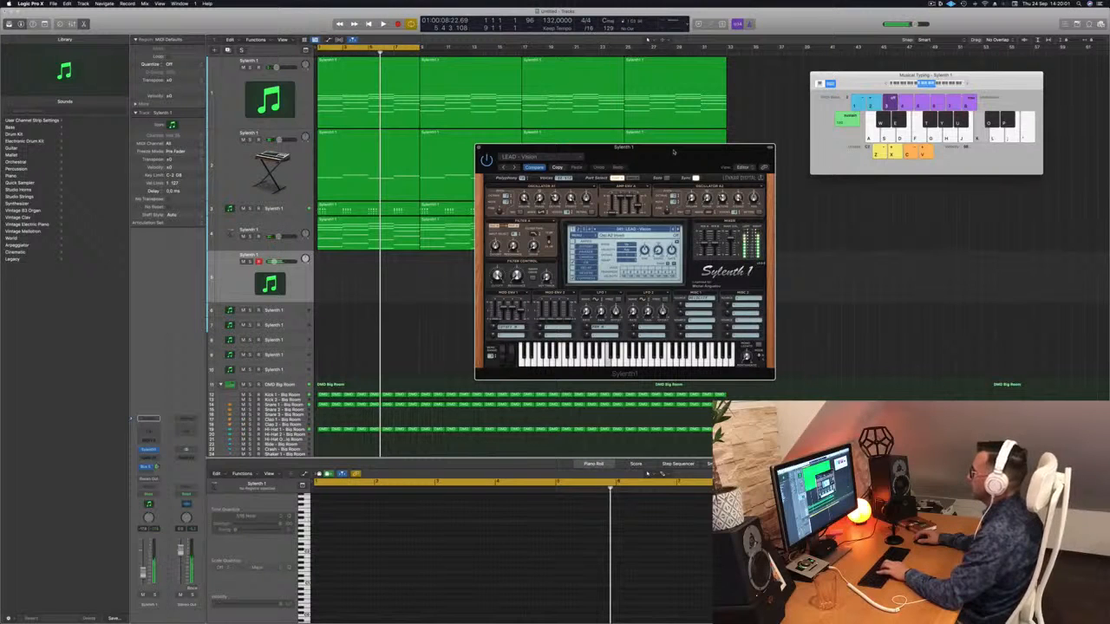
key(Return)
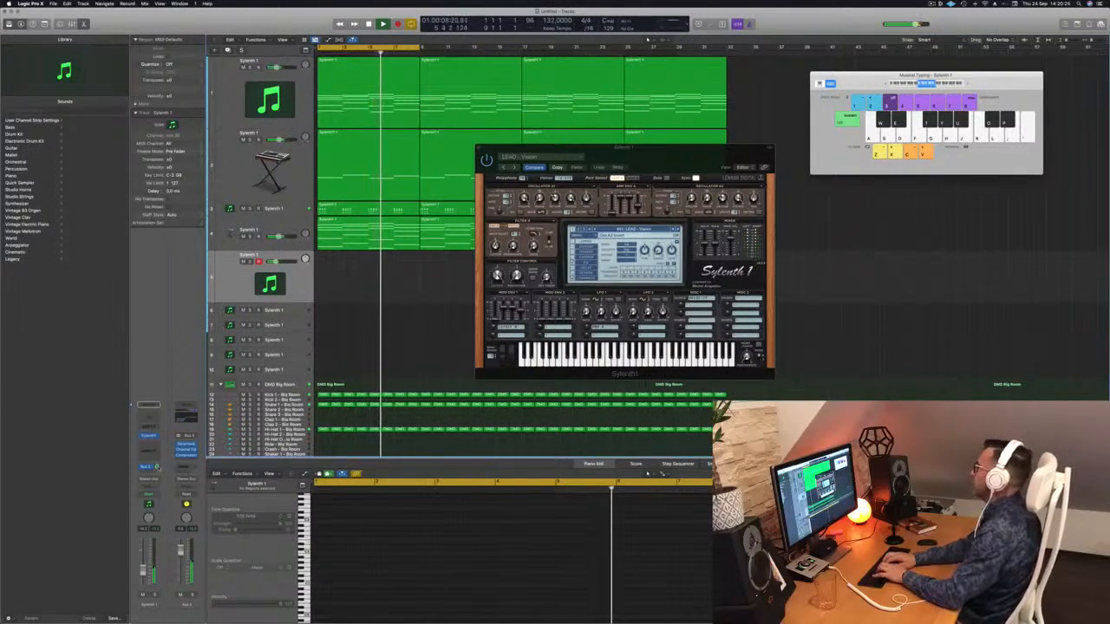
Step: Hide the inspector, show the mixer, record a one-bar lead phrase at bar 2 on the fifth track, and delete the longer take
key(i)
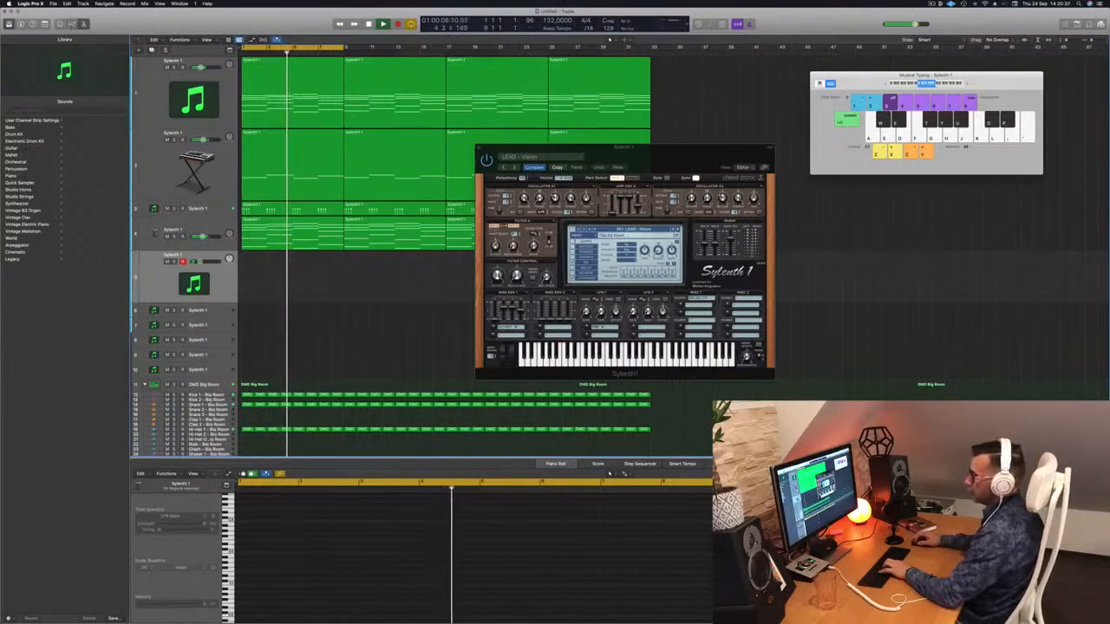
key(x)
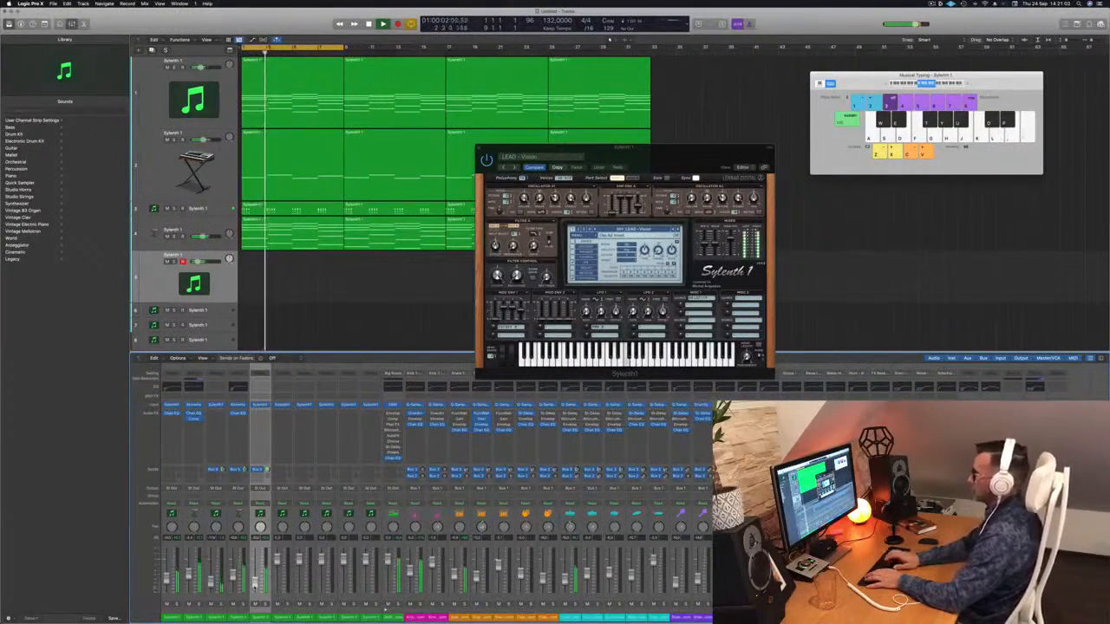
key(r)
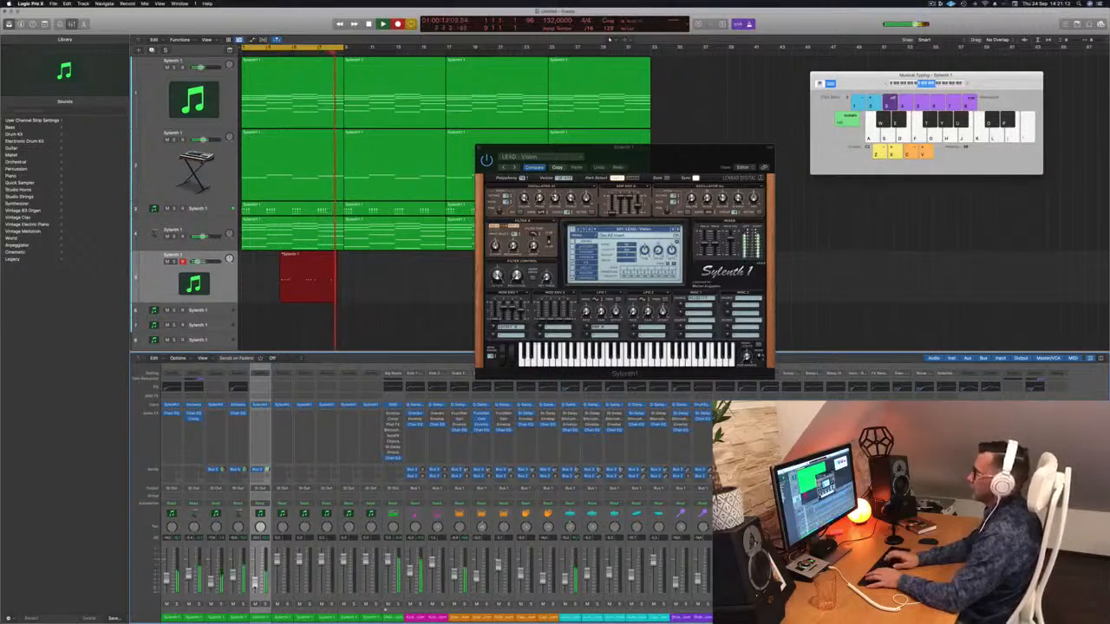
key(space)
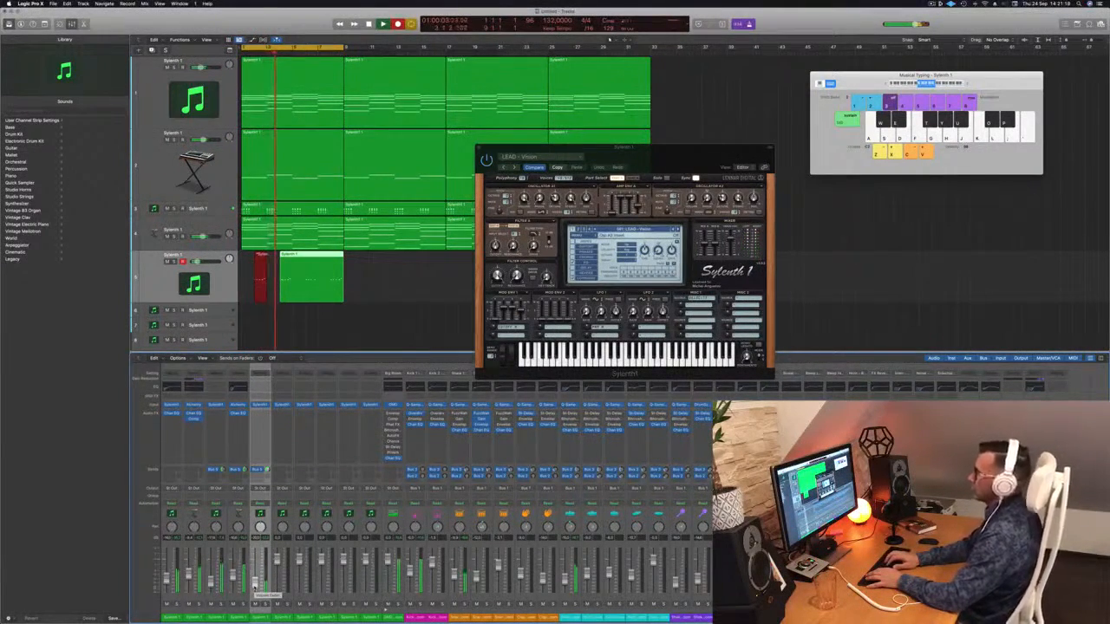
key(space)
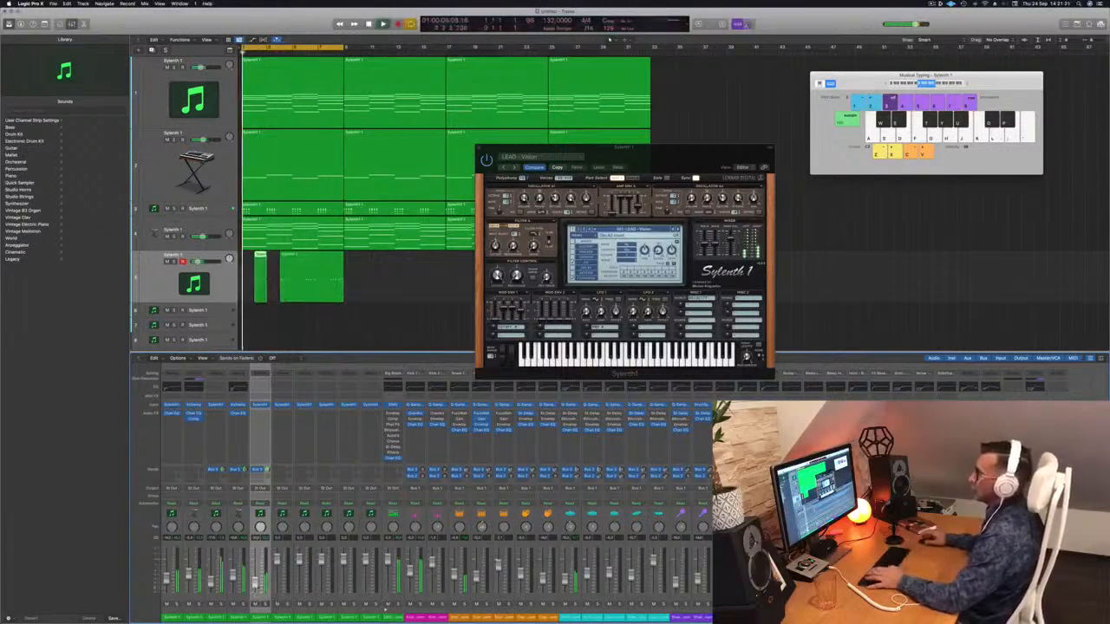
key(space)
key(Delete)
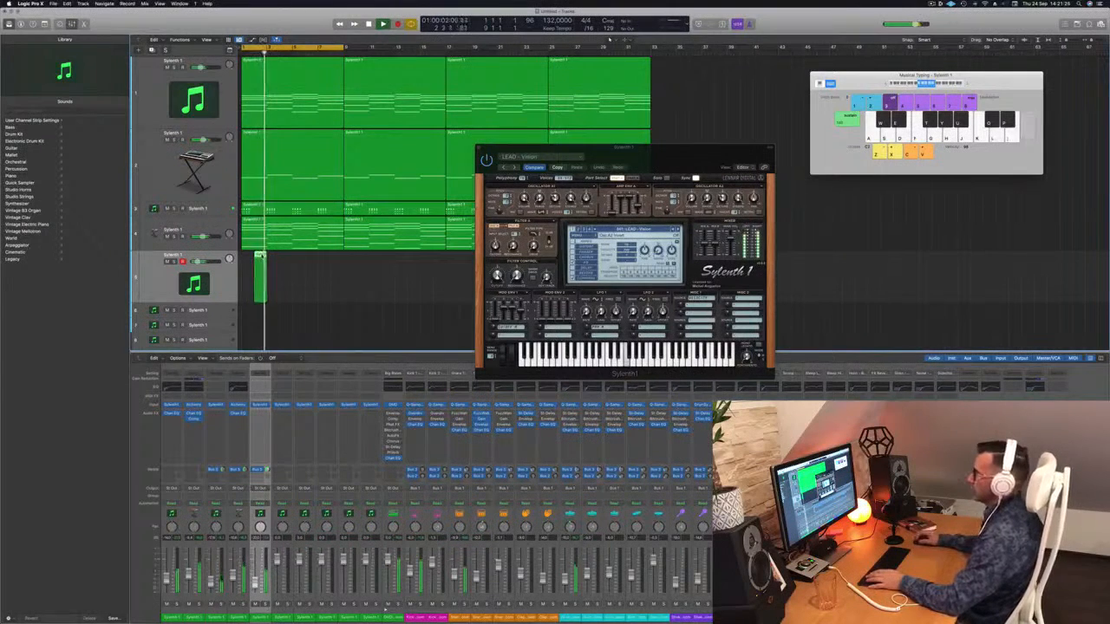
Step: Show the lead phrase in the Piano Roll and copy its one-bar region to bars 4, 6 and 8 on the fifth track
key(p)
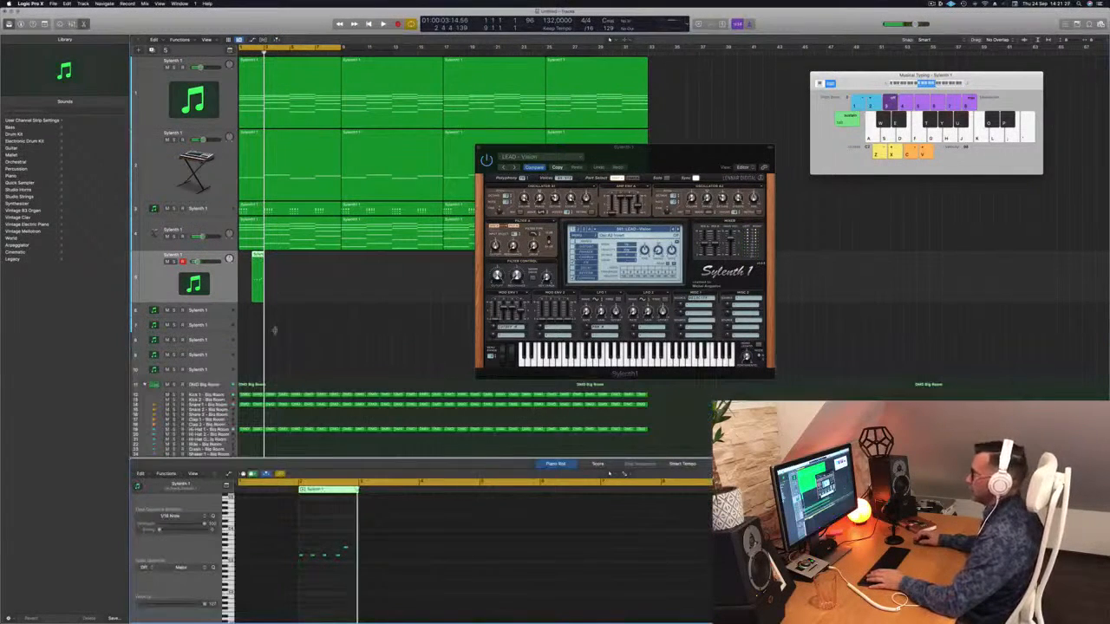
key(space)
scroll(349, 335, up, 5)
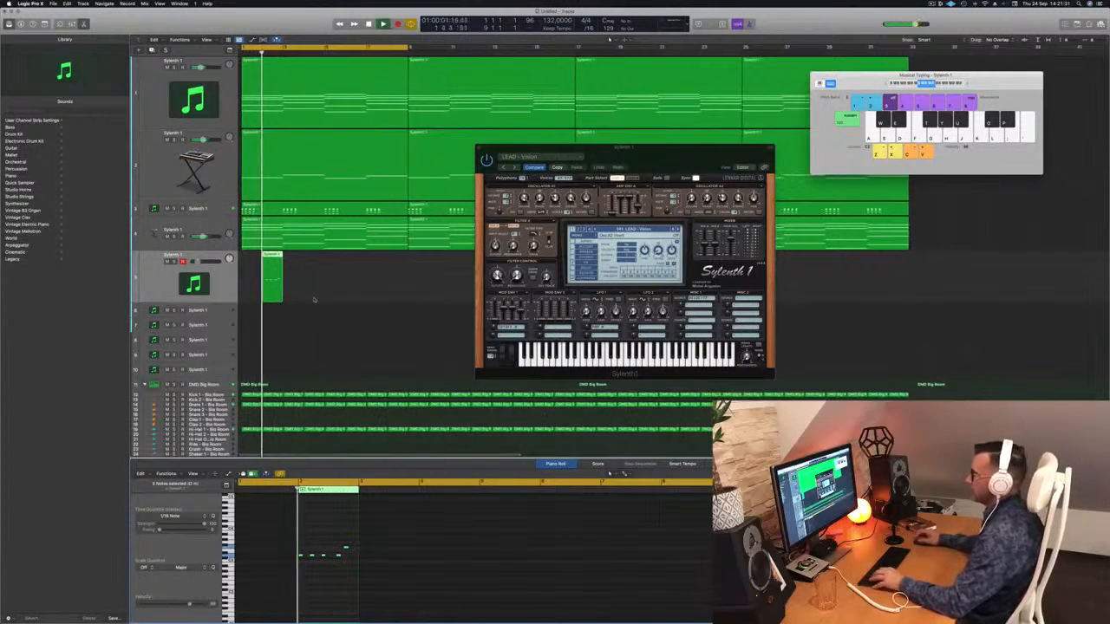
drag(624, 147, 756, 124)
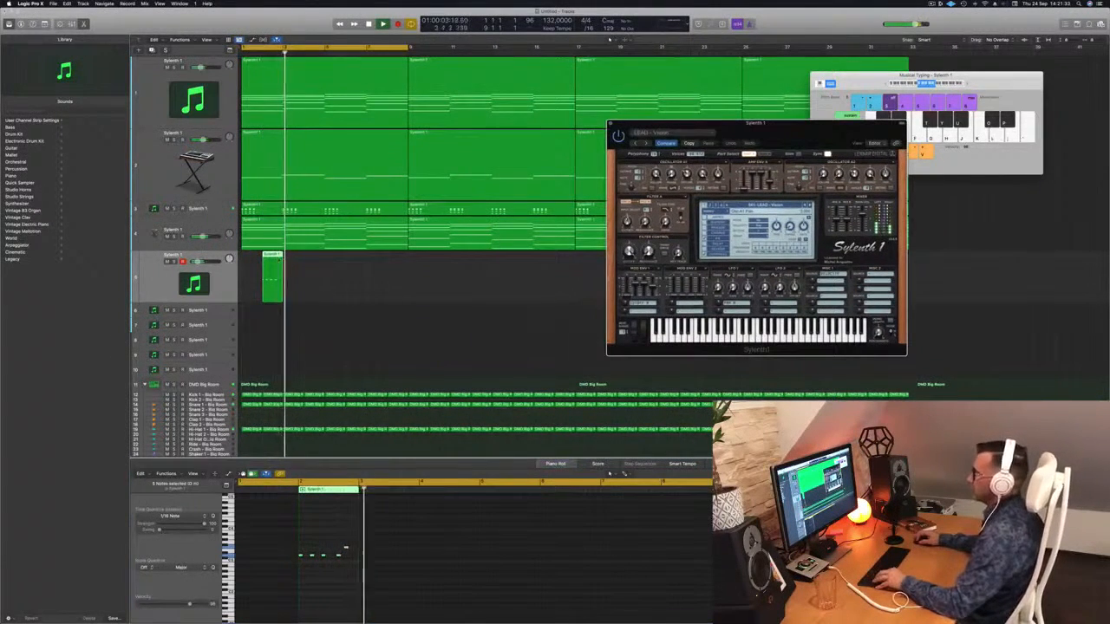
drag(272, 269, 358, 270)
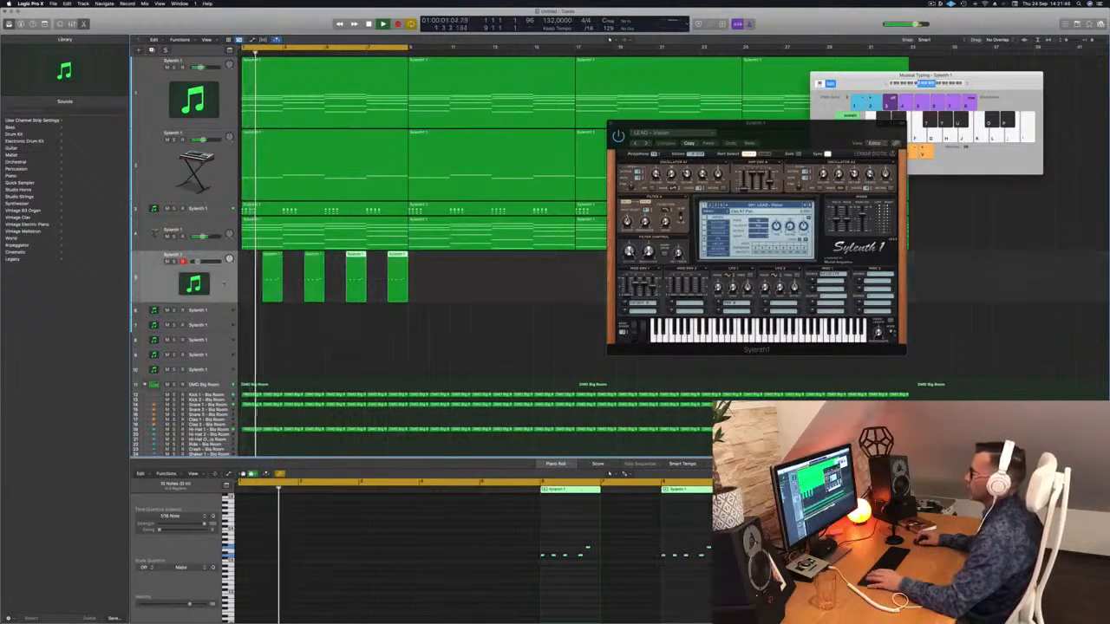
Step: Fine-tune the fifth track's volume and reposition the Sylenth1 window over the arrangement
click(219, 286)
drag(197, 261, 199, 262)
drag(823, 129, 706, 73)
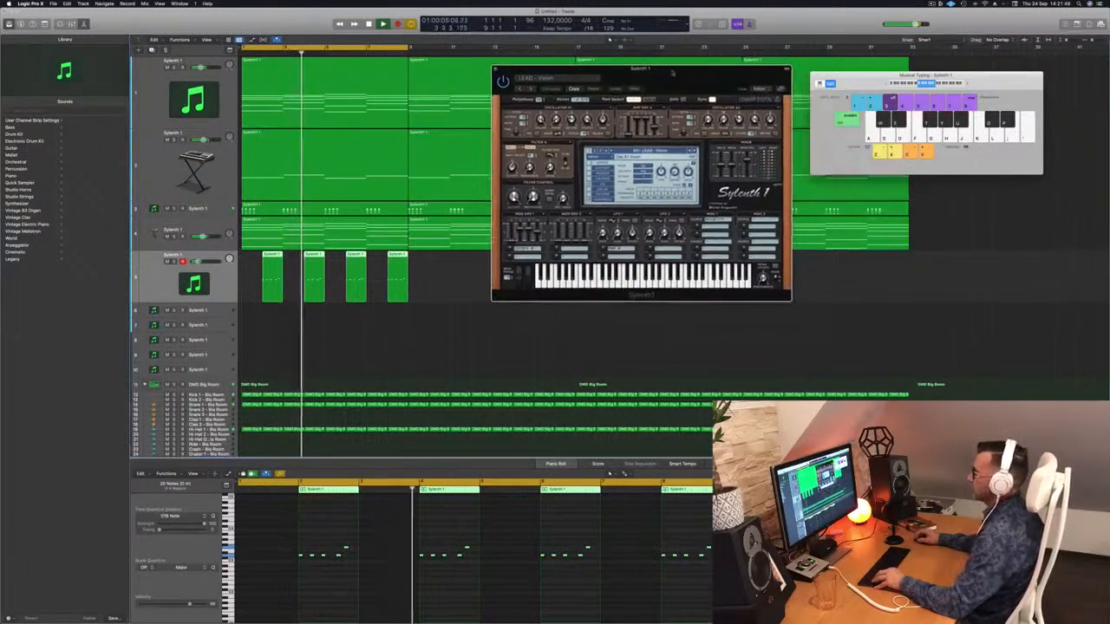
click(218, 286)
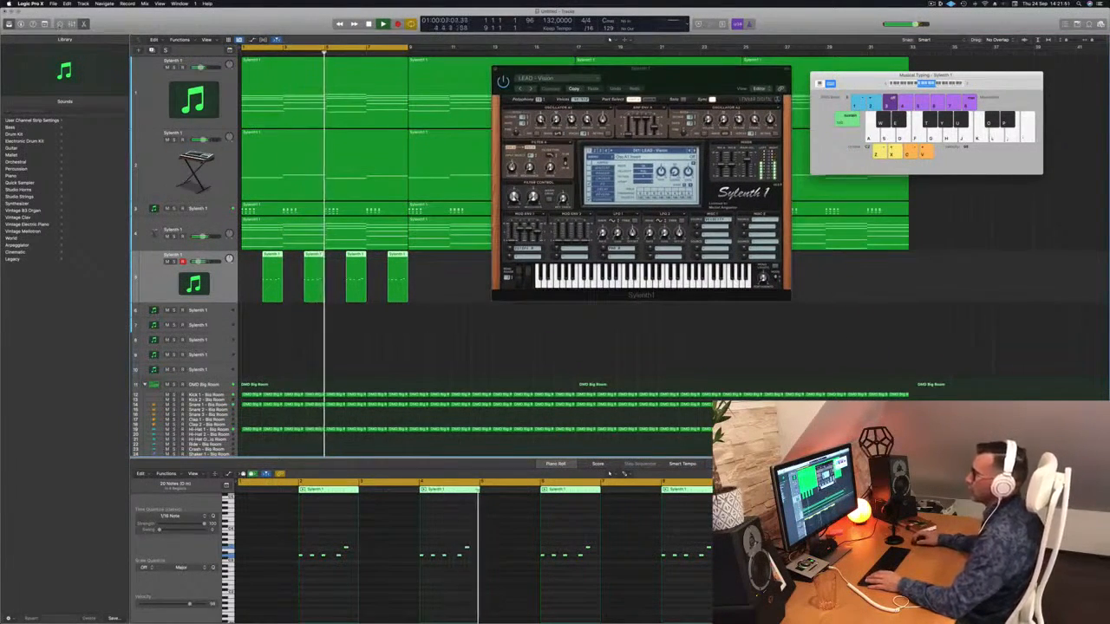
Step: Close the Piano Roll and display the mixer, the toolbar and the inspector with the fifth track's channel strip
click(60, 24)
click(60, 24)
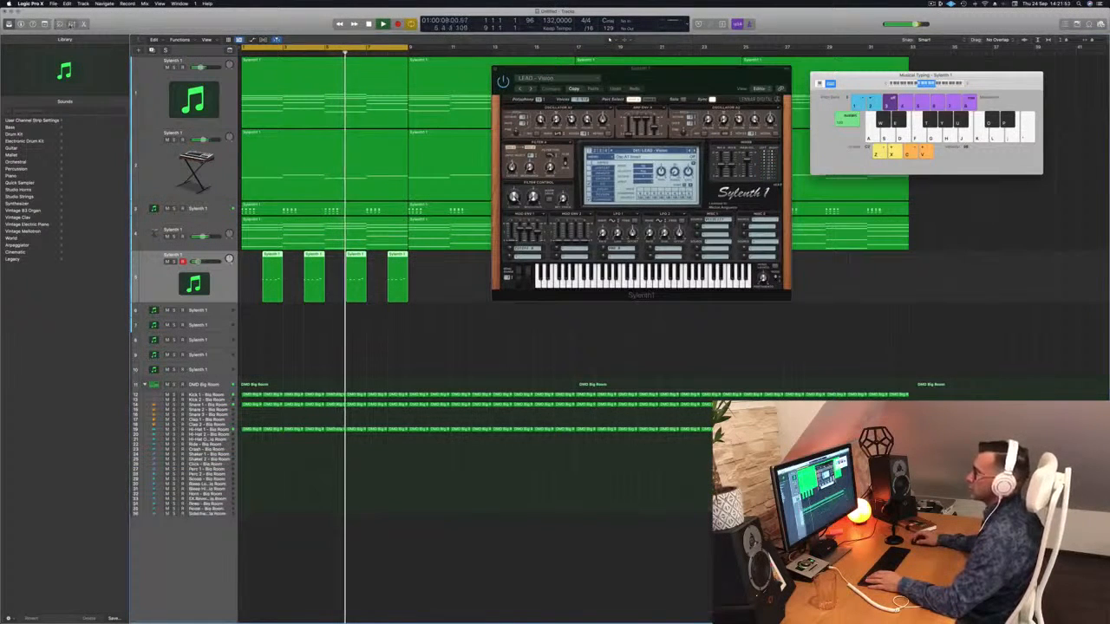
click(73, 24)
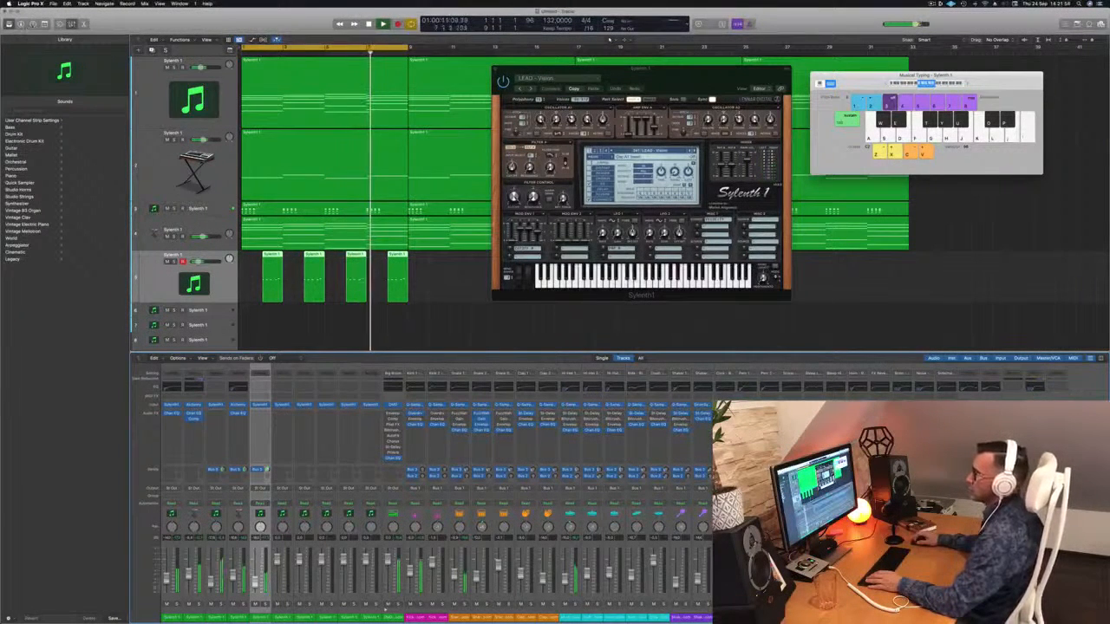
click(45, 24)
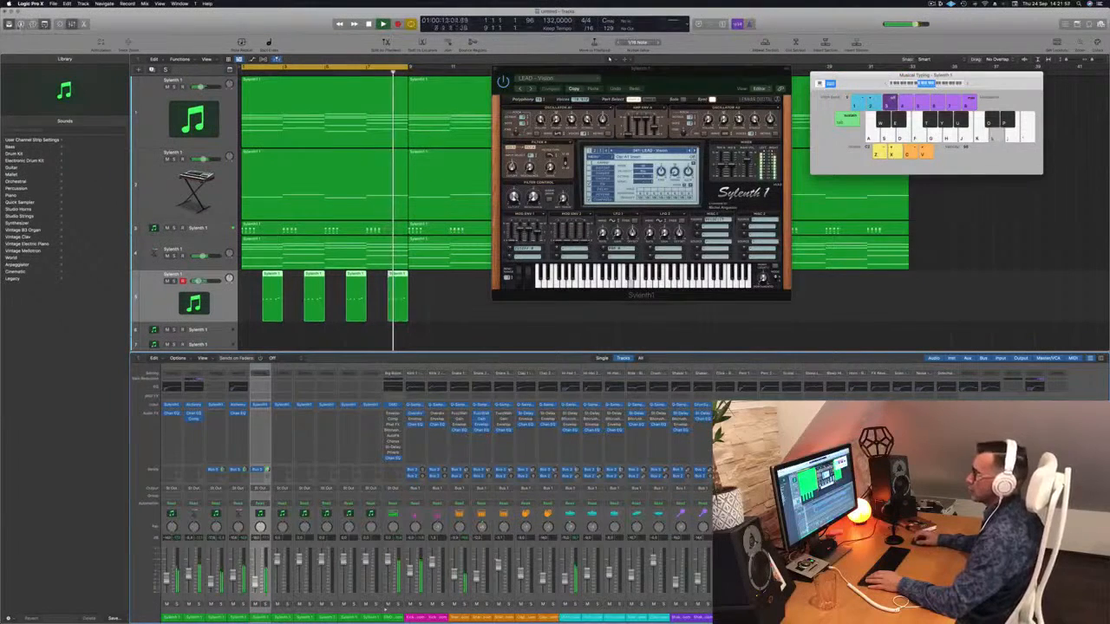
key(i)
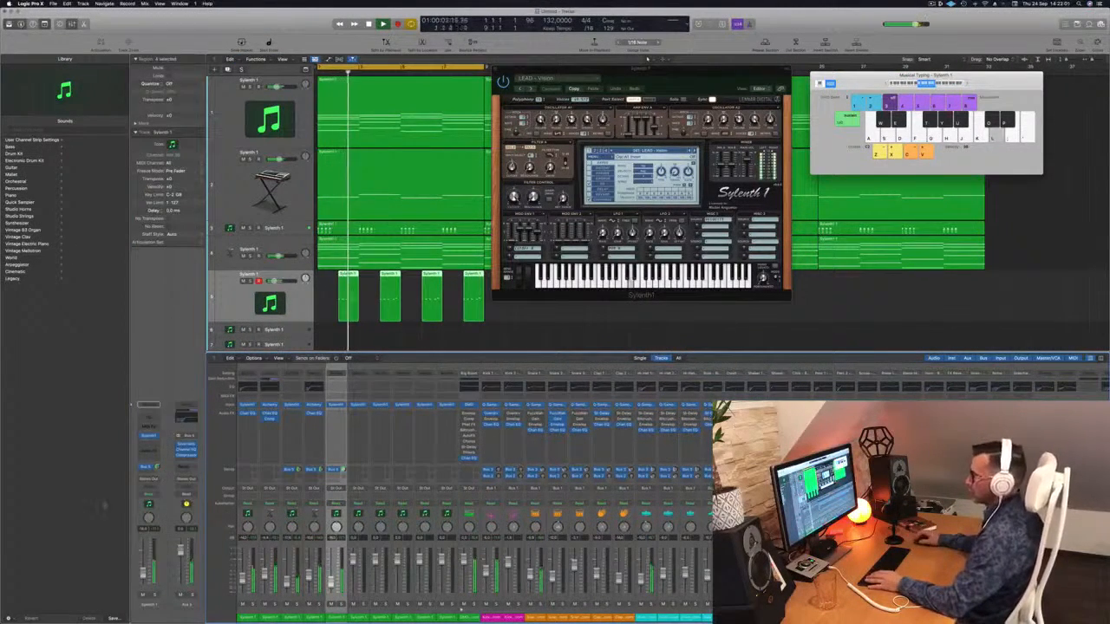
Step: Restart playback from the beginning and insert a stereo Compressor on the fifth track's lead channel
key(Return)
click(239, 296)
key(Return)
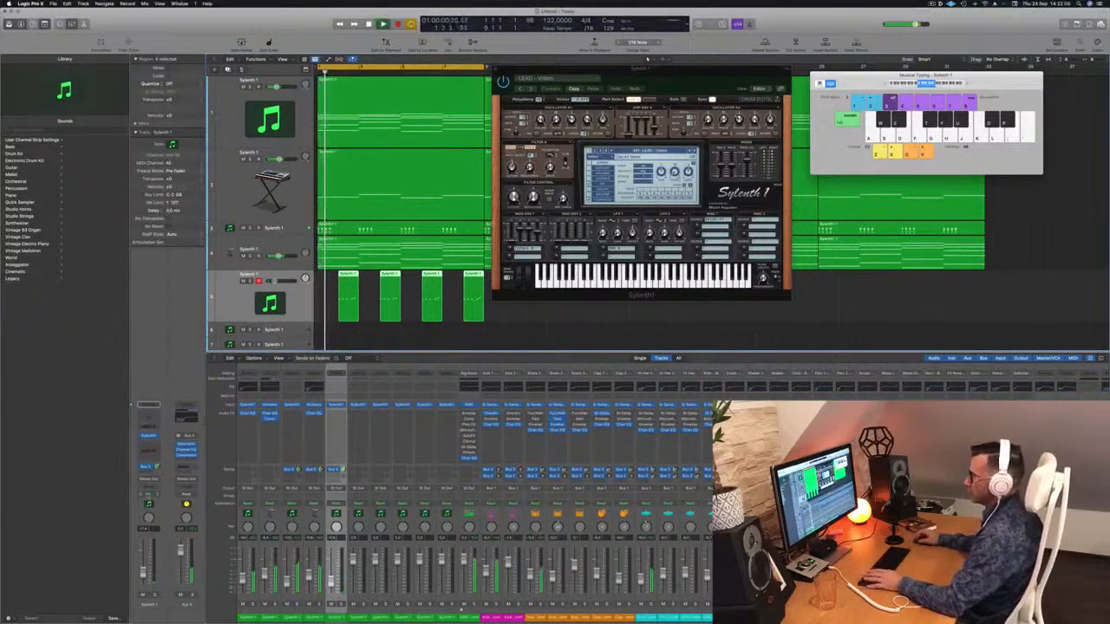
click(148, 441)
mouse_move(160, 459)
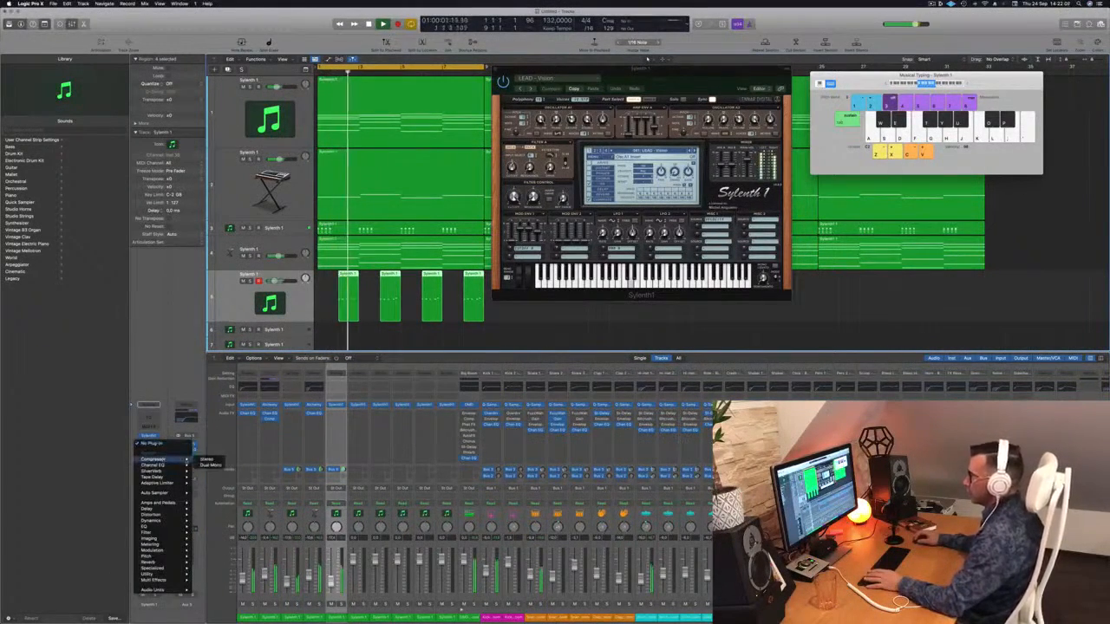
click(207, 459)
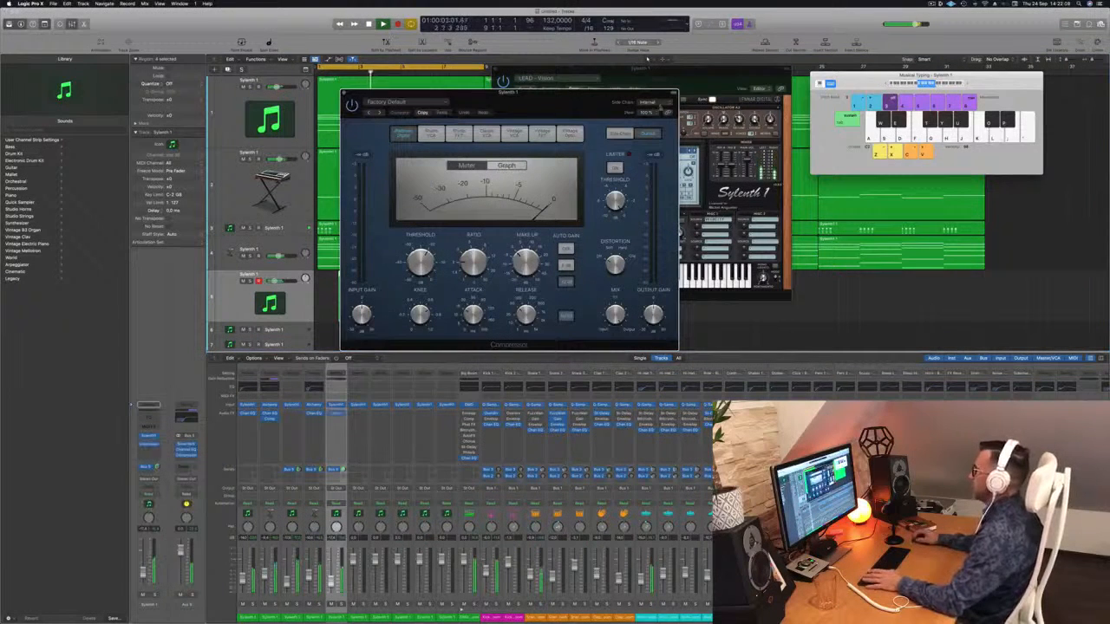
Step: Set the fifth track compressor's side-chain source to the Big Room kick, adjust its threshold and close the compressor window
mouse_move(660, 119)
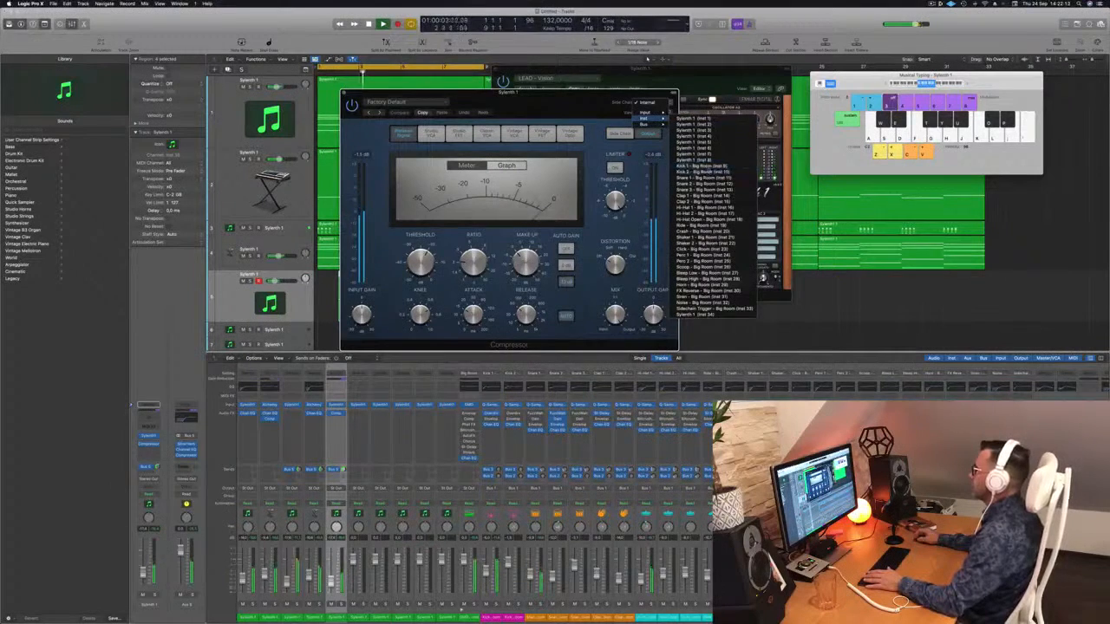
click(702, 172)
drag(575, 99, 803, 132)
drag(724, 128, 583, 137)
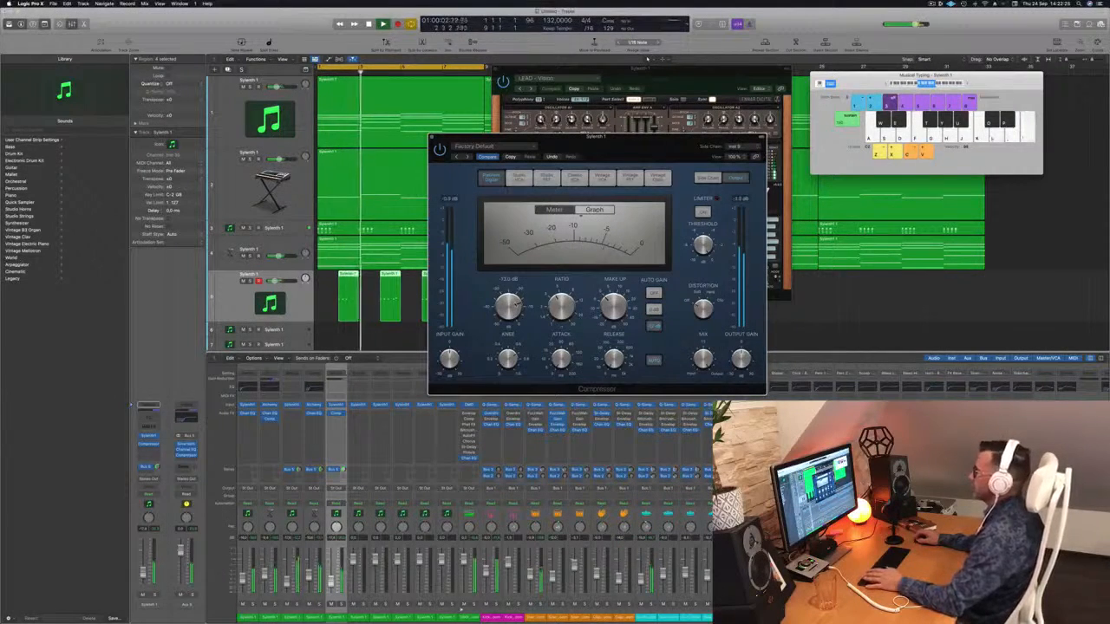
key(Return)
drag(653, 151, 636, 154)
click(413, 140)
key(Return)
Step: Repeat the fifth track's lead regions every second bar up to bar 33 and extend the cycle range to match
key(l)
drag(669, 76, 955, 99)
key(super+Left)
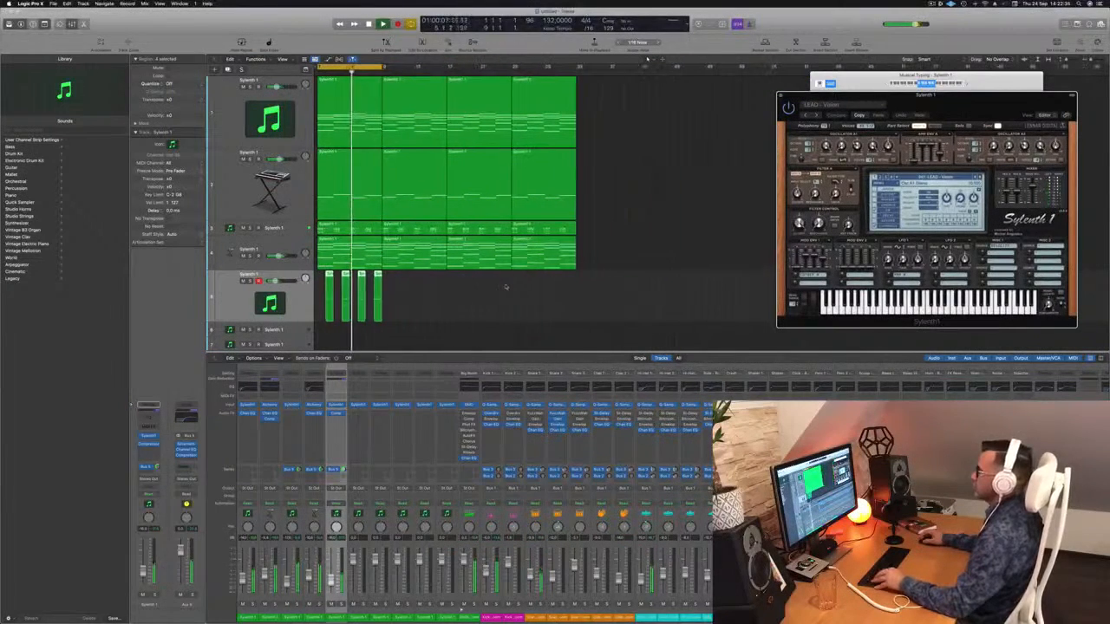
drag(336, 285, 402, 285)
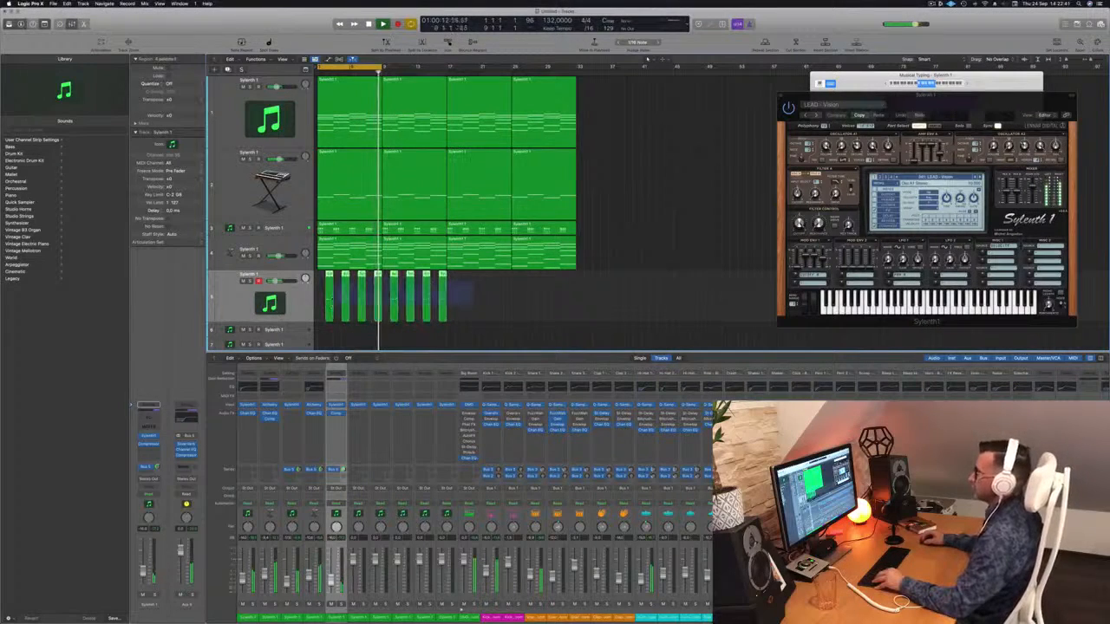
drag(330, 276, 458, 276)
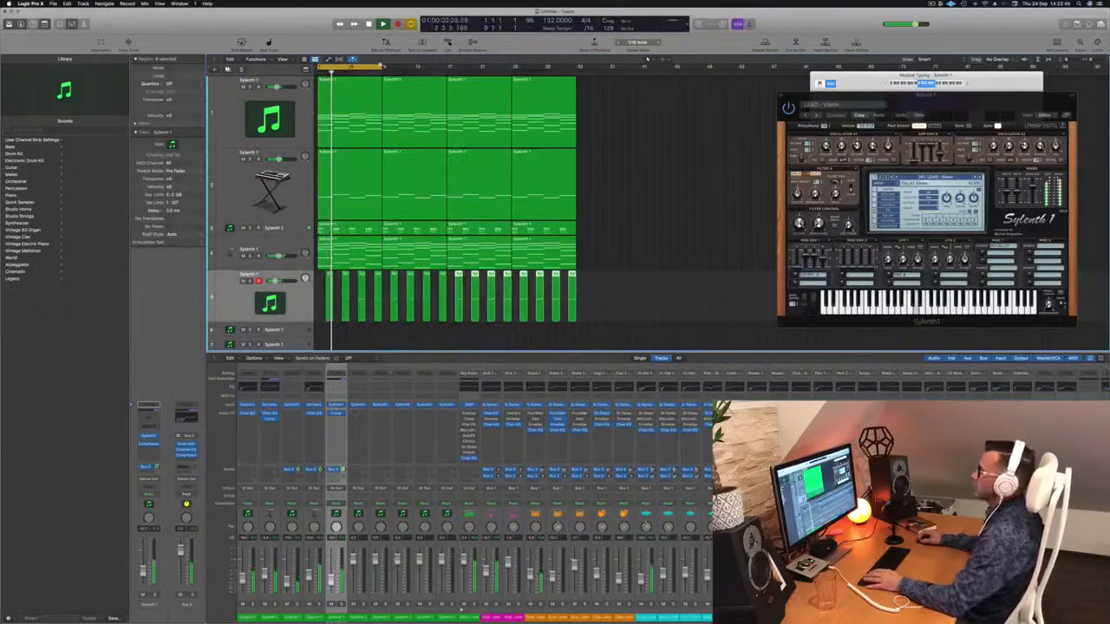
drag(982, 99, 688, 78)
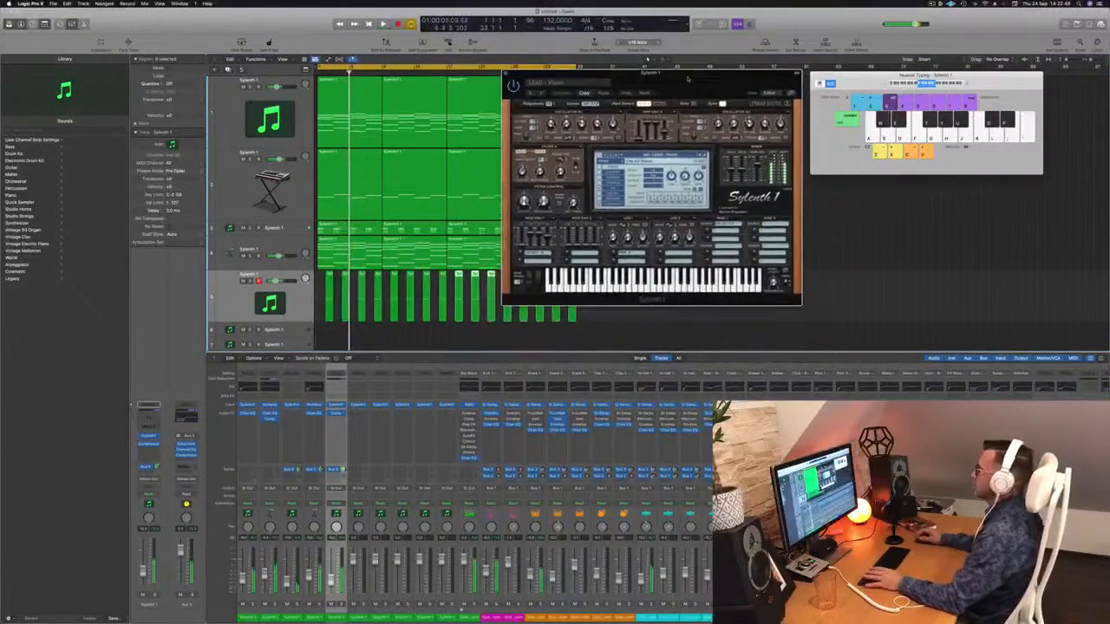
Step: Duplicate the fifth track, copy all its lead regions onto the duplicate and mute that copy
click(648, 59)
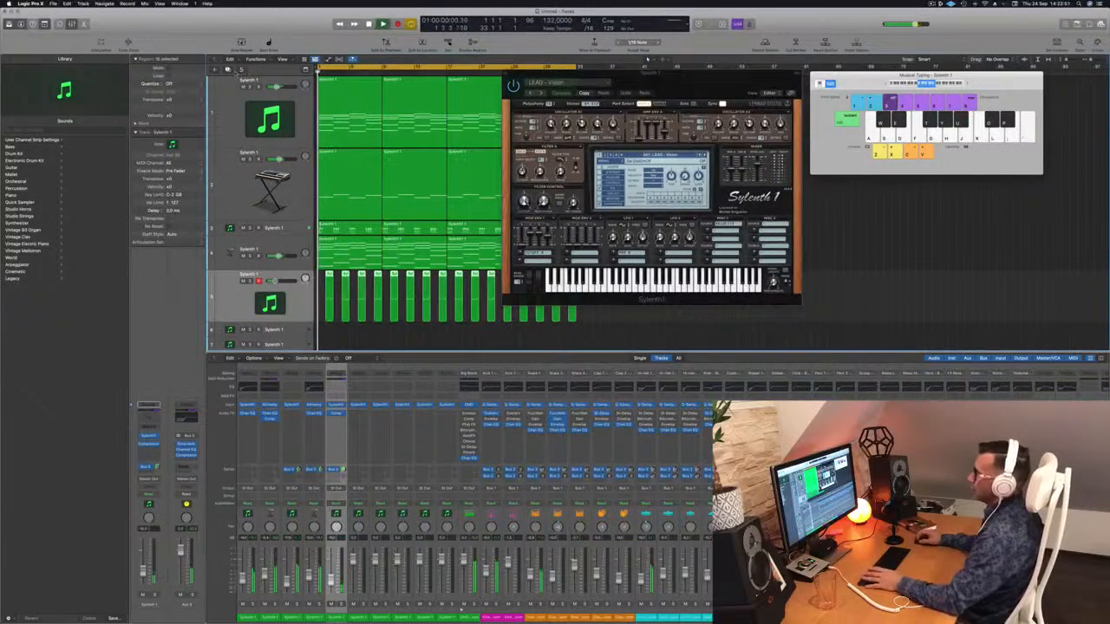
key(Down)
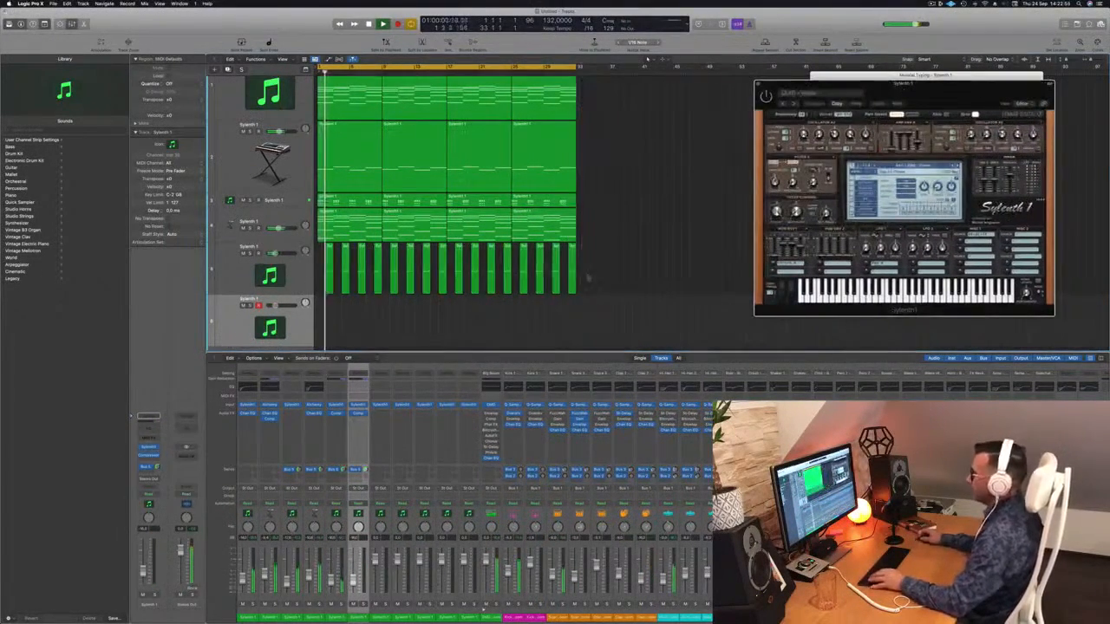
drag(330, 268, 330, 309)
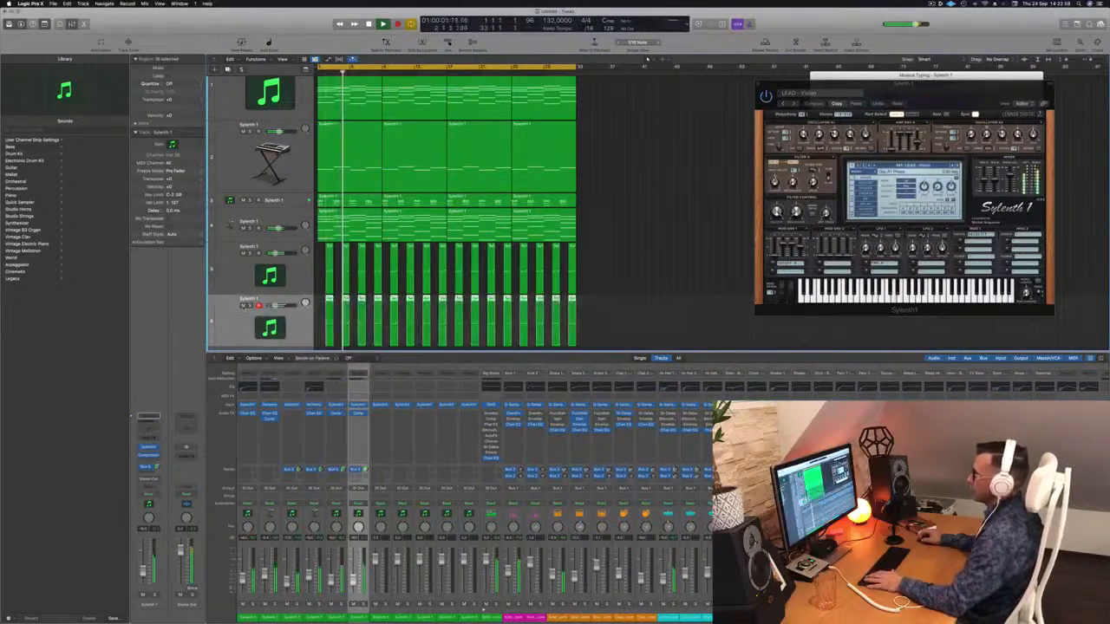
click(231, 270)
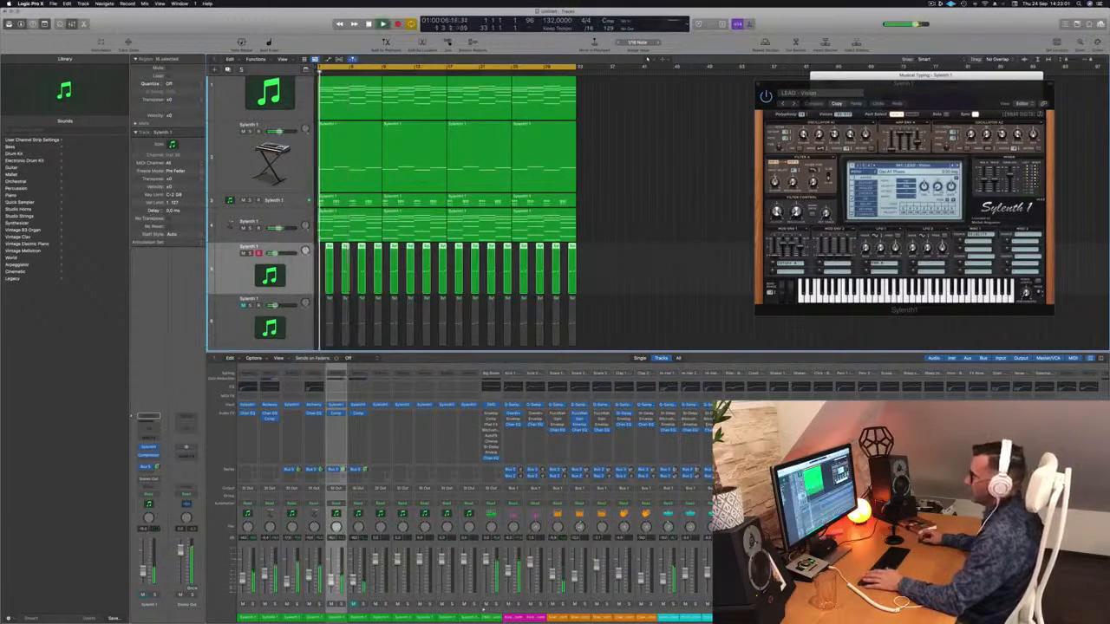
Step: Reopen the fifth track's Sylenth1 and load the LEAD - Aquamarine preset
key(v)
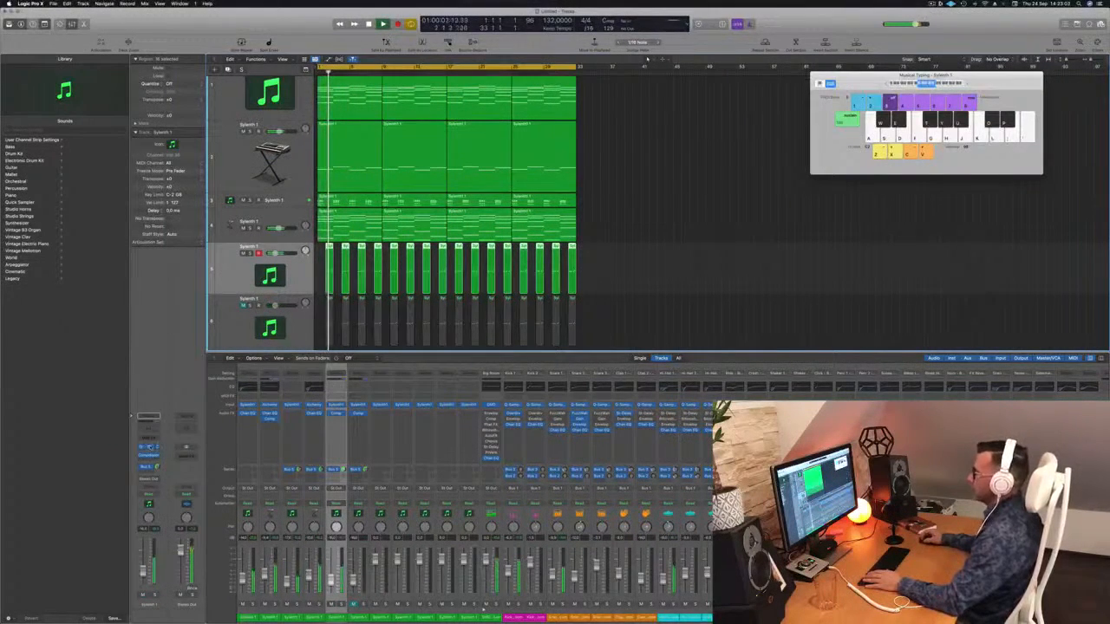
key(v)
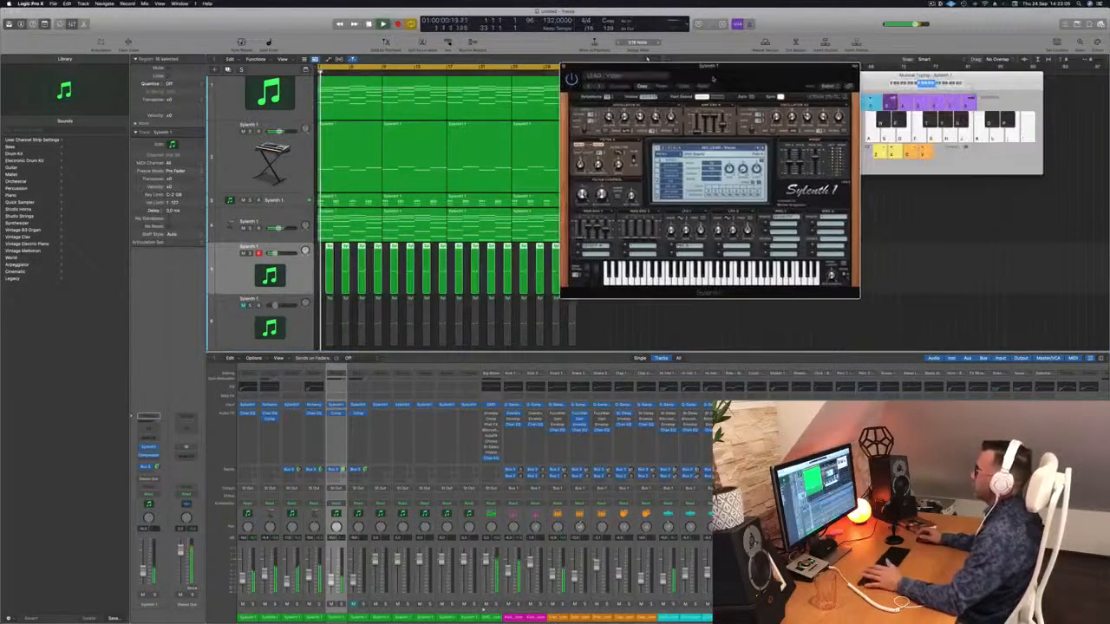
click(639, 151)
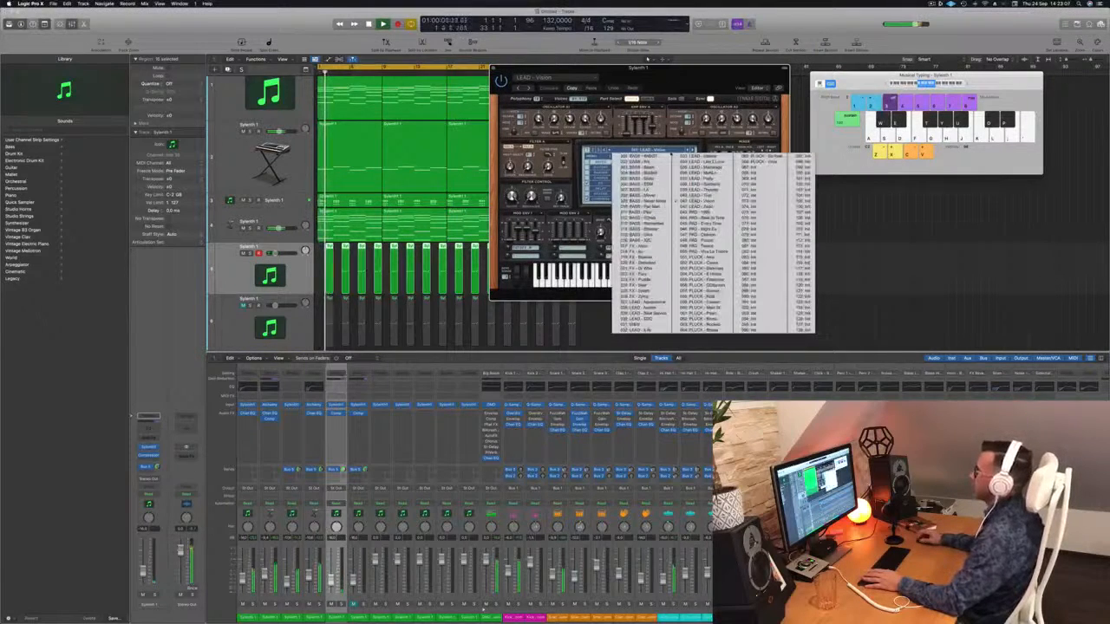
click(639, 307)
drag(686, 70, 640, 72)
Step: Audition the lead and pad presets that follow LEAD - Aquamarine in Sylenth1 during playback
key(l)
key(apostrophe)
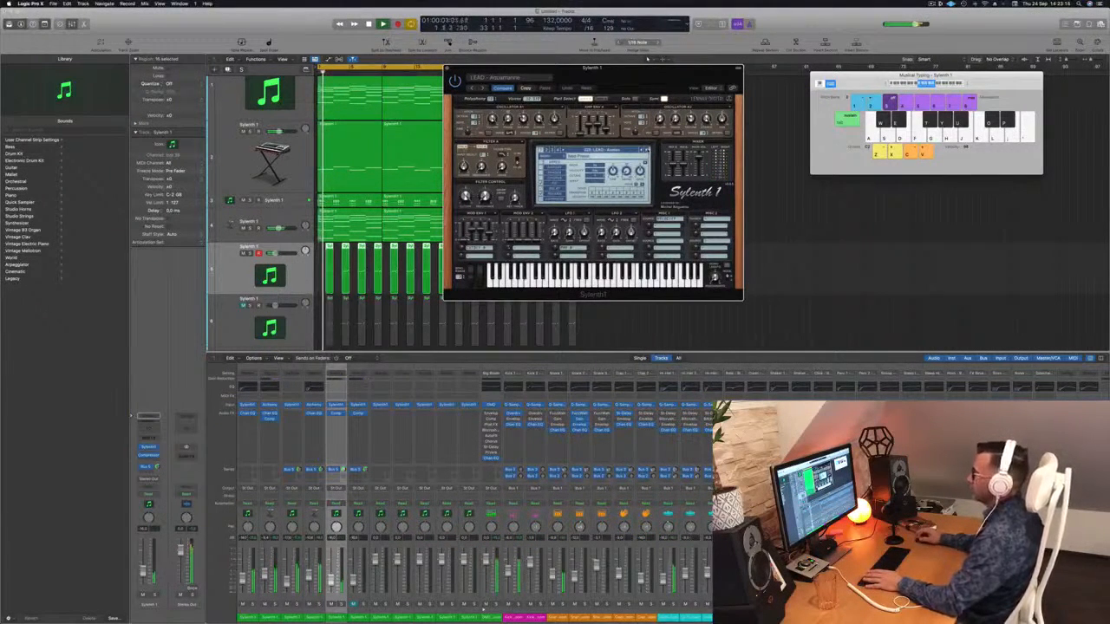
key(l)
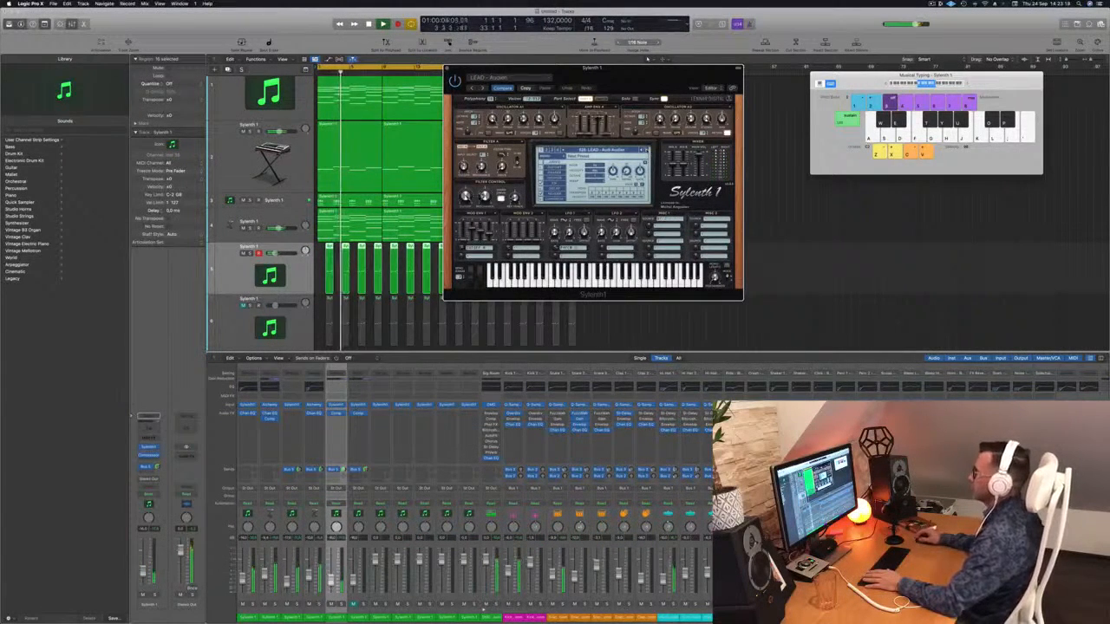
key(apostrophe)
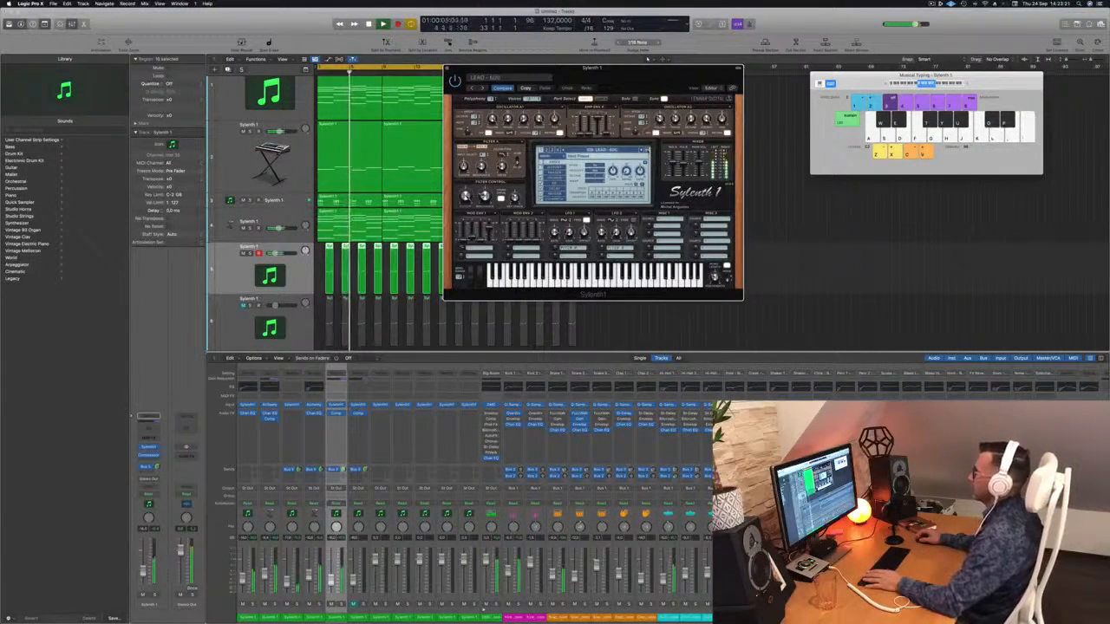
key(l)
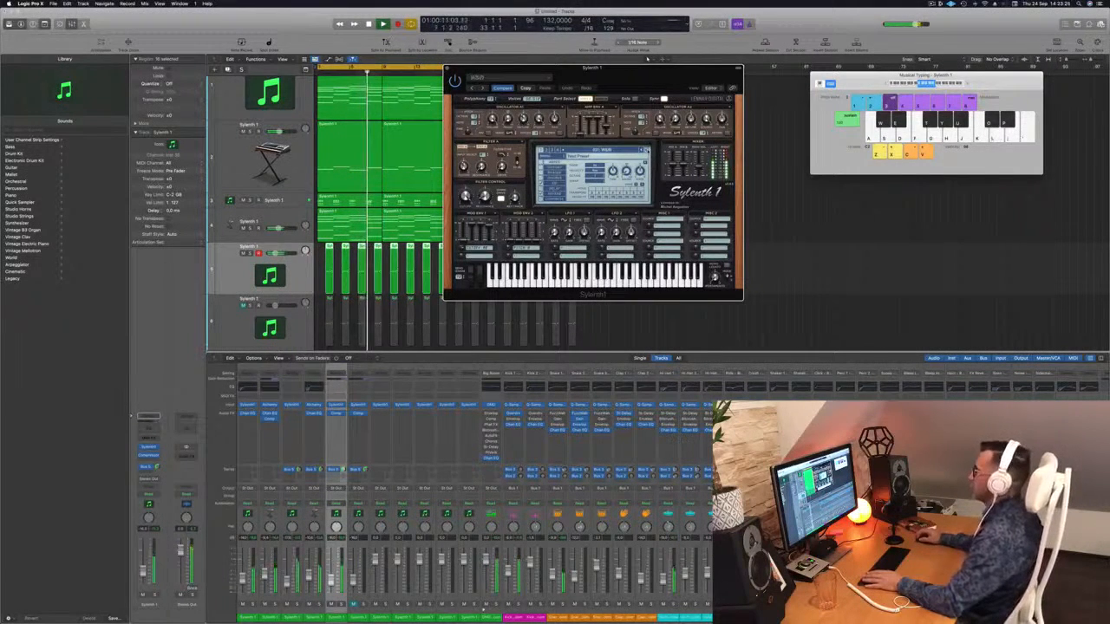
key(])
key(])
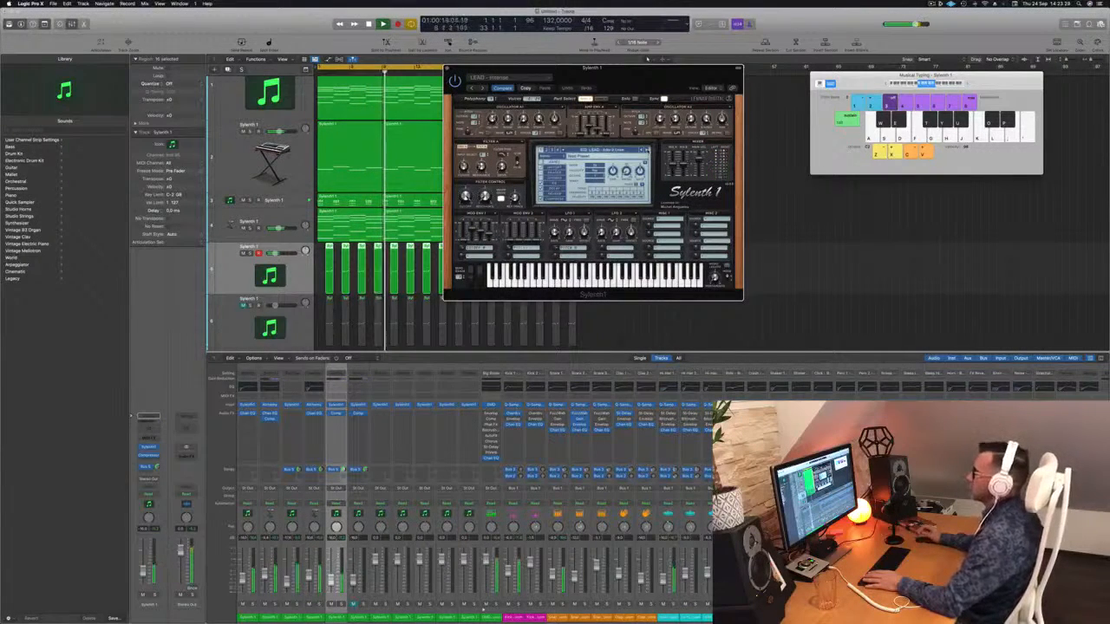
key(])
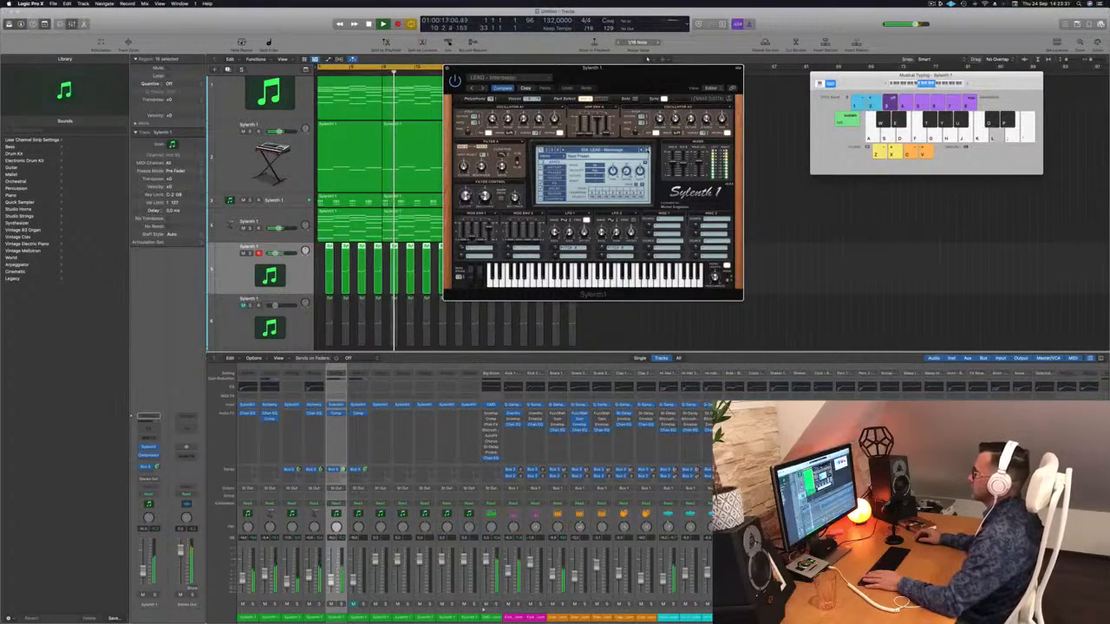
key(])
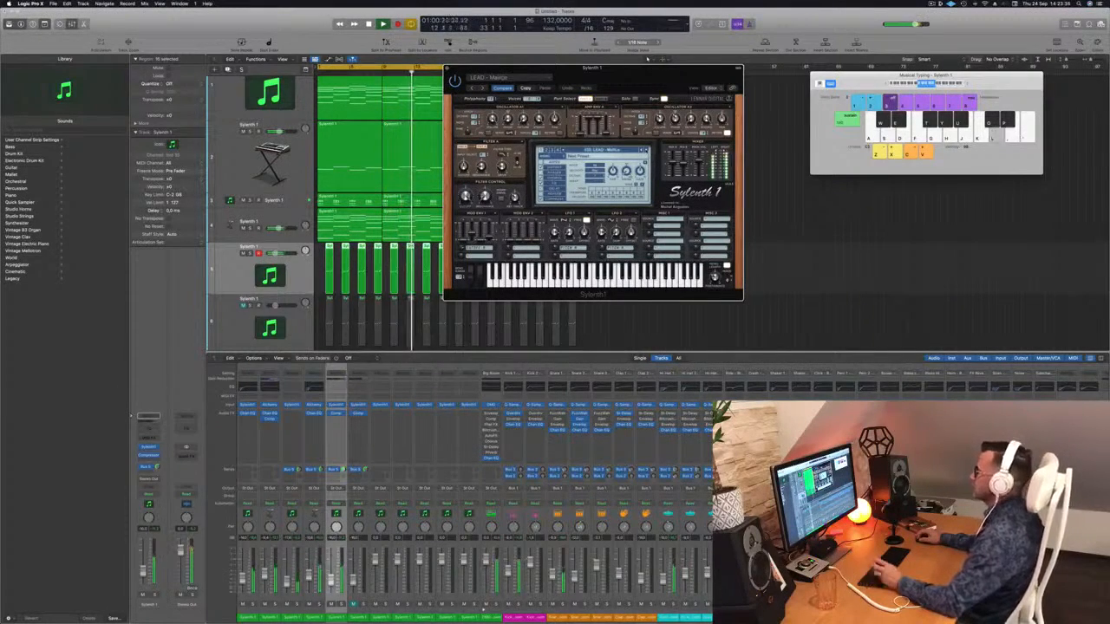
key(bracketright)
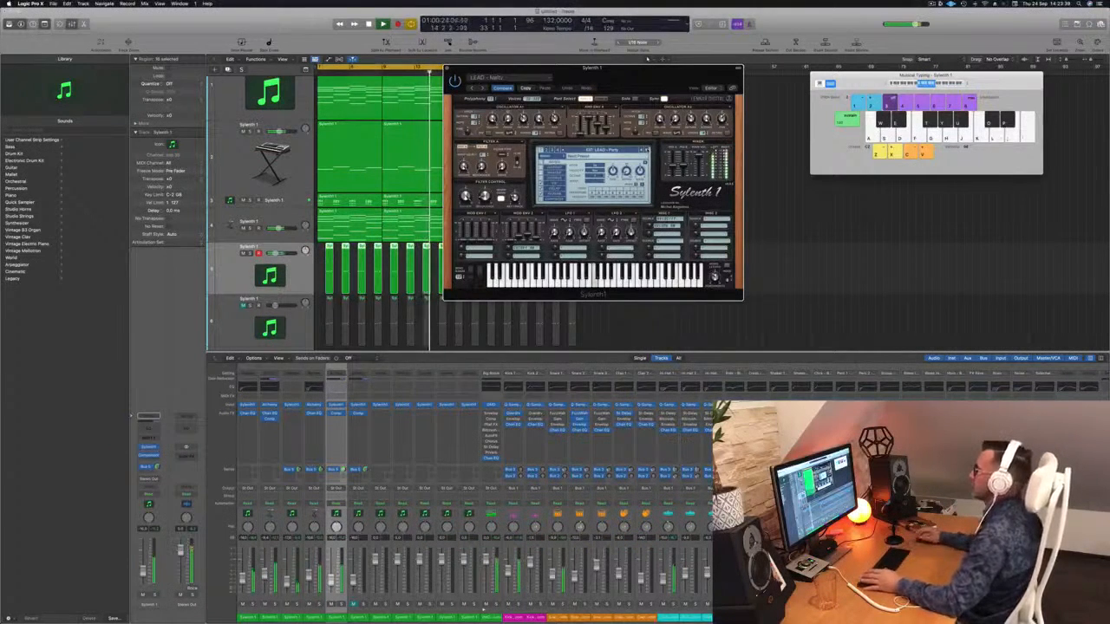
key(bracketright)
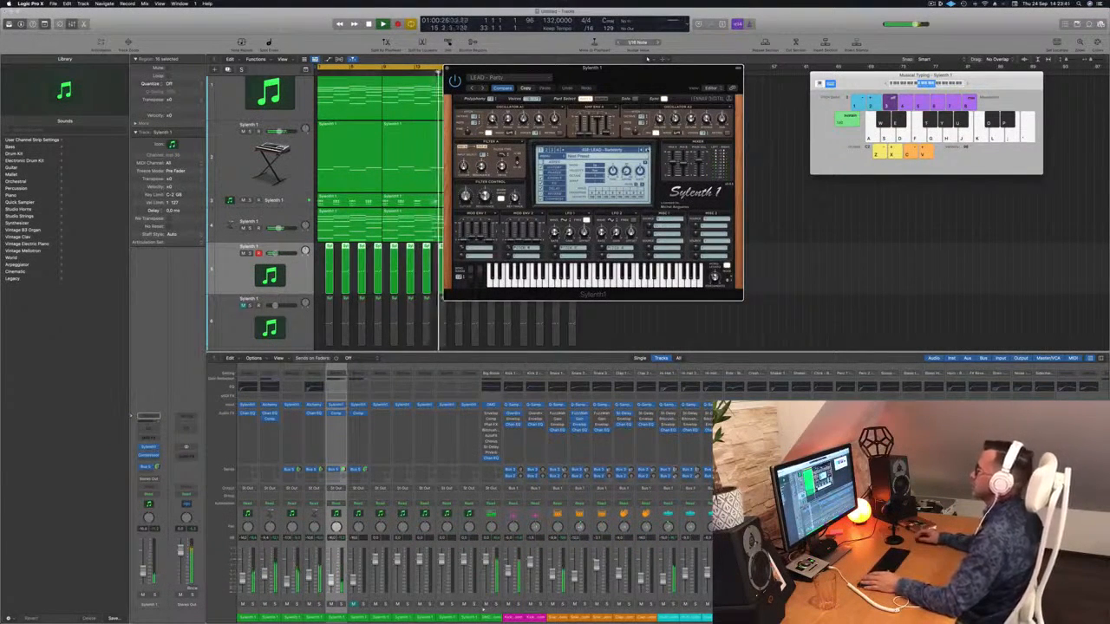
key(bracketright)
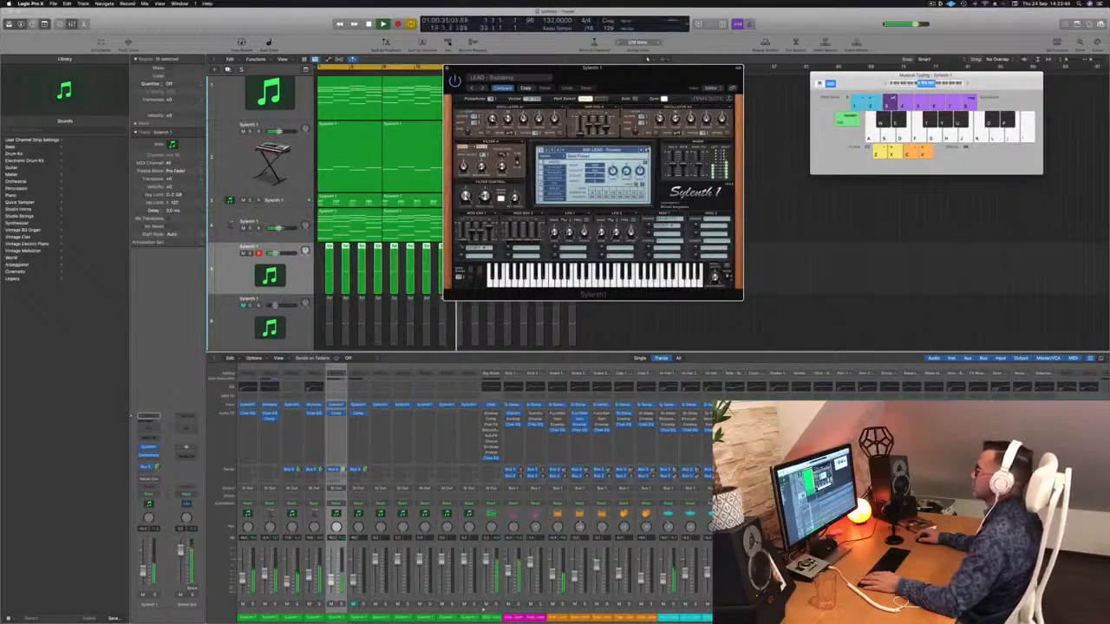
key(bracketright)
key(bracketright)
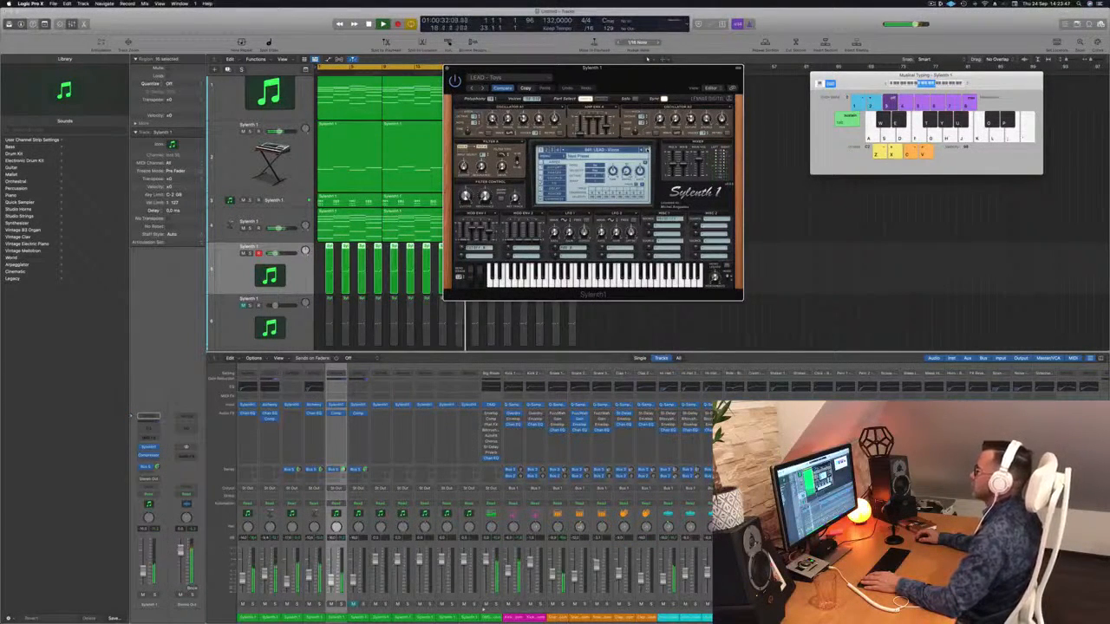
key(bracketright)
key(bracketright)
Step: Jump to the PLUCK presets in Sylenth1 and audition them one after another during playback
click(598, 150)
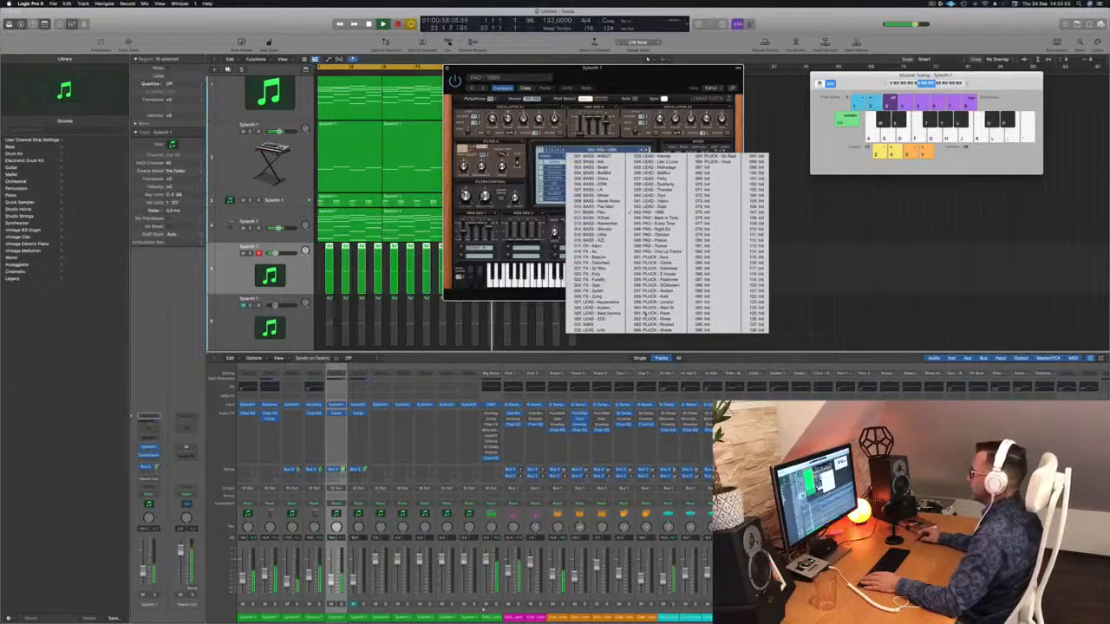
click(668, 260)
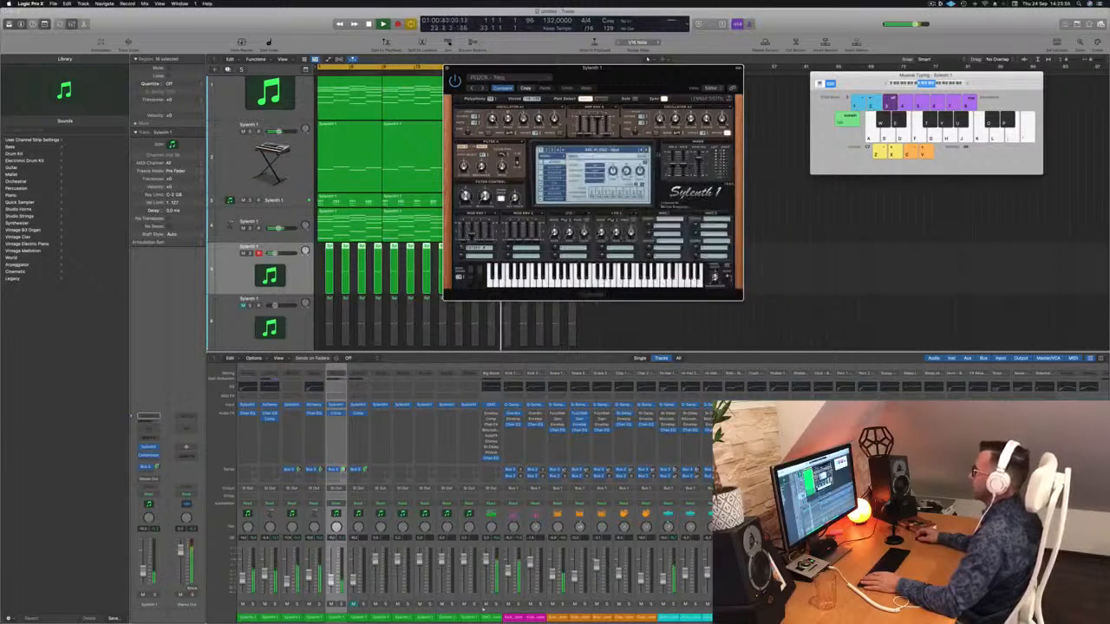
key(apostrophe)
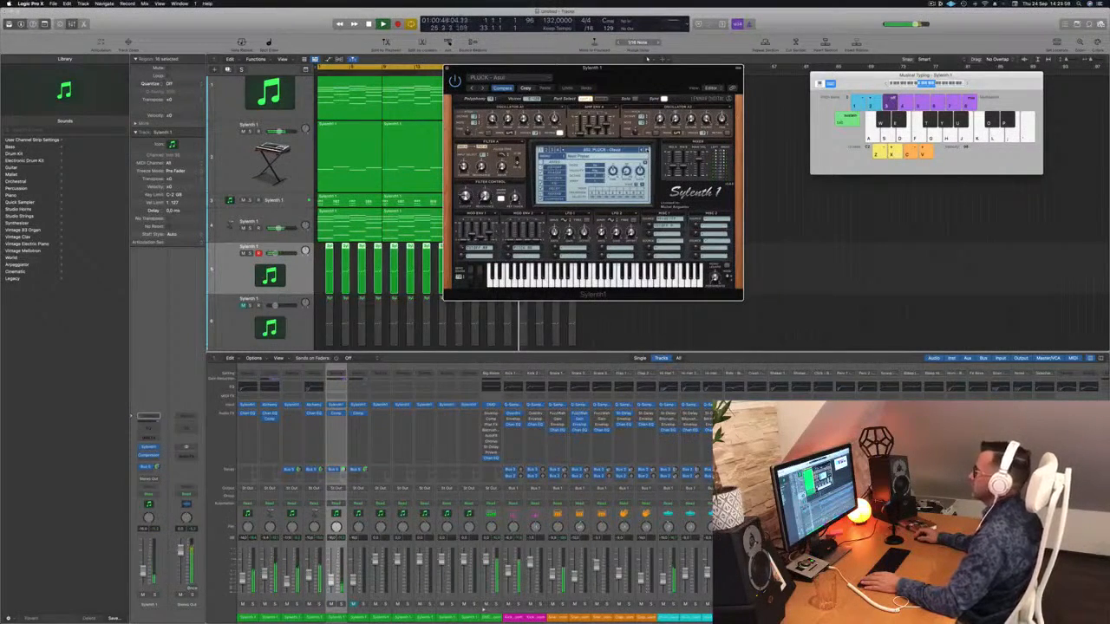
key(bracketright)
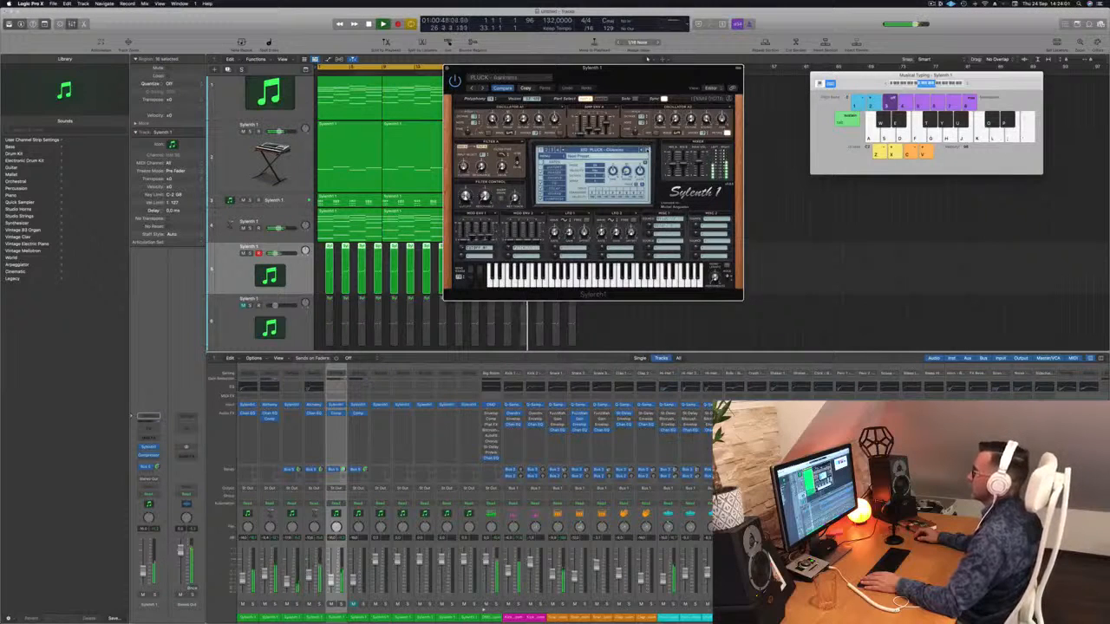
key(bracketright)
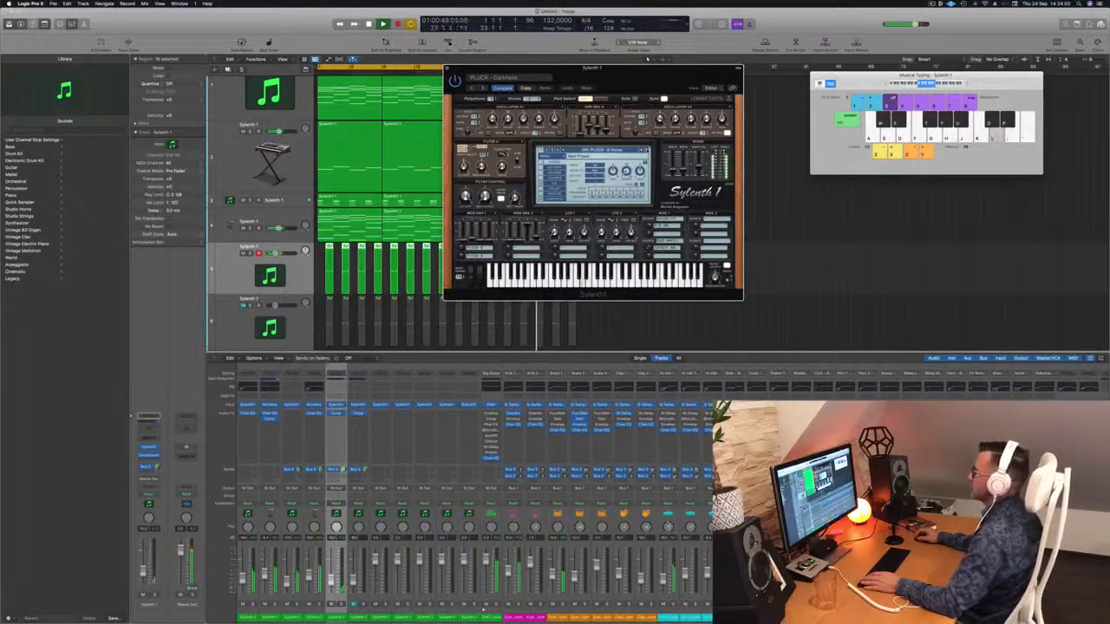
key(bracketright)
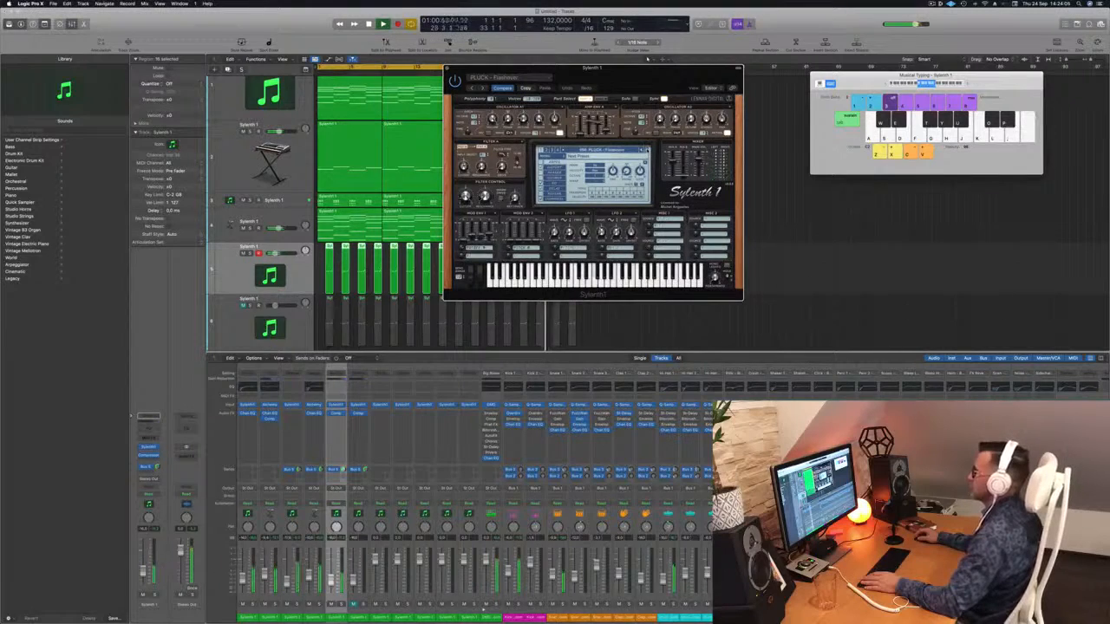
key(bracketright)
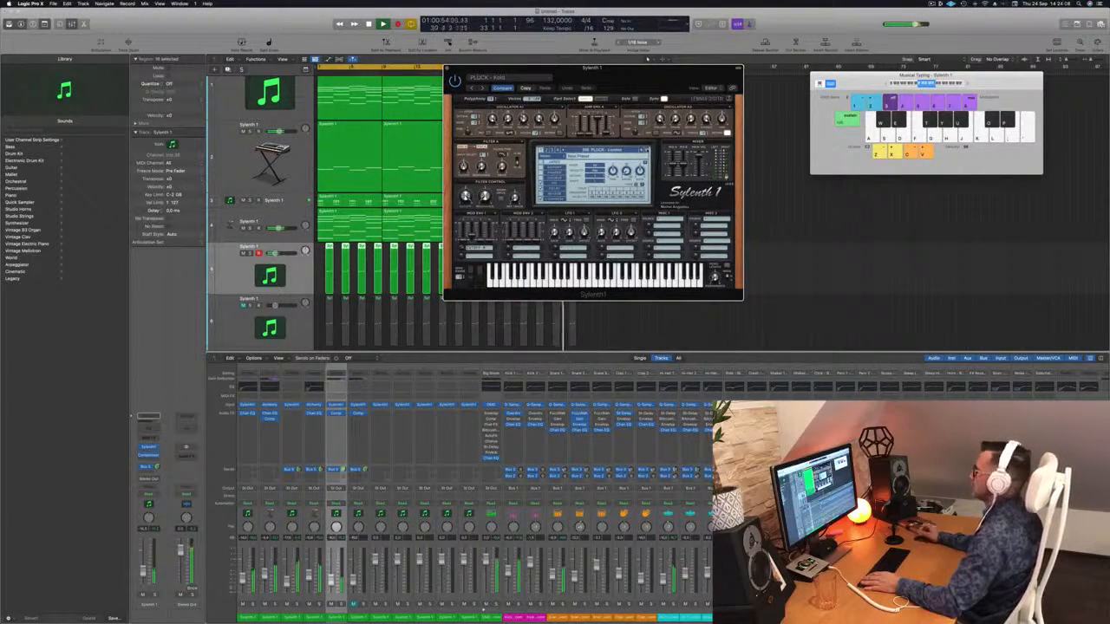
key(bracketright)
key(bracketright)
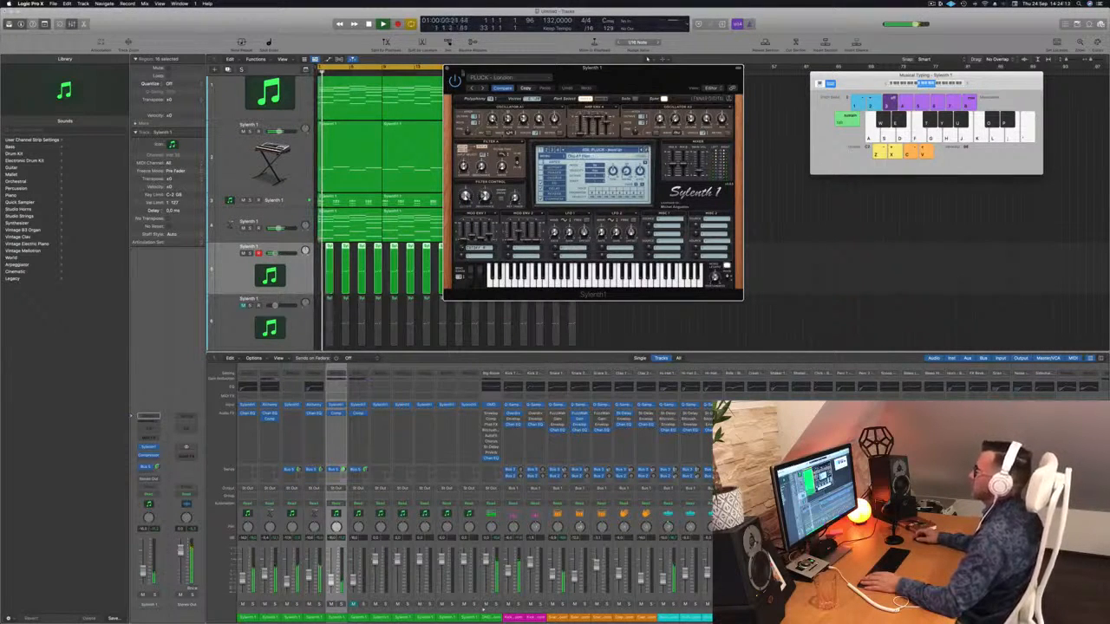
Step: Close Sylenth1, move the muted duplicate lead track above the auditioned one, unmute it and restart playback
key(super+w)
key(space)
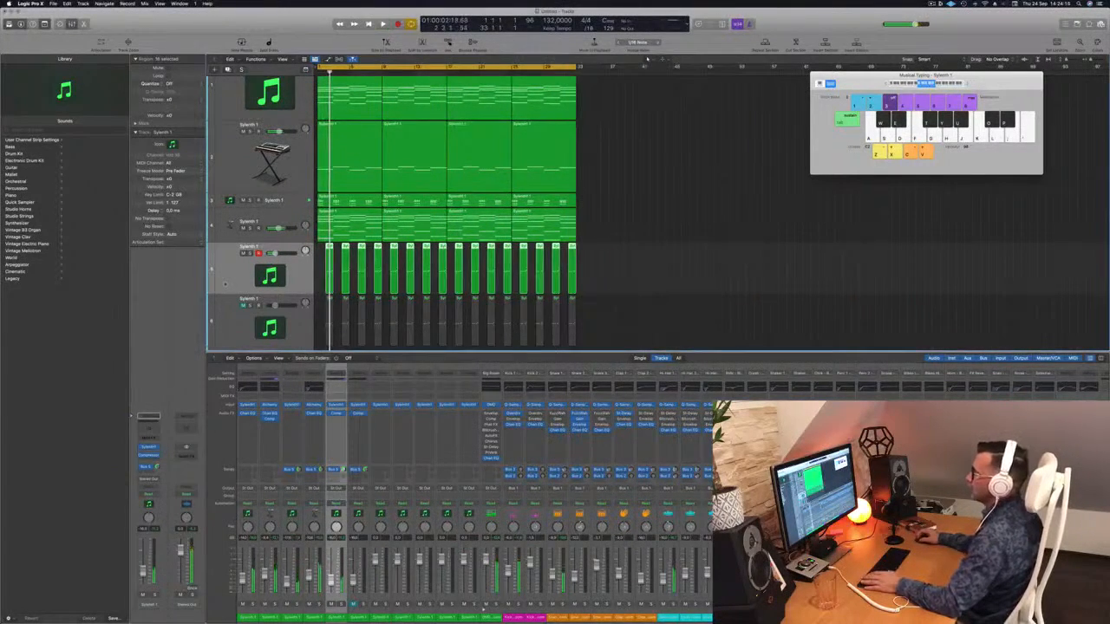
drag(228, 314, 229, 259)
click(243, 253)
key(space)
Step: Delete all the lead regions from the sixth track
drag(627, 313, 308, 316)
key(Delete)
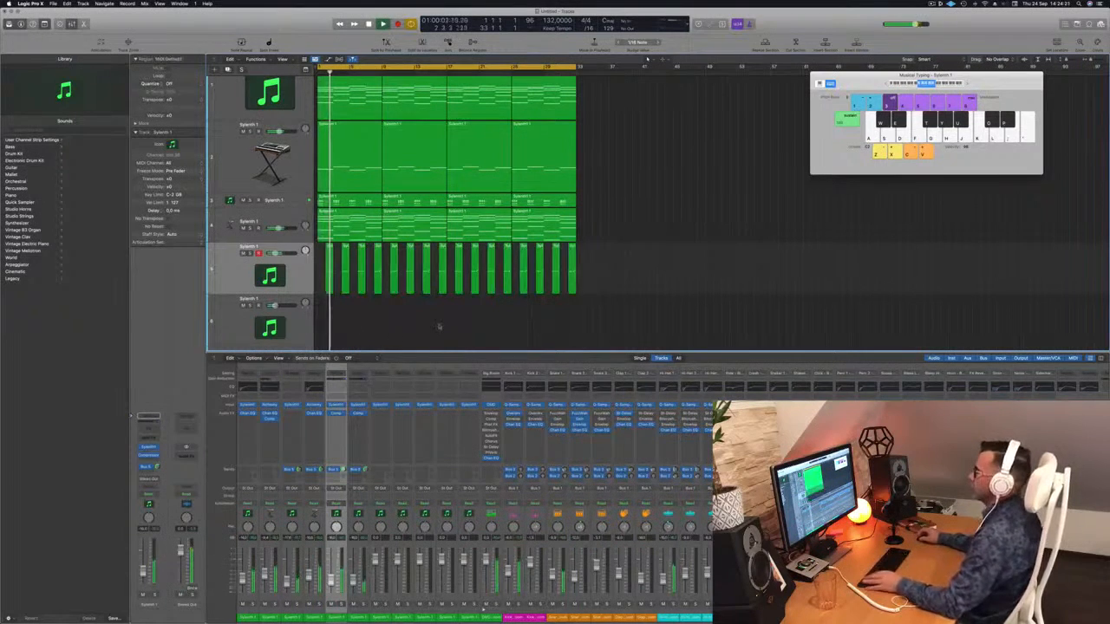
scroll(422, 317, up, 2)
scroll(416, 317, down, 4)
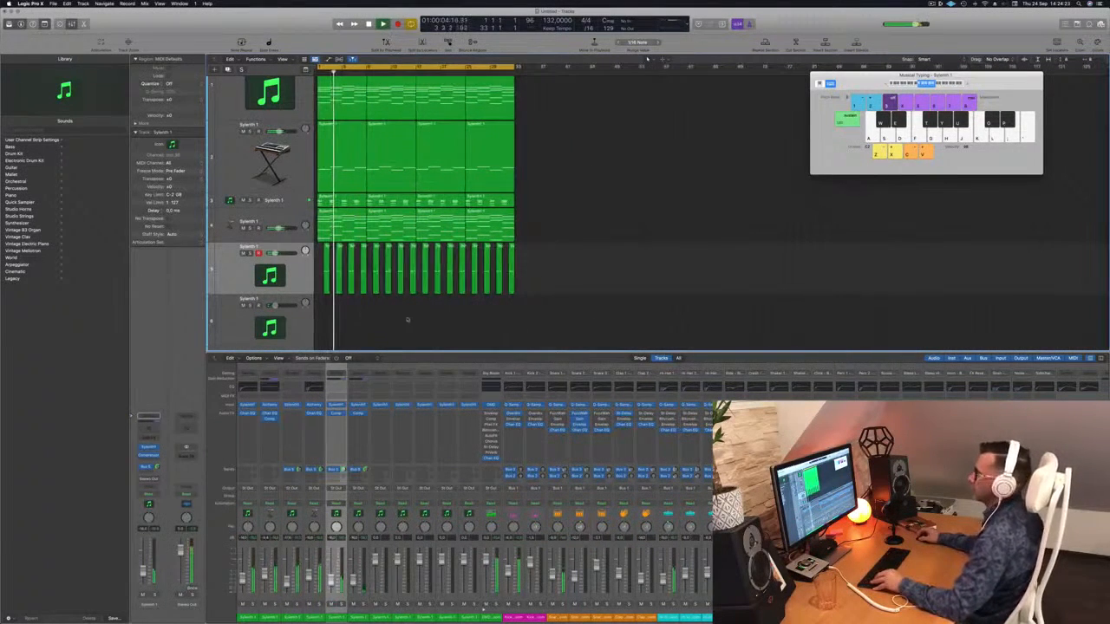
Step: Review the layered synth tracks and their regions while the 32-bar arrangement plays back
scroll(417, 317, up, 2)
scroll(404, 306, down, 2)
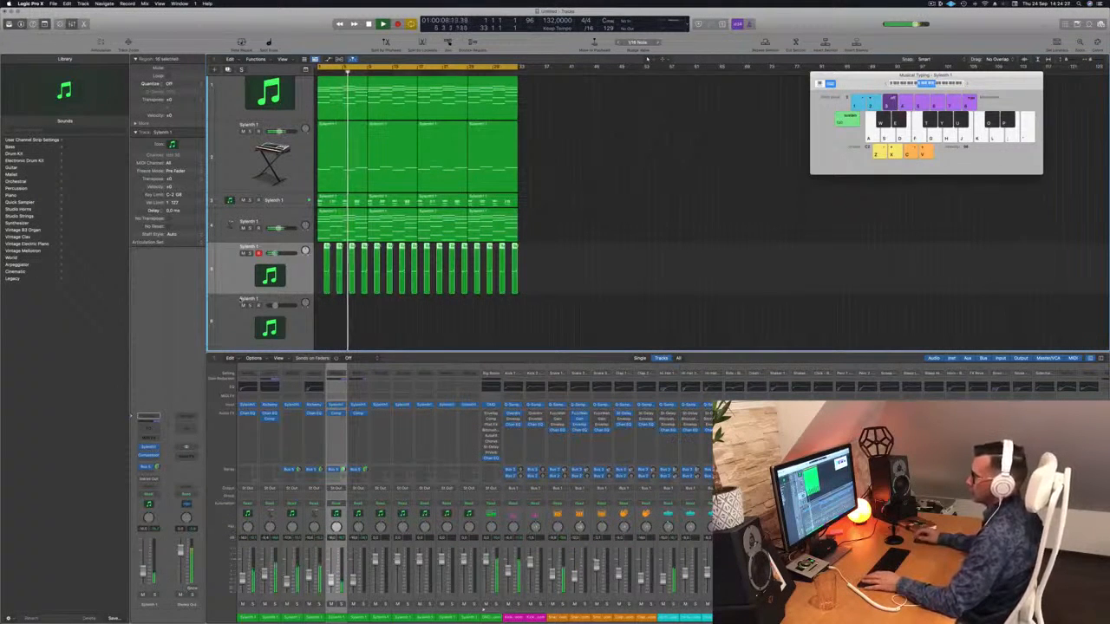
scroll(567, 206, up, 1)
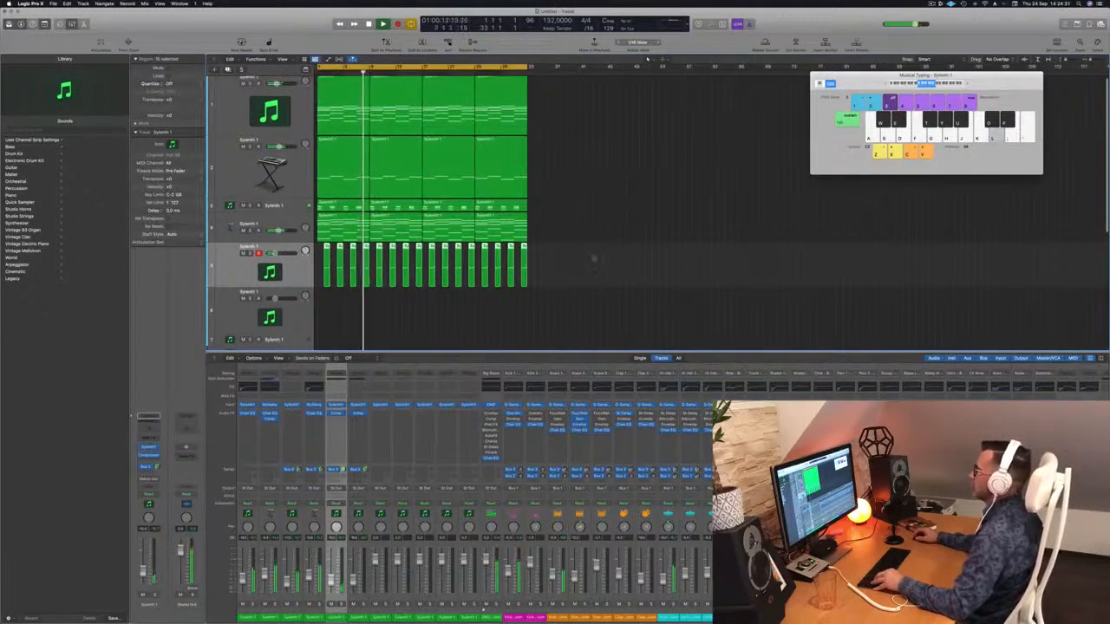
scroll(596, 233, up, 1)
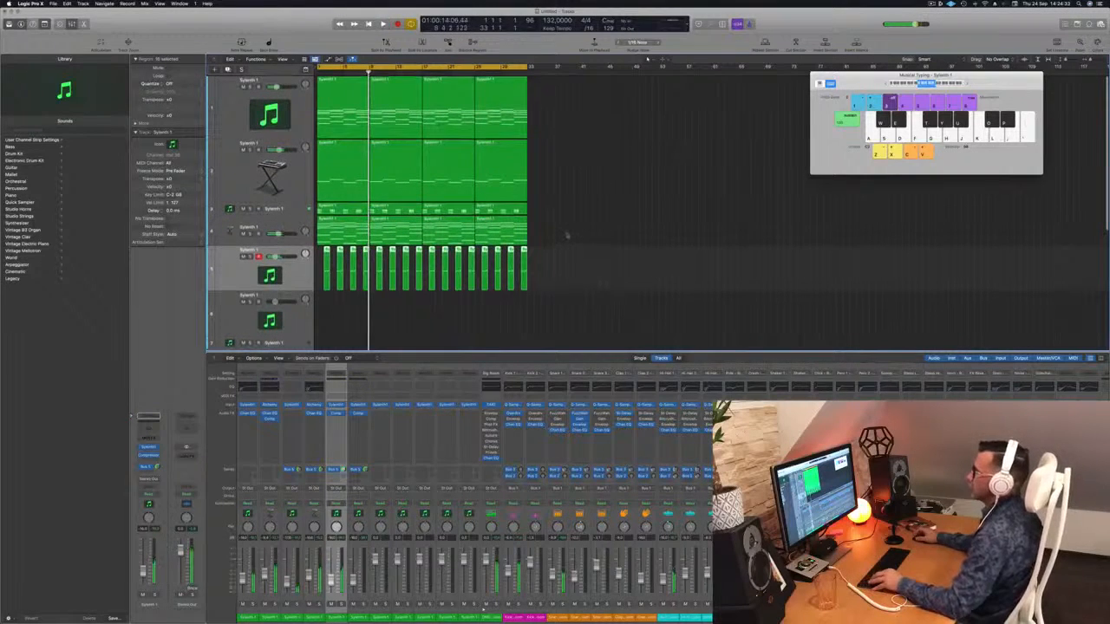
scroll(574, 236, up, 1)
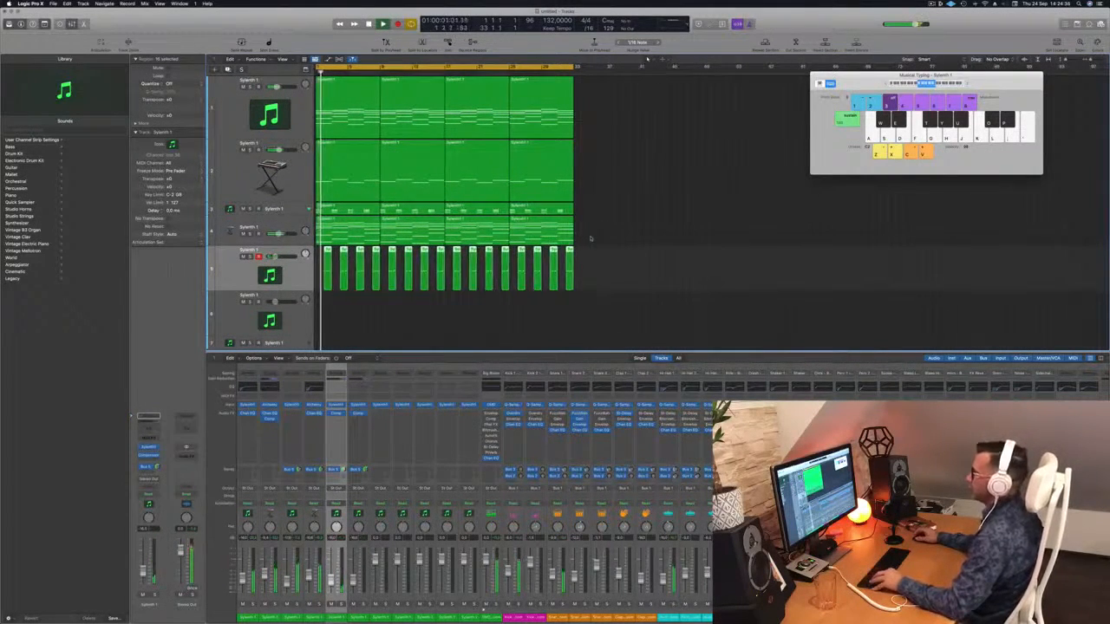
scroll(589, 238, down, 1)
scroll(588, 238, up, 1)
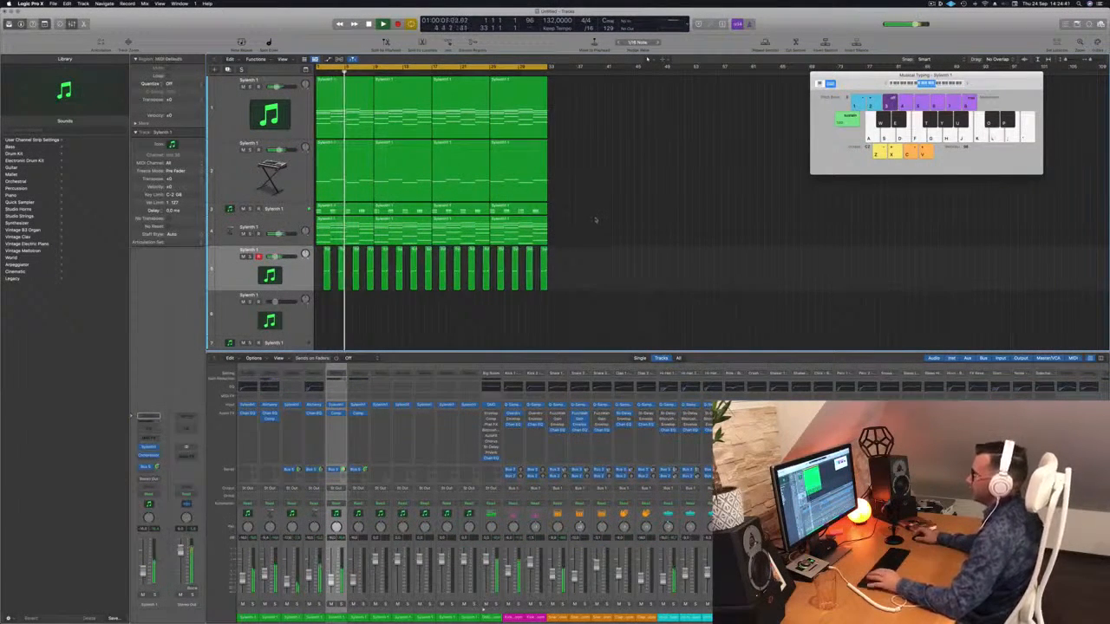
scroll(596, 220, down, 2)
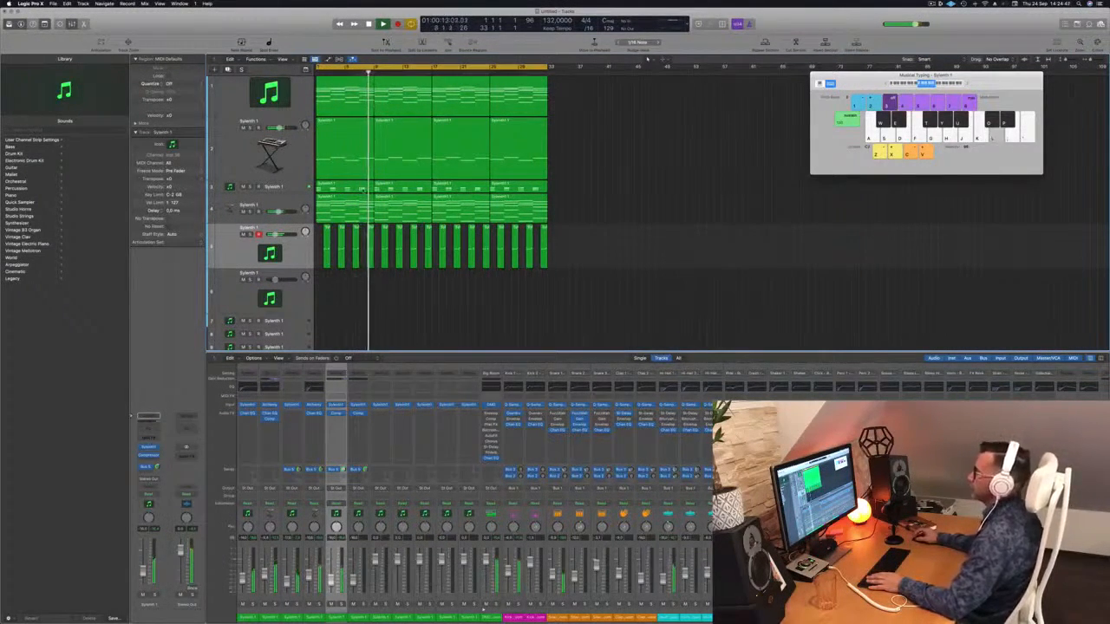
Step: Play the arrangement with the third track selected and check that track's Sylenth1 preset
click(287, 185)
key(space)
key(space)
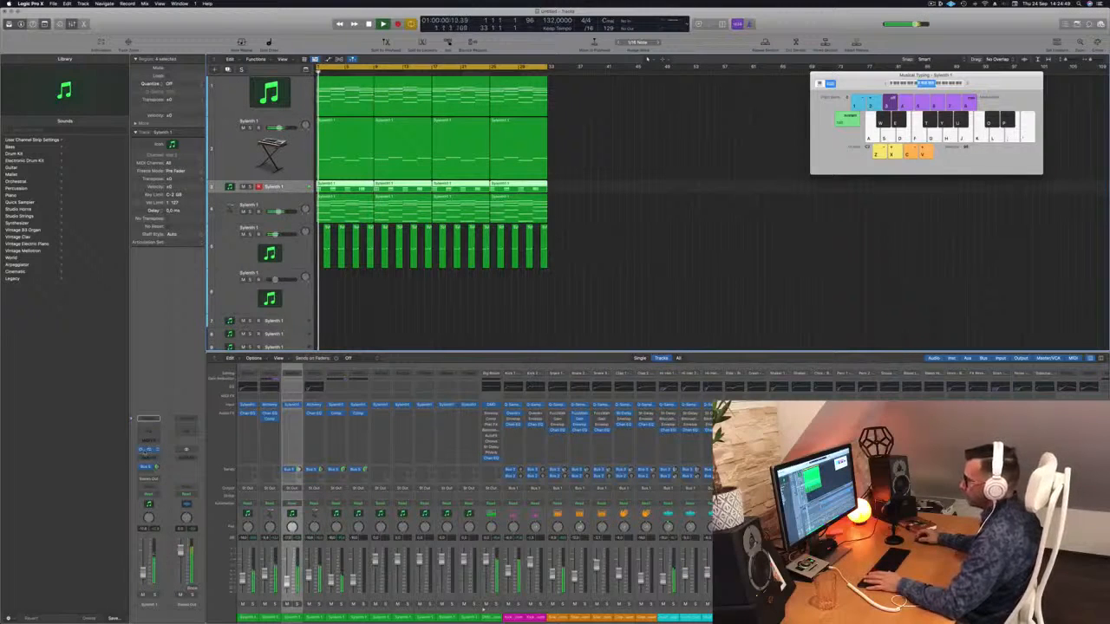
click(148, 450)
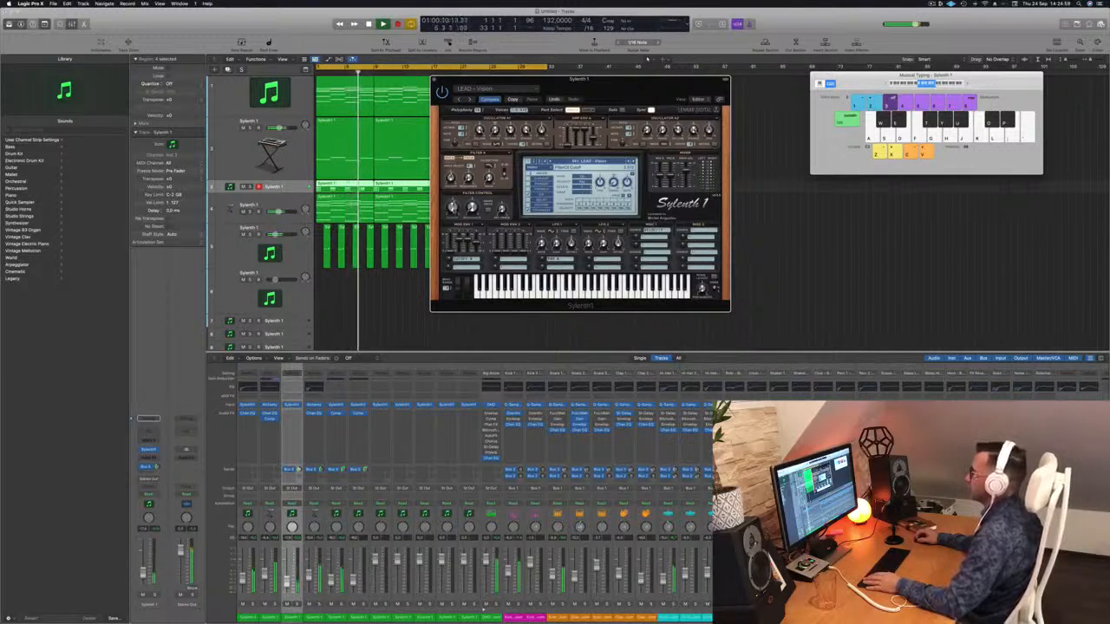
drag(568, 78, 480, 78)
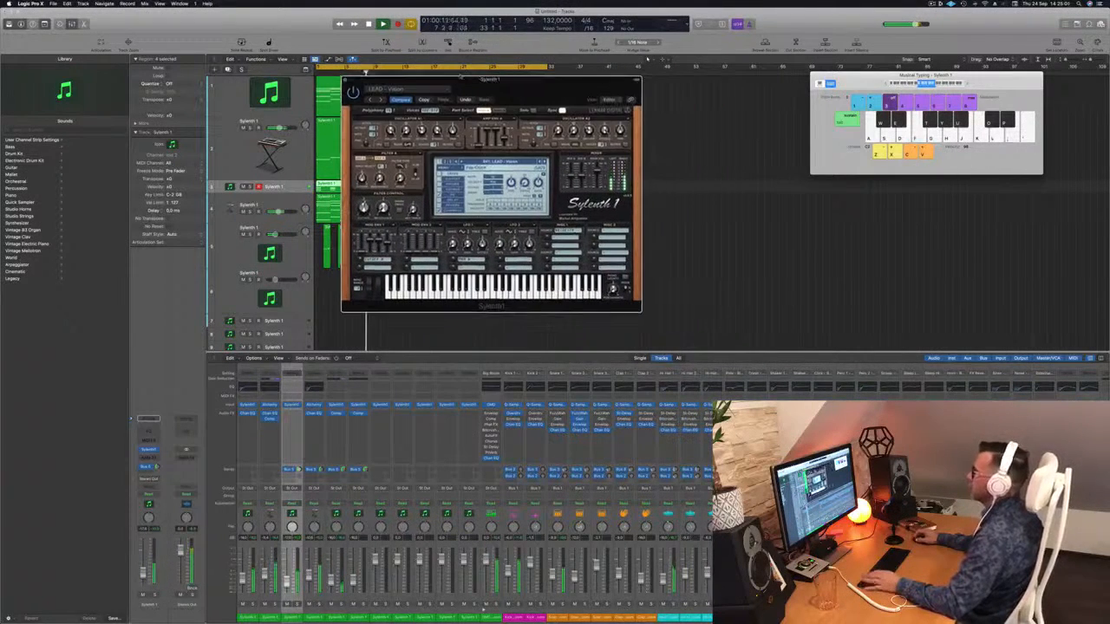
key(space)
key(super+w)
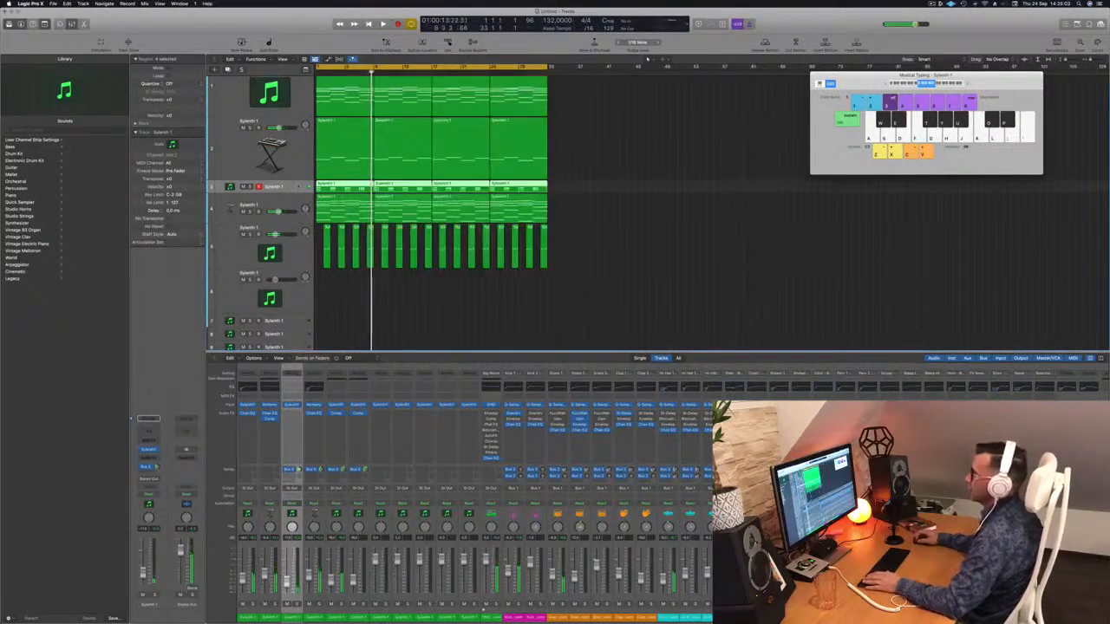
Step: Duplicate the third Sylenth1 track and copy the first chord region of the first track onto the duplicate
key(super+d)
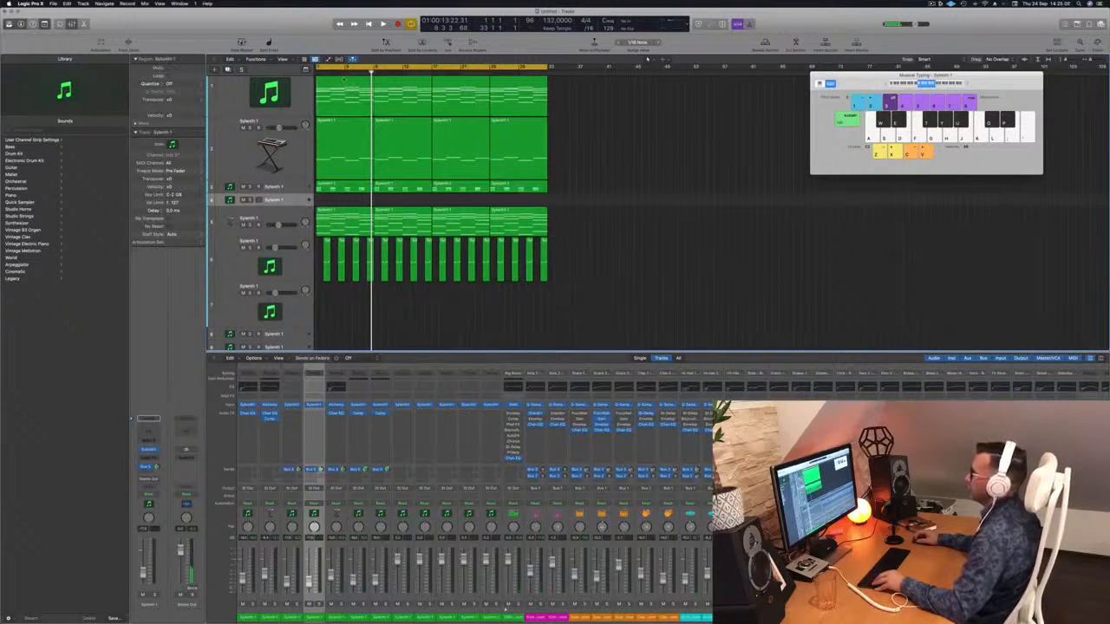
drag(344, 80, 339, 205)
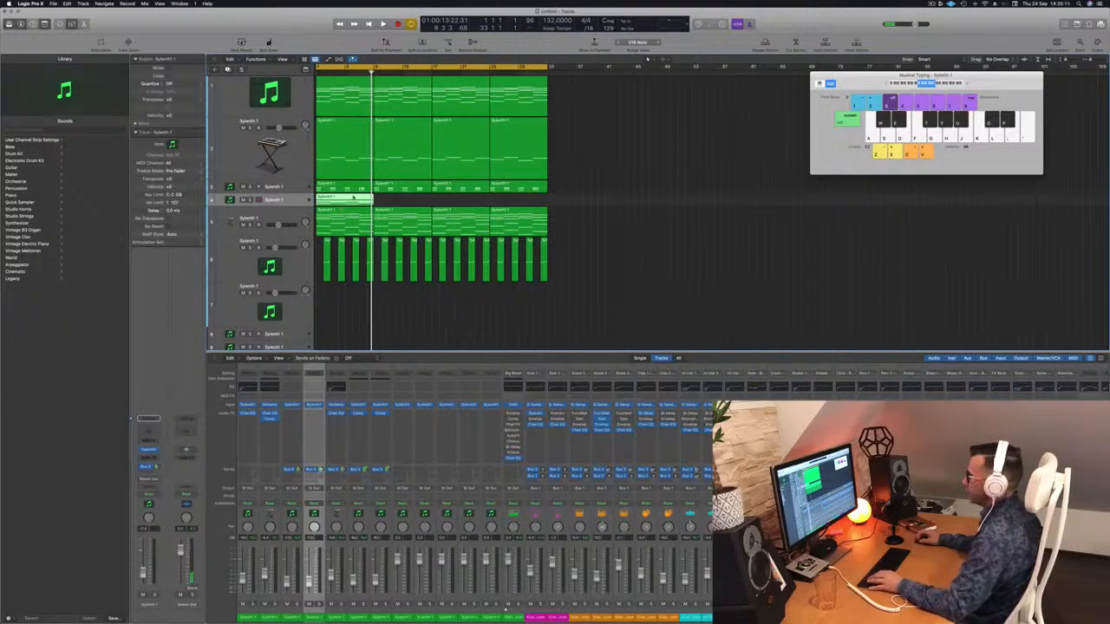
Step: Delete the upper chord notes in the copied region, keeping only the lowest note of each of the four chords
double_click(353, 198)
scroll(468, 577, down, 2)
scroll(414, 546, down, 2)
scroll(413, 545, up, 1)
drag(383, 517, 661, 586)
key(Delete)
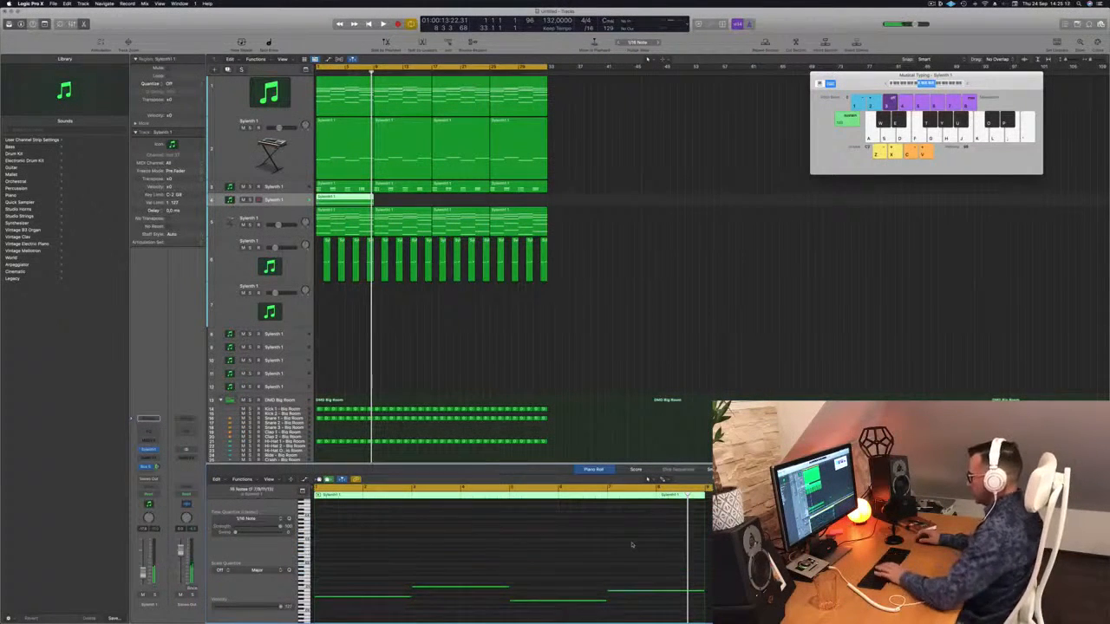
scroll(379, 572, down, 2)
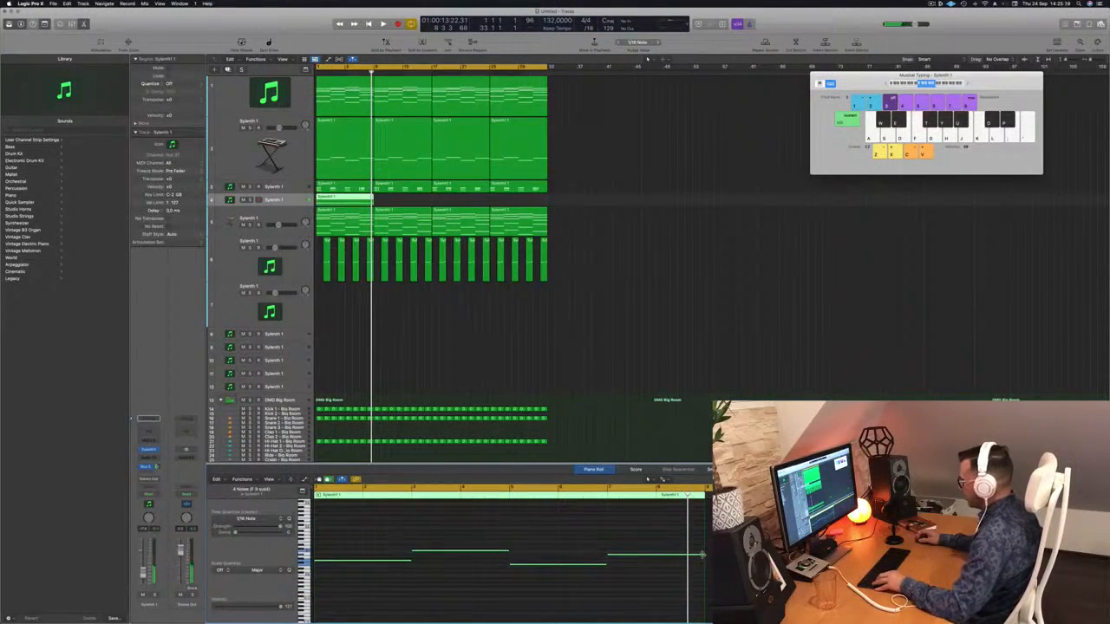
Step: Shorten the four remaining notes to brief hits at their start positions and play the region
drag(677, 558, 613, 561)
key(space)
key(super+Right)
key(space)
key(space)
key(super+Right)
scroll(347, 560, left, 2)
key(space)
key(space)
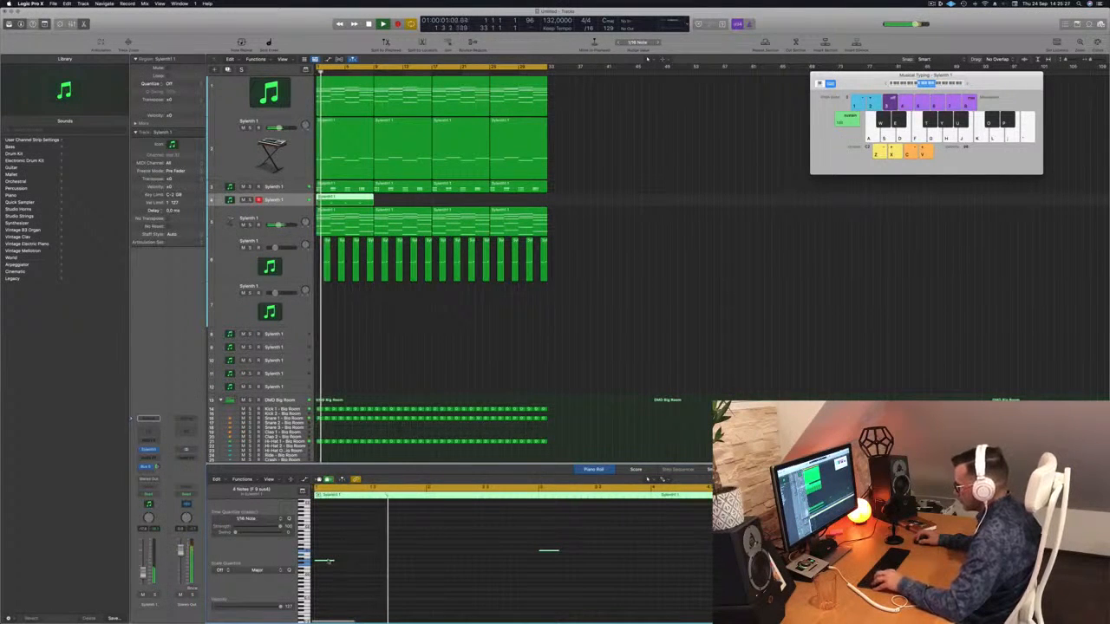
Step: Copy the short notes back to back until each chord has four repeated notes, checking the pattern in playback
drag(330, 561, 348, 563)
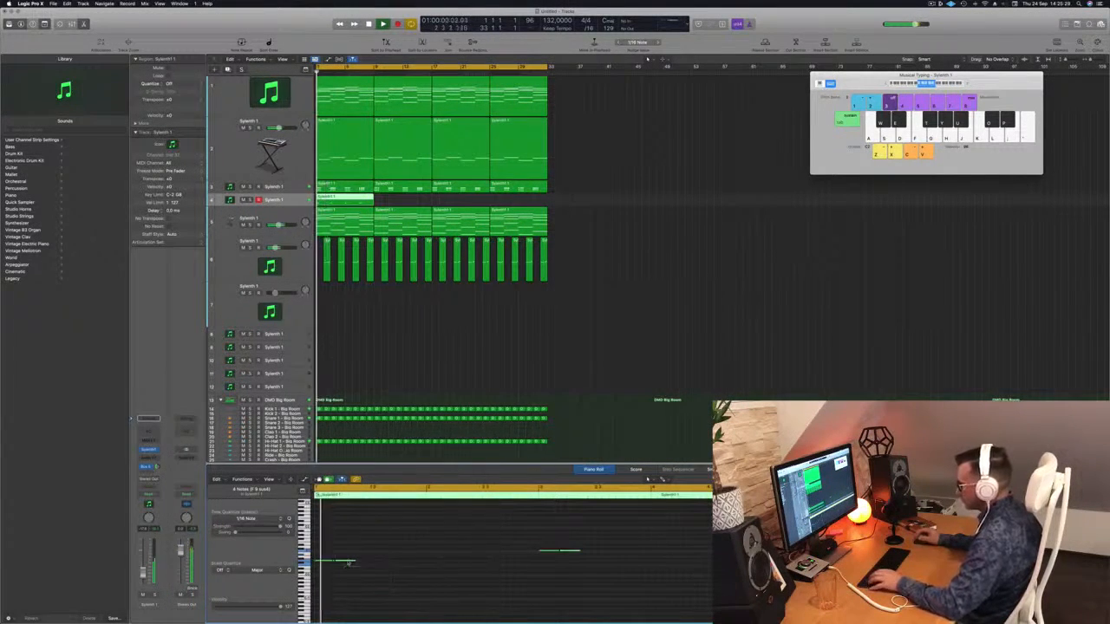
click(412, 569)
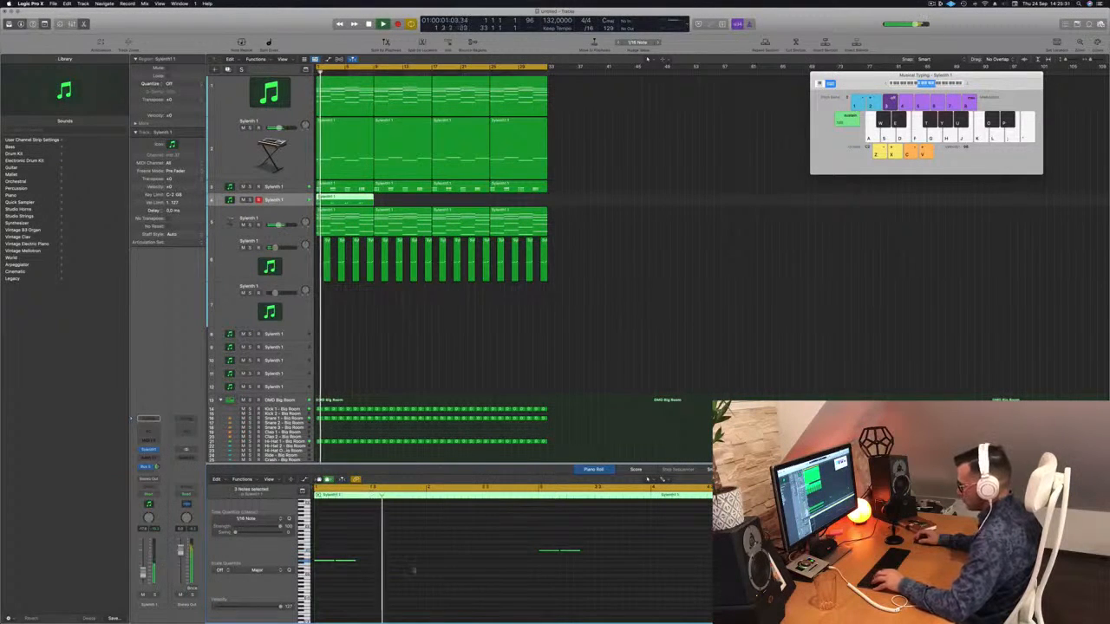
key(space)
drag(330, 562, 368, 564)
key(space)
scroll(413, 566, down, 1)
key(space)
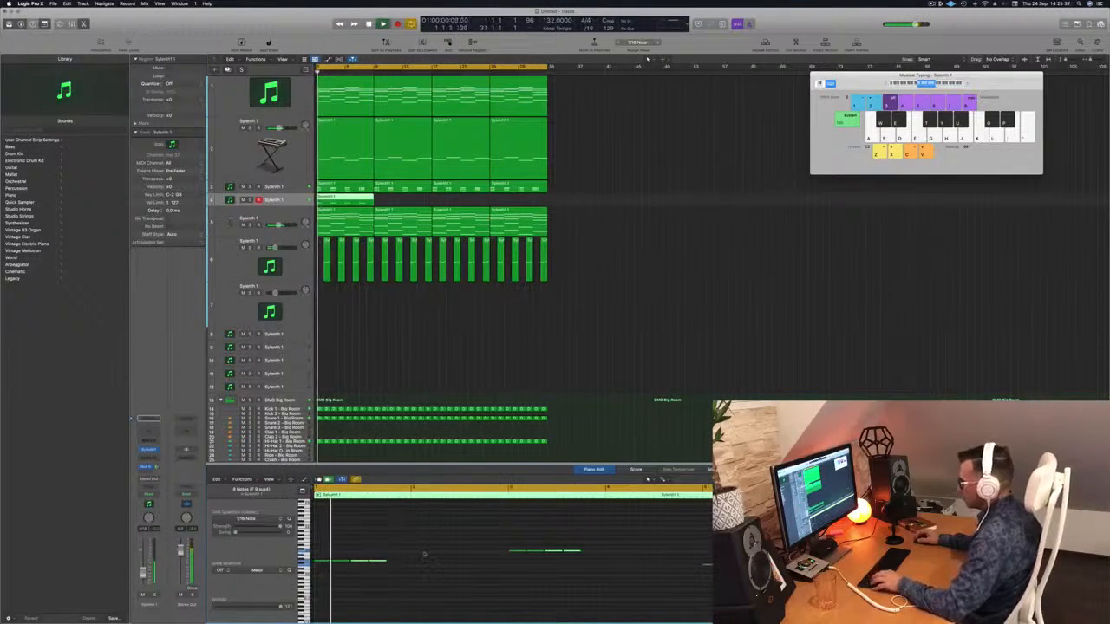
key(space)
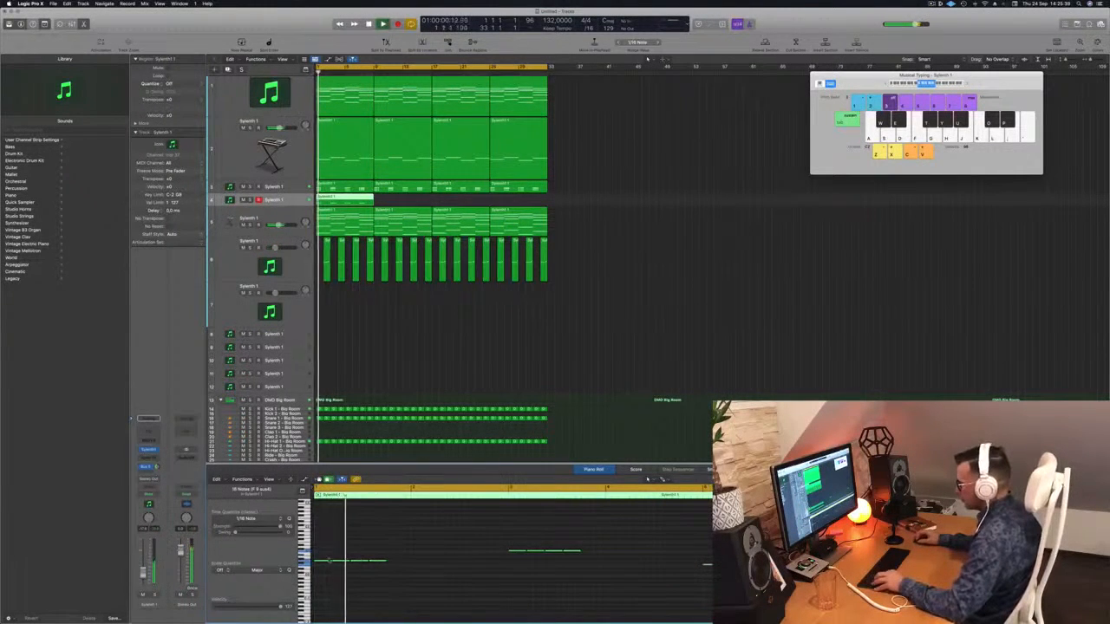
Step: Copy the four-note groups directly behind themselves to get eight repeated notes per chord, and replay from the start
drag(334, 562, 398, 563)
key(space)
scroll(400, 561, down, 1)
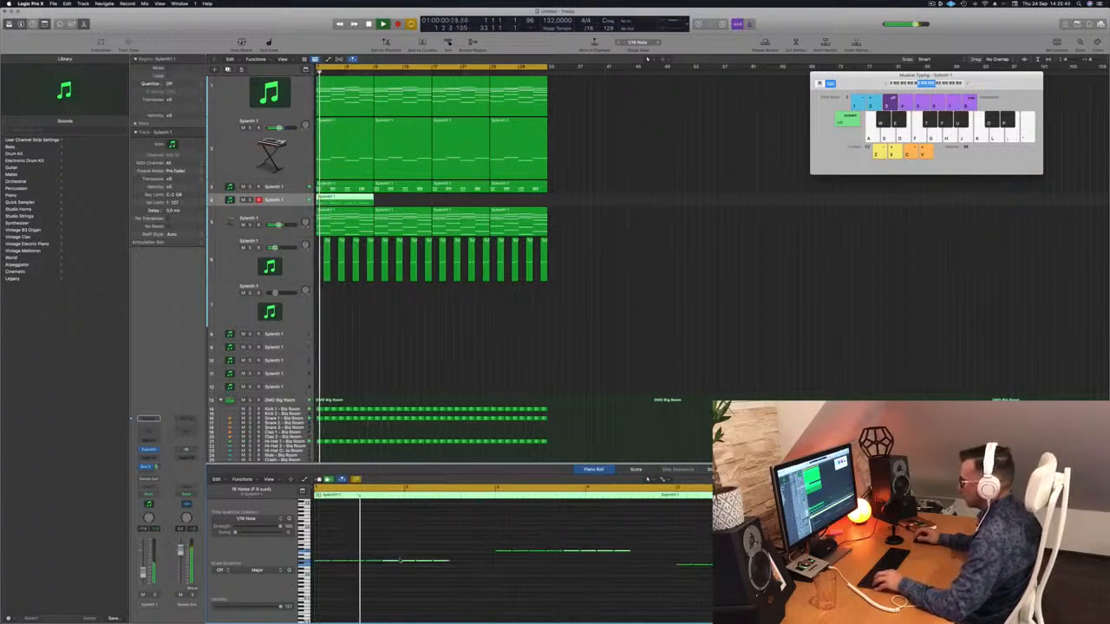
key(Return)
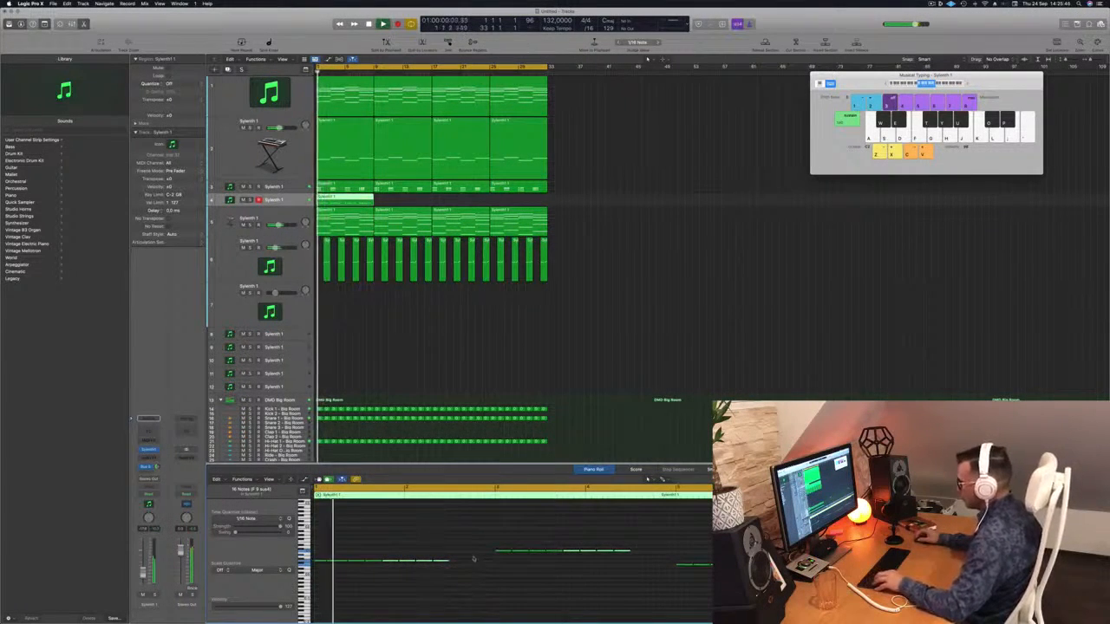
key(Return)
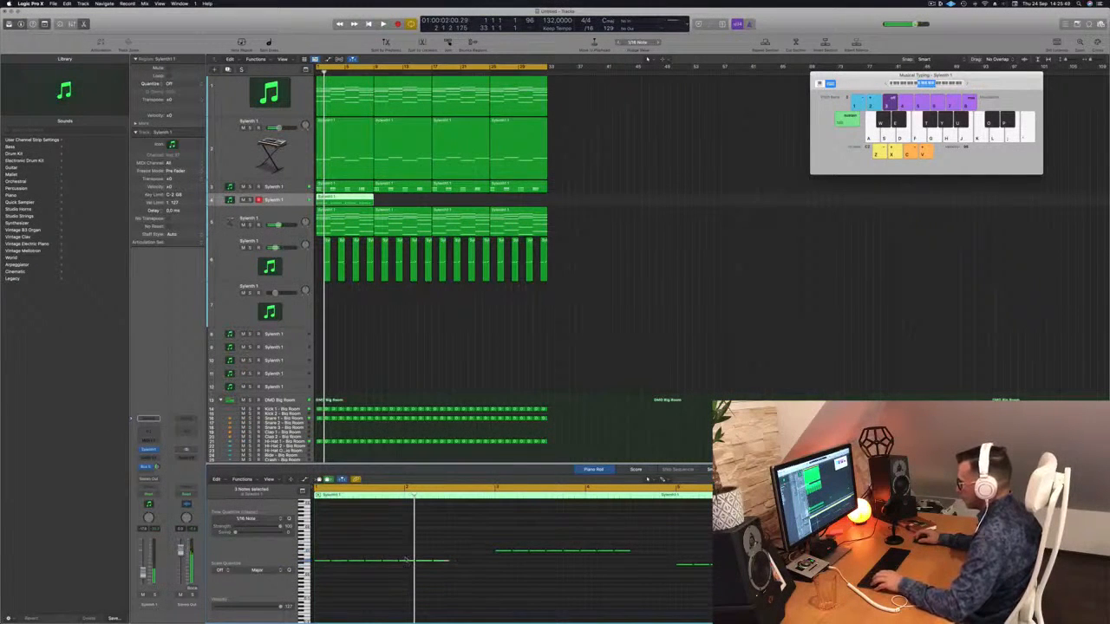
Step: Try to fill each chord's full length by copying all the repeated notes further along, and play the result
click(337, 561)
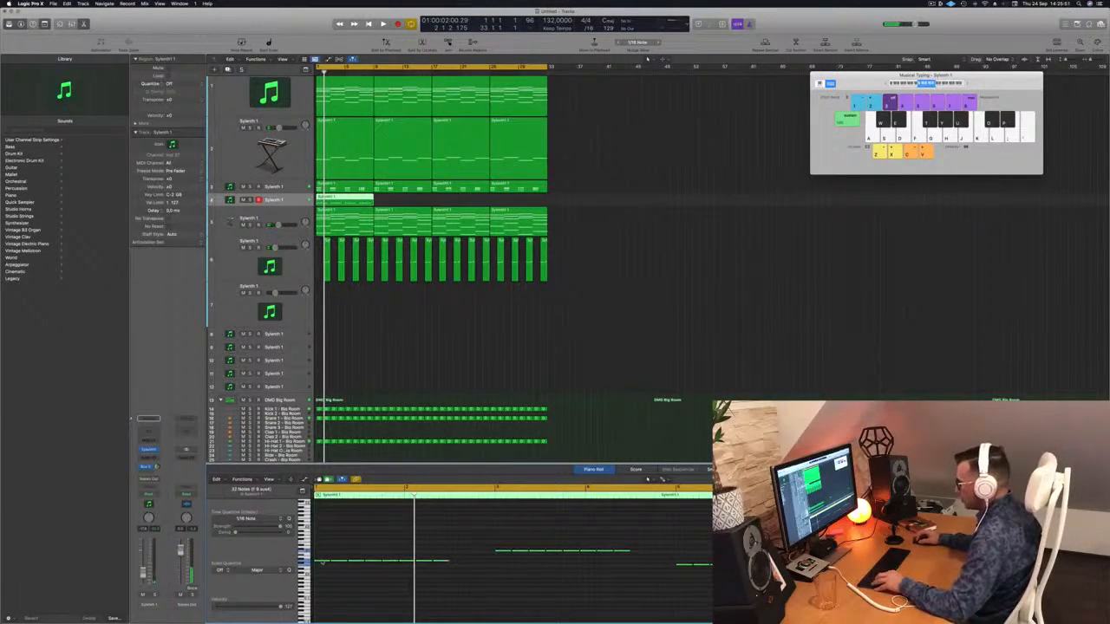
drag(334, 562, 371, 568)
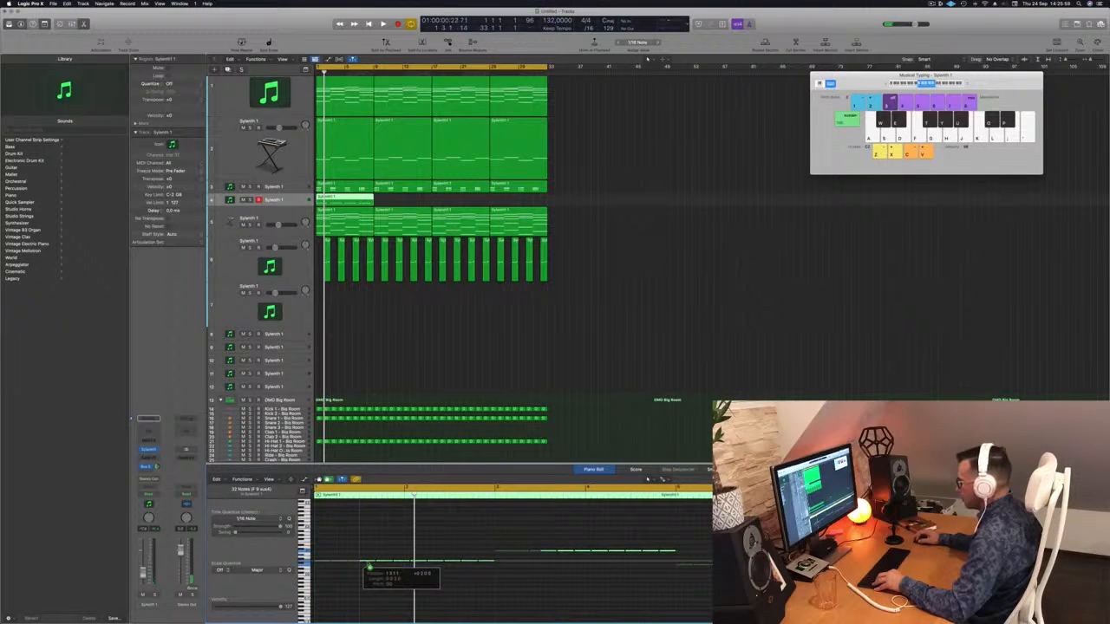
drag(368, 567, 362, 568)
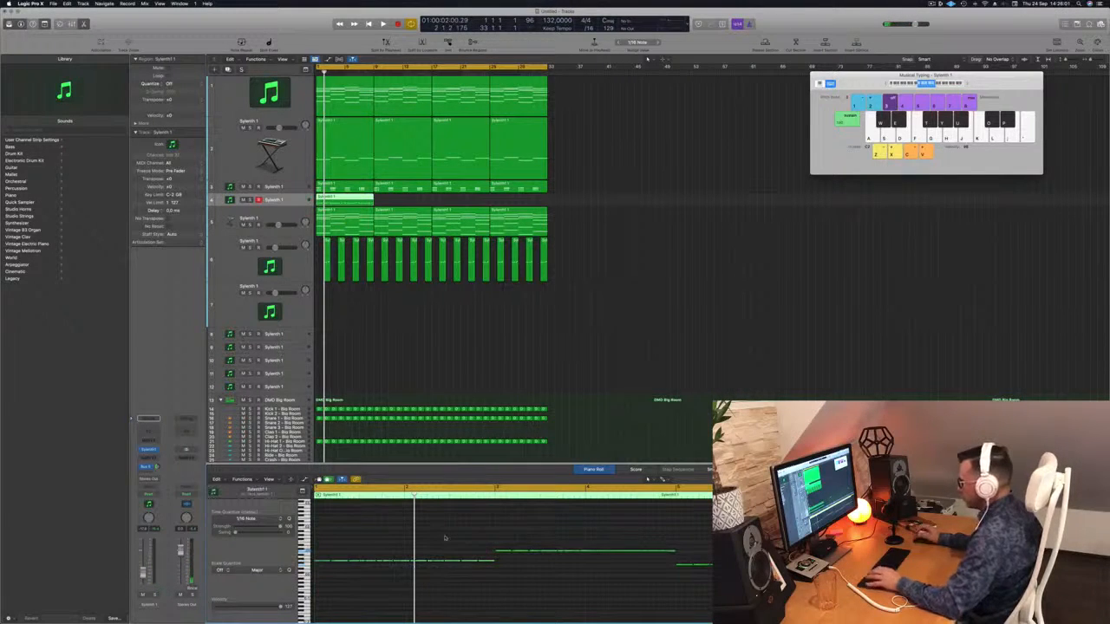
key(space)
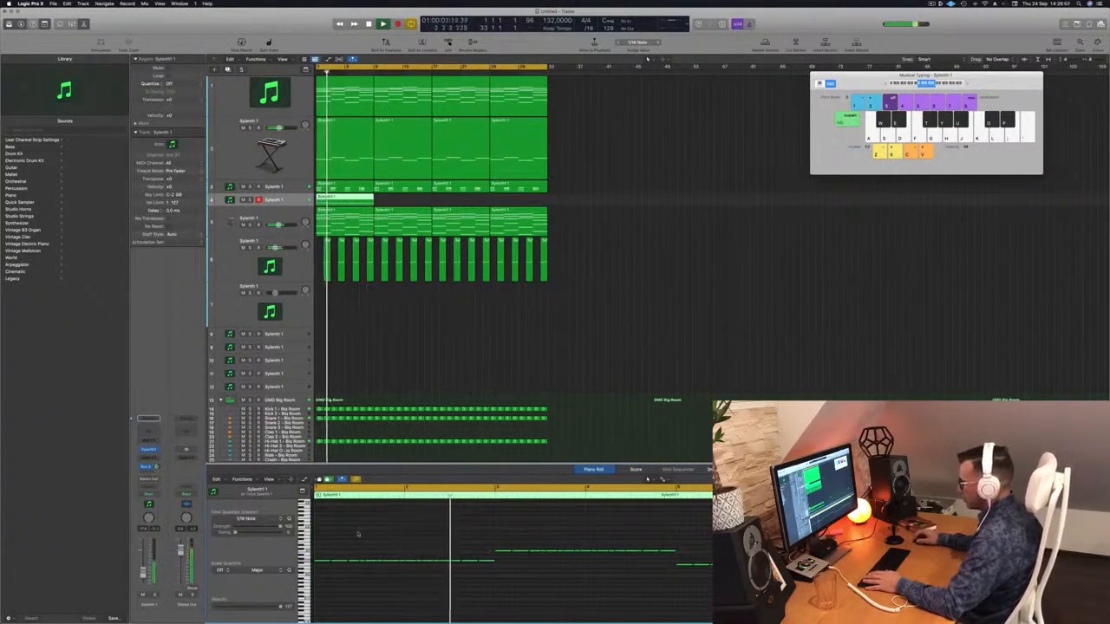
key(space)
Step: Extend each chord's repeated notes with two more copies and repeat the region along the fourth track up to bar 33
drag(419, 565, 458, 565)
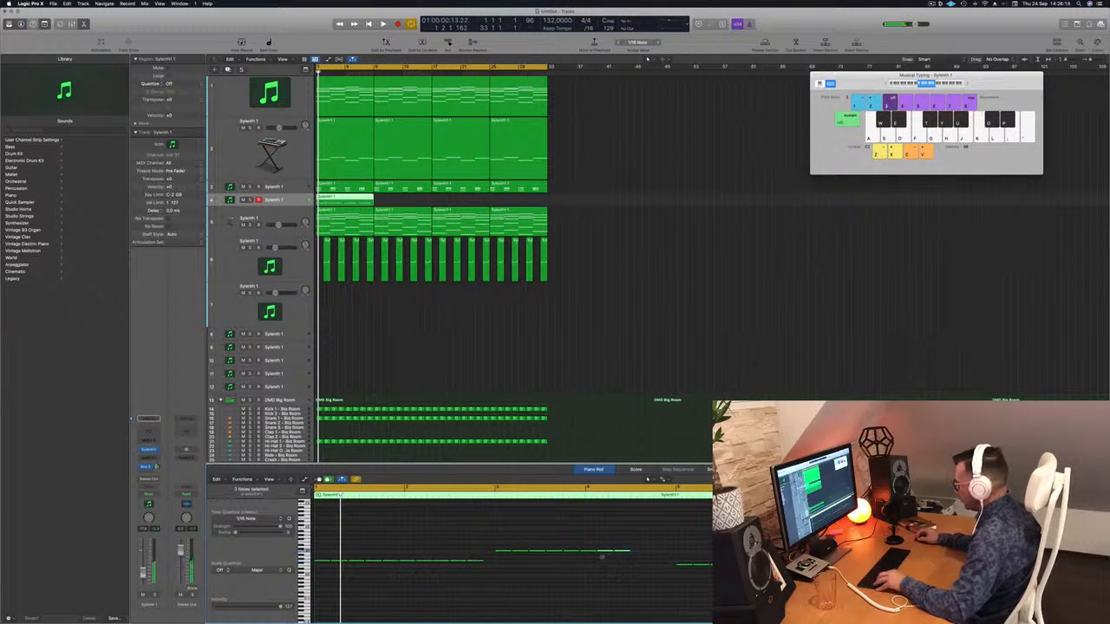
drag(604, 553, 642, 555)
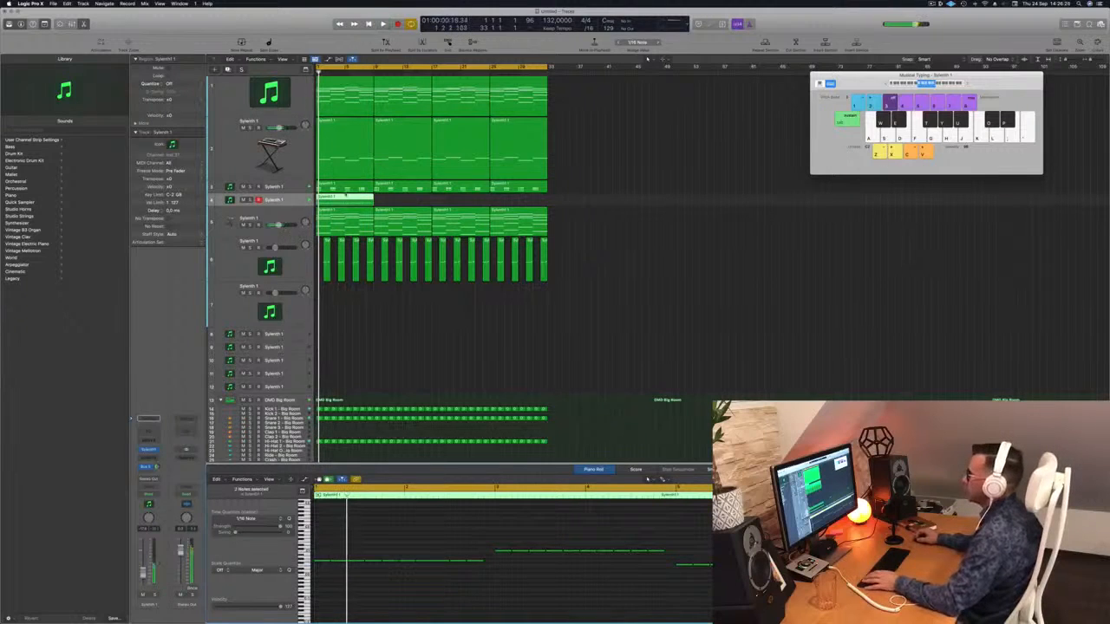
drag(342, 198, 475, 201)
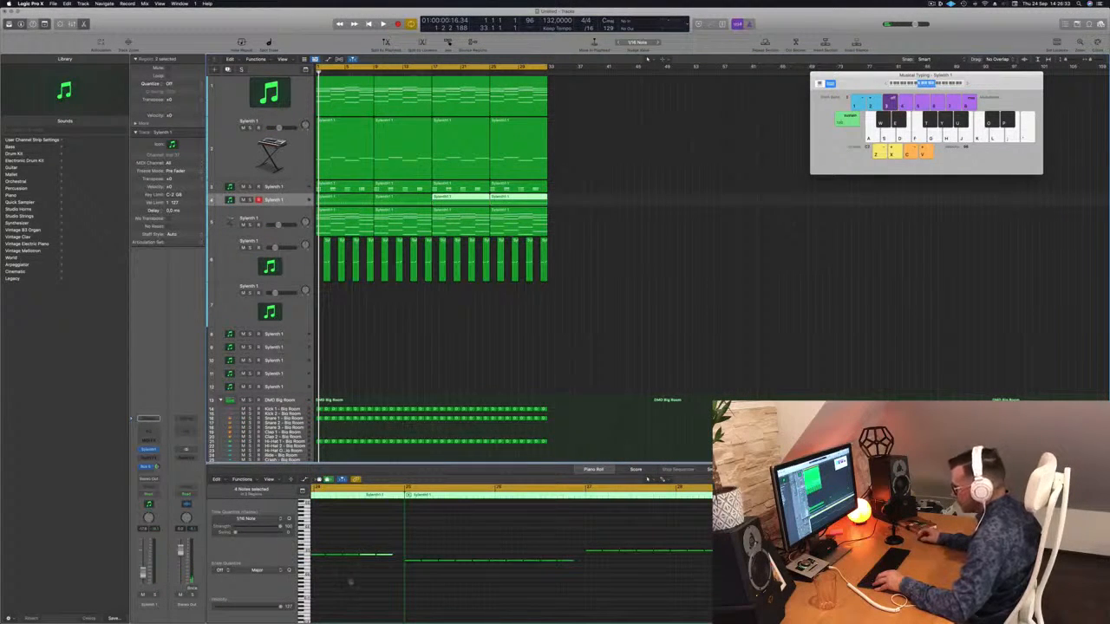
key(space)
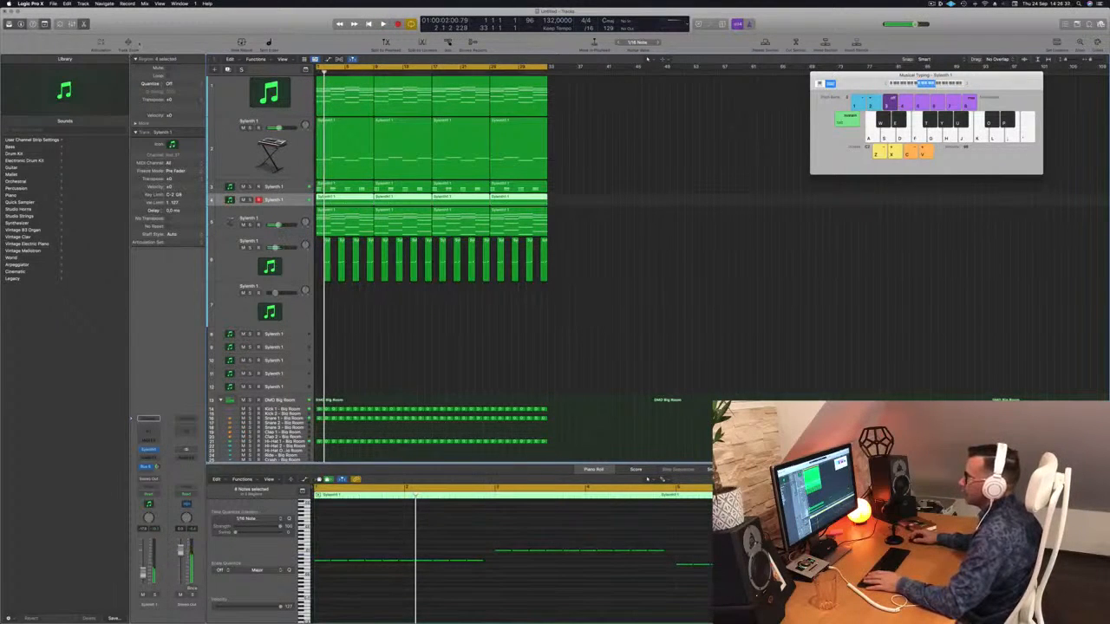
Step: Increase the fourth track's height and transpose all its repeated notes up an octave during playback
drag(287, 206, 287, 289)
key(space)
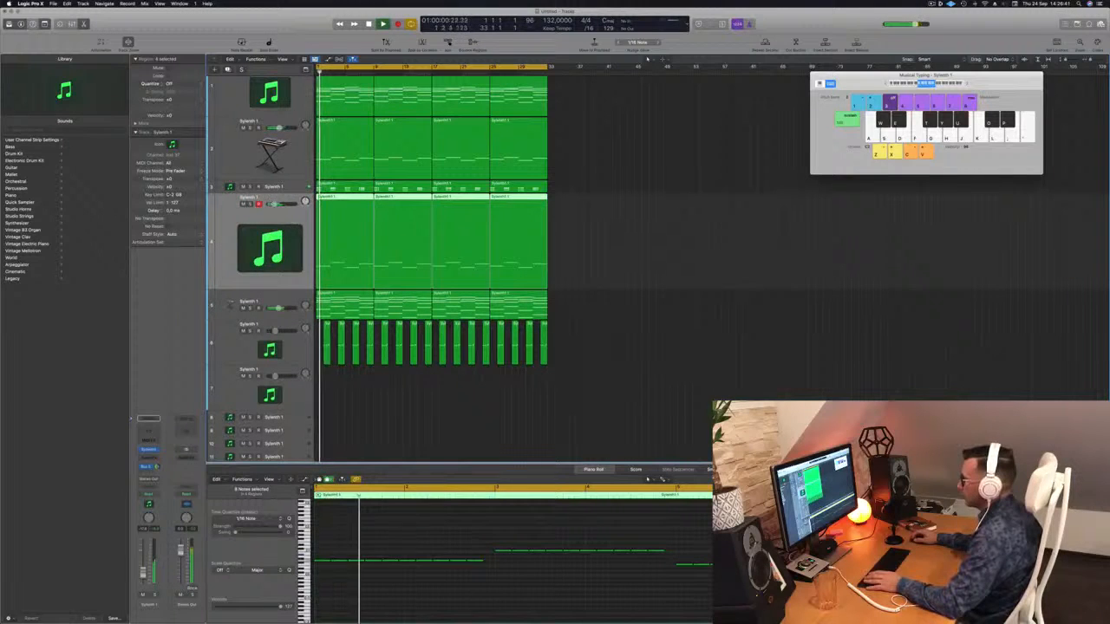
key(Return)
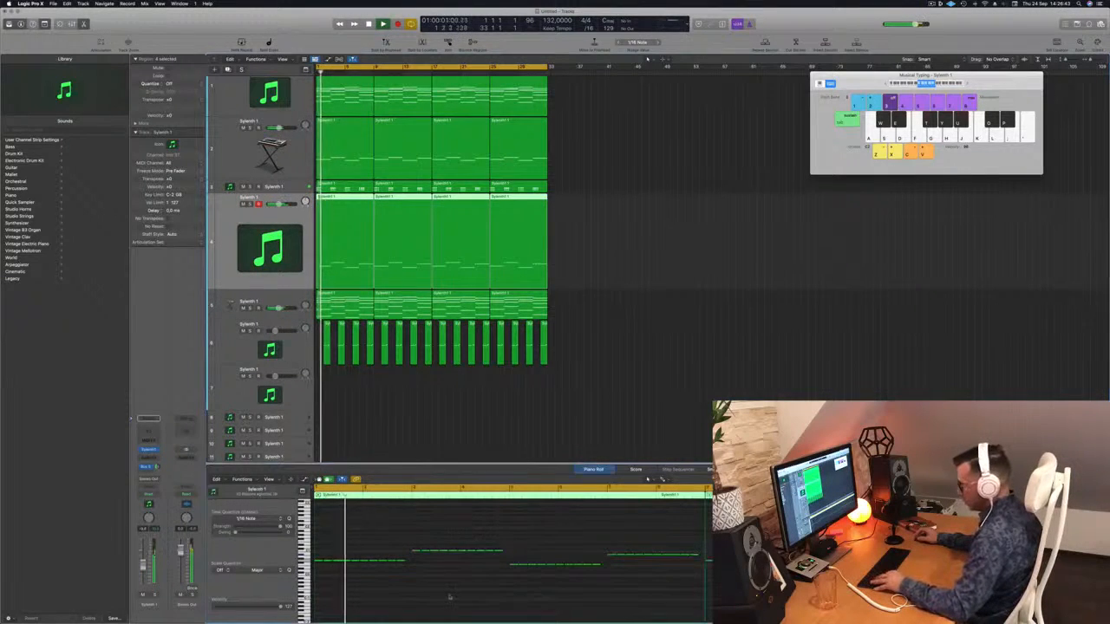
key(Return)
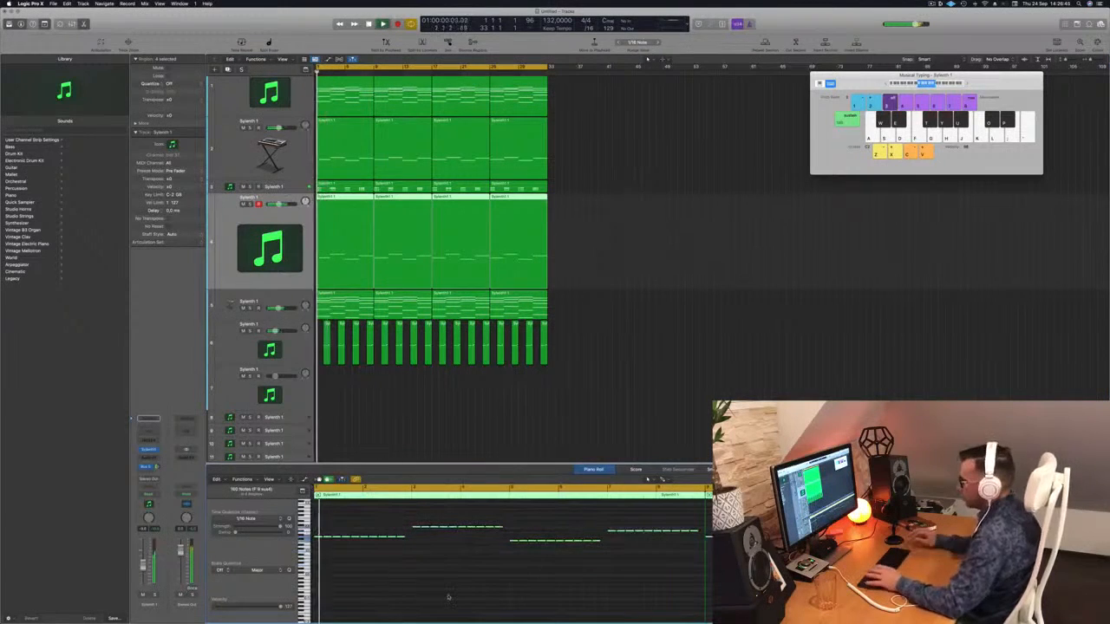
Step: Replace the fourth track's Sylenth1 lead sound with one of the first bass presets, and play the arrangement from the start
key(Return)
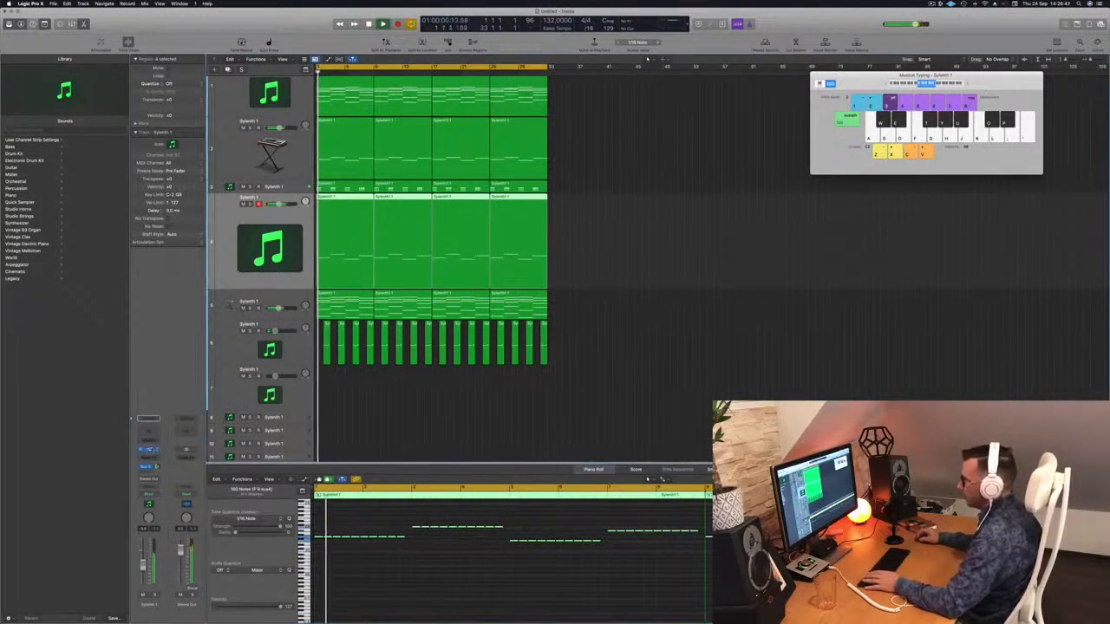
key(v)
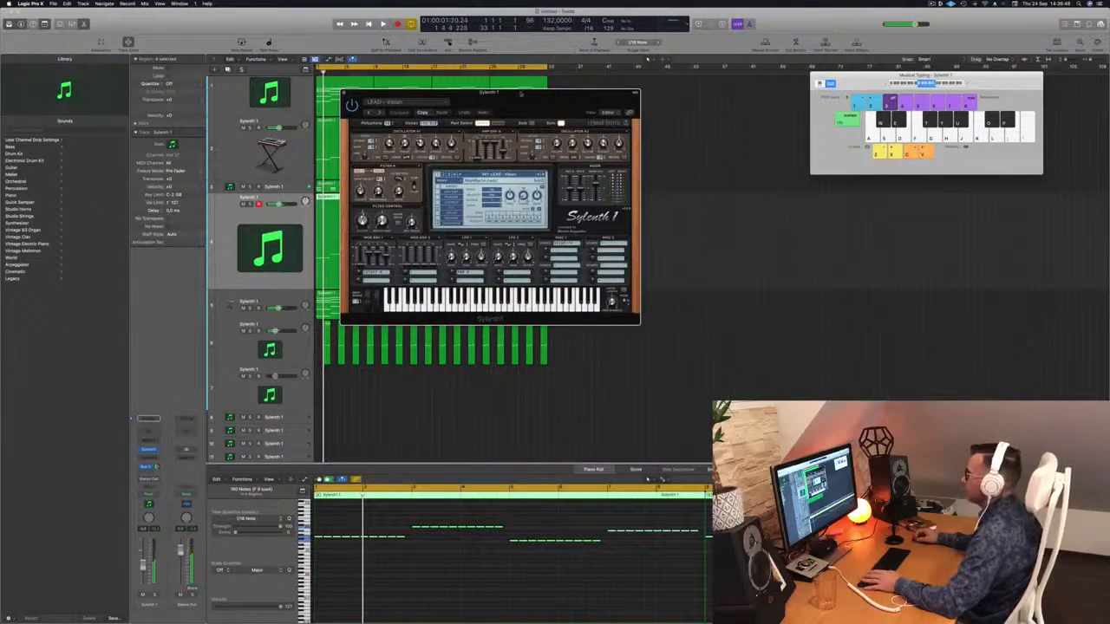
click(604, 178)
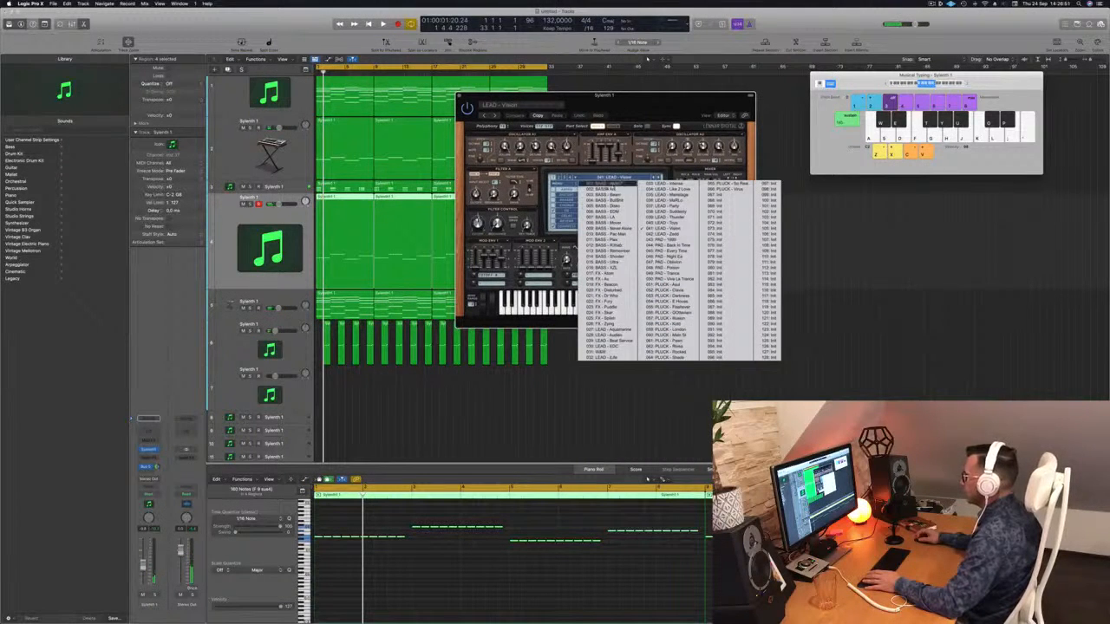
click(607, 244)
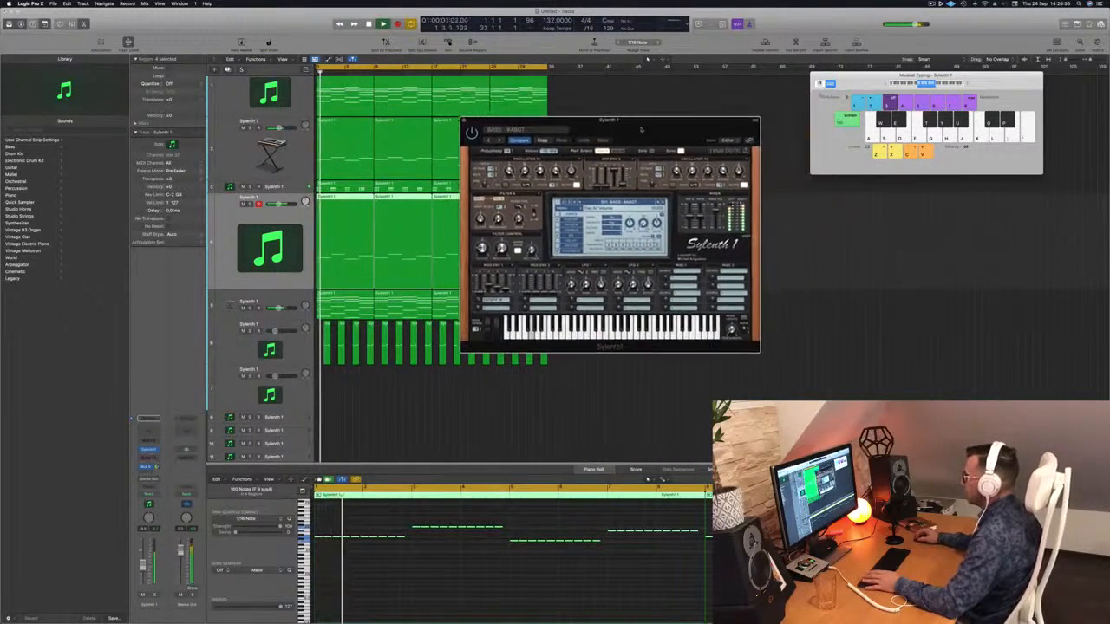
key(space)
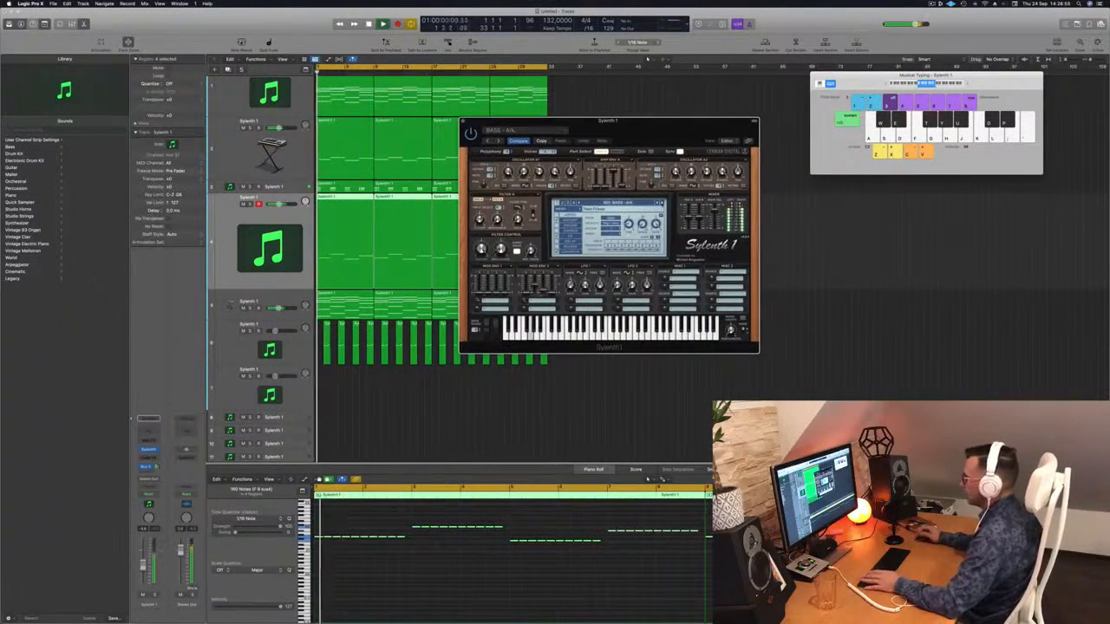
drag(685, 138, 749, 138)
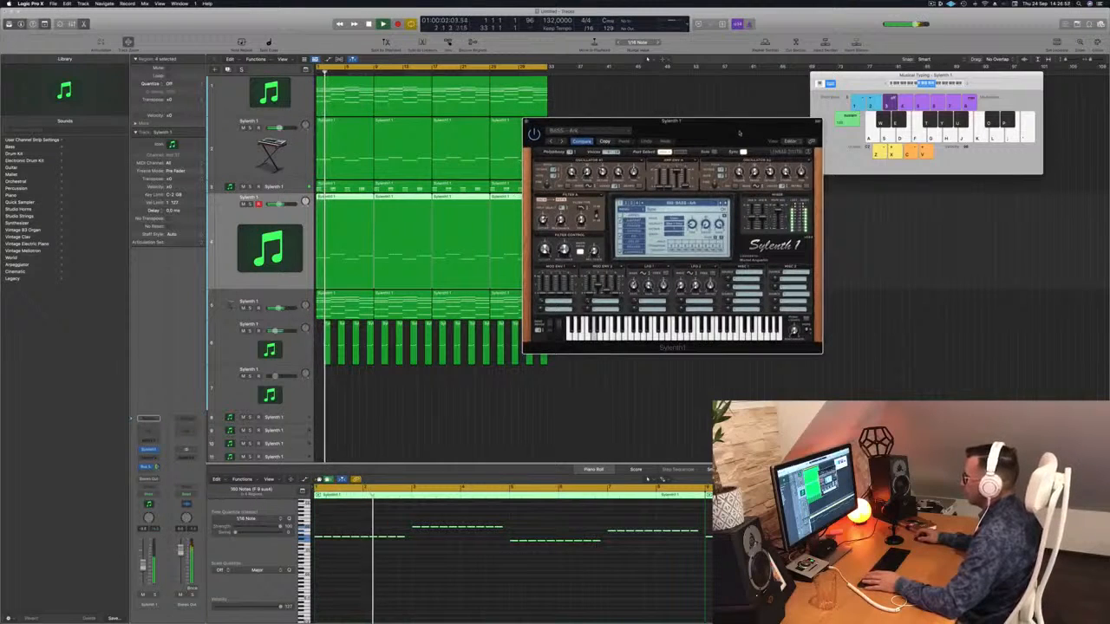
Step: Transpose all repeated notes on the fourth track up another octave and replay from the start
click(446, 610)
key(space)
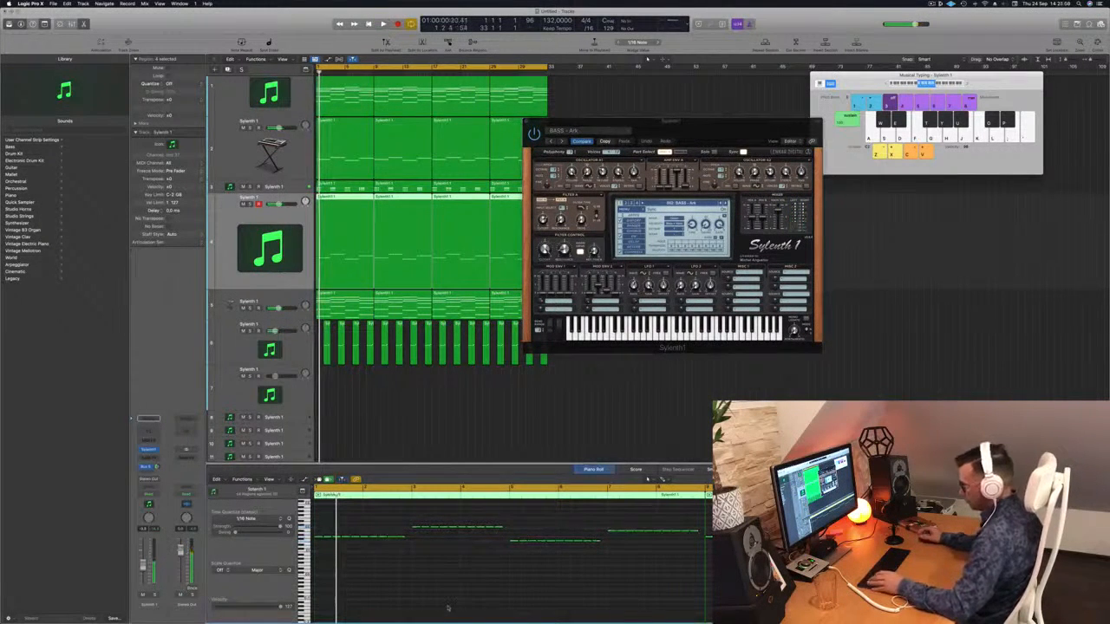
scroll(447, 609, down, 1)
key(space)
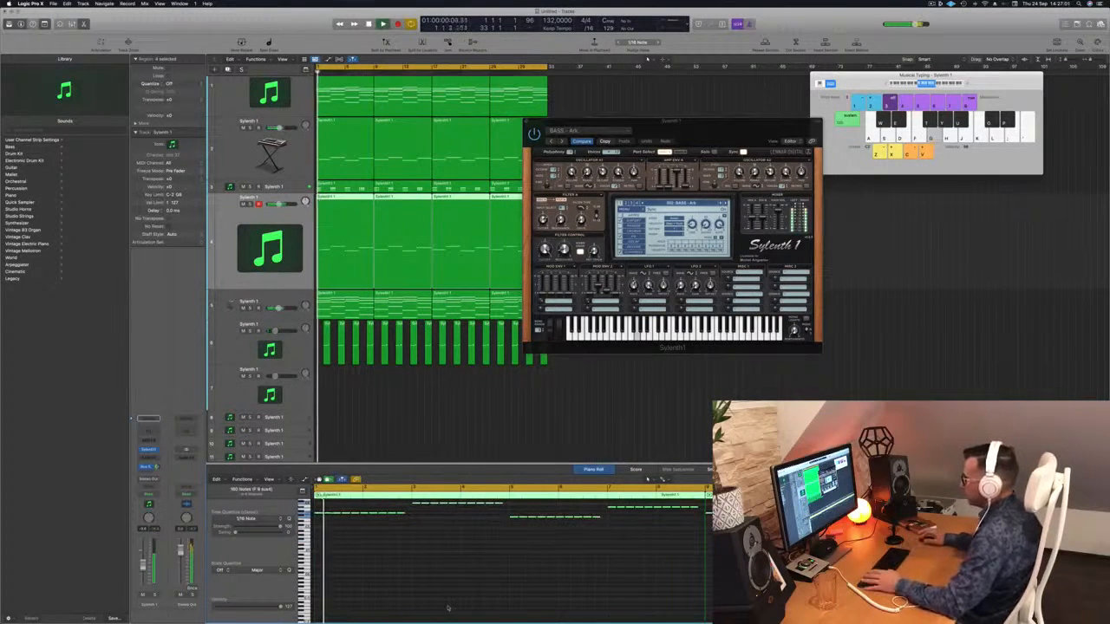
Step: Audition the next Sylenth1 bass presets up to BullShit, both with the fourth track soloed and in the full mix
drag(681, 131, 675, 129)
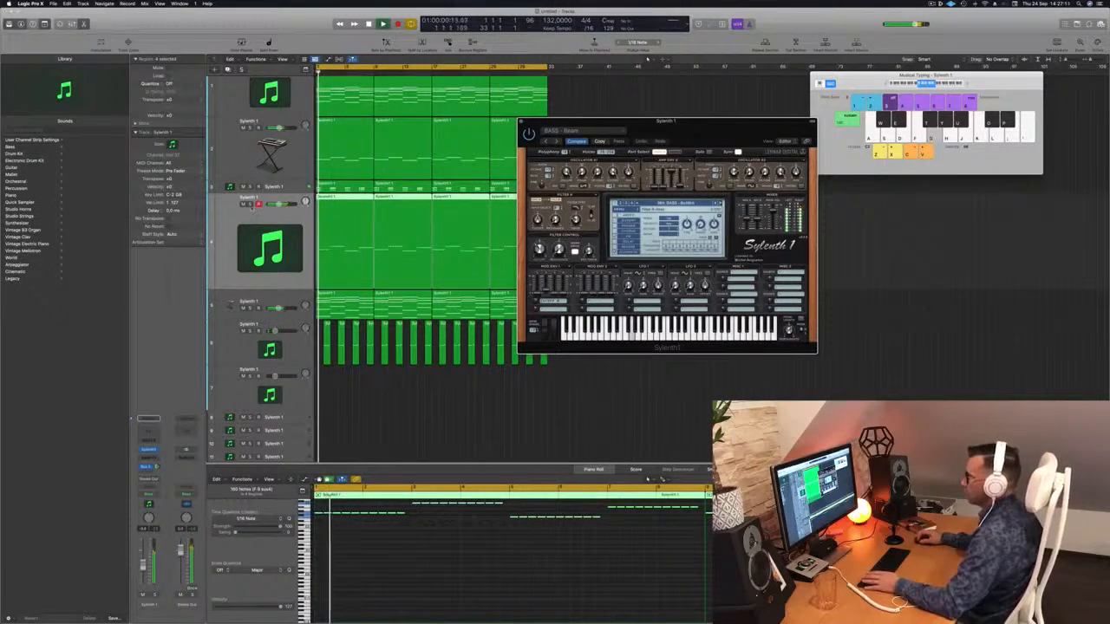
key(s)
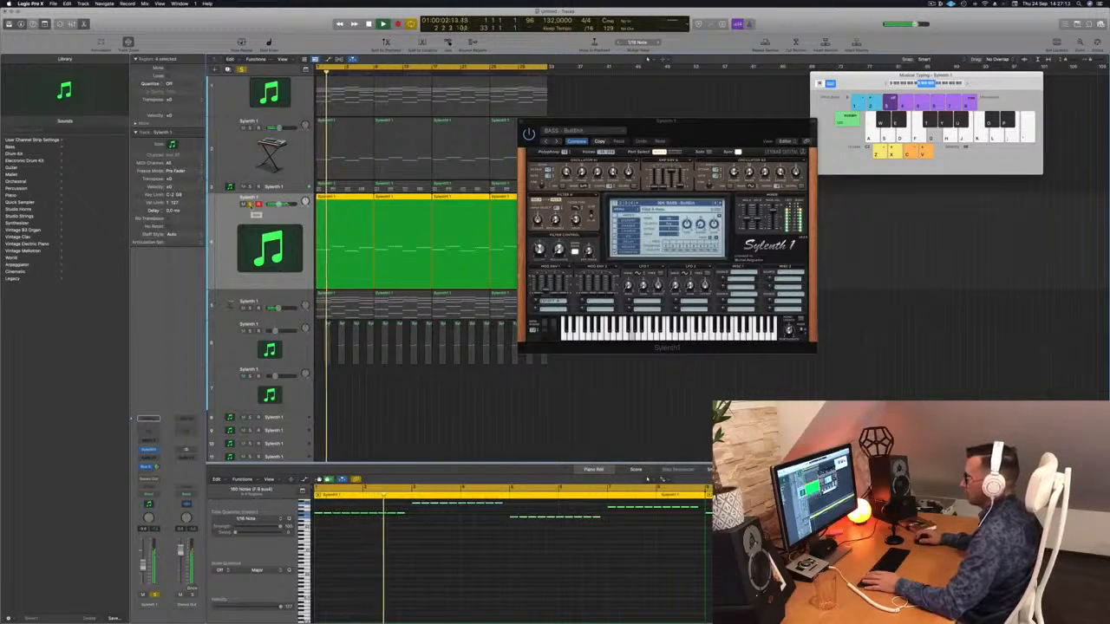
key(s)
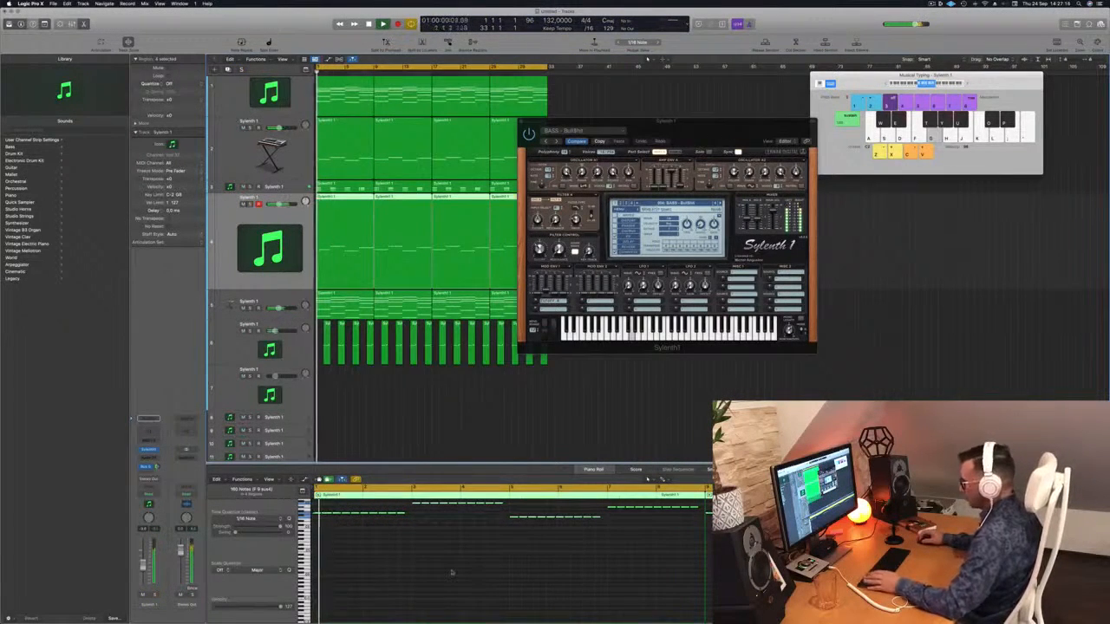
key(super+a)
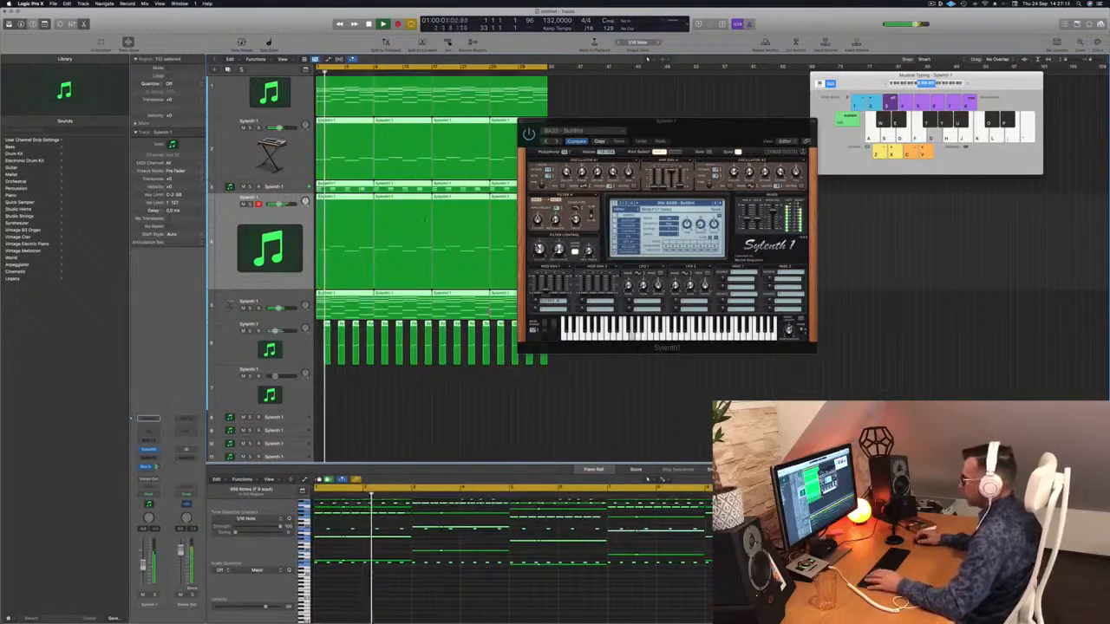
click(286, 237)
key(space)
click(481, 393)
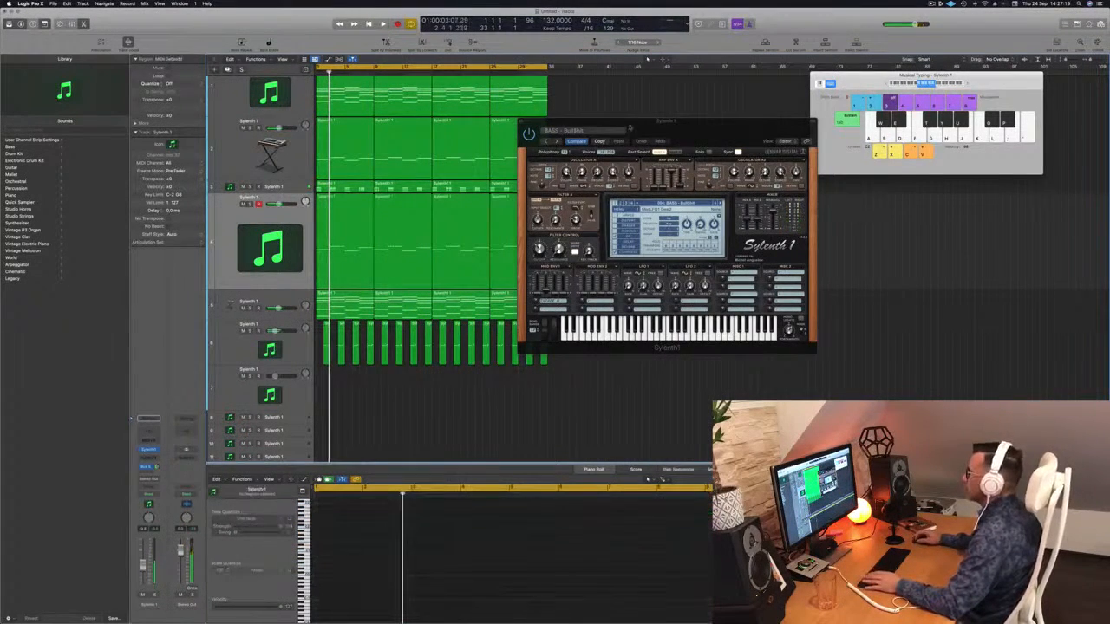
Step: Move the Sylenth1 window clear of the regions, reselect the fourth track's regions with their repeated notes, and resume playback
drag(616, 123, 792, 138)
drag(579, 250, 361, 241)
click(479, 546)
key(super+a)
scroll(405, 512, up, 3)
click(403, 512)
key(space)
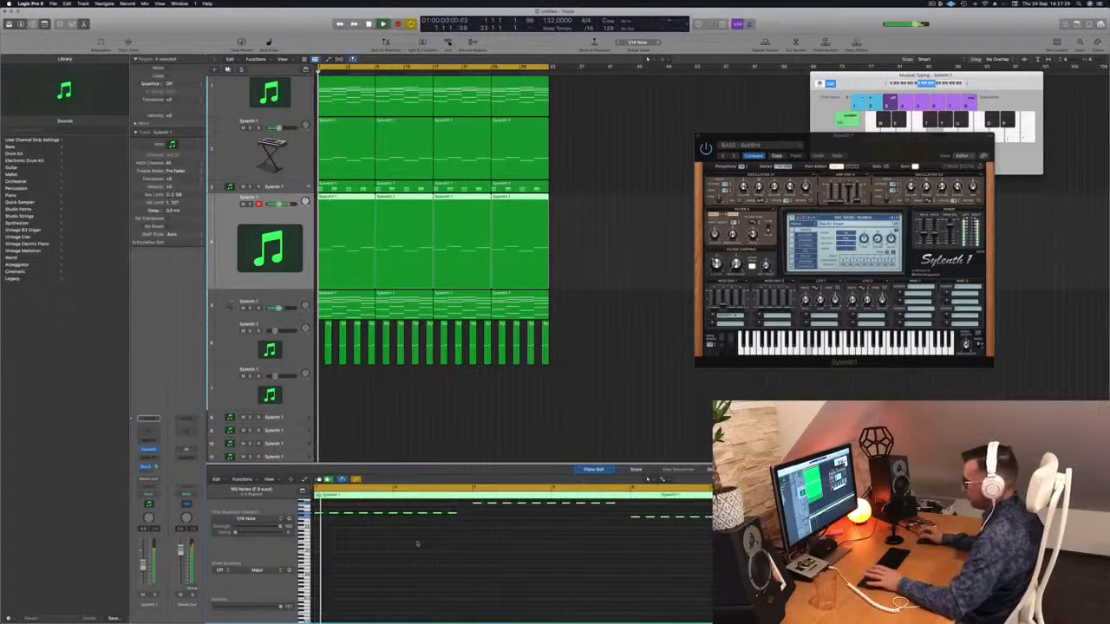
Step: Audition the Sylenth1 bass presets from LA to Plex, both in the full mix and with the fourth track soloed
drag(896, 145, 776, 139)
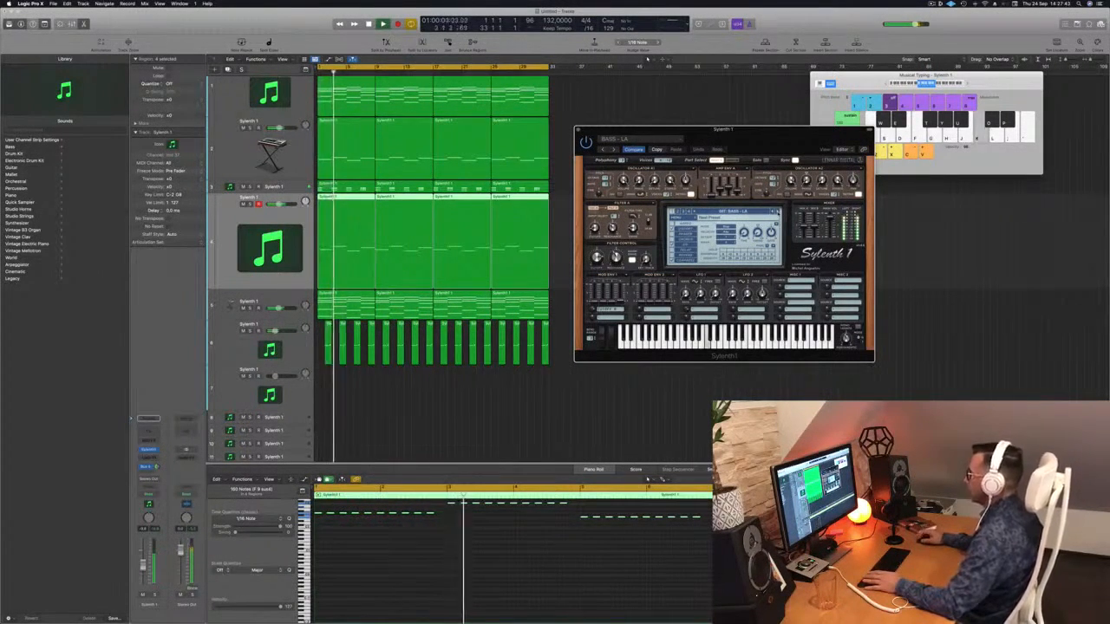
click(778, 212)
key(Return)
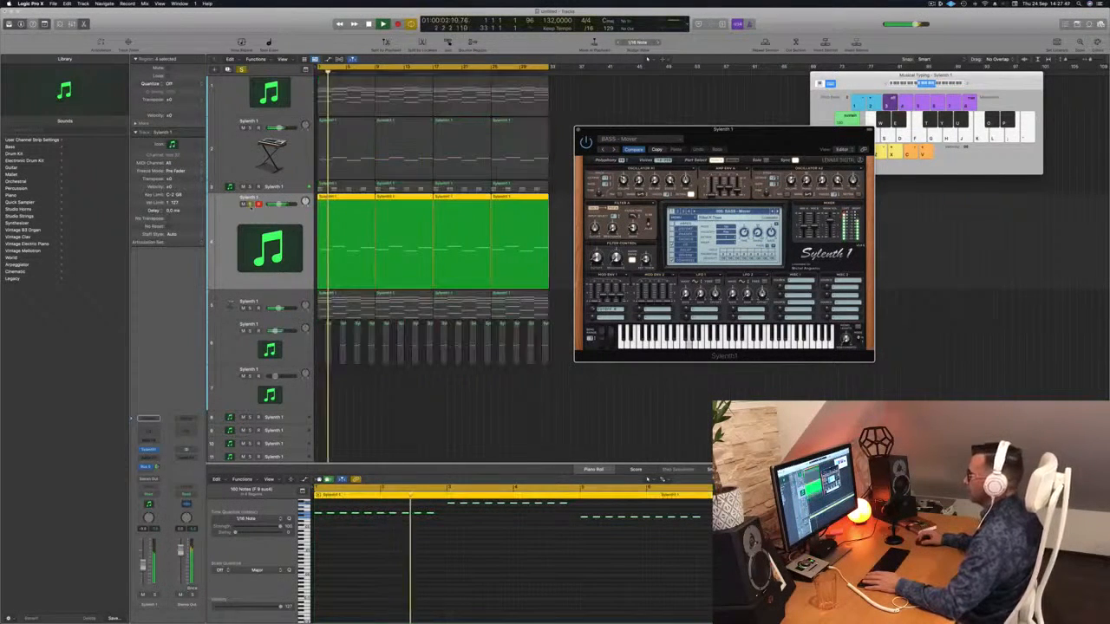
key(Return)
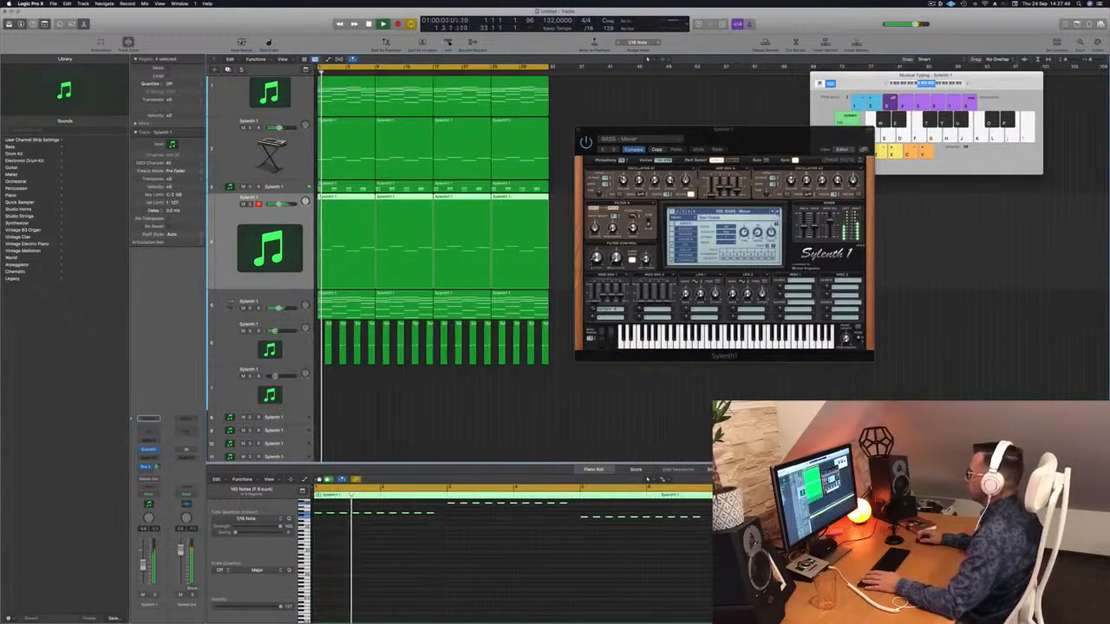
click(778, 211)
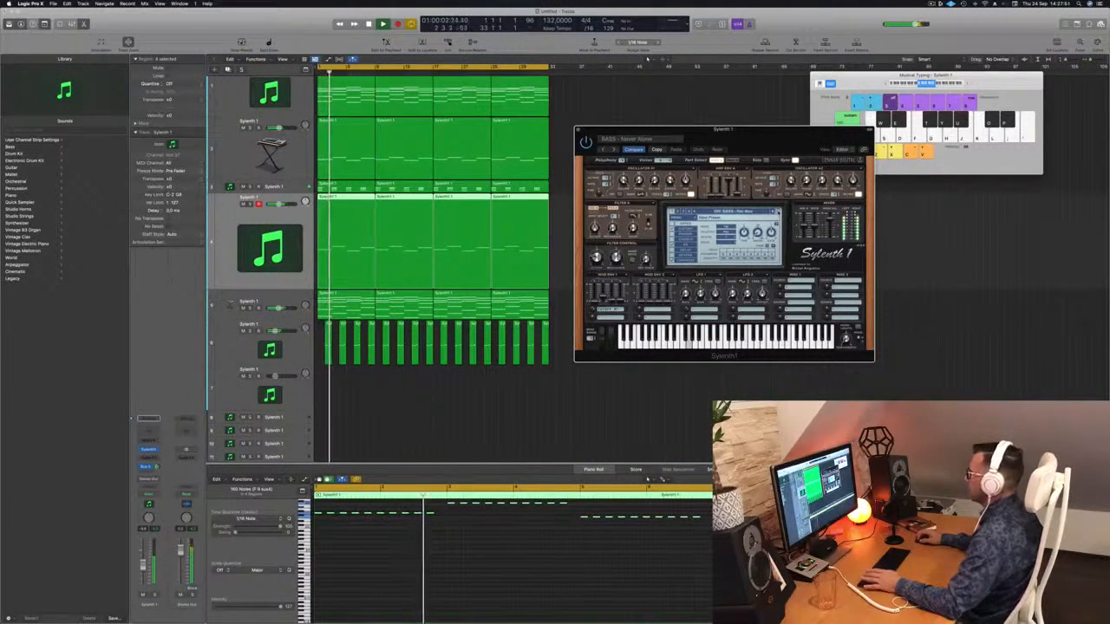
key(Return)
Step: Copy one more repeated note to the end of each chord in the fourth track's first region, closing the gaps before each chord change
scroll(439, 547, up, 1)
key(space)
click(440, 550)
scroll(441, 549, up, 3)
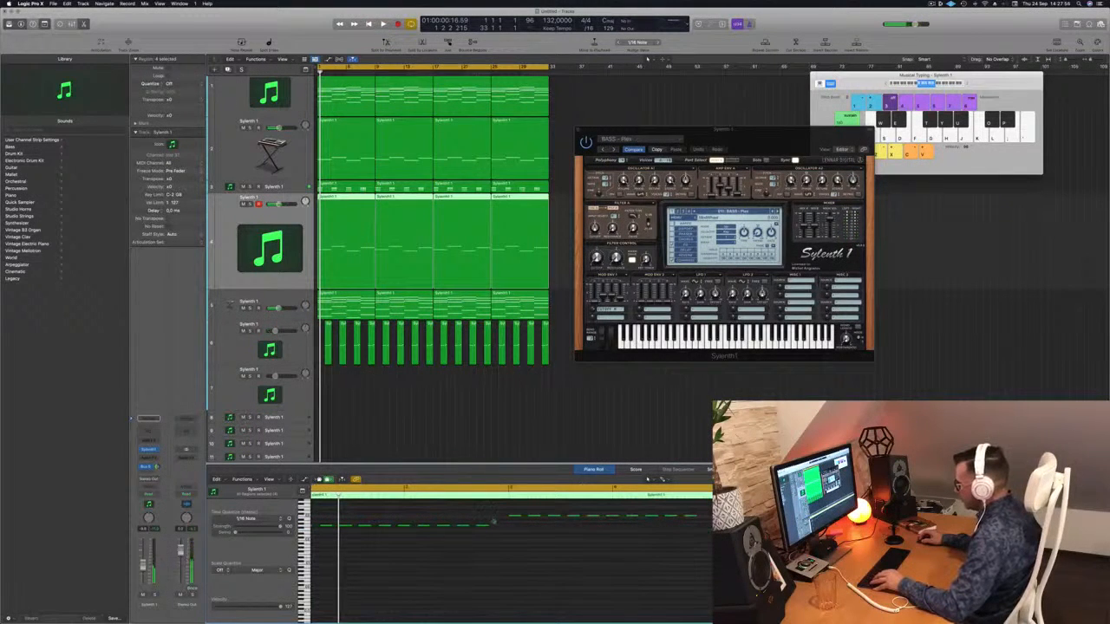
drag(488, 530, 506, 527)
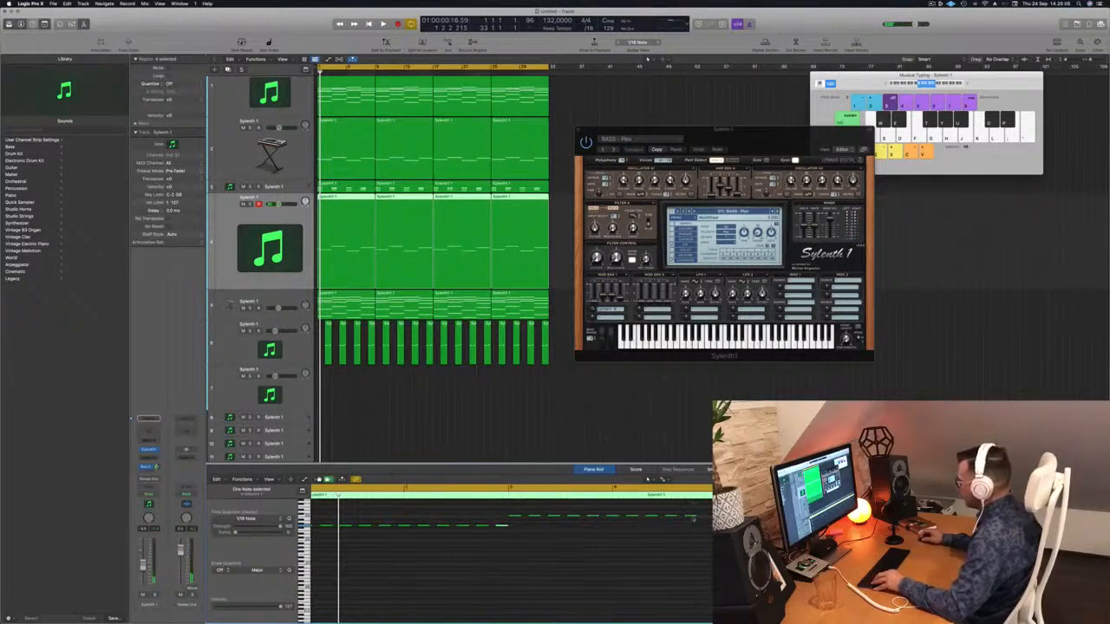
click(692, 518)
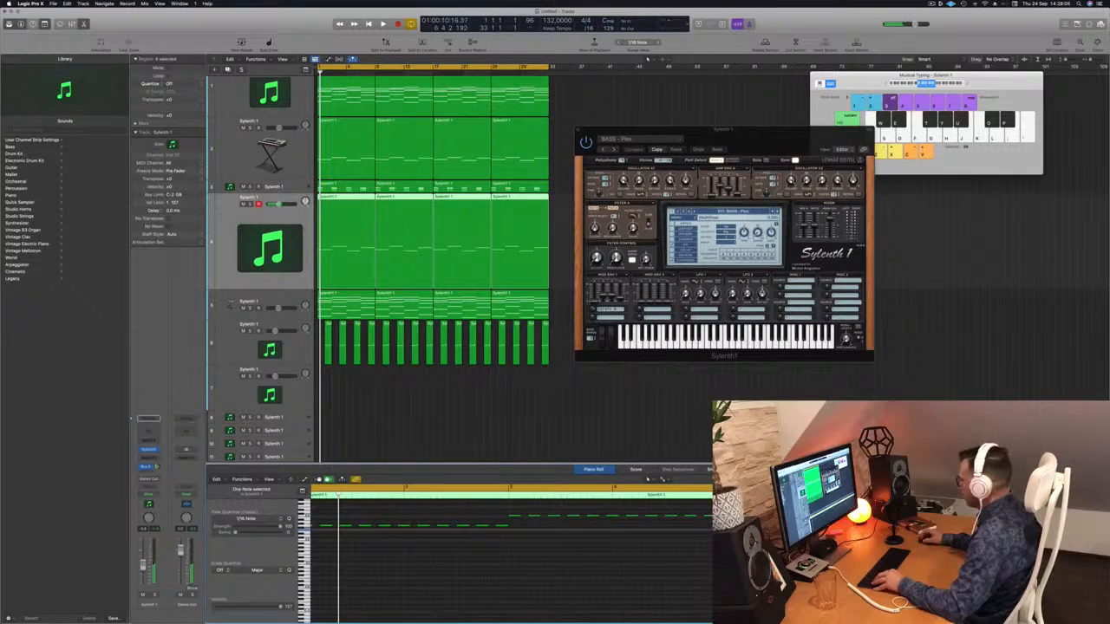
key(super+Left)
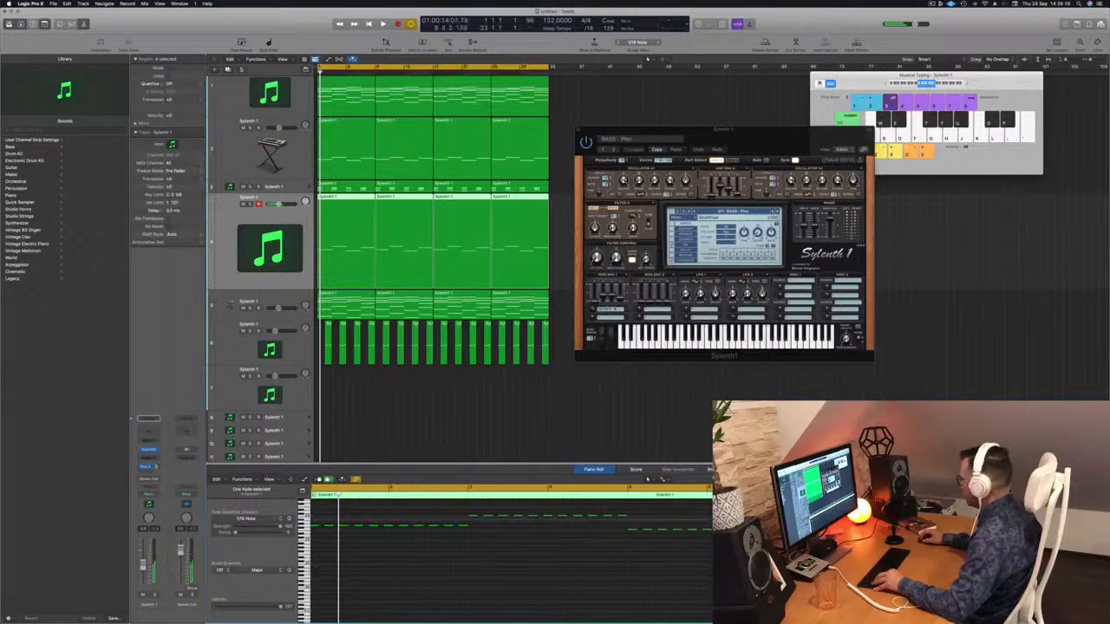
key(super+Left)
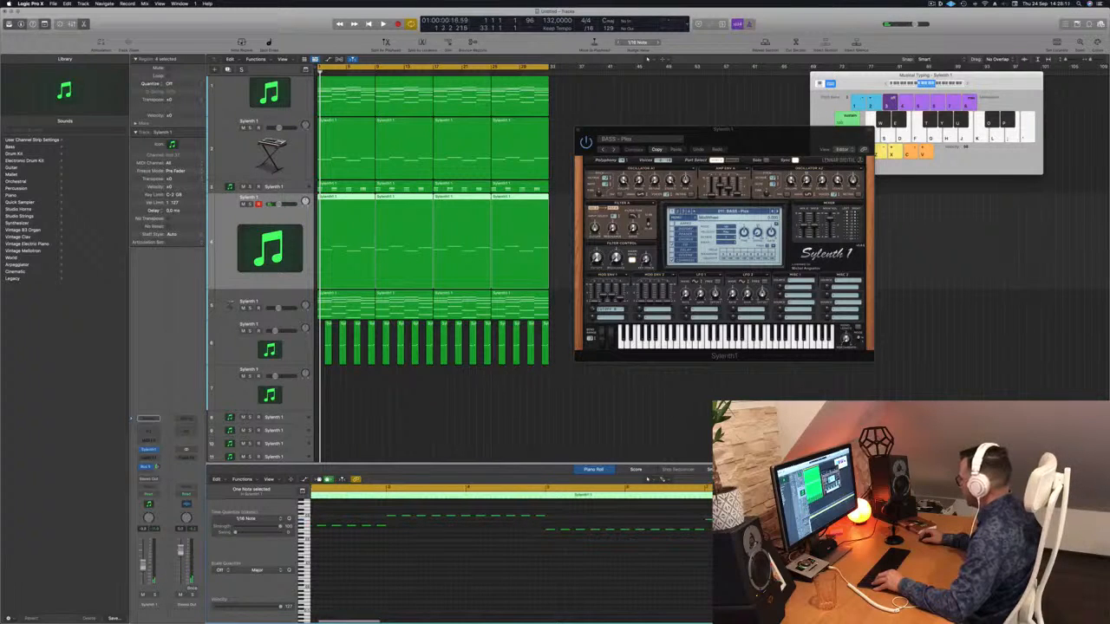
Step: Delete the three repeated regions on the fourth track and select the edited first region
click(416, 421)
drag(551, 213, 381, 218)
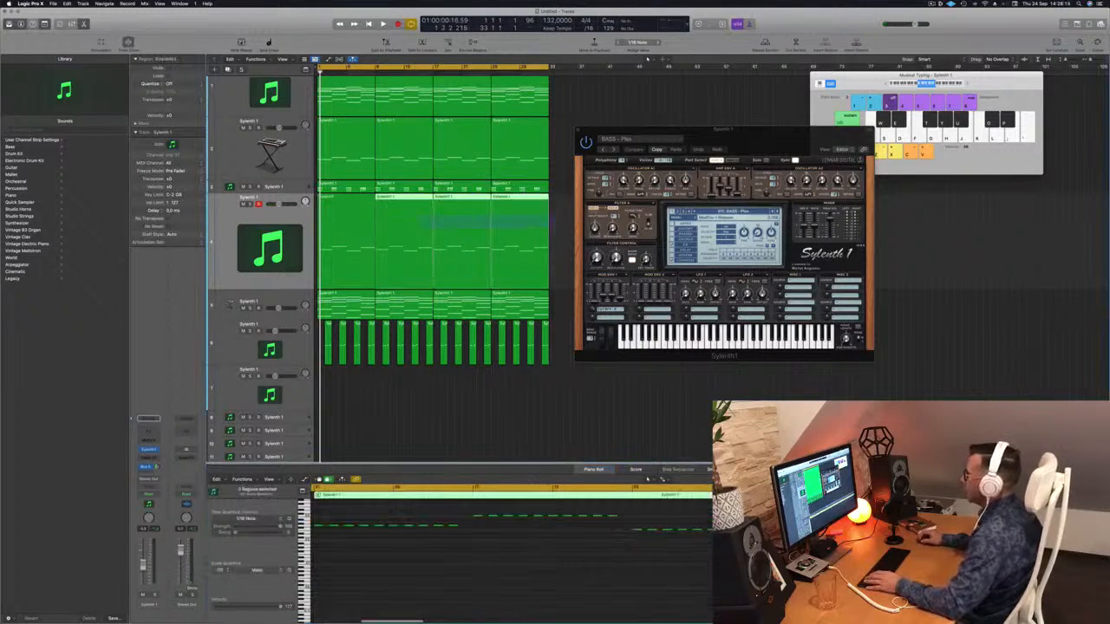
key(Delete)
click(339, 221)
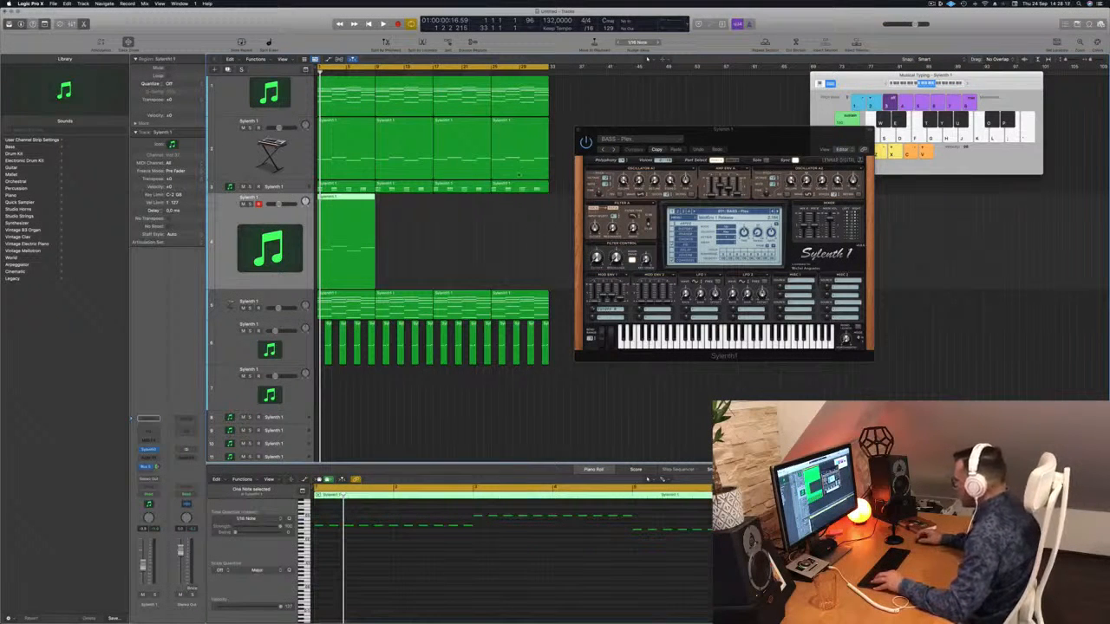
click(468, 220)
click(347, 200)
drag(347, 201, 405, 205)
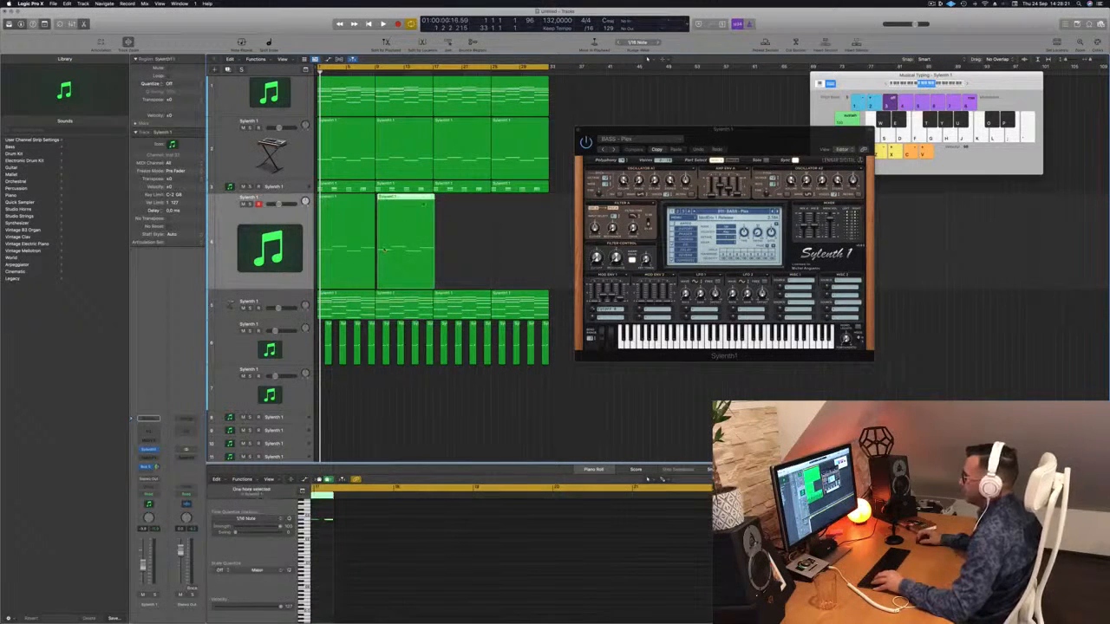
key(Delete)
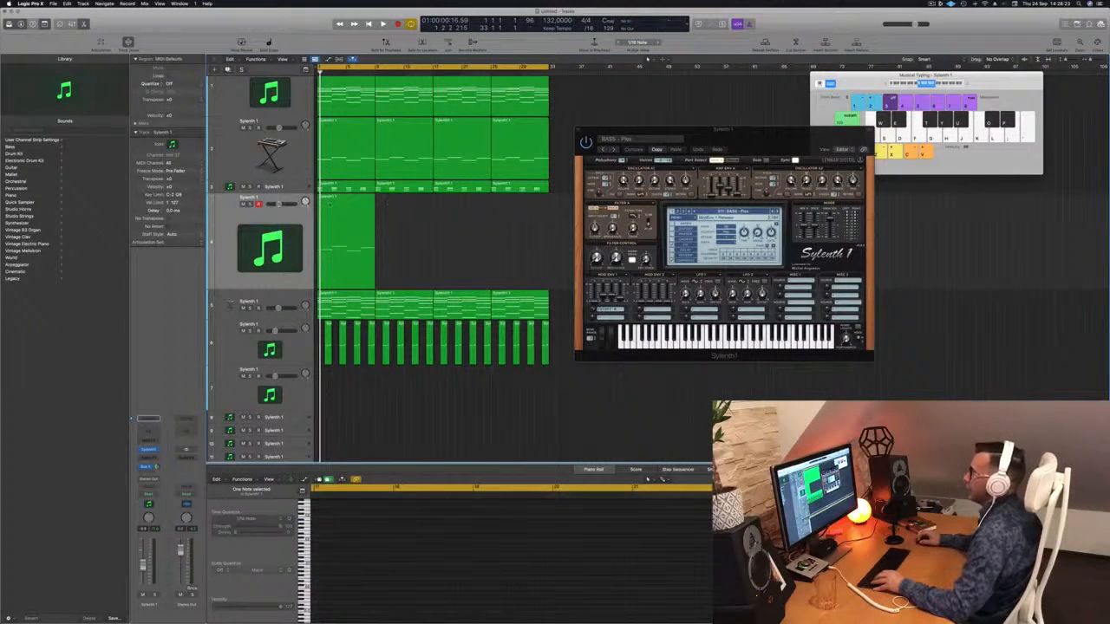
Step: Repeat the edited region along the fourth track up to bar 33, select the track's four regions, and start playback
click(330, 205)
drag(331, 205, 451, 208)
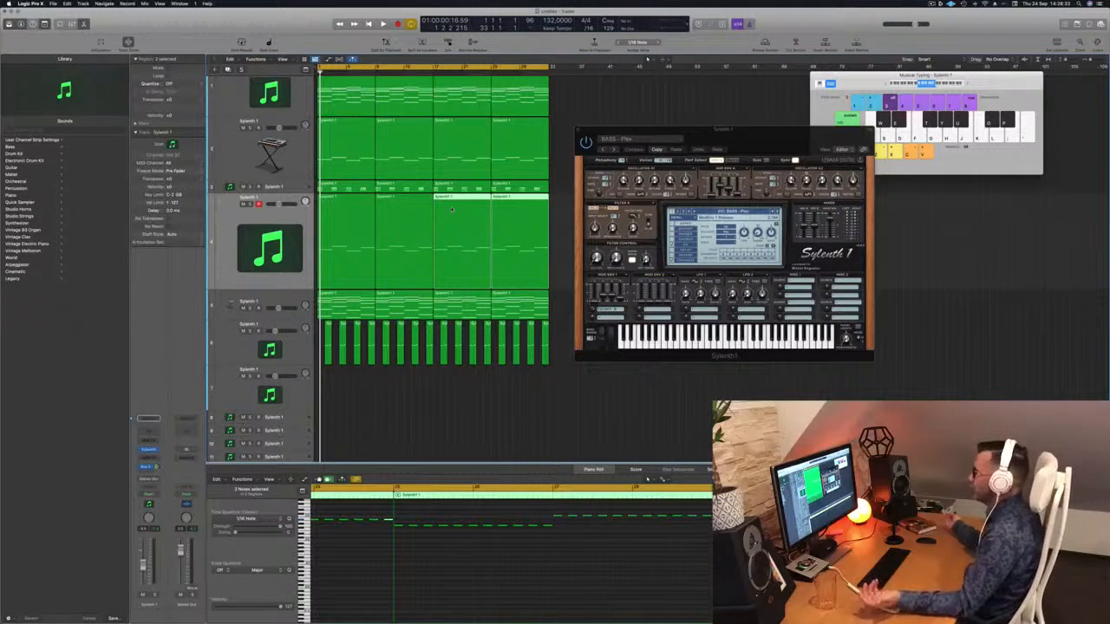
click(265, 217)
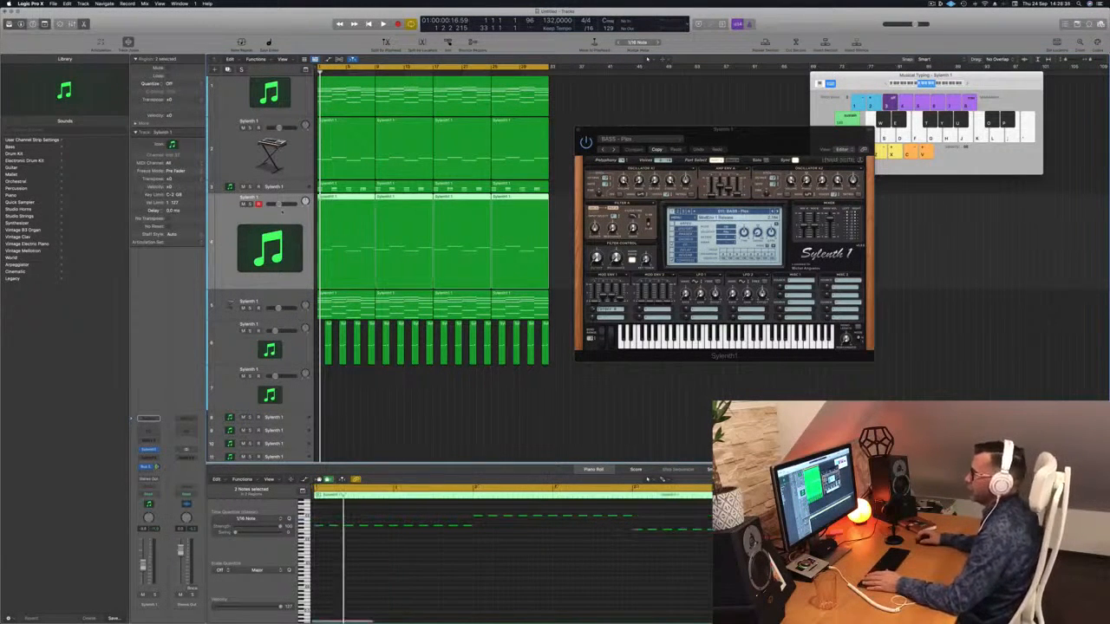
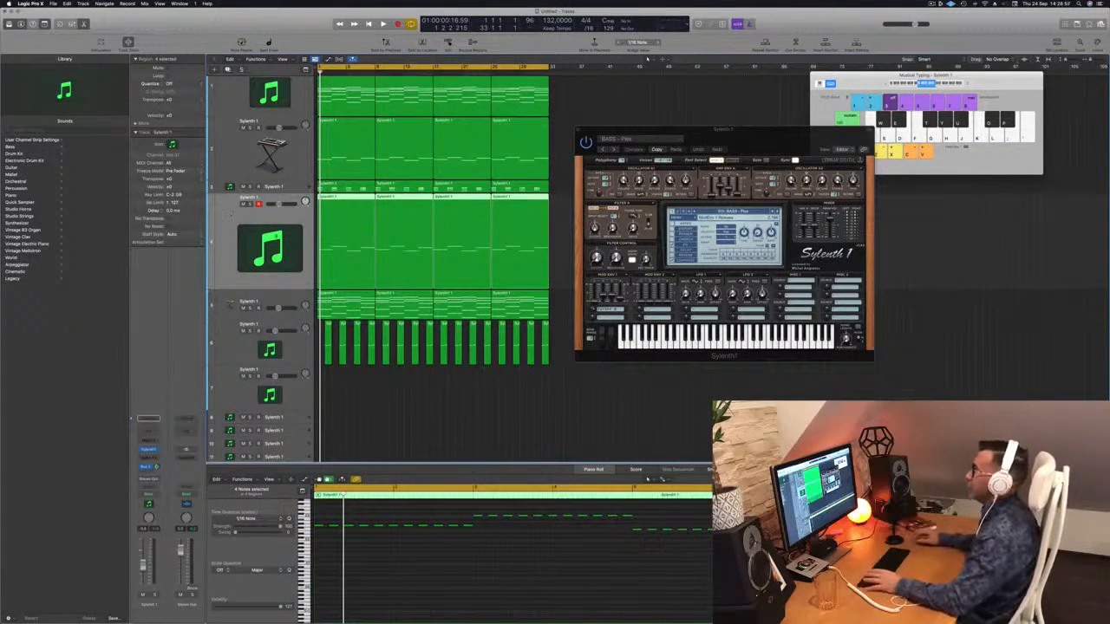
key(space)
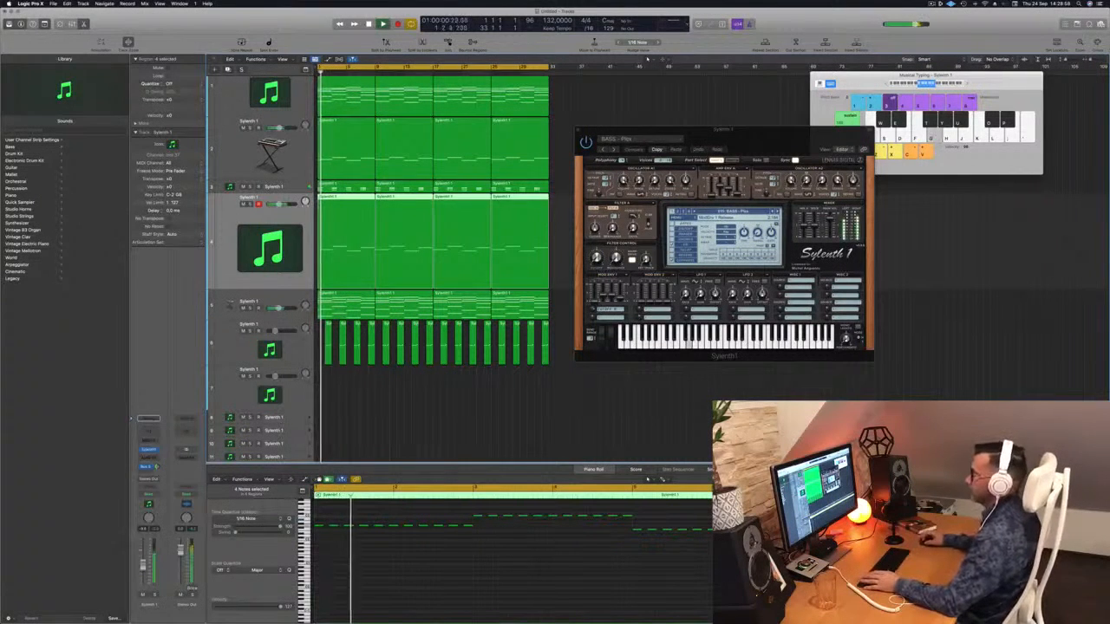
Step: Audition the Sylenth1 presets beyond Plex up to FX - Atom, and load the first bass preset during playback
key(ctrl+s)
key(ctrl+s)
key(Return)
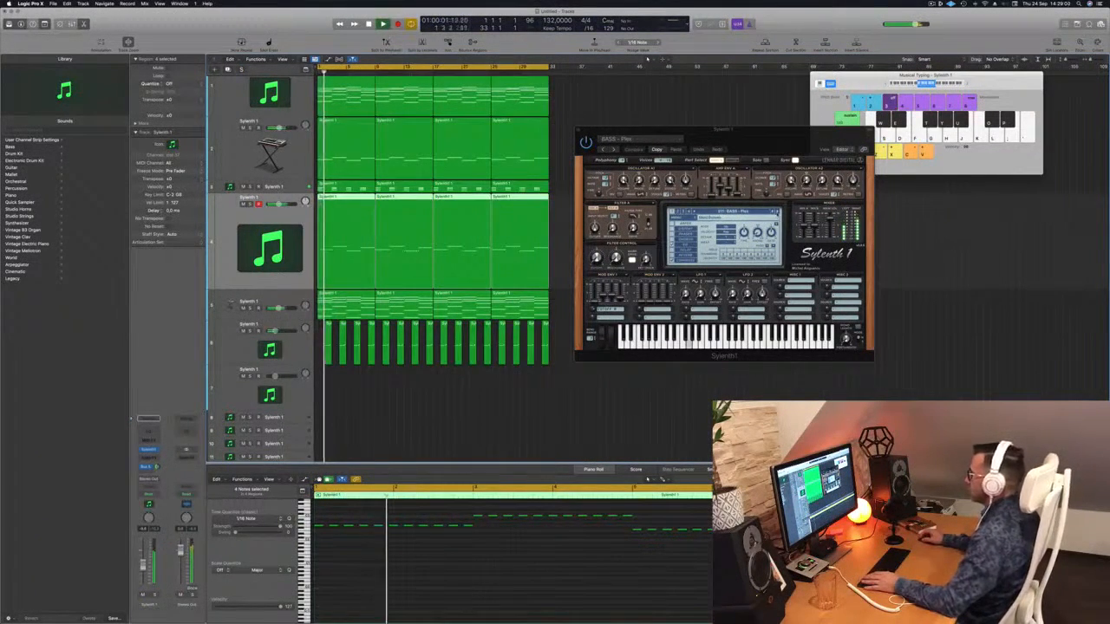
click(778, 212)
click(778, 212)
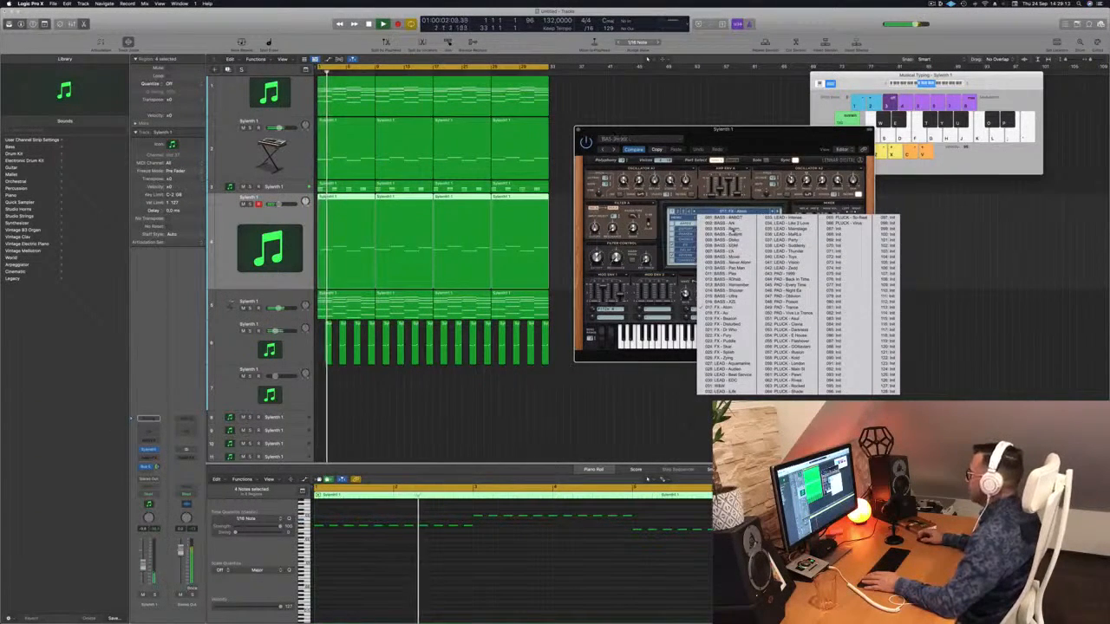
click(731, 223)
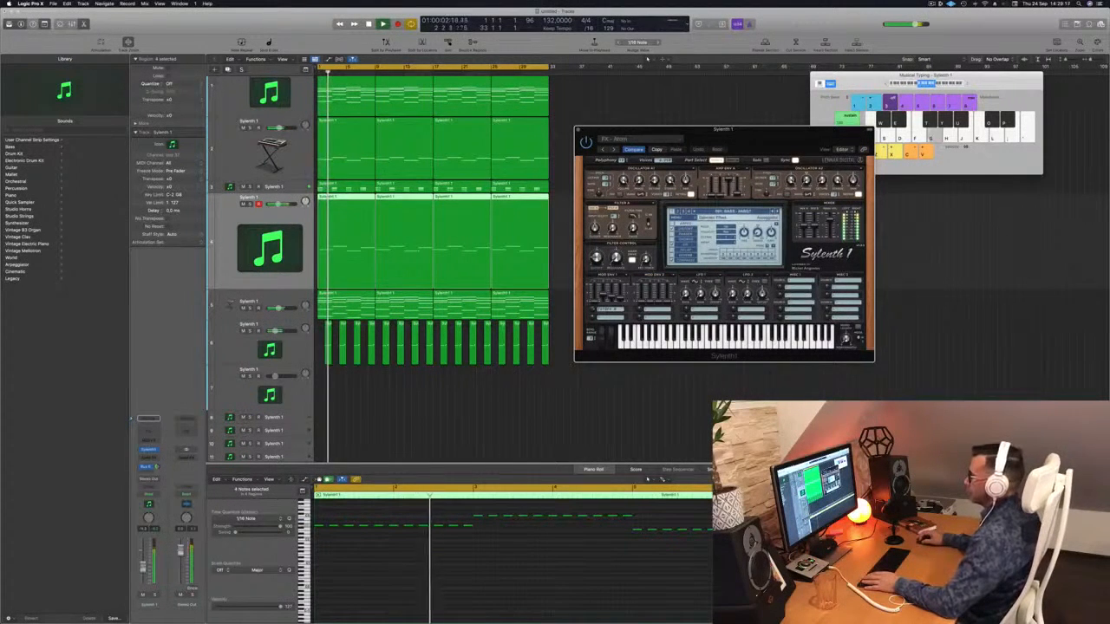
click(672, 58)
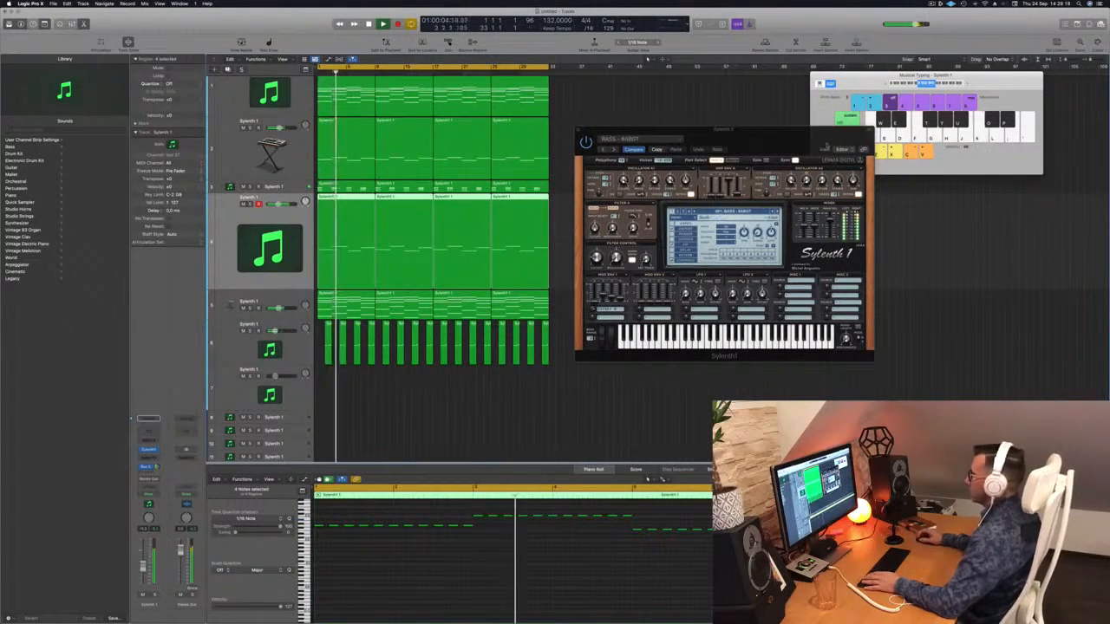
Step: Audition further Sylenth1 bass presets on the fourth track during playback, up to BASS - EDM, and close the instrument
drag(802, 137, 757, 144)
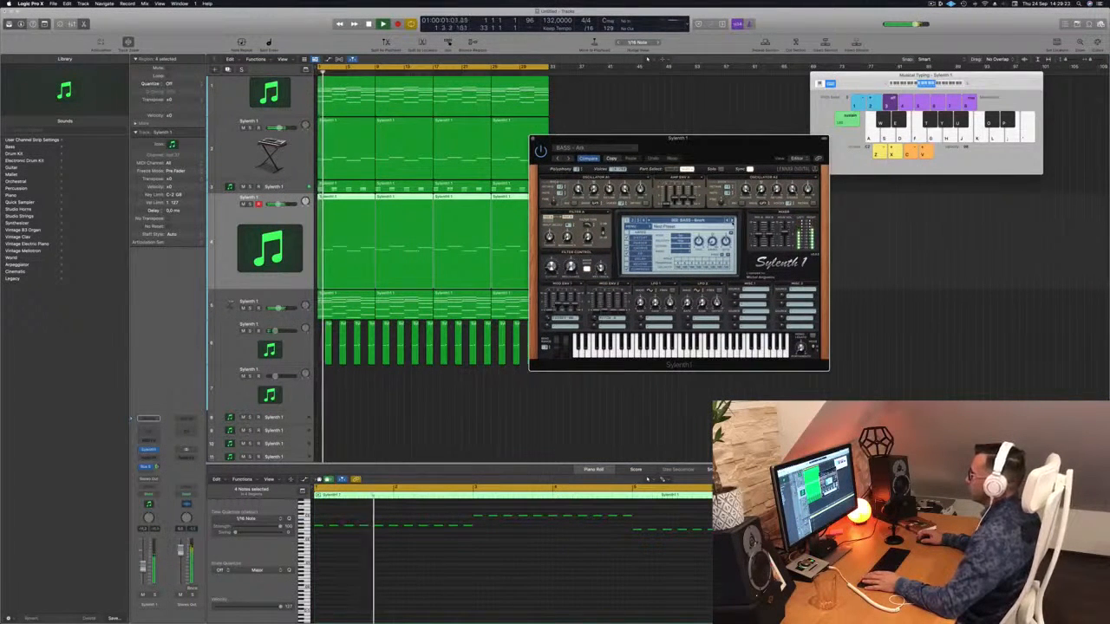
key(])
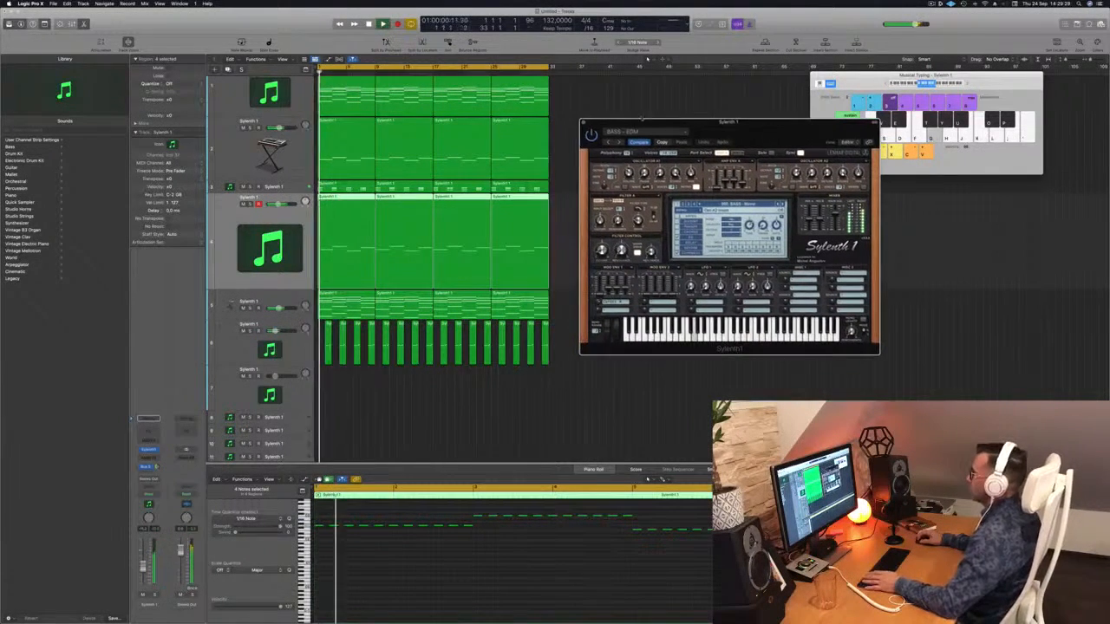
key(super+w)
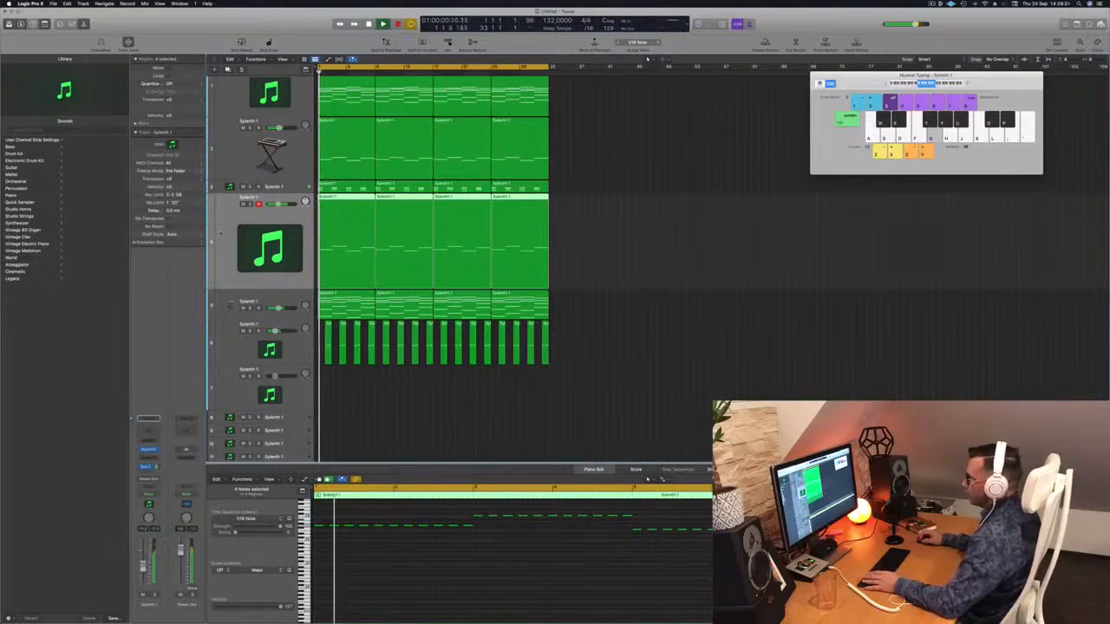
Step: Insert a Compressor on the fourth track and set its side chain to an instrument channel
click(150, 457)
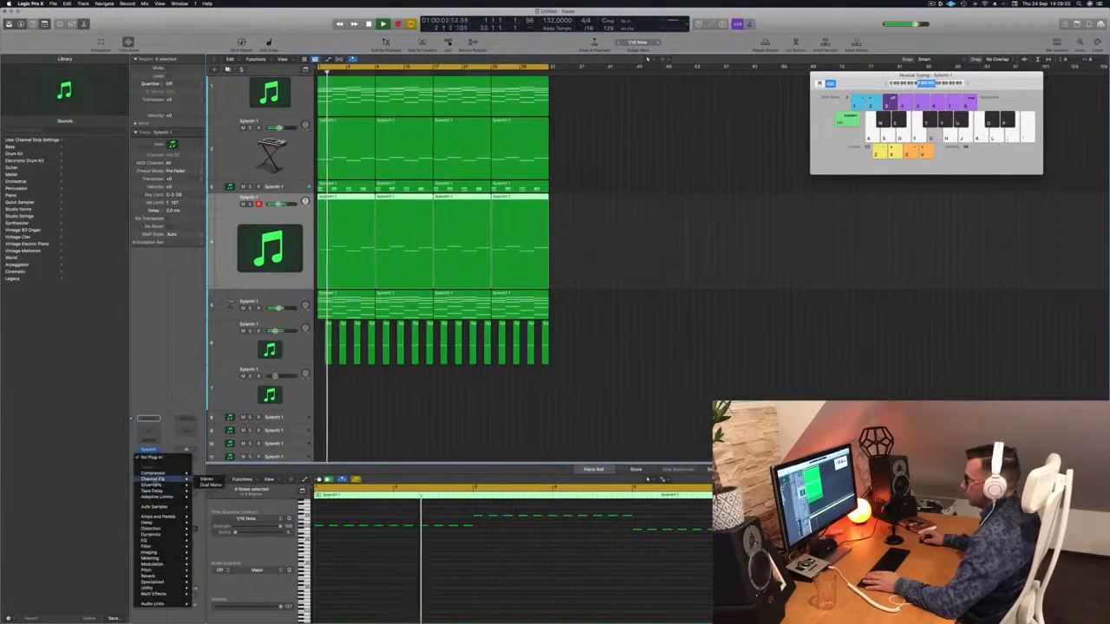
click(208, 475)
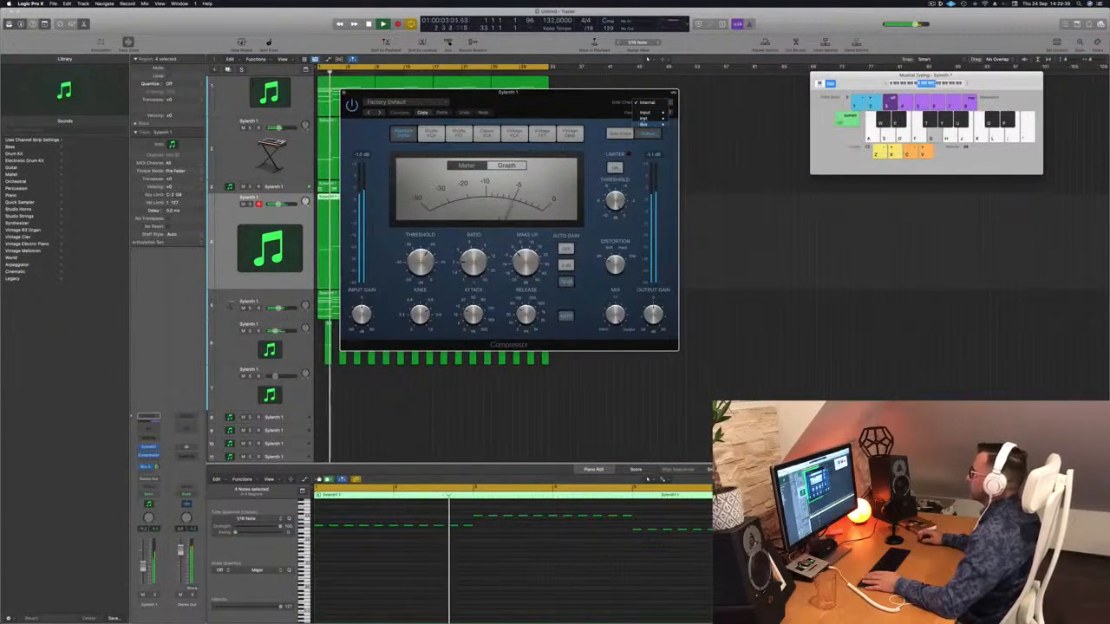
click(694, 169)
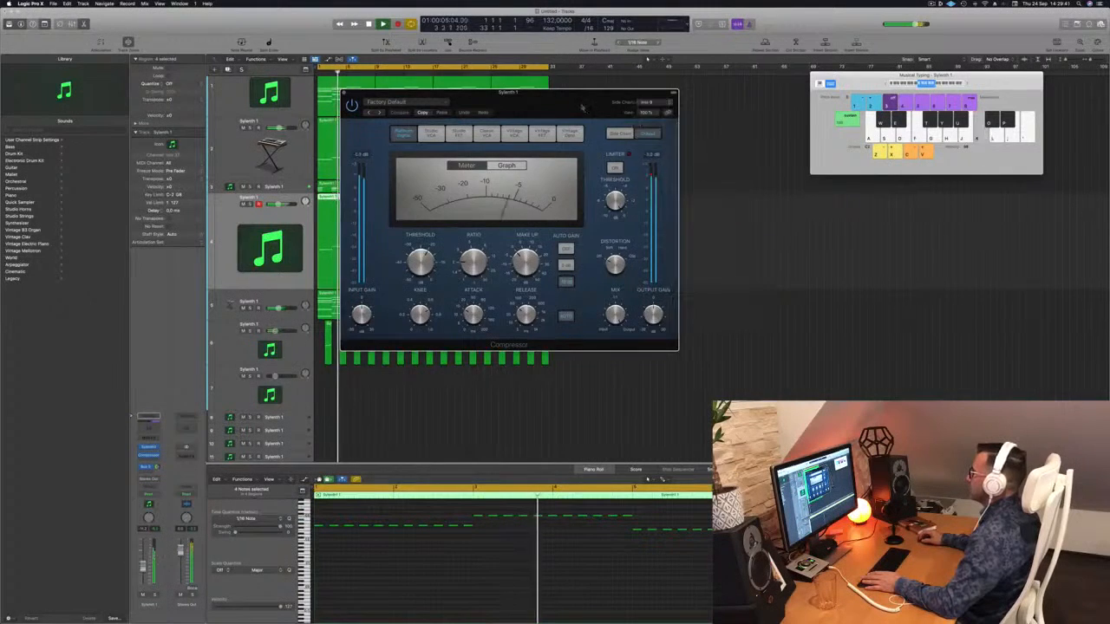
drag(583, 108, 813, 121)
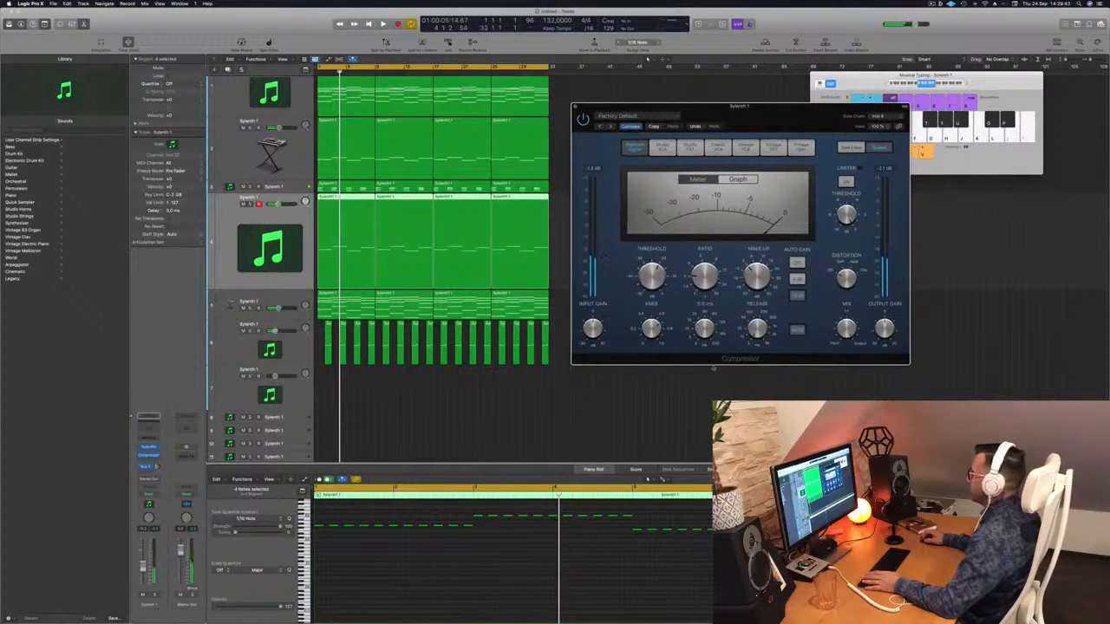
Step: Adjust the compressor's ratio and threshold during playback, compare the fourth track soloed and in the mix, and close the compressor
key(space)
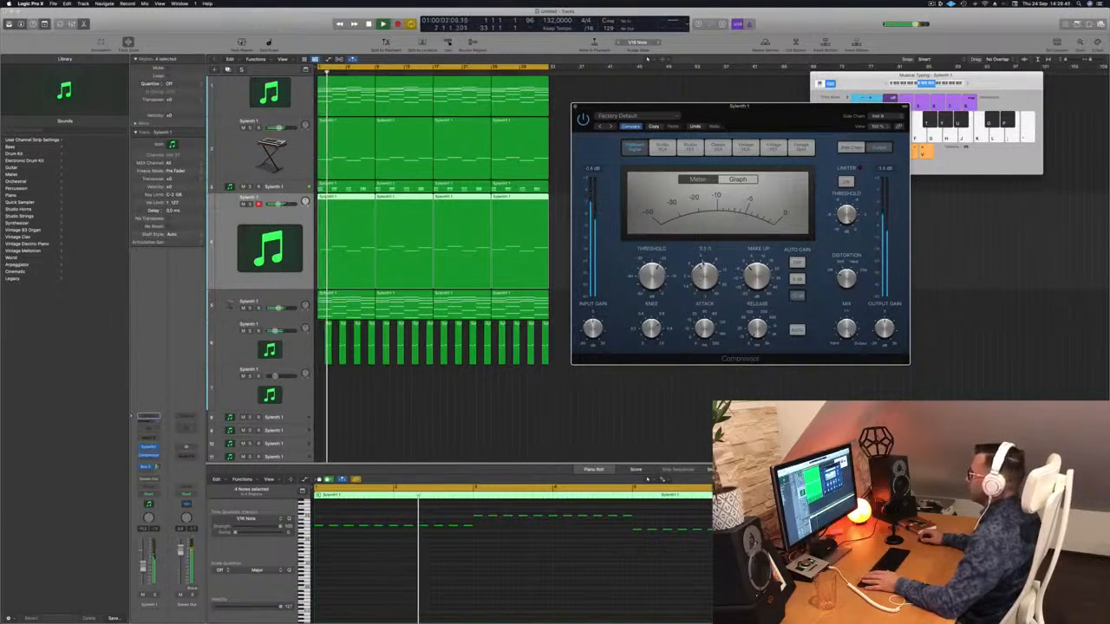
key(Return)
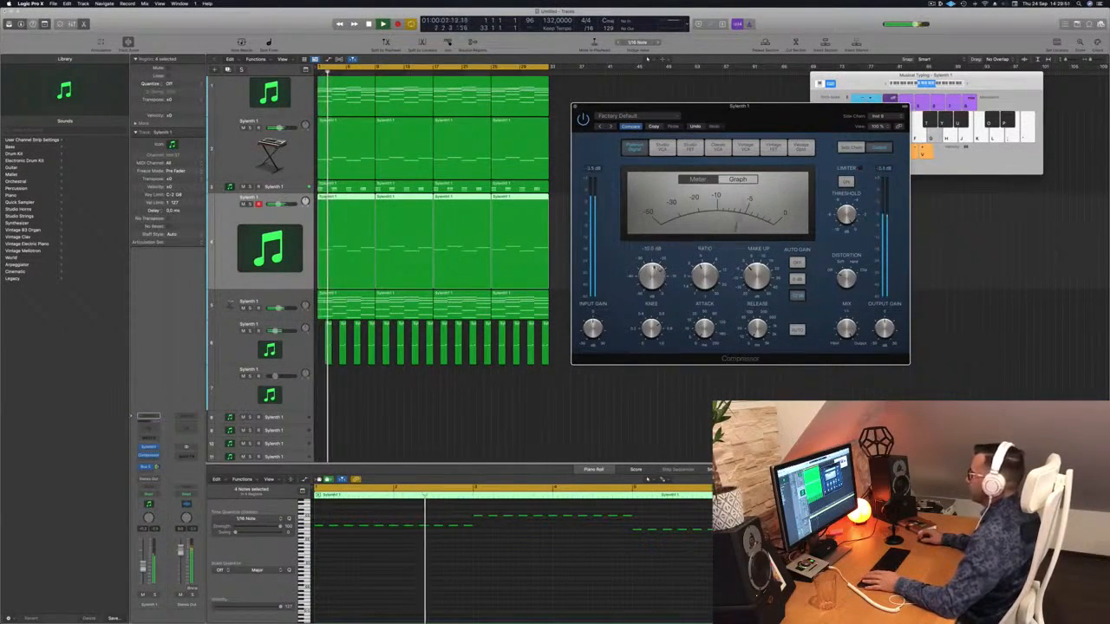
key(space)
click(156, 595)
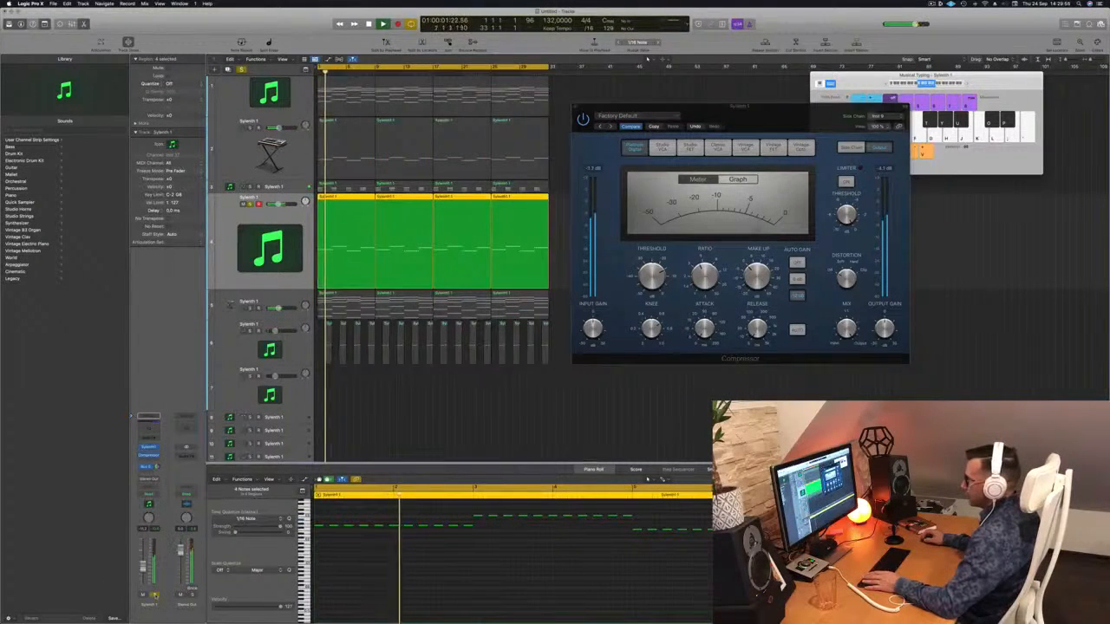
click(155, 595)
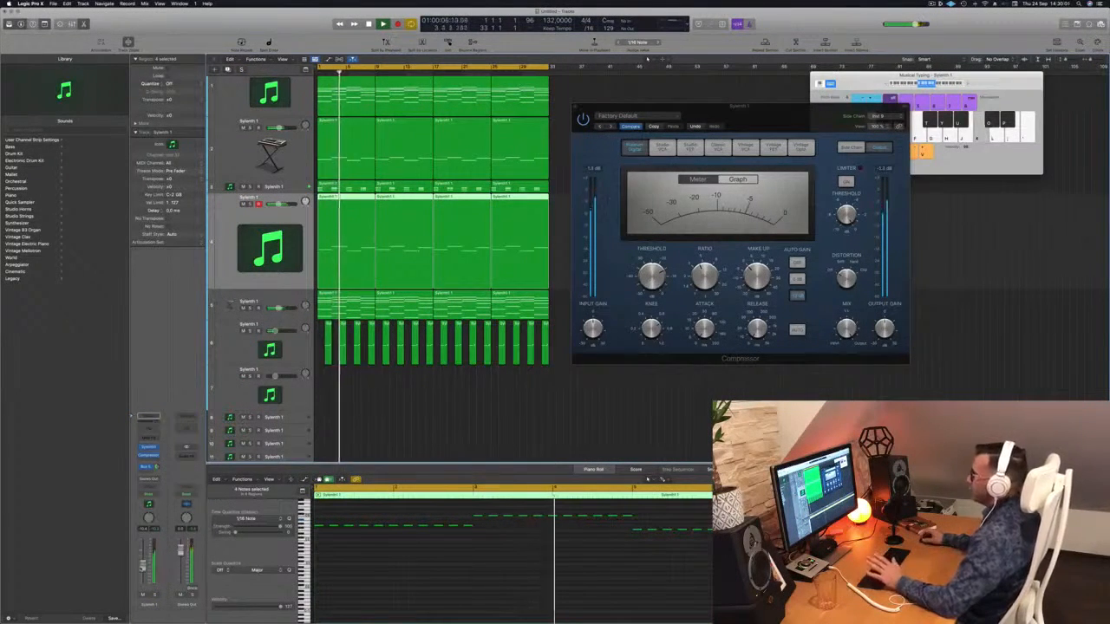
drag(757, 111, 693, 158)
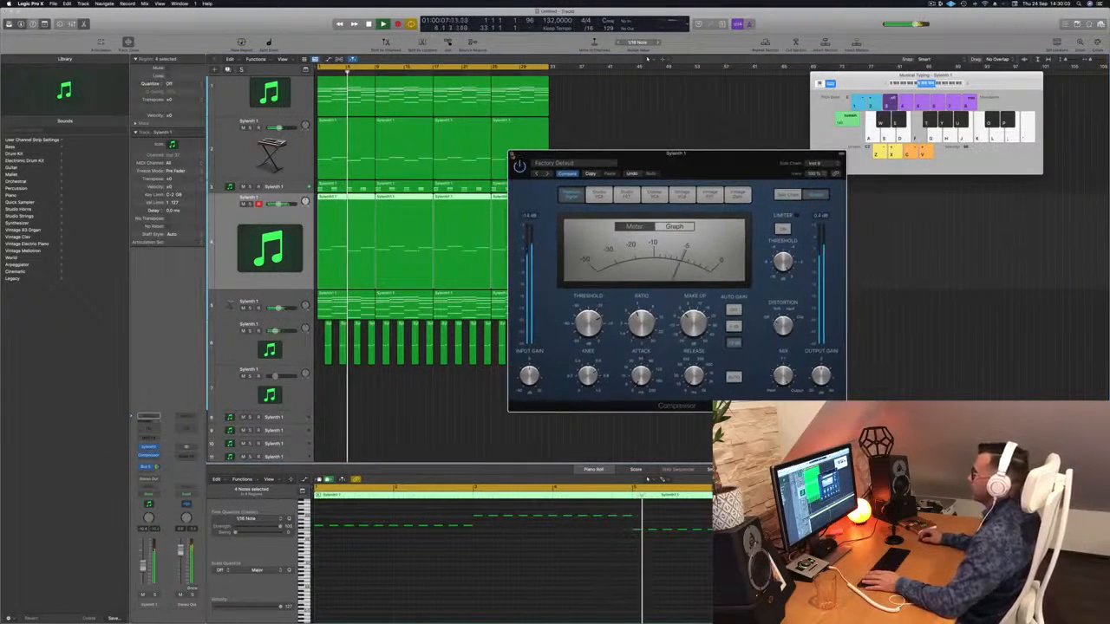
key(super+w)
Step: Restart playback from the beginning and mute the chord track, the fifth one
key(super+Up)
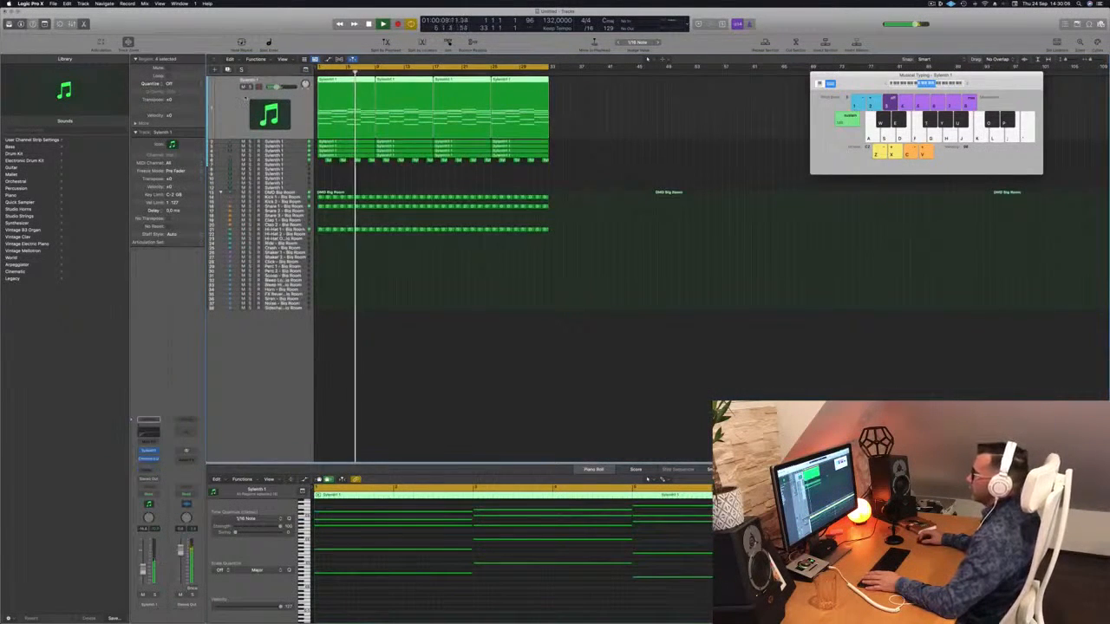
key(Return)
click(289, 156)
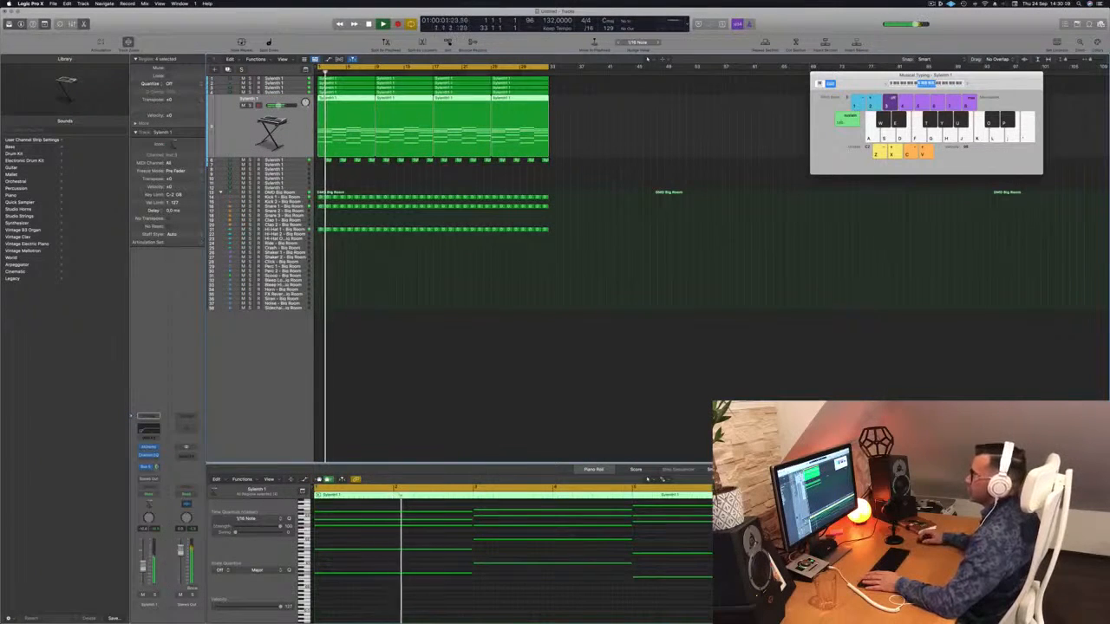
key(m)
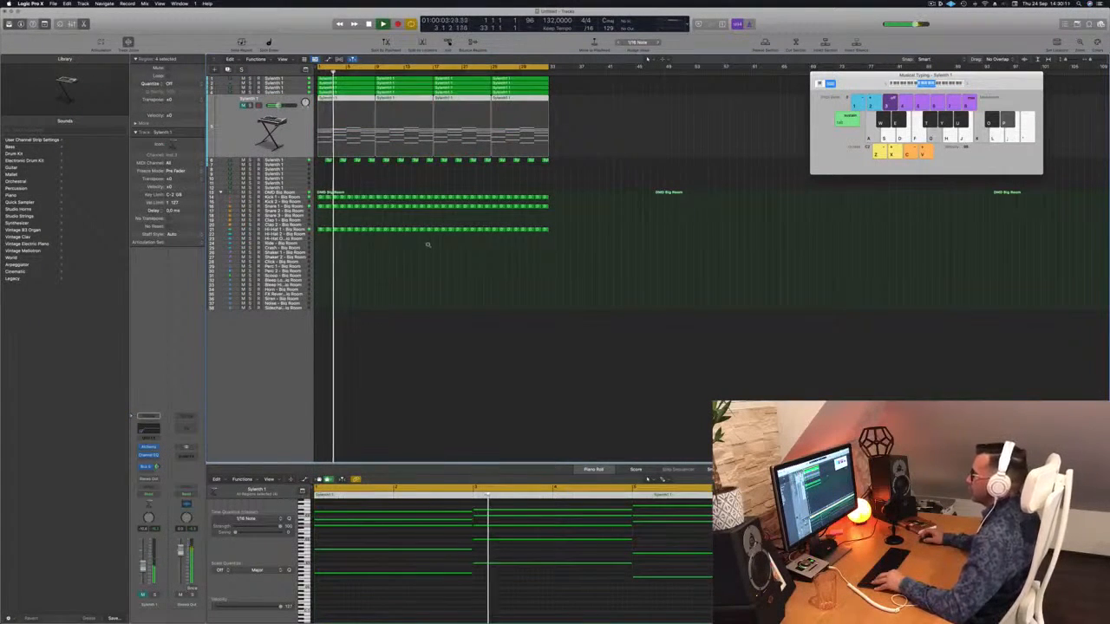
Step: Solo the repeated-note fourth track briefly during playback, and mute the stab track, the third one
key(super+Down)
key(super+Down)
key(super+Down)
key(super+Down)
key(super+Down)
key(super+Right)
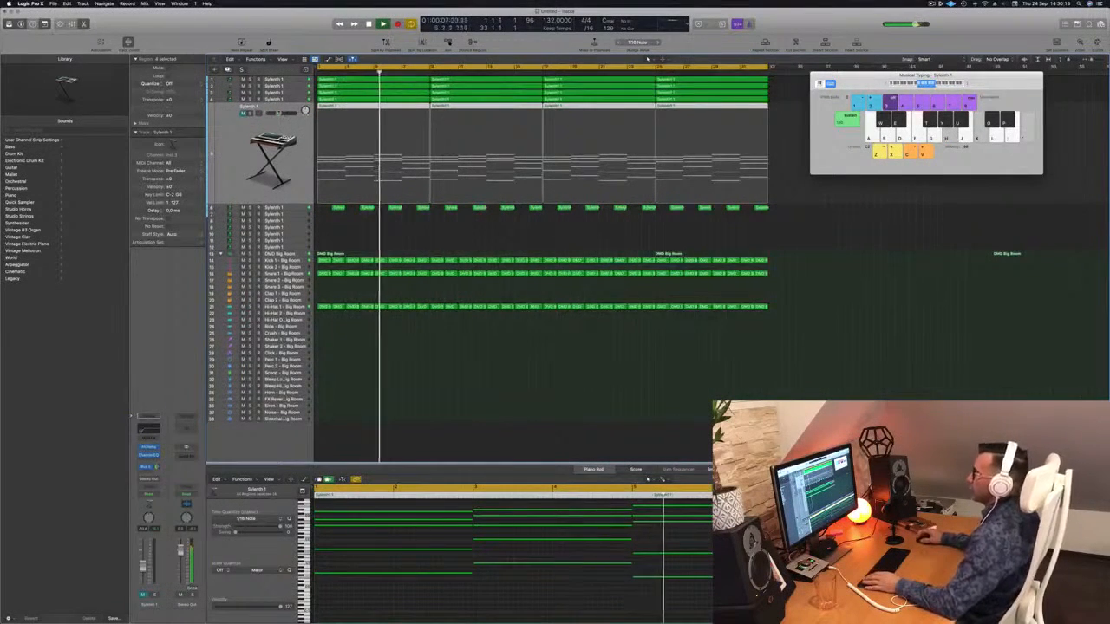
key(m)
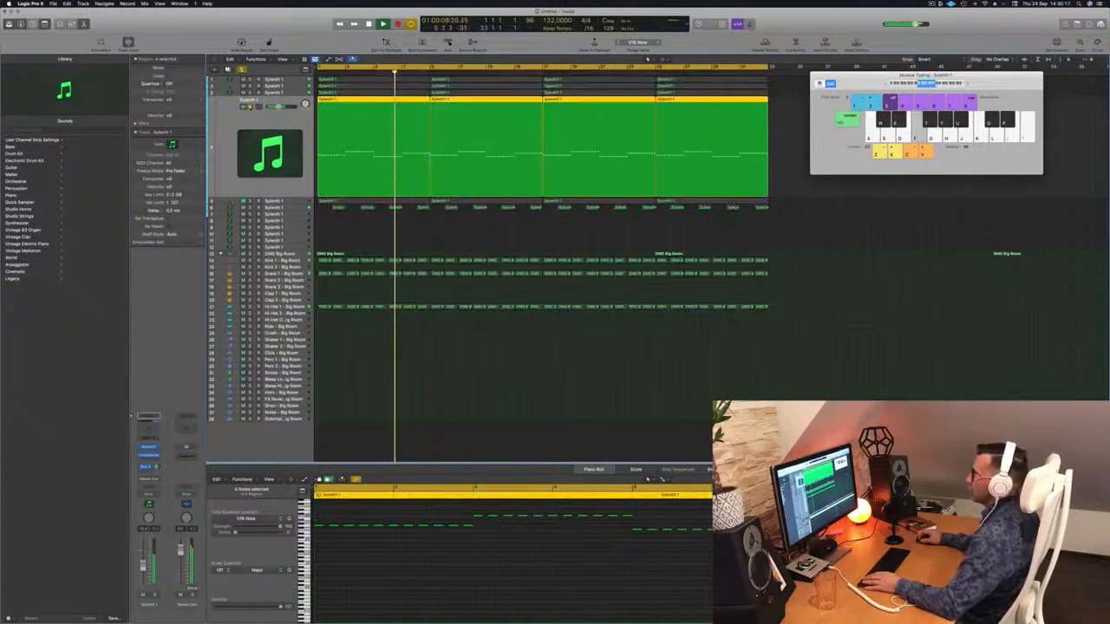
key(shift+r)
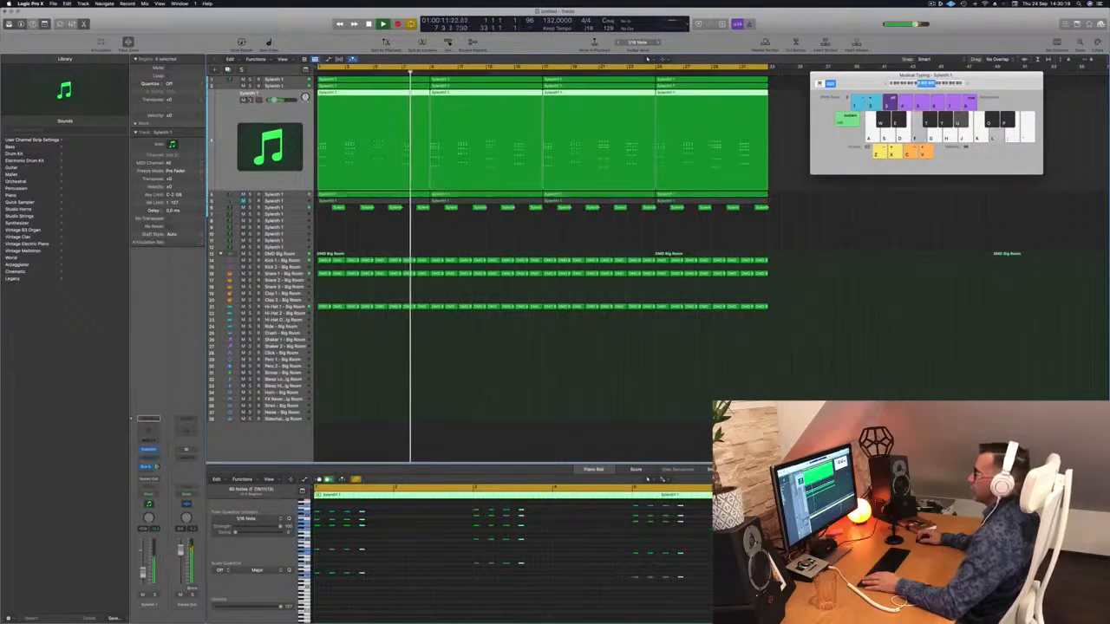
key(m)
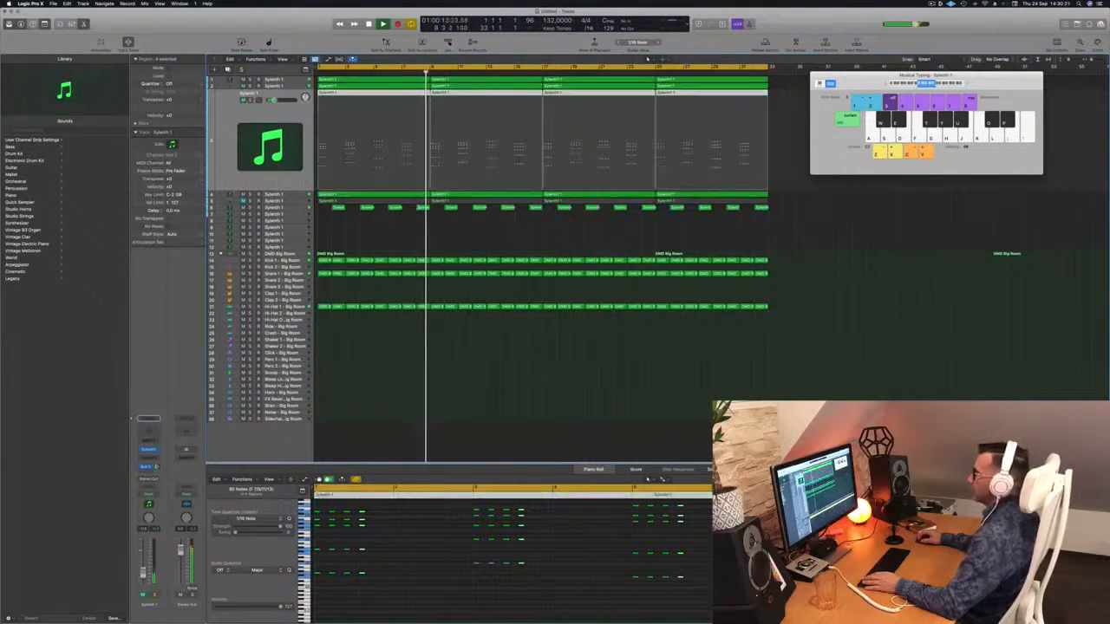
Step: Unmute track 3, and briefly mute and unmute track 6 during playback to compare the mix
key(m)
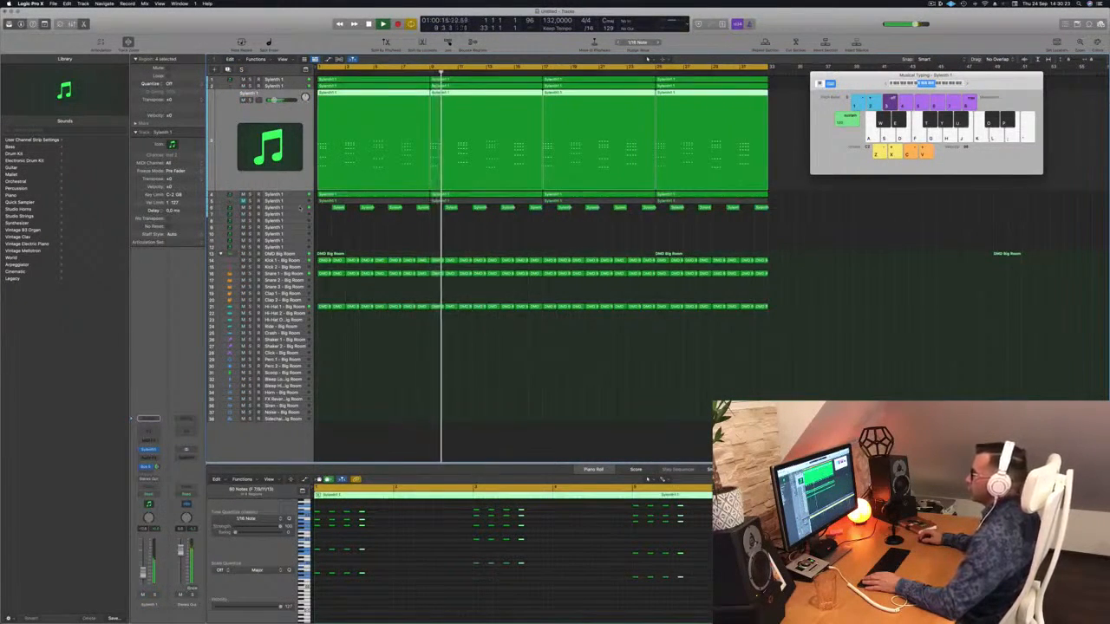
key(Down)
key(Down)
key(Down)
key(m)
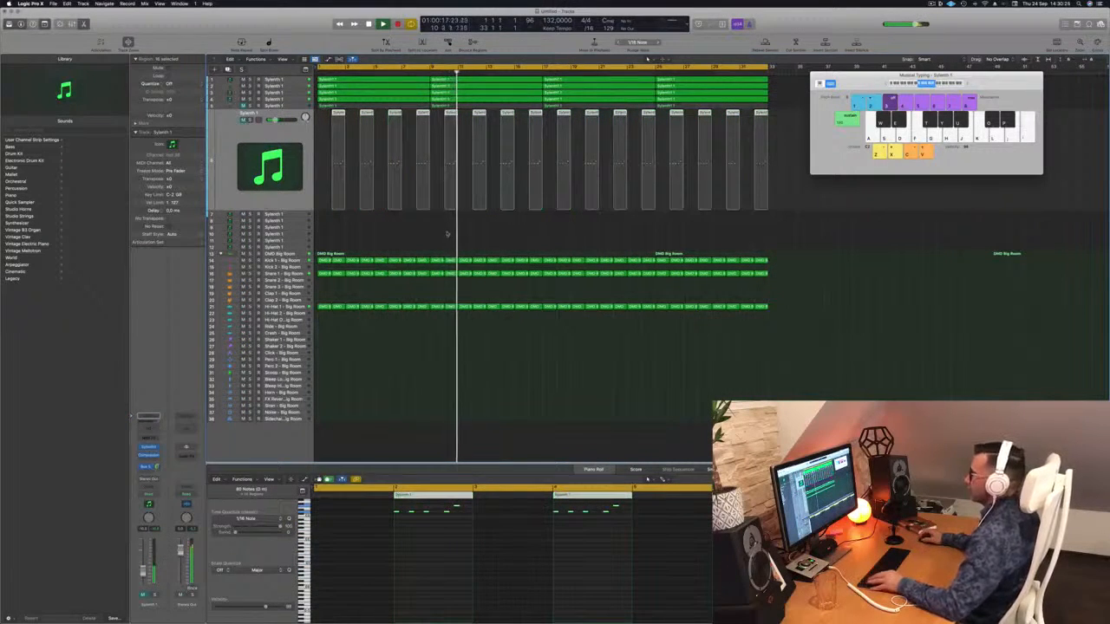
scroll(437, 250, down, 3)
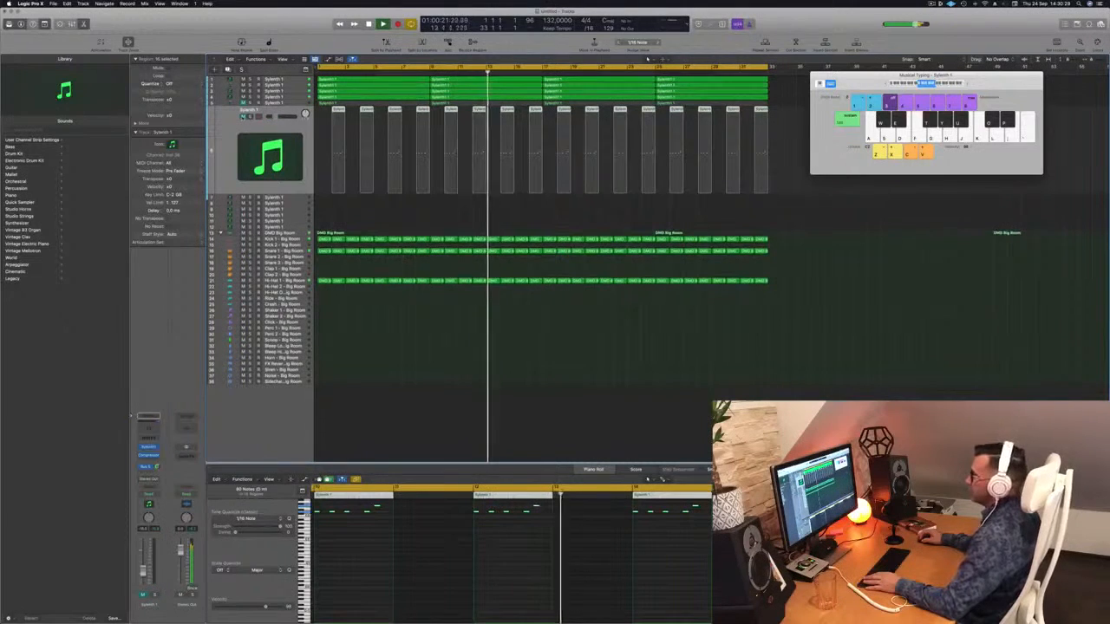
key(m)
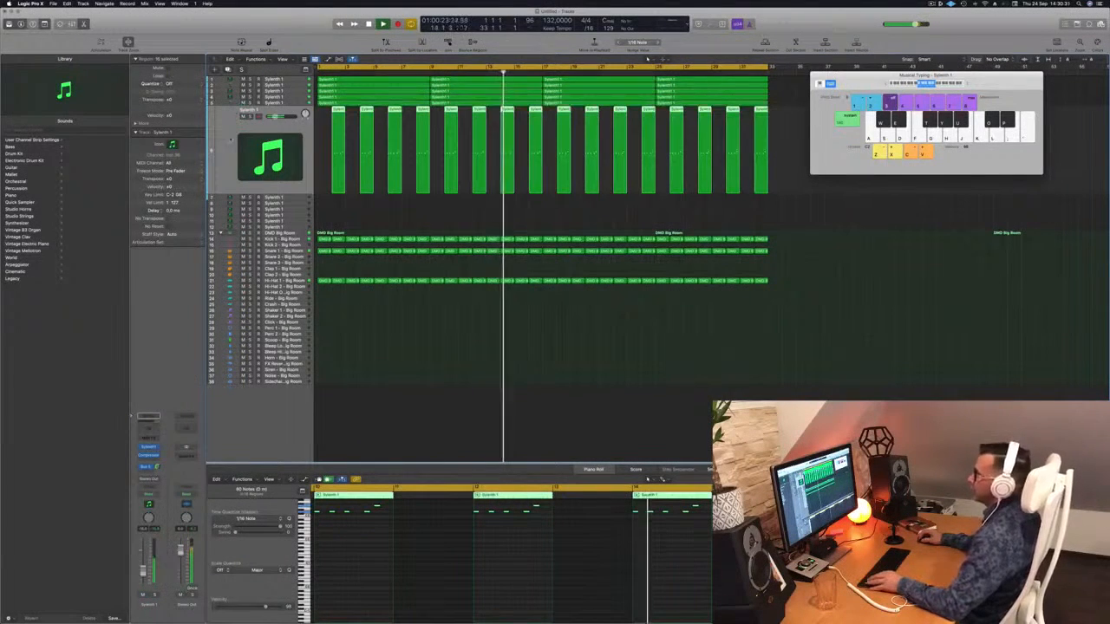
scroll(371, 210, right, 1)
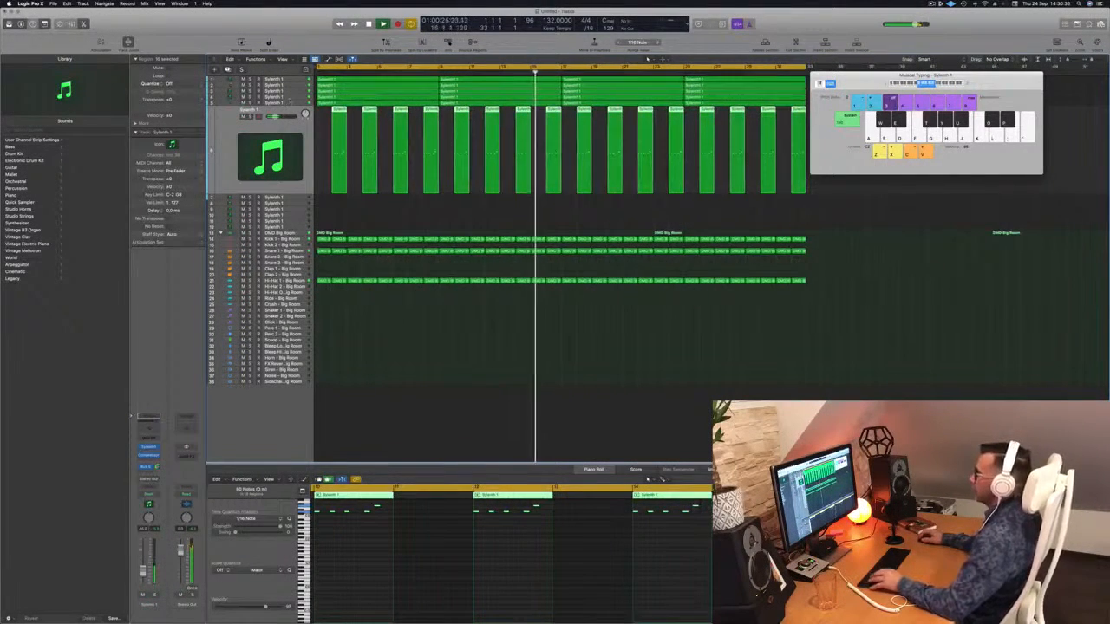
Step: Replay the loop and set the high cut on track 5's Channel EQ to 700 Hz with a 48 dB/Oct slope
key(Up)
key(Return)
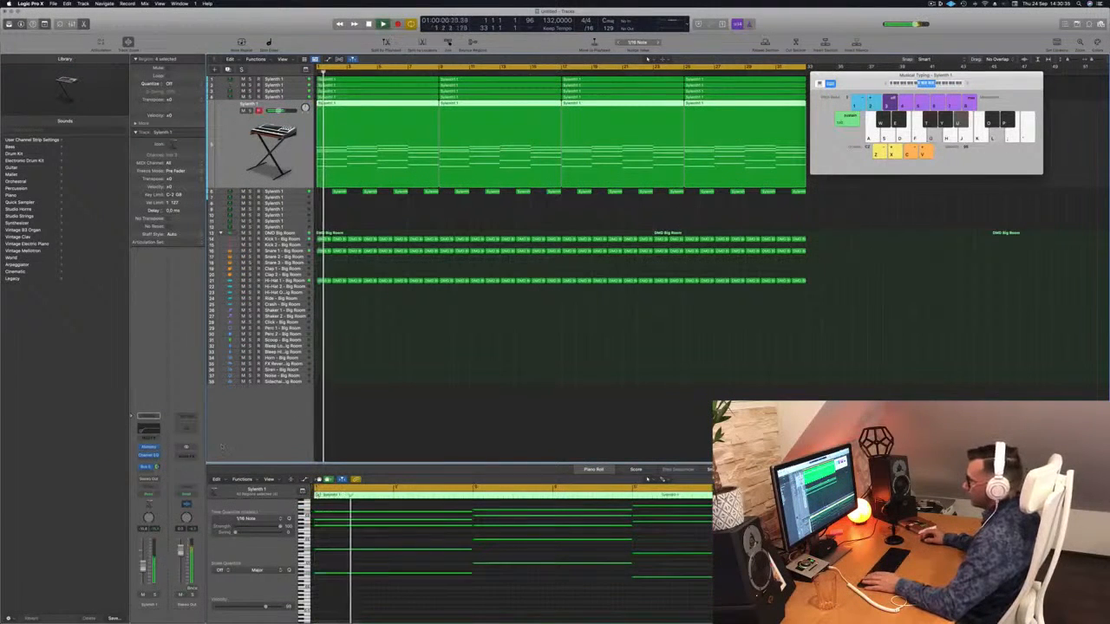
key(v)
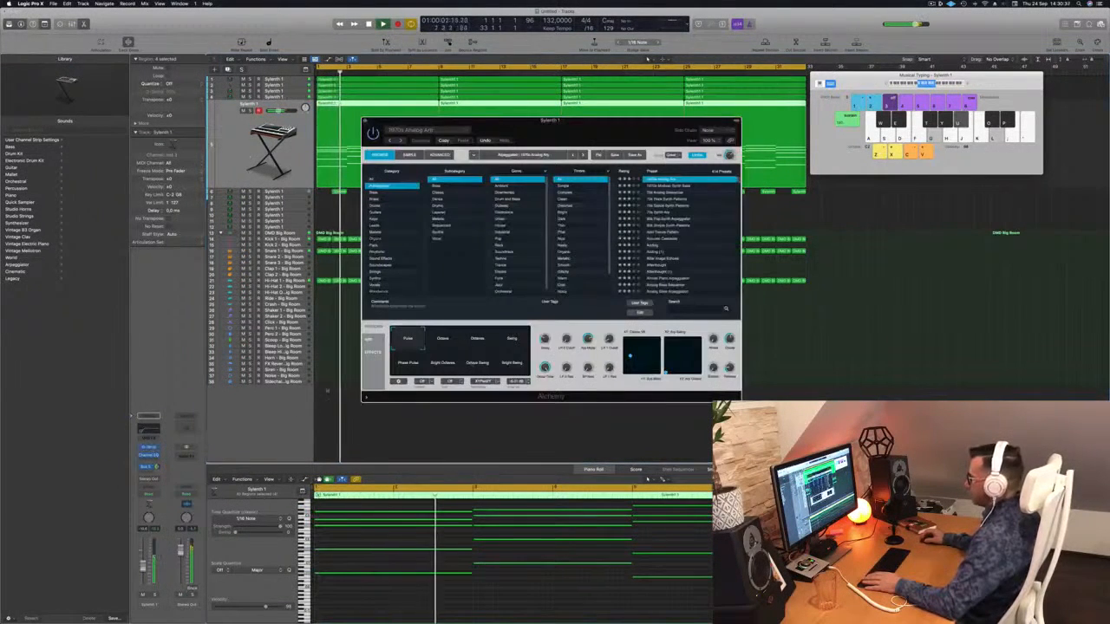
key(Return)
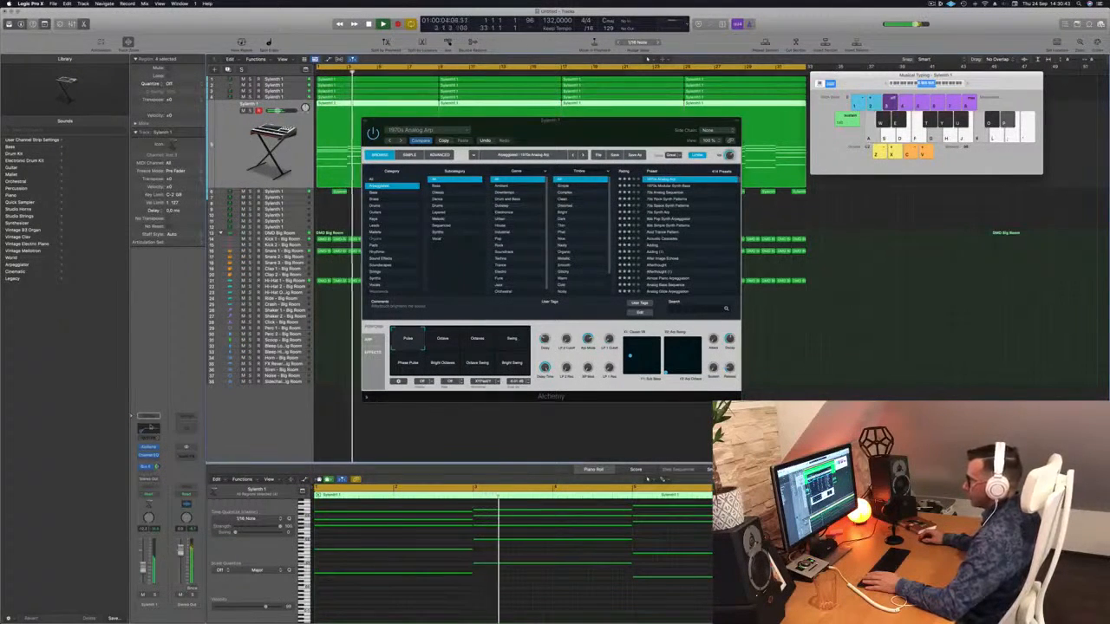
key(e)
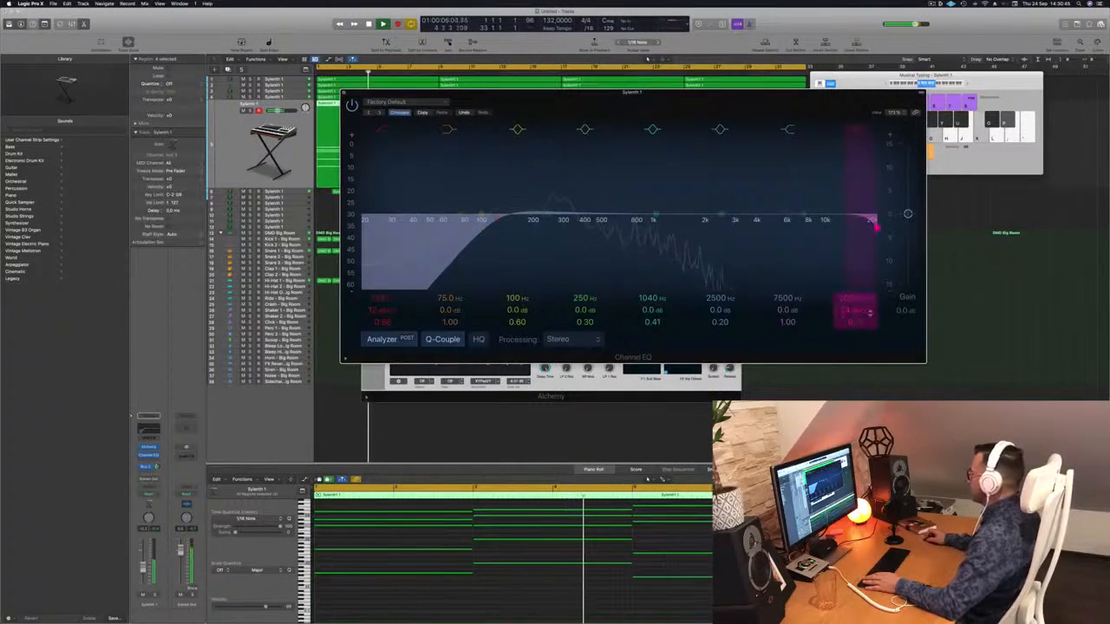
drag(876, 227, 626, 228)
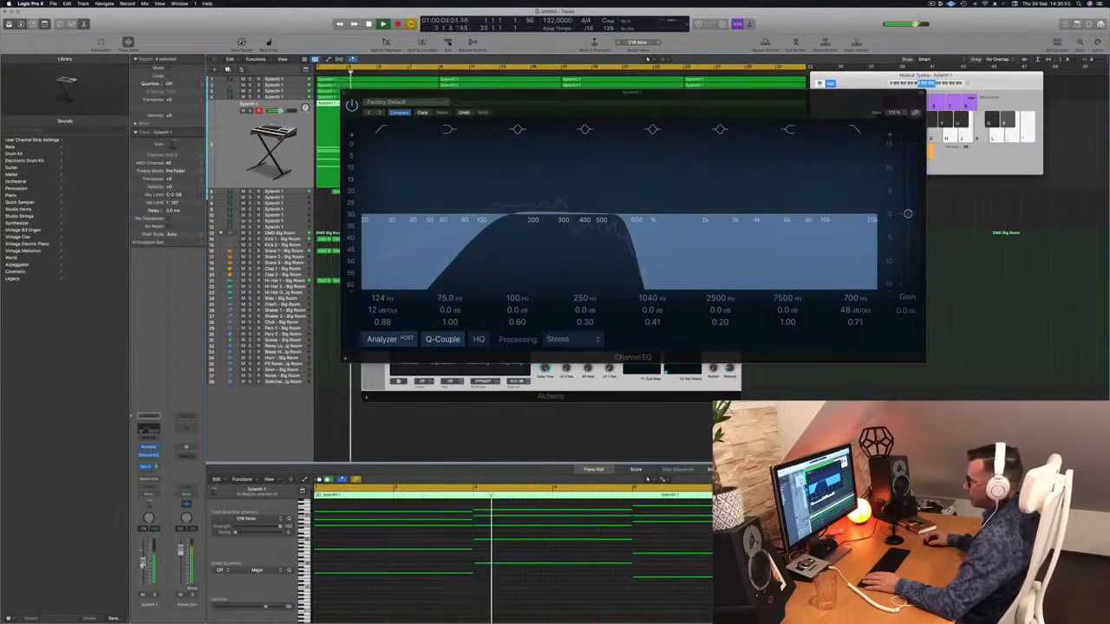
Step: Check track 5 in solo, refine its EQ to a 107 Hz low cut and 660 Hz high cut, and close its plug-in windows
key(s)
key(s)
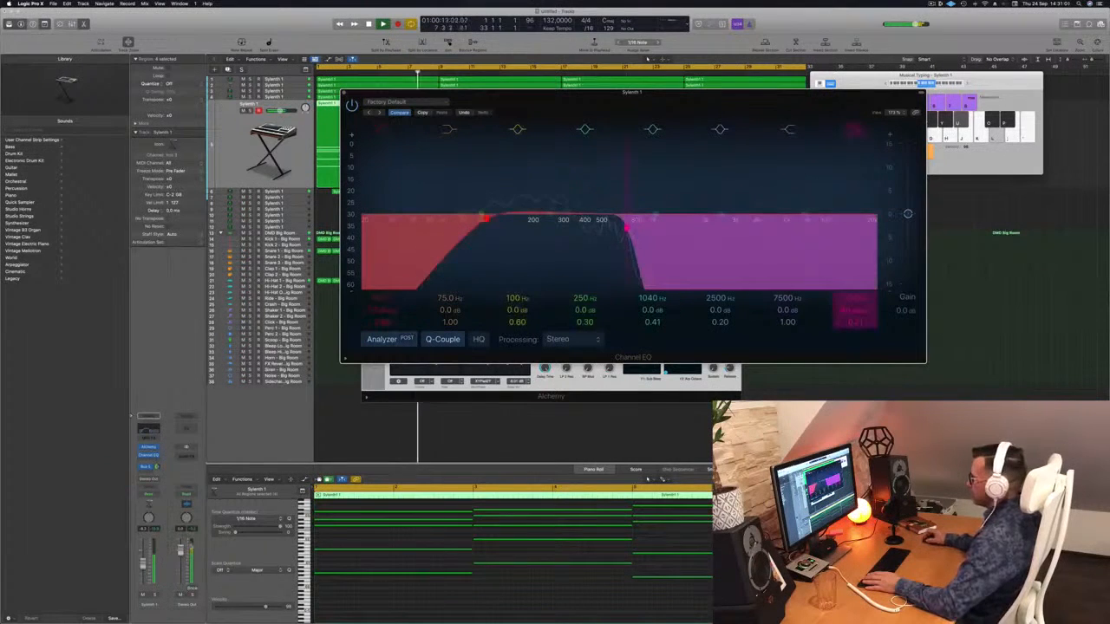
drag(630, 227, 626, 227)
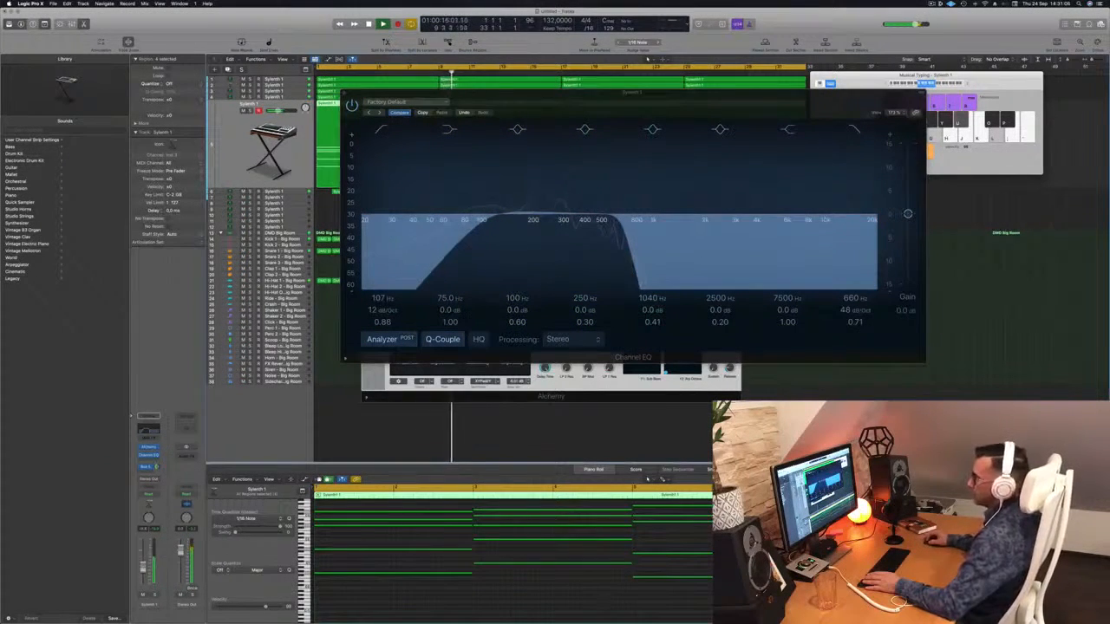
drag(364, 93, 362, 94)
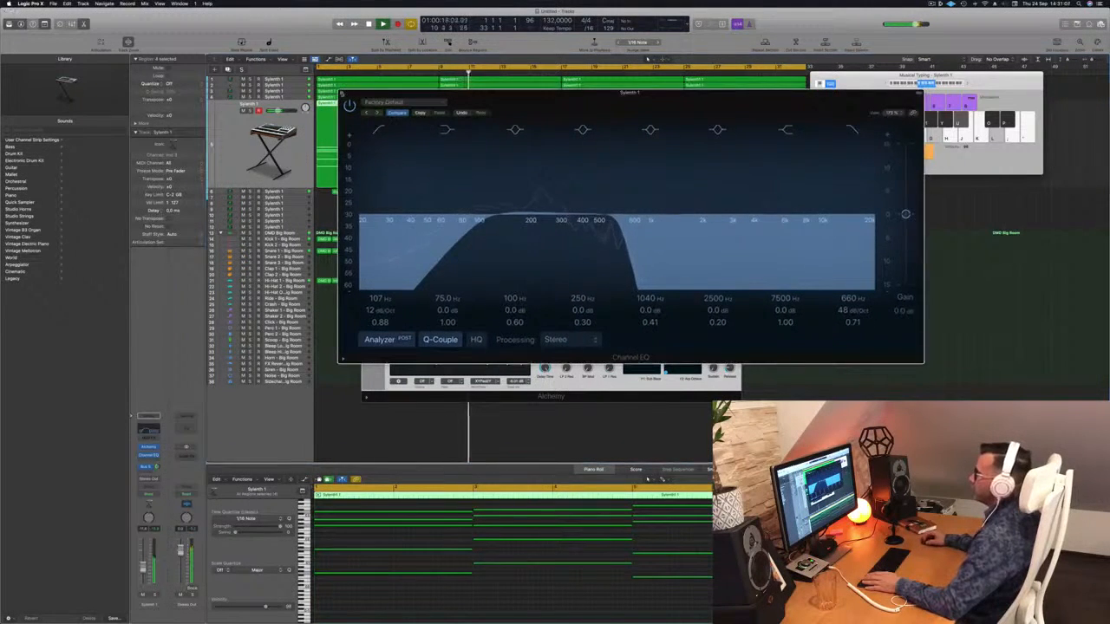
click(342, 94)
click(364, 122)
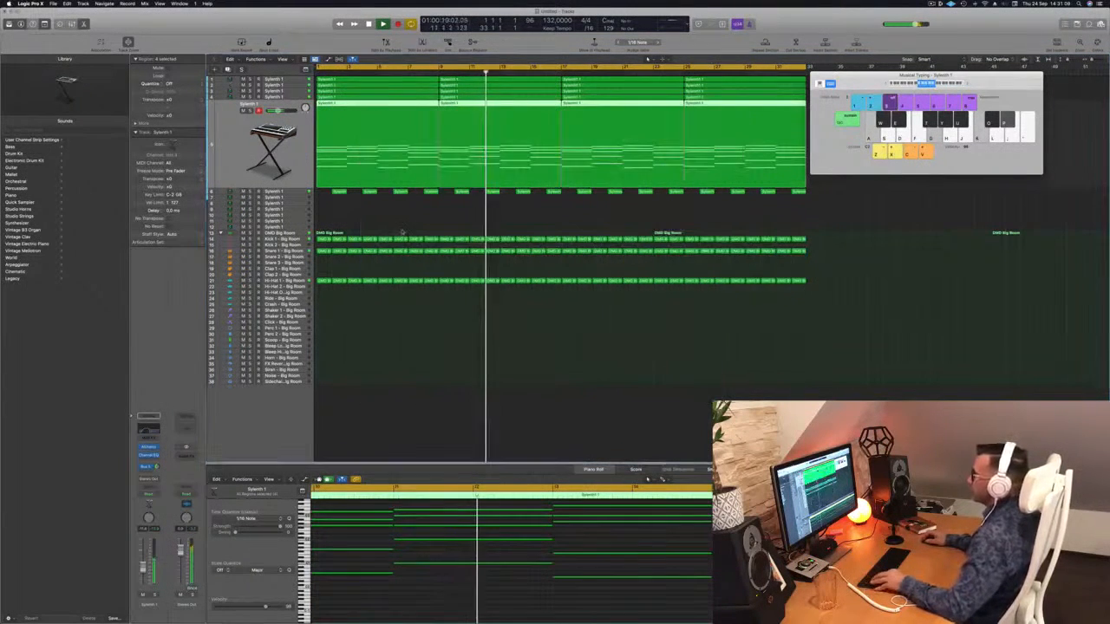
Step: Audition track 4 in solo, return it to the full mix, and look through tracks 3 and 1
key(super+Left)
key(super+Up)
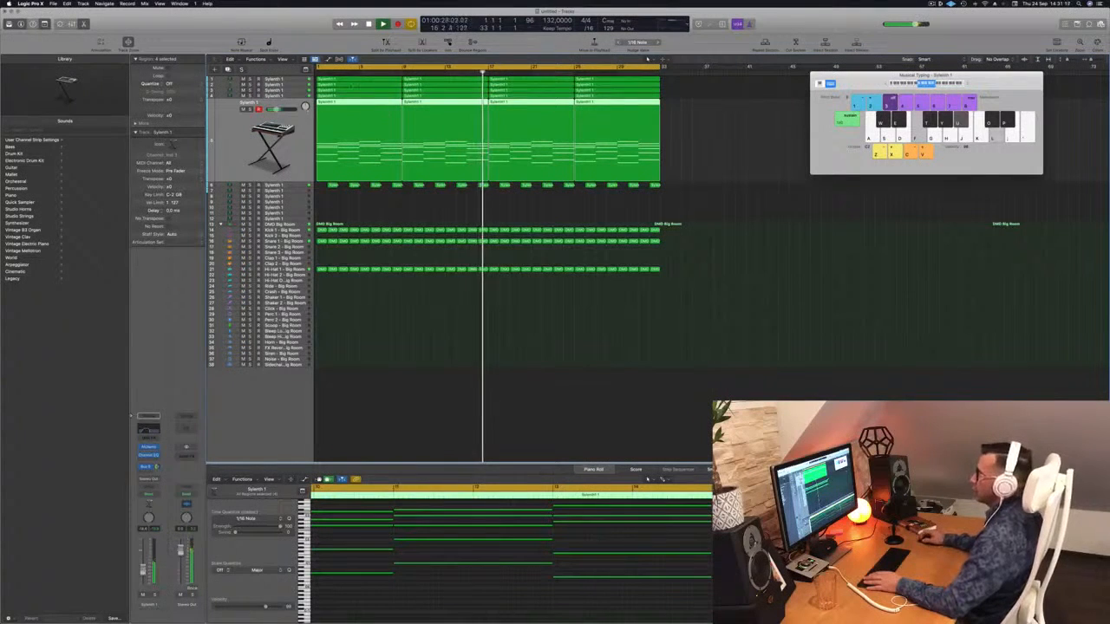
click(293, 95)
key(ctrl+s)
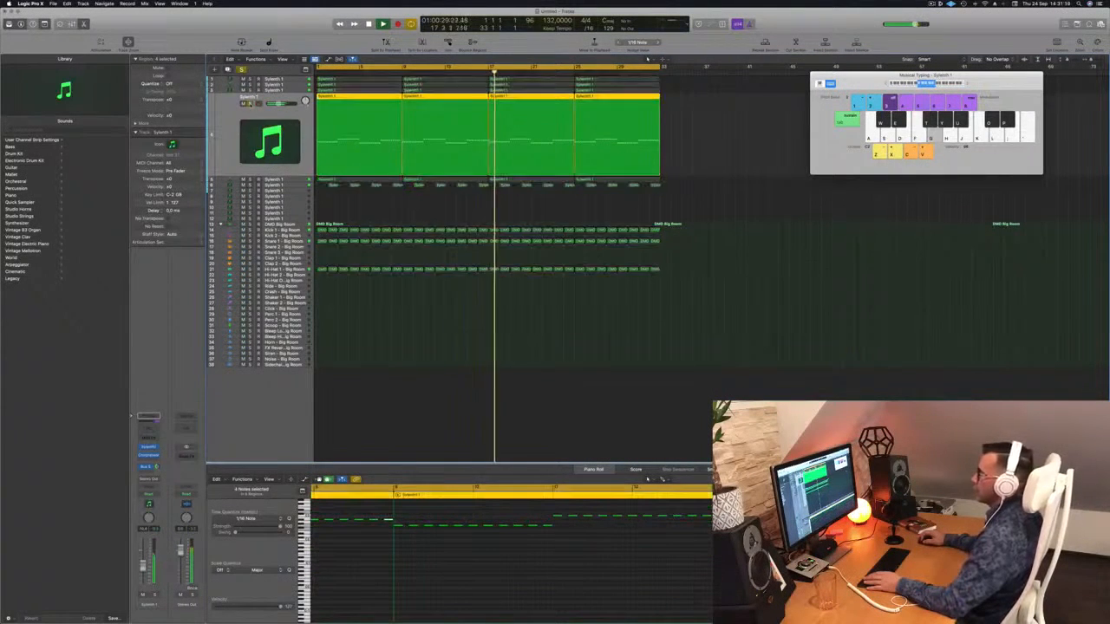
key(ctrl+s)
click(287, 90)
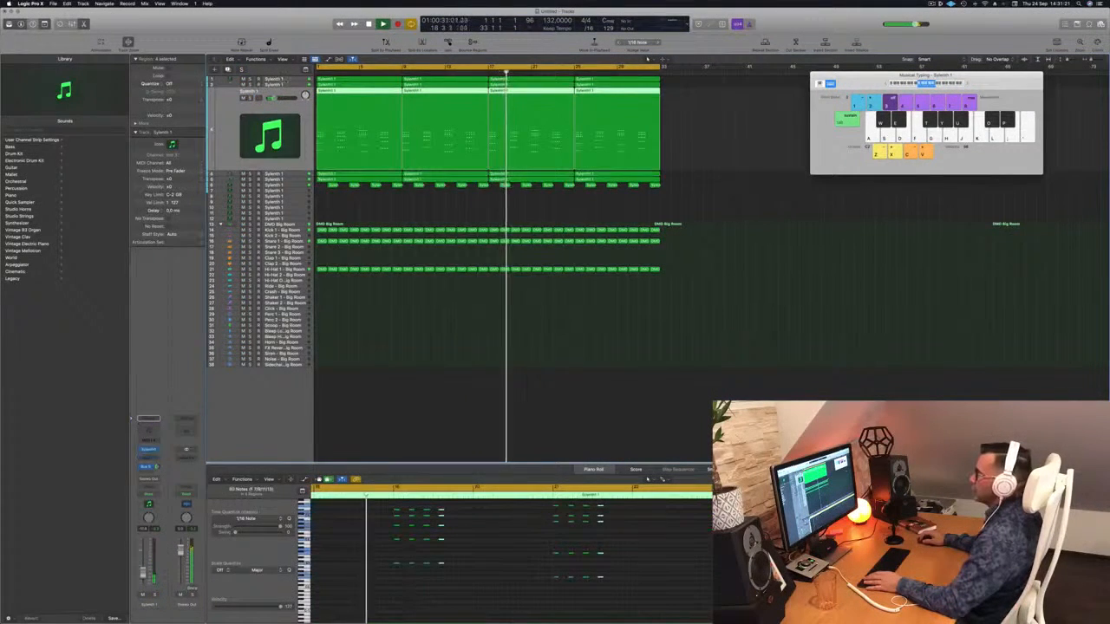
click(275, 80)
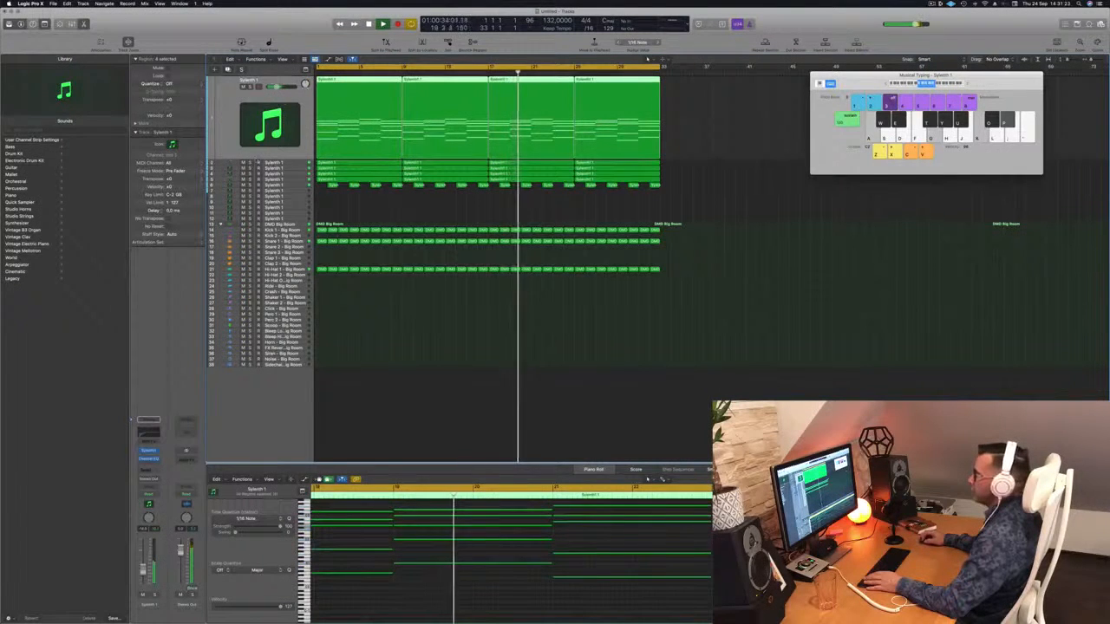
Step: Briefly solo track 2 and replay the loop from the start with all tracks playing
key(Down)
key(ctrl+s)
key(ctrl+s)
key(Return)
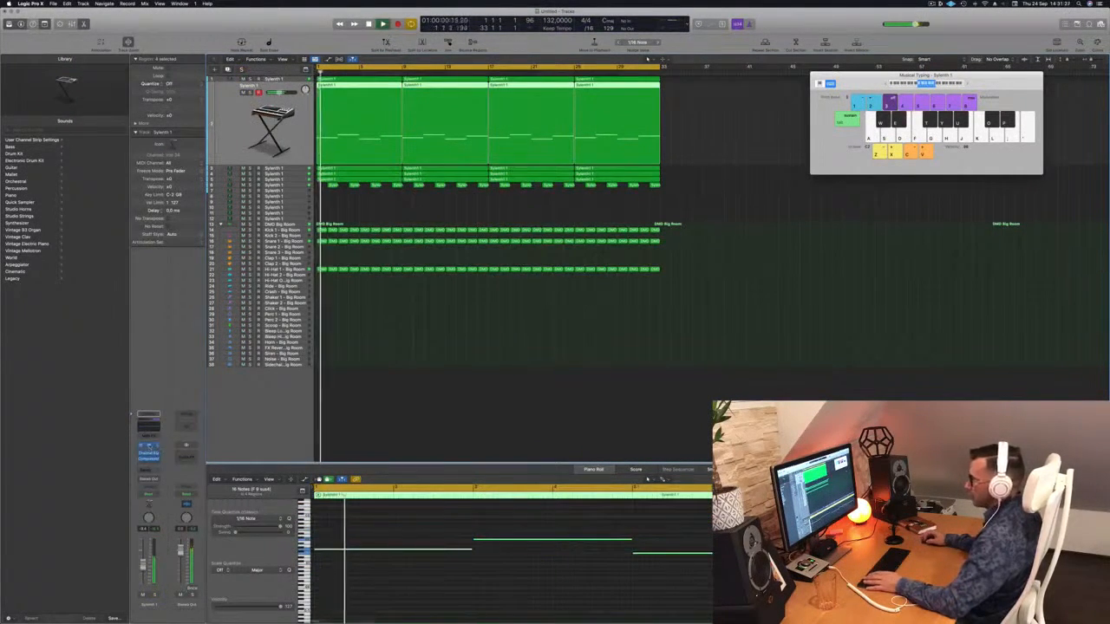
Step: Open track 2's Alchemy instrument, compare the track soloed and in the full mix, and close the instrument window
click(149, 446)
key(Return)
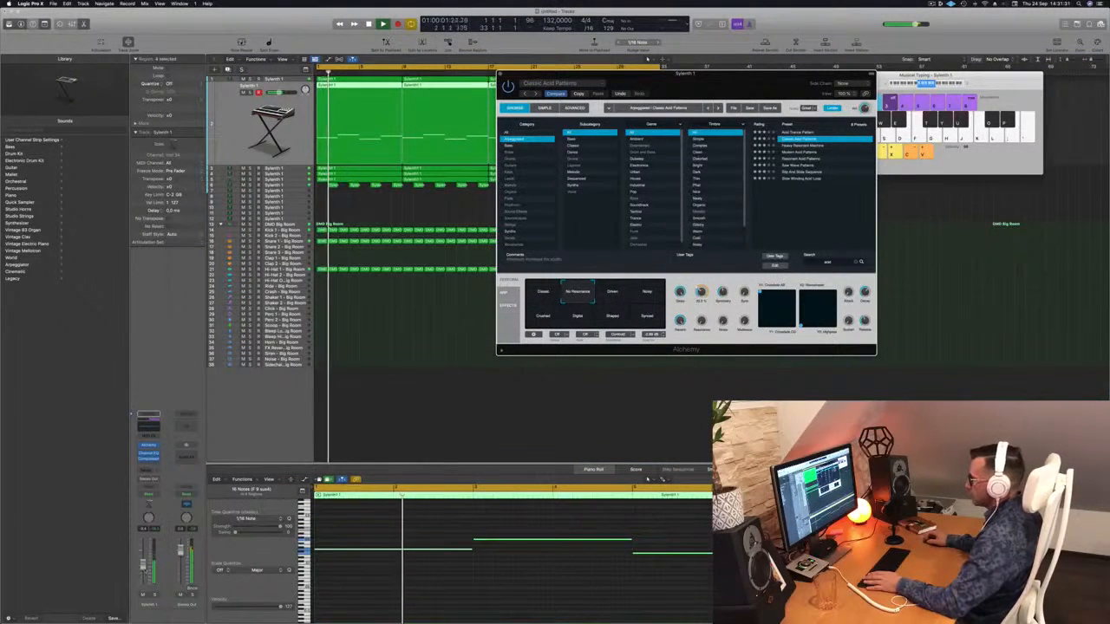
key(Return)
click(154, 596)
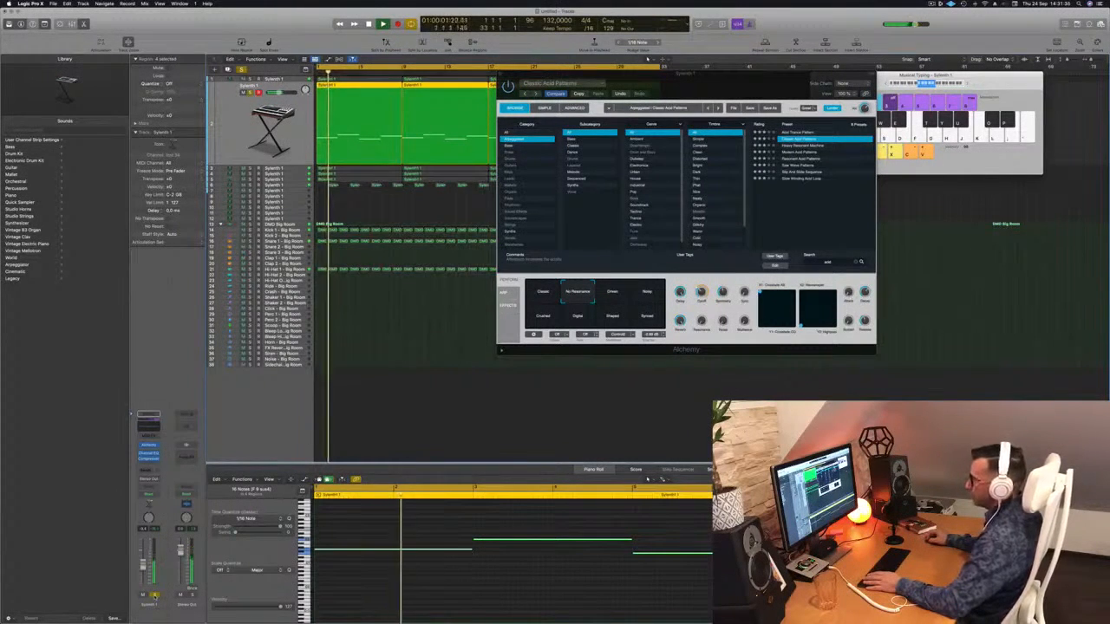
click(155, 595)
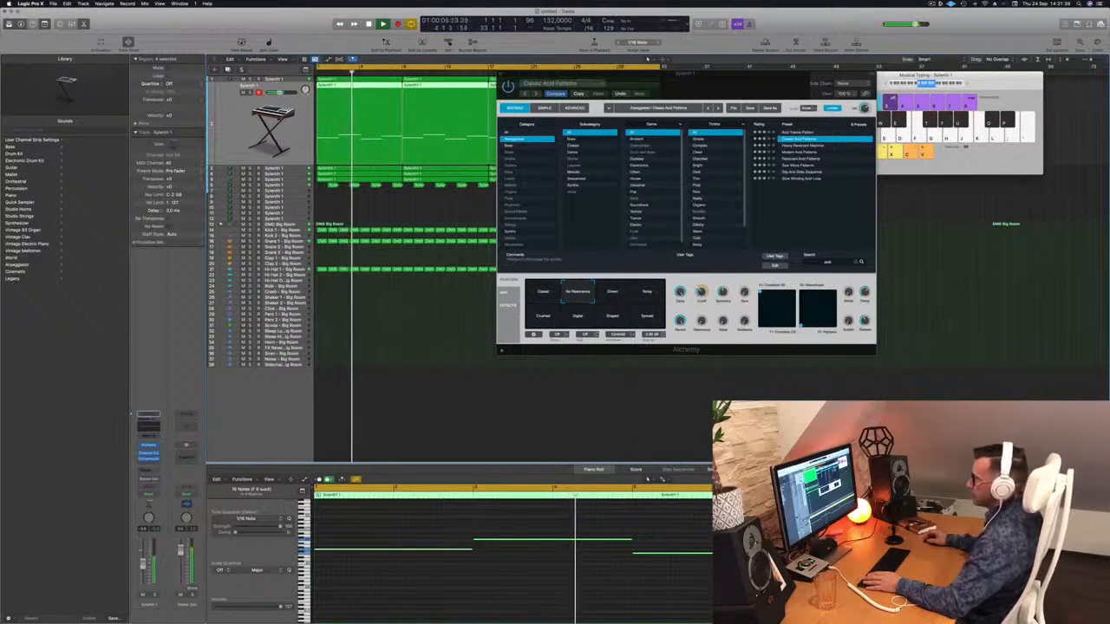
key(Return)
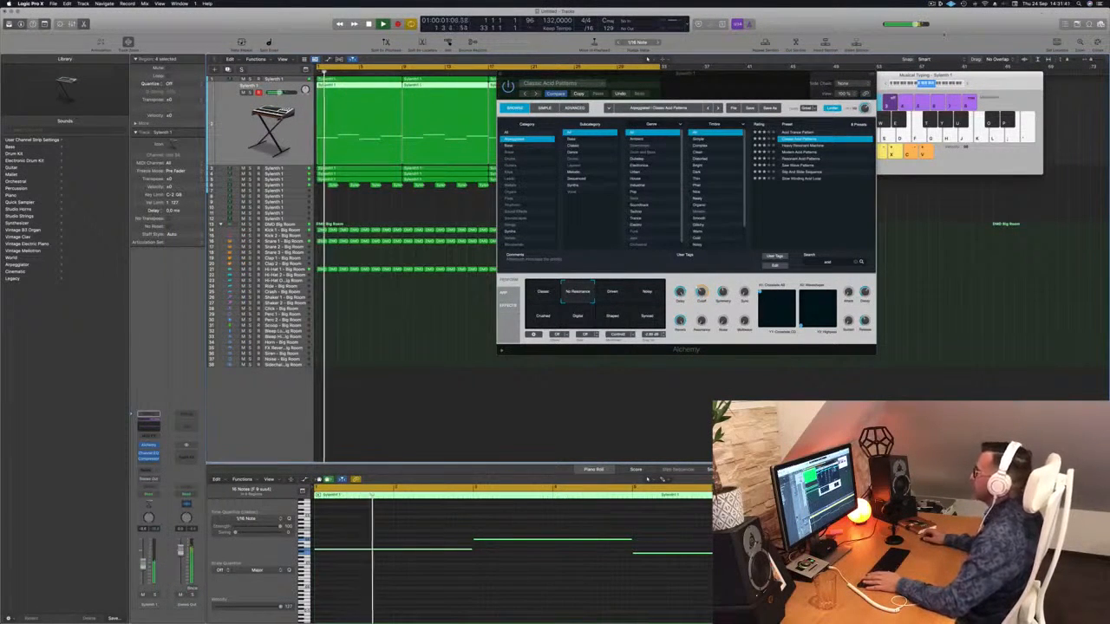
drag(765, 77, 666, 103)
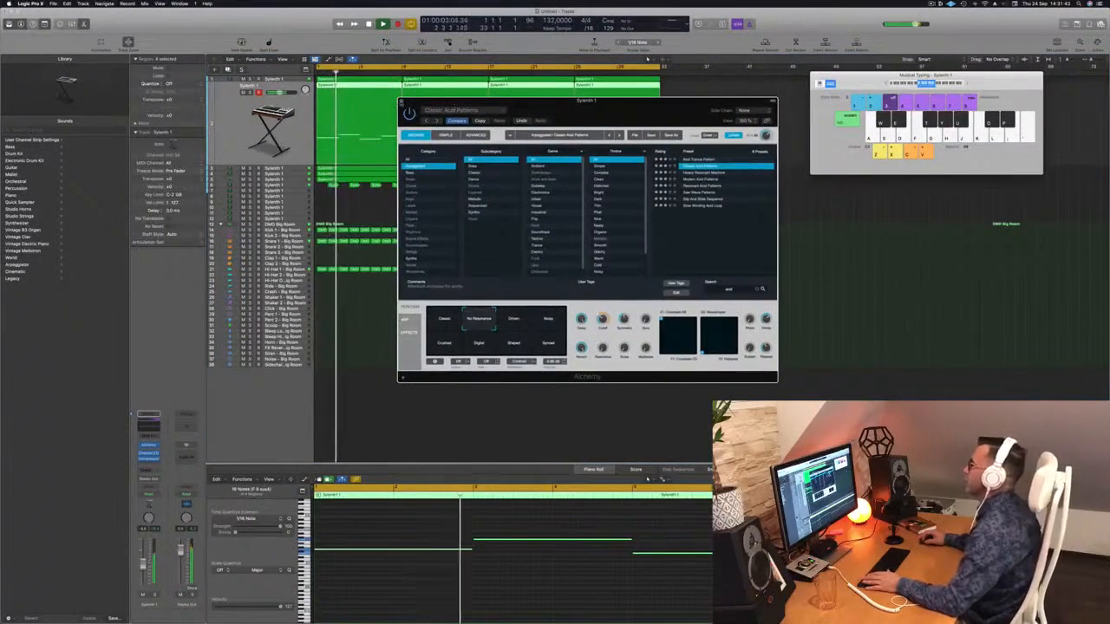
click(401, 103)
Step: Solo tracks 2, 4 and 5 together to hear them apart from the rest of the arrangement
scroll(369, 206, up, 1)
scroll(370, 205, up, 2)
scroll(370, 205, left, 5)
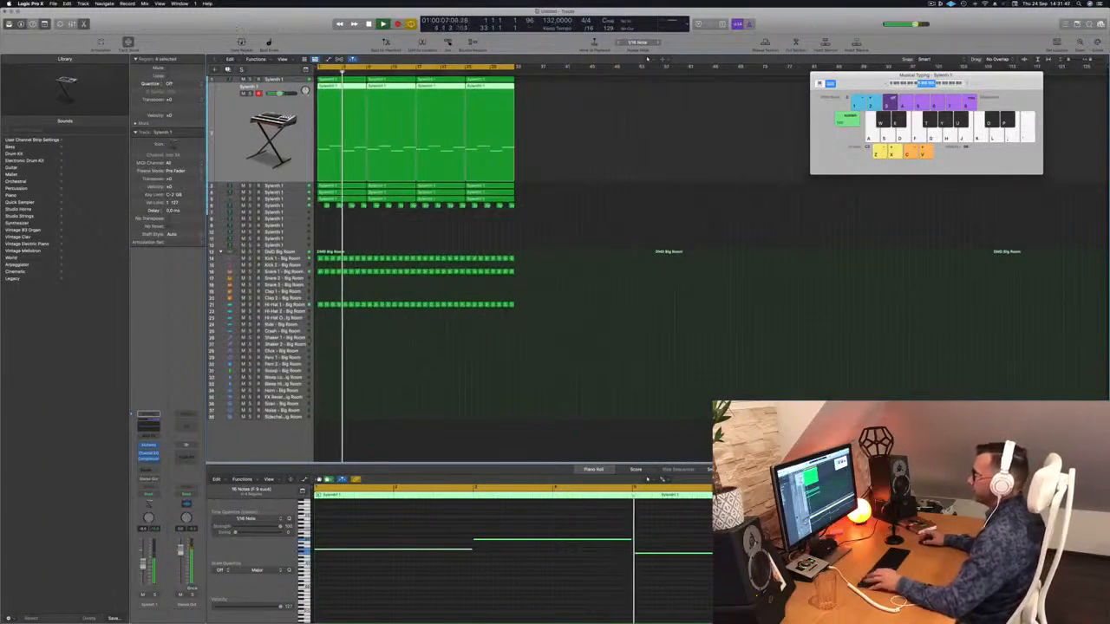
scroll(487, 189, right, 5)
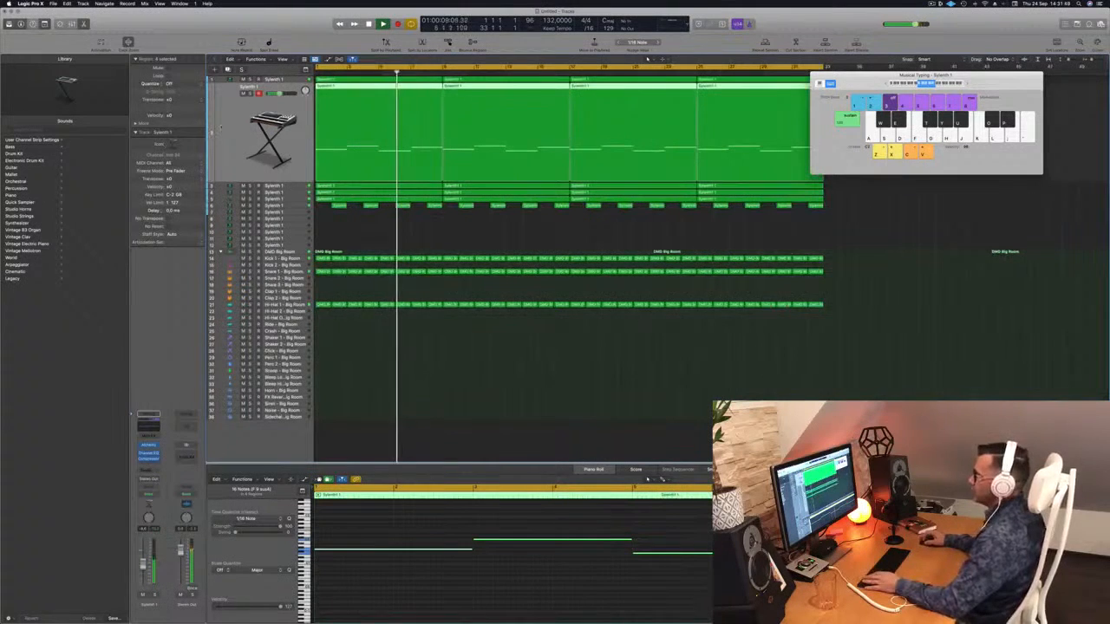
key(s)
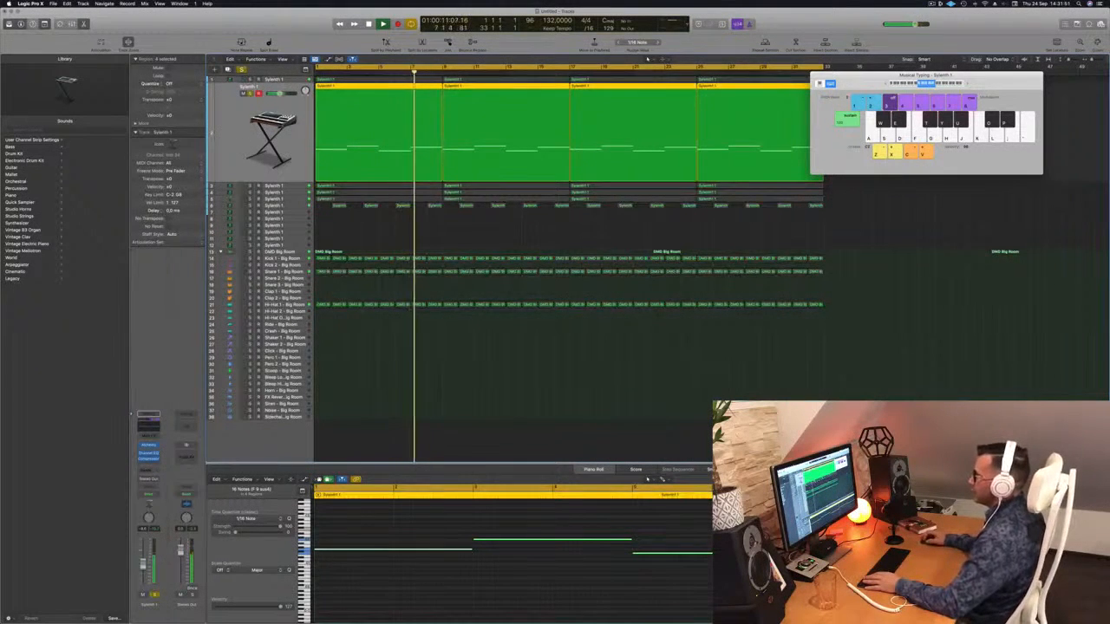
click(293, 188)
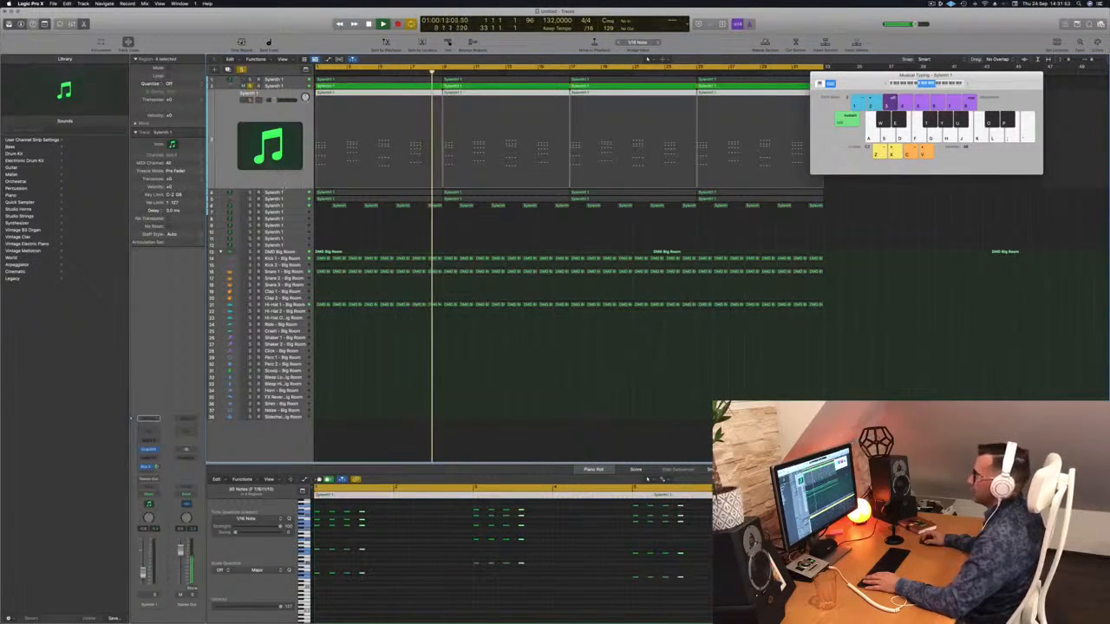
click(292, 192)
key(s)
key(Down)
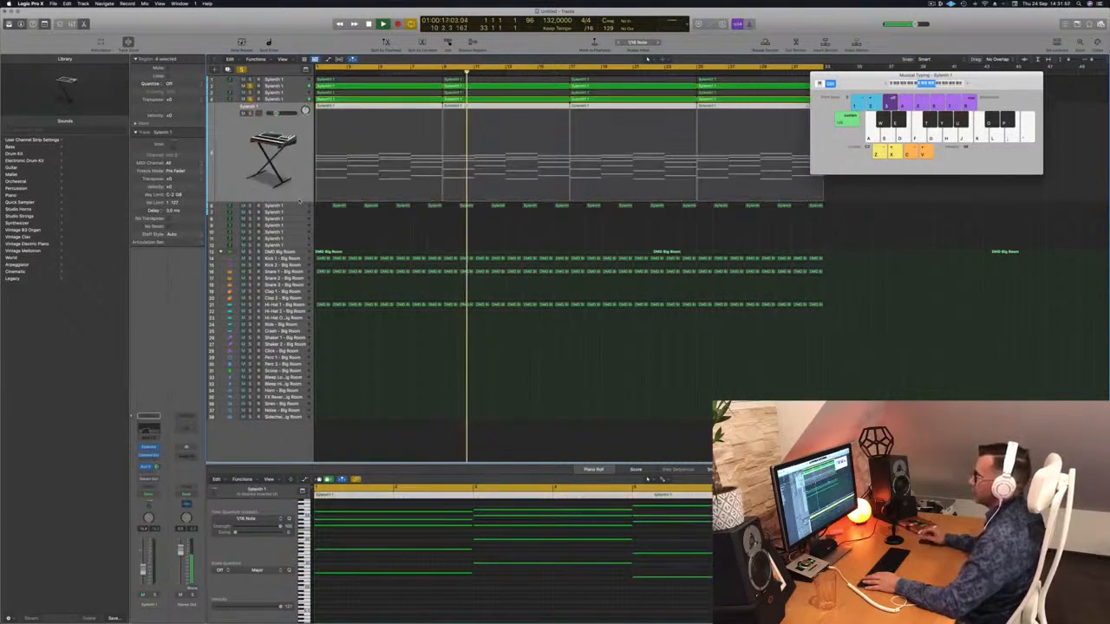
key(s)
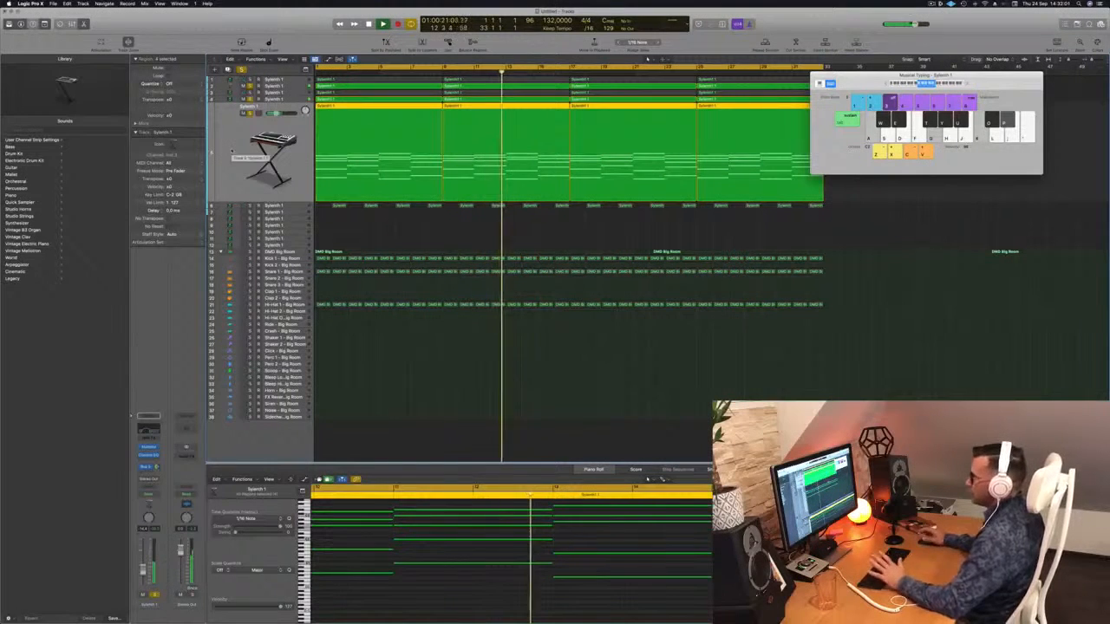
Step: Insert a Channel EQ on the Stereo Out, try a 48 dB/Oct high cut, switch that band off, and close the EQ
click(186, 430)
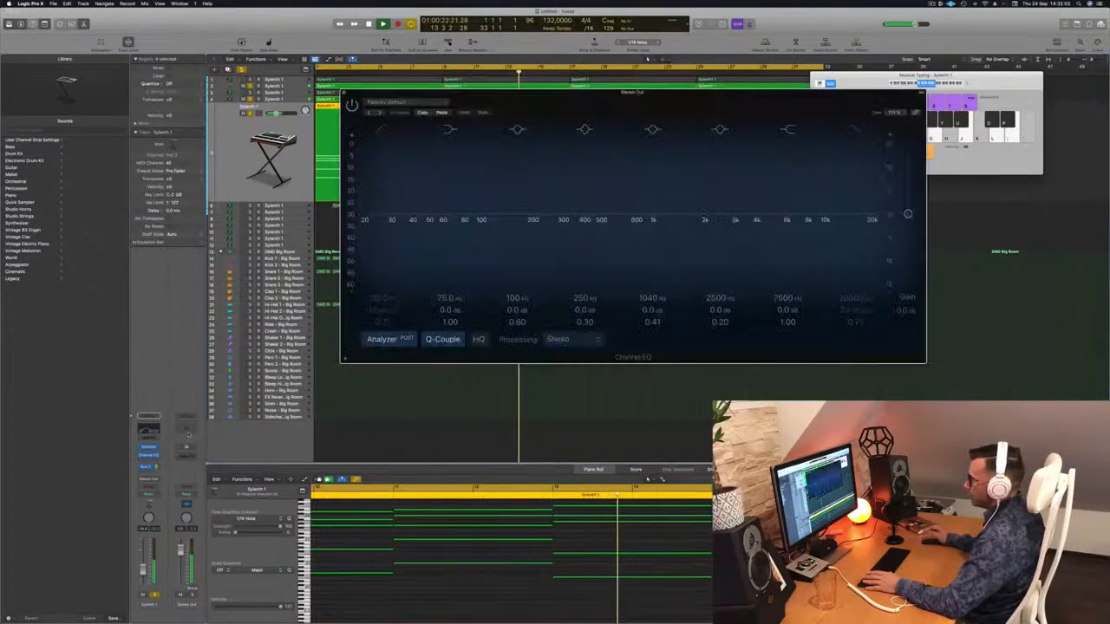
drag(650, 96, 768, 81)
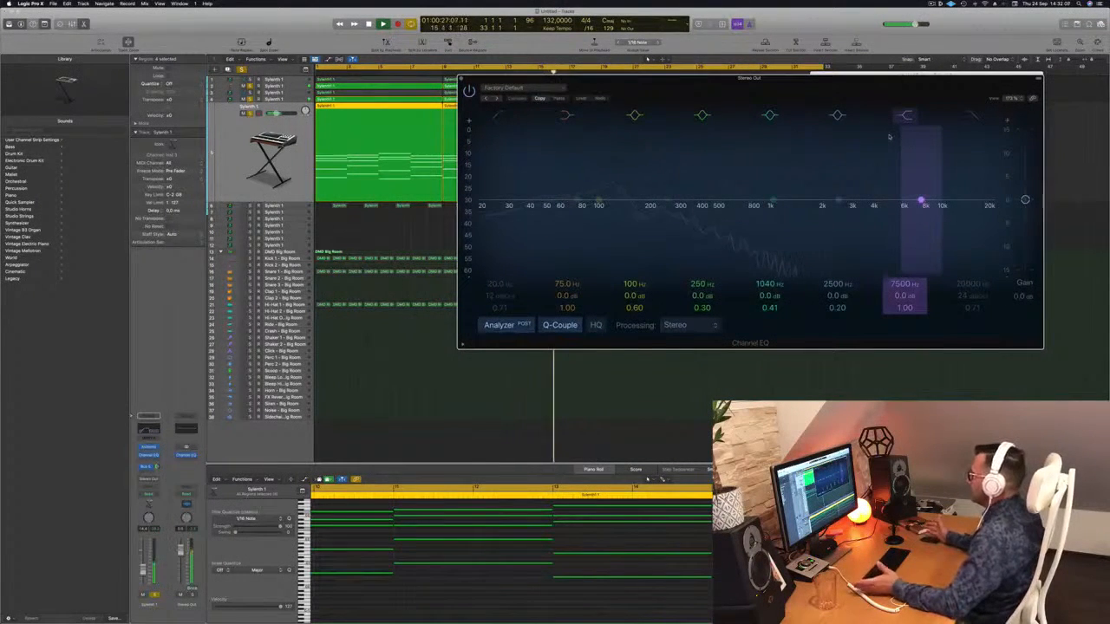
click(972, 115)
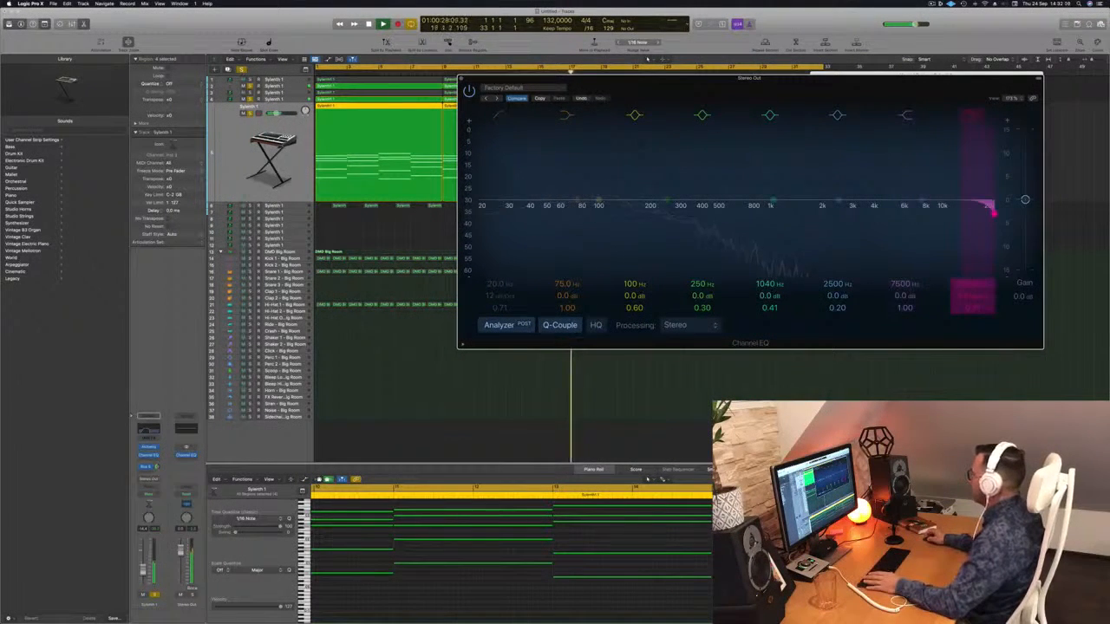
mouse_move(993, 213)
mouse_down()
mouse_move(575, 213)
mouse_move(993, 213)
mouse_up()
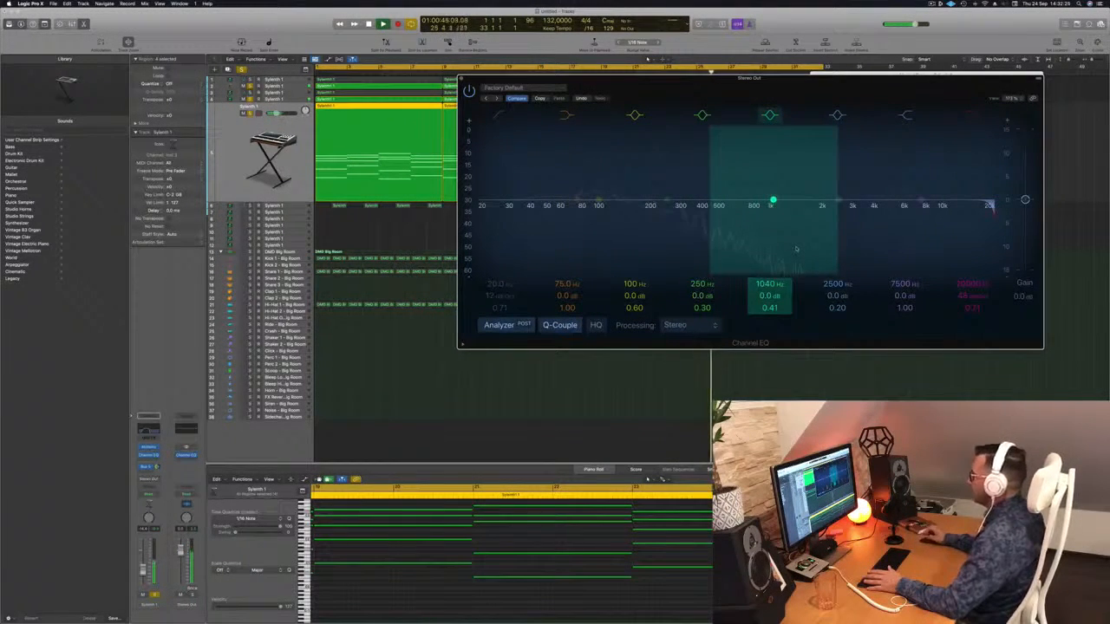
click(973, 116)
click(461, 79)
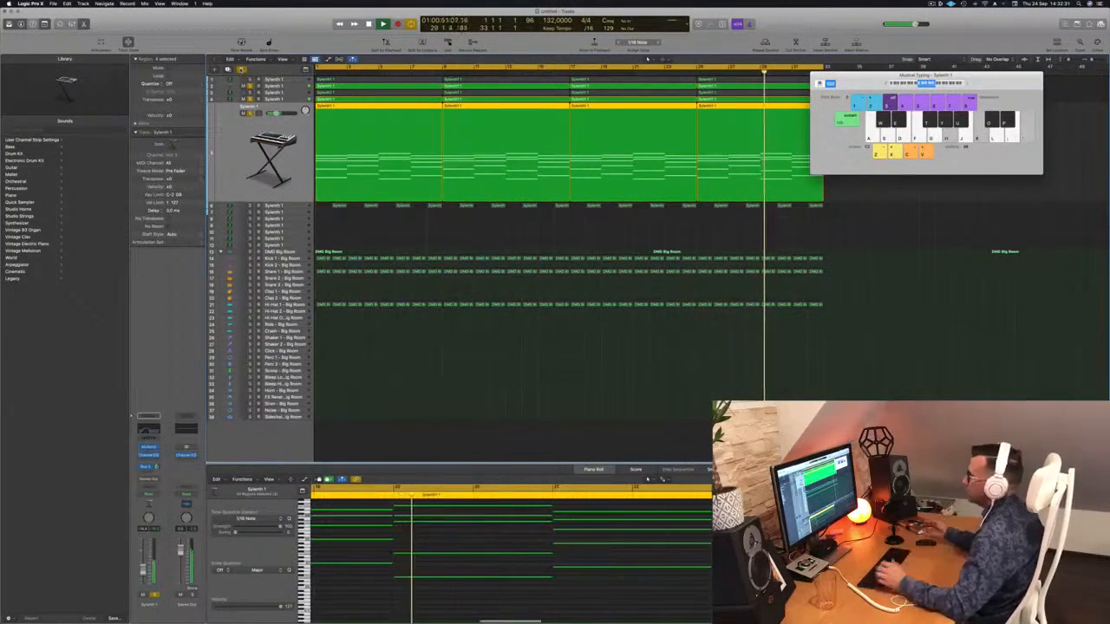
Step: Clear the region selection and play the full arrangement from the start with nothing soloed
key(super+a)
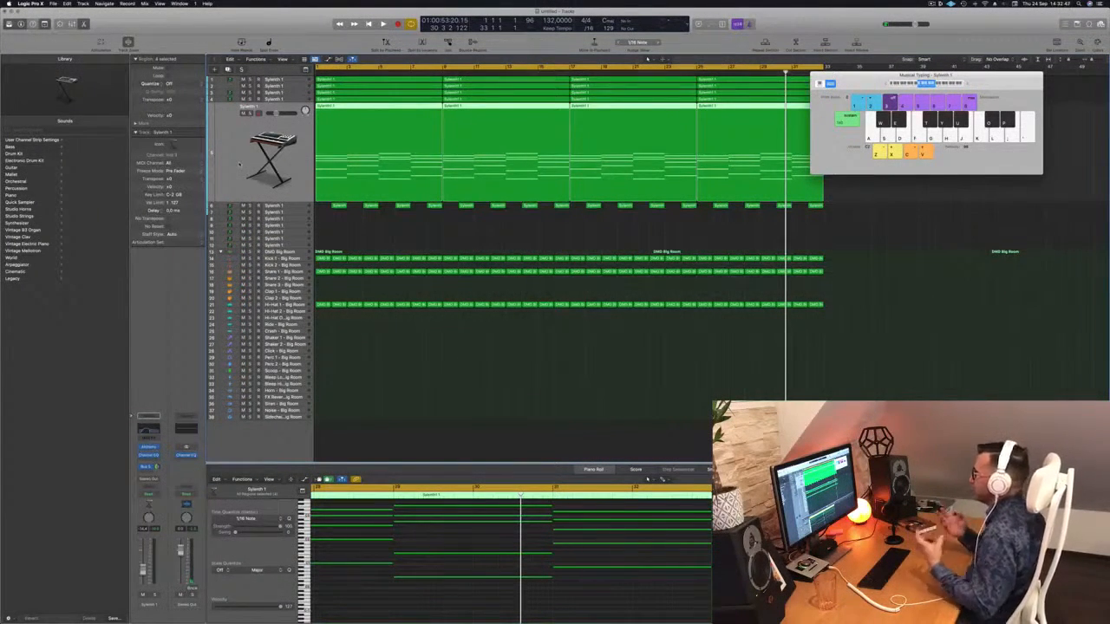
click(612, 353)
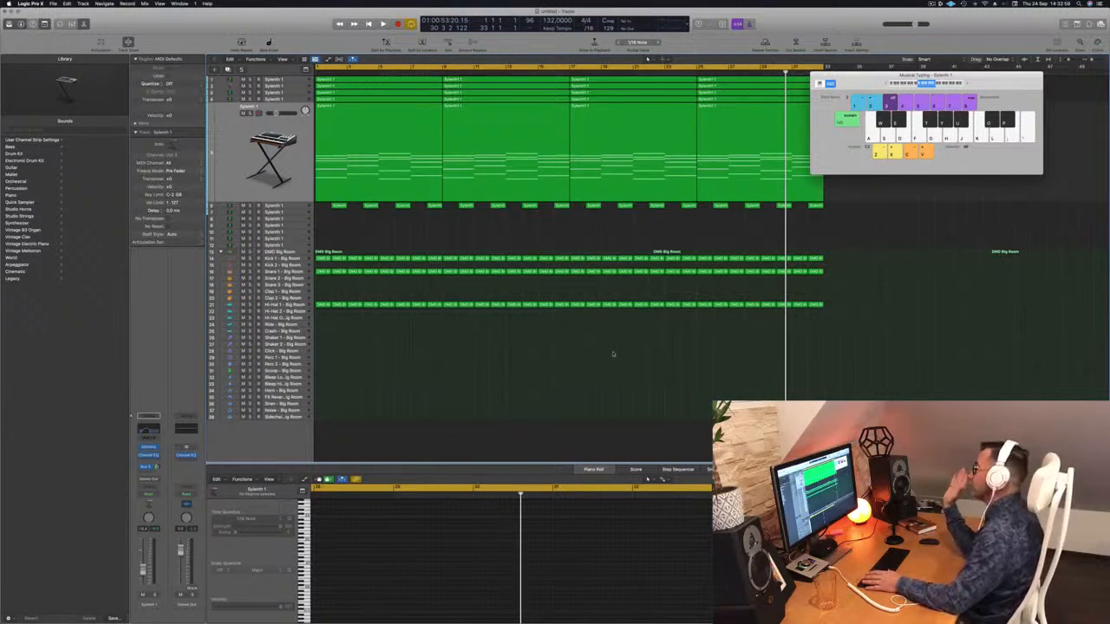
key(Return)
key(space)
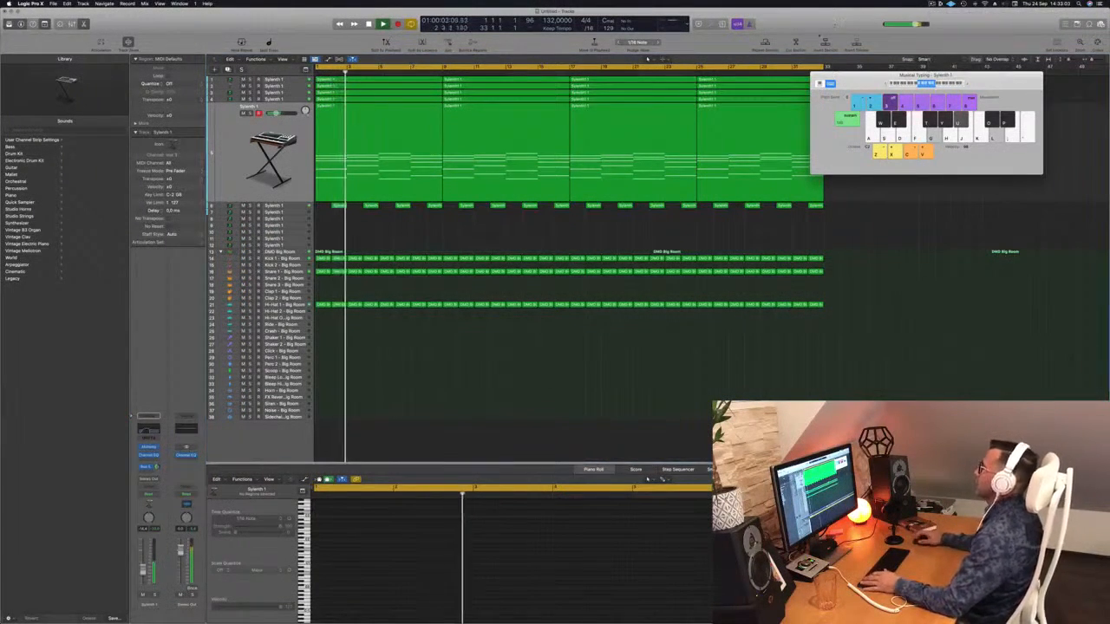
key(super+Down)
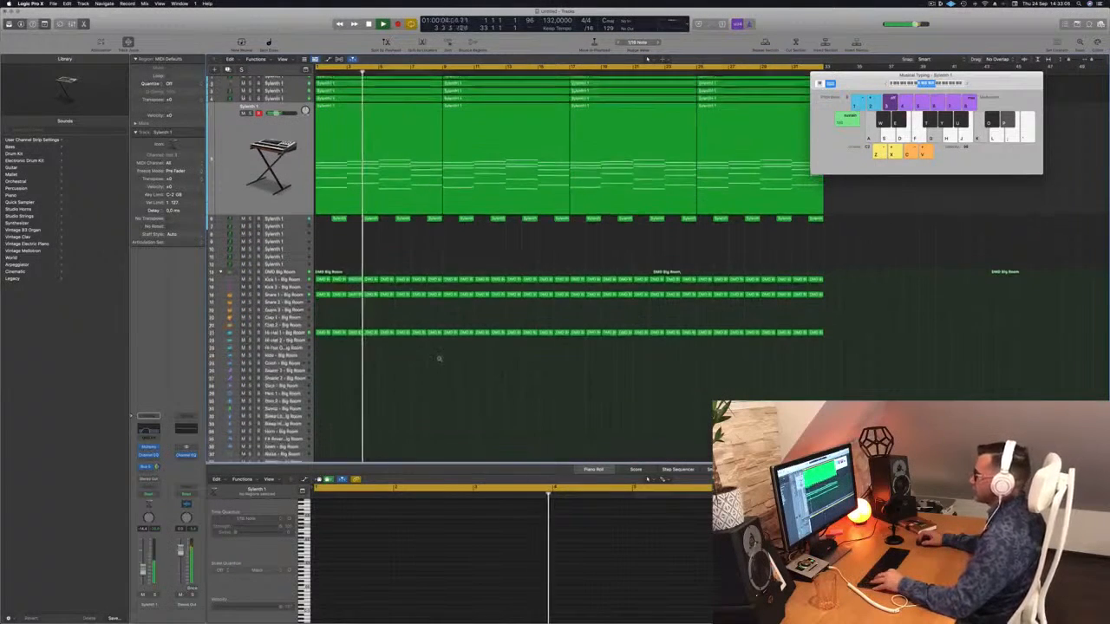
key(super+Down)
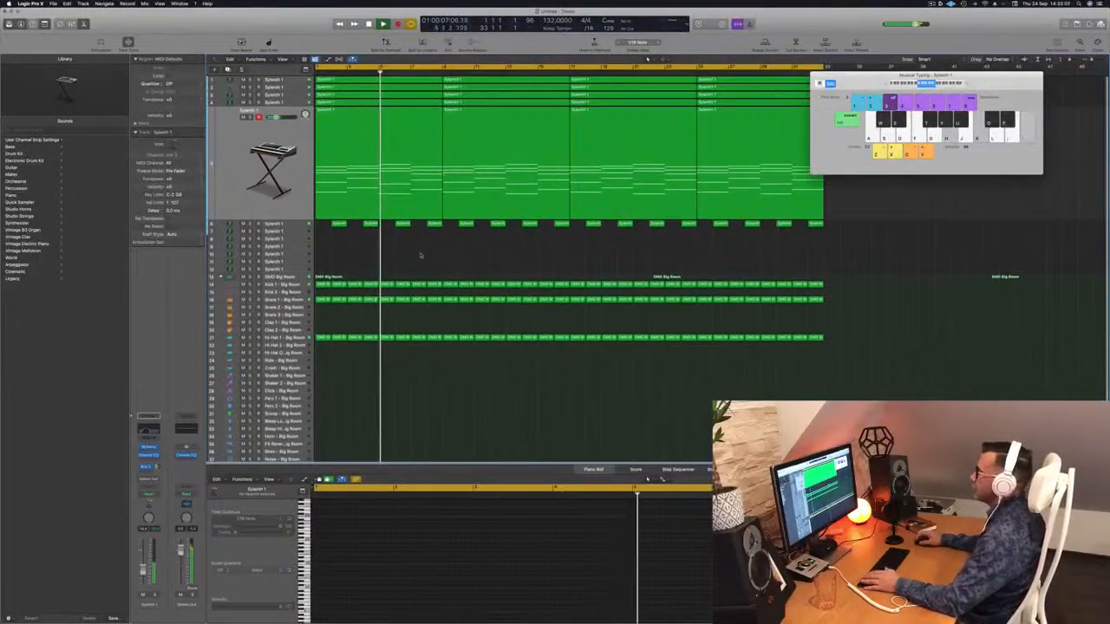
scroll(395, 260, down, 3)
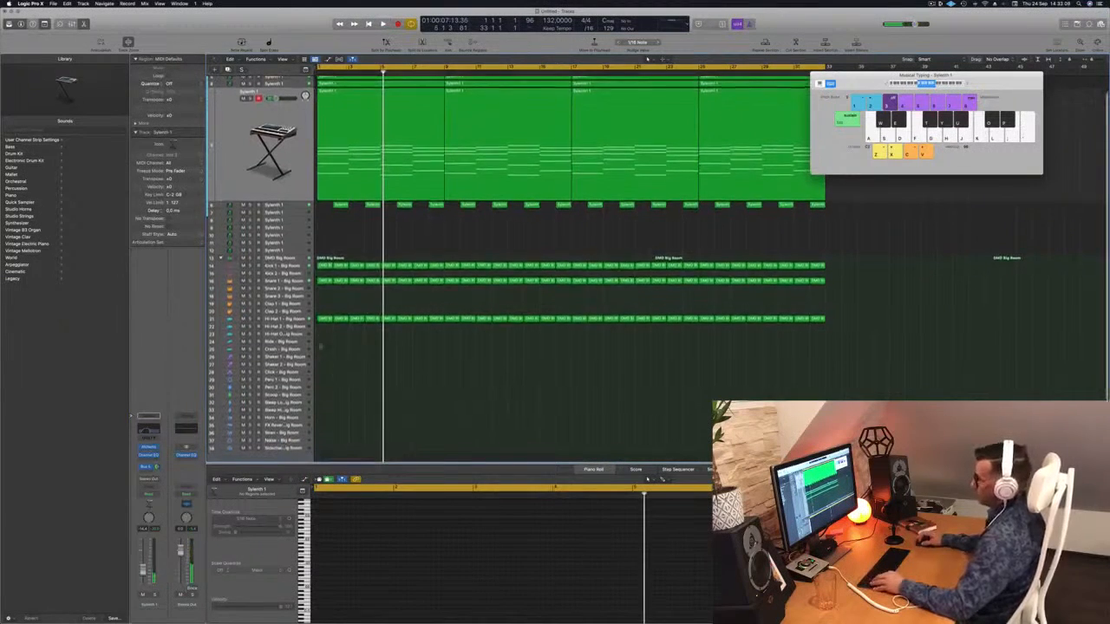
Step: Copy the bar 1 Hi-Hat 1 region onto the Shaker 2 track, adjust its notes in the piano roll, and play it
click(322, 319)
drag(323, 319, 328, 365)
drag(385, 524, 595, 555)
key(z)
mouse_move(337, 516)
mouse_down()
mouse_move(321, 519)
mouse_move(339, 523)
mouse_up()
key(space)
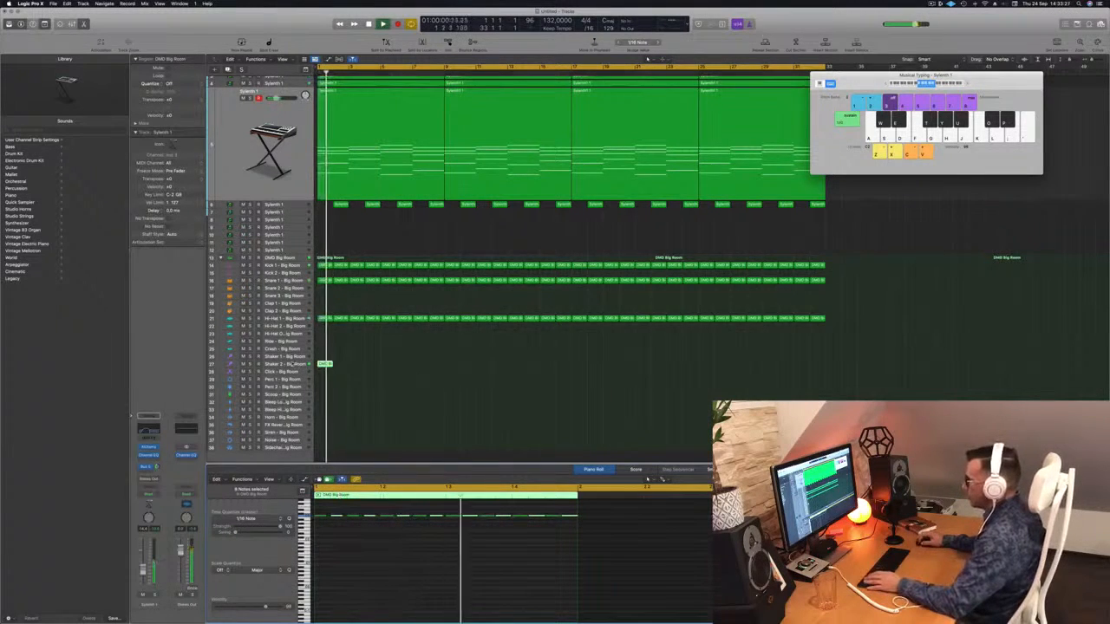
Step: Duplicate the Shaker 2 region into bar 2, then select the bar 1 region to view its notes in the piano roll
click(323, 364)
drag(325, 265, 344, 265)
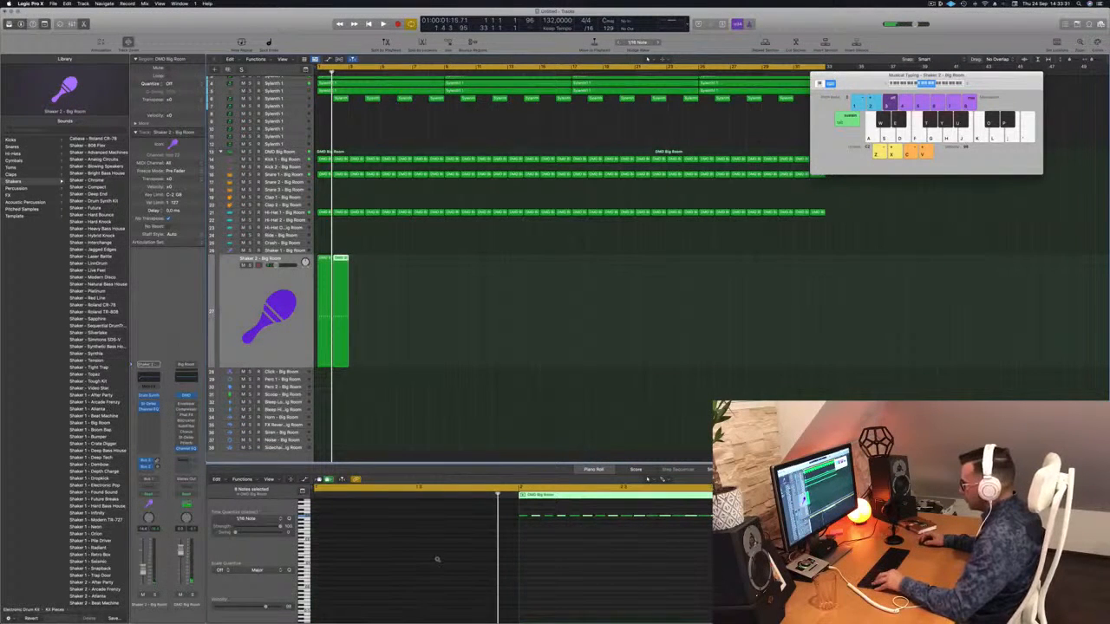
scroll(390, 551, up, 1)
key(super+Left)
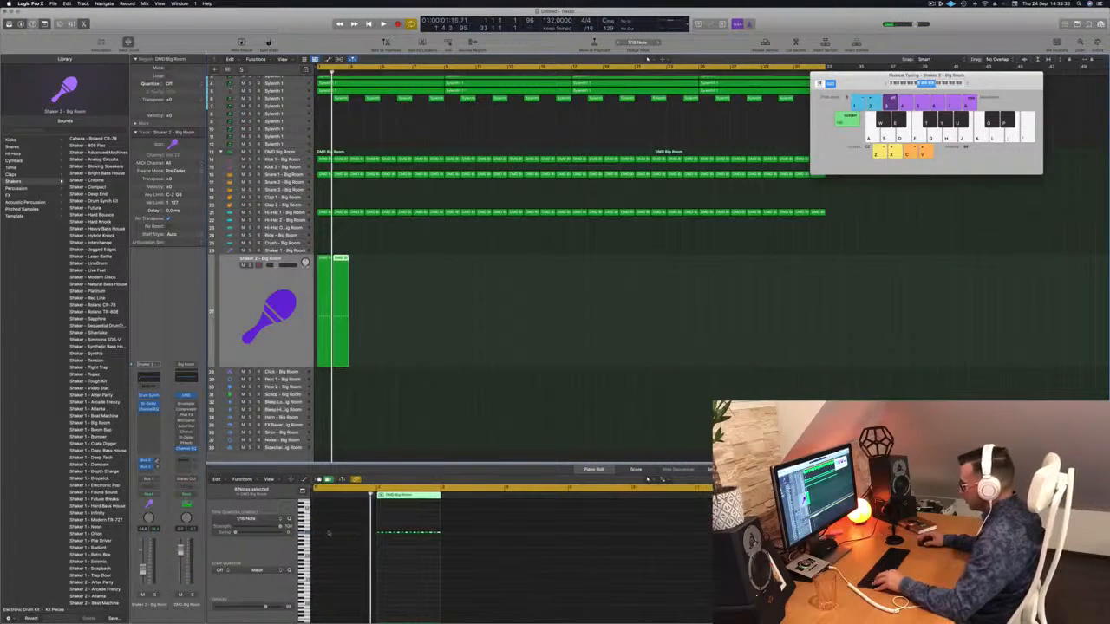
scroll(325, 522, up, 1)
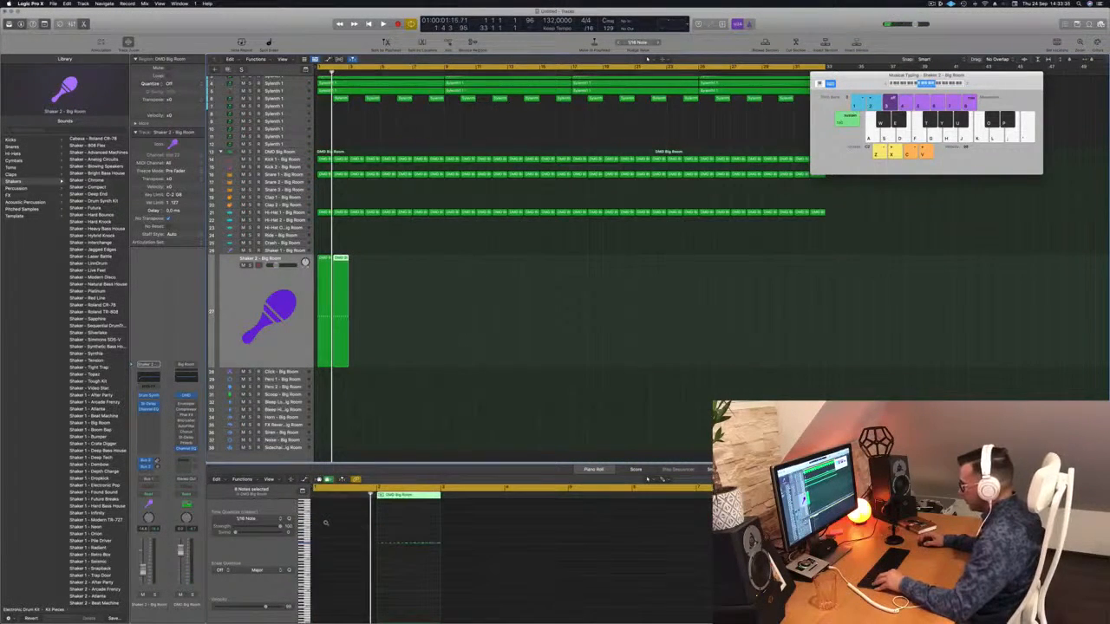
drag(329, 523, 344, 522)
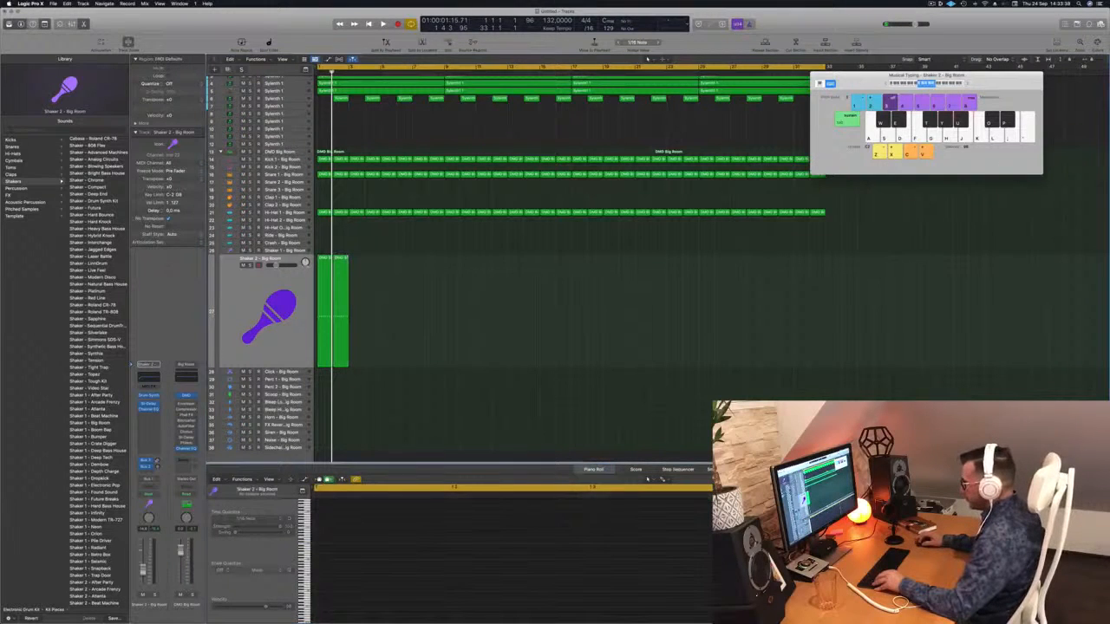
key(super+a)
key(super+Left)
key(super+Left)
key(super+Left)
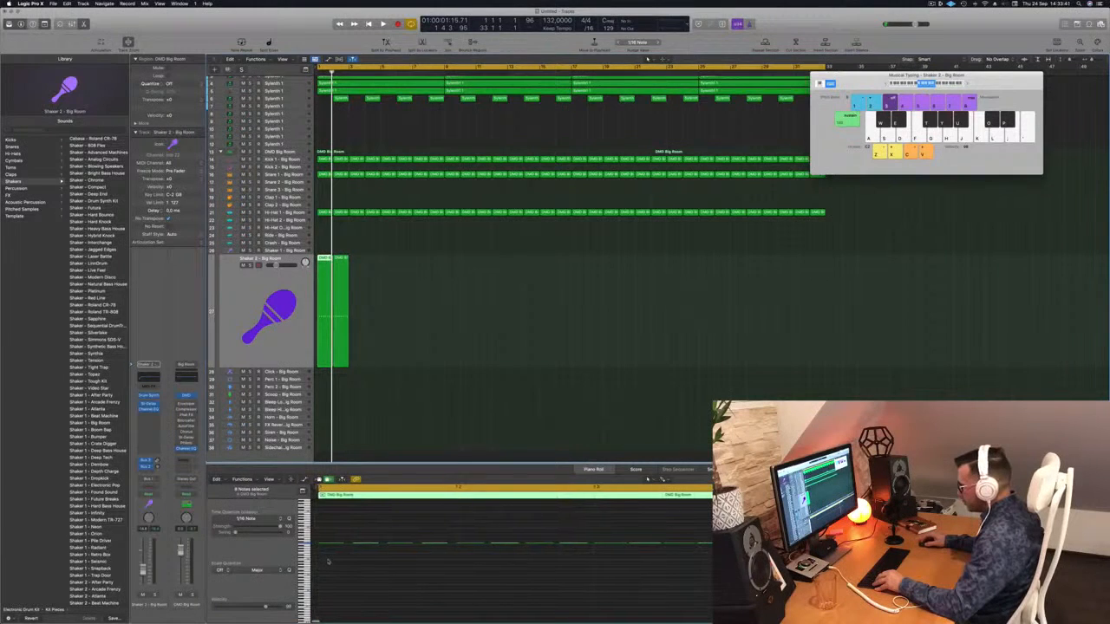
click(441, 259)
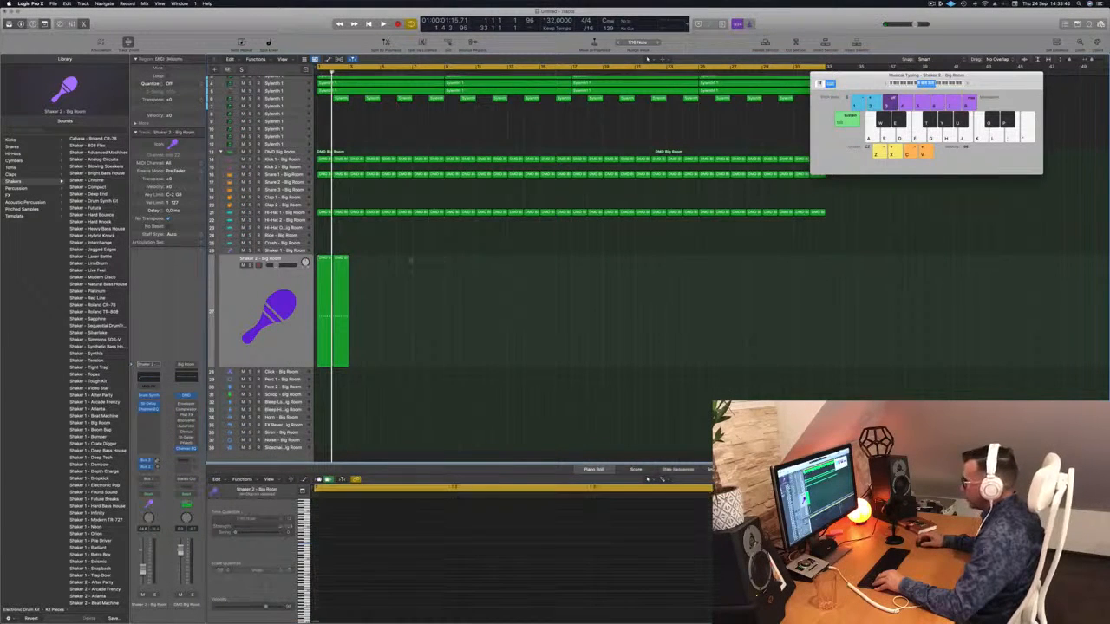
click(324, 262)
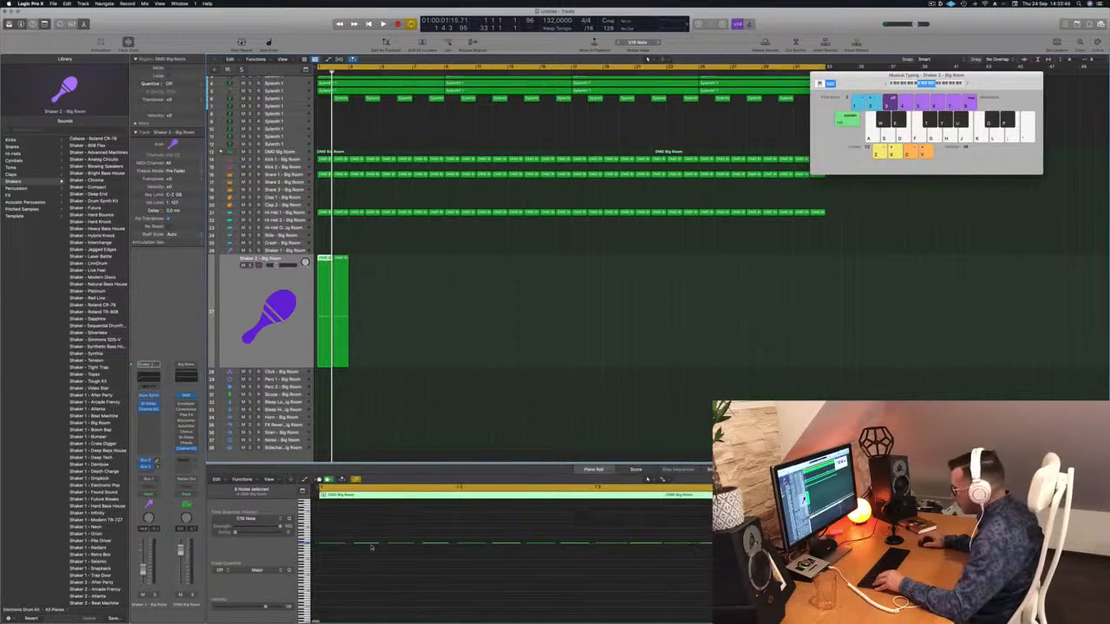
Step: Inspect the shaker notes up close, select both Shaker 2 regions, and play the arrangement from the start
scroll(345, 539, up, 3)
ctrl+alt+click(345, 539)
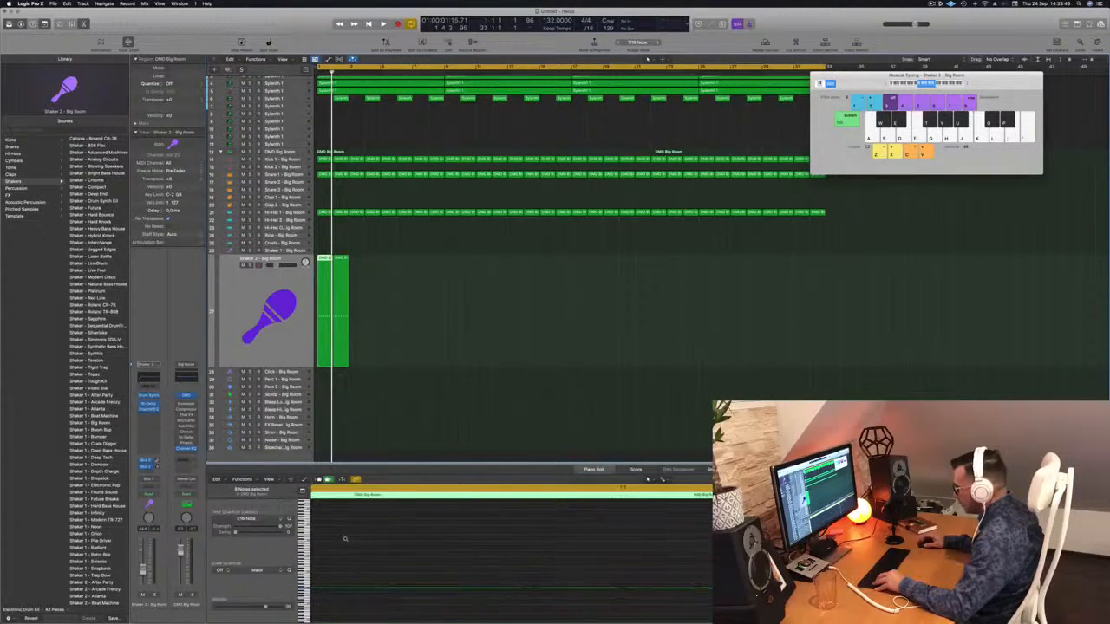
ctrl+alt+click(346, 540)
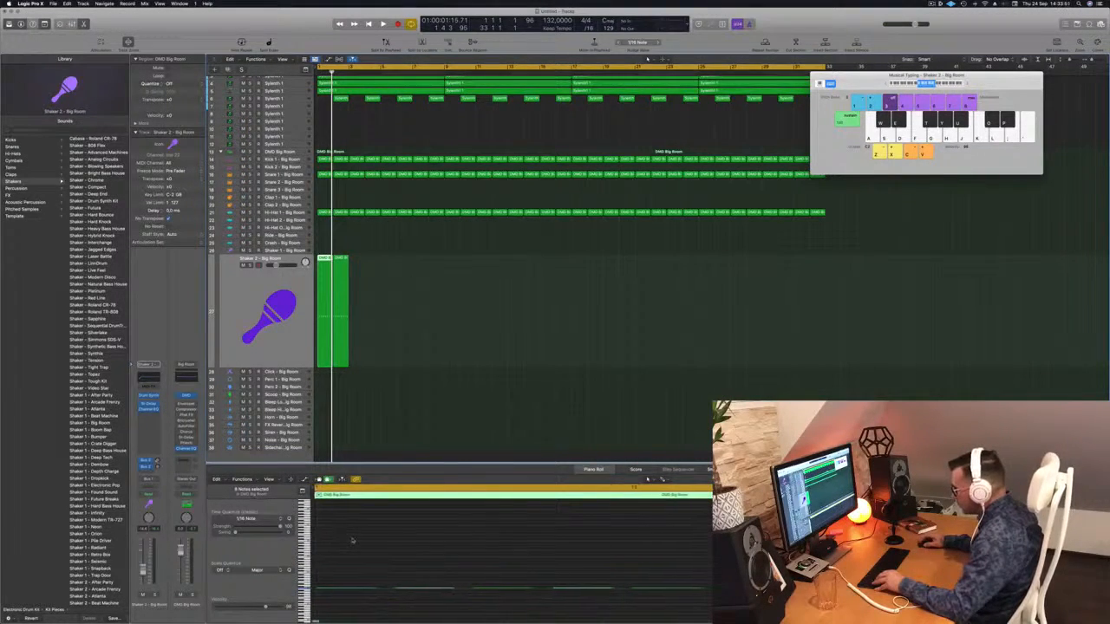
click(423, 227)
click(328, 258)
click(340, 574)
key(r)
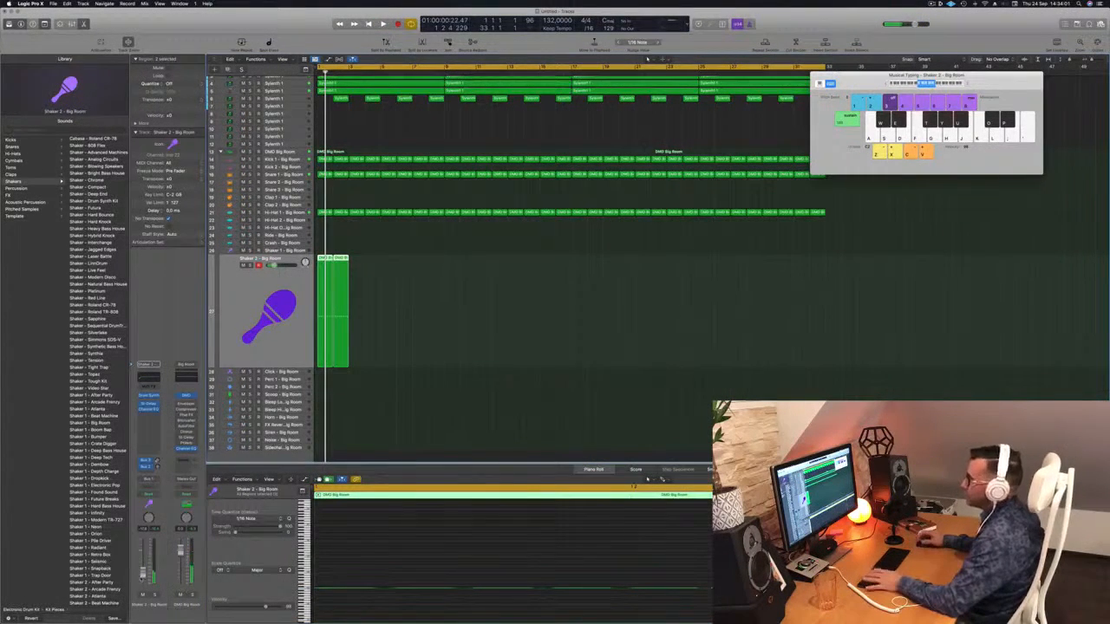
key(Return)
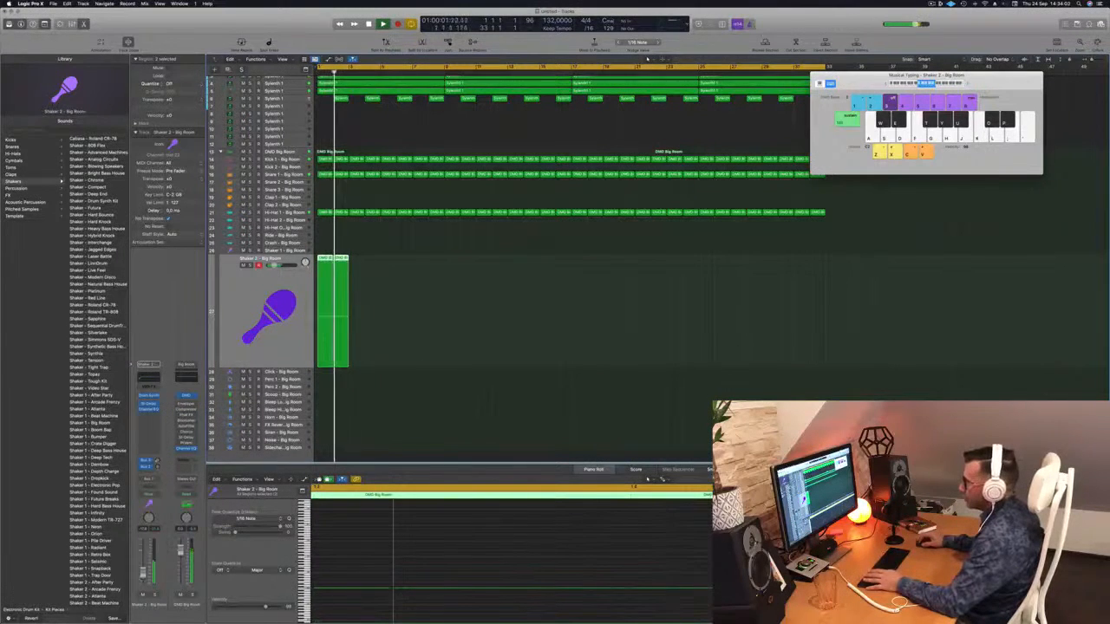
key(super+Left)
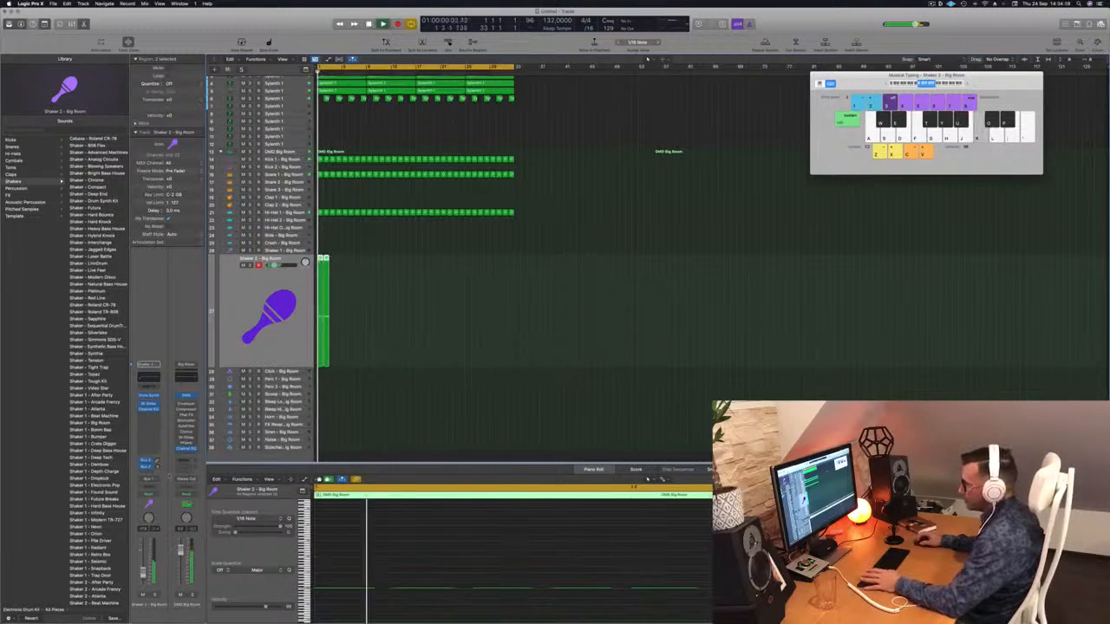
Step: Open Shaker 2's Drum Synth and, during playback, reduce its Decay and lower its Attack to about 25%
key(v)
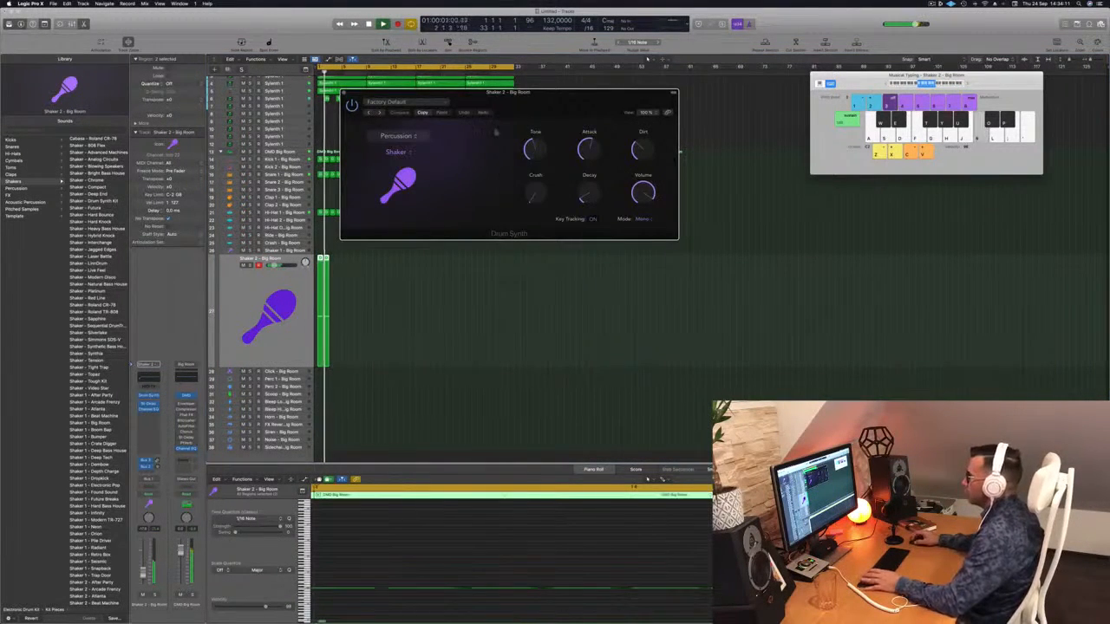
drag(537, 99, 595, 165)
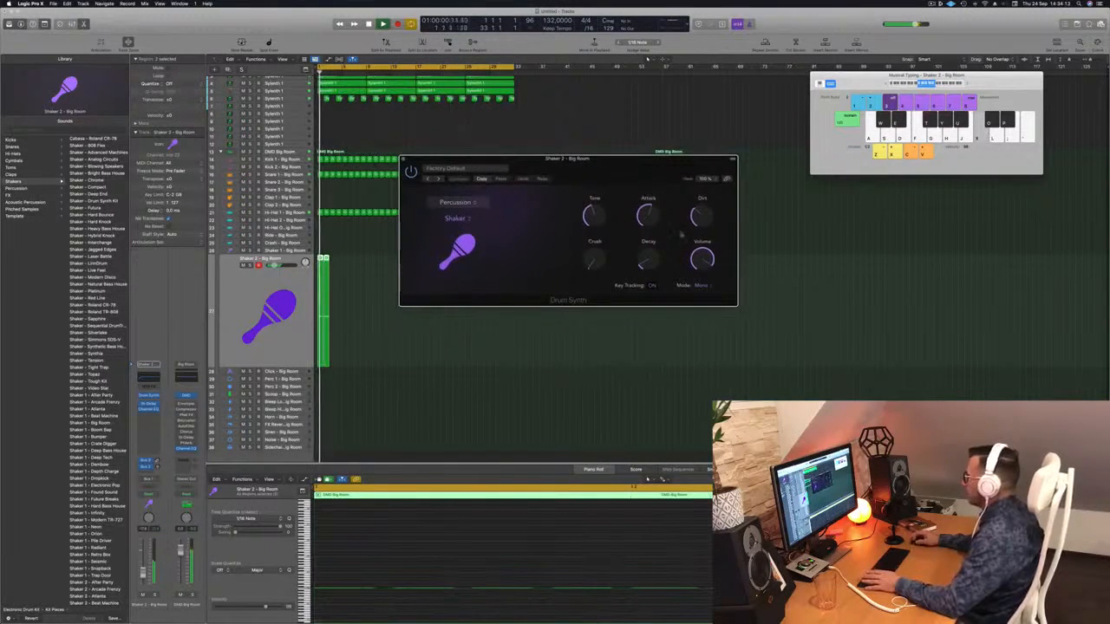
drag(654, 256, 661, 274)
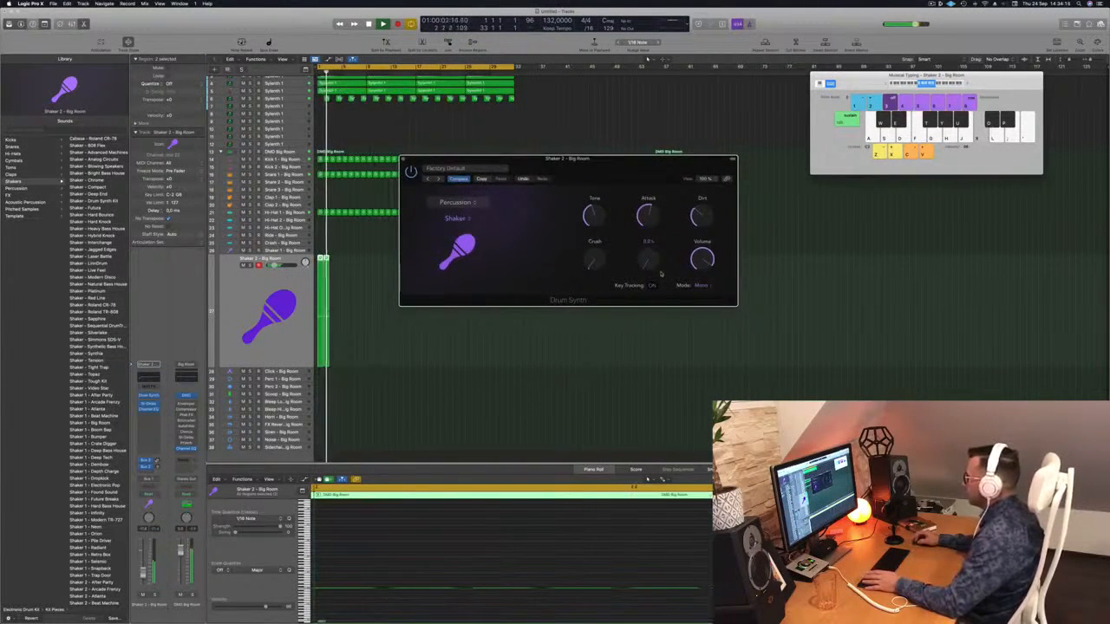
click(656, 213)
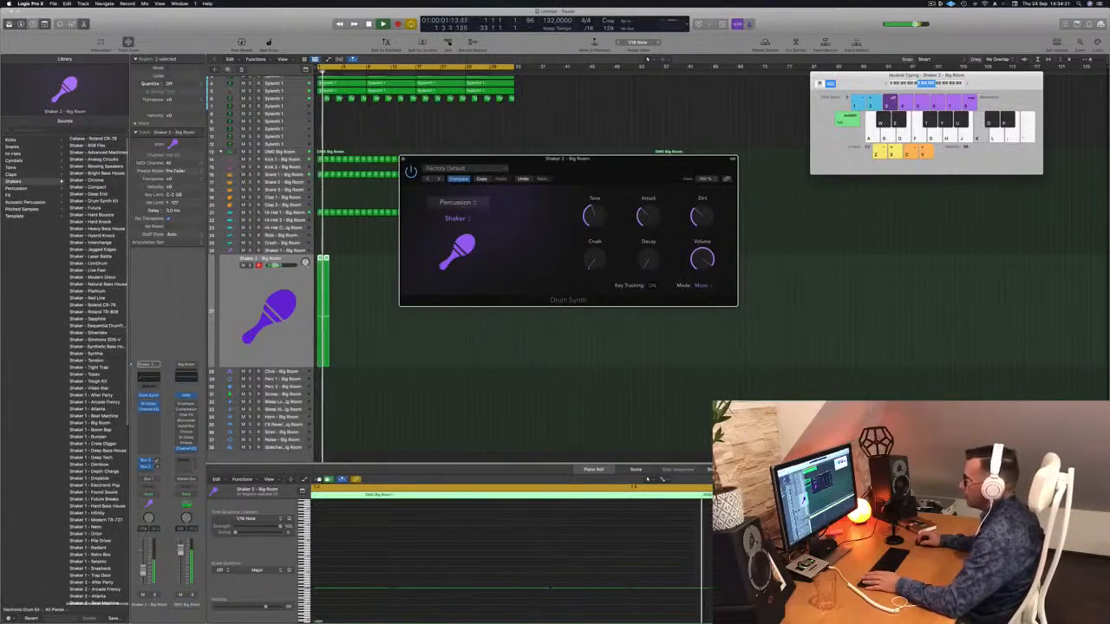
key(space)
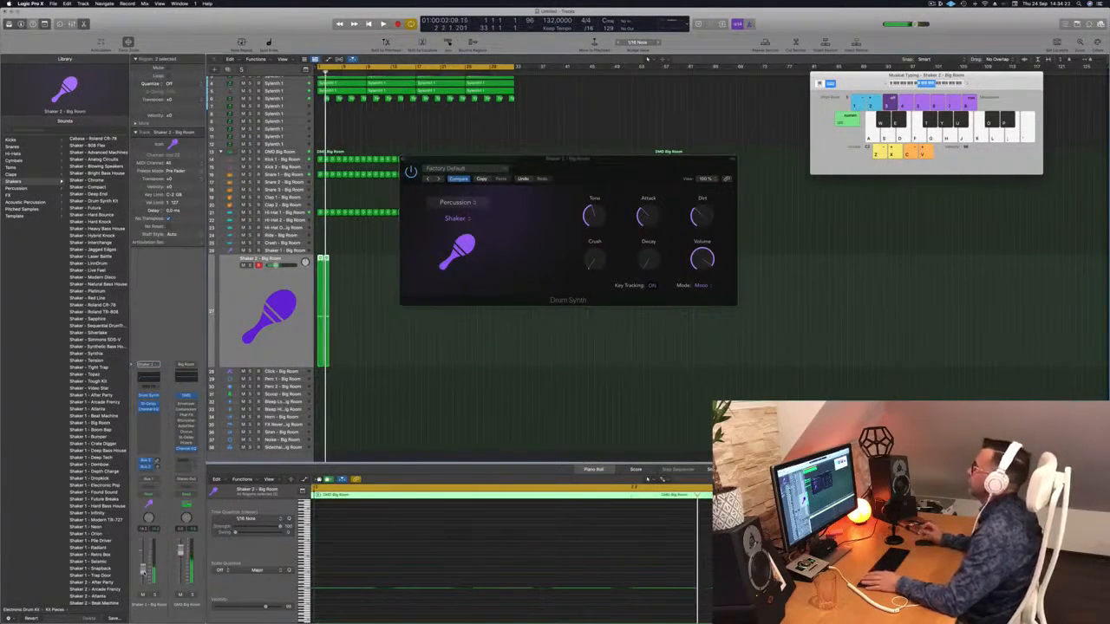
key(space)
drag(537, 159, 523, 160)
mouse_move(630, 216)
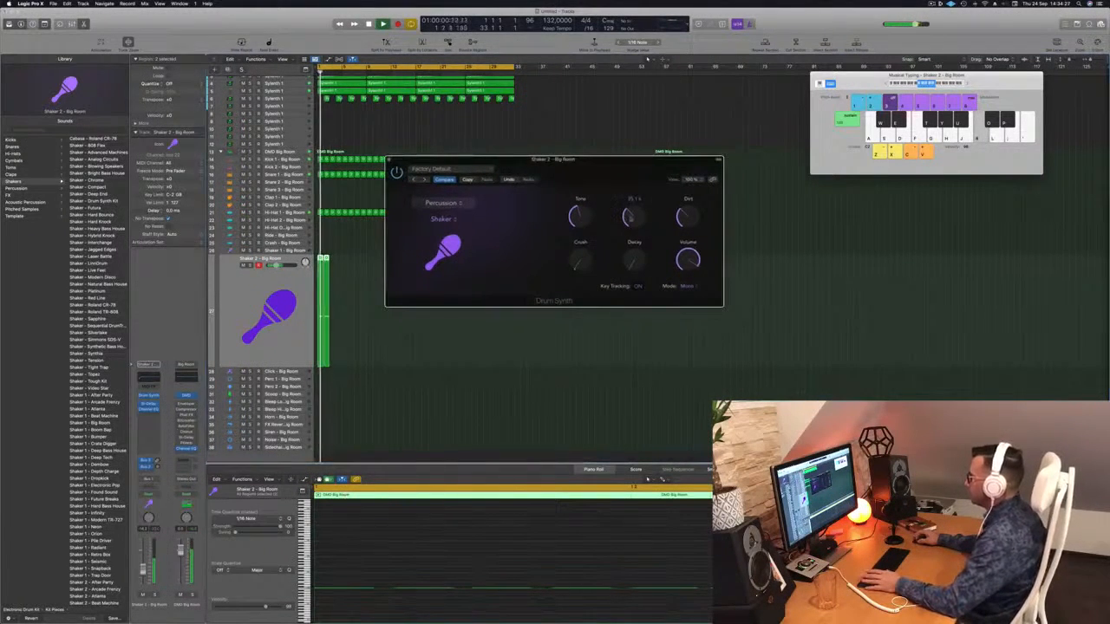
mouse_move(579, 221)
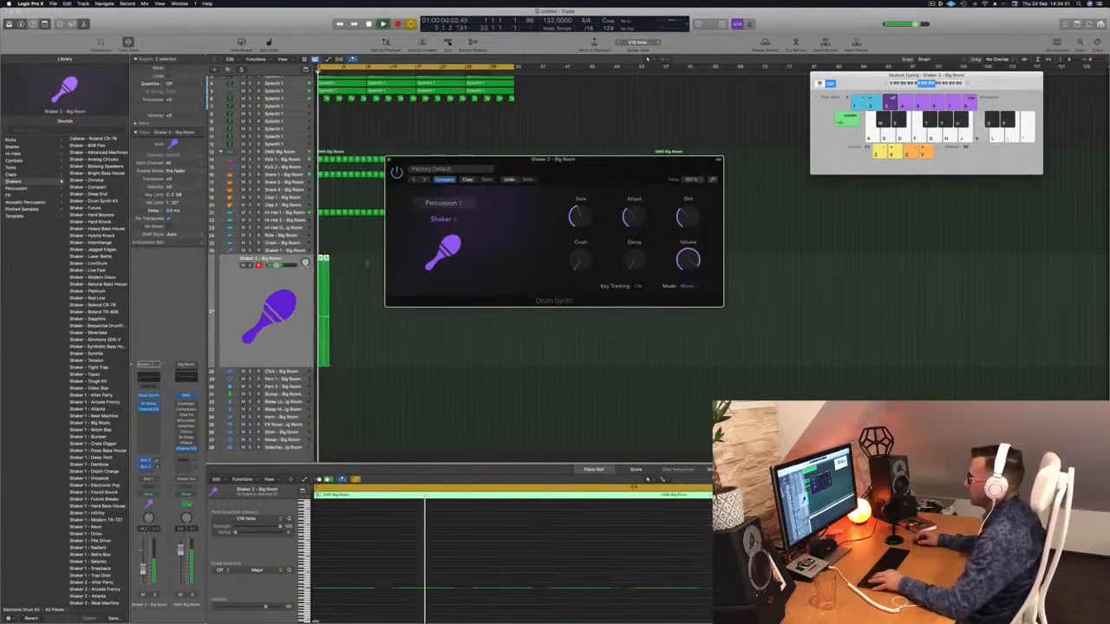
Step: Copy the Shaker 2 regions along the track until they fill the arrangement through bar 32
key(space)
drag(615, 162, 773, 124)
key(space)
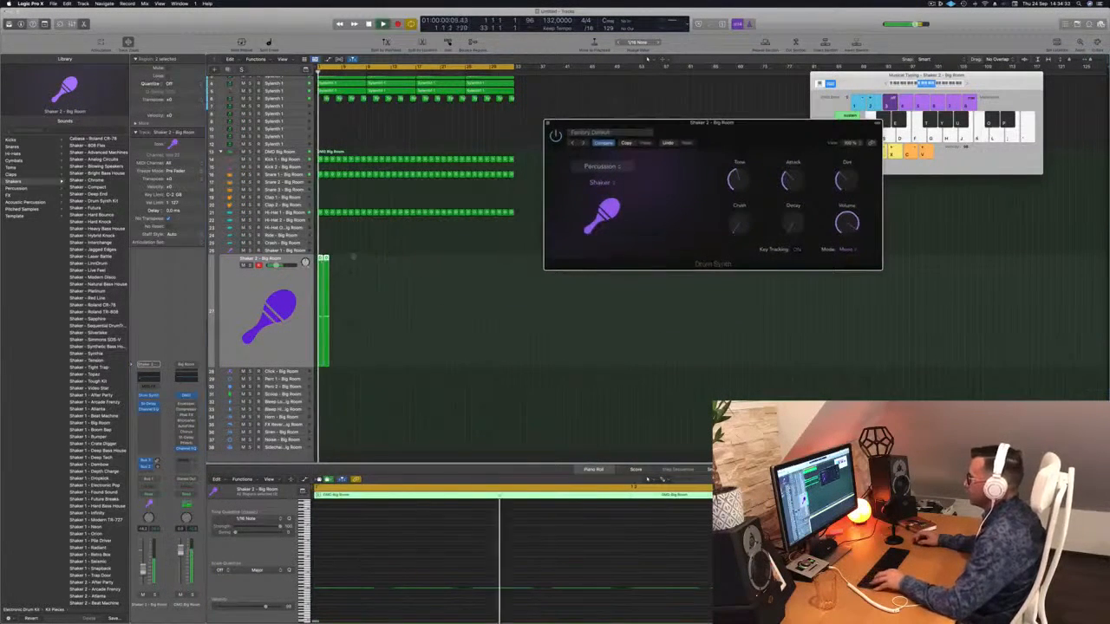
drag(325, 258, 420, 267)
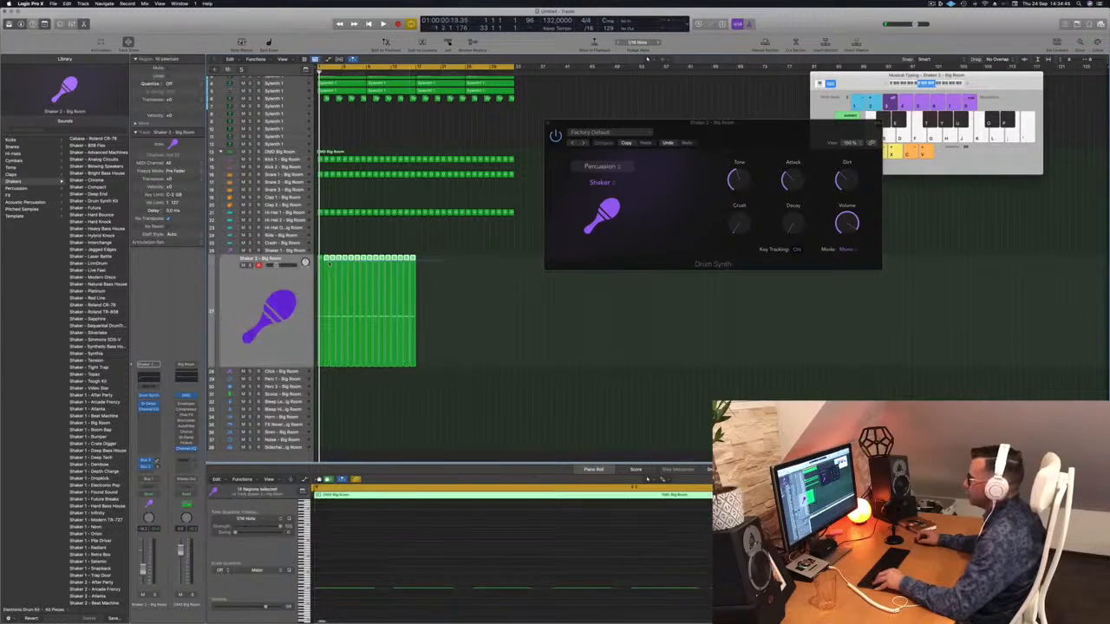
drag(411, 259, 509, 244)
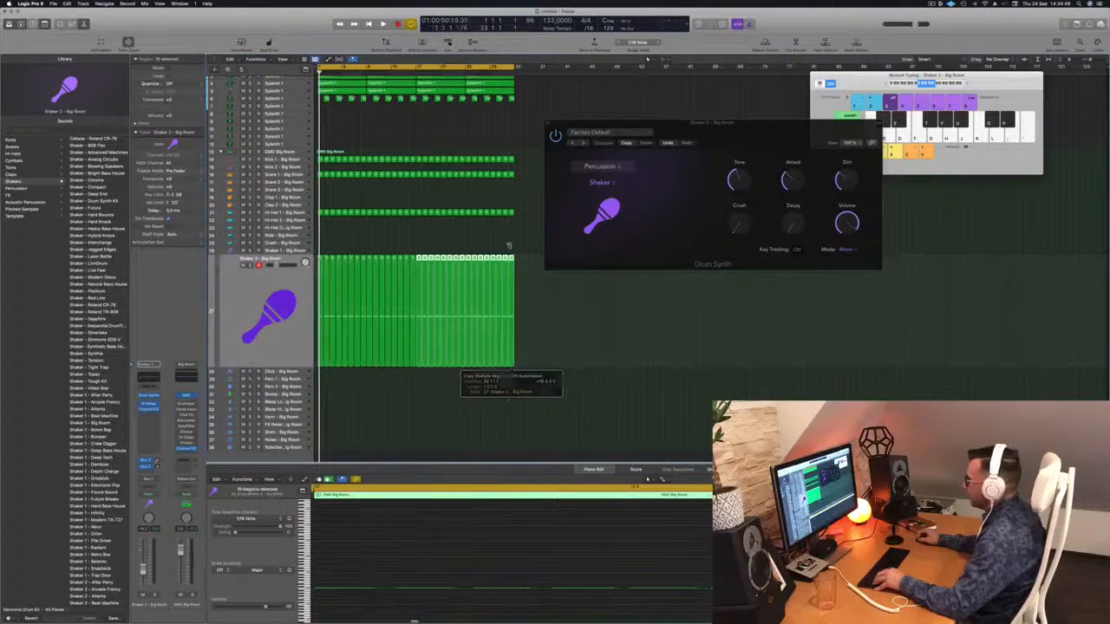
Step: Set the shaker's Decay in Drum Synth to about 12% while playing the arrangement
click(509, 244)
key(space)
drag(753, 129, 535, 176)
key(space)
key(space)
drag(575, 228, 595, 265)
key(space)
key(space)
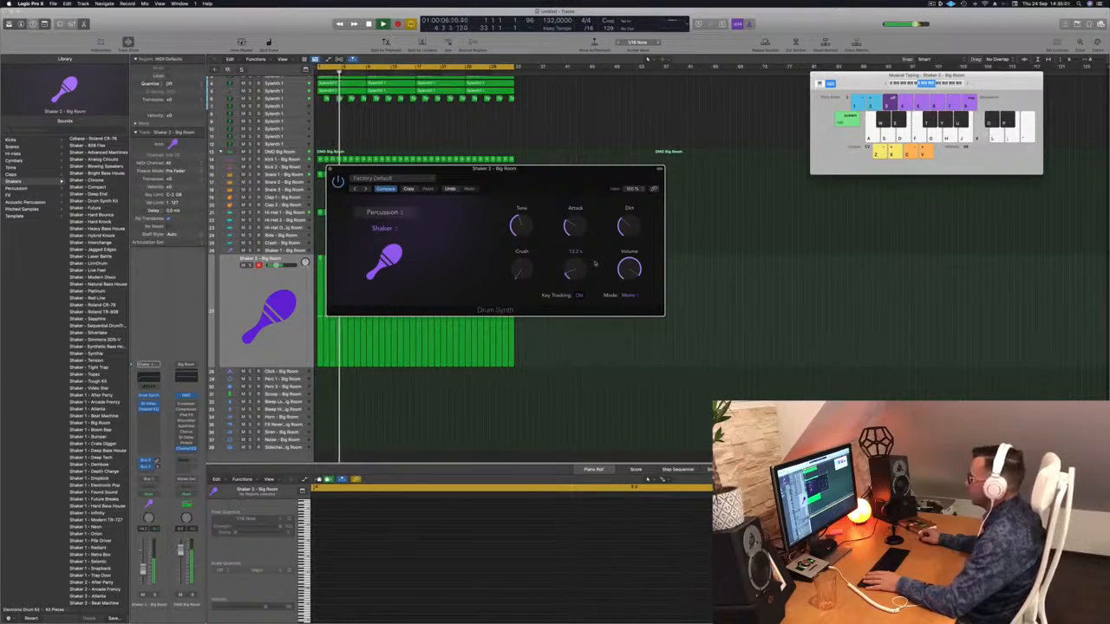
Step: Lower the Shaker 2 channel volume slightly and close the Drum Synth window
drag(520, 168, 646, 140)
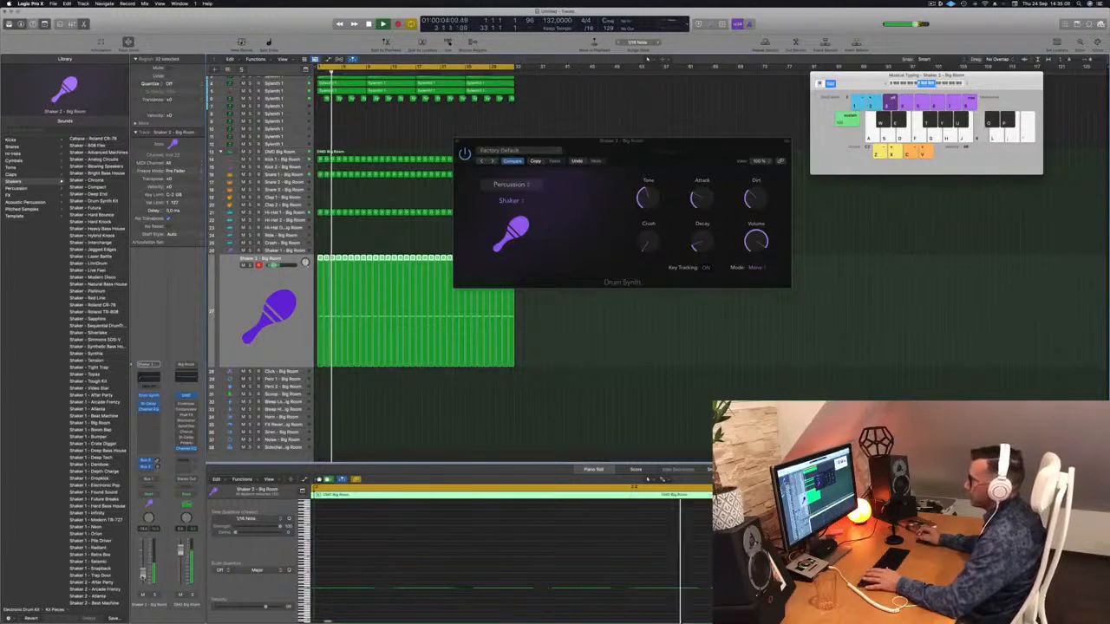
drag(143, 573, 143, 575)
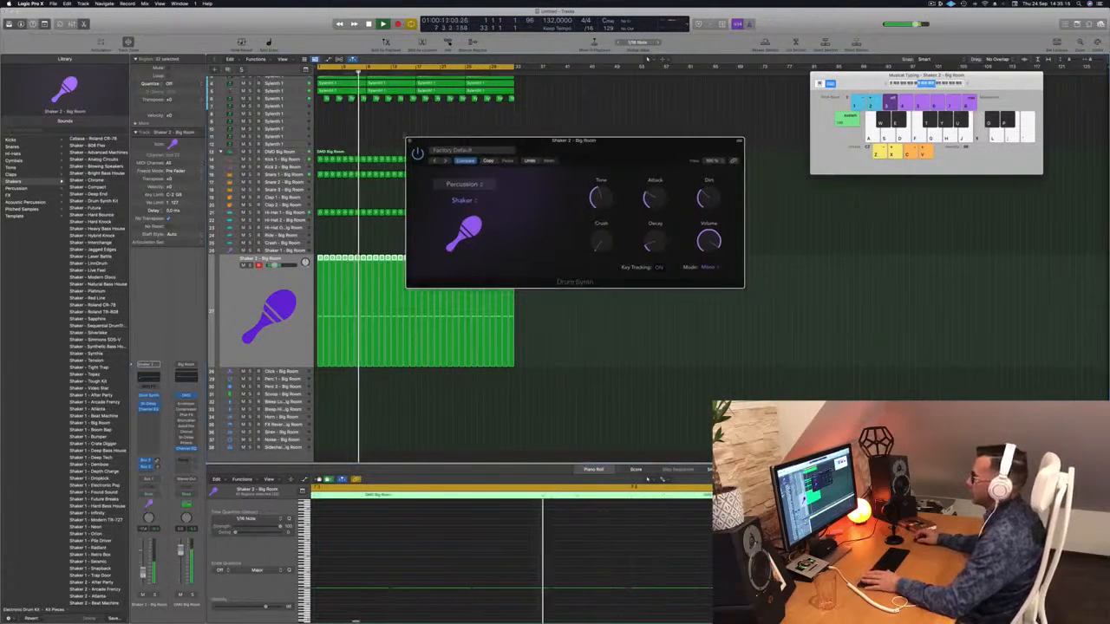
key(super+w)
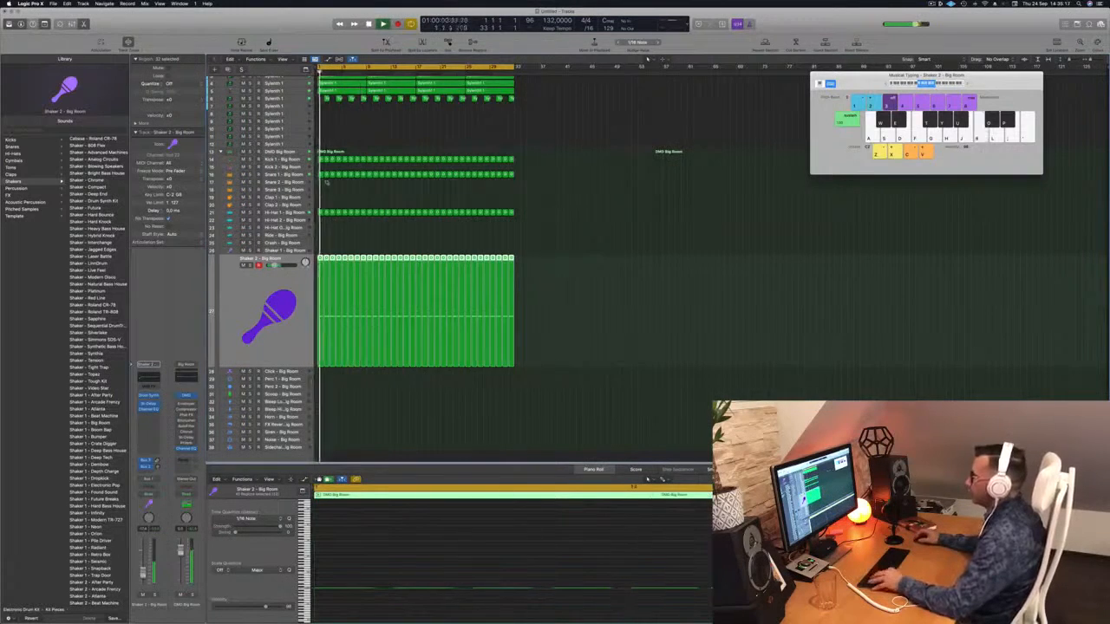
Step: Stop playback and copy the bar 4 Snare 1 region onto the Snare 3 track
scroll(379, 198, up, 8)
key(space)
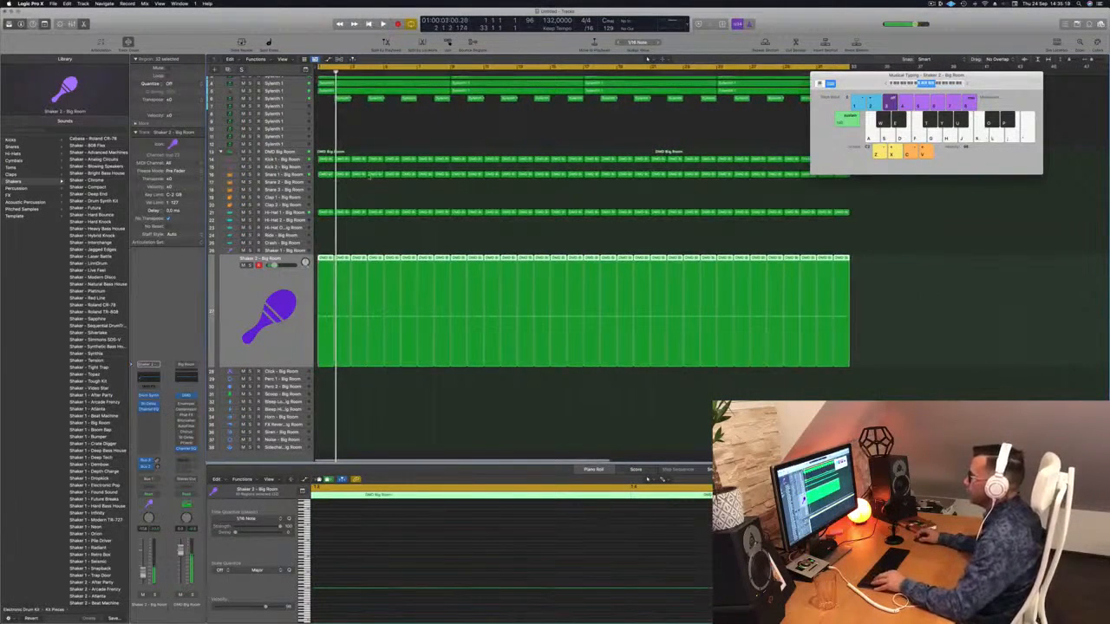
click(376, 174)
drag(377, 177, 378, 196)
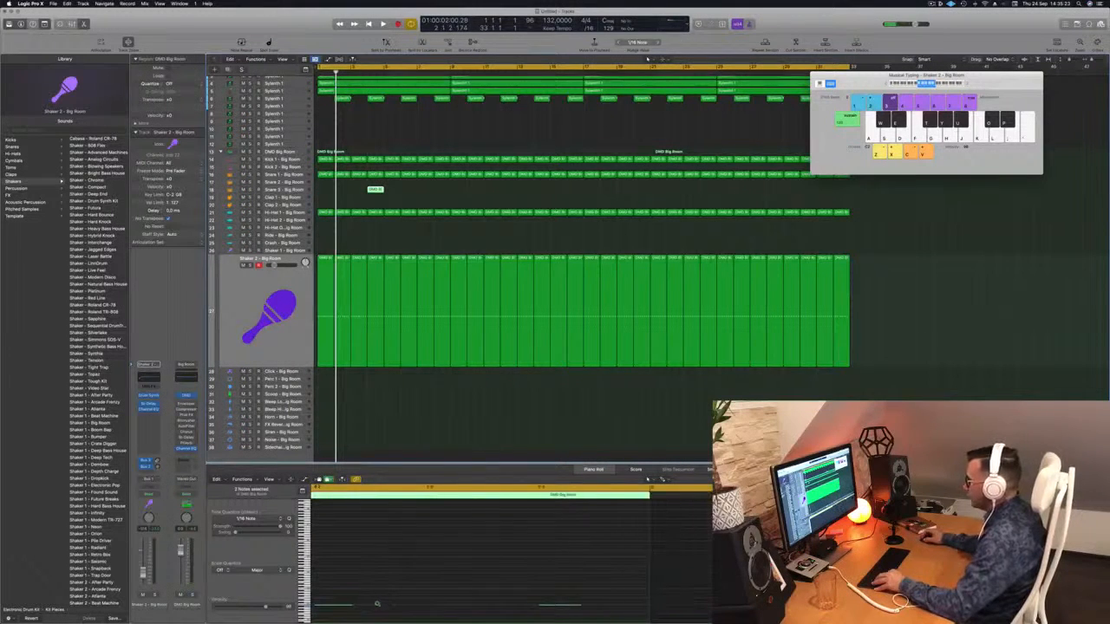
Step: Reduce the bar 4 Snare 3 region to a single note near the bar's end and play the arrangement
click(584, 606)
drag(659, 570, 752, 613)
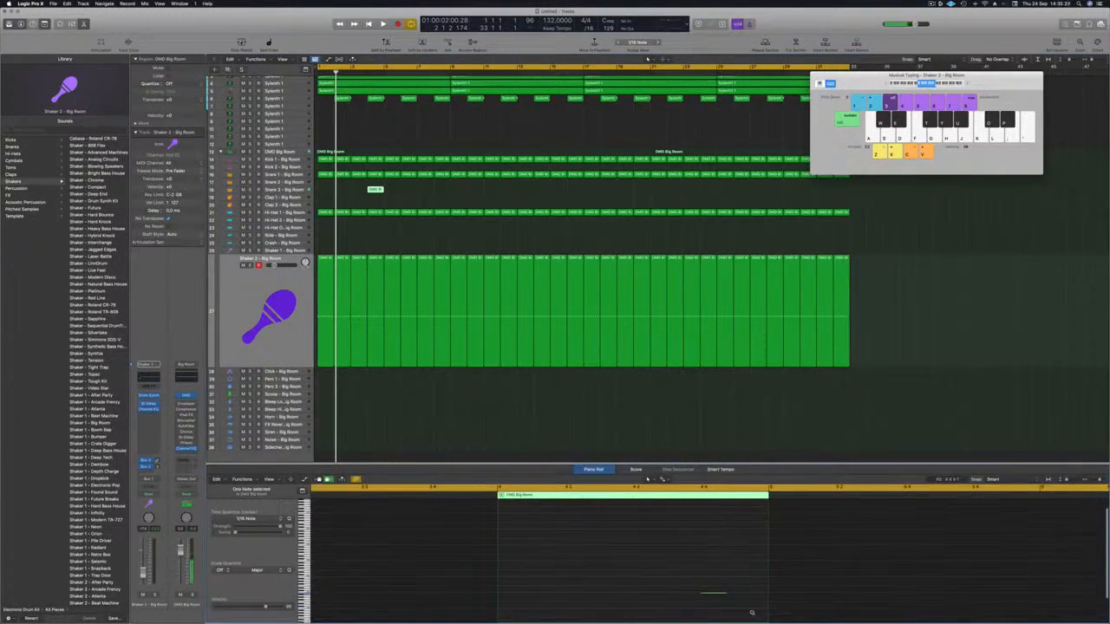
key(space)
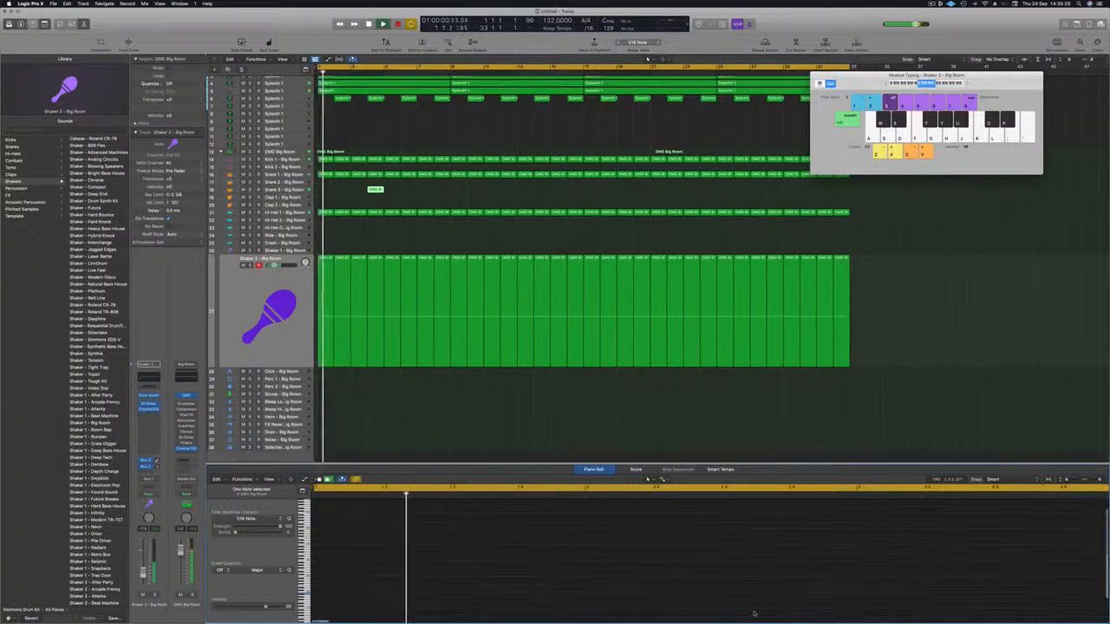
Step: Copy the bar 4 Snare 3 region to bar 7, try duplicating the pair from bar 11, and undo that duplication
drag(375, 190, 446, 192)
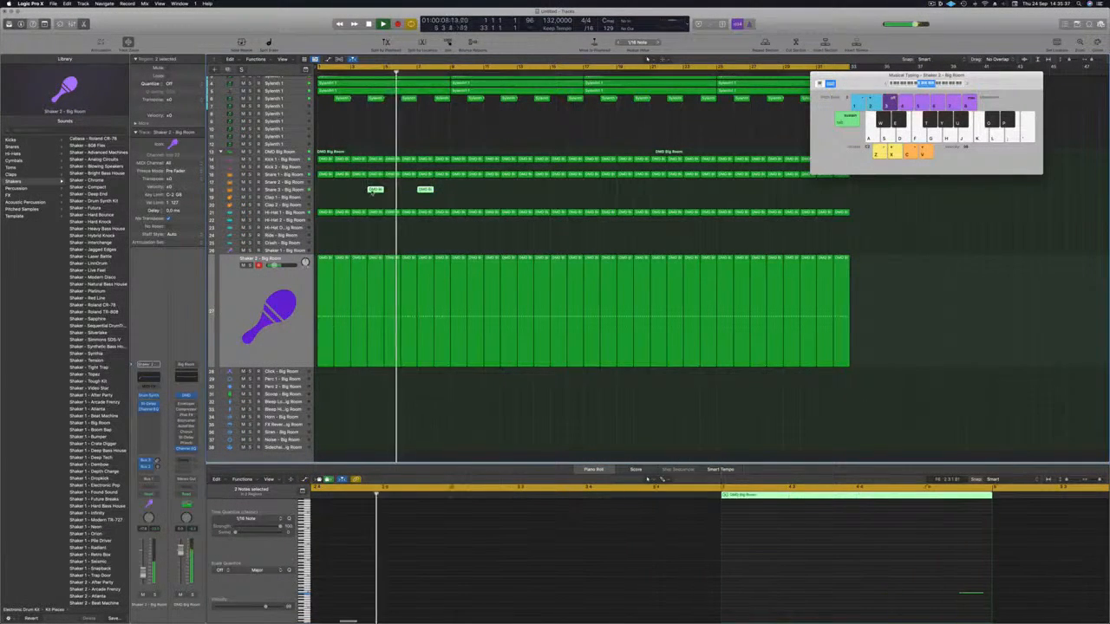
drag(380, 191, 493, 194)
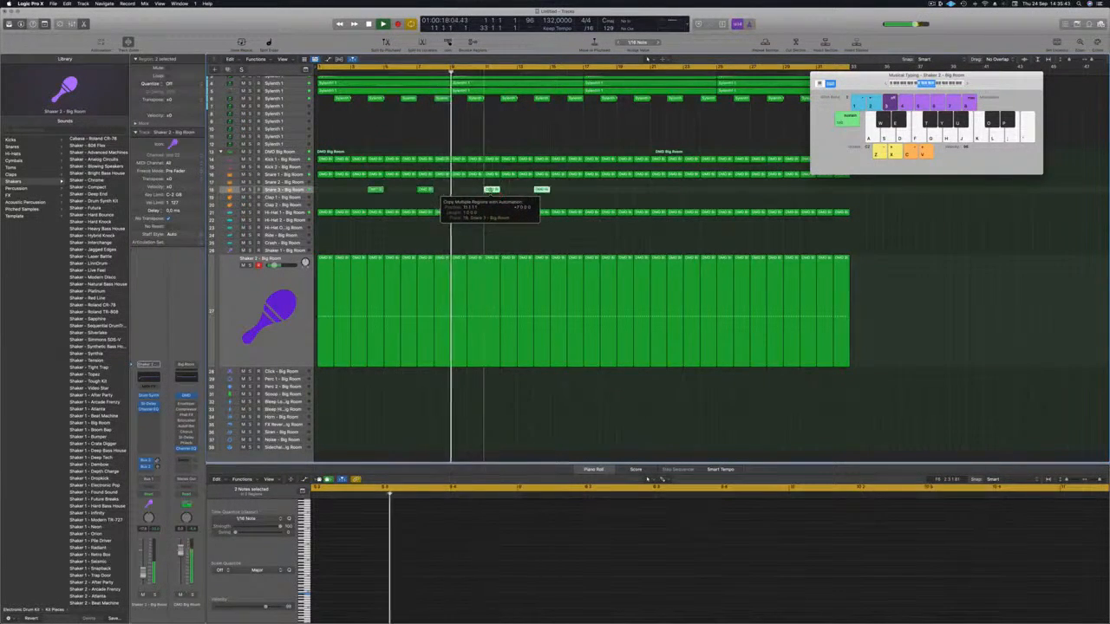
key(super+z)
key(space)
key(space)
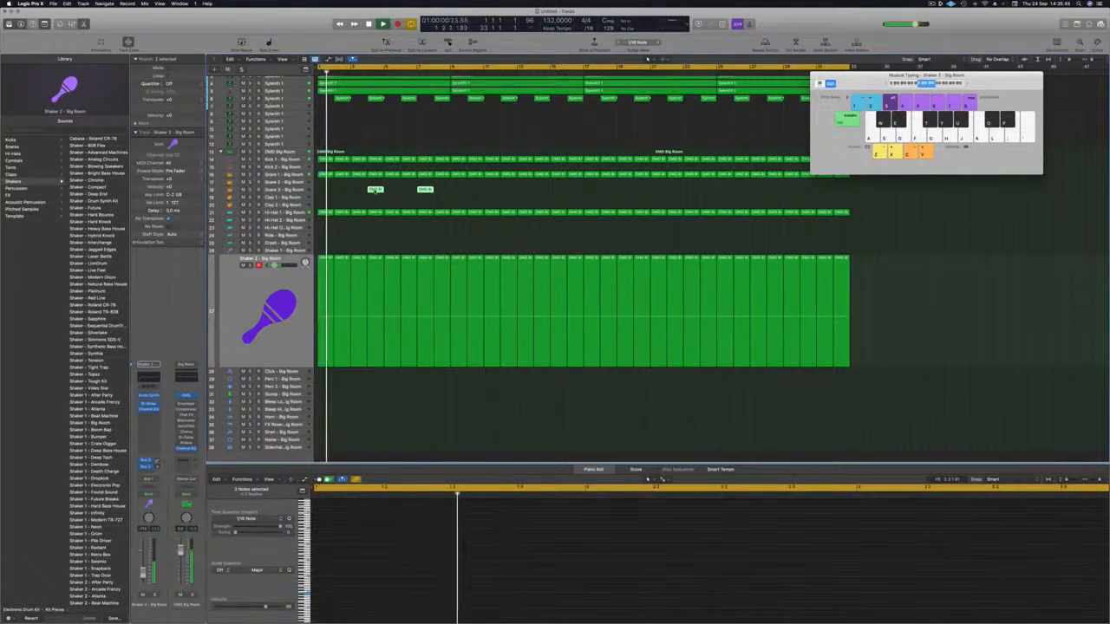
Step: Try a three-bar snare pattern by copying the Snare 3 regions through bar 31, removing the excess copies, and play it from the start
double_click(373, 189)
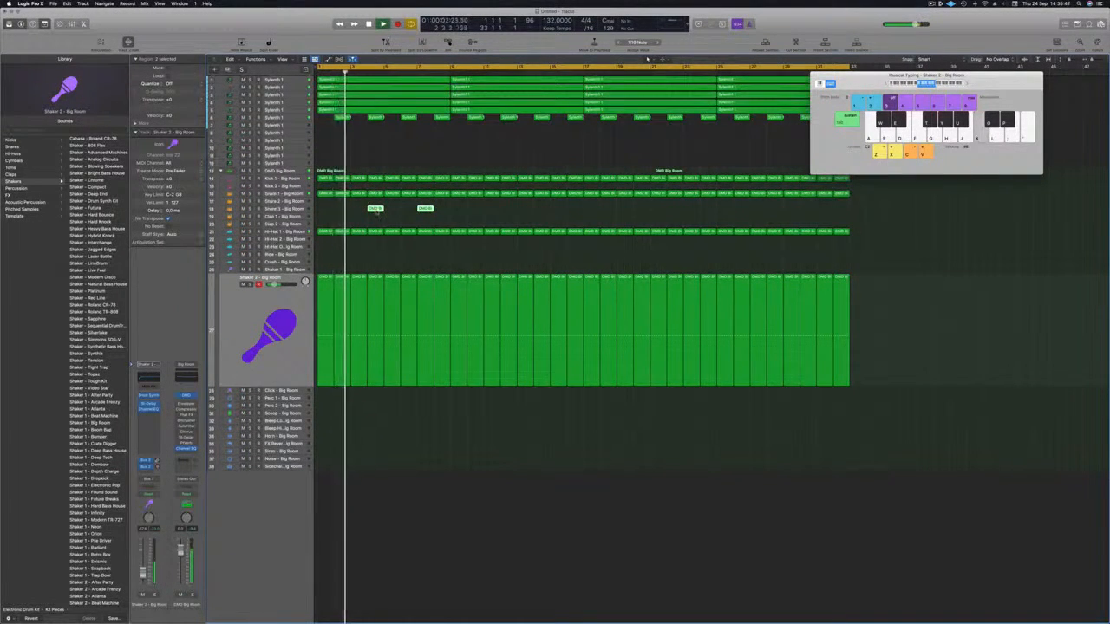
double_click(377, 211)
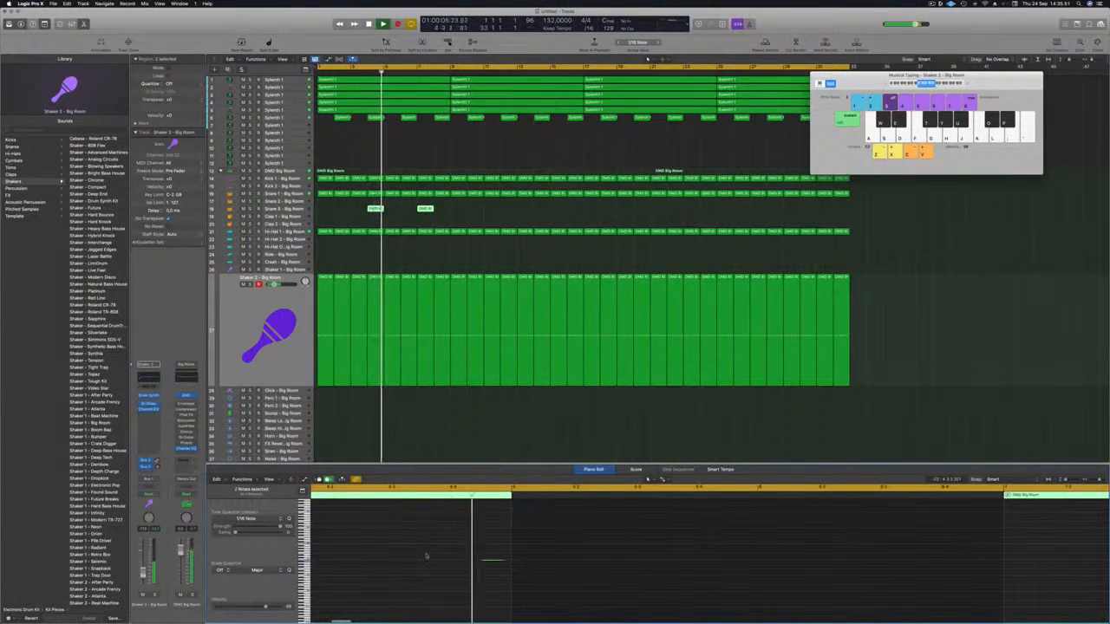
key(Return)
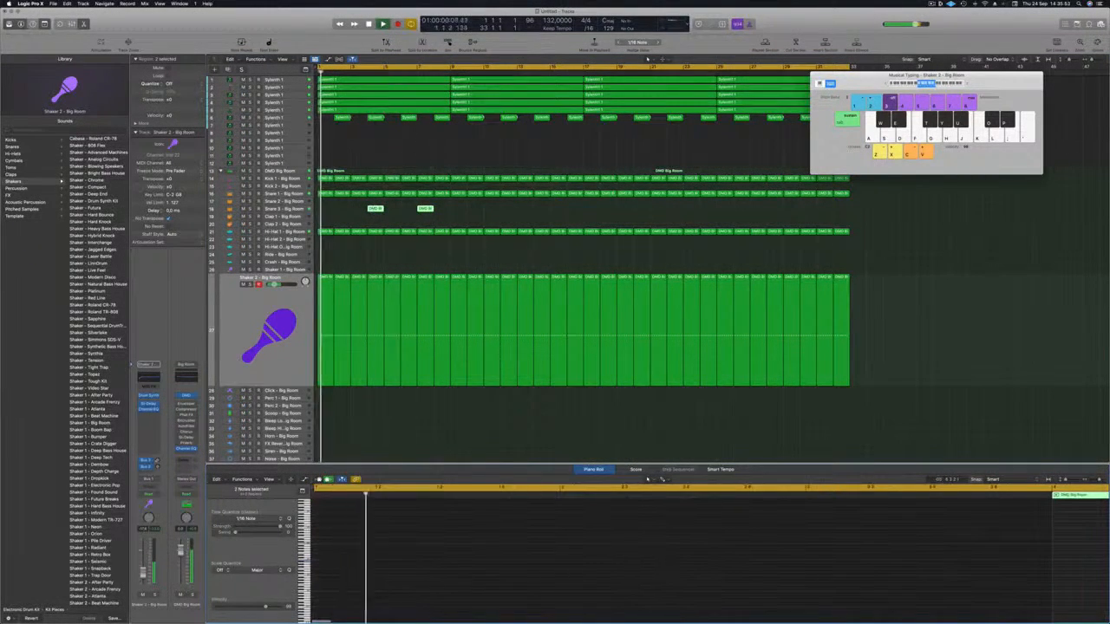
drag(382, 209, 477, 212)
drag(376, 209, 579, 217)
key(super+Left)
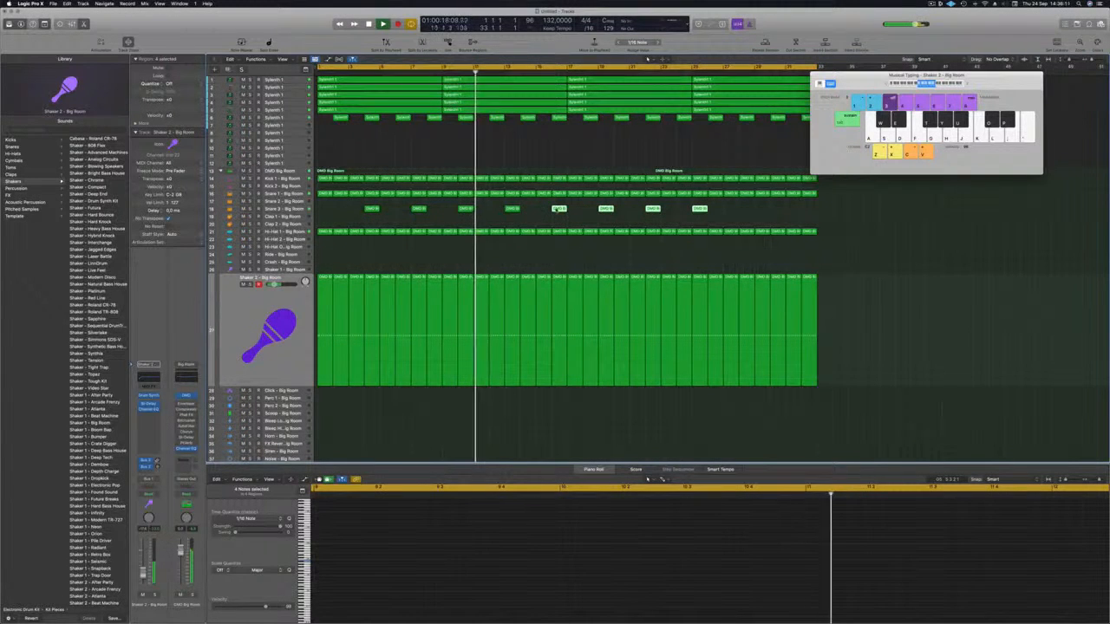
drag(566, 210, 745, 216)
key(Delete)
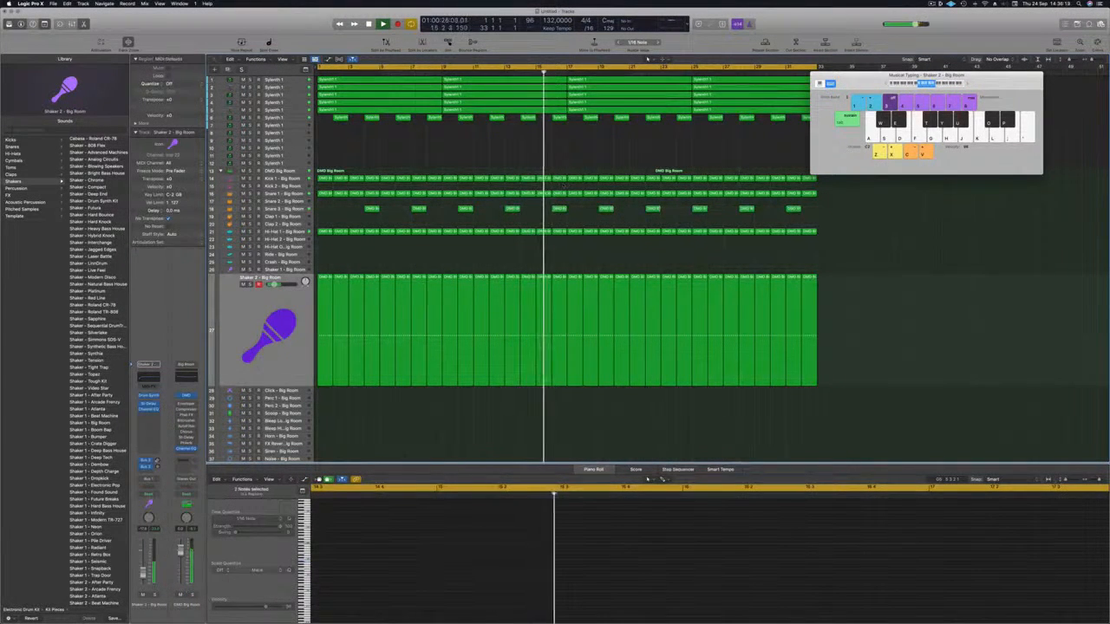
key(Up)
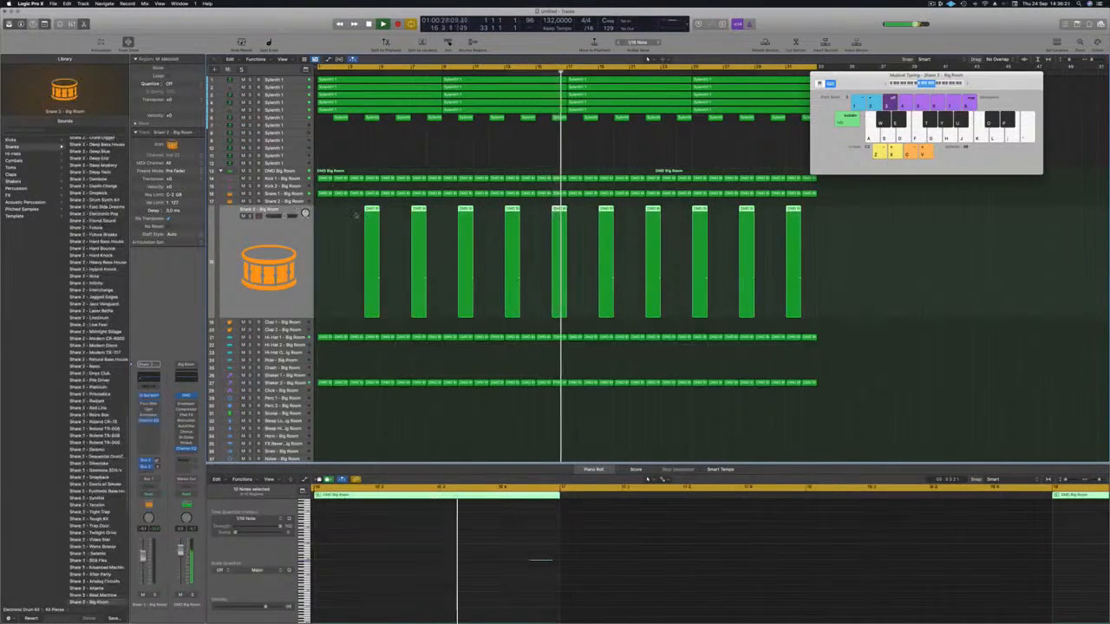
key(Return)
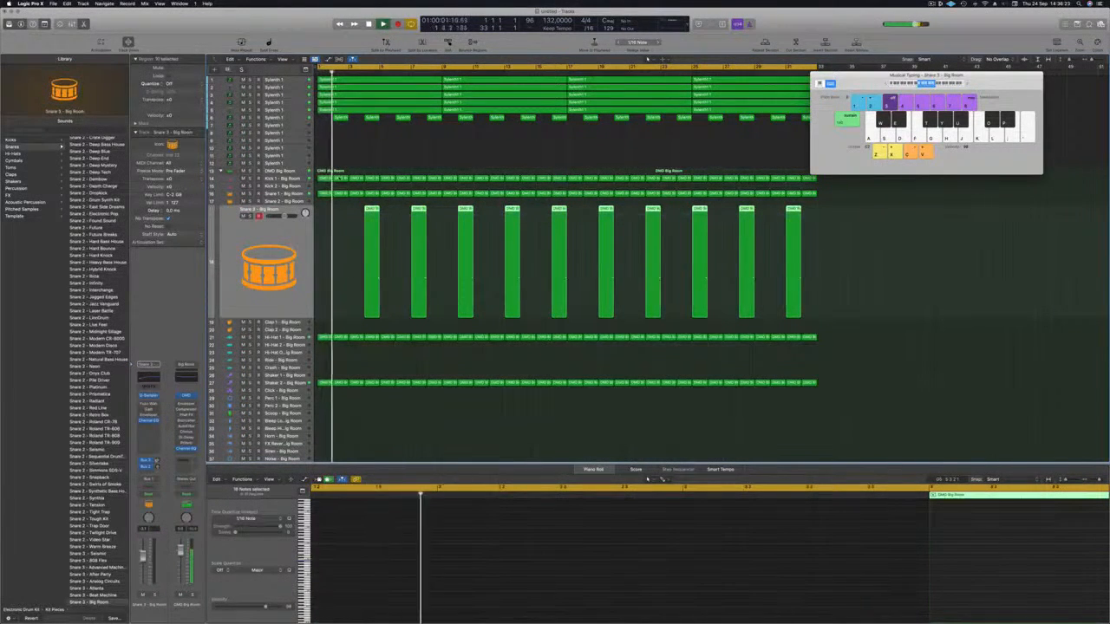
Step: Delete all Snare 3 regions after bar 4 and copy the remaining one to every fourth bar through bar 32
drag(411, 205, 807, 232)
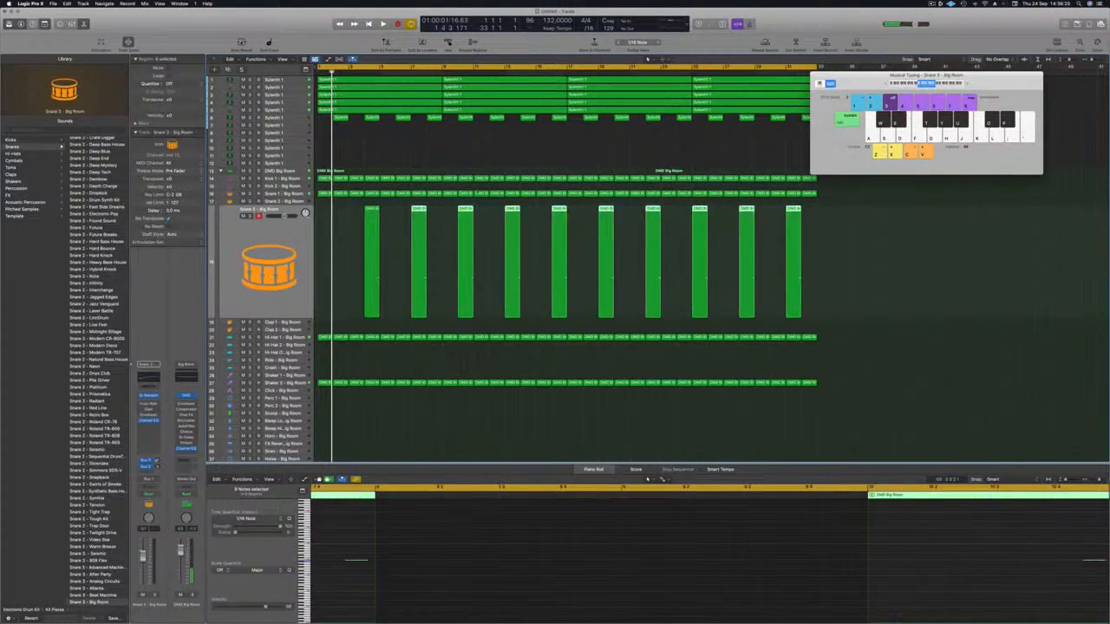
key(Delete)
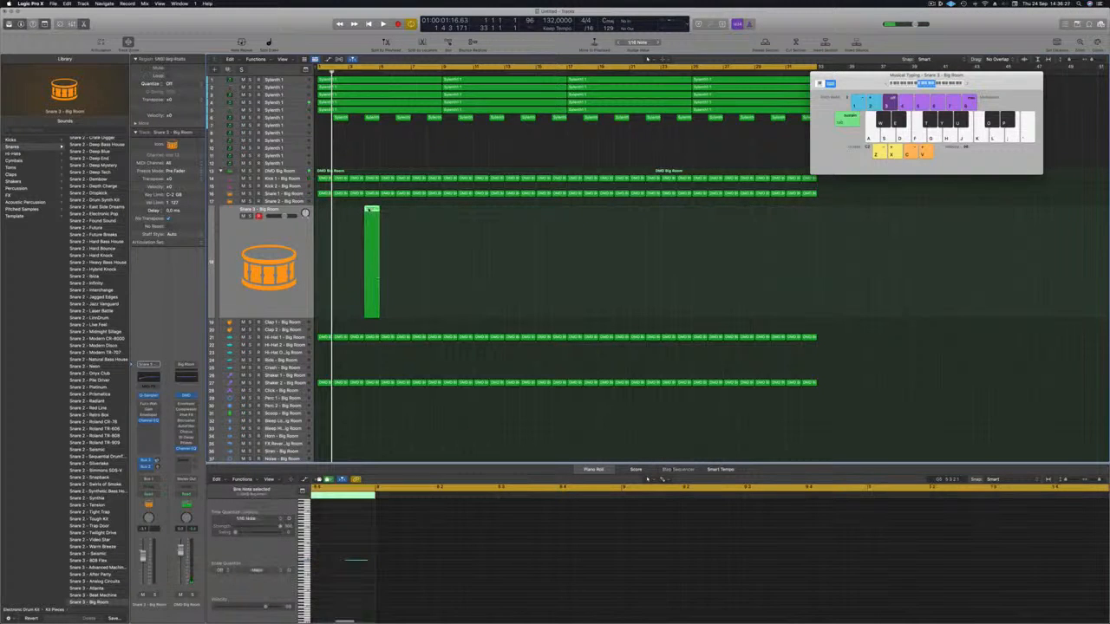
key(space)
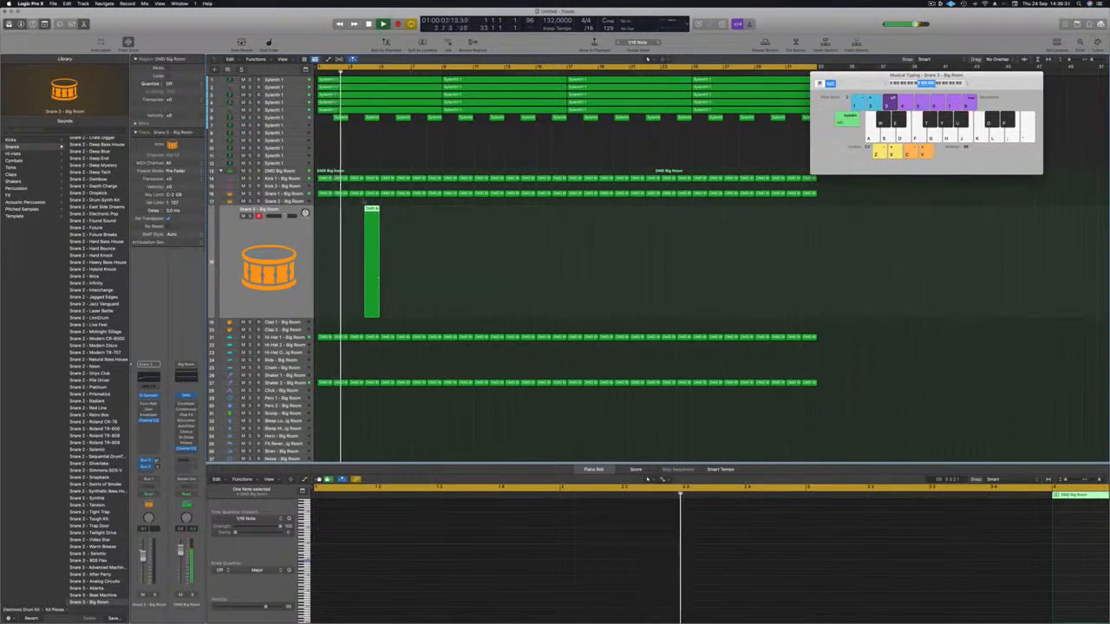
drag(374, 215, 750, 223)
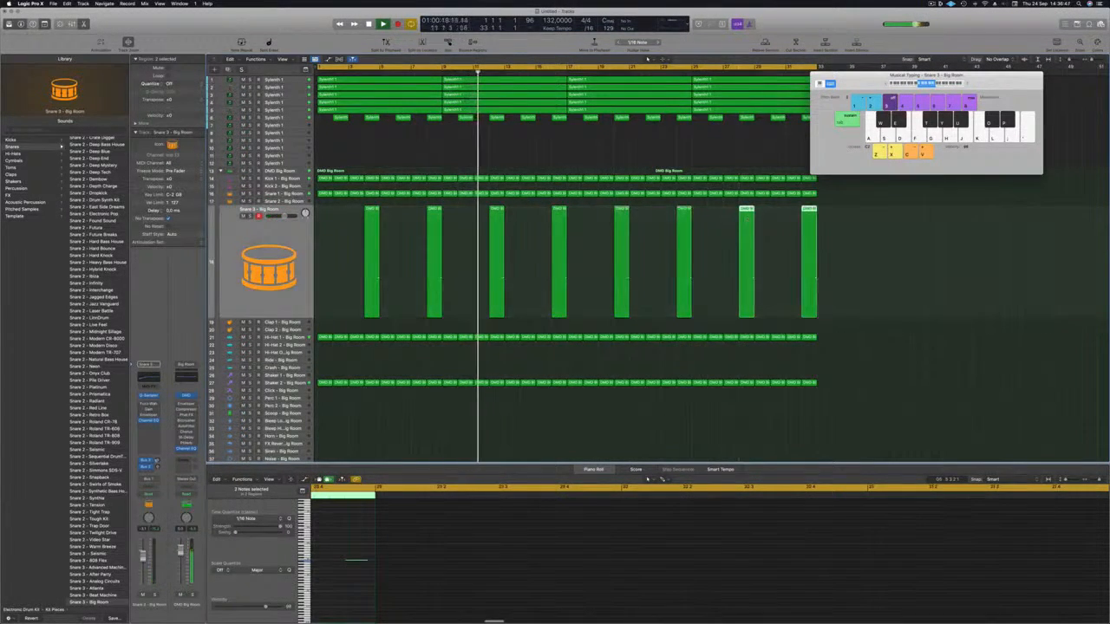
Step: Shift the note in all eight Snare 3 regions an eighth note earlier and play the arrangement from the start
click(354, 243)
key(Return)
click(883, 291)
click(351, 544)
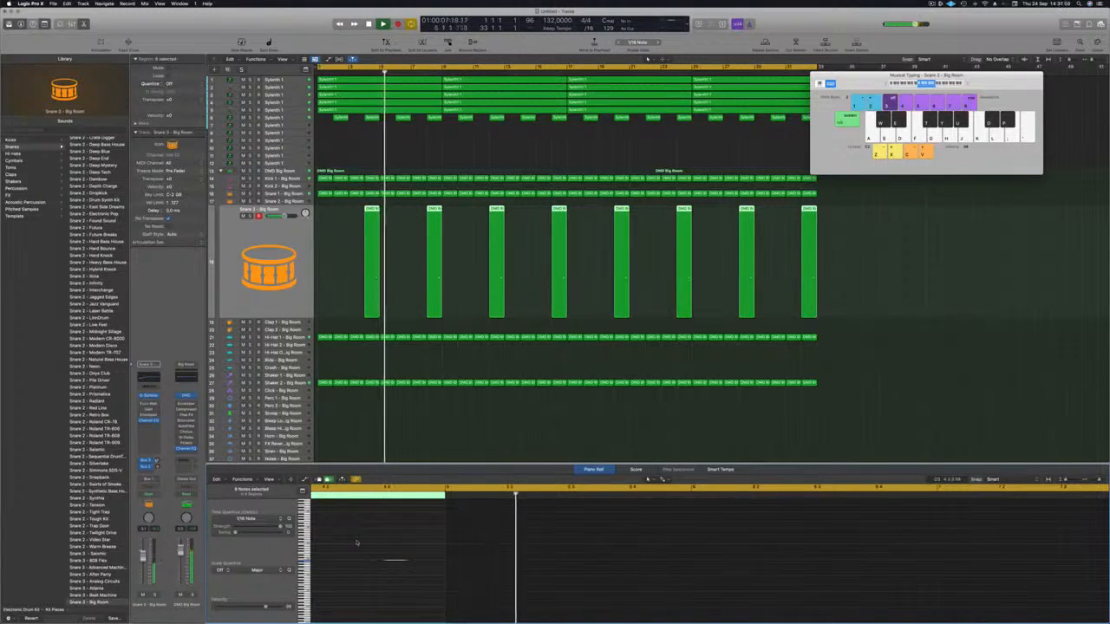
key(Return)
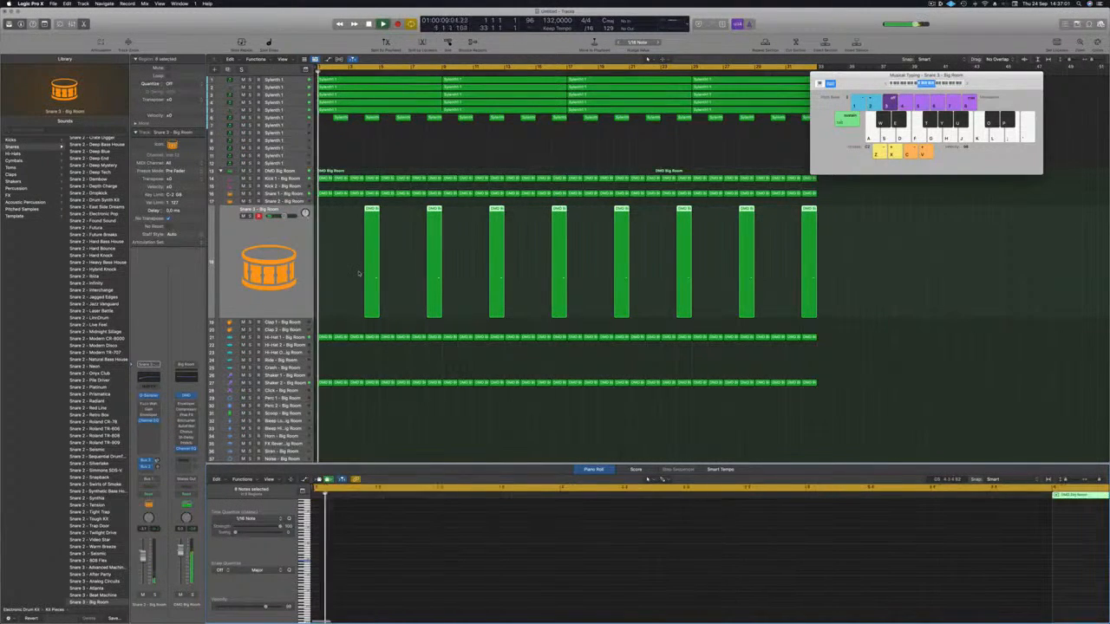
click(351, 267)
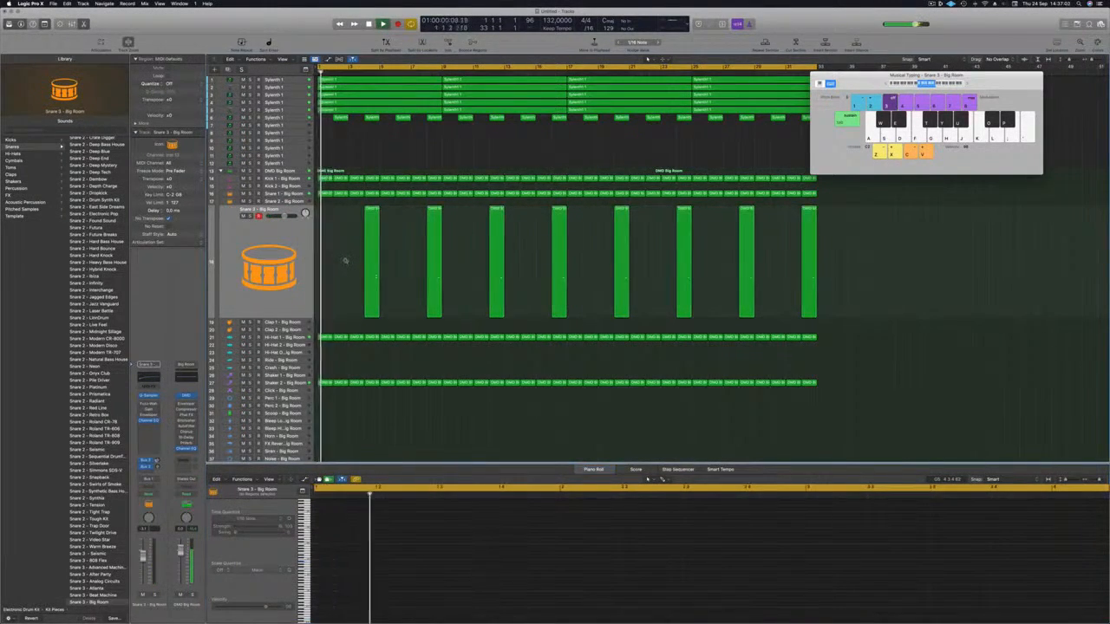
Step: Copy the bar 1 Shaker 2 region onto the Crash track and delete all its notes except the first
key(super+Left)
key(super+Up)
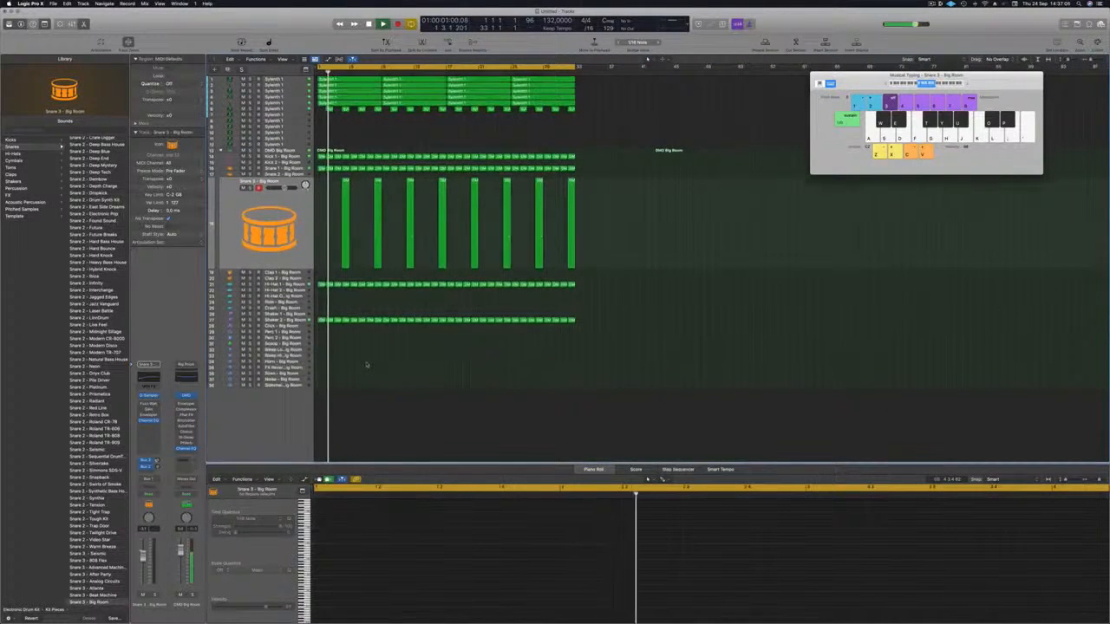
key(super+Right)
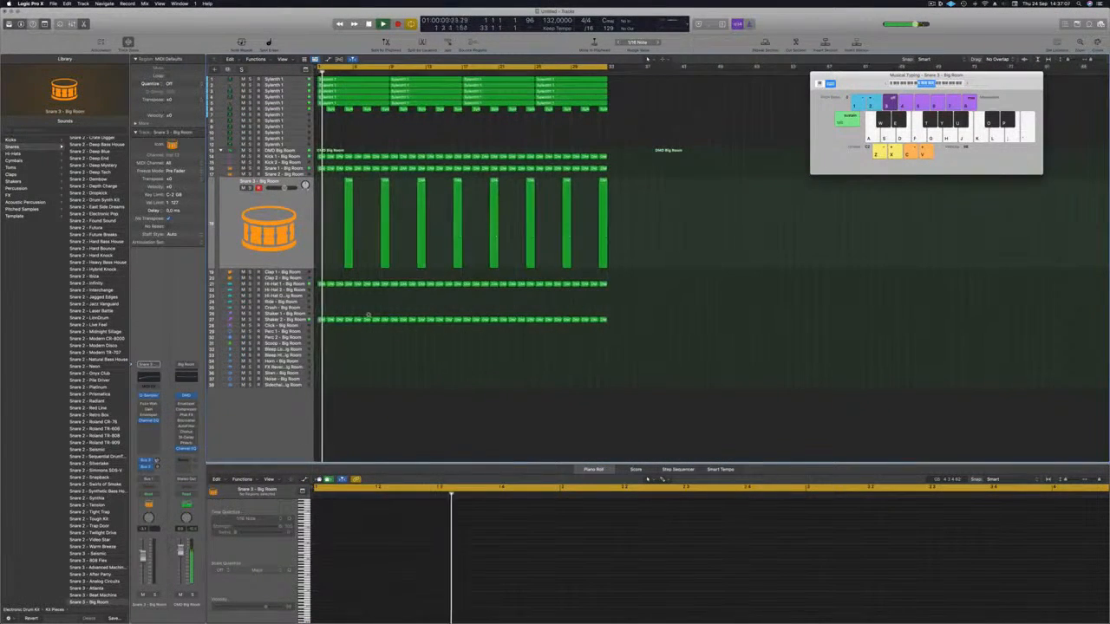
click(320, 320)
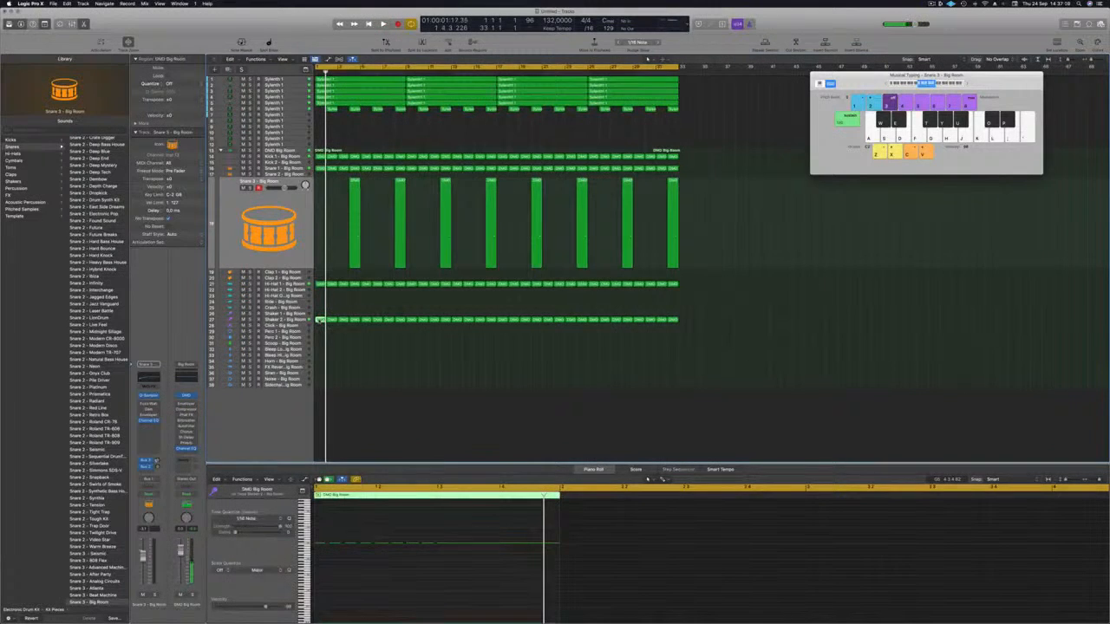
drag(320, 320, 323, 308)
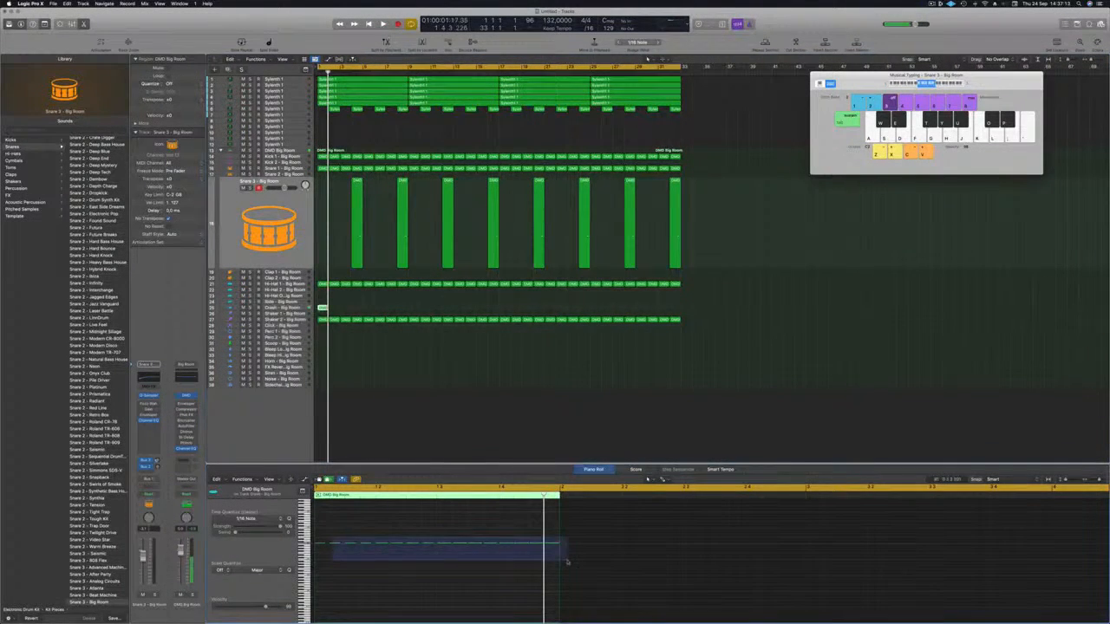
drag(567, 561, 567, 562)
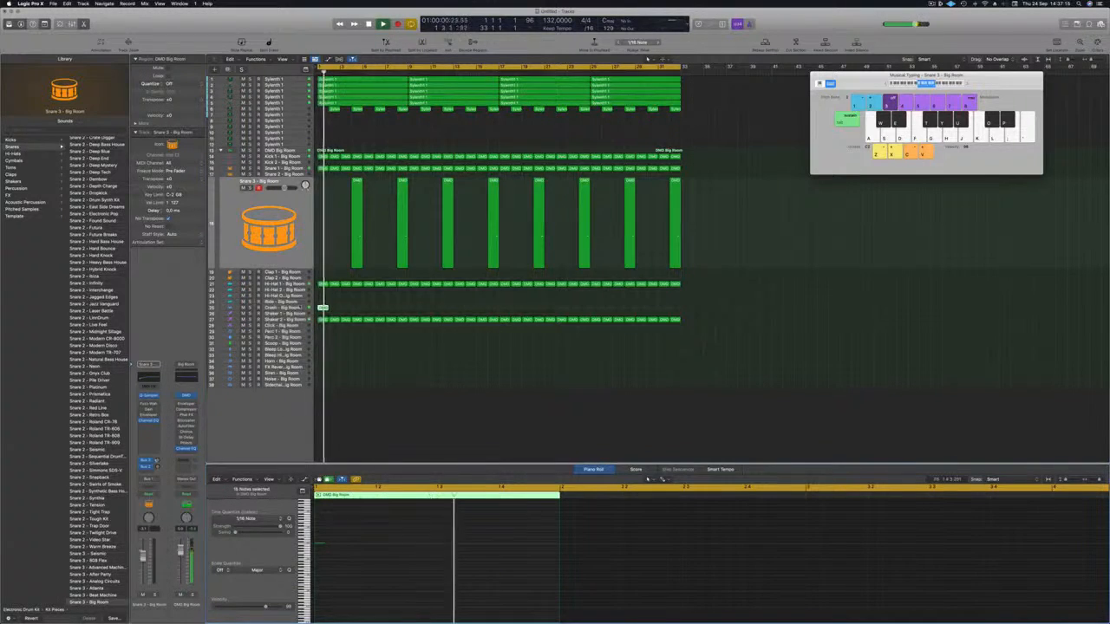
Step: Copy the bar 1 Crash region to bars 9, 17 and 25 and play the arrangement from the start
click(300, 307)
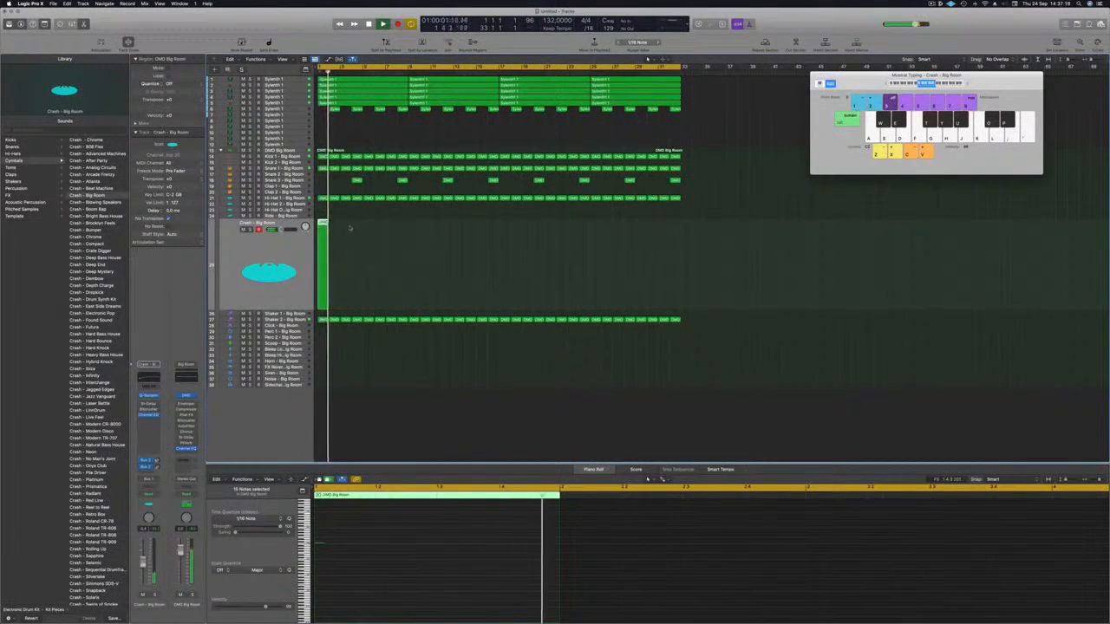
drag(323, 227, 414, 229)
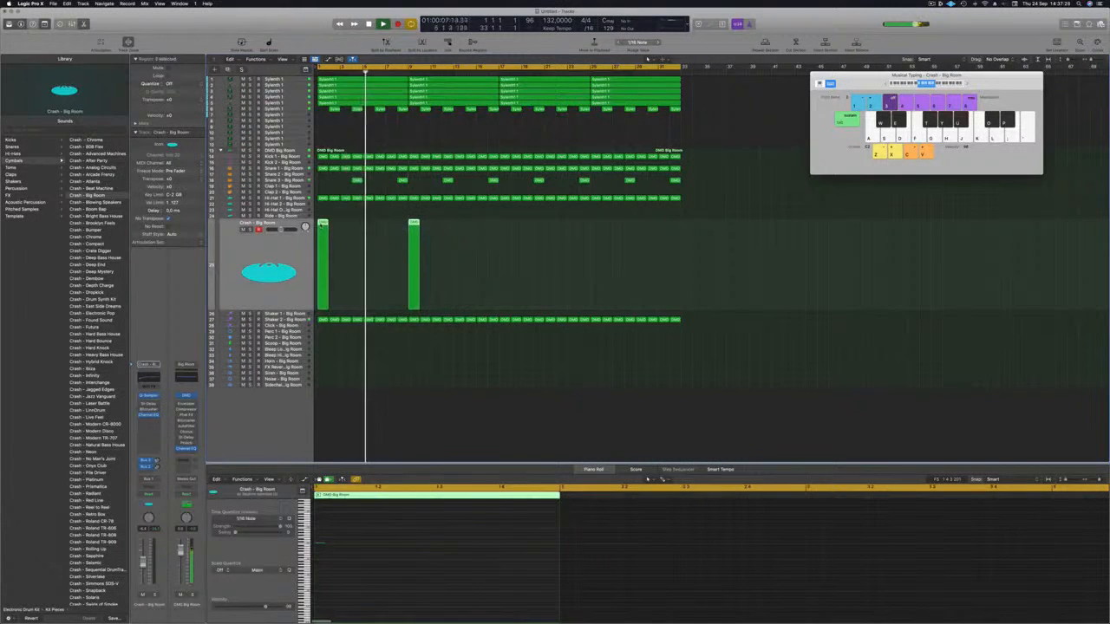
shift+click(334, 226)
drag(334, 227, 504, 242)
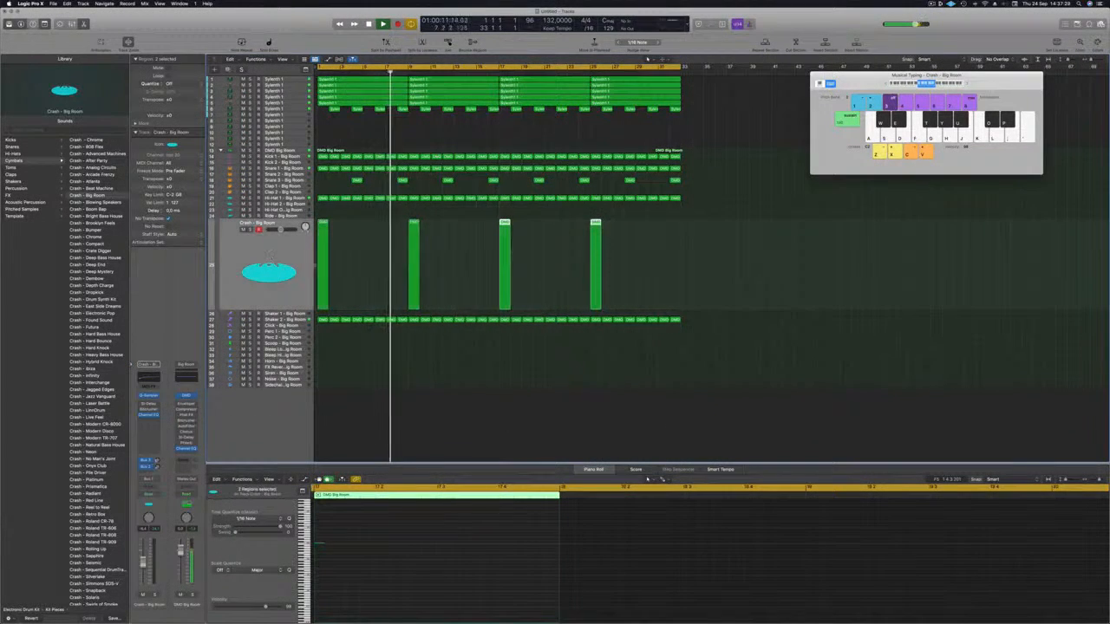
scroll(382, 299, down, 2)
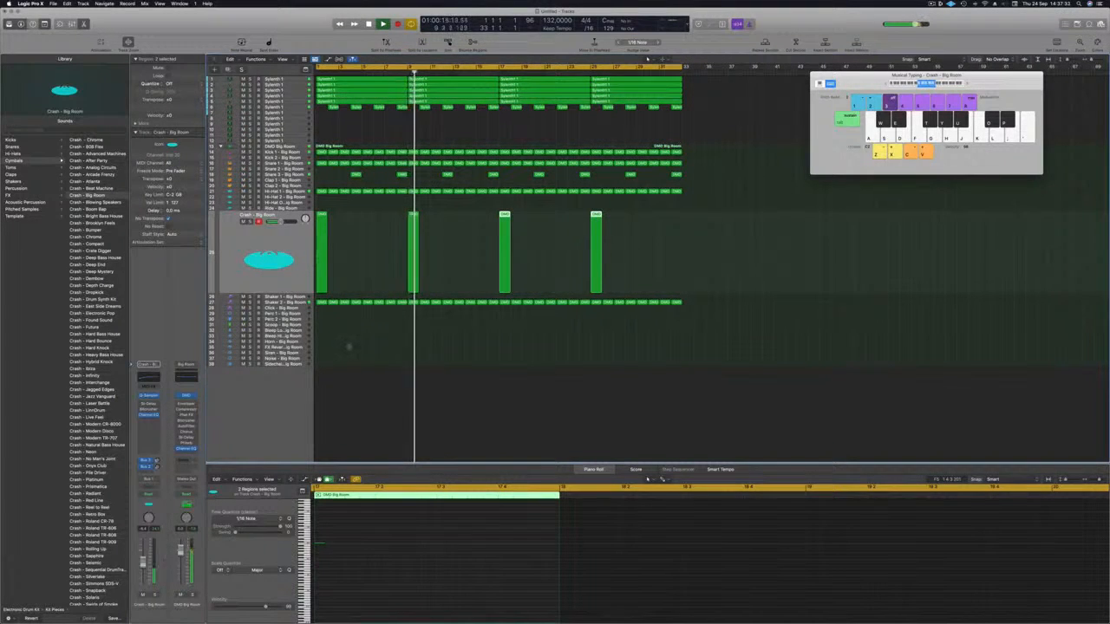
key(Return)
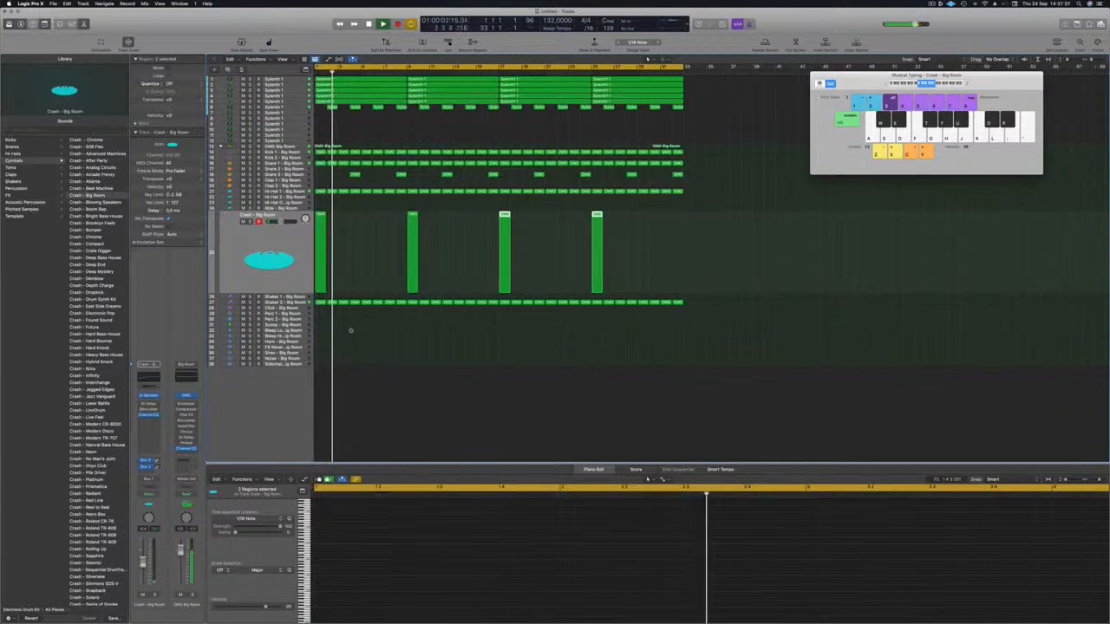
Step: Copy the bar 1 Kick 1 region onto the Perc 1 track and stop playback
key(super+Right)
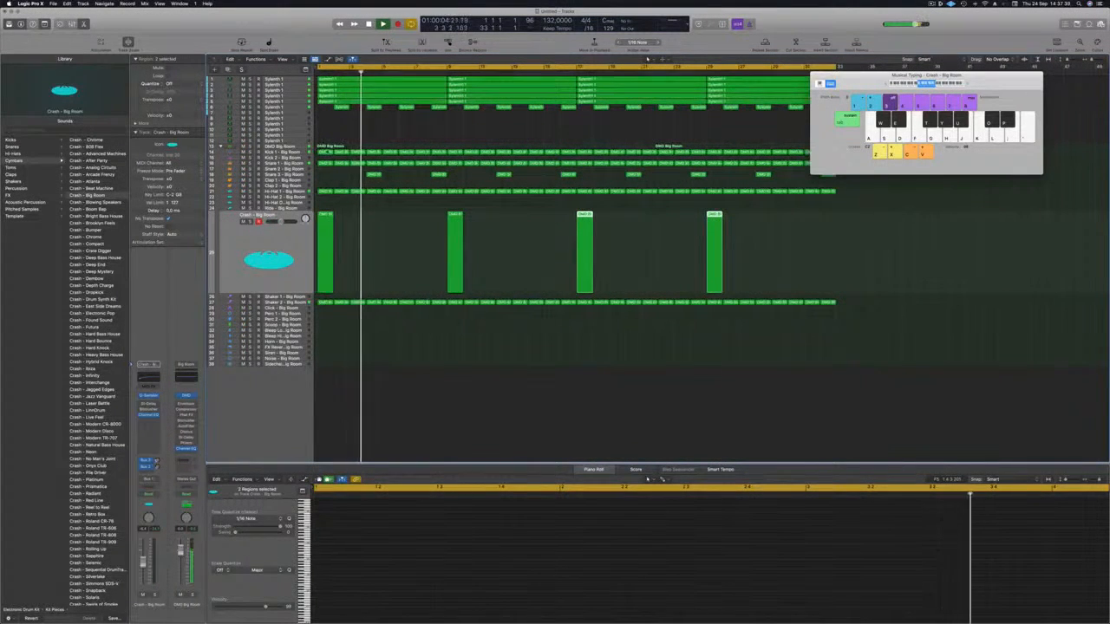
click(321, 152)
drag(322, 152, 326, 314)
click(326, 313)
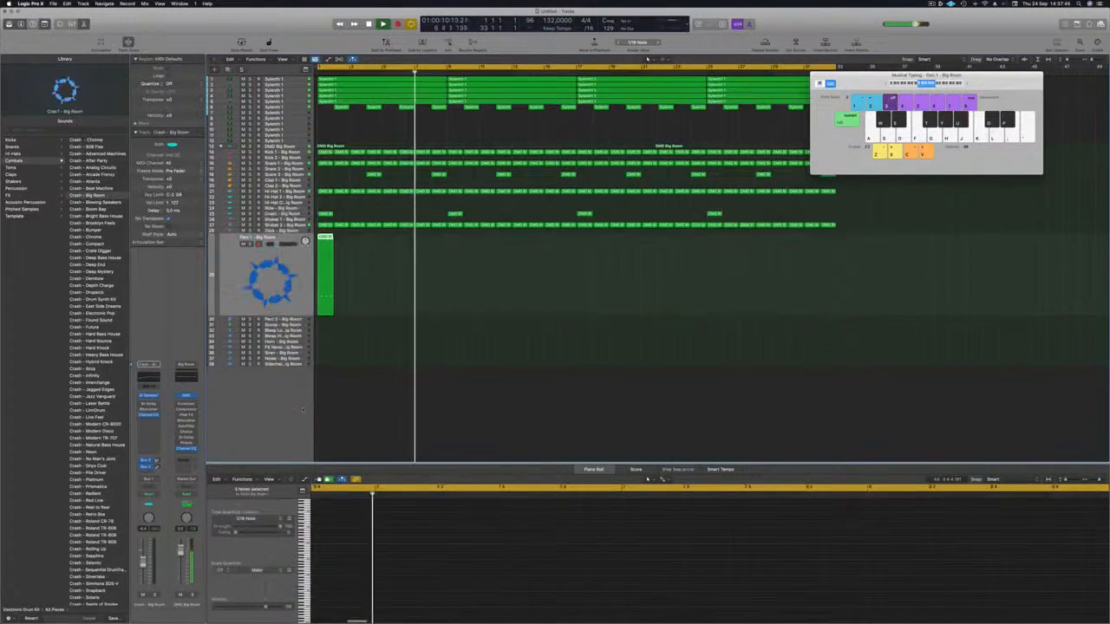
key(space)
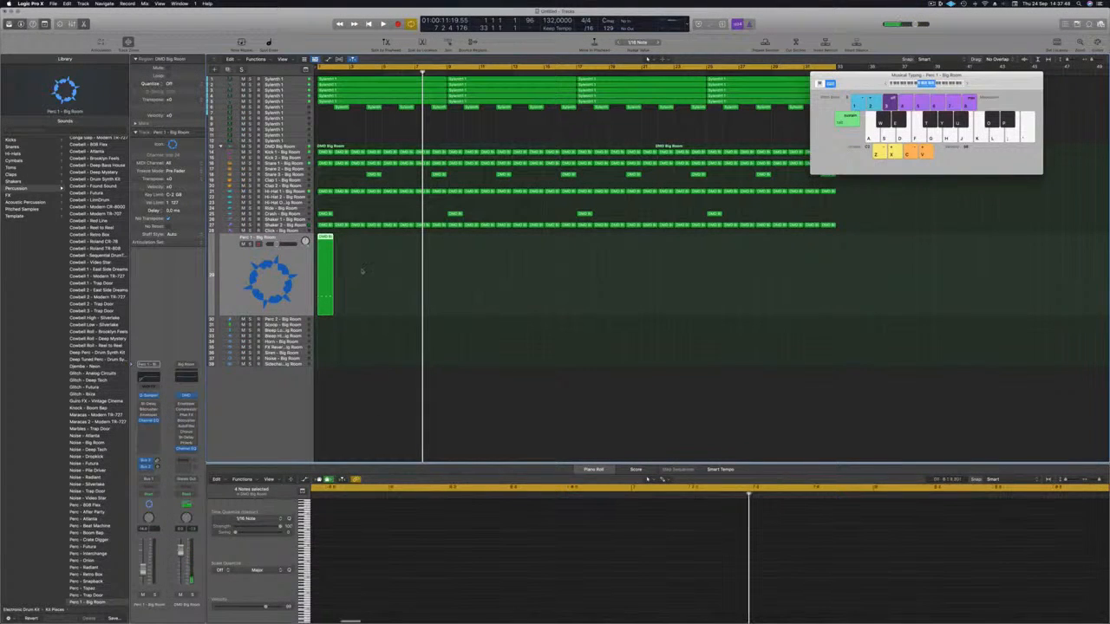
Step: Show the notes of the bar 1 Perc 1 region in the piano roll and save the project
click(326, 238)
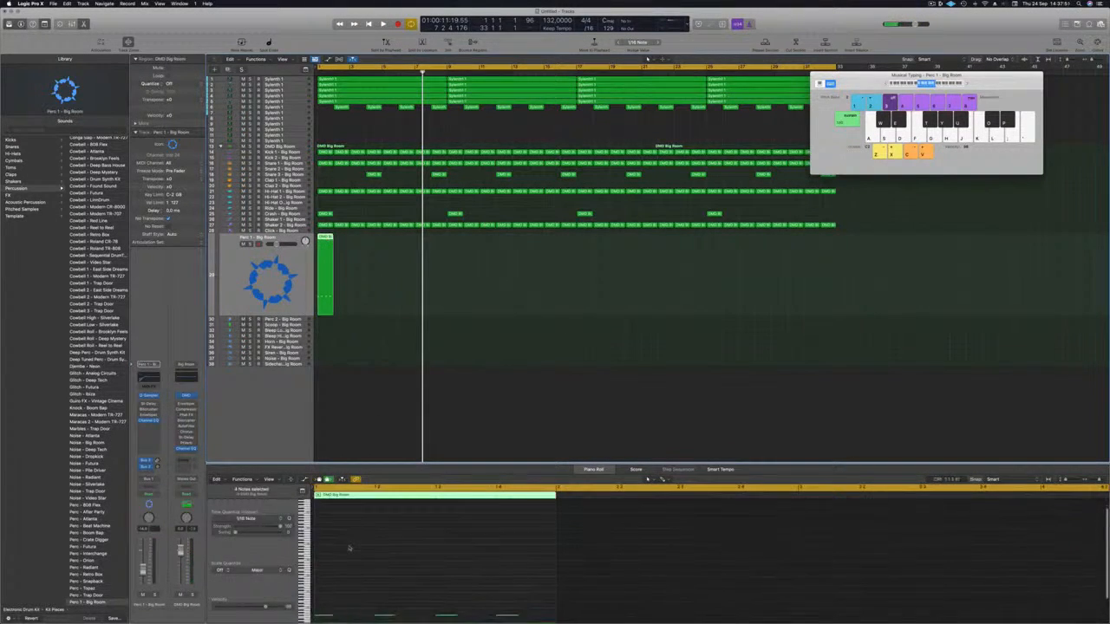
click(338, 606)
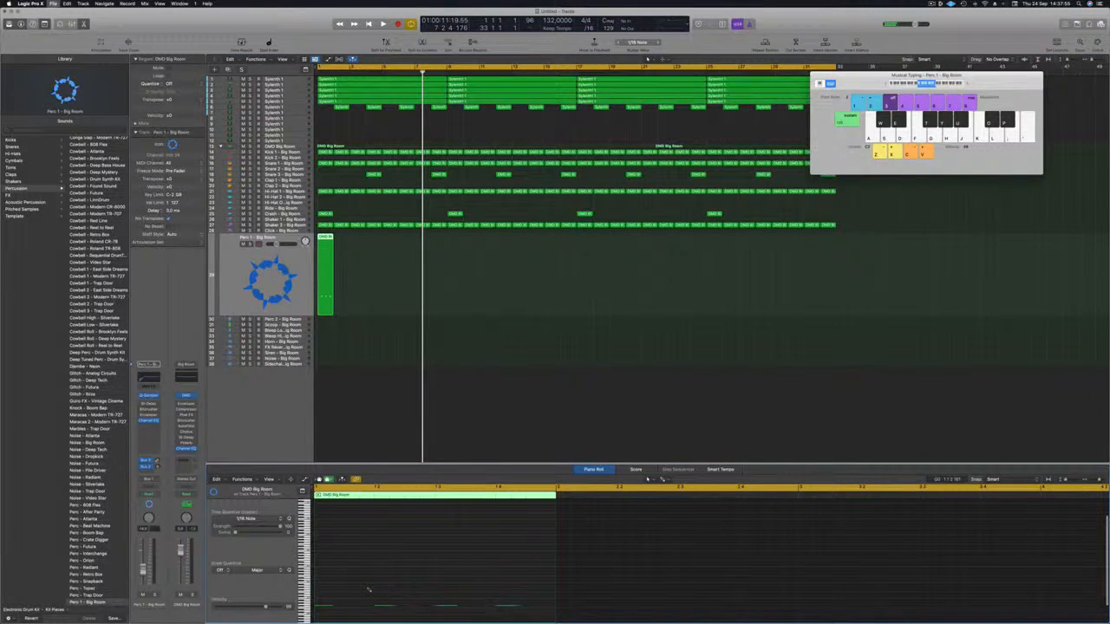
key(super+s)
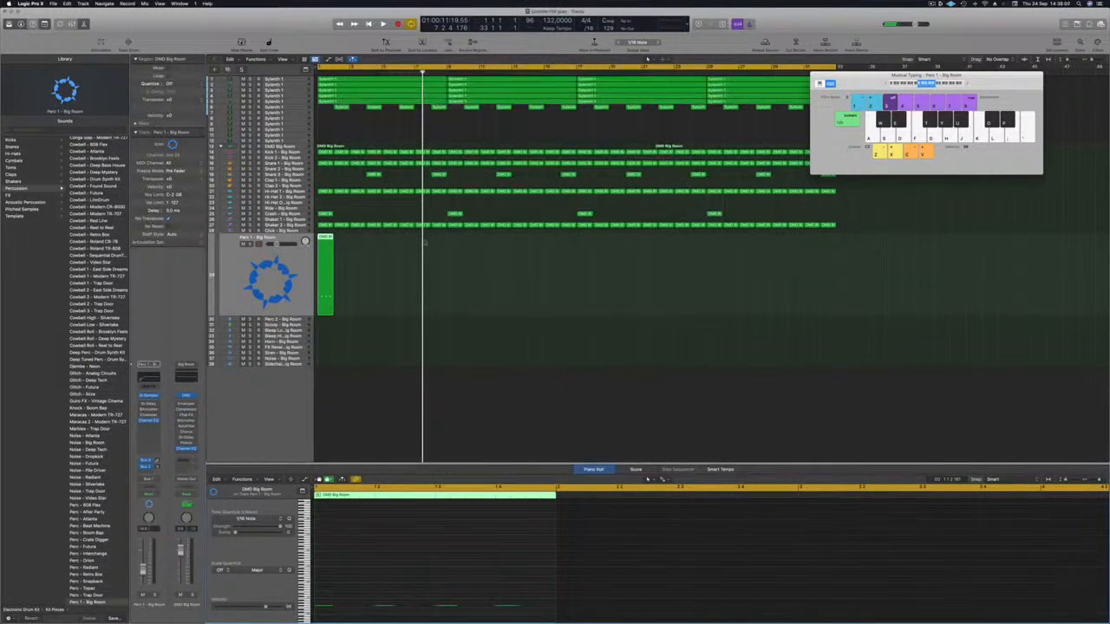
Step: Play the Perc 1 part from the start and copy its bar 1 region repeatedly to fill bars 1 through 32
key(Return)
key(space)
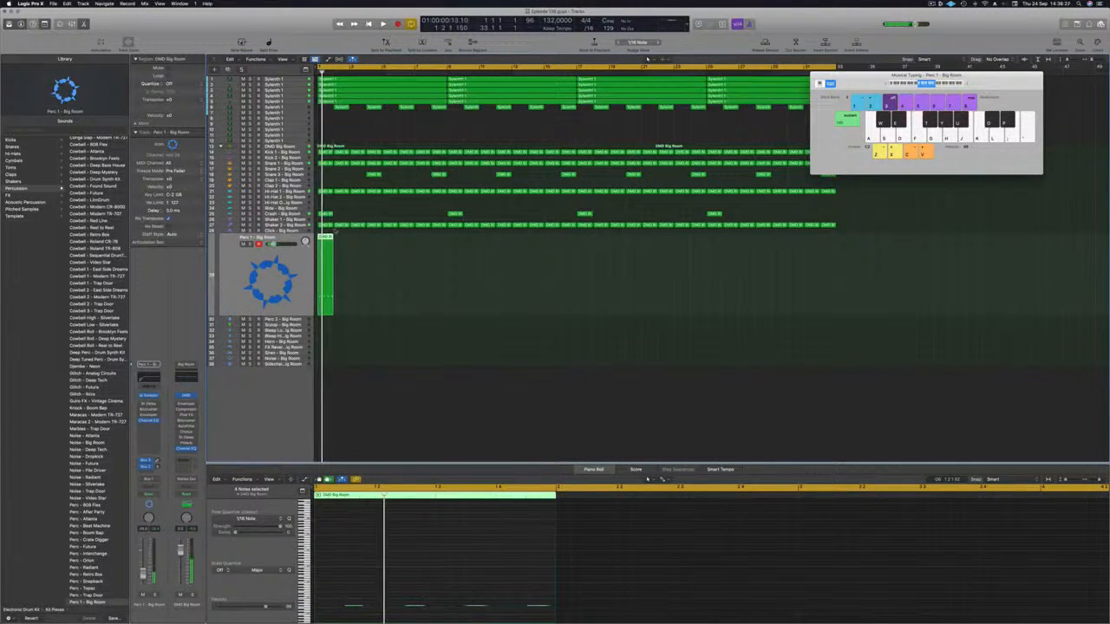
drag(340, 245, 393, 248)
key(space)
drag(522, 261, 316, 274)
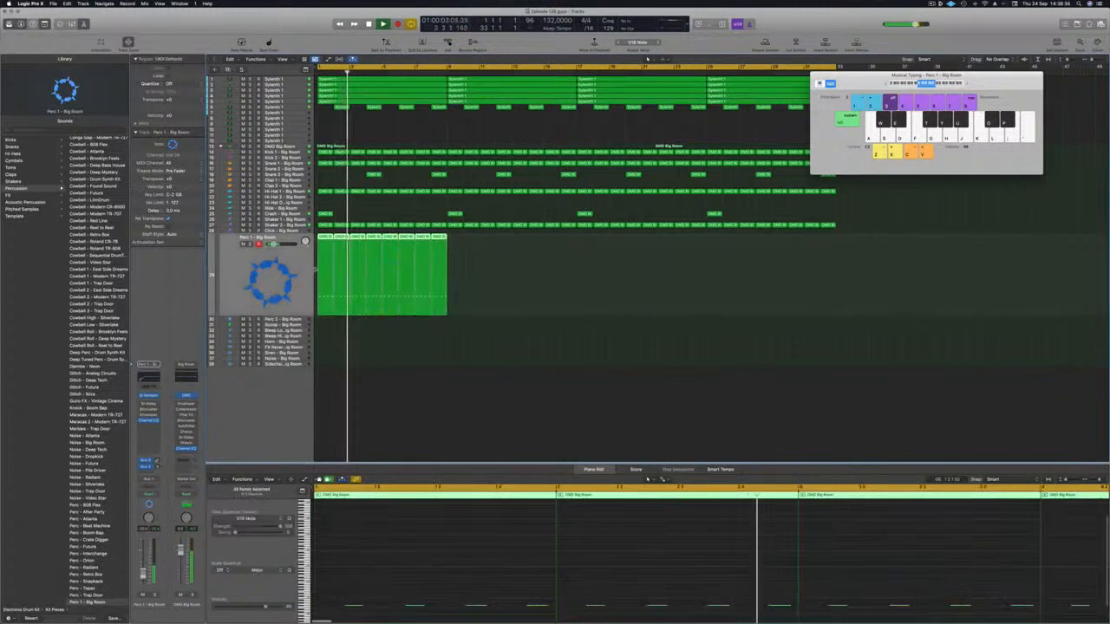
drag(322, 236, 454, 255)
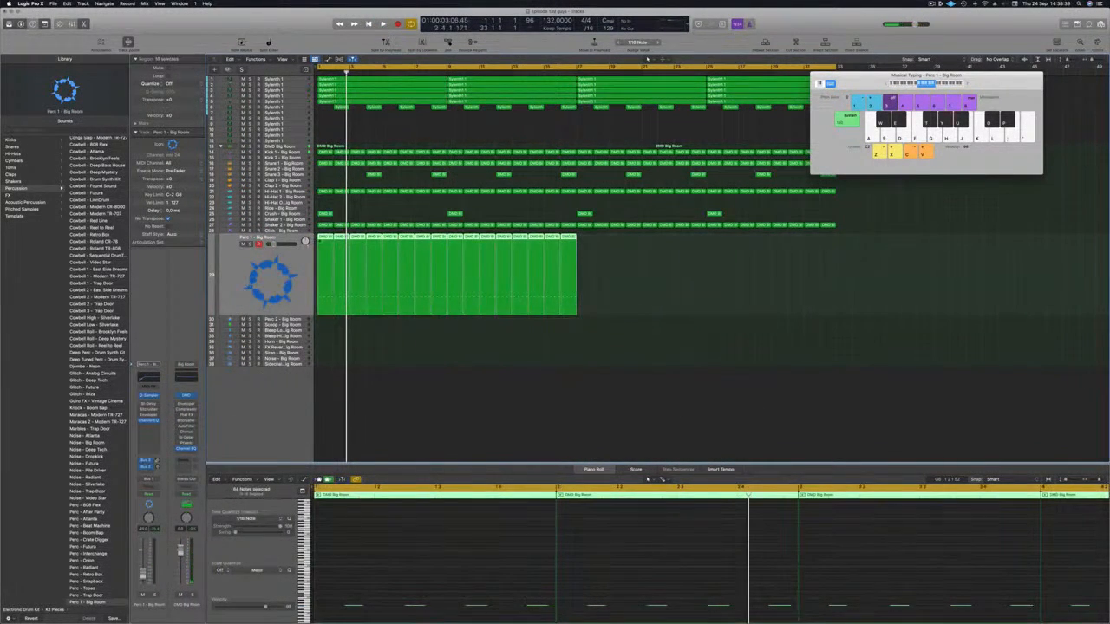
drag(328, 246, 583, 263)
Step: Step through the Stereo Delay presets on Perc 1 during playback, choose Dual 1/2 Note Feedback and close the plug-in
click(233, 274)
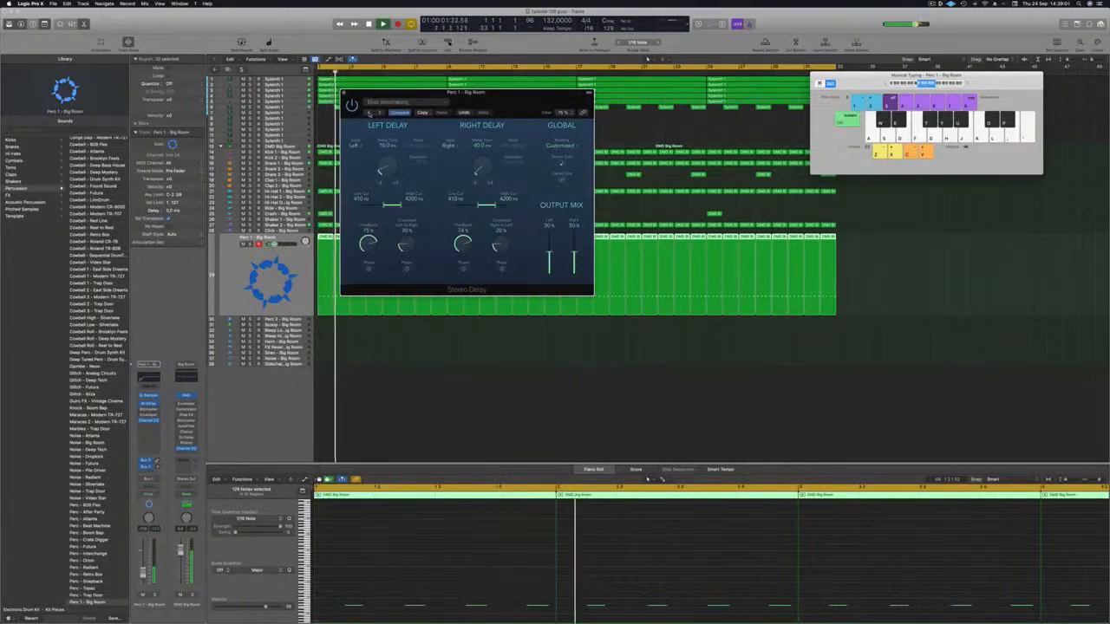
click(370, 114)
click(370, 113)
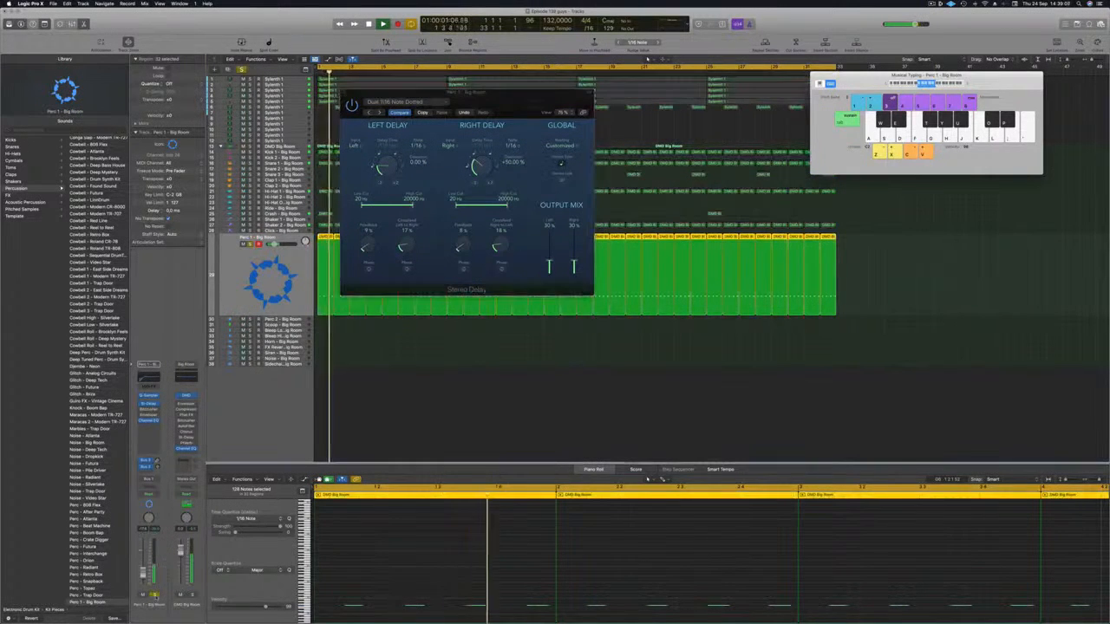
click(370, 114)
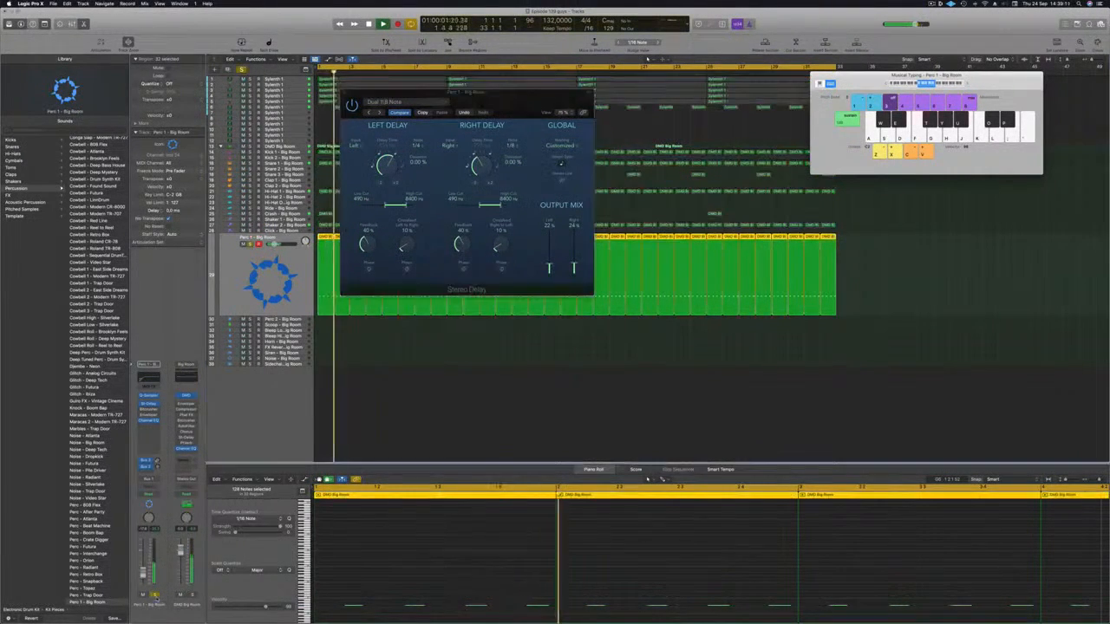
click(371, 113)
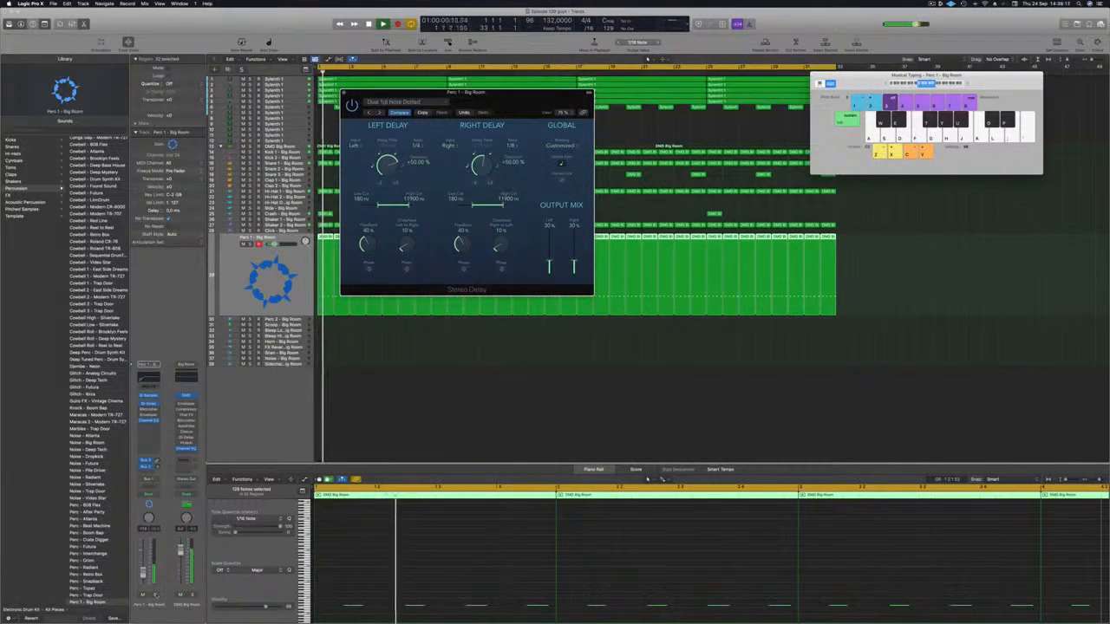
key(s)
key(s)
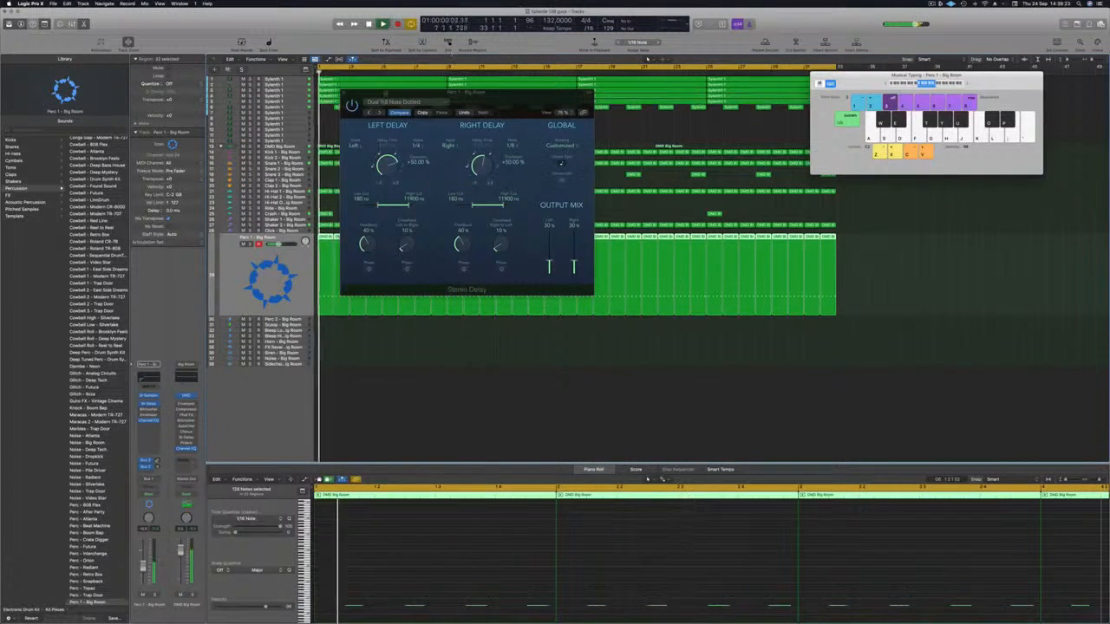
click(368, 114)
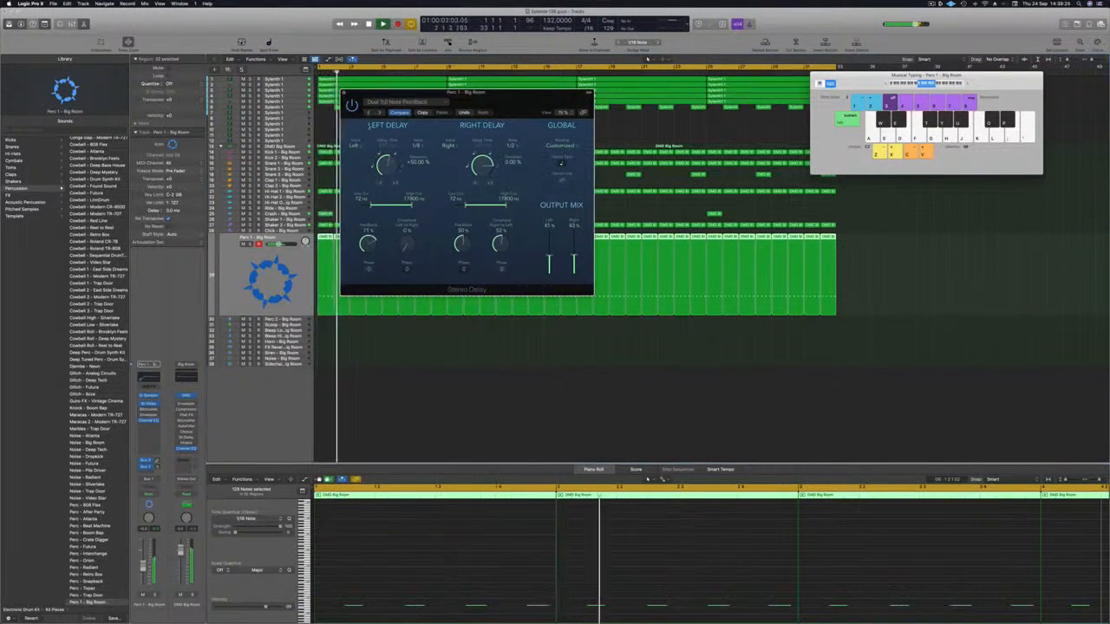
drag(489, 102, 507, 94)
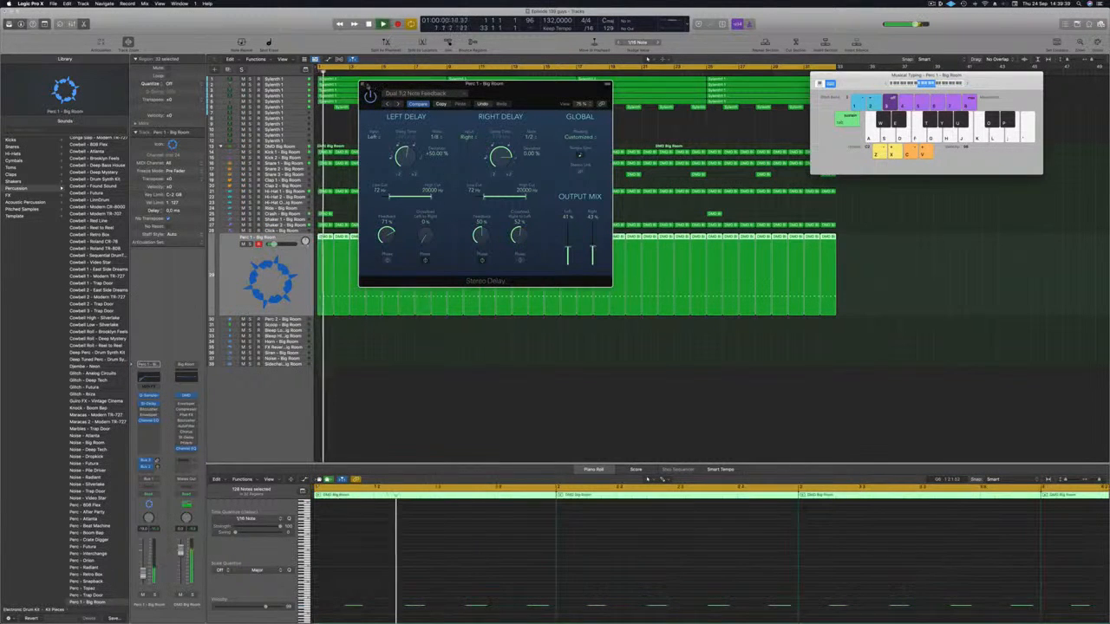
click(363, 85)
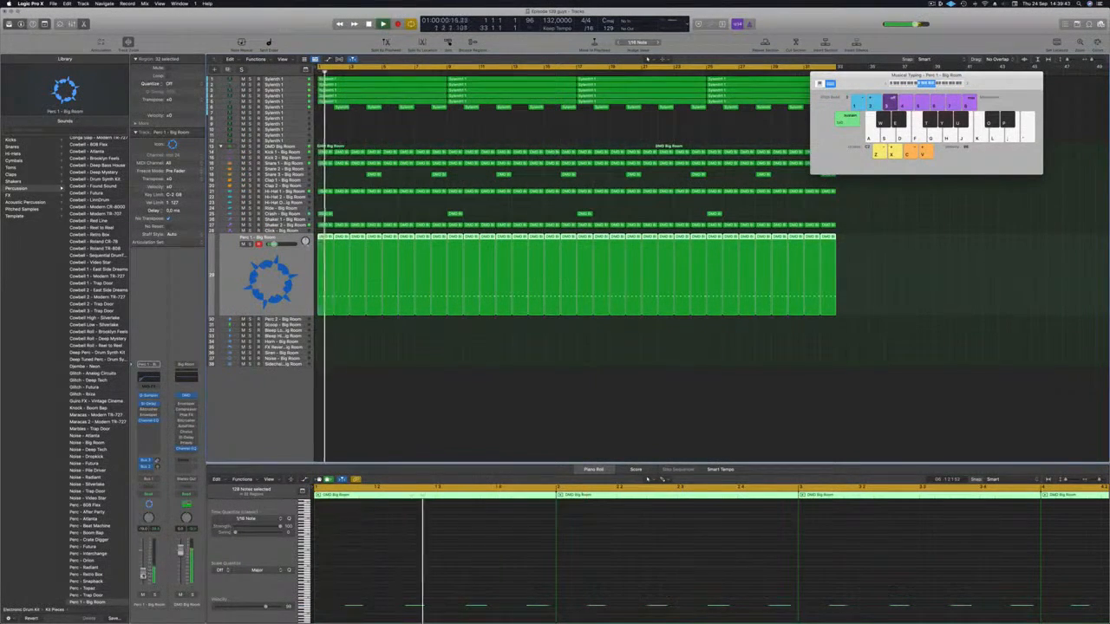
click(373, 443)
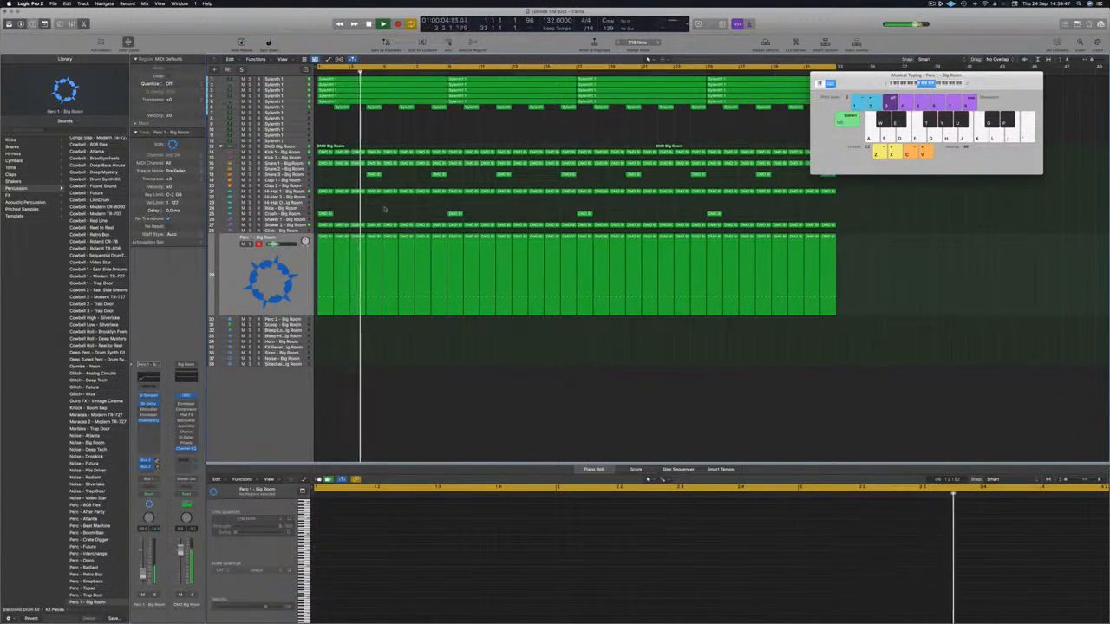
Step: Add a Compressor to the Shaker 2 track and set its side chain source to Kick 1 - Big Room
click(269, 225)
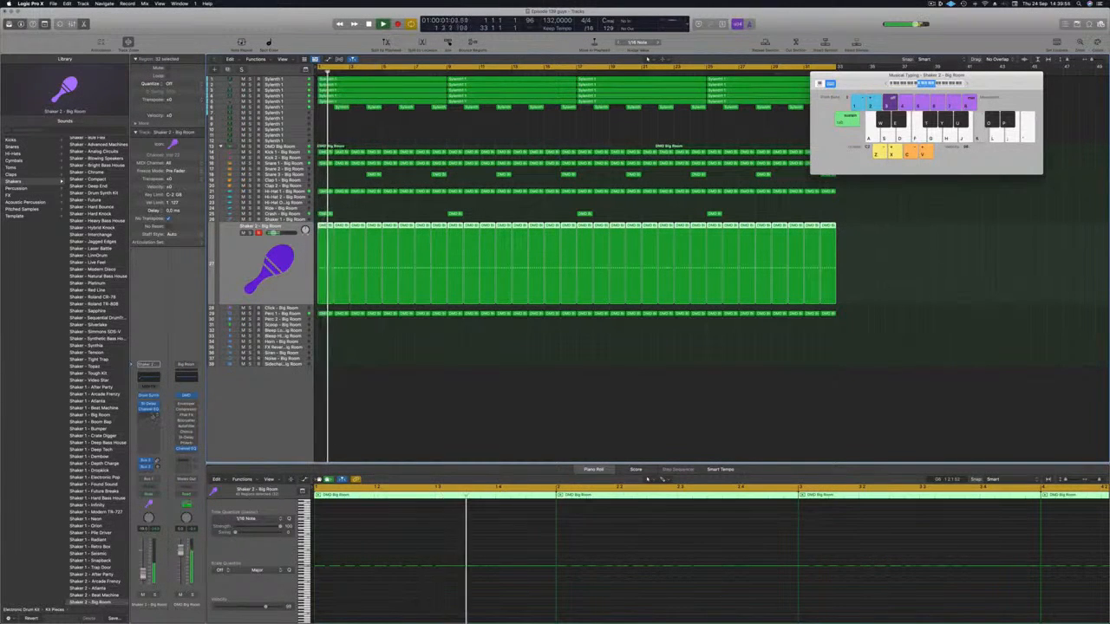
click(151, 414)
click(199, 441)
click(648, 103)
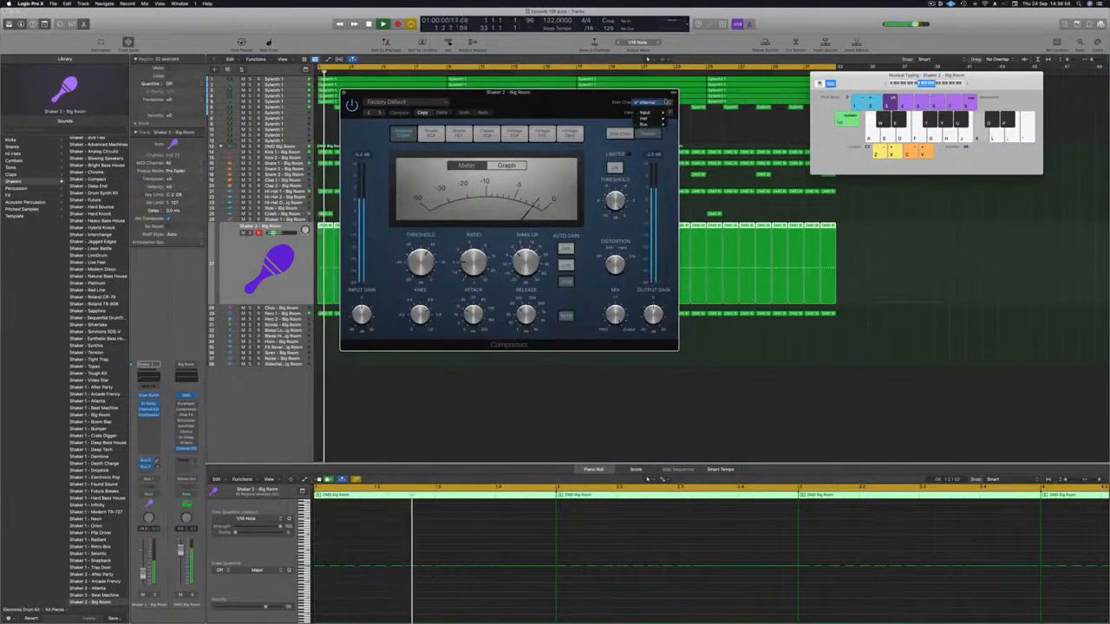
mouse_move(646, 118)
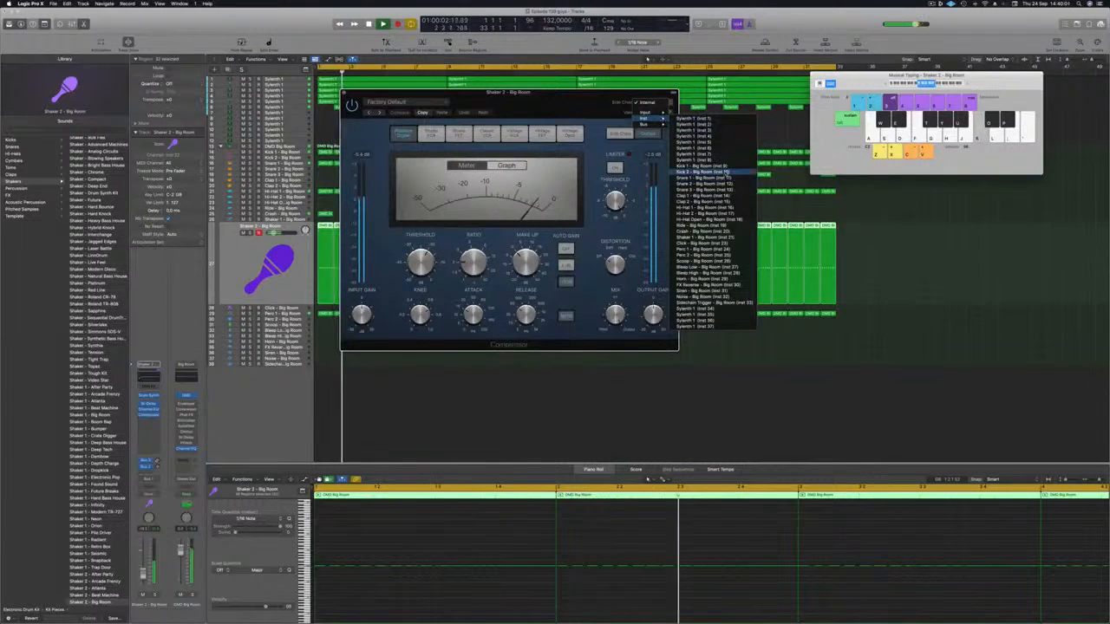
click(704, 166)
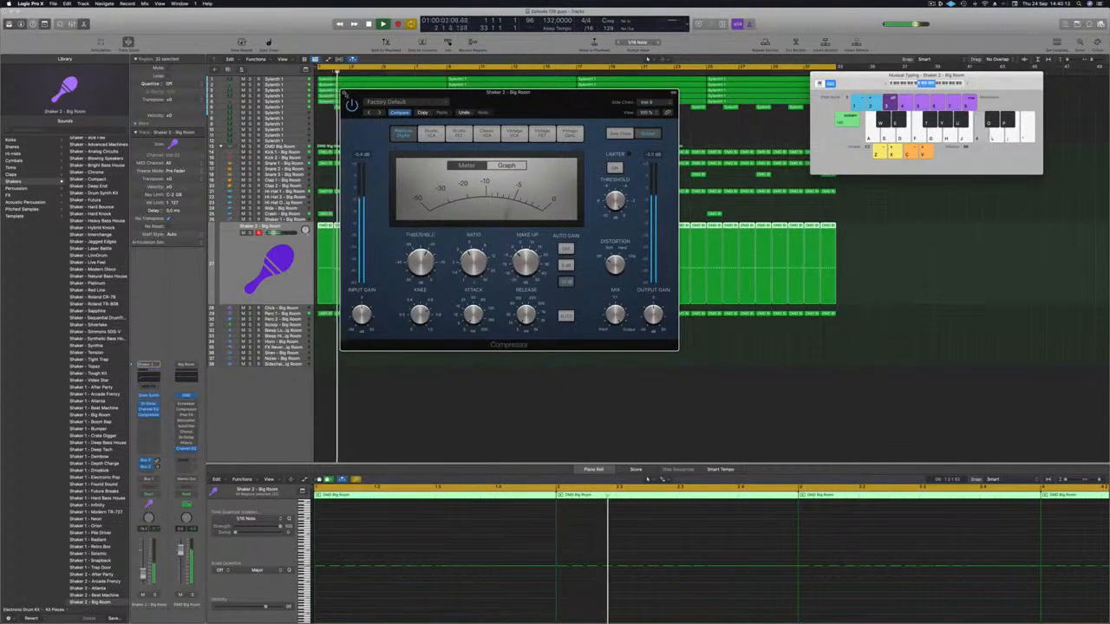
key(super+w)
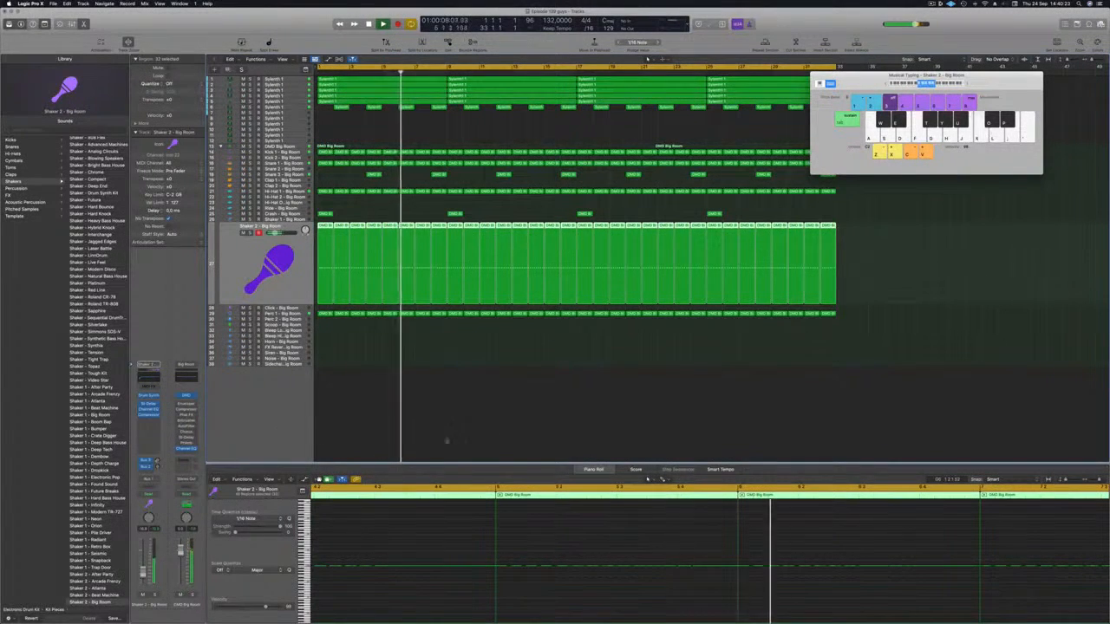
Step: Copy the bar 1 Perc 1 region onto the Scoop track, delete all its notes except the last, and play it
click(517, 430)
key(super+Up)
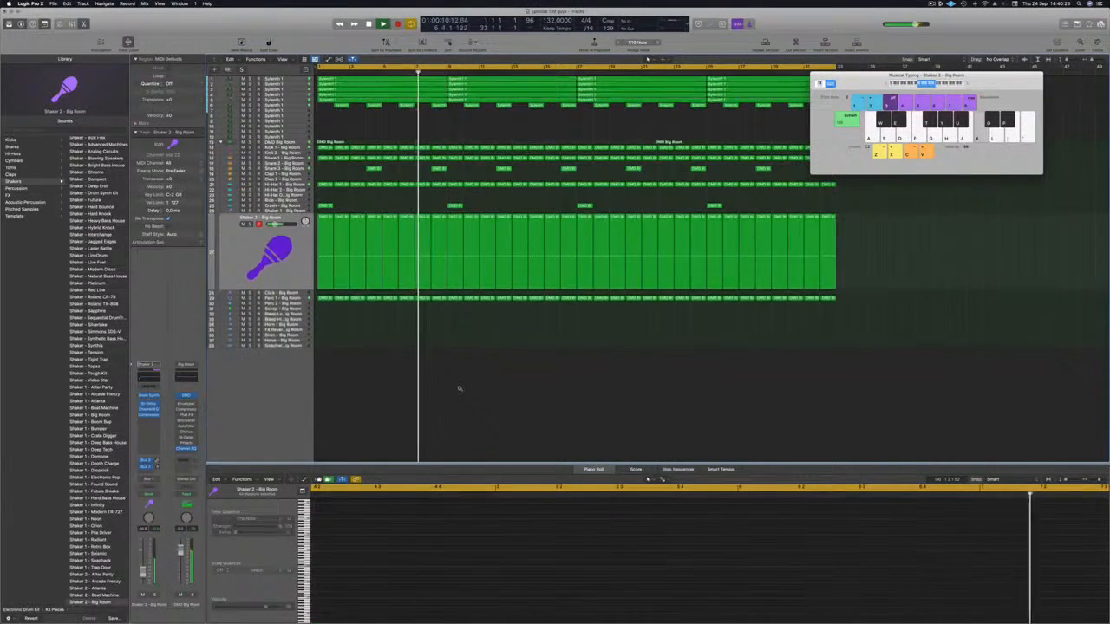
key(super+Up)
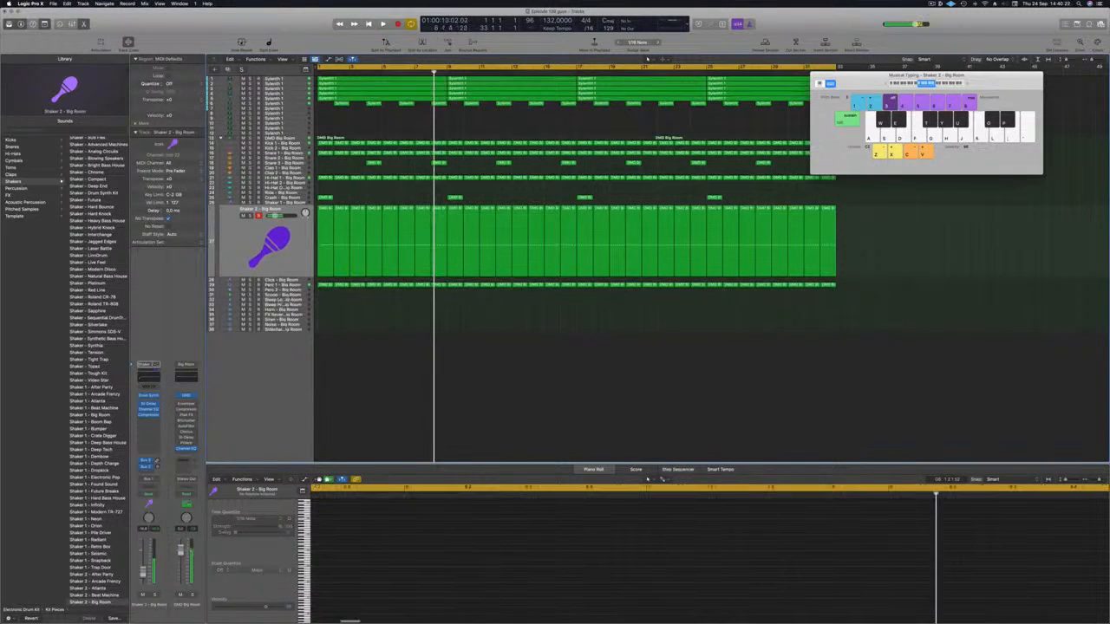
key(Down)
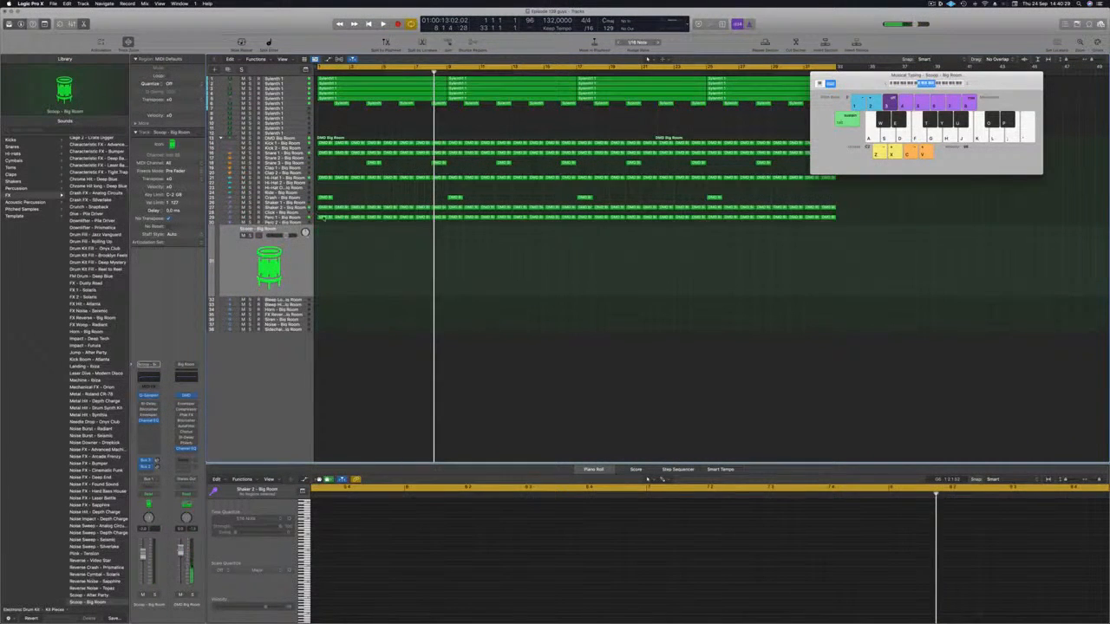
drag(324, 218, 324, 260)
drag(337, 588, 504, 607)
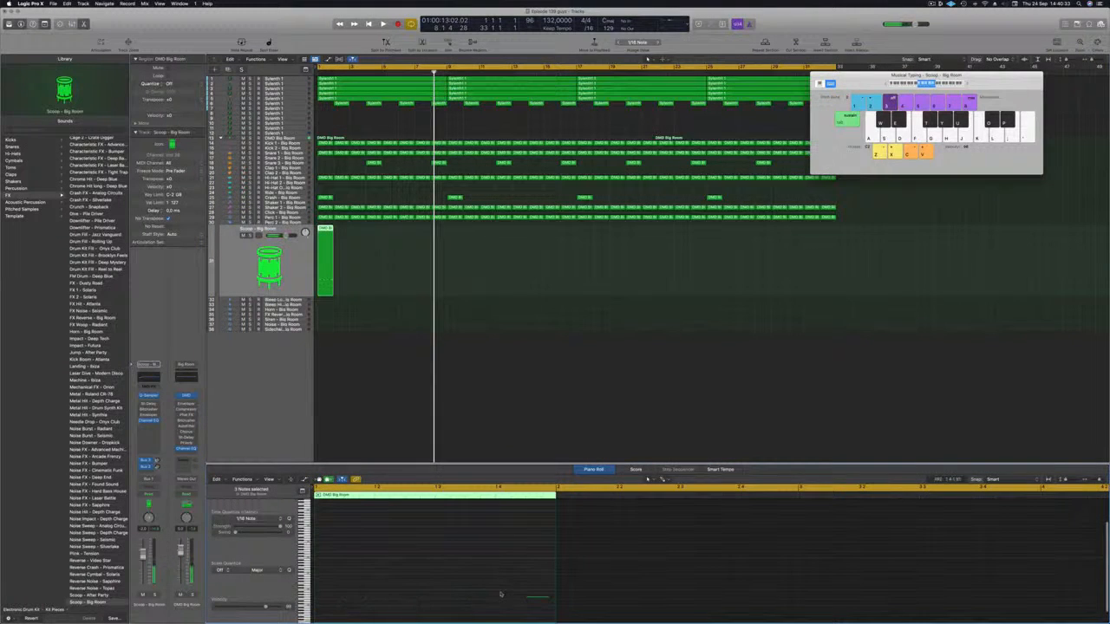
key(space)
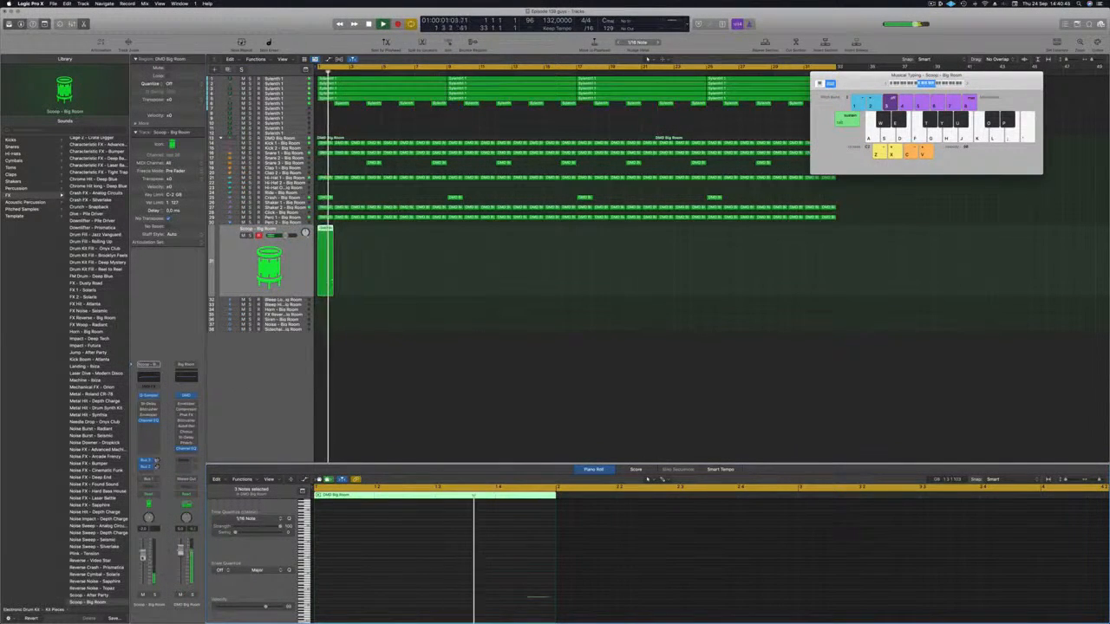
Step: Copy the Scoop region repeatedly to fill bars 1 through 32 and play the arrangement from the start
drag(326, 232, 359, 236)
key(space)
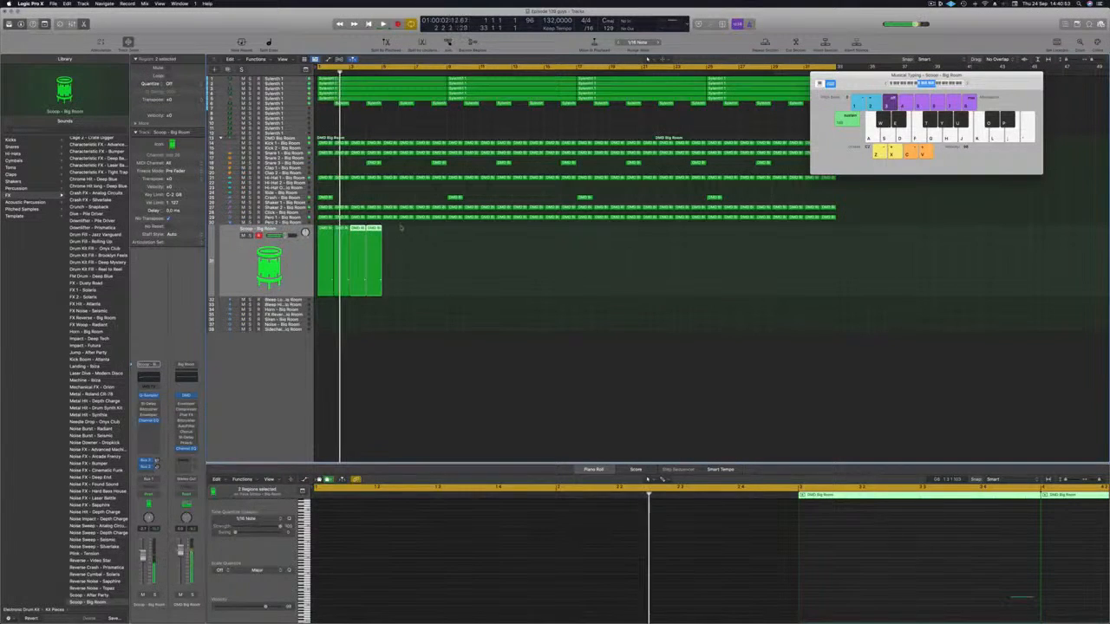
drag(364, 277, 454, 245)
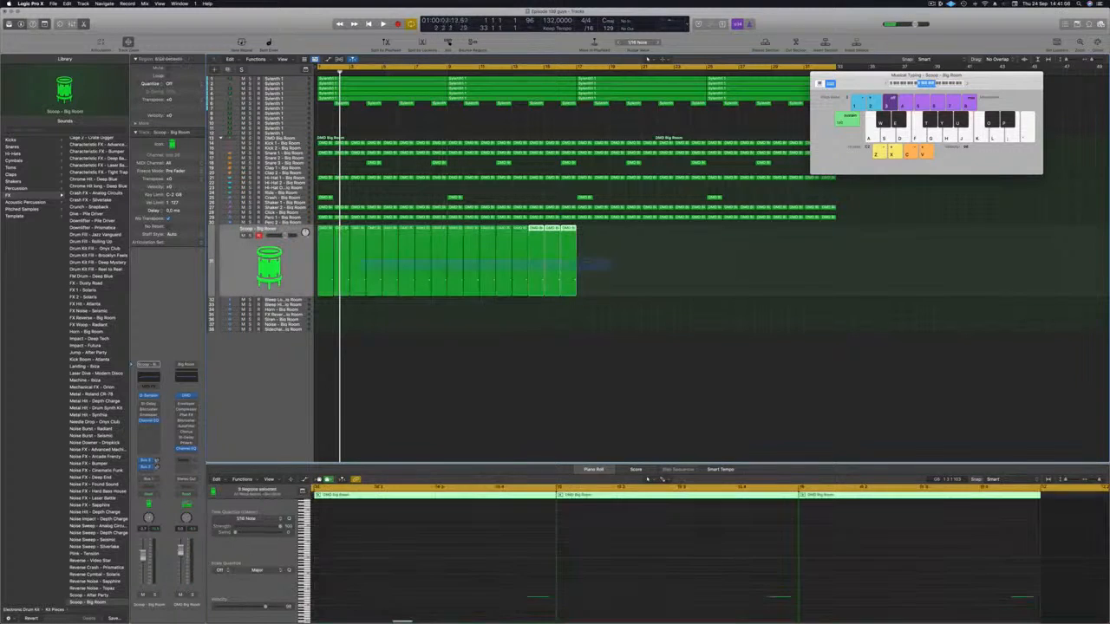
drag(326, 236, 587, 250)
drag(529, 309, 530, 308)
key(alt+Left)
key(alt+Left)
key(alt+Left)
key(alt+Left)
key(Return)
key(space)
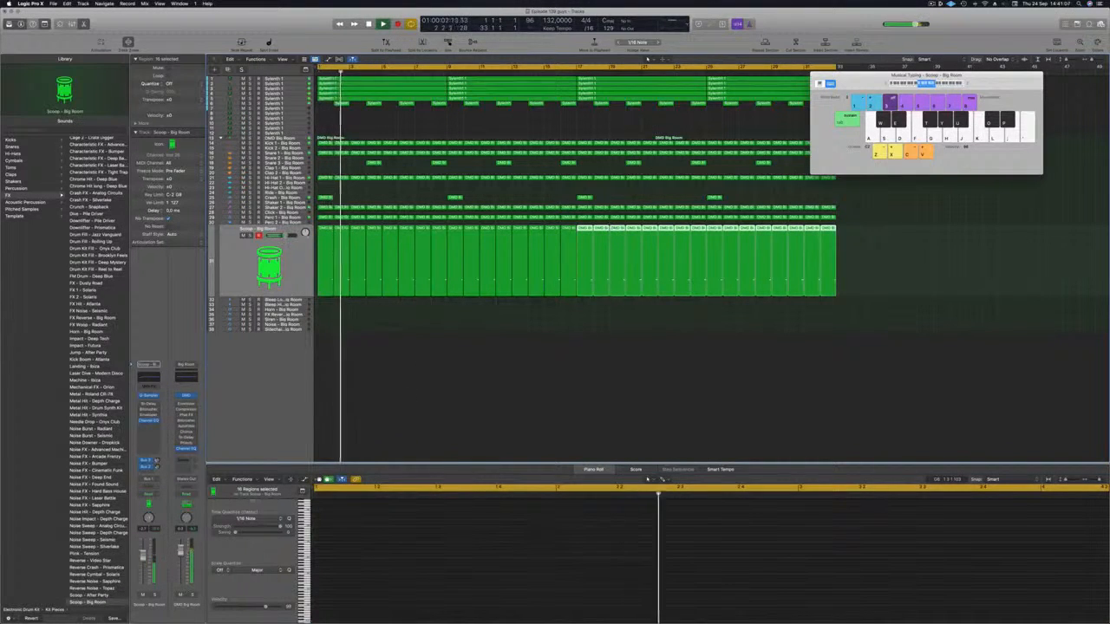
Step: Copy the bar 1 Perc 1 region onto the Perc 2 track, duplicate its notes into a 12-note rhythm and play it
click(446, 390)
key(super+Left)
key(super+Left)
key(super+Left)
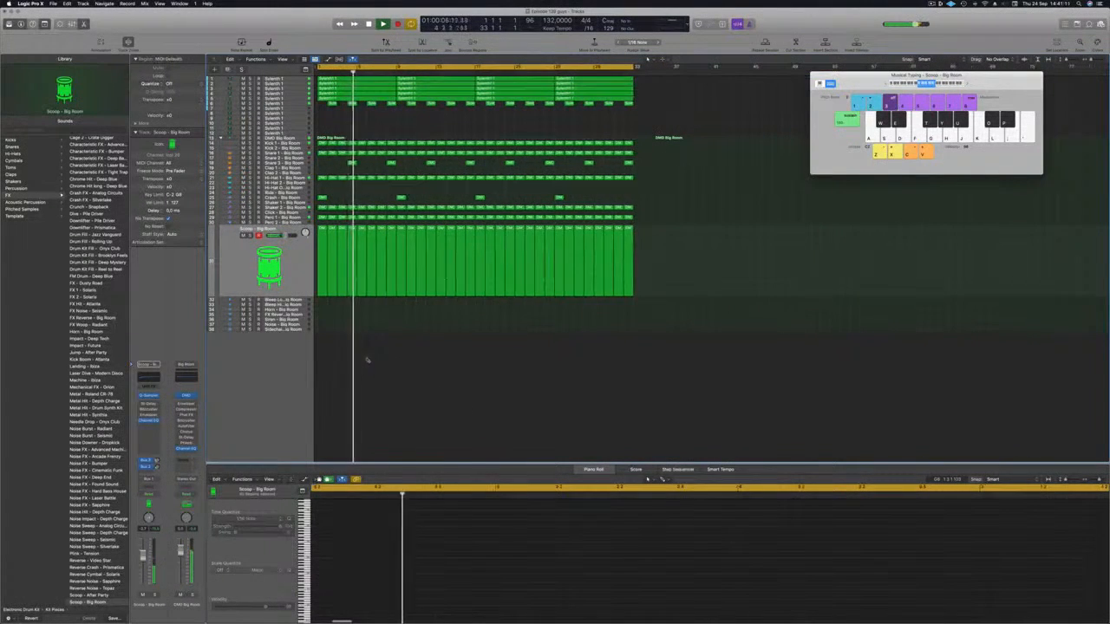
scroll(367, 360, down, 1)
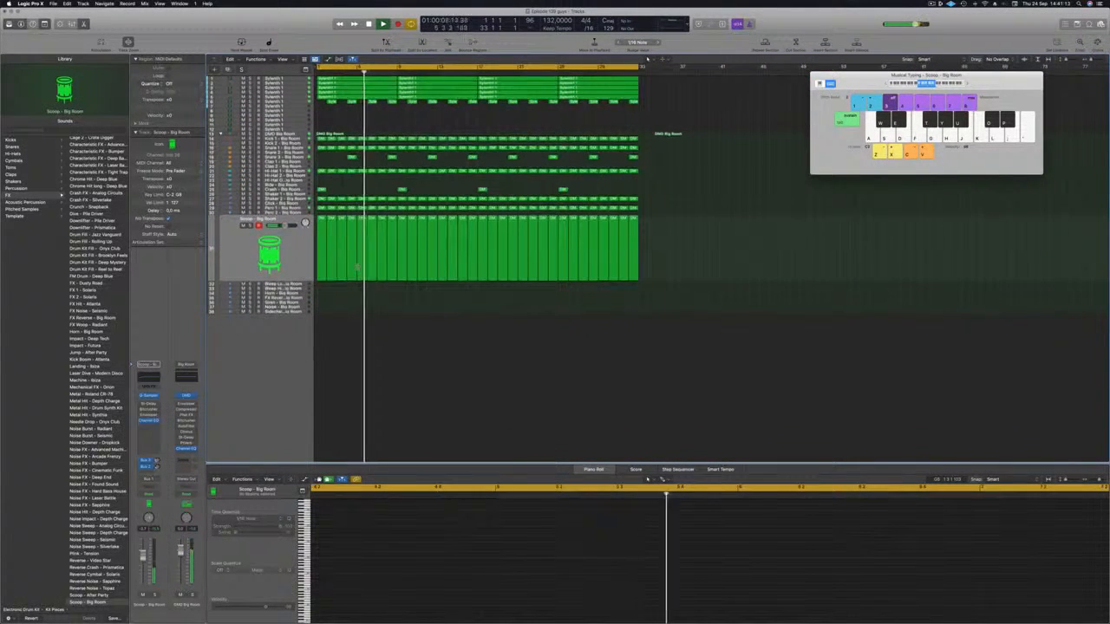
key(Up)
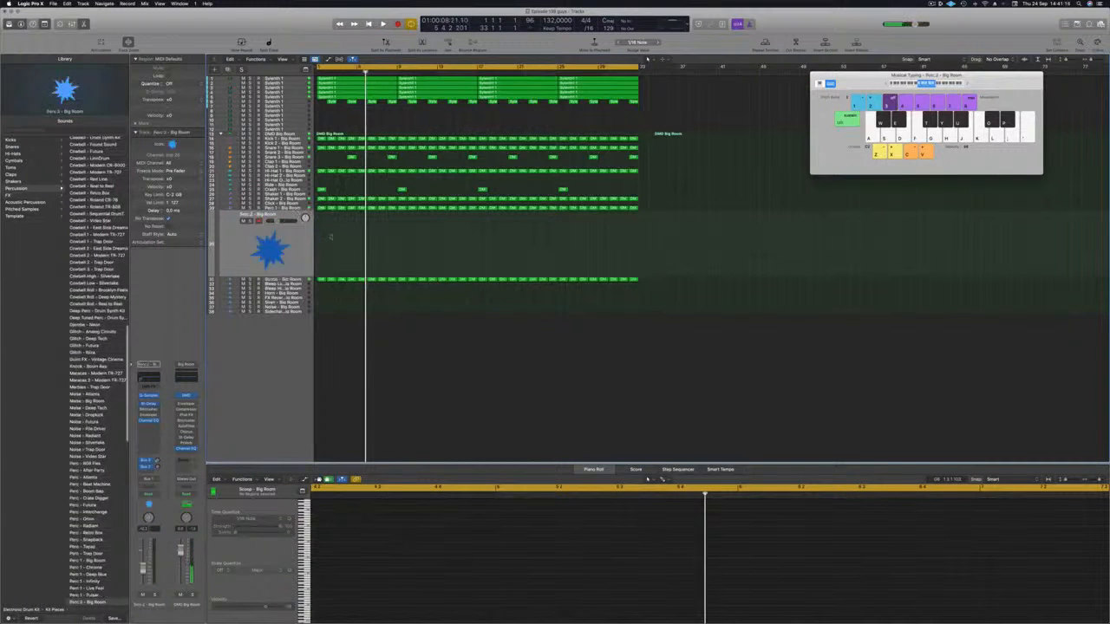
drag(319, 207, 320, 254)
drag(360, 589, 552, 612)
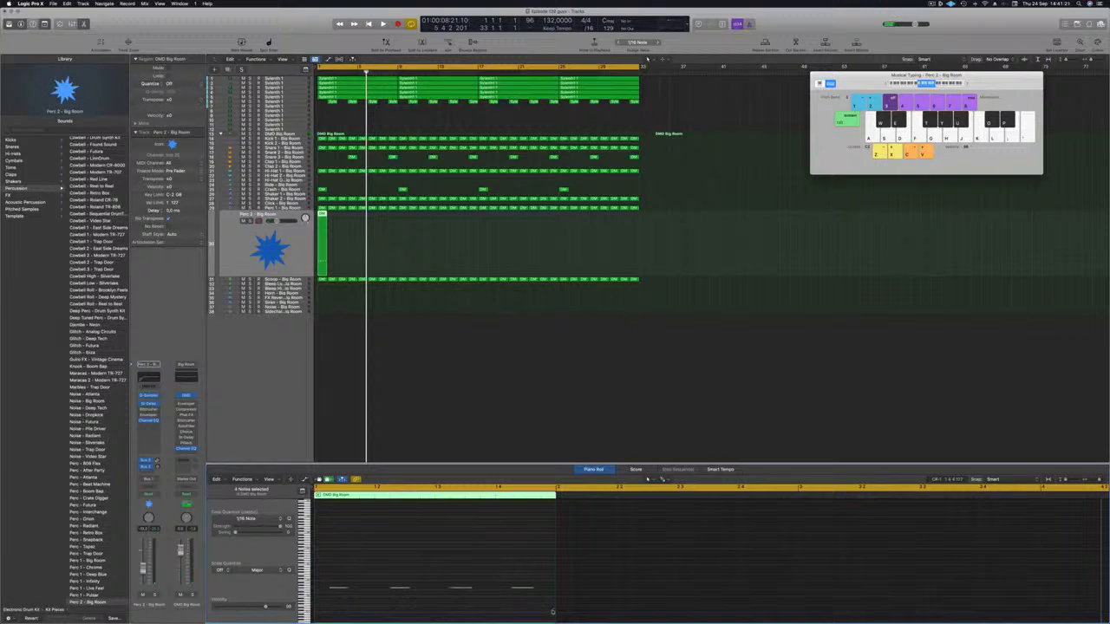
drag(341, 590, 556, 589)
key(space)
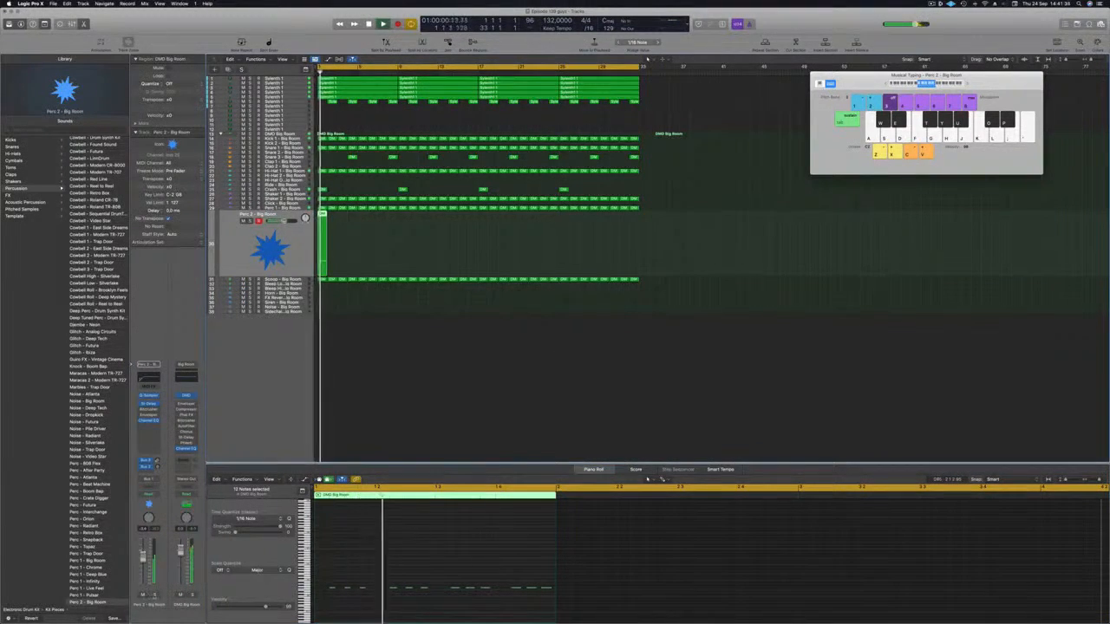
Step: Raise the pitch of the Perc 2 notes and change the track's sound to Perc - After Party
click(381, 555)
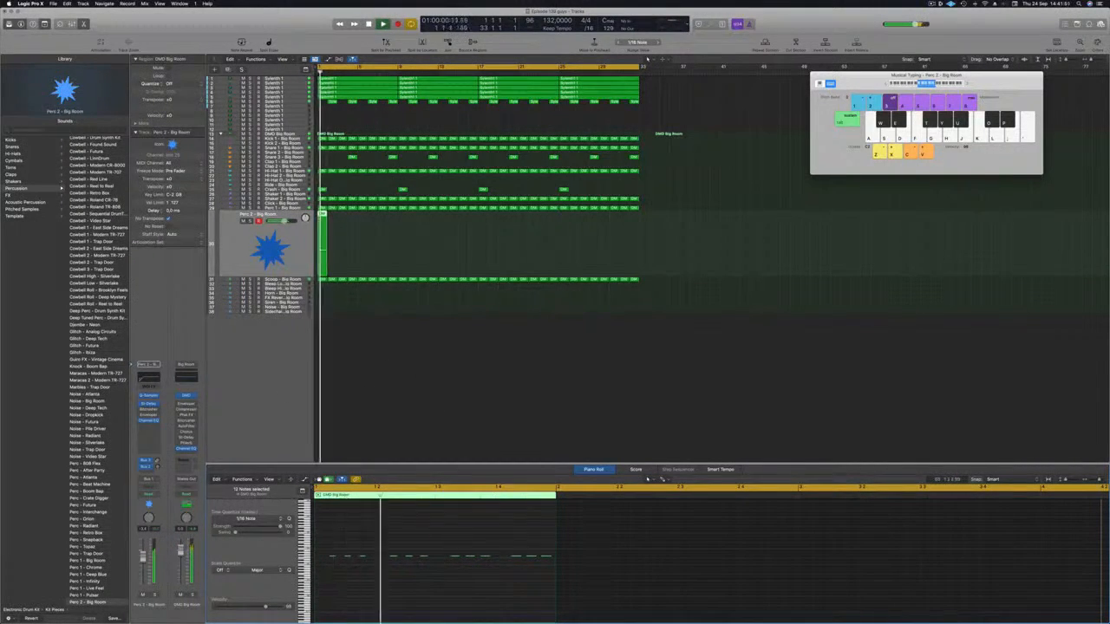
key(space)
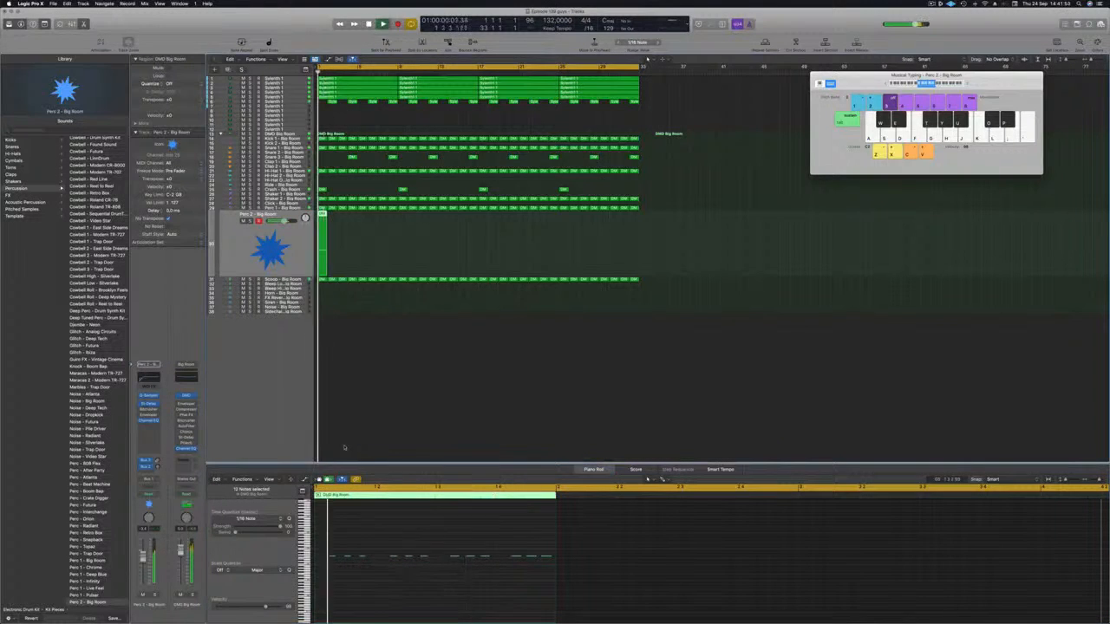
scroll(93, 425, down, 3)
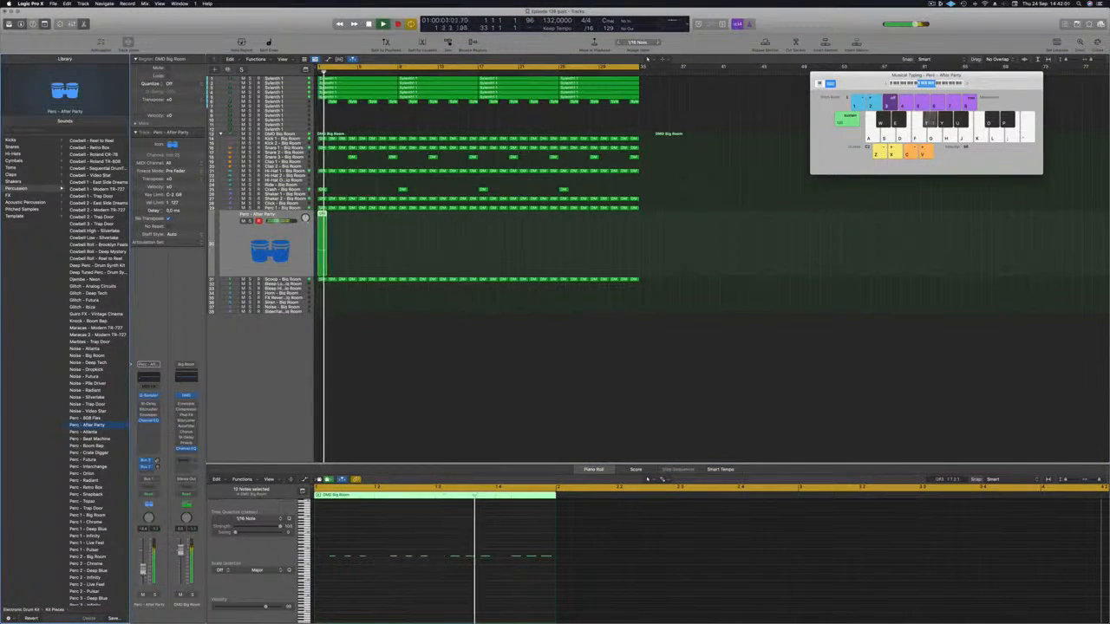
Step: Lower the pitch of the Perc - After Party notes and audition the track with solo switched on and off
click(415, 543)
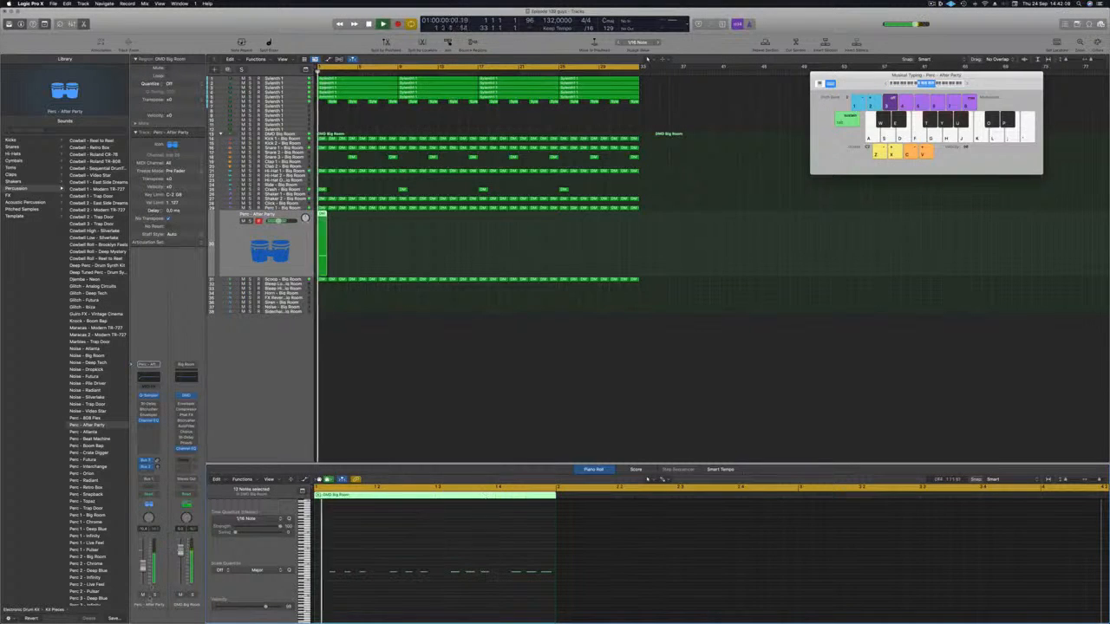
key(space)
click(155, 595)
click(155, 595)
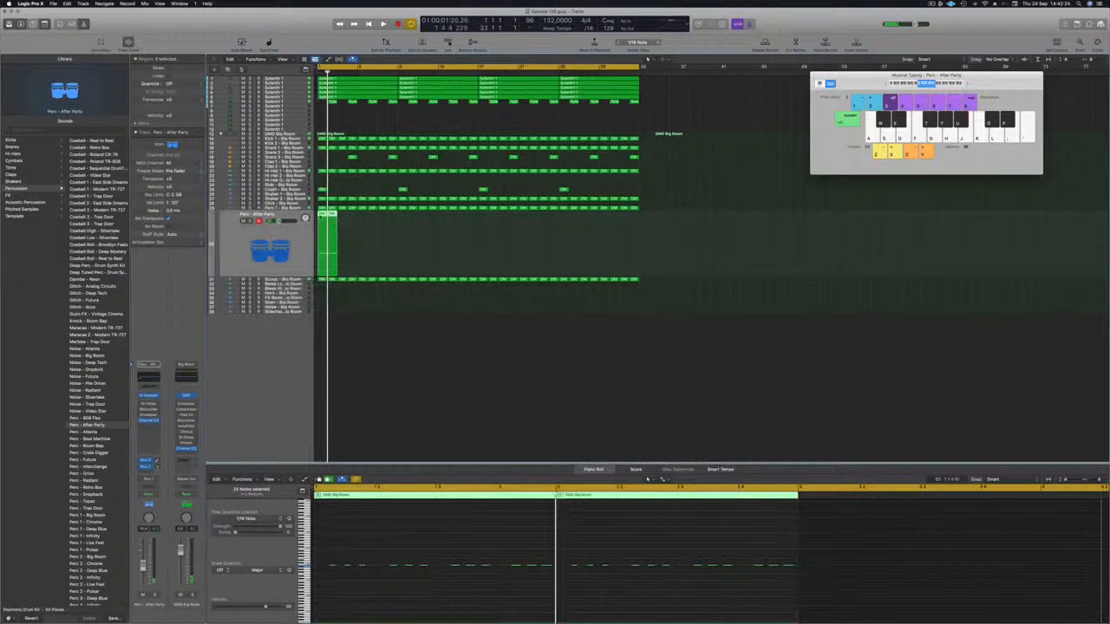
Step: Copy the Perc - After Party regions repeatedly to fill bars 1 through 32 and audition the track with solo switched on and off
drag(322, 215, 343, 224)
drag(417, 234, 310, 238)
drag(322, 214, 413, 223)
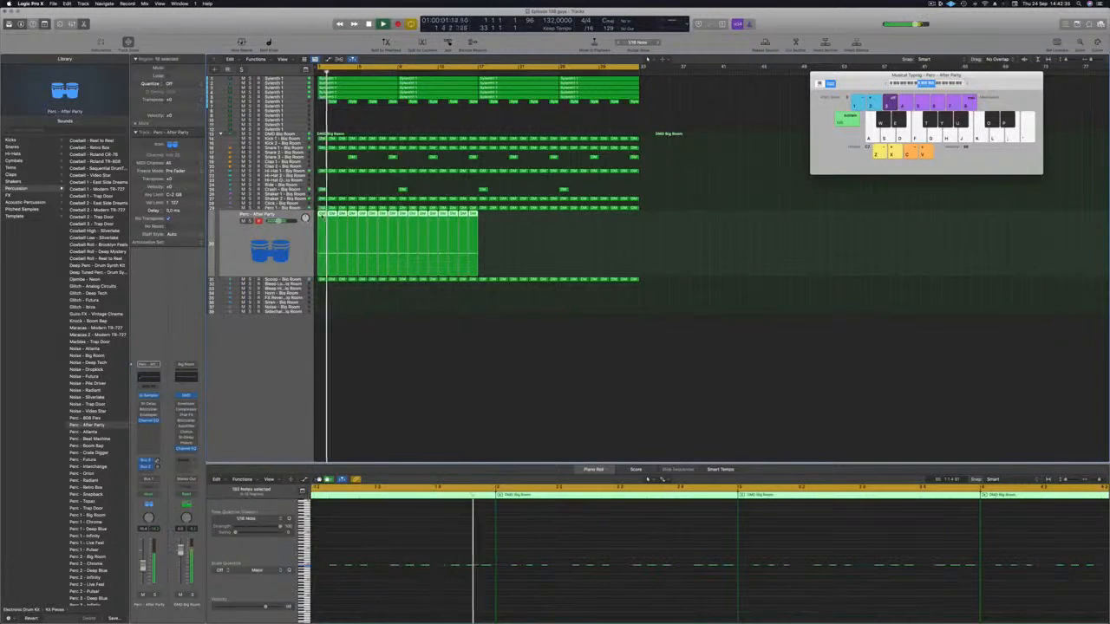
drag(321, 216, 481, 218)
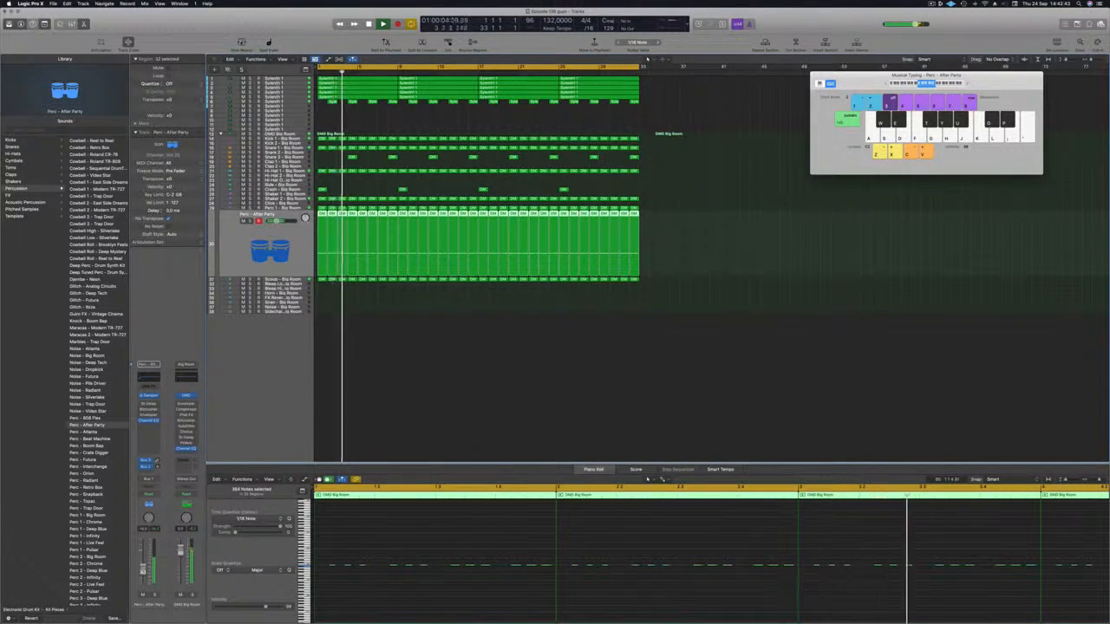
key(ctrl+s)
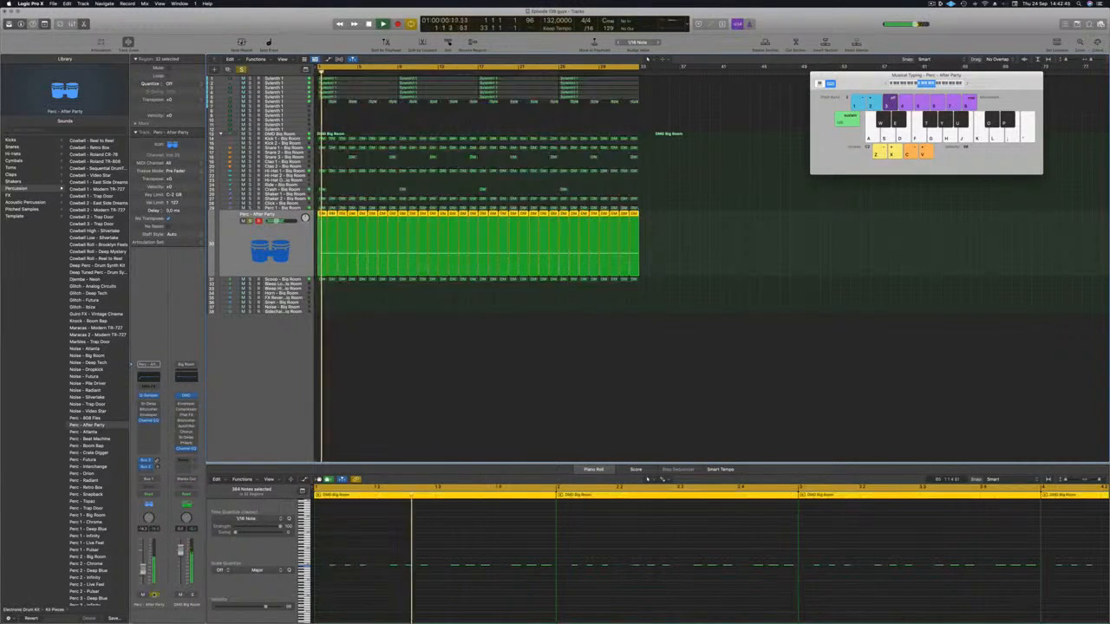
key(ctrl+s)
key(space)
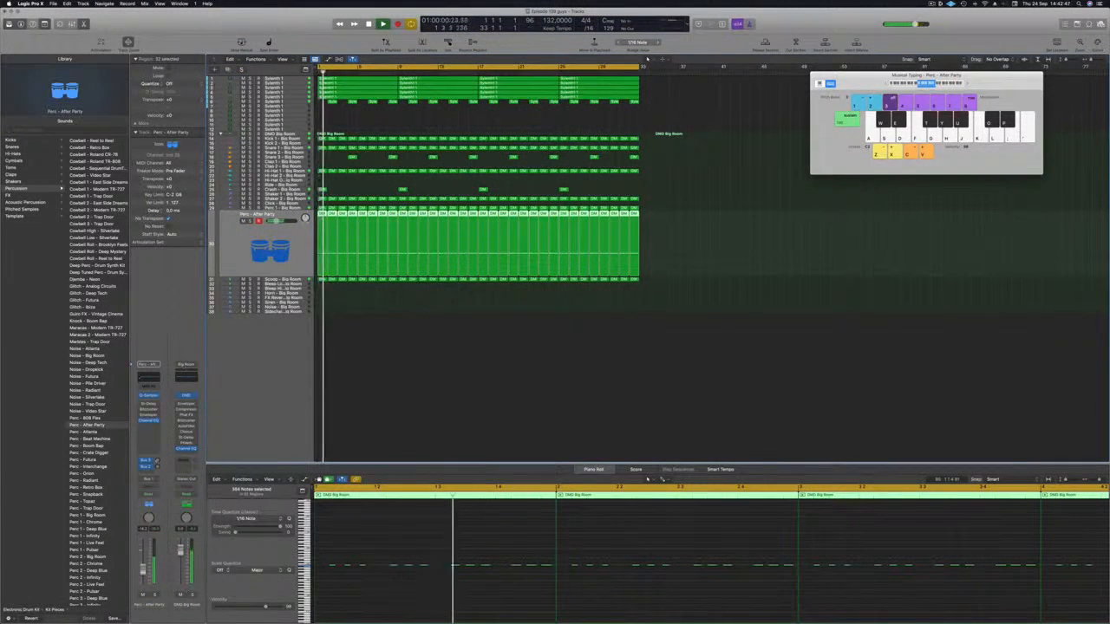
Step: Enable the low cut in the Perc - After Party track's Channel EQ at 212 Hz with an 18 dB/Oct slope and turn on the analyzer
key(e)
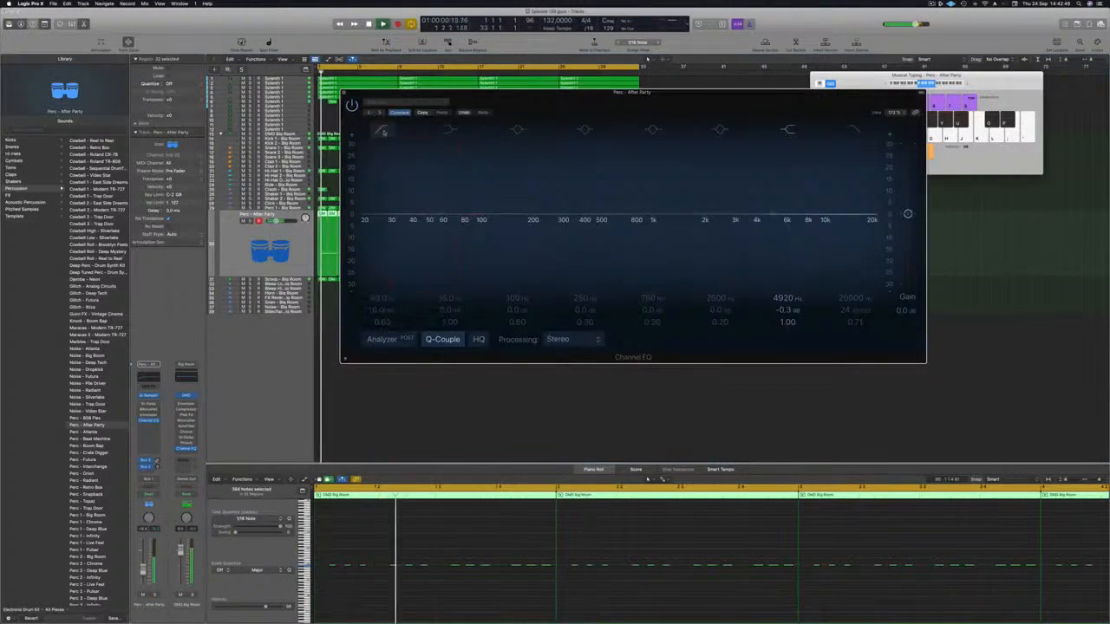
click(383, 132)
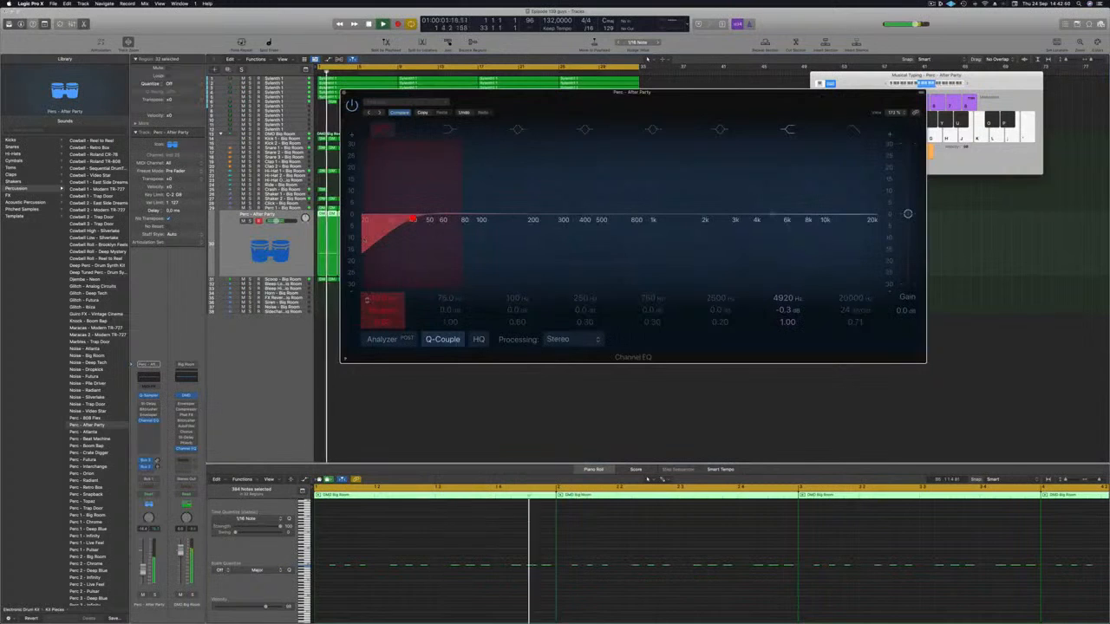
click(381, 340)
drag(414, 219, 534, 217)
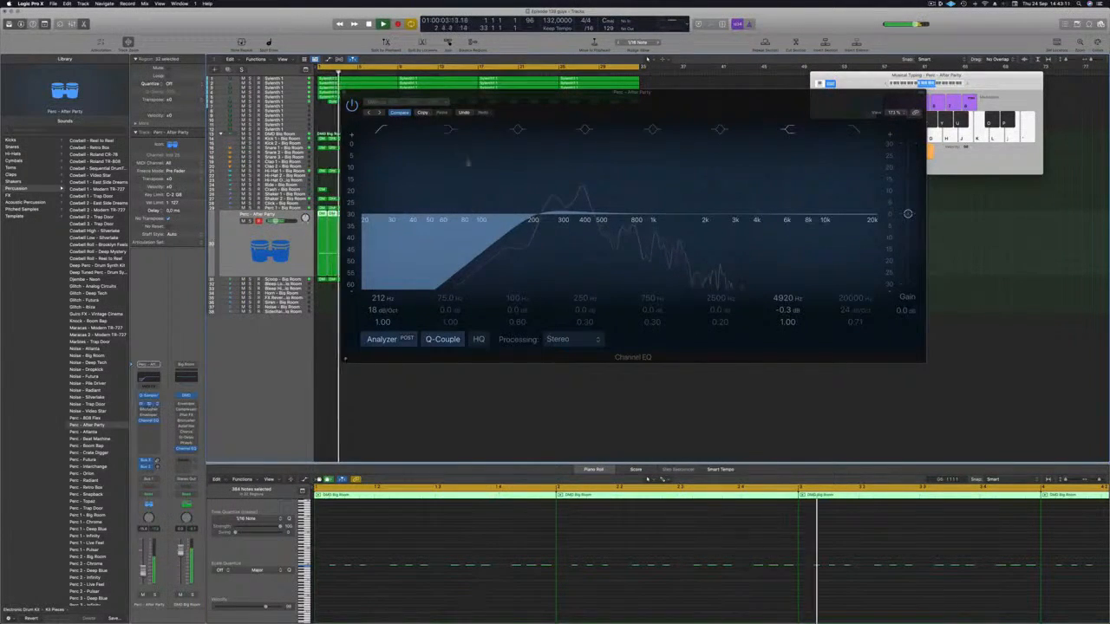
Step: Load the 1/4 Note Triplet preset in the Perc - After Party track's Stereo Delay and audition it soloed and in the mix
click(417, 111)
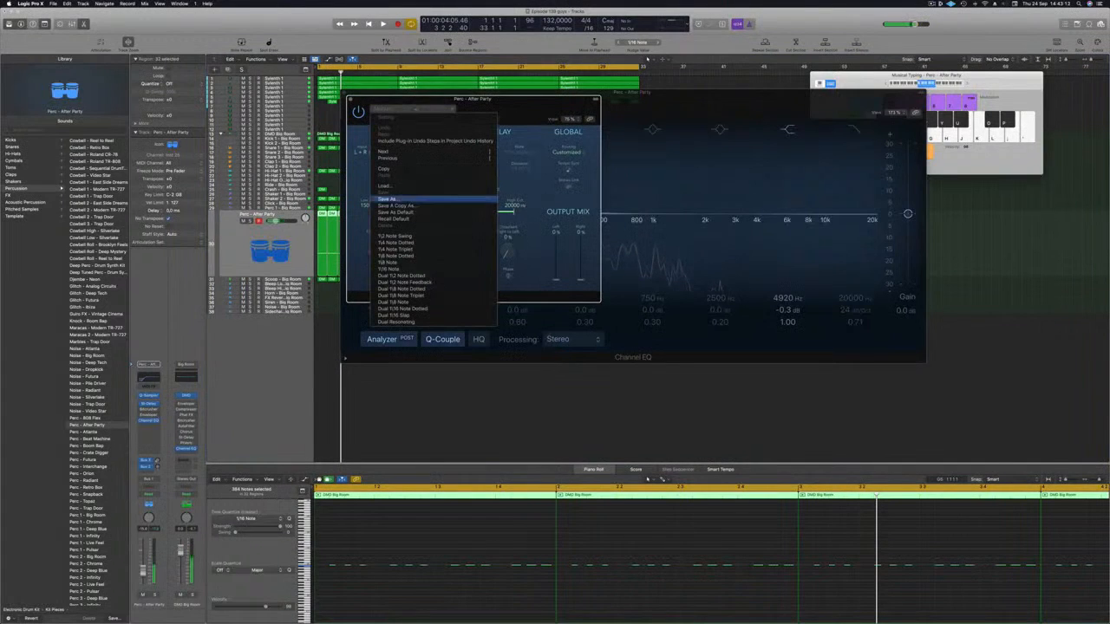
click(401, 253)
key(space)
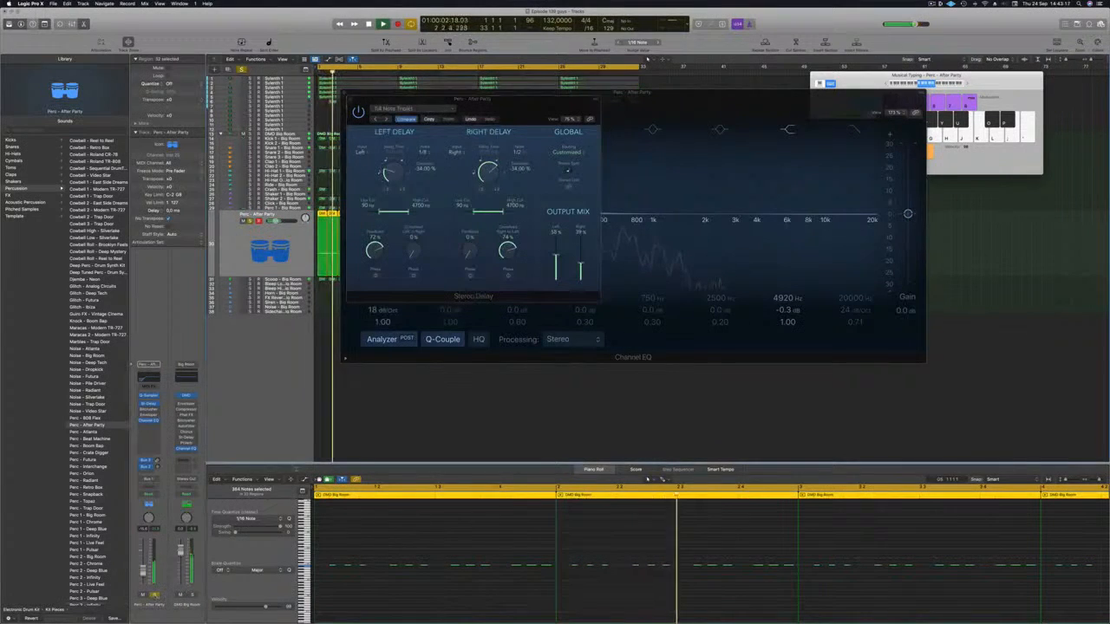
key(space)
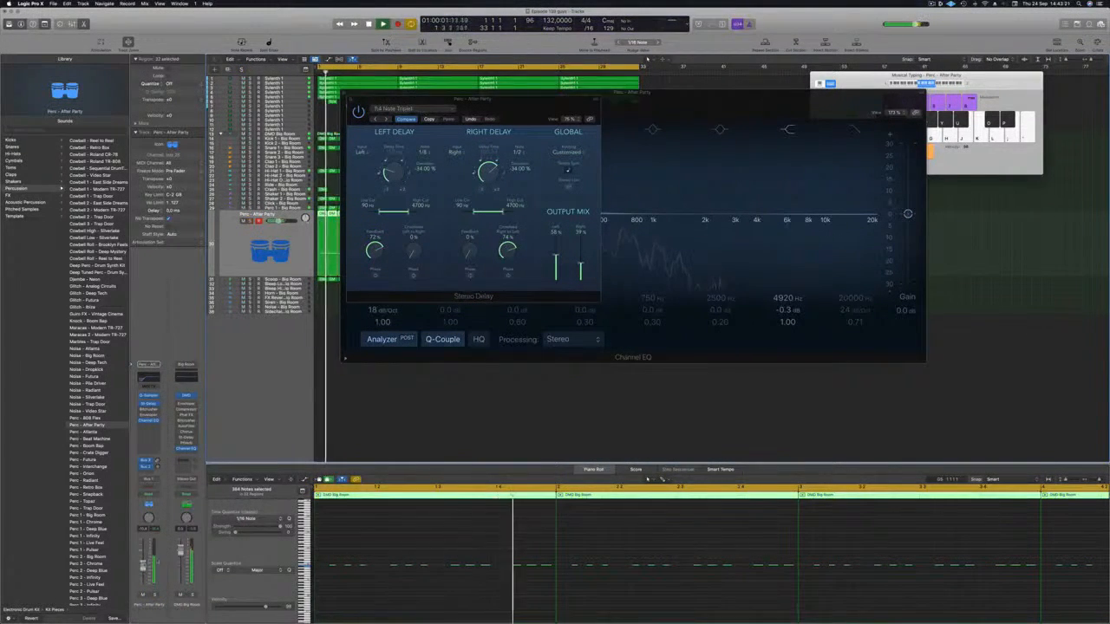
key(Return)
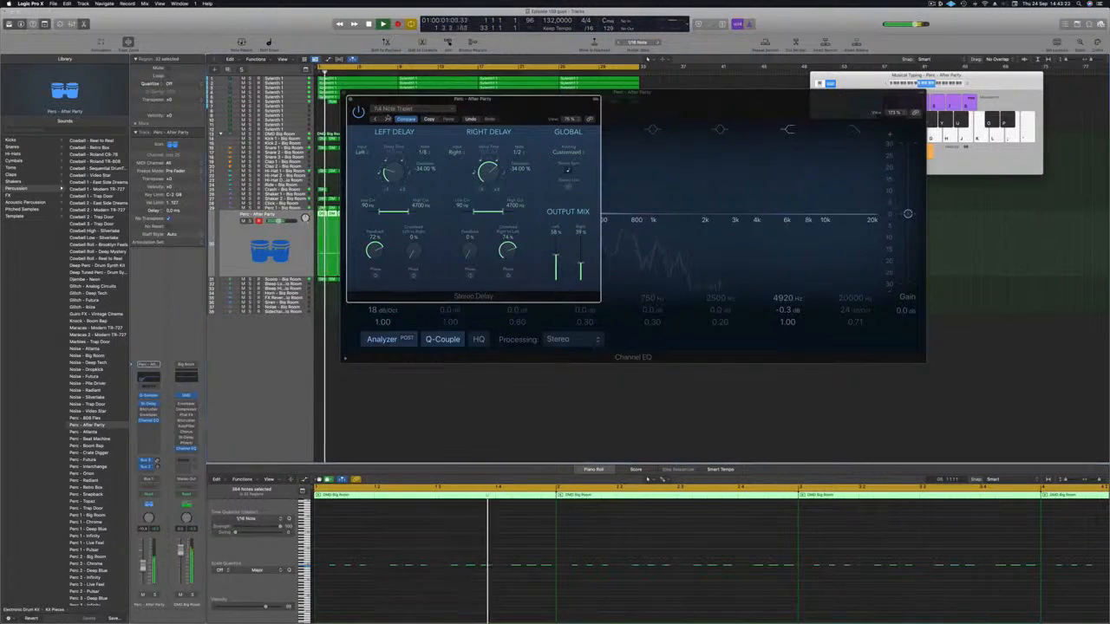
Step: Step the Stereo Delay through its presets to Dual 1/2 Note Dotted, audition the sound, and close the delay and Channel EQ windows
click(385, 119)
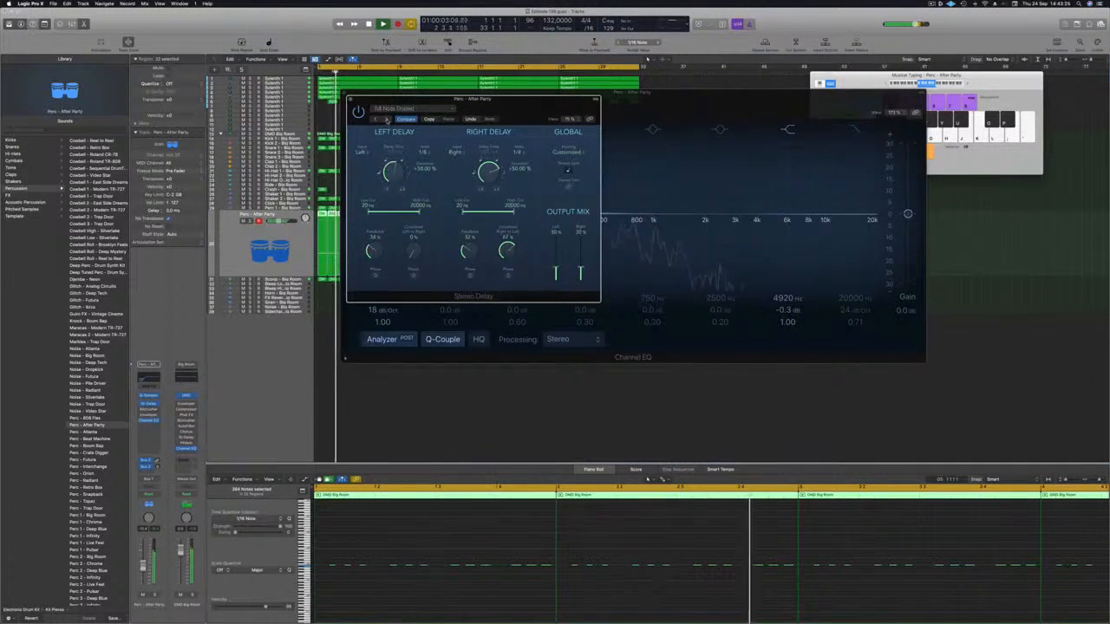
drag(509, 117, 486, 200)
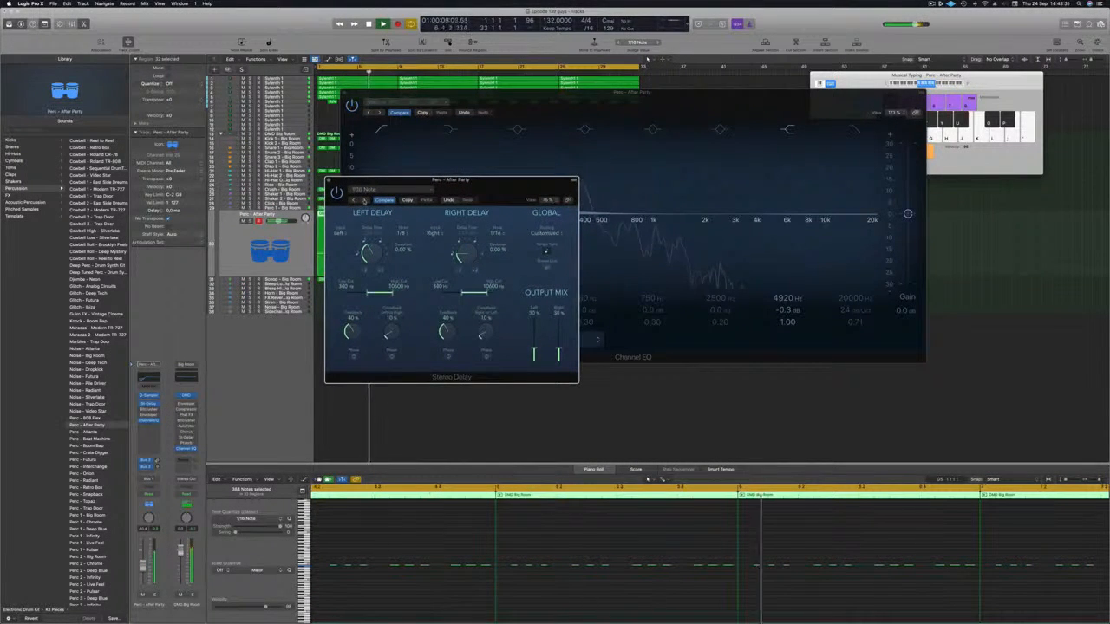
drag(508, 191, 492, 192)
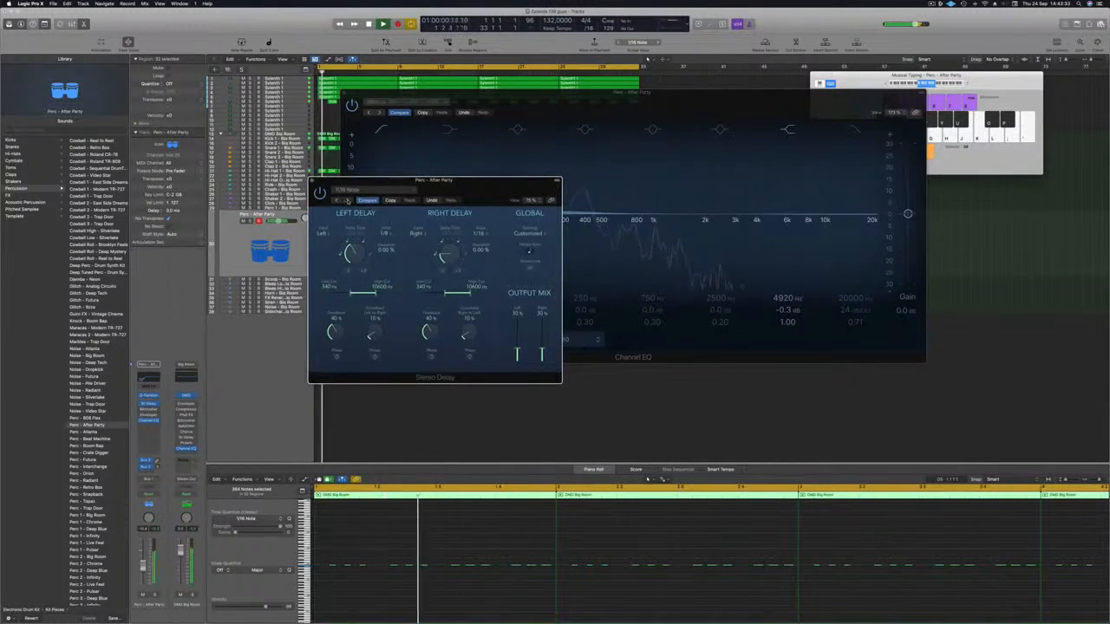
click(348, 201)
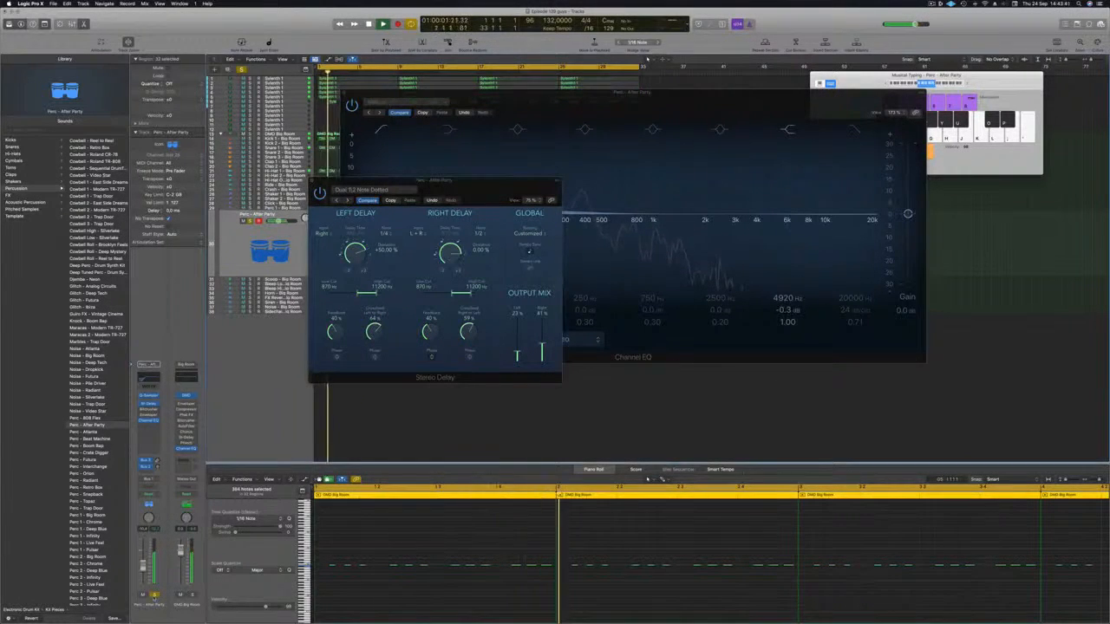
click(647, 58)
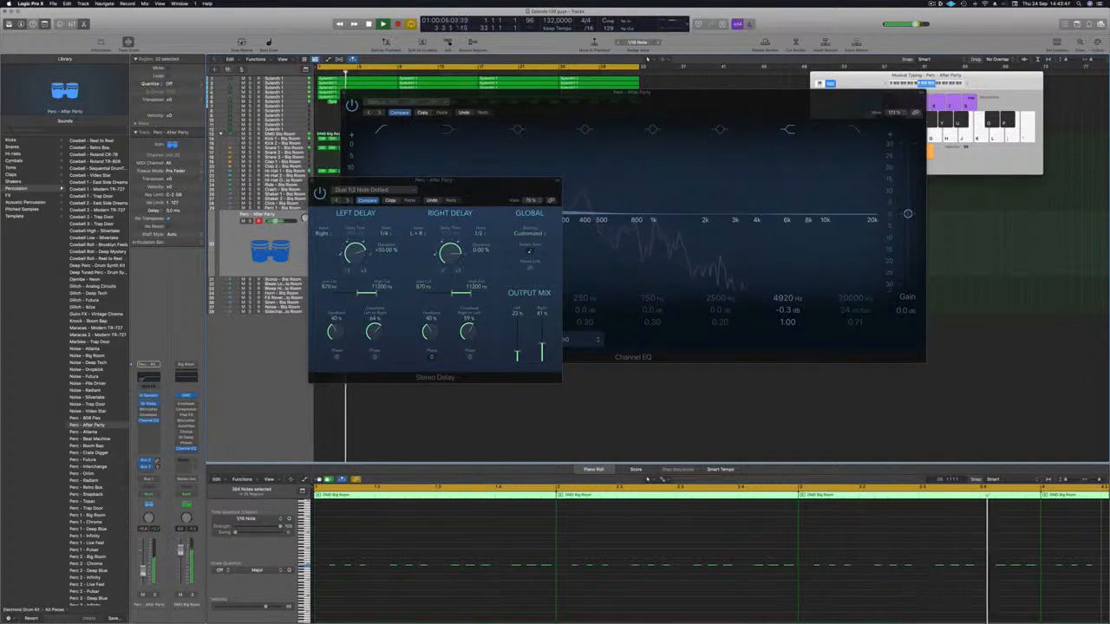
key(super+w)
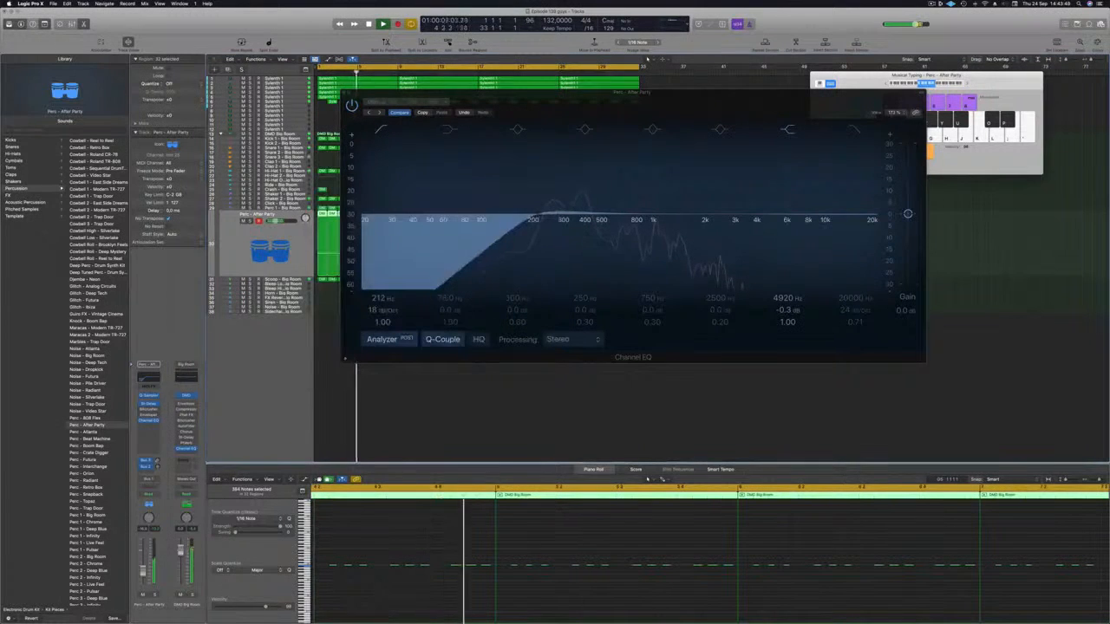
key(super+w)
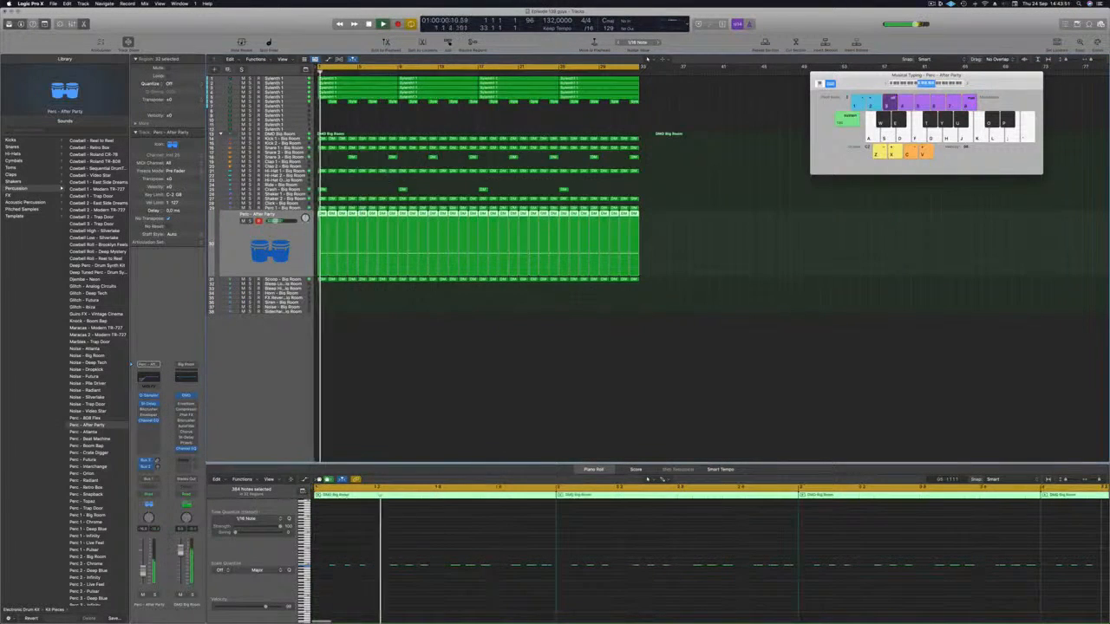
Step: Select the Snare 3 track, play from the start and add a send to Bus 5
key(Up)
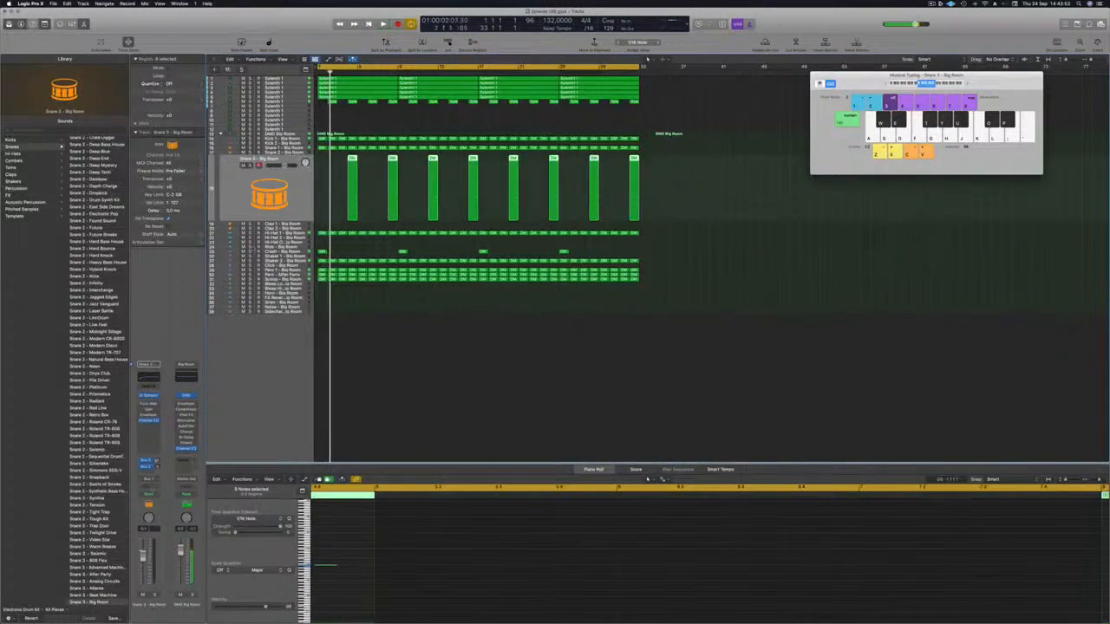
key(Return)
click(145, 473)
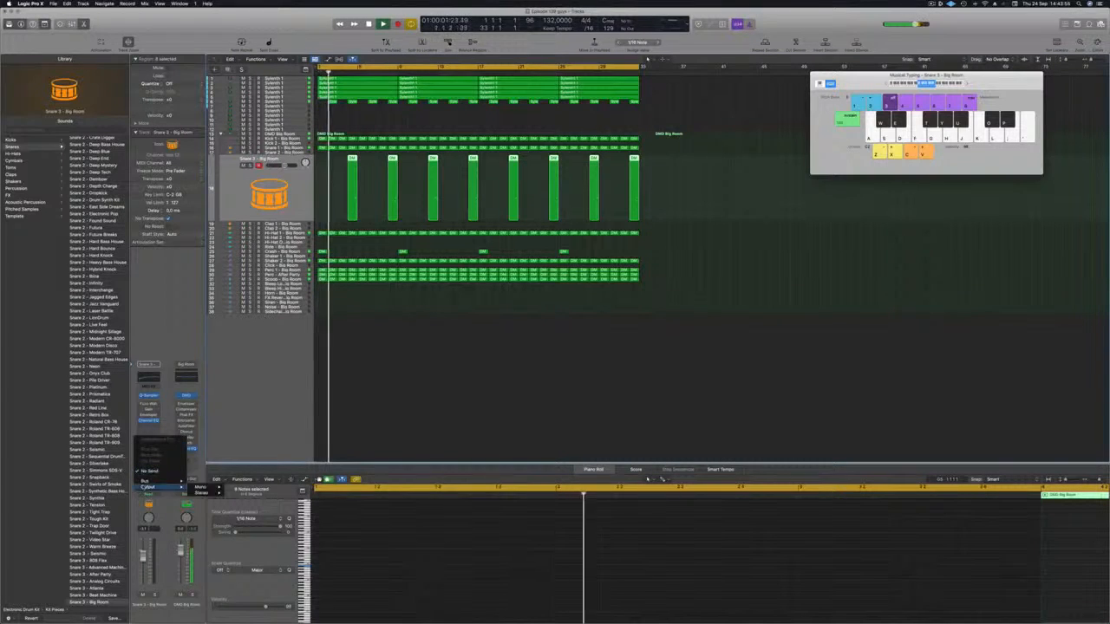
mouse_move(147, 482)
click(229, 412)
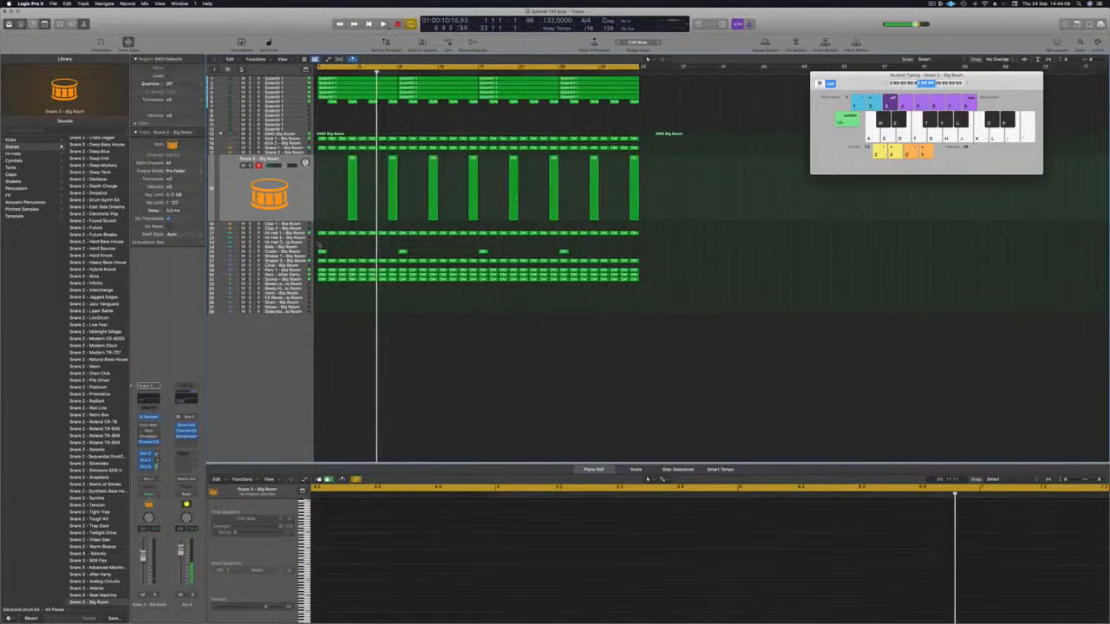
Step: Select the Crash track and add a send to Bus 5
key(Down)
key(Down)
key(Down)
key(Down)
key(Down)
key(Down)
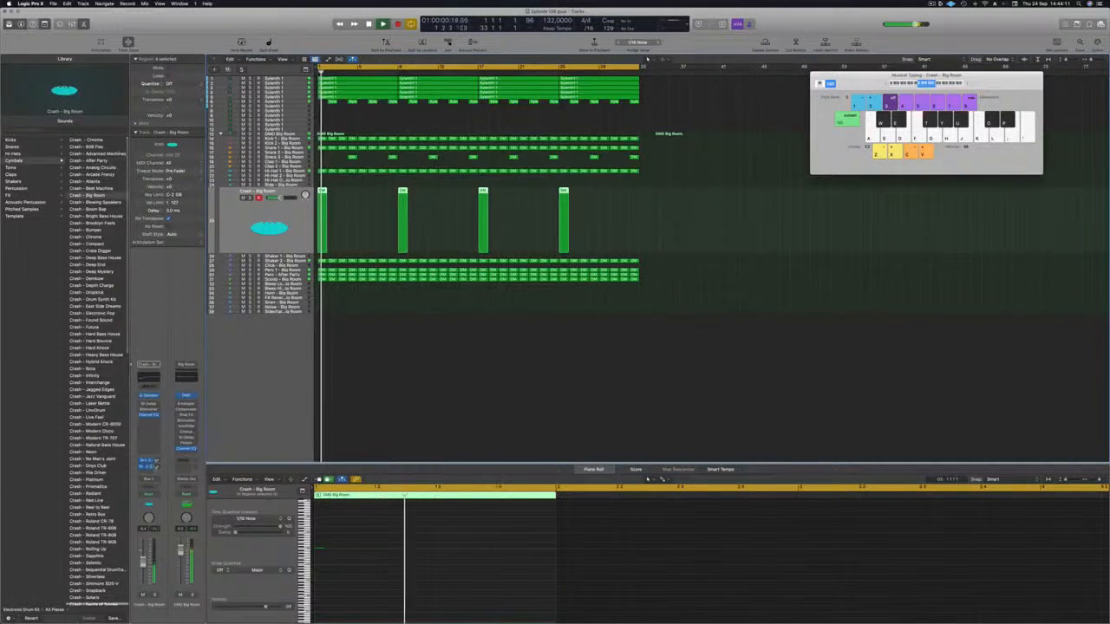
click(147, 467)
mouse_move(158, 480)
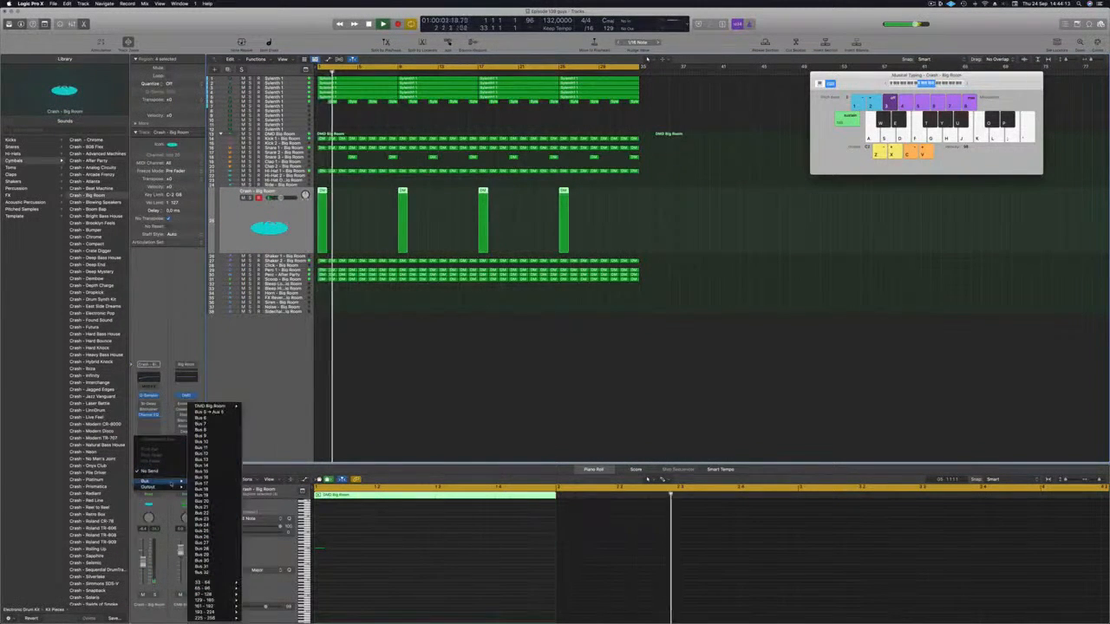
click(213, 411)
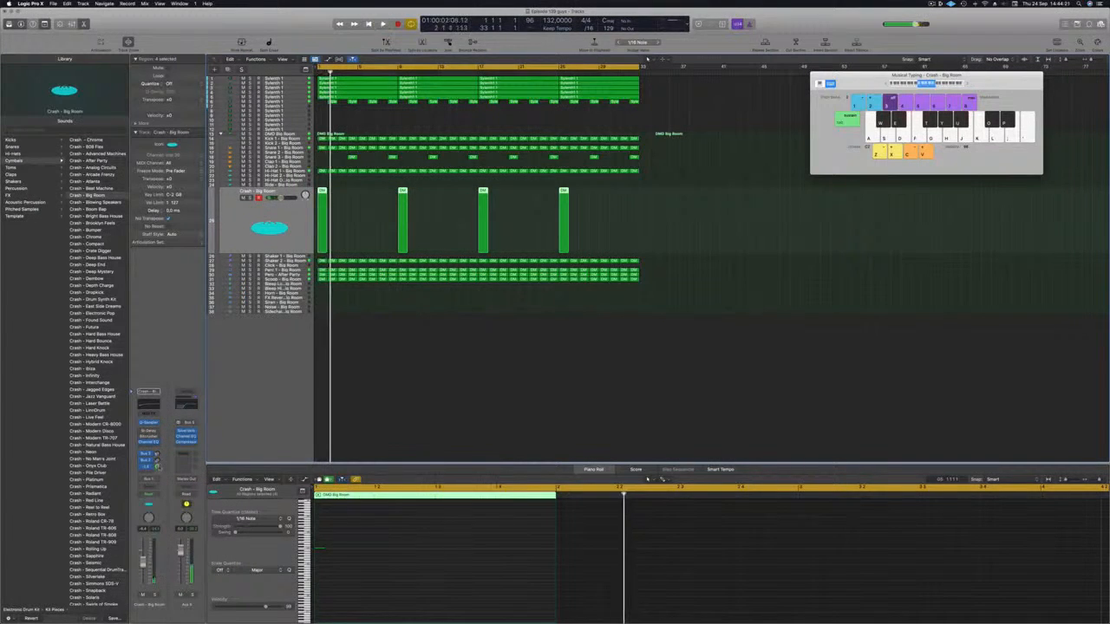
Step: Play the arrangement and review the Snare 3 track within the mix
click(437, 354)
scroll(425, 387, down, 2)
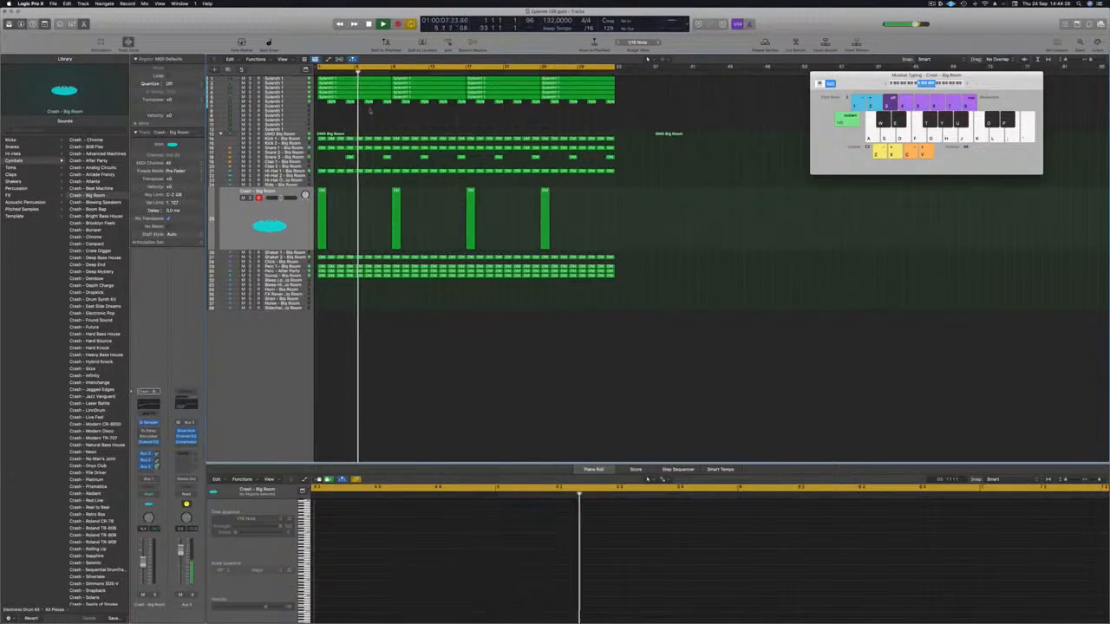
click(282, 157)
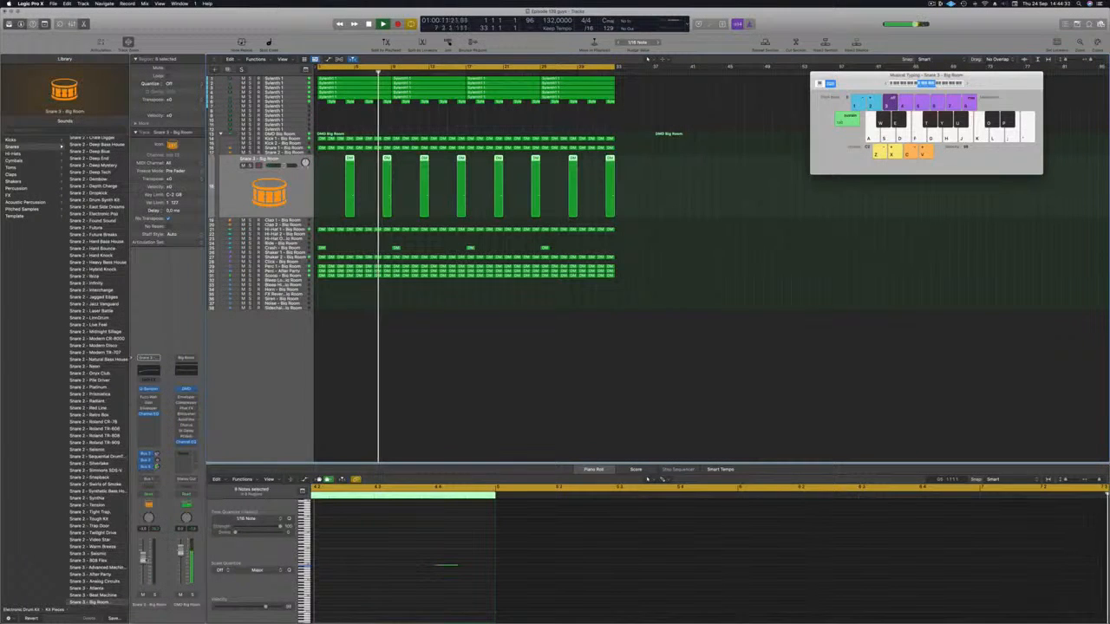
click(346, 365)
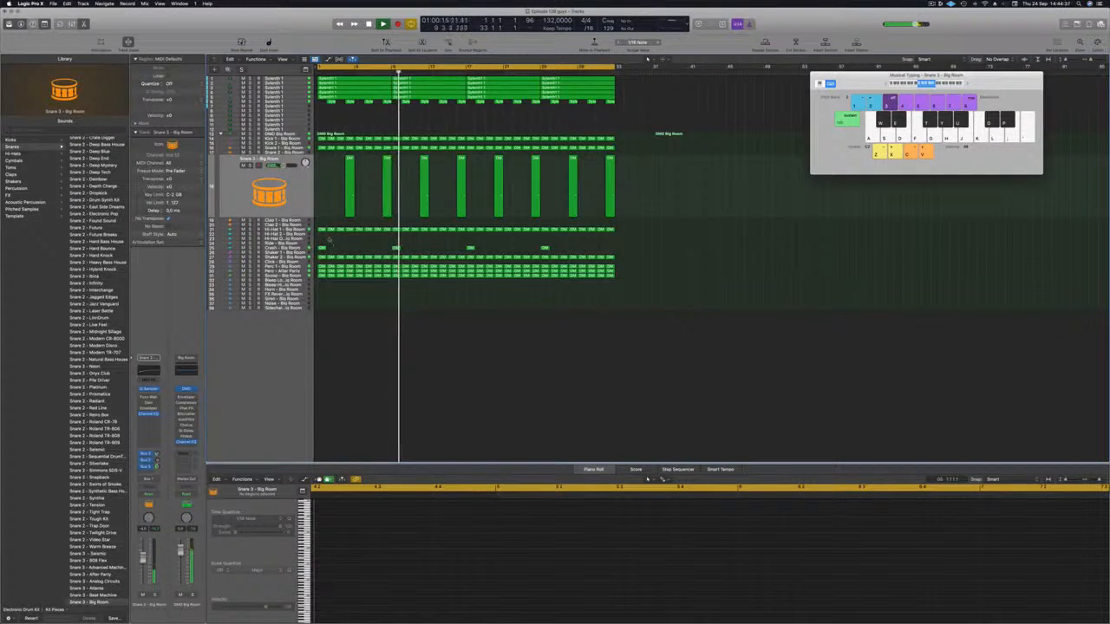
Step: Copy the bar 1 Hi-Hat 1 region onto the Hi-Hat Open track, select that track and play it from the start
click(282, 230)
key(super+Right)
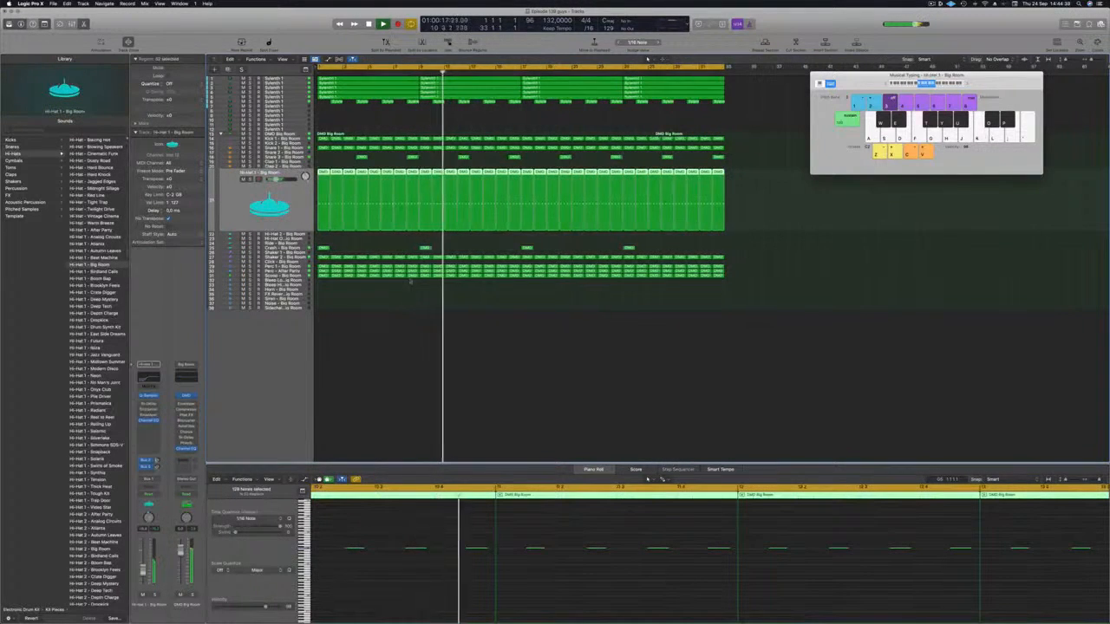
click(382, 334)
click(324, 177)
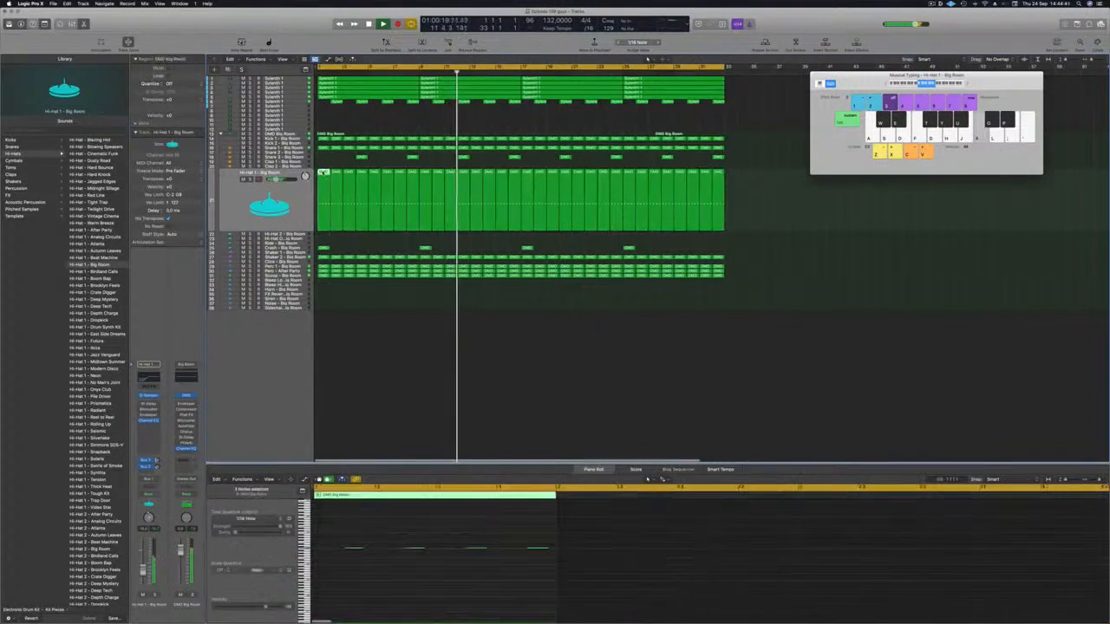
drag(324, 177, 323, 241)
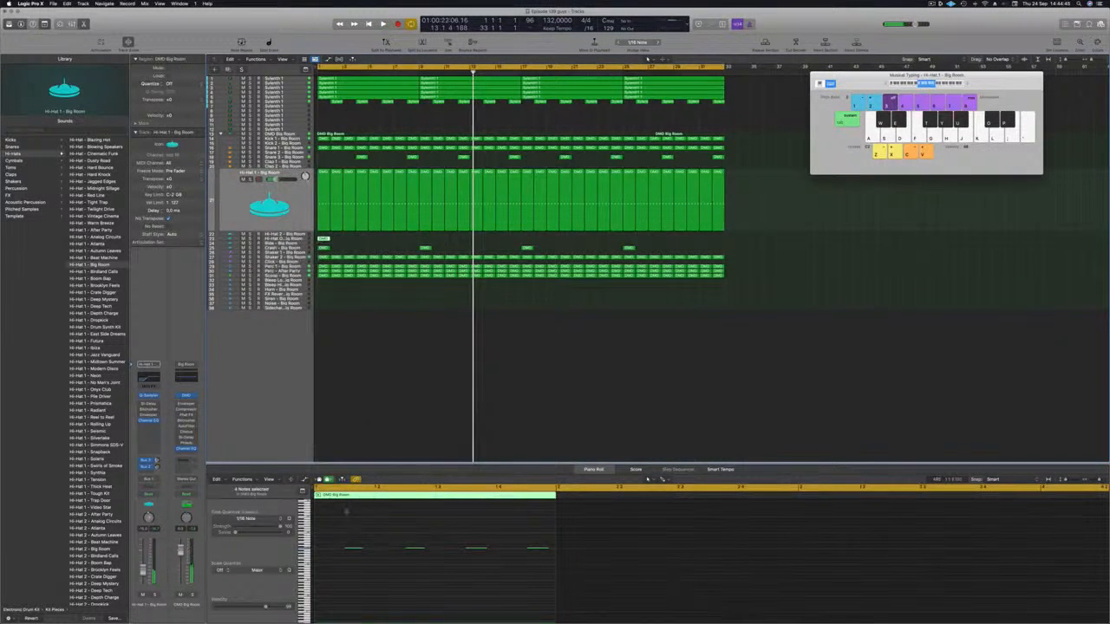
key(space)
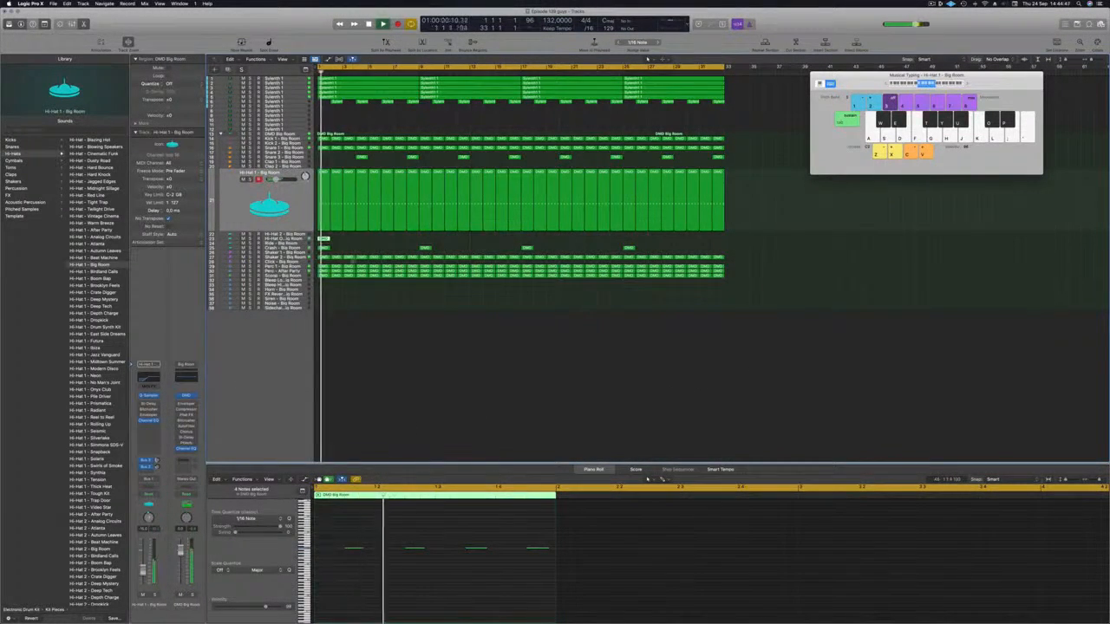
click(282, 239)
key(space)
key(space)
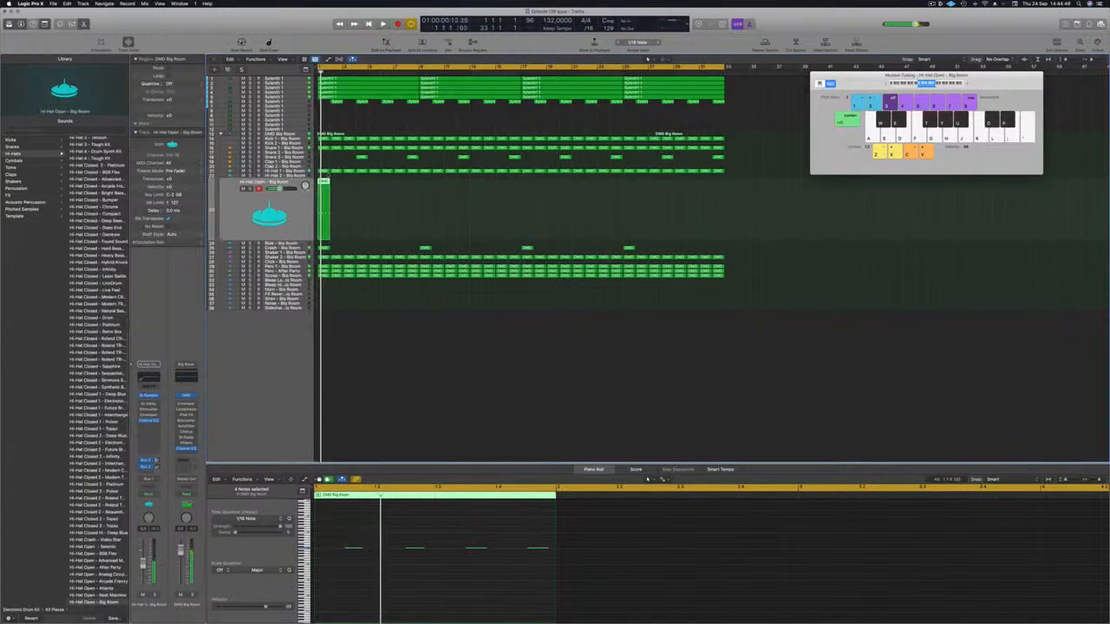
Step: Copy the Hi-Hat Open region repeatedly to fill bars 1 through 32 and play the arrangement
mouse_move(325, 182)
mouse_down()
mouse_move(339, 184)
mouse_move(326, 183)
mouse_up()
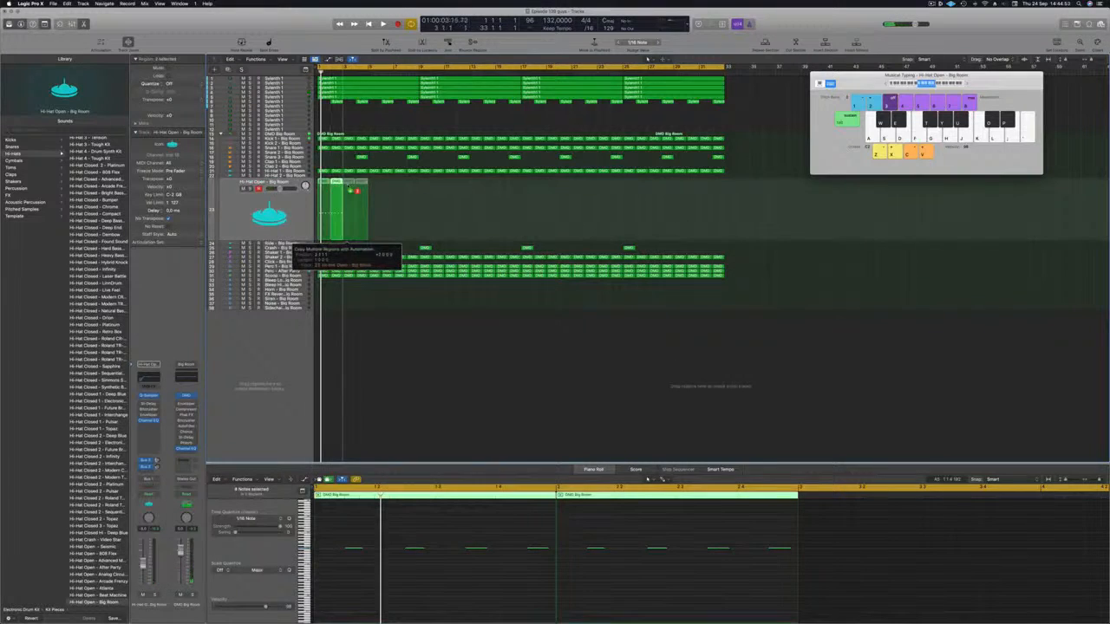
key(super+r)
drag(326, 184, 396, 191)
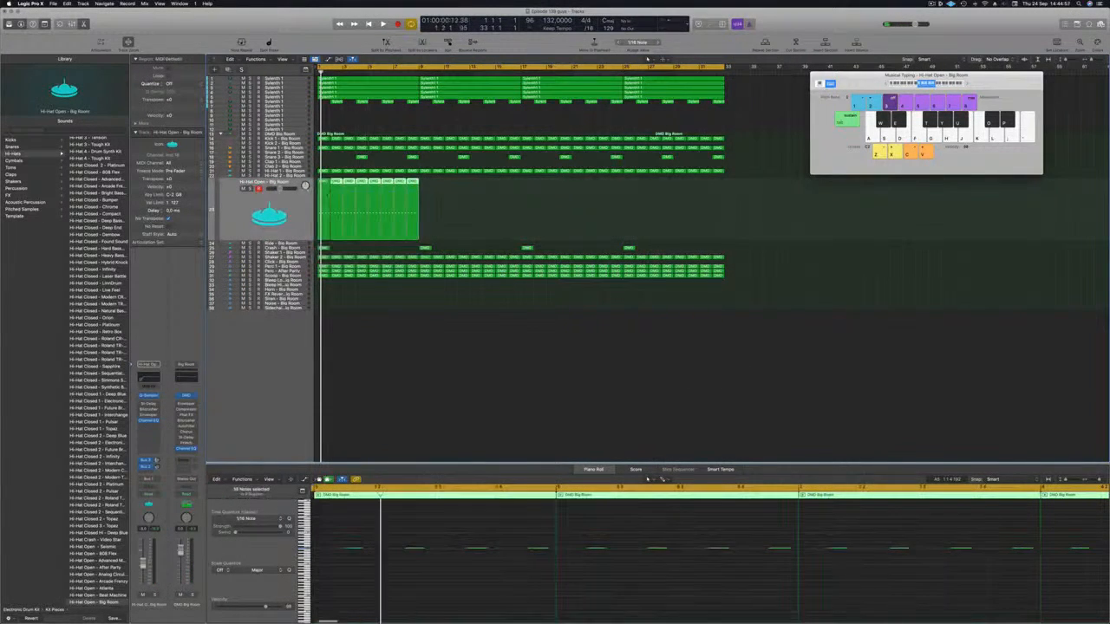
drag(324, 183, 622, 186)
key(space)
click(260, 204)
key(space)
key(space)
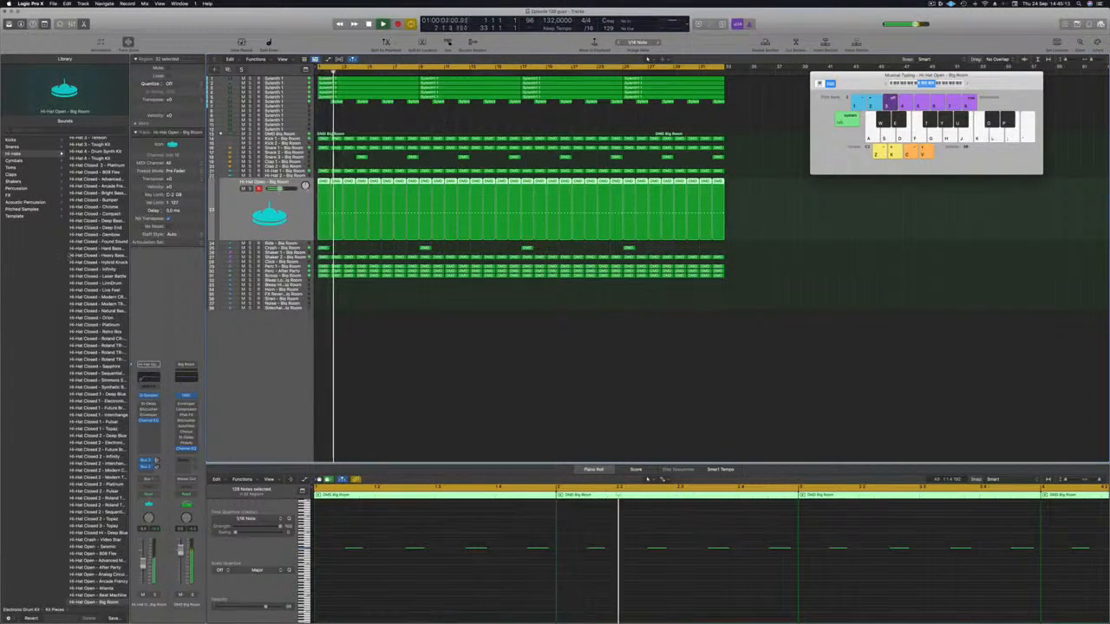
Step: Browse the library's hi-hat sounds and load Hi-Hat Open - Deep Tech on the open hi-hat track
scroll(82, 243, up, 8)
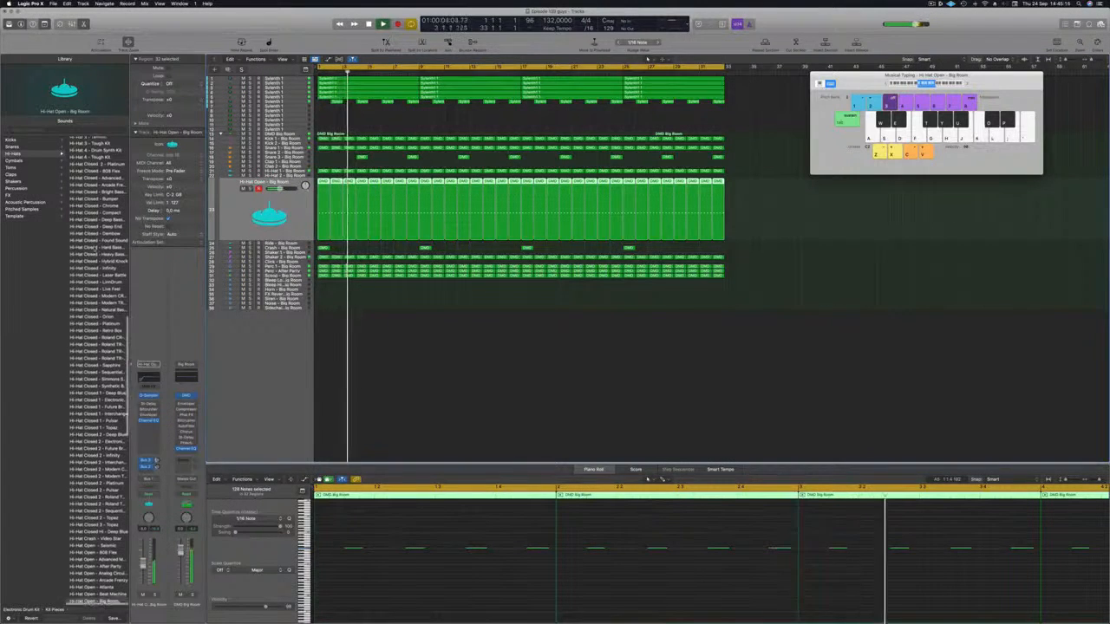
scroll(96, 249, down, 10)
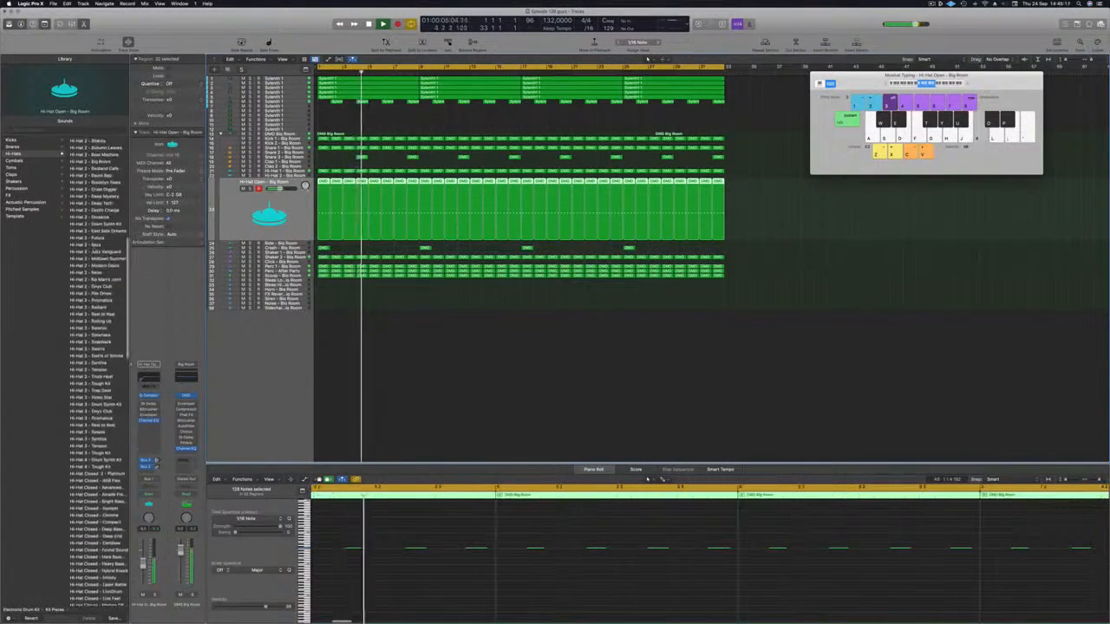
scroll(93, 250, down, 3)
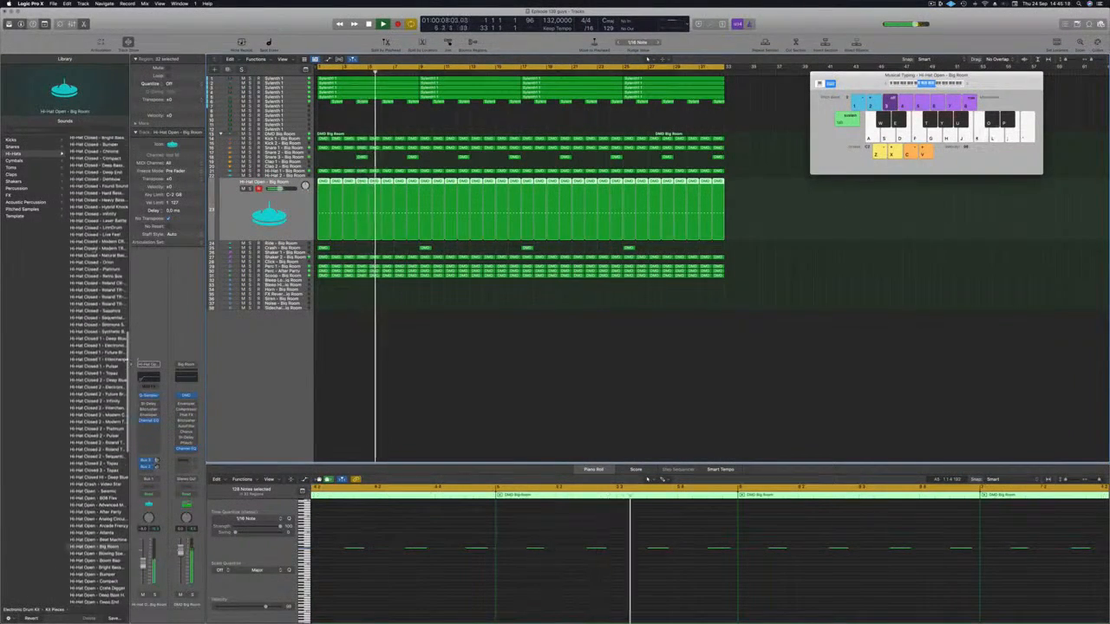
scroll(80, 346, down, 5)
scroll(78, 345, down, 5)
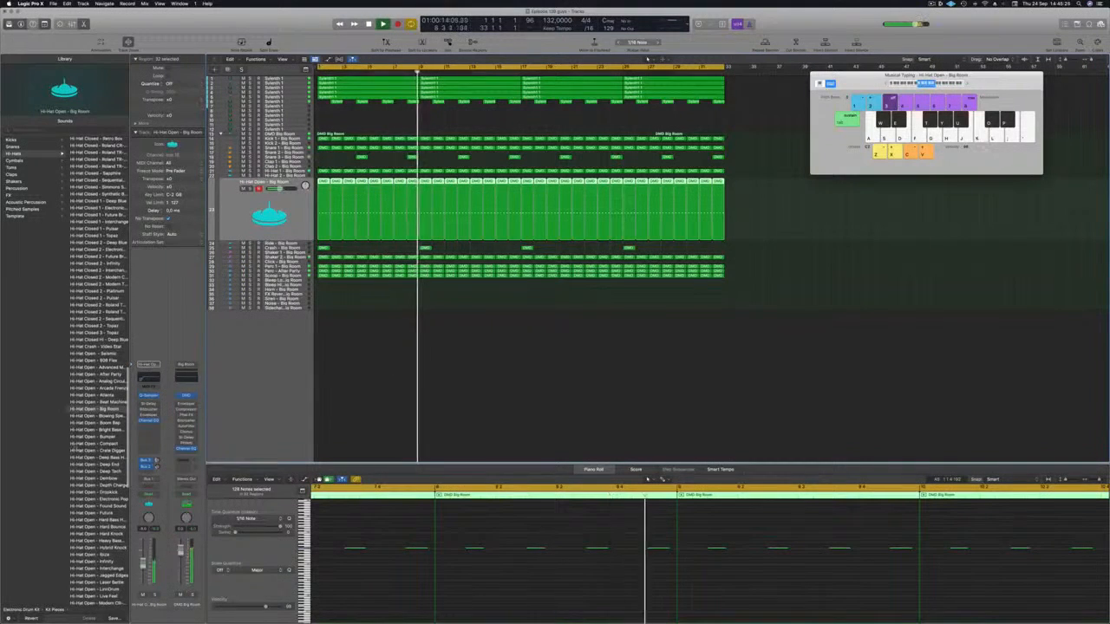
click(87, 470)
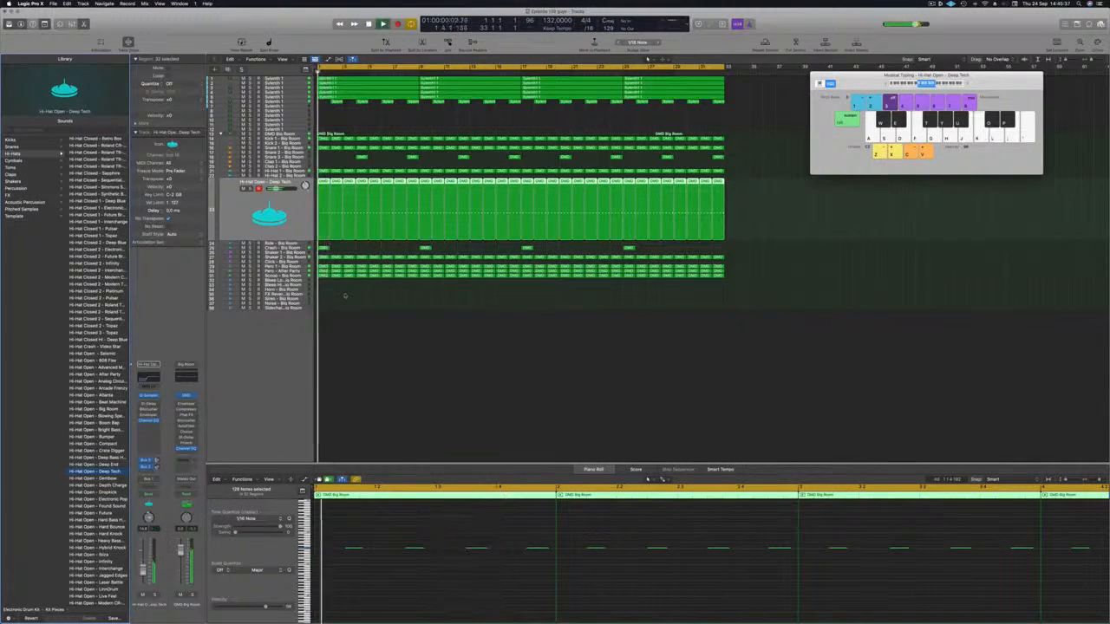
Step: Select the Perc - After Party track, deselect its regions and replay the arrangement from the start
click(283, 270)
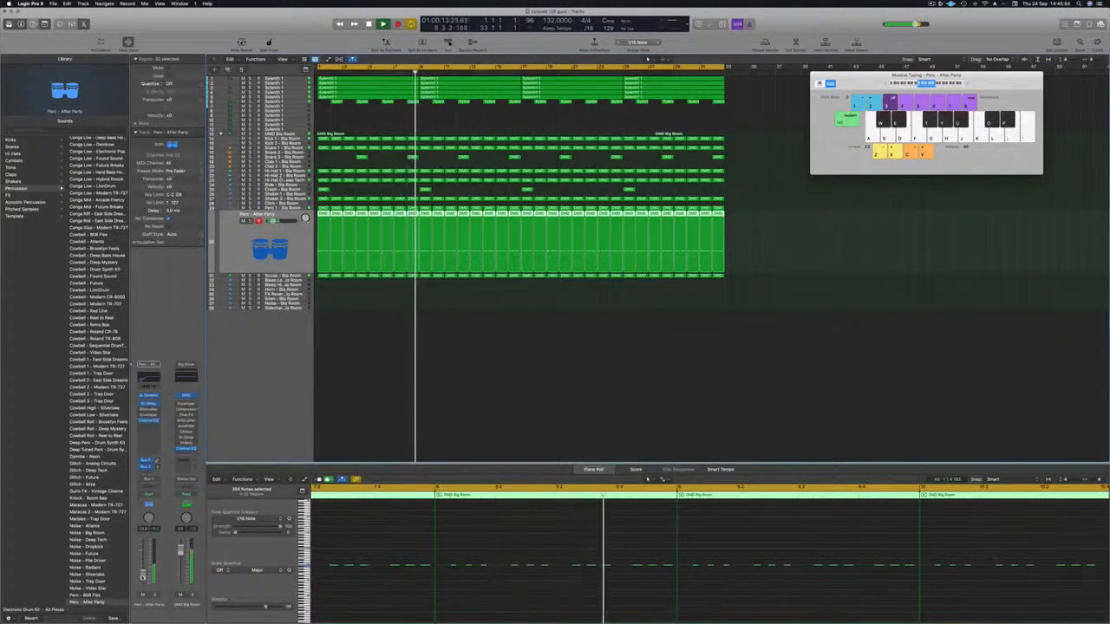
click(347, 390)
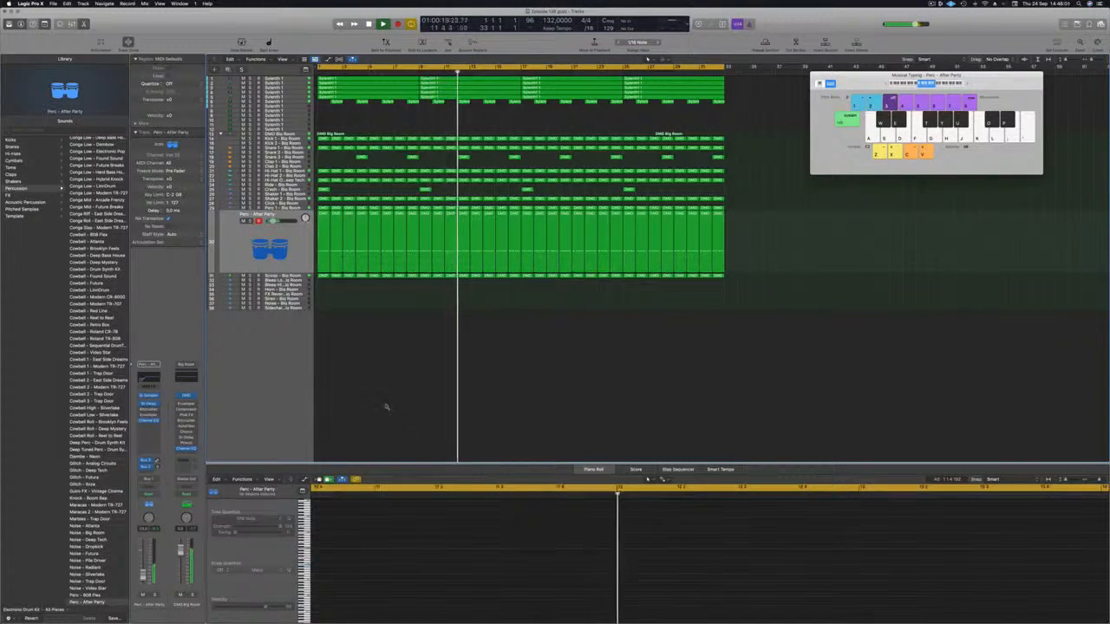
scroll(384, 405, up, 2)
scroll(384, 405, up, 3)
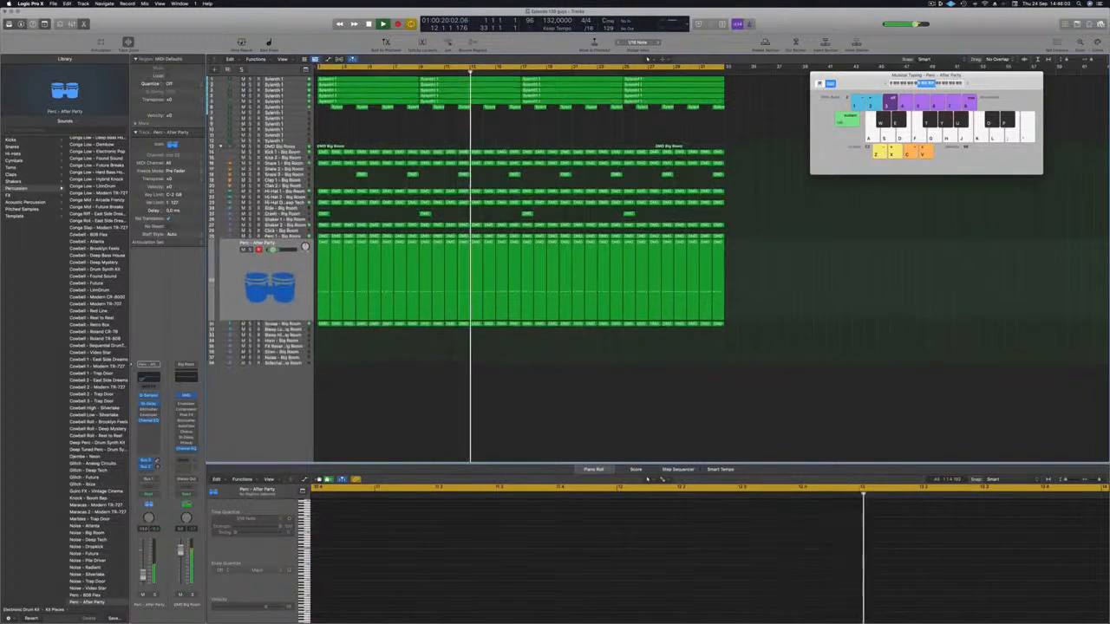
key(Return)
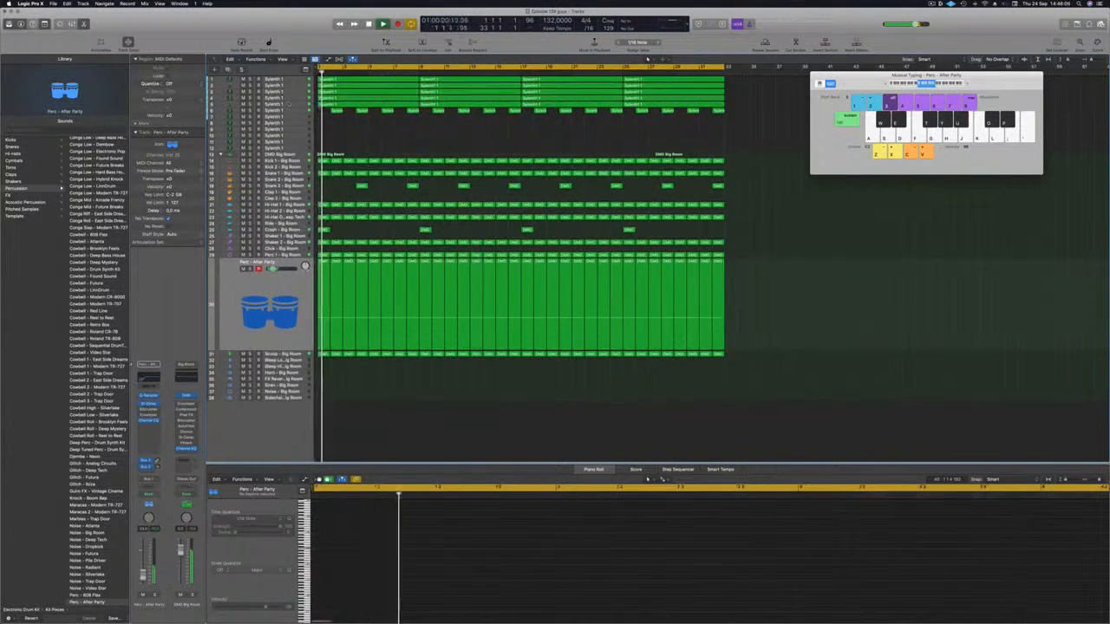
Step: Duplicate the sixth Sylenth 1 track as a new empty track directly below it
click(334, 112)
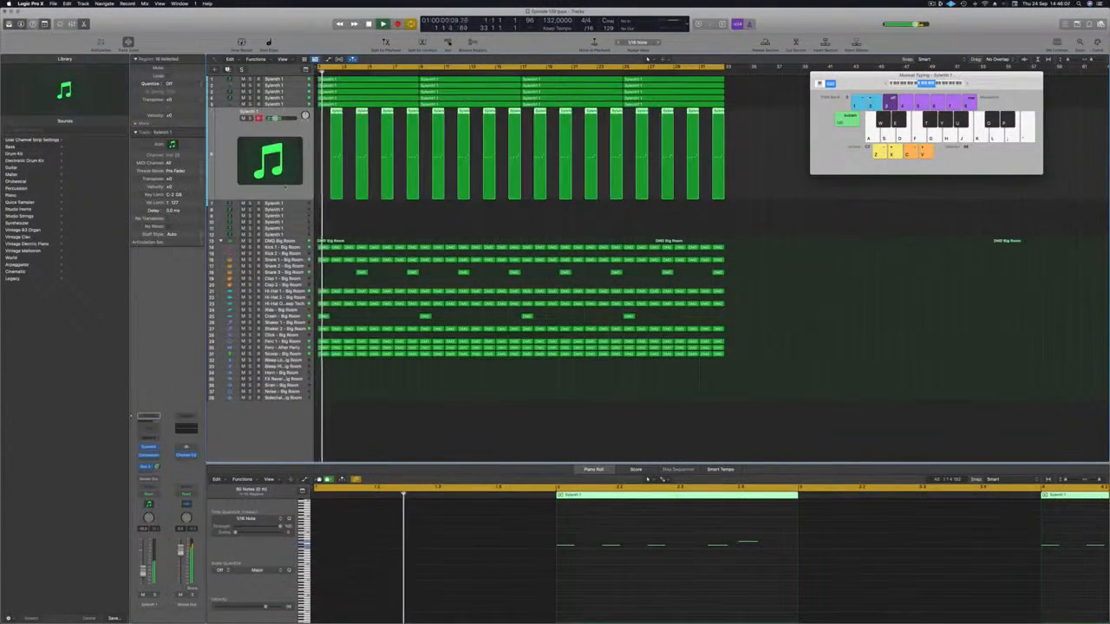
click(379, 117)
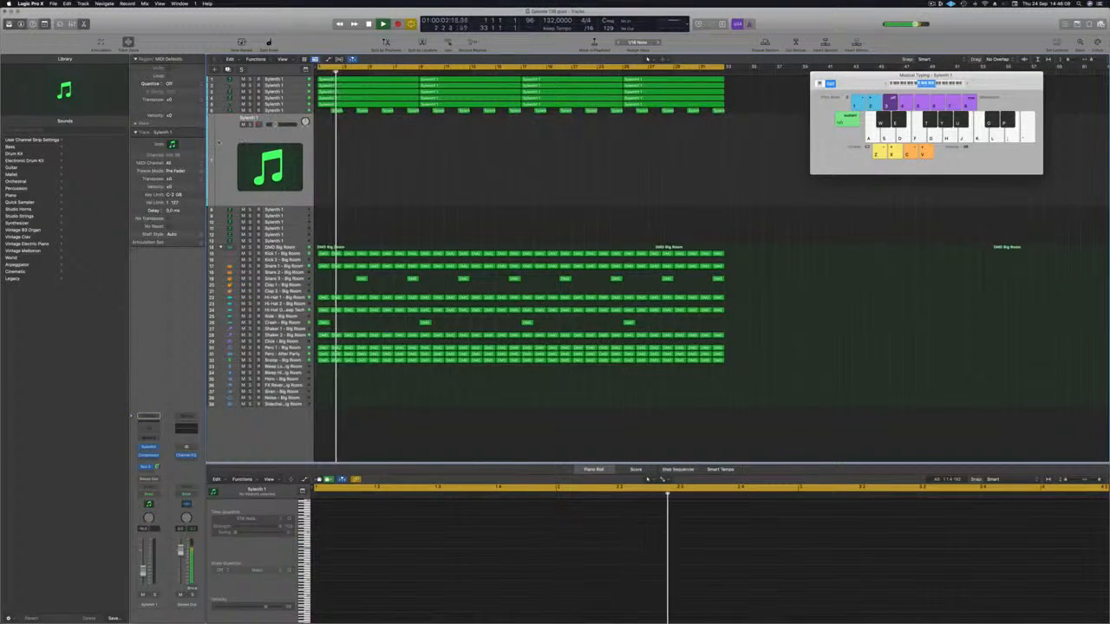
click(931, 4)
key(Escape)
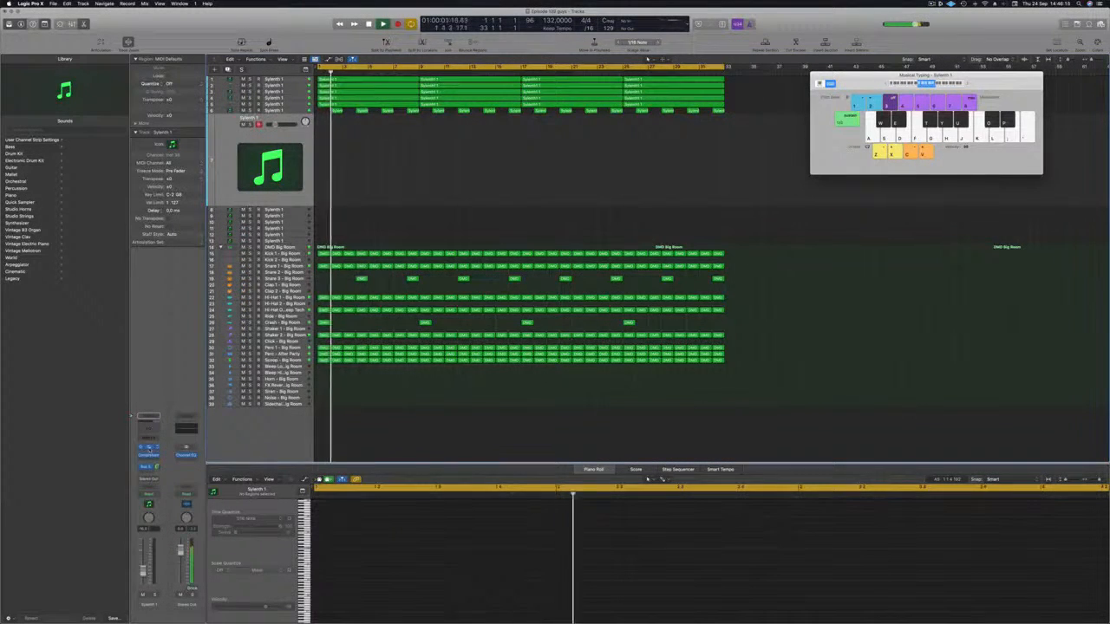
Step: Open Sylenth1 on the duplicated track and load the Sylenth1 Definitive Collection factory bank
click(148, 447)
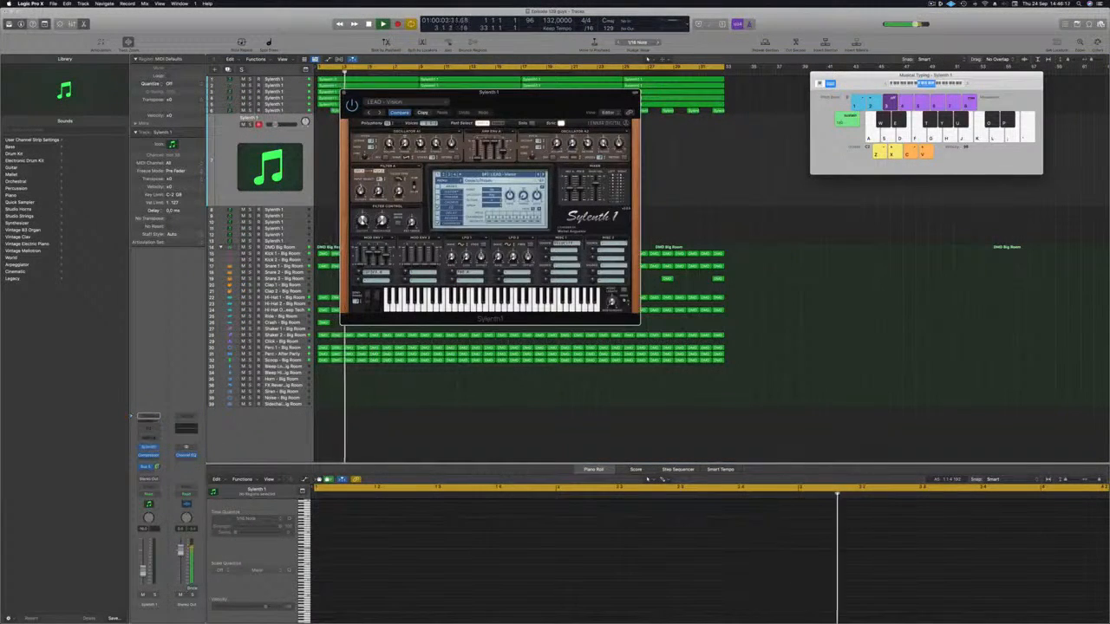
click(487, 175)
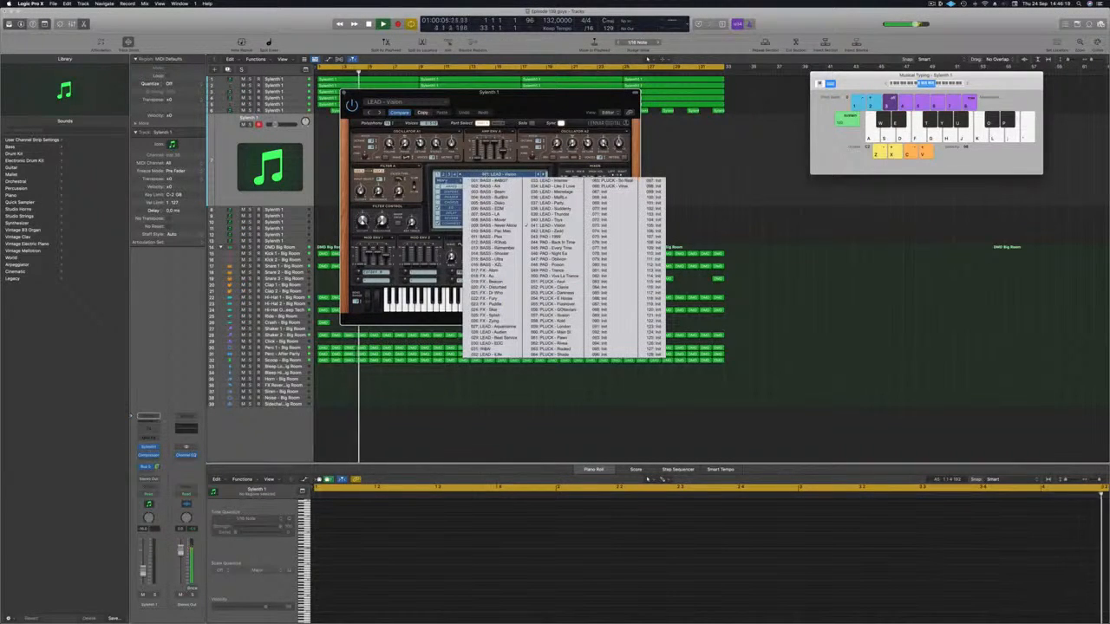
click(443, 179)
mouse_move(451, 192)
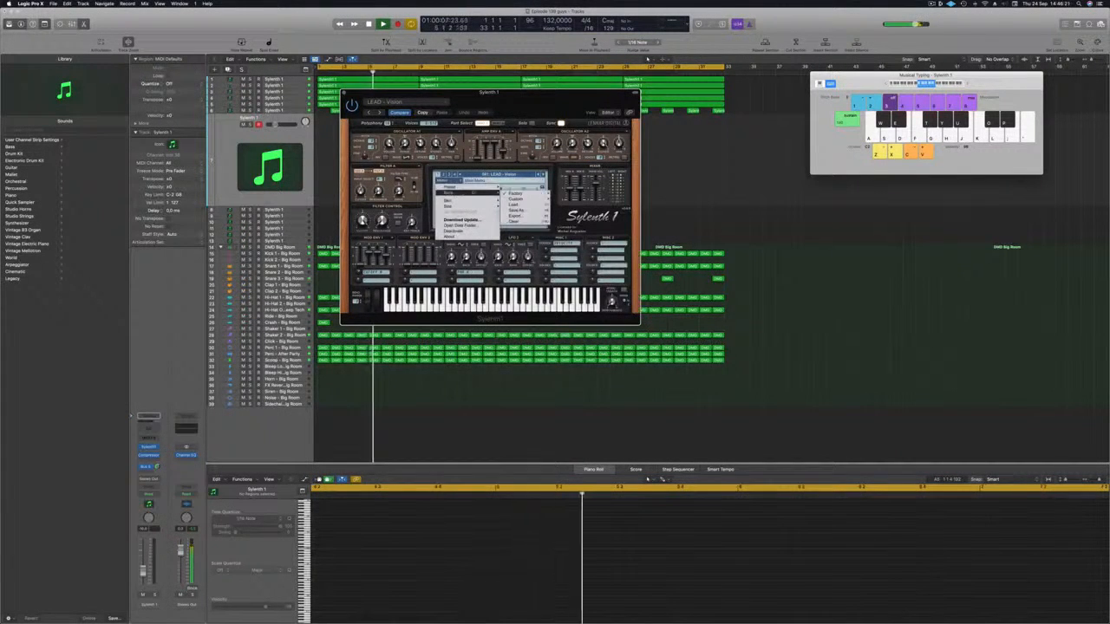
mouse_move(519, 194)
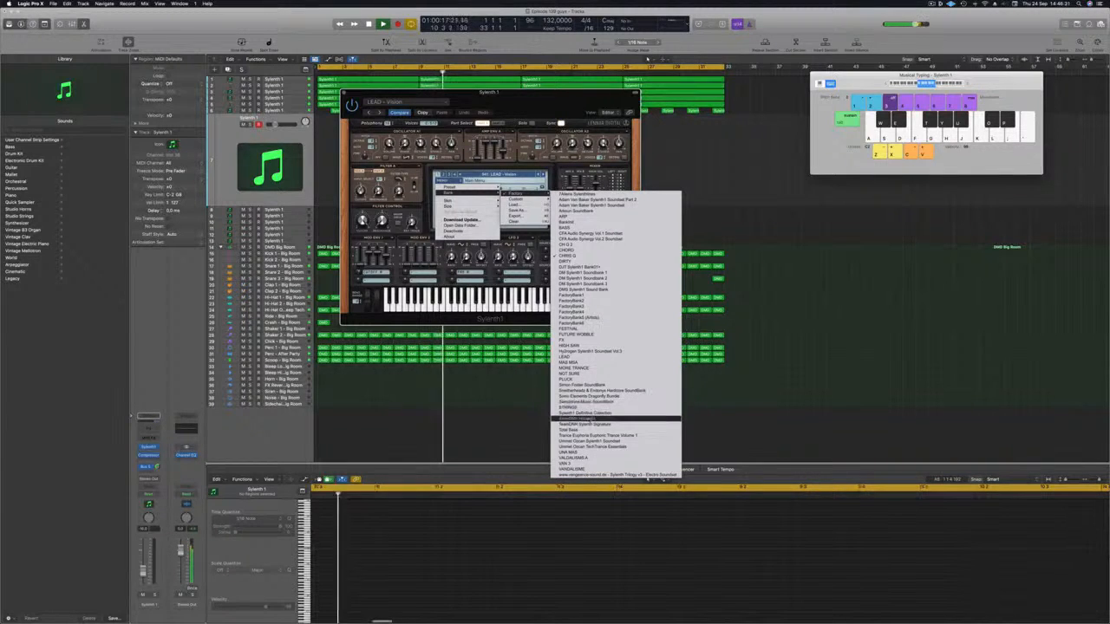
click(605, 412)
Step: Load the LEAD - 80's Cop preset and arrange the synth and Musical Typing windows so both stay accessible
drag(486, 92, 638, 107)
click(643, 189)
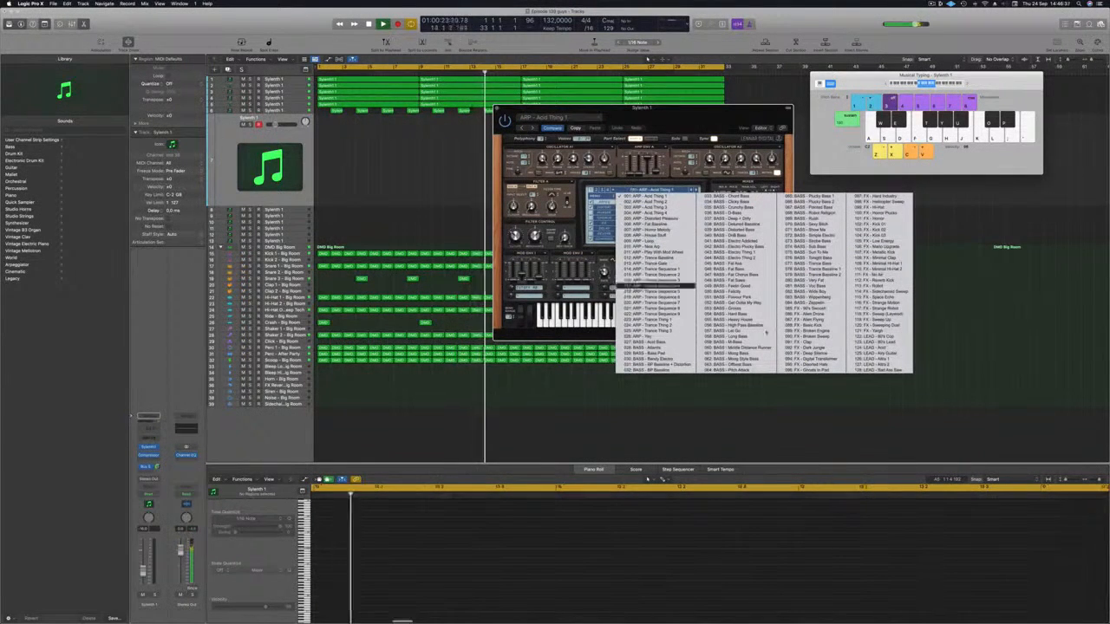
click(878, 341)
drag(642, 108, 671, 131)
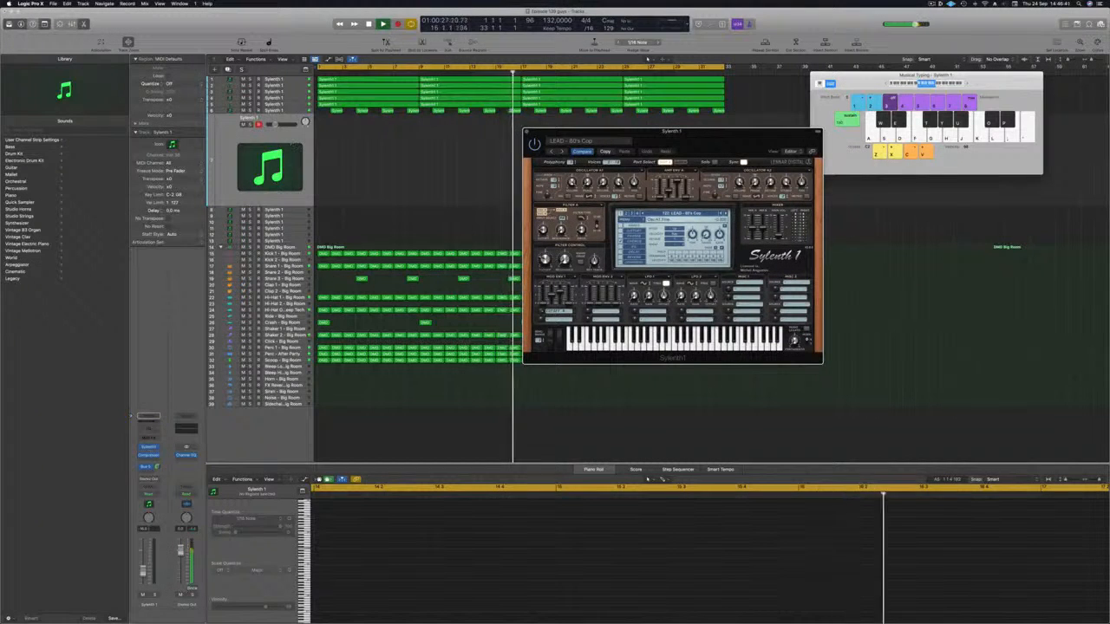
drag(671, 131, 618, 165)
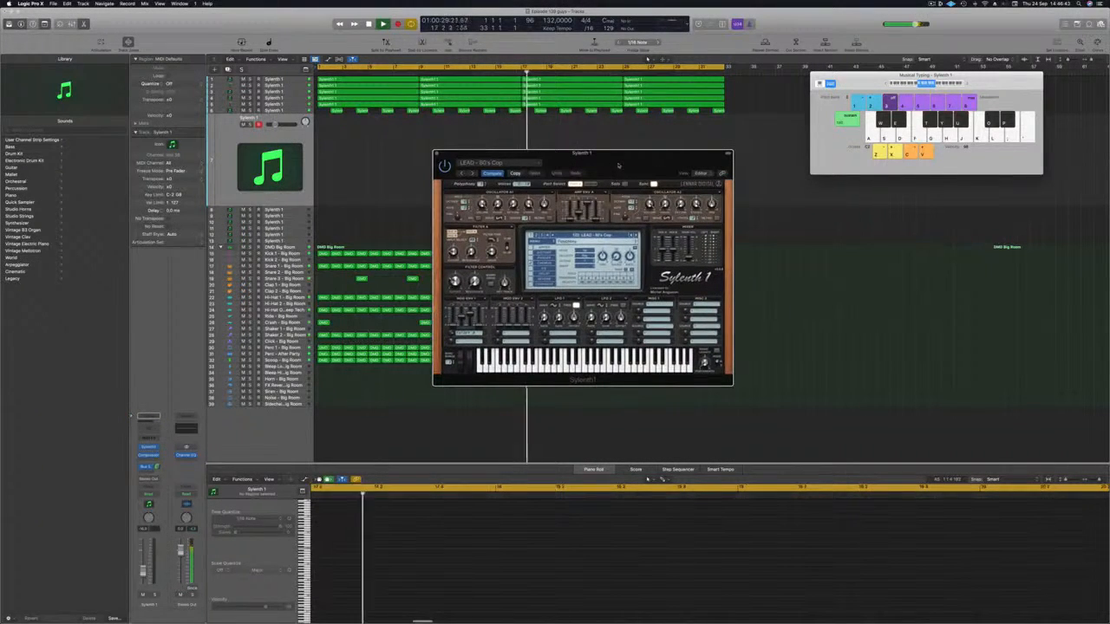
drag(983, 85, 971, 86)
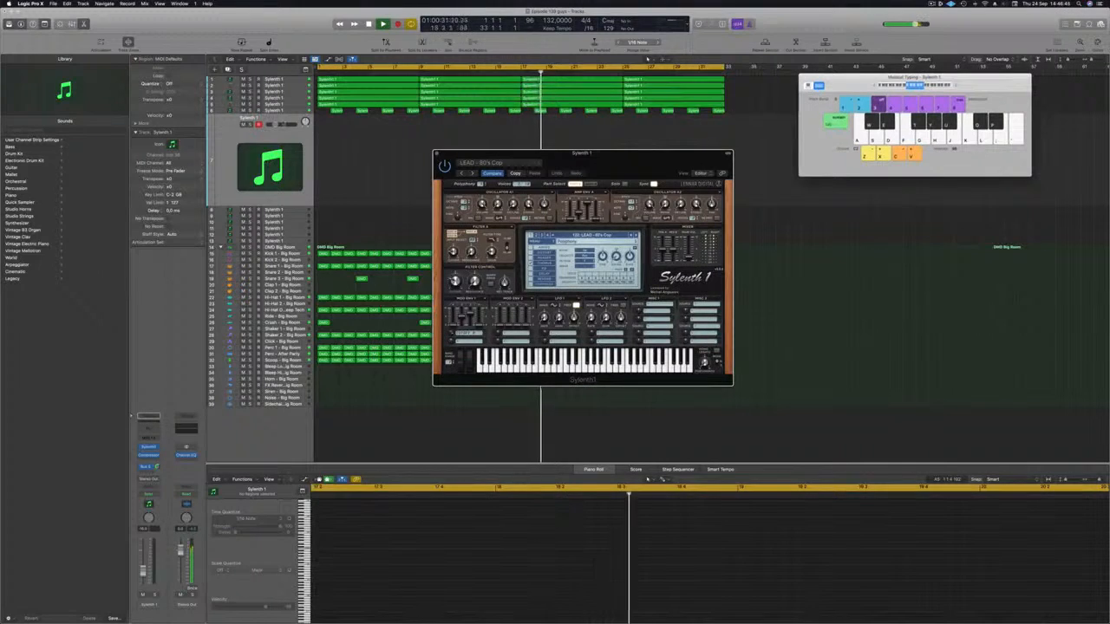
click(647, 59)
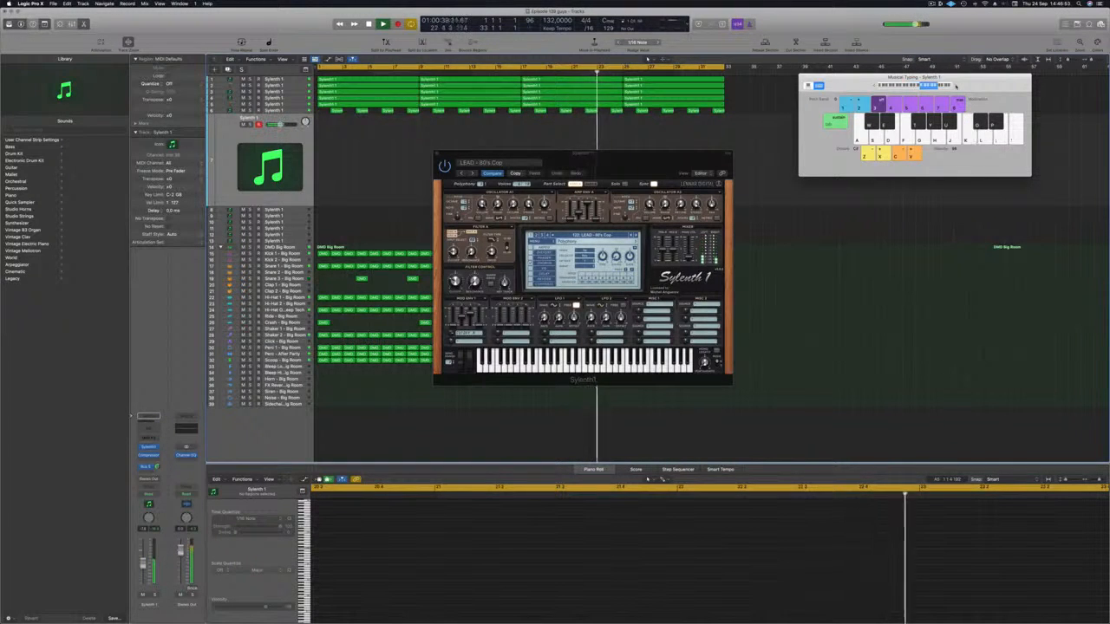
drag(646, 159, 665, 139)
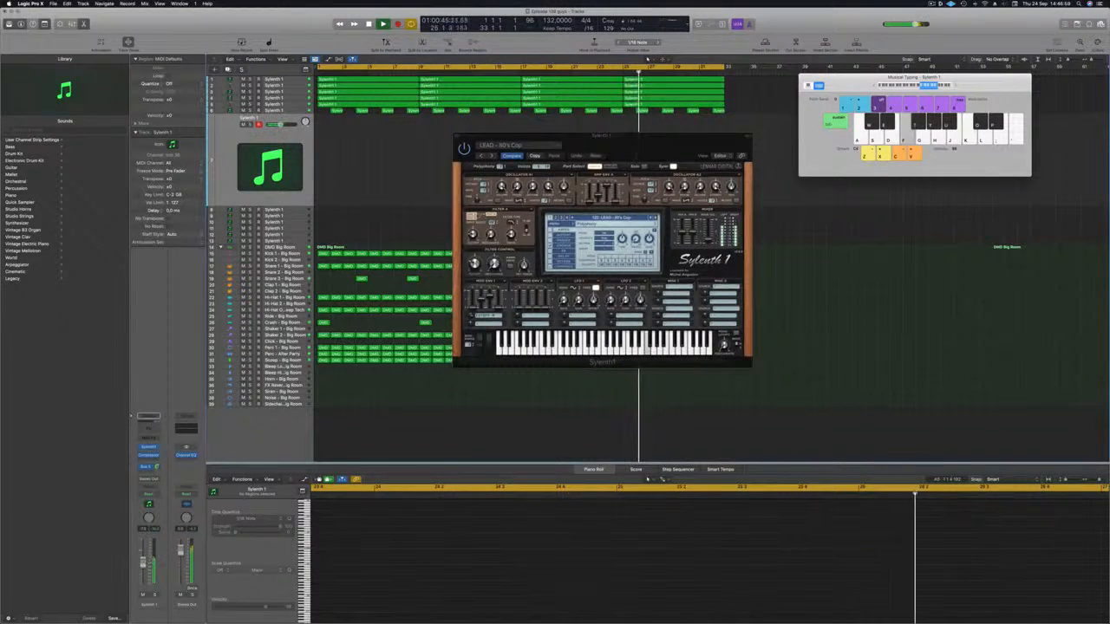
Step: Select the track's bus send and audition the lead presets from Acid to Altra 1
click(158, 468)
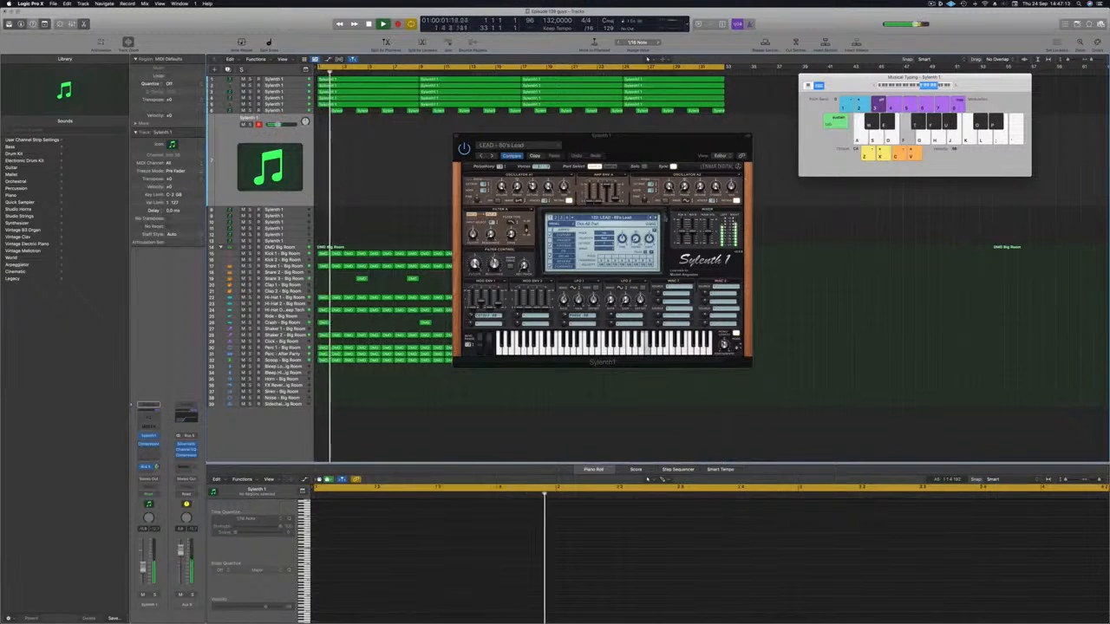
click(657, 218)
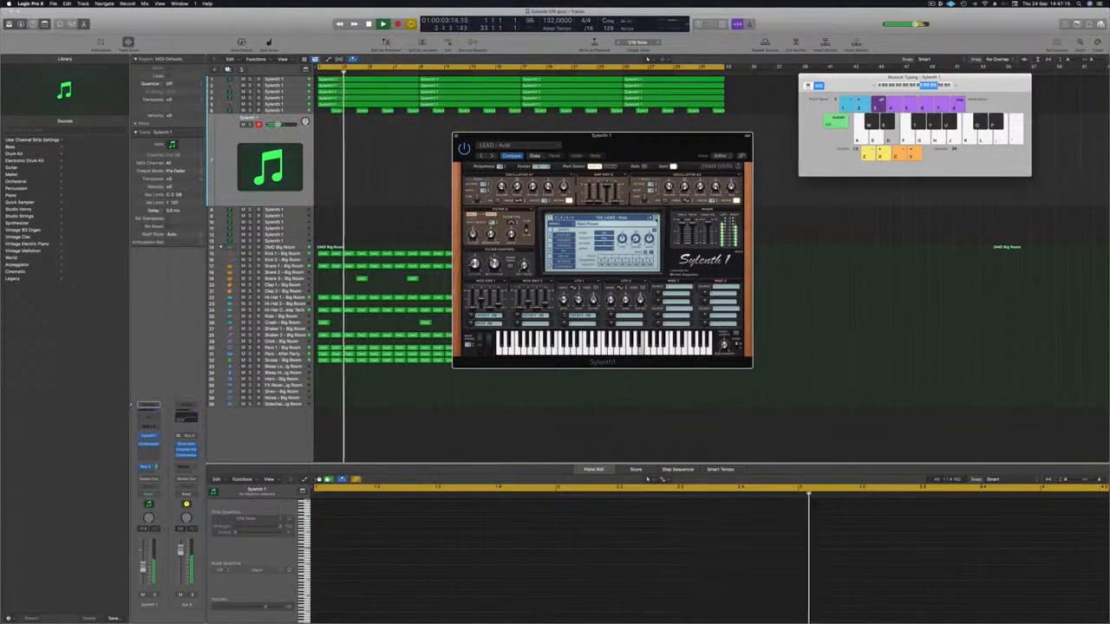
click(656, 218)
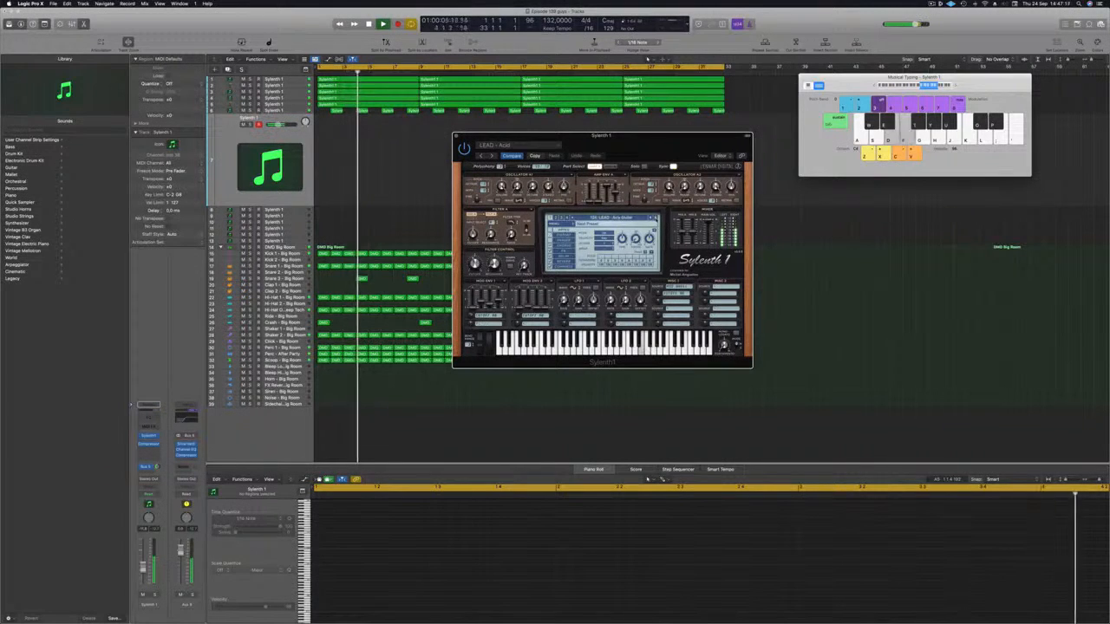
click(656, 218)
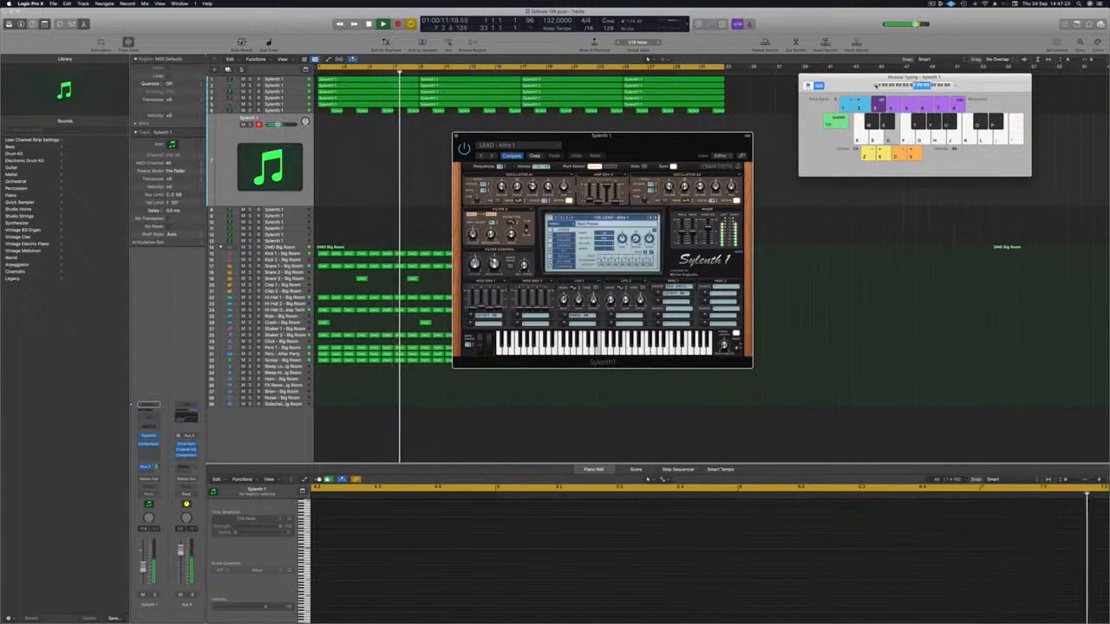
Step: Reposition the synth window and audition the lead presets from Broken Keys to Central Park with test notes
drag(677, 136, 652, 142)
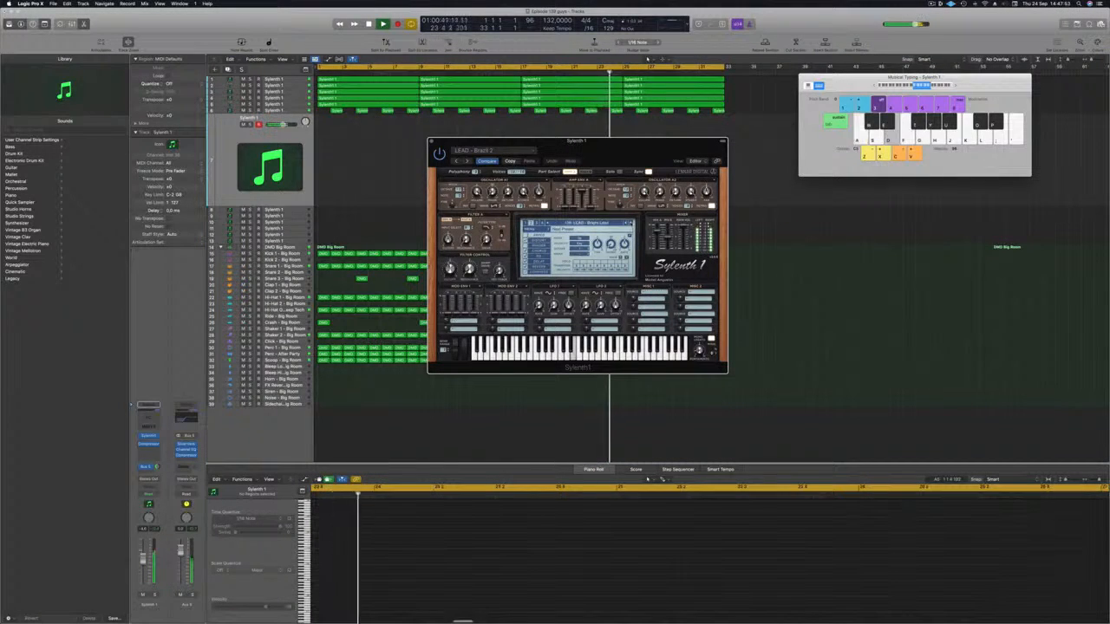
click(631, 224)
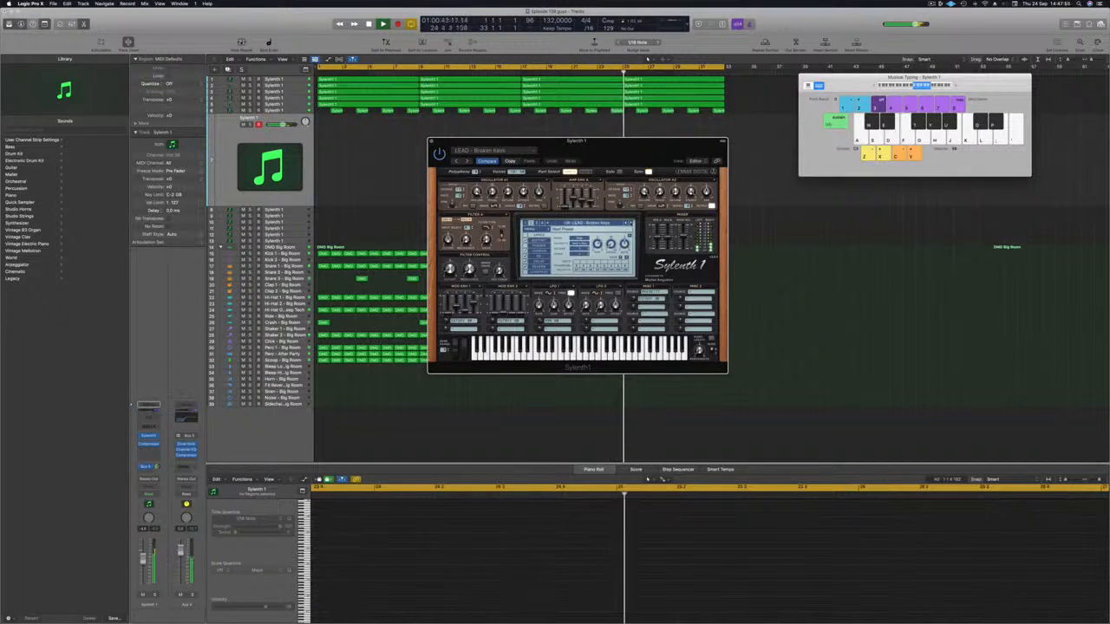
click(631, 223)
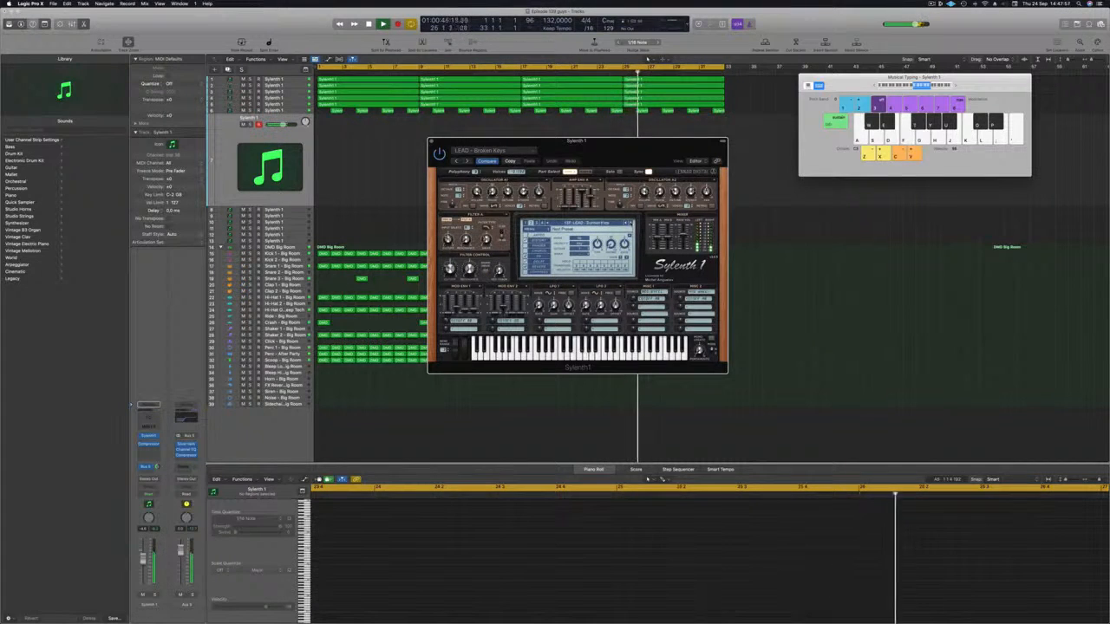
key(f)
click(631, 224)
key(g)
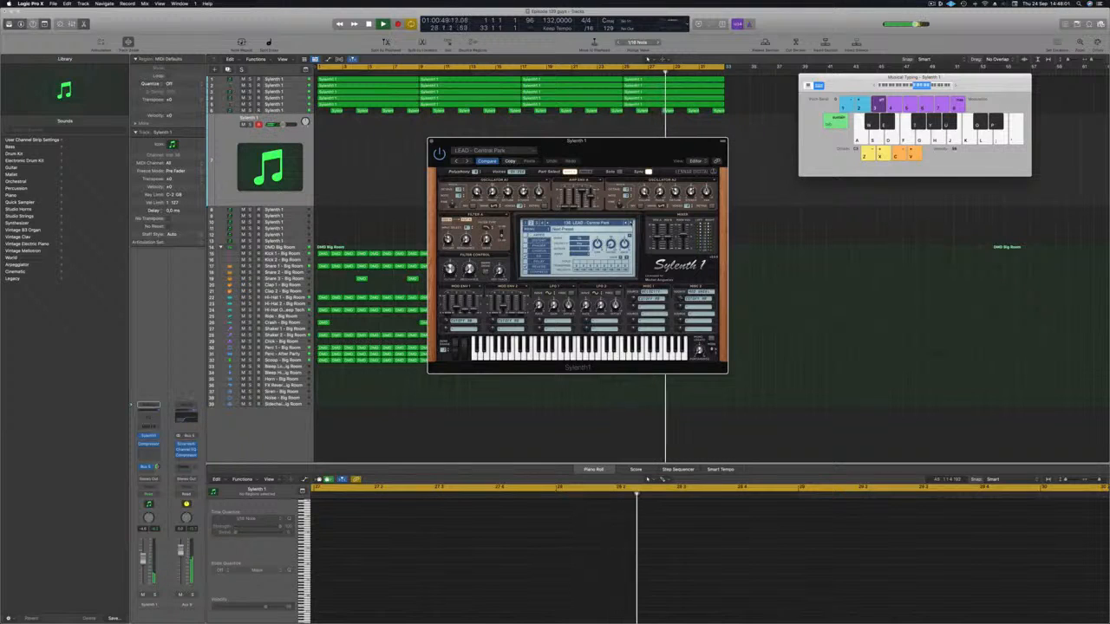
Step: Audition the lead presets after Central Park up to Discover Trance, playing short test notes on each
click(632, 223)
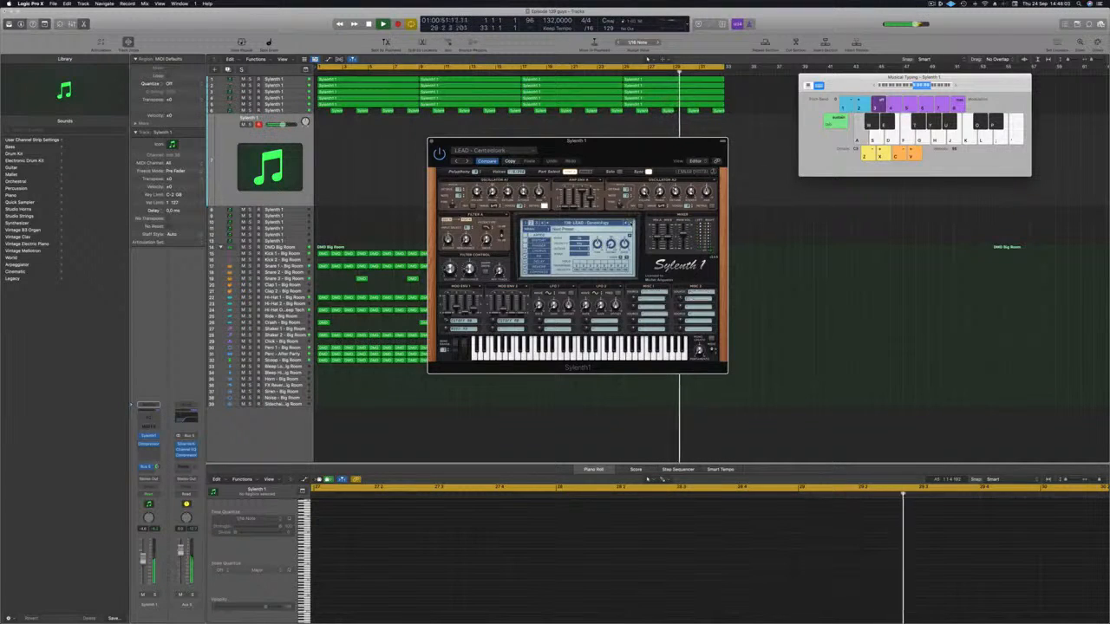
click(632, 224)
key(f)
key(d)
key(a)
click(631, 223)
key(f)
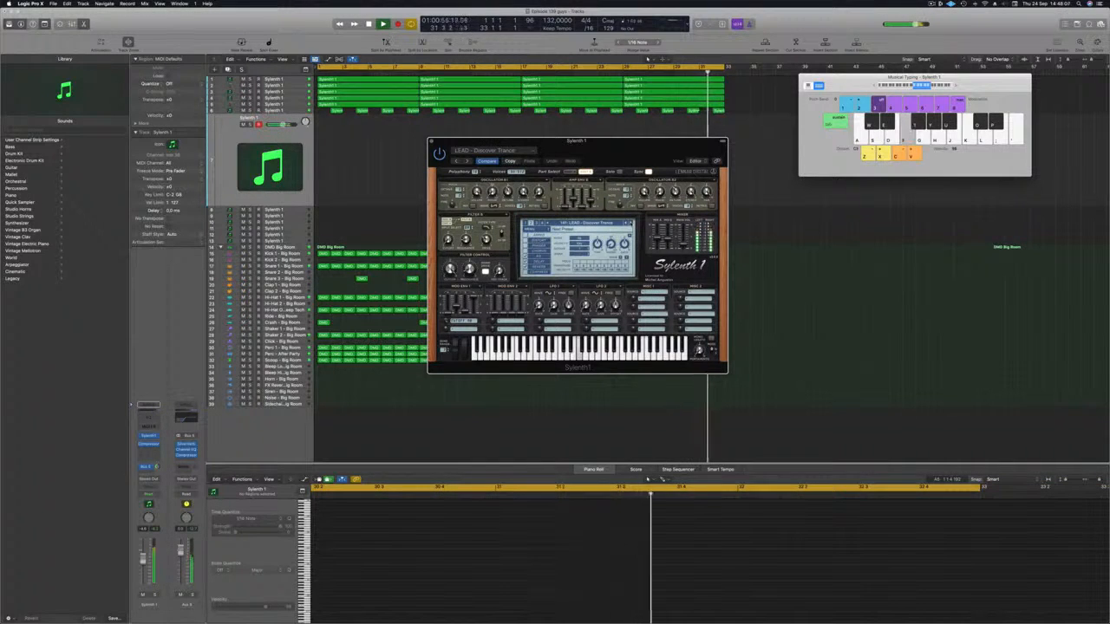
key(a)
Step: Load the LEAD - Divine preset and record a lead melody on the track from about bar 10 to bar 27
click(631, 224)
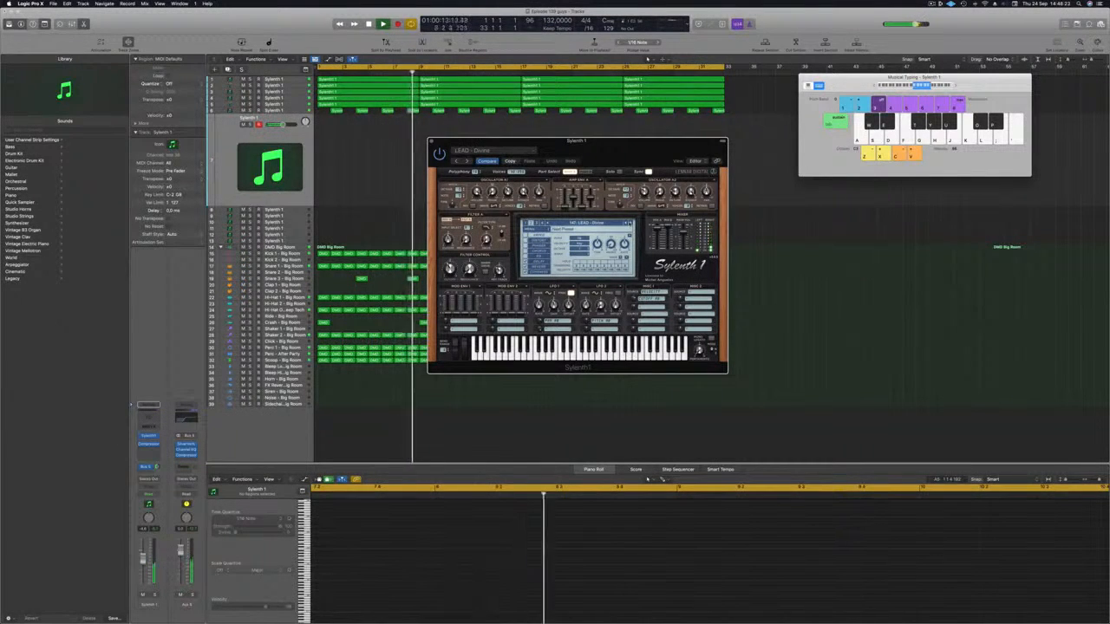
key(r)
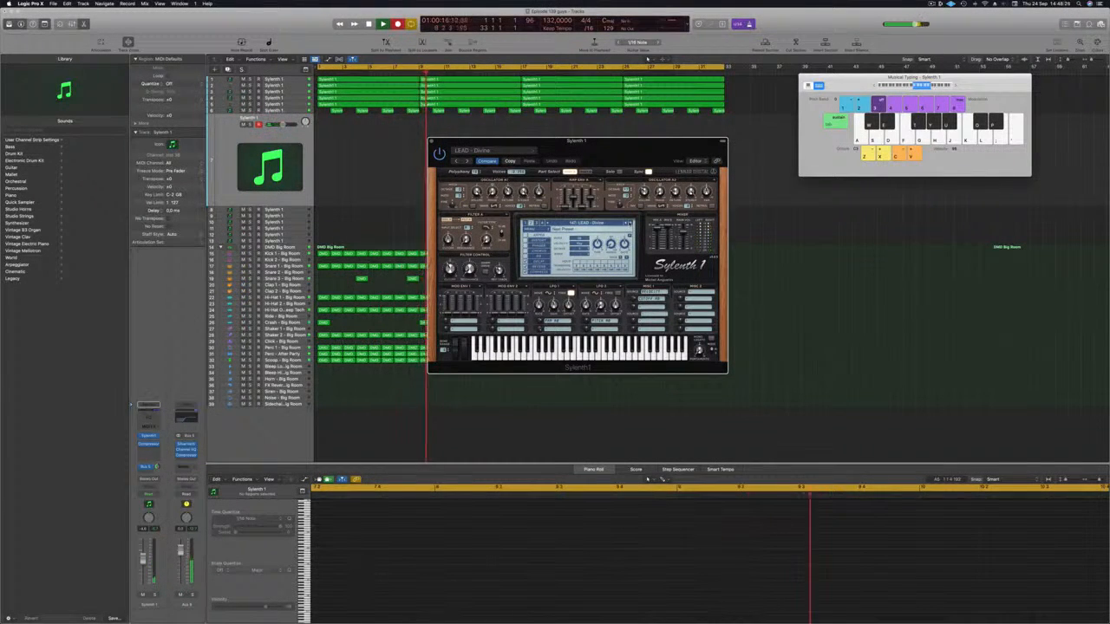
key(s)
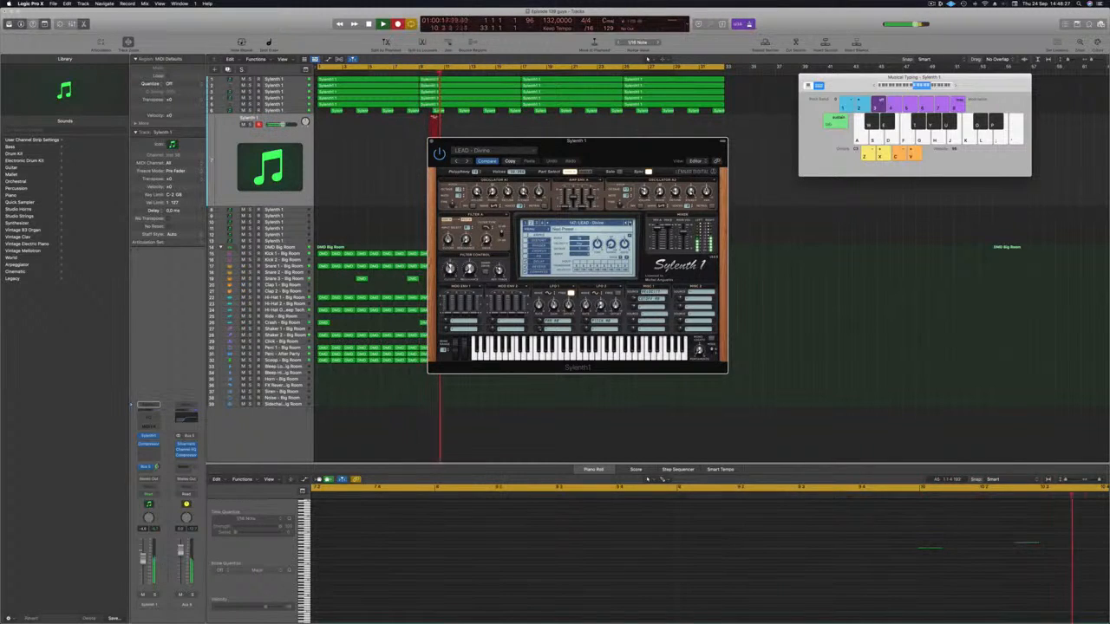
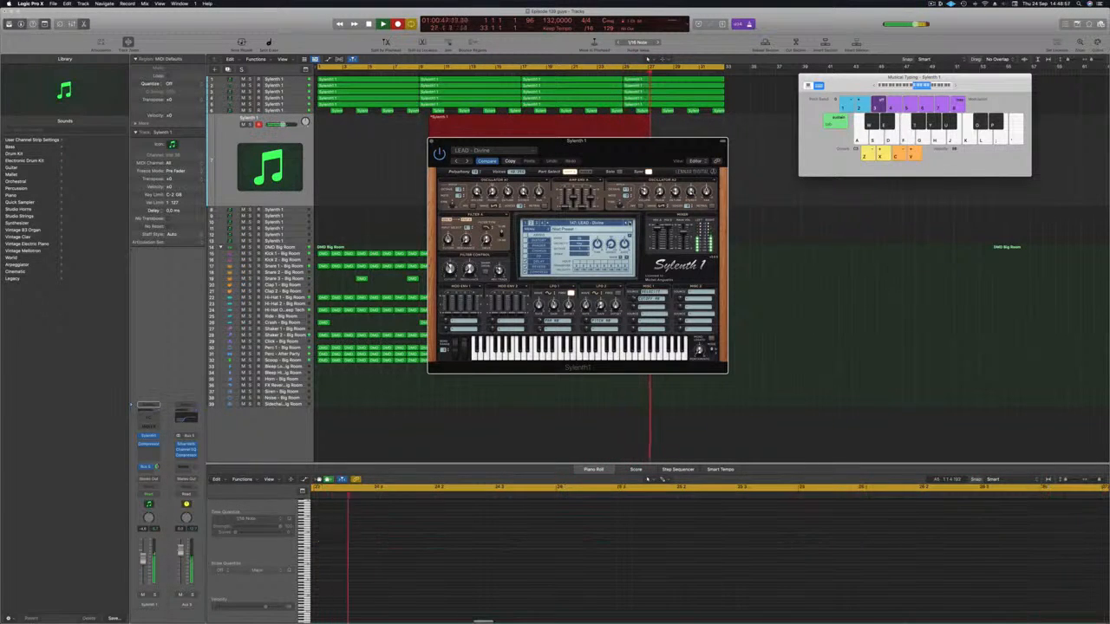
key(space)
key(space)
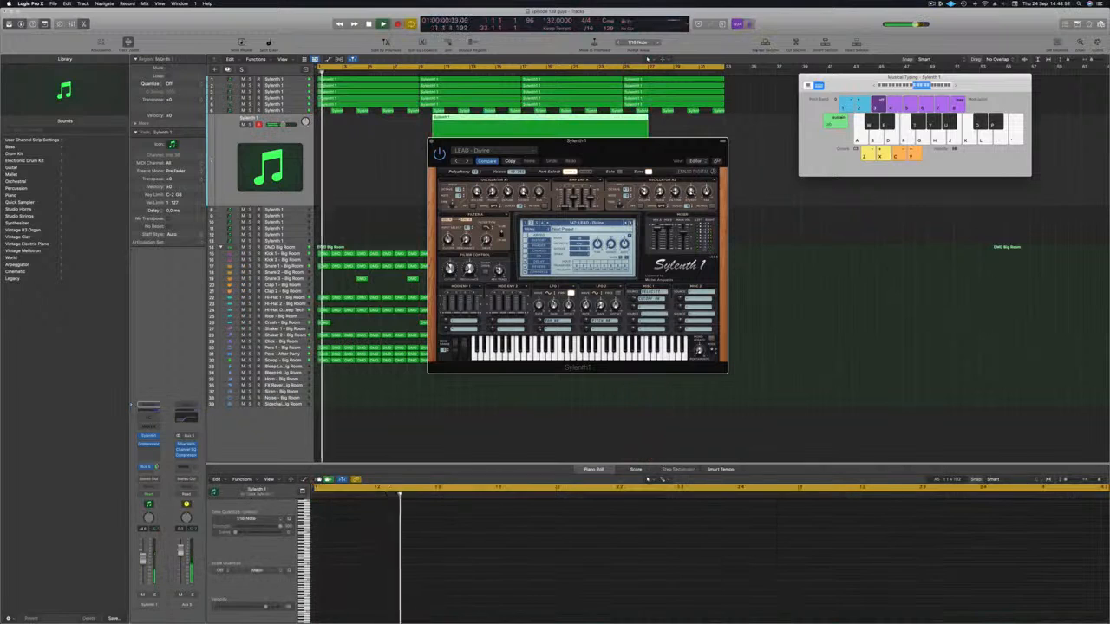
Step: Move the synth window aside, shift the recorded region to start at bar 2 and review its notes during playback
drag(555, 141, 945, 154)
drag(509, 117, 407, 121)
key(space)
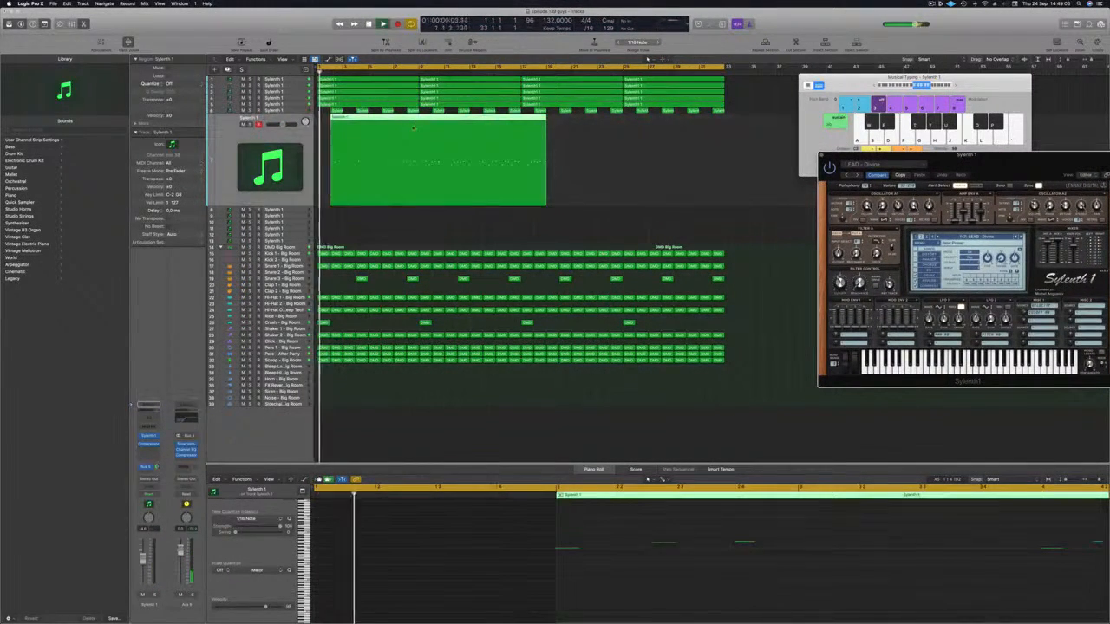
scroll(684, 587, down, 5)
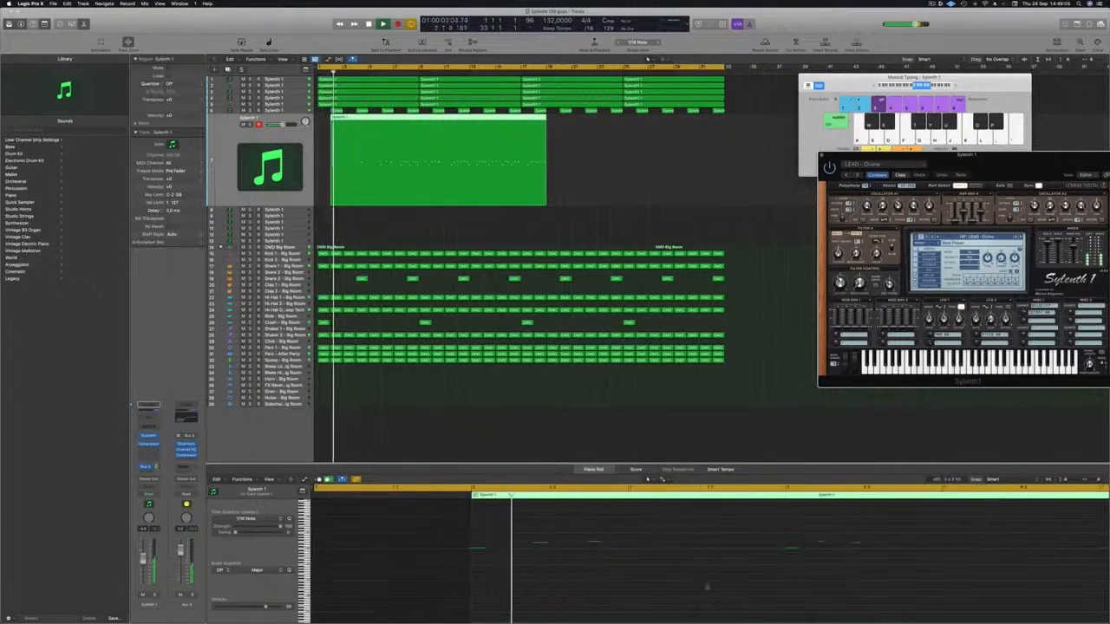
click(607, 569)
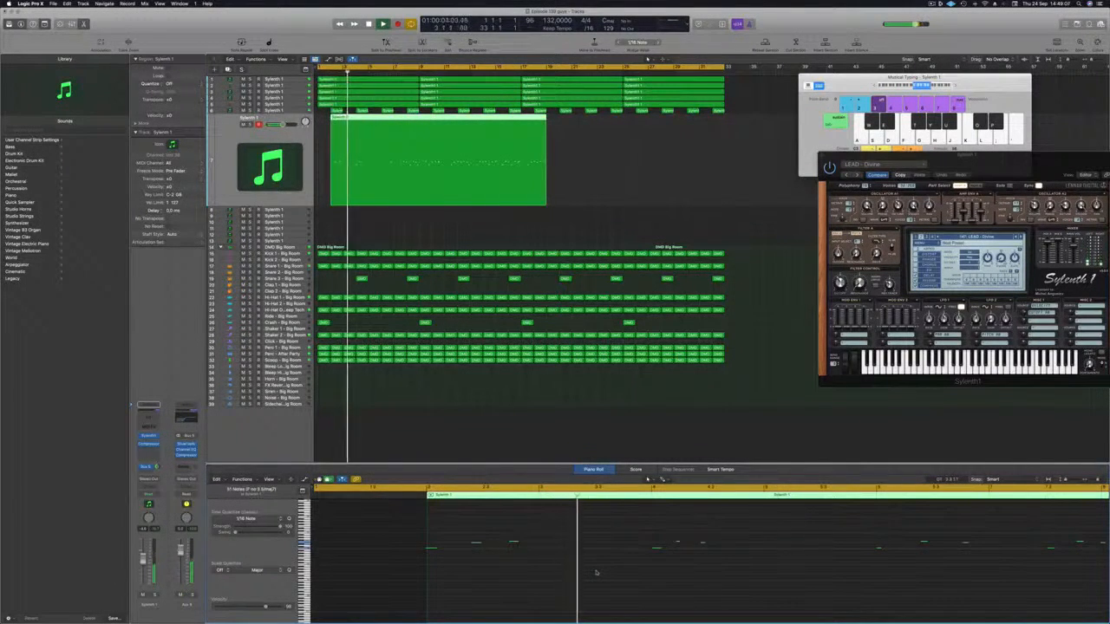
scroll(597, 573, down, 3)
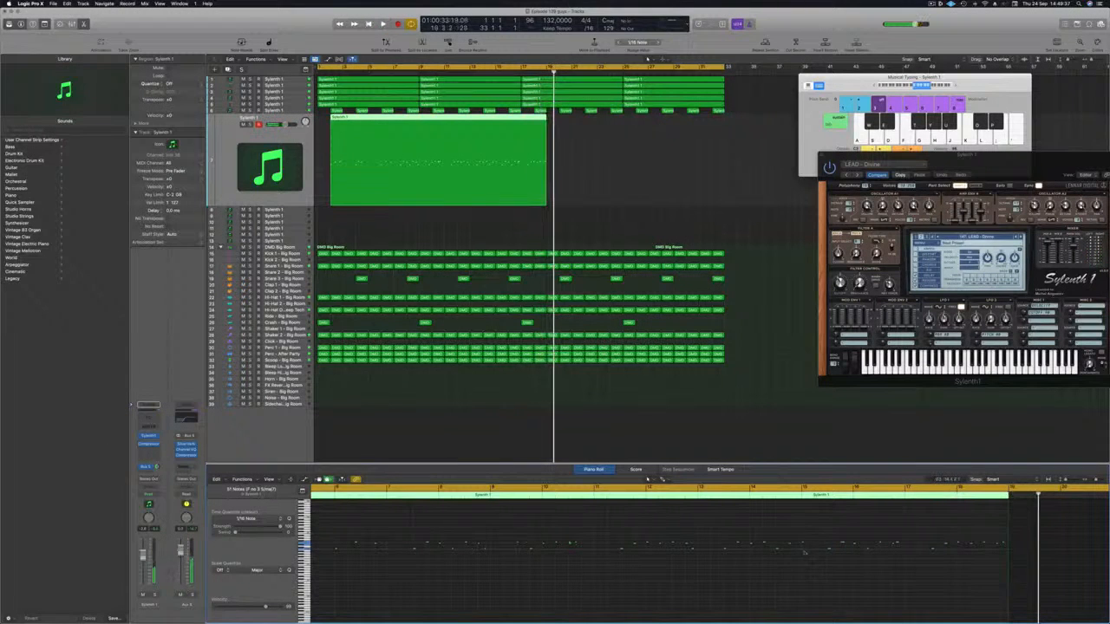
key(Return)
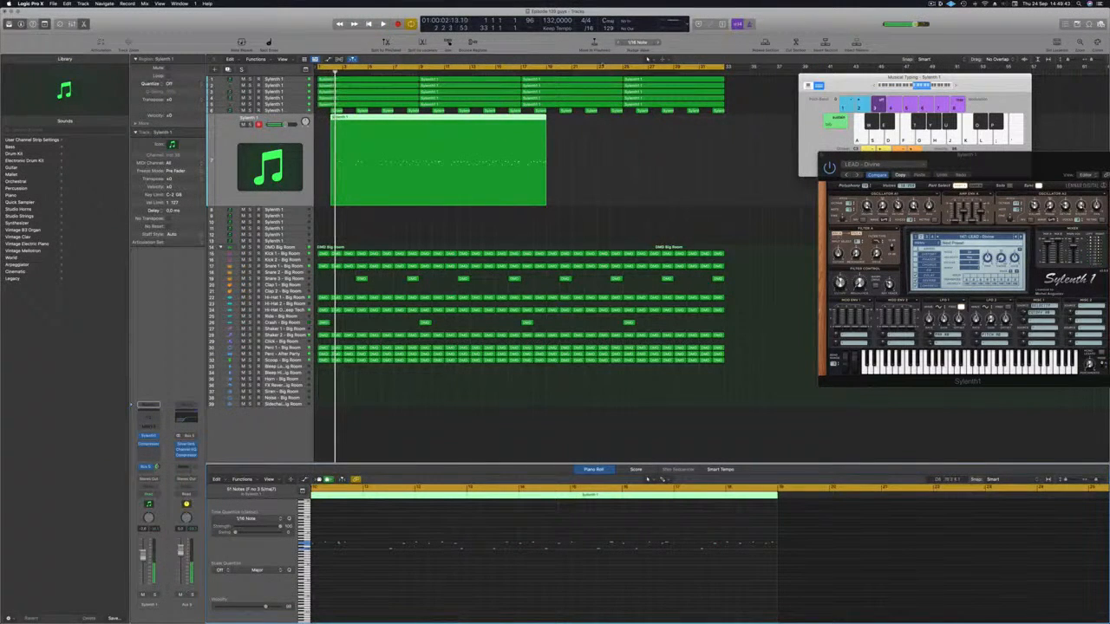
Step: Cut the melody region down to its last four bars from about bar 15 and move that part to bar 1
click(476, 118)
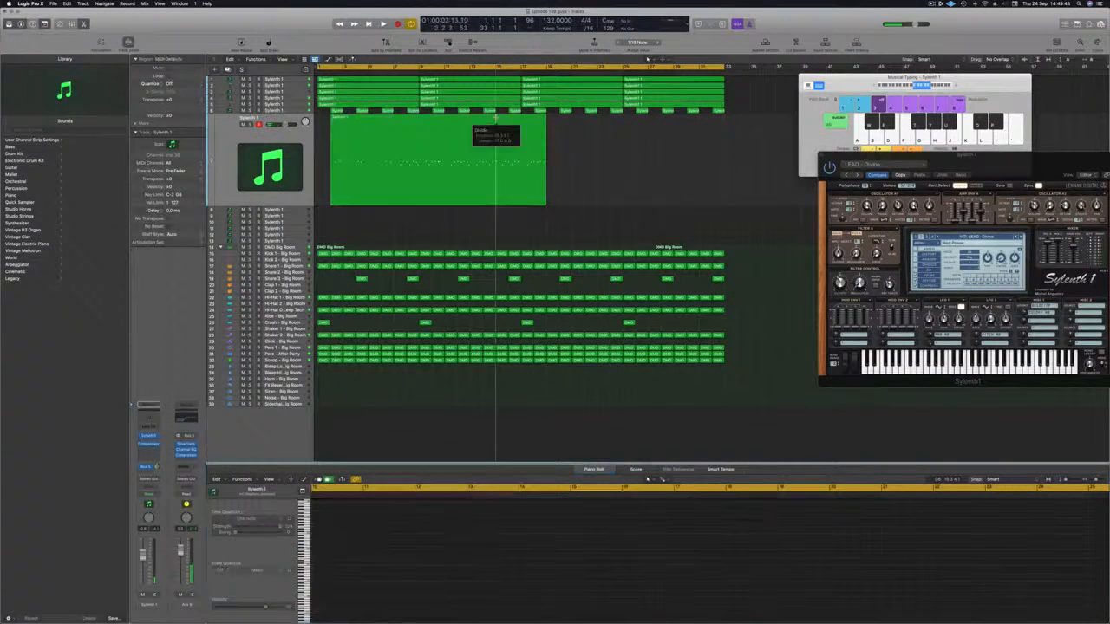
key(Delete)
drag(531, 131, 353, 131)
key(space)
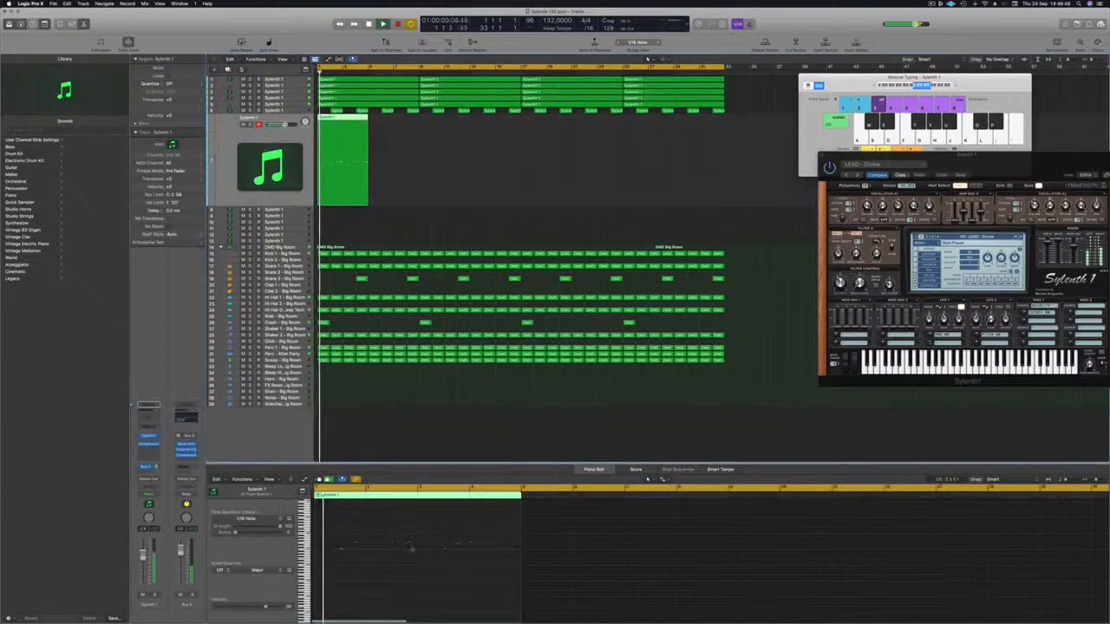
Step: Examine the four-bar melody's notes in the piano roll while the track plays
scroll(363, 574, up, 5)
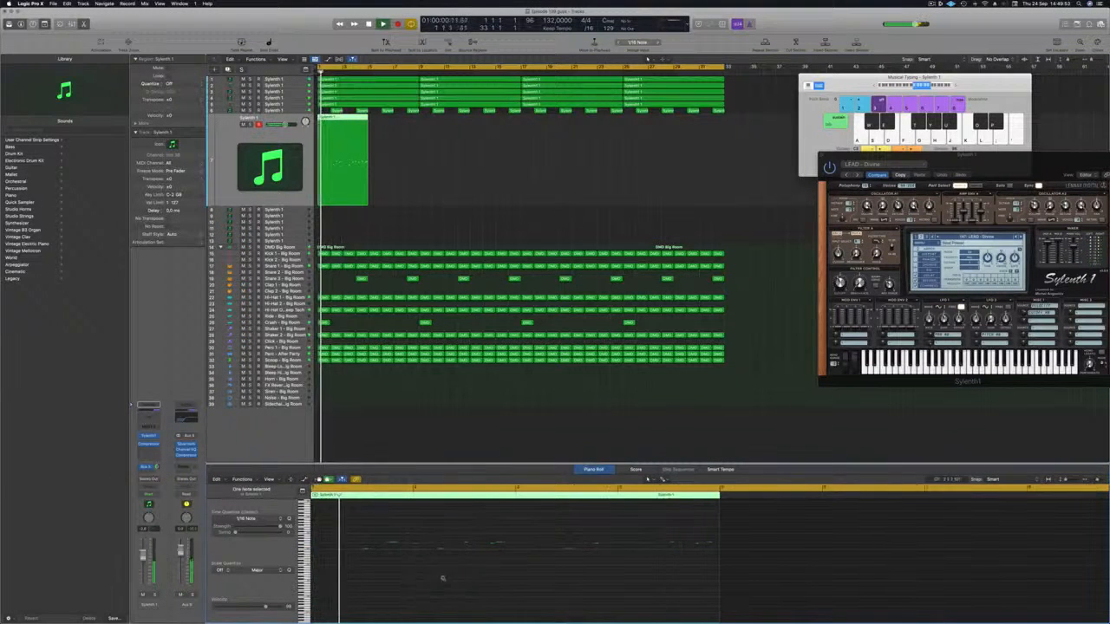
scroll(498, 577, up, 3)
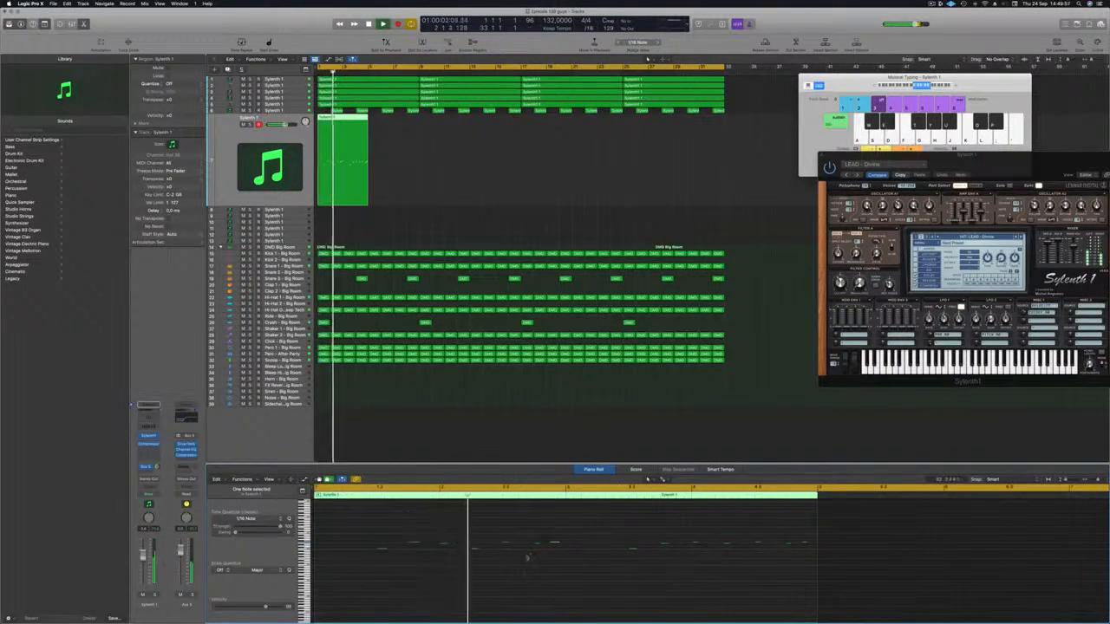
scroll(526, 558, down, 4)
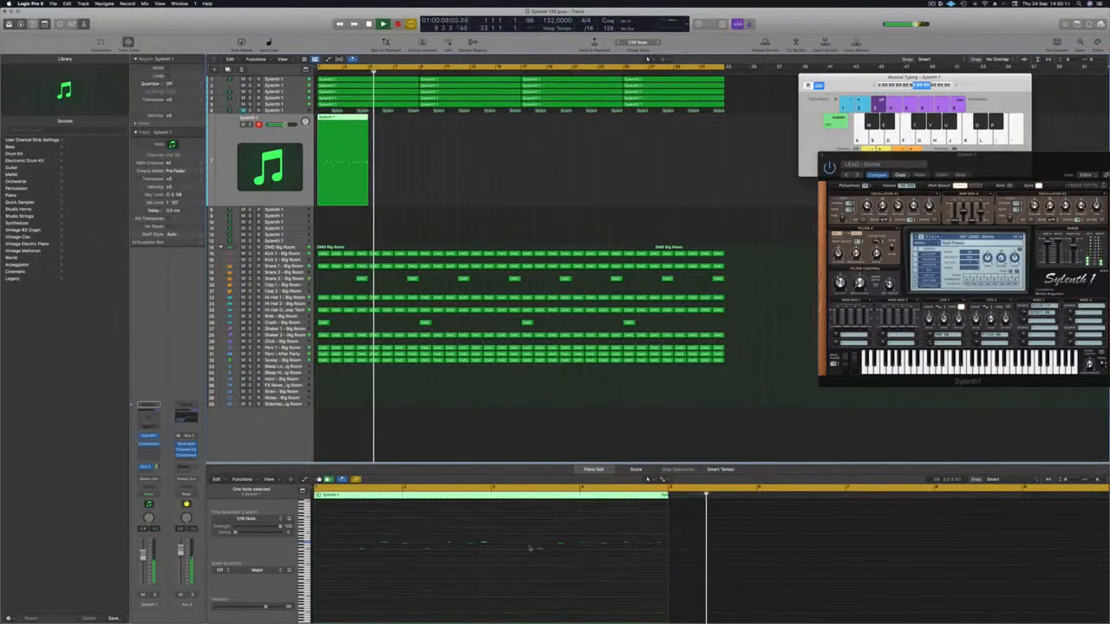
key(Return)
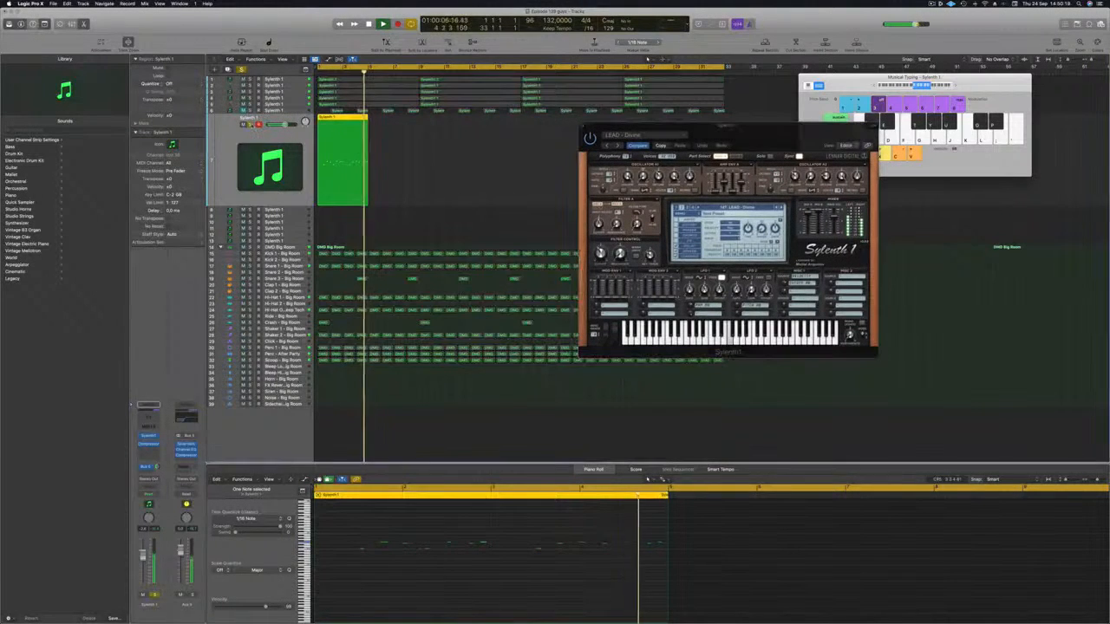
Step: Copy the four-bar melody region to bar 5 and shorten the cycle range to end at bar 9
key(super+a)
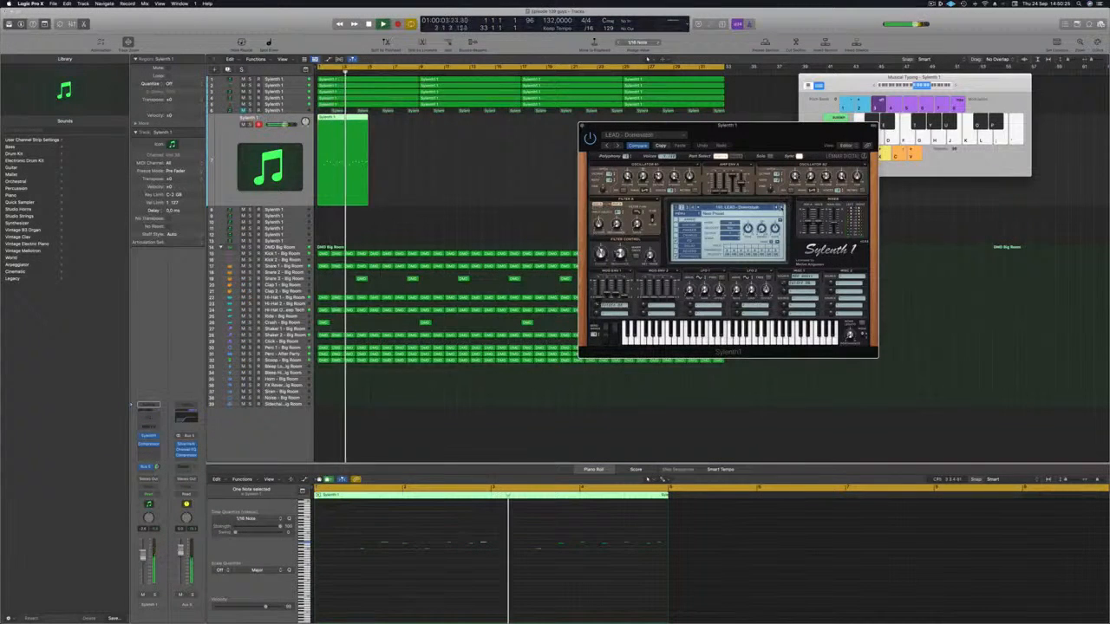
drag(352, 121, 404, 125)
drag(725, 69, 417, 76)
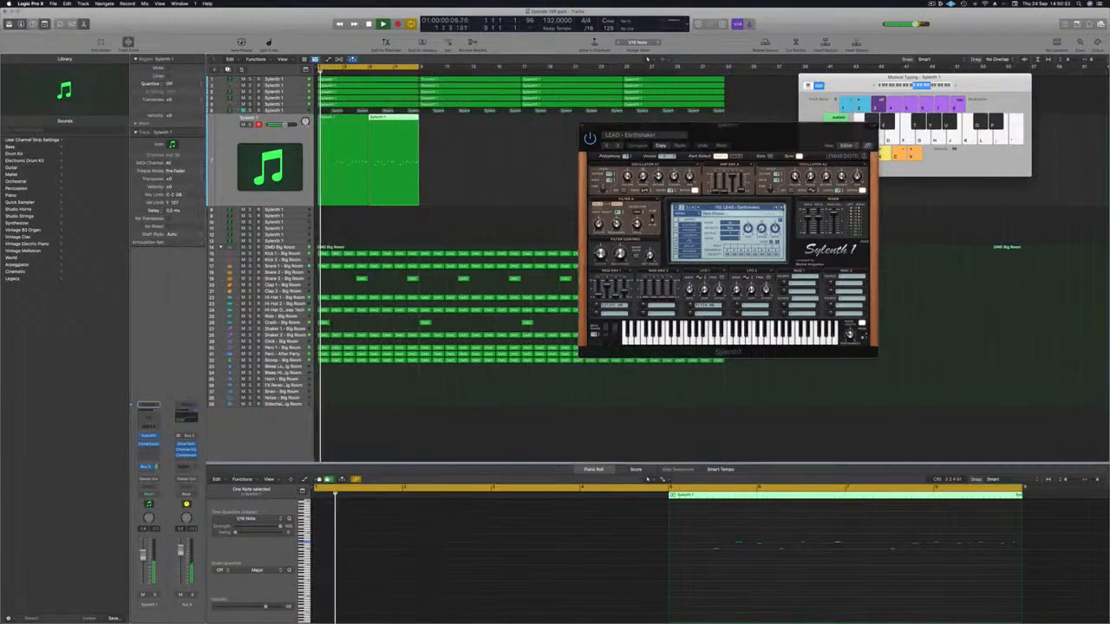
Step: Audition the lead presets from Earthshaker to From Above against the melody and reposition the synth window
click(781, 207)
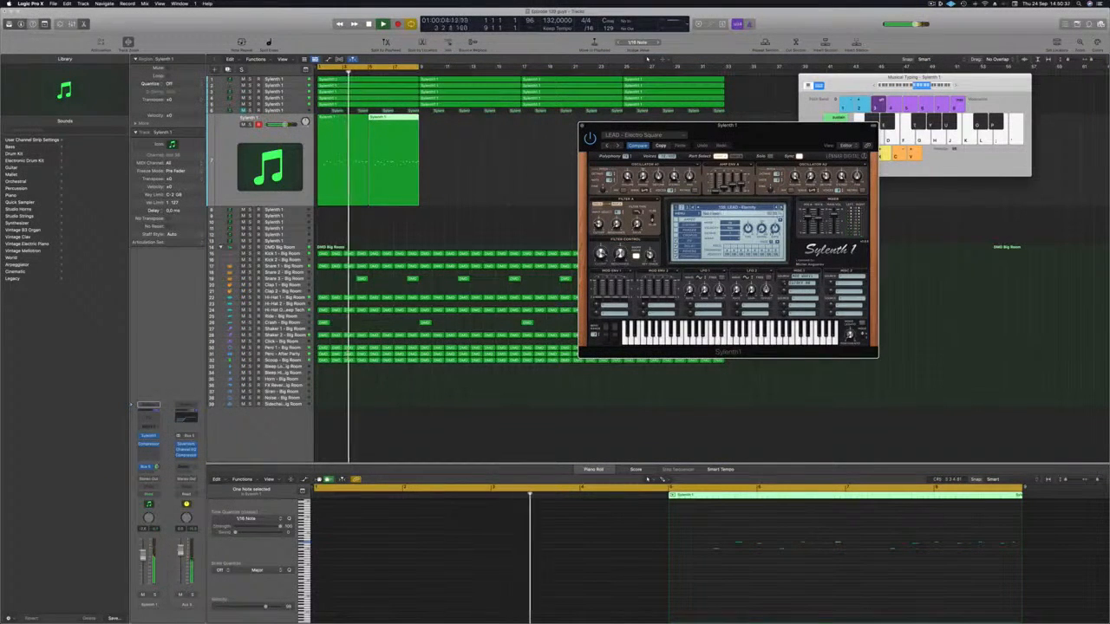
drag(767, 126, 655, 151)
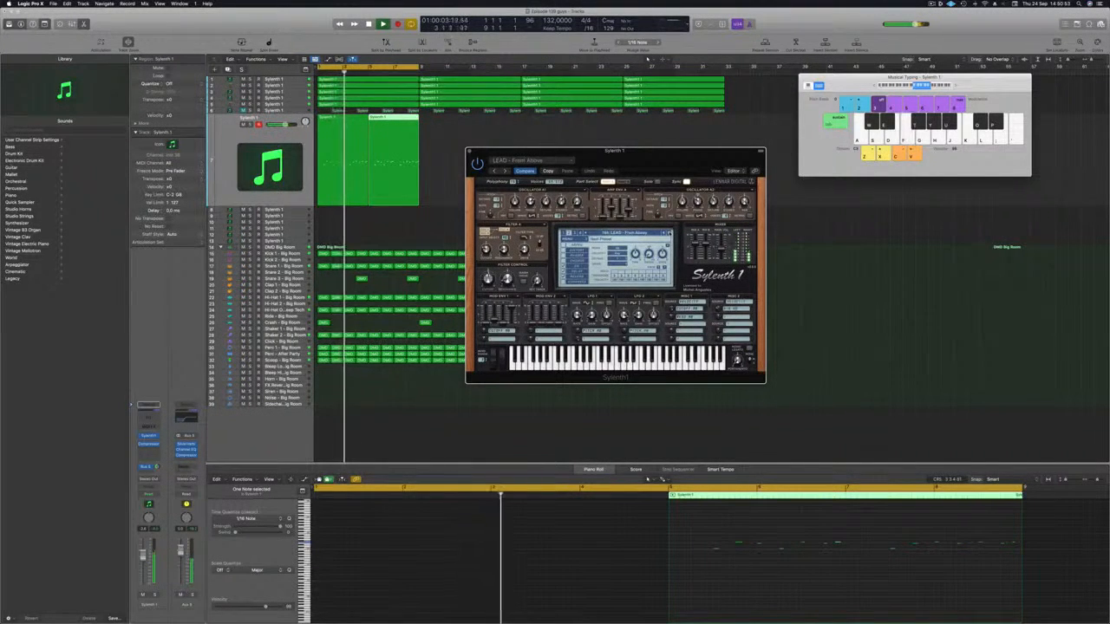
Step: Reduce the melody to its first two bars and duplicate it at bar 3 as one joined four-bar region
click(345, 123)
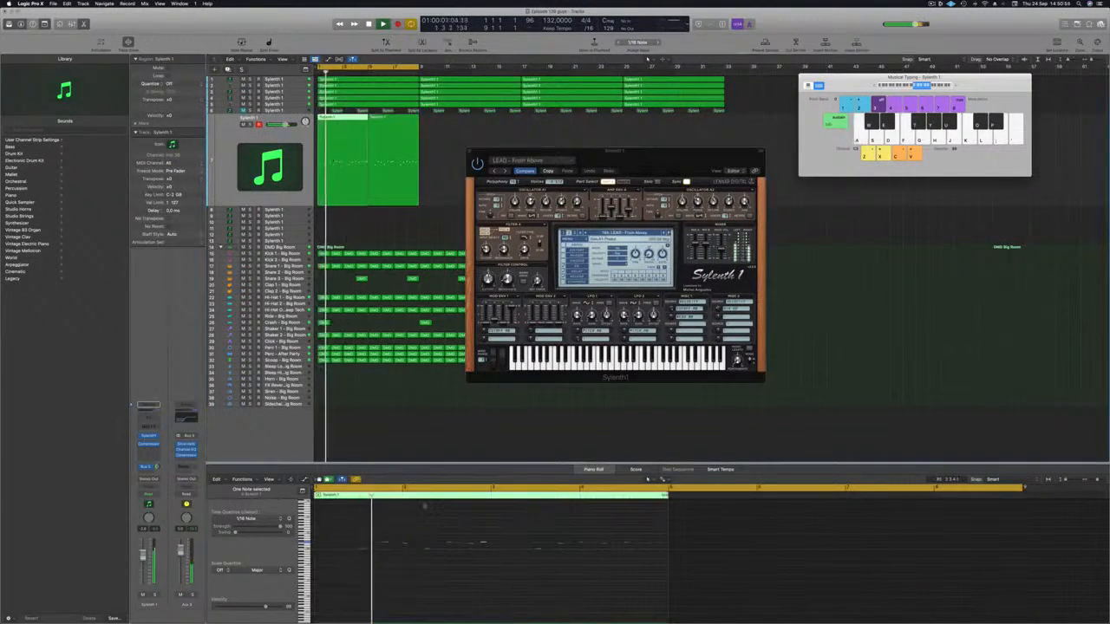
click(427, 574)
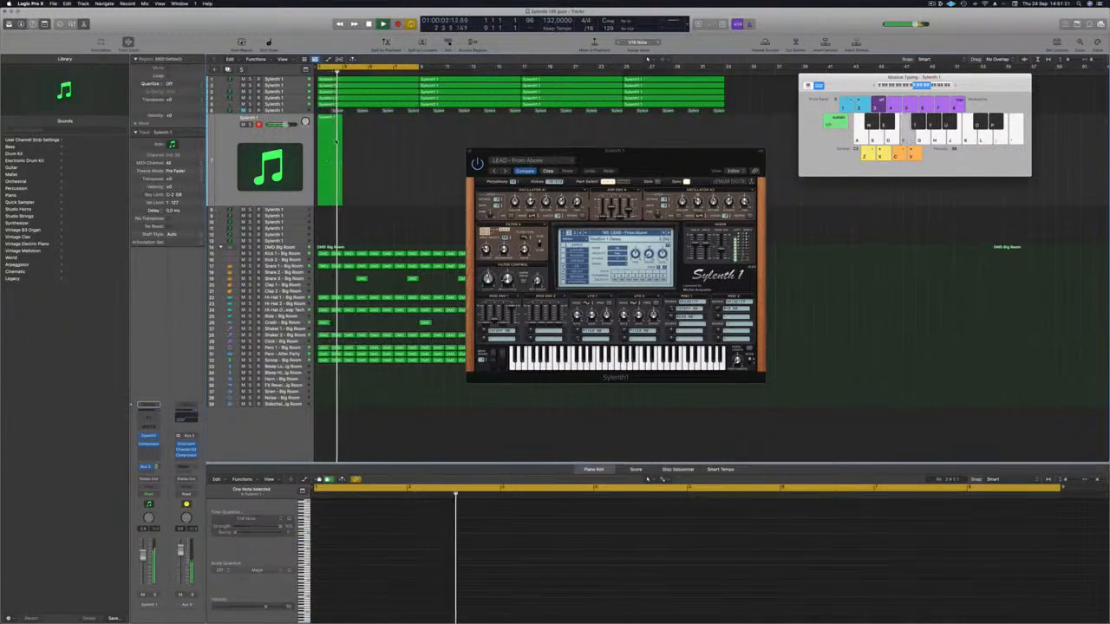
drag(327, 117, 354, 123)
drag(403, 170, 307, 183)
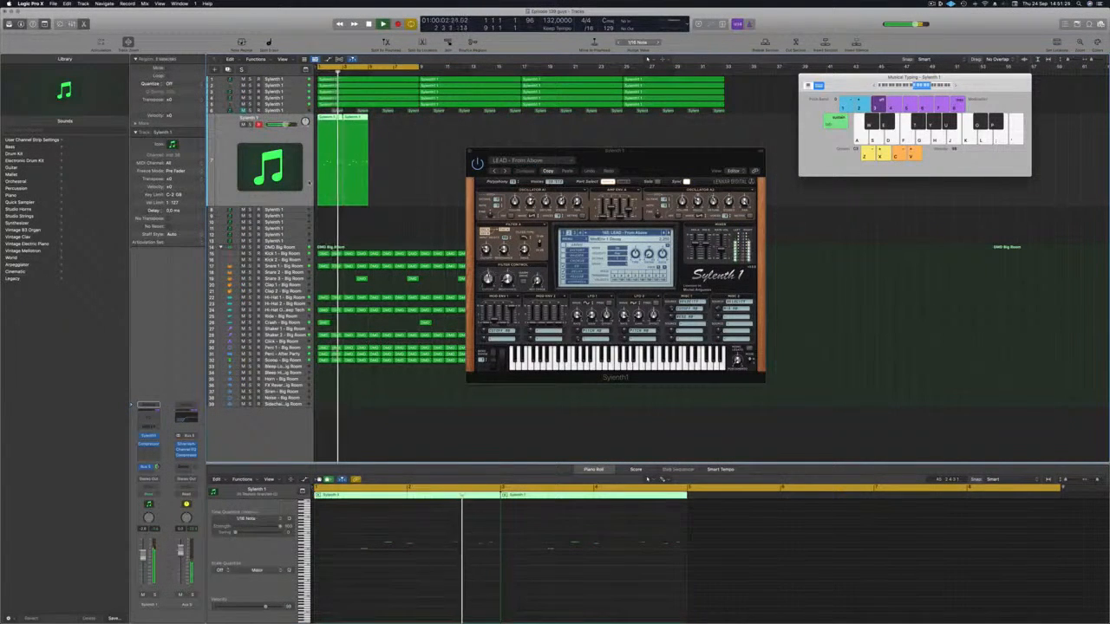
key(super+k)
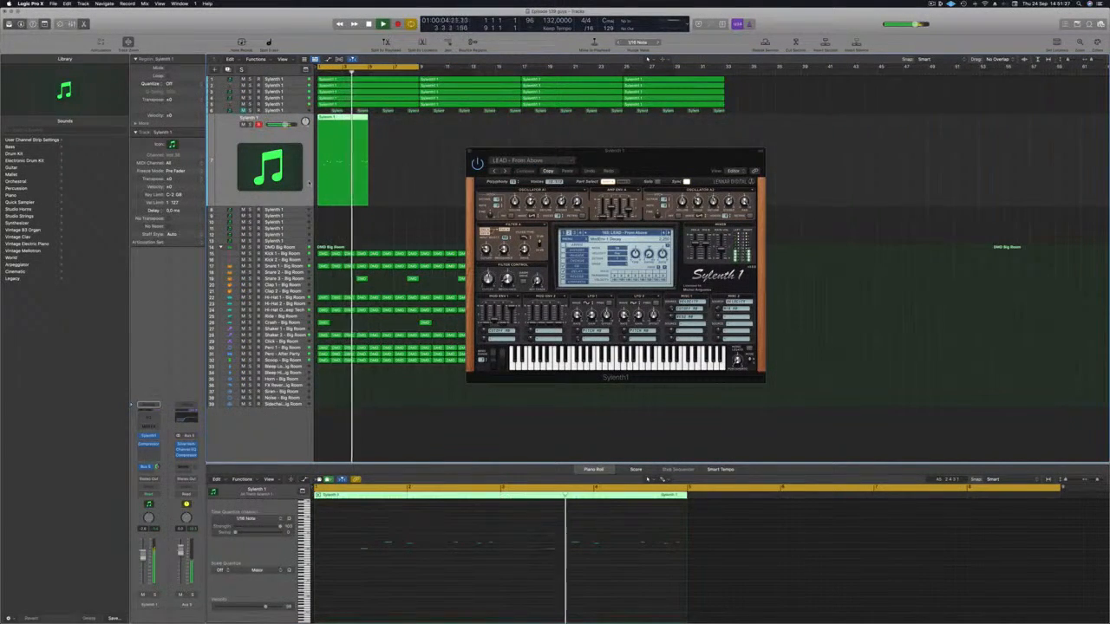
Step: Play back the joined melody and check its notes in the piano roll, especially those near the end
key(Return)
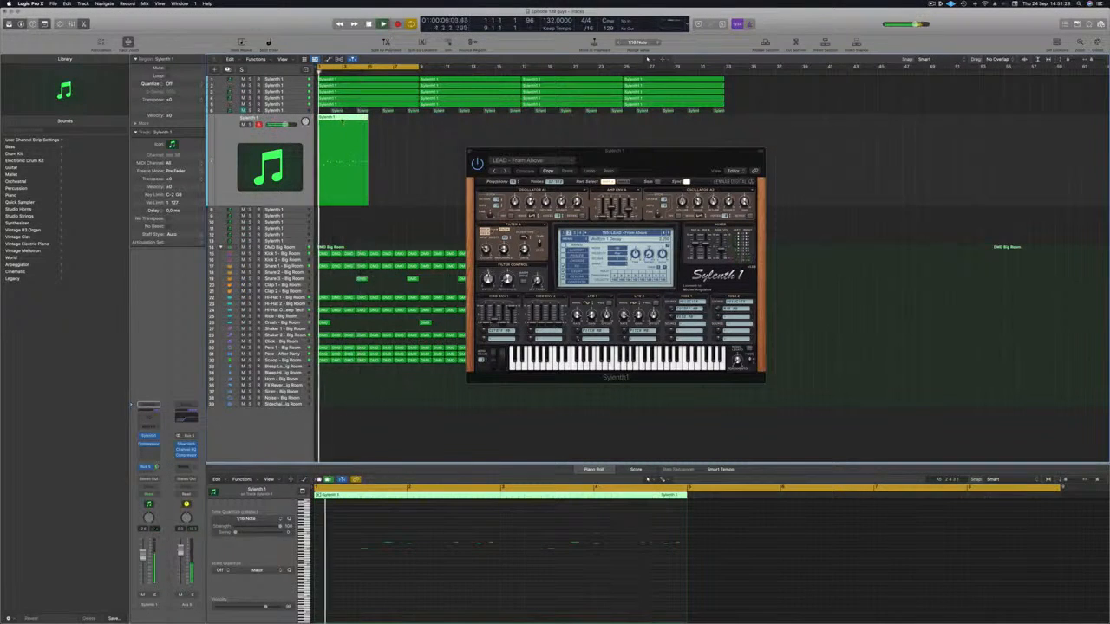
scroll(463, 539, down, 1)
scroll(486, 555, up, 2)
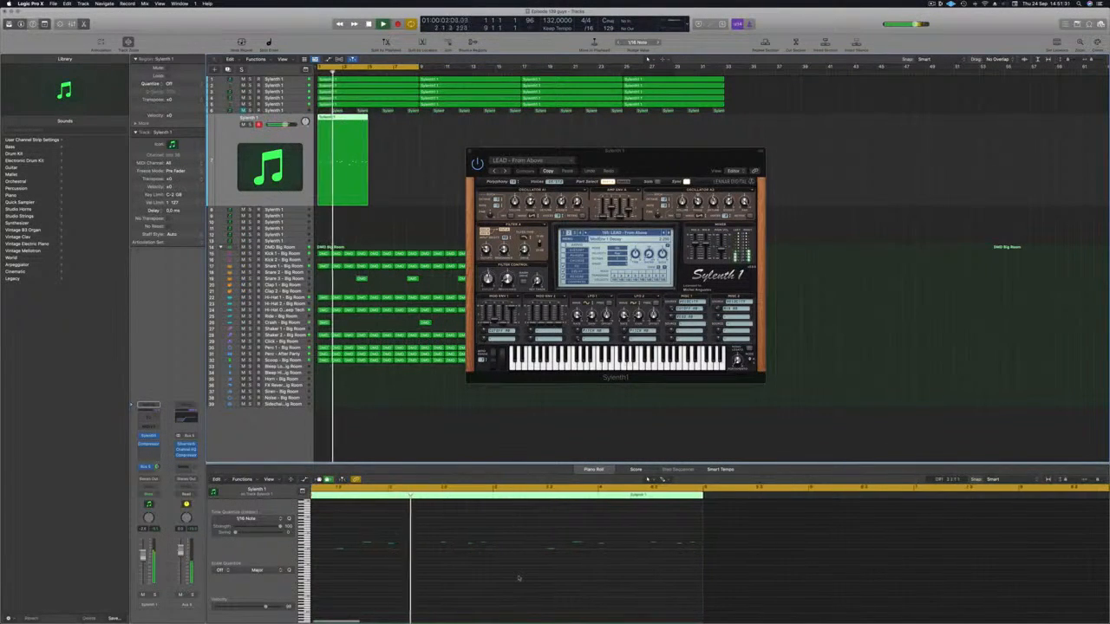
scroll(520, 578, down, 1)
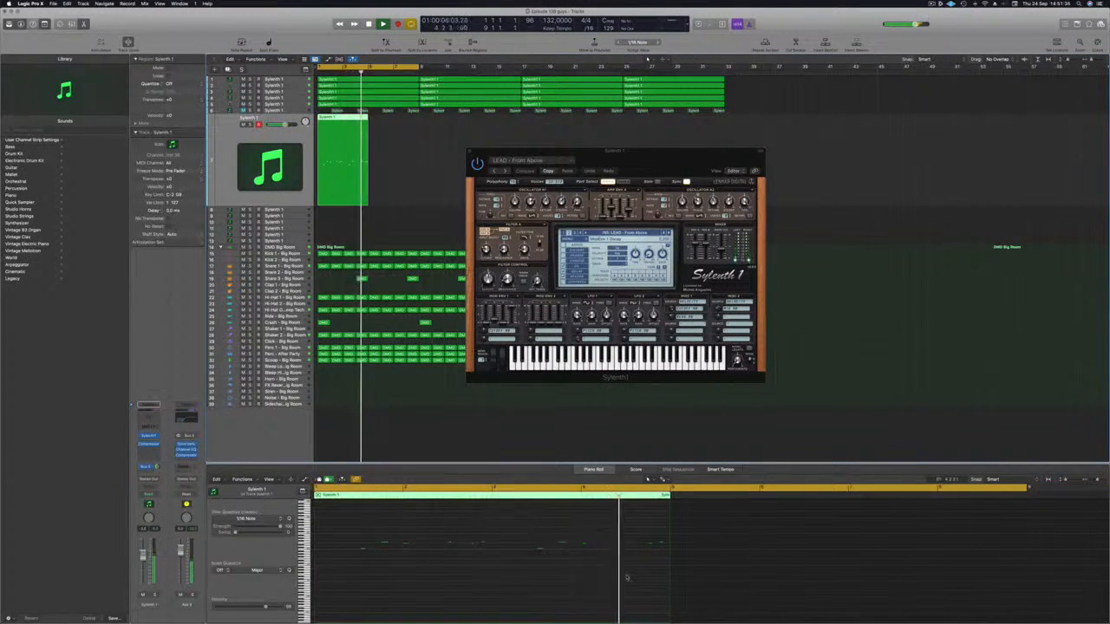
scroll(632, 577, up, 2)
key(space)
click(607, 544)
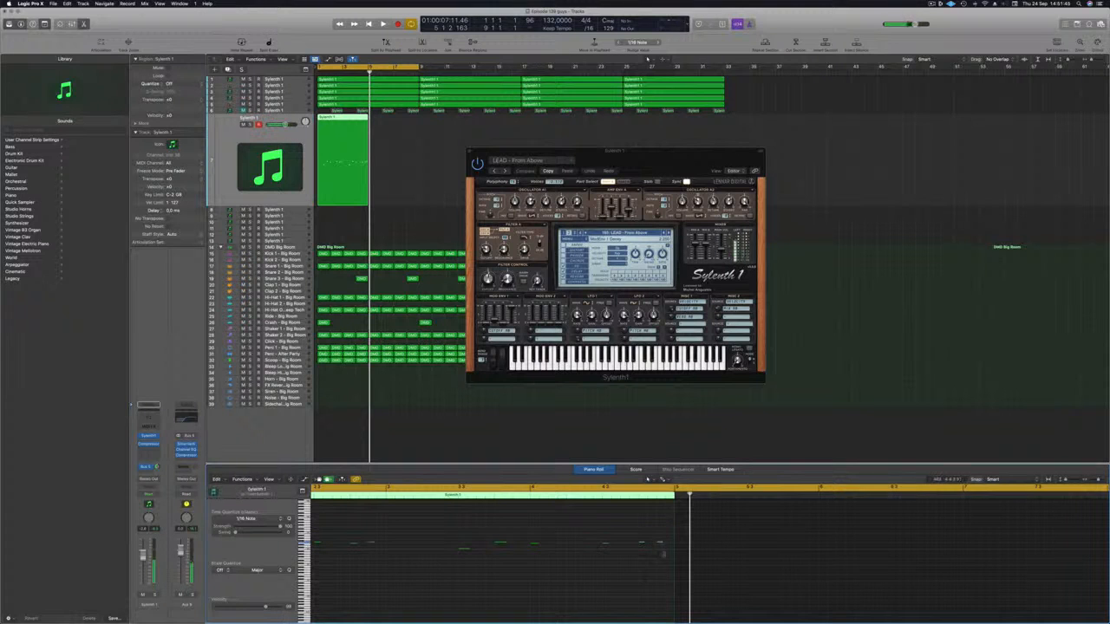
key(space)
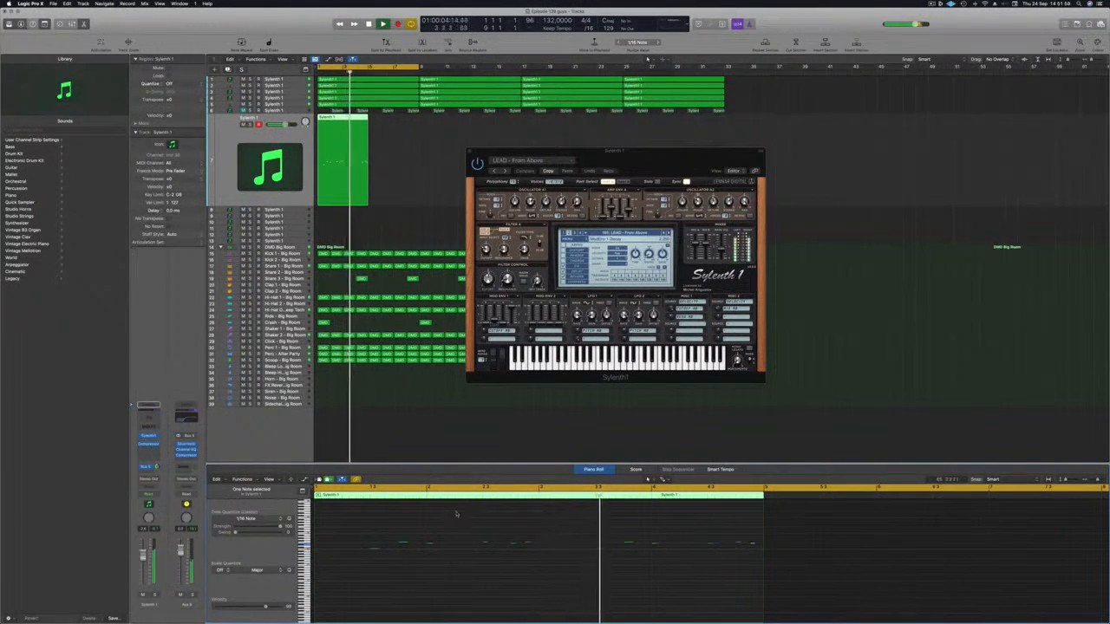
Step: Stop playback and delete the recorded melody from the lead track
drag(642, 157, 641, 157)
key(space)
drag(425, 146, 353, 163)
key(Delete)
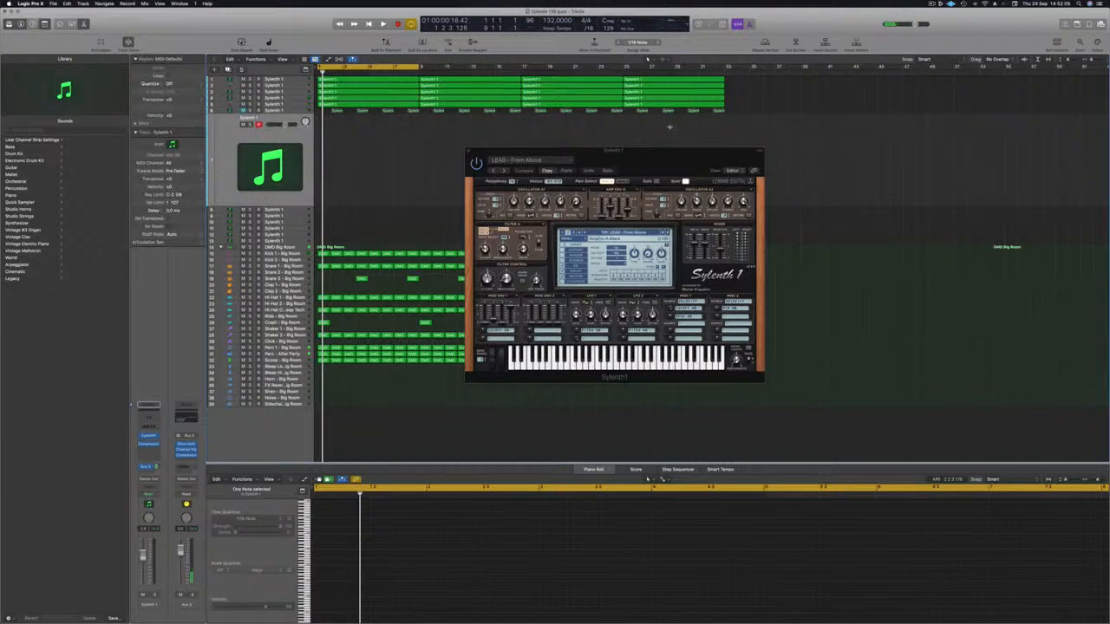
Step: Reopen Musical Typing and audition the lead presets from From Above to Hammond B3 Organ with test notes during playback
key(super+k)
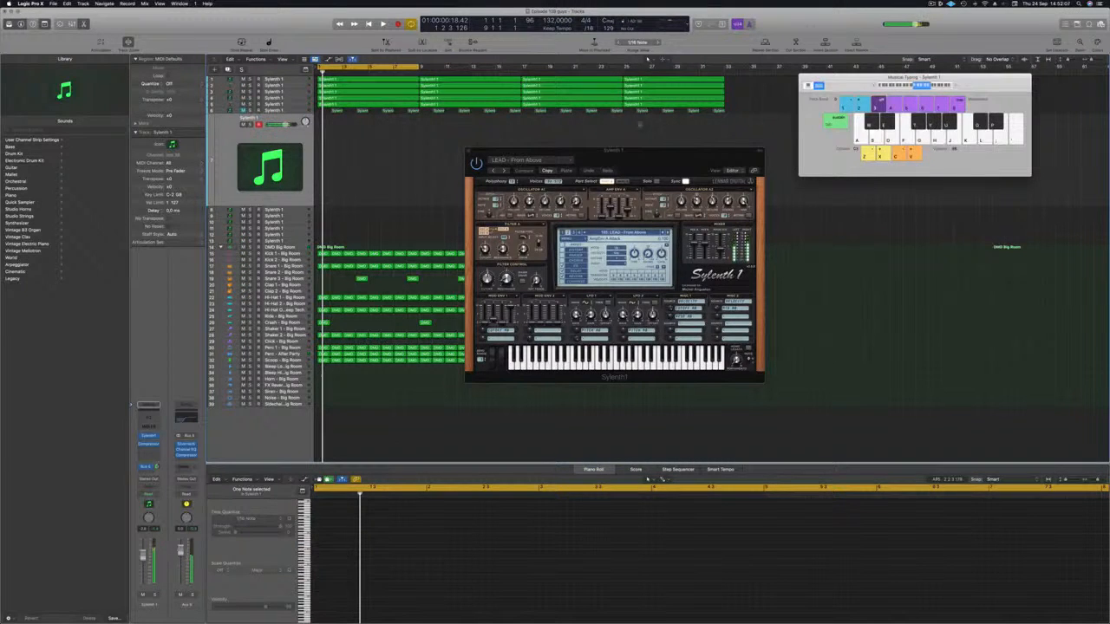
key(space)
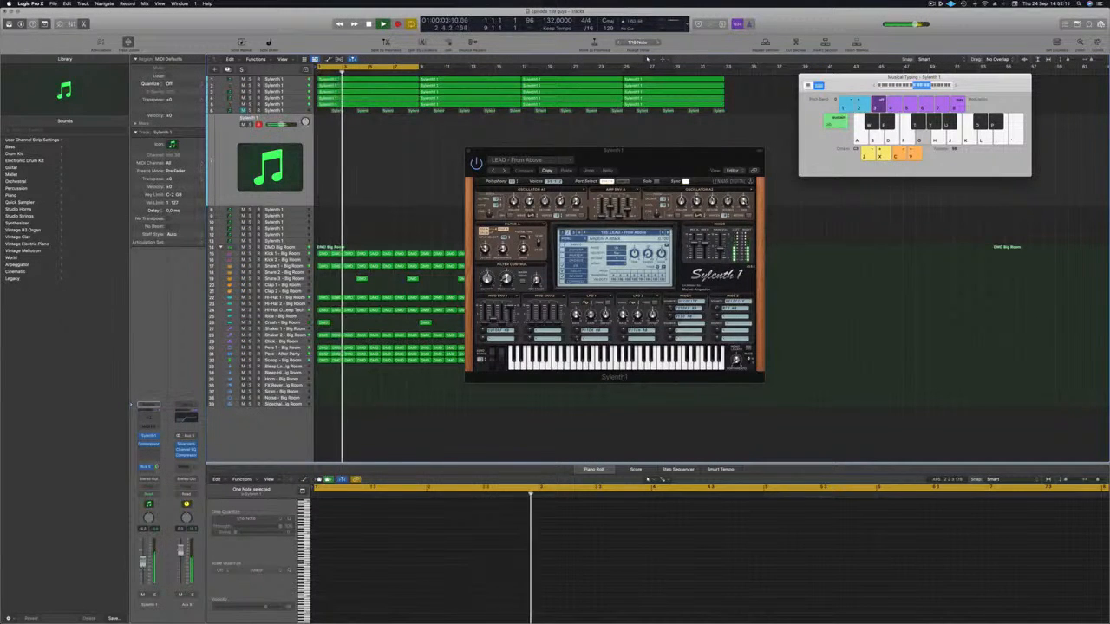
key(j)
click(667, 232)
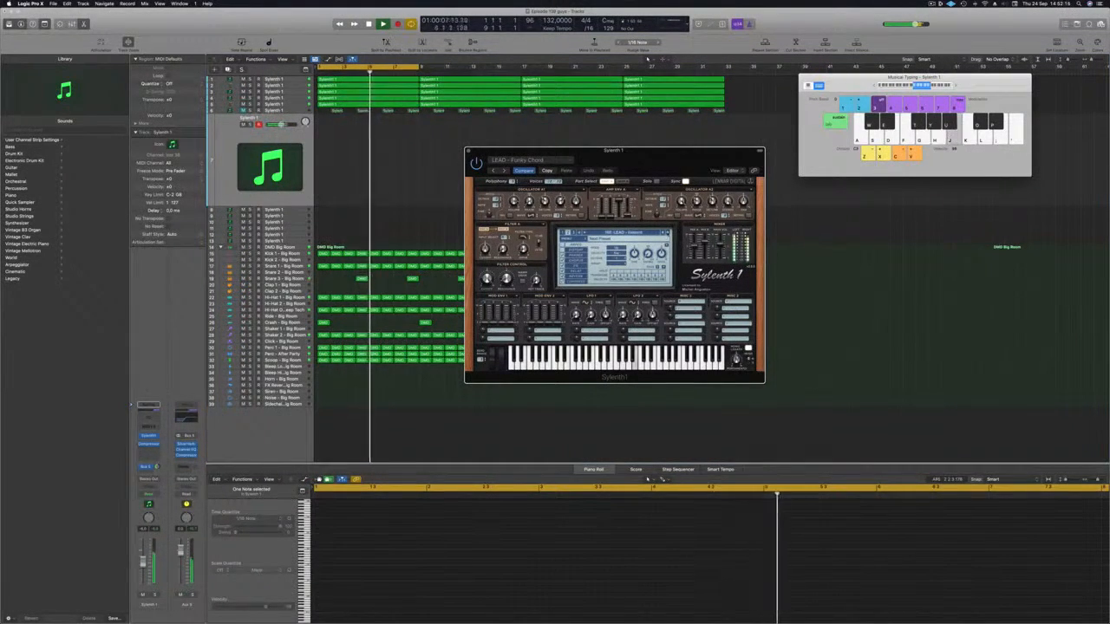
click(667, 232)
key(j)
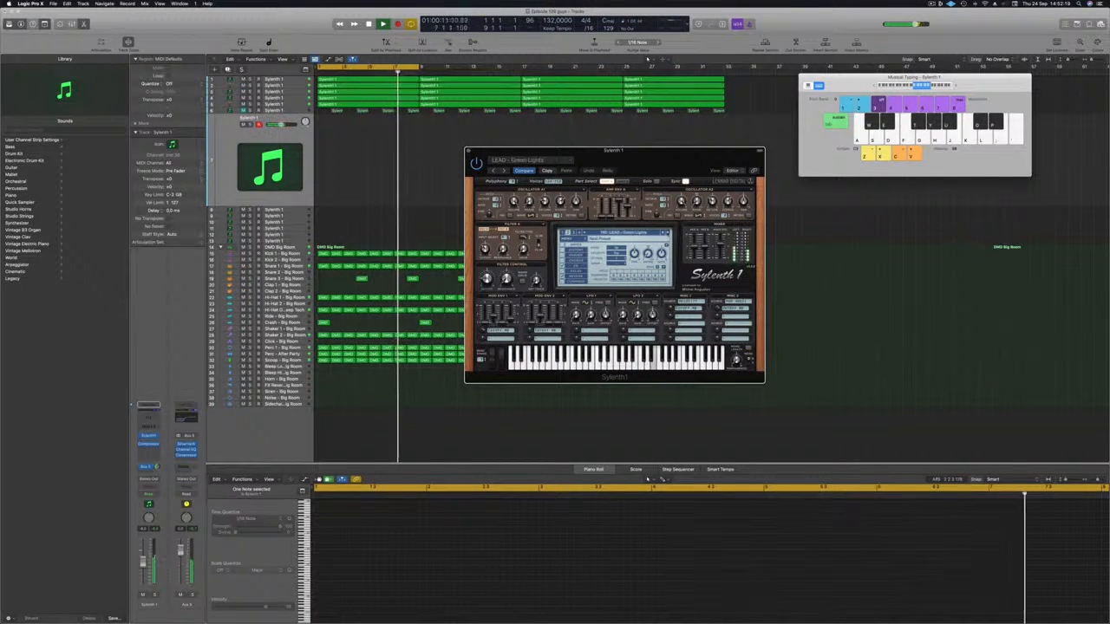
key(semicolon)
key(k)
click(667, 233)
key(k)
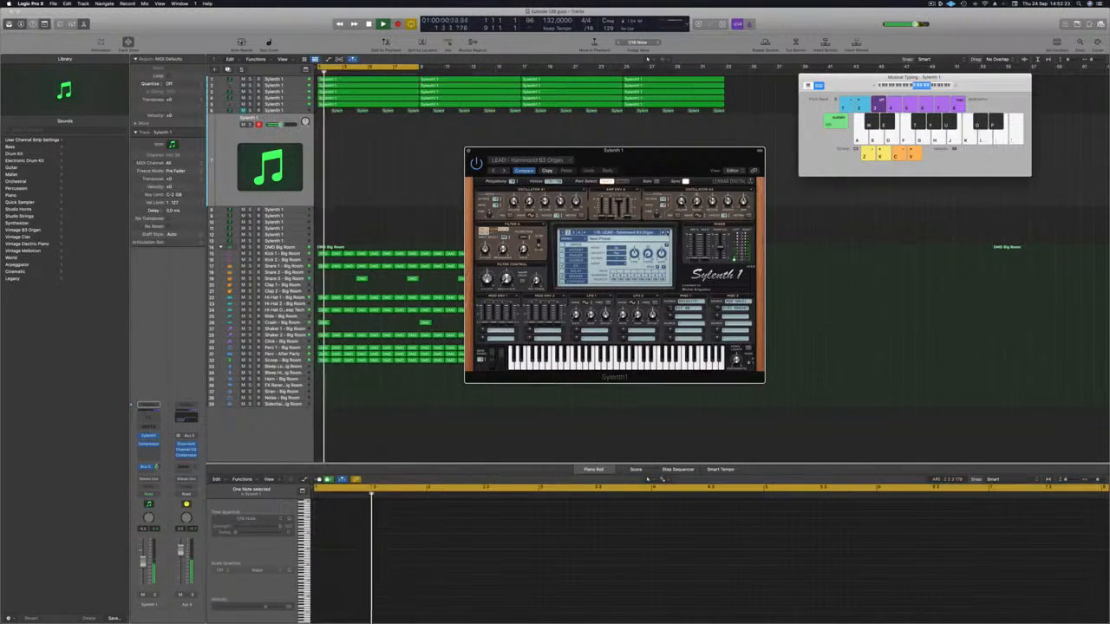
Step: Audition the lead presets after Hammond B3 Organ with test notes during playback and settle on Home
key(f)
click(666, 232)
key(f)
key(h)
key(j)
click(667, 233)
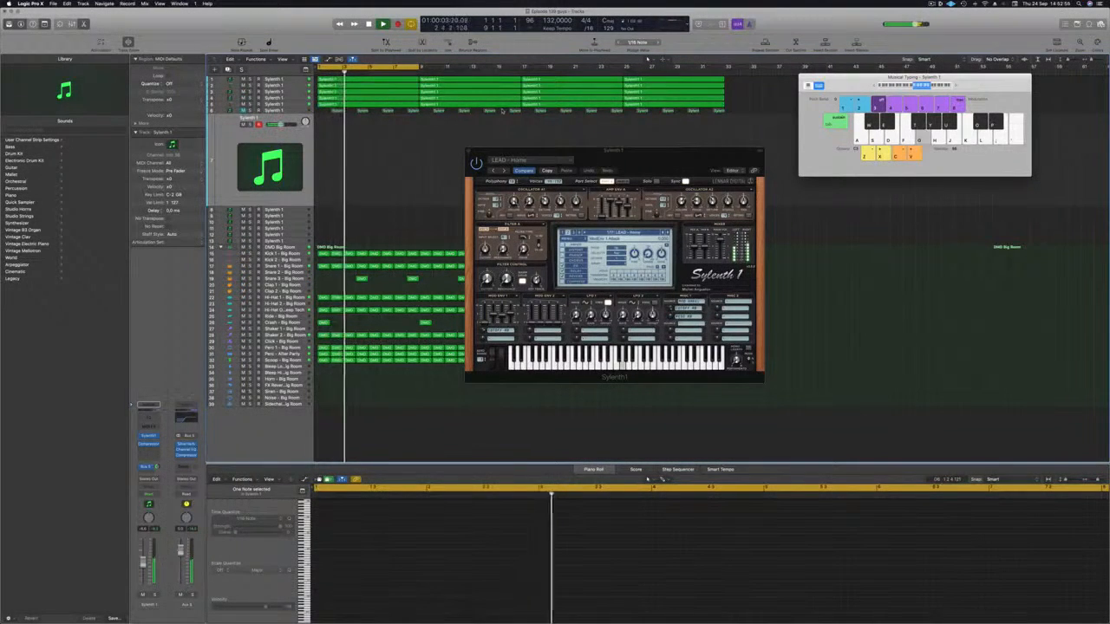
Step: Record a lead melody with the Home preset across the eight-bar cycle, join the recorded regions and close Musical Typing
key(r)
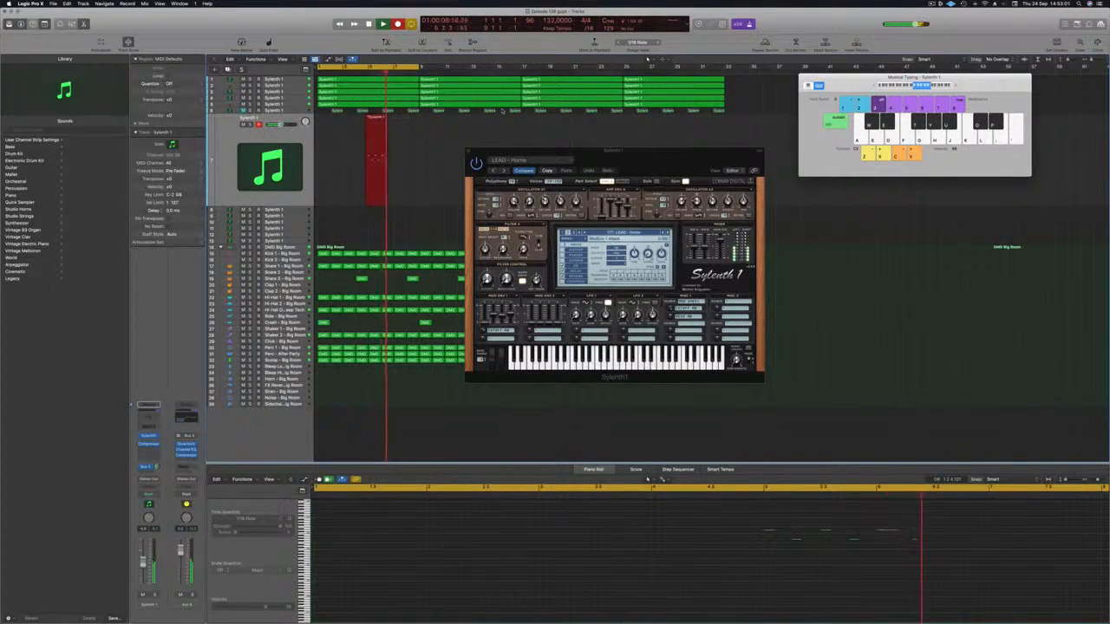
key(f)
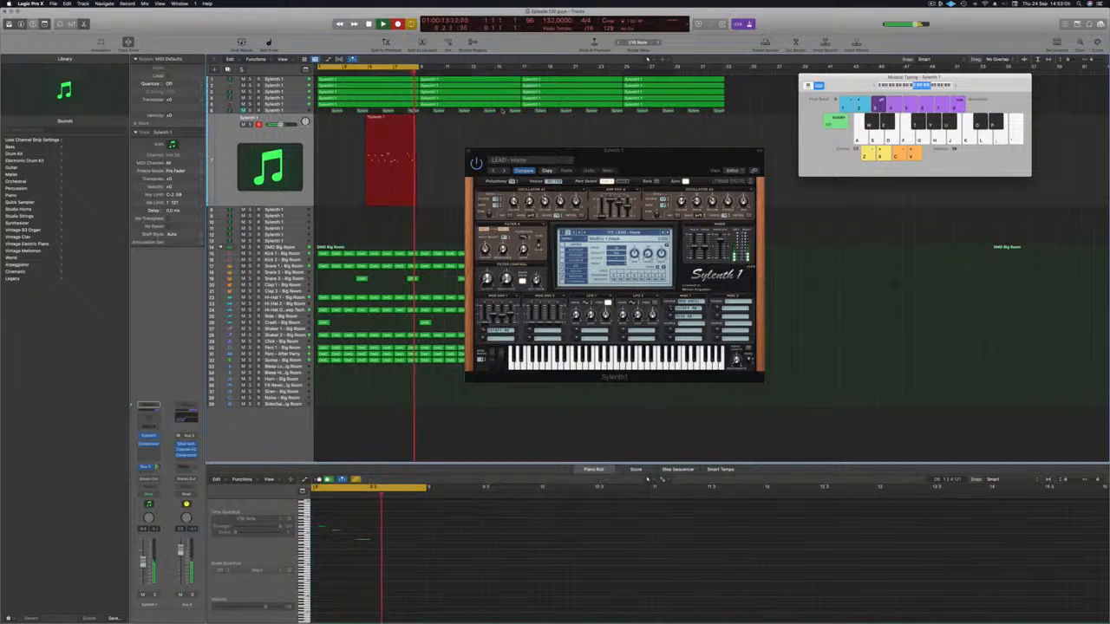
key(space)
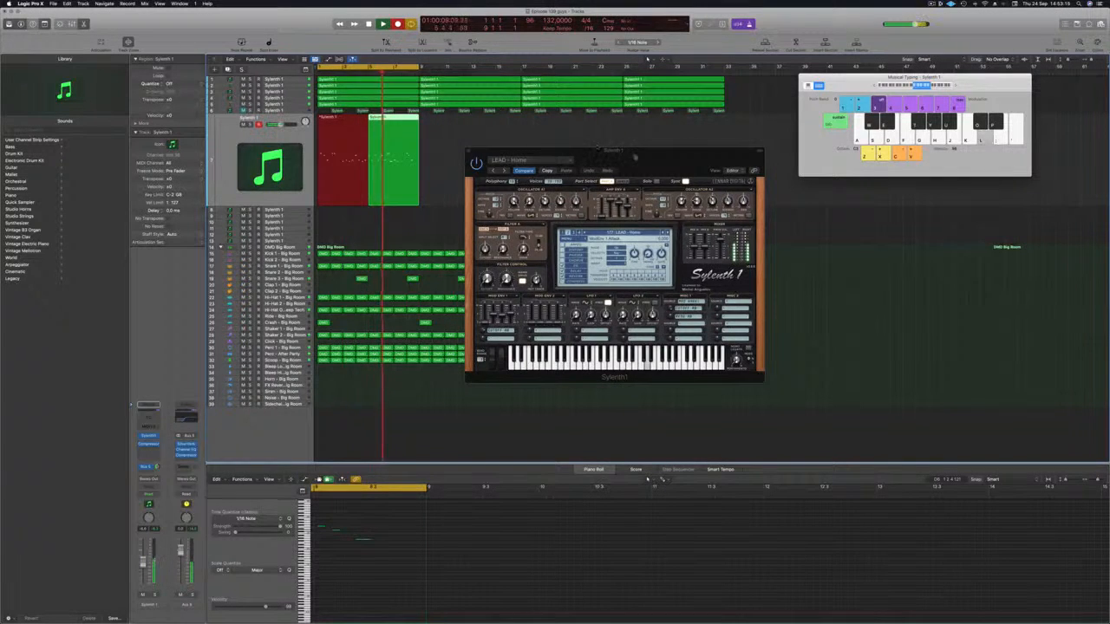
drag(633, 157, 764, 140)
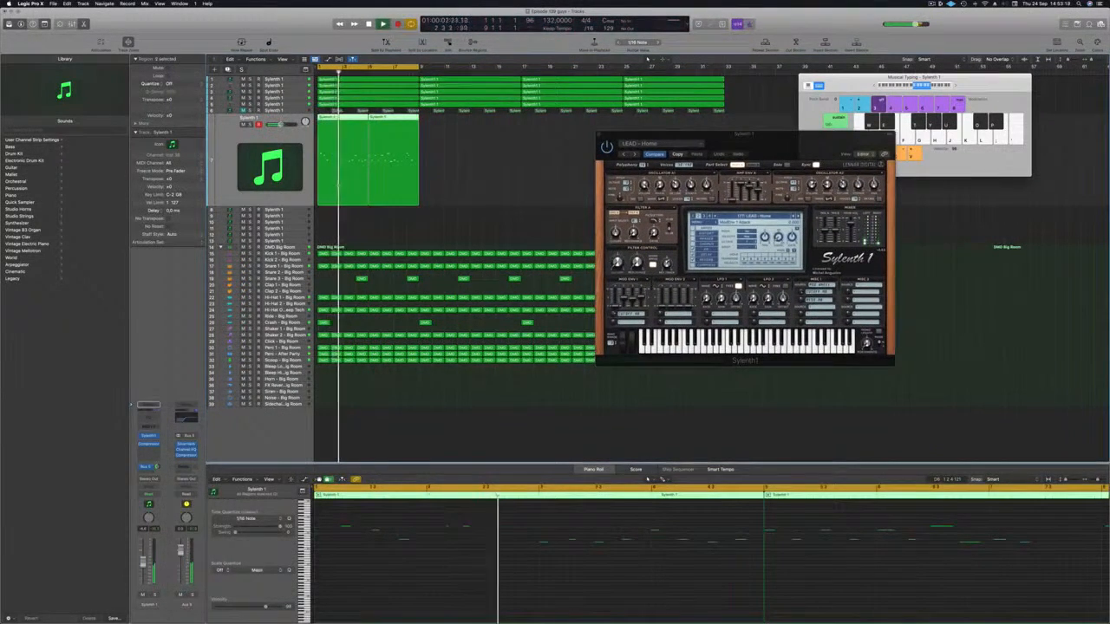
key(super+k)
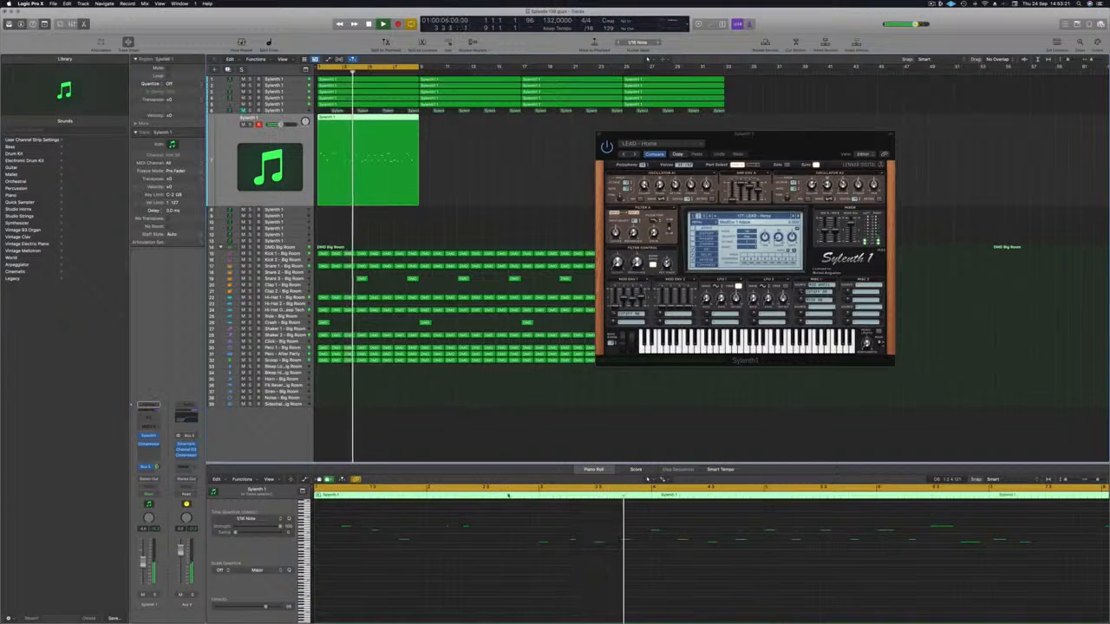
Step: Trim the recorded melody's start to bar 3 and move the remaining region back to bar 1
scroll(532, 586, down, 2)
key(Return)
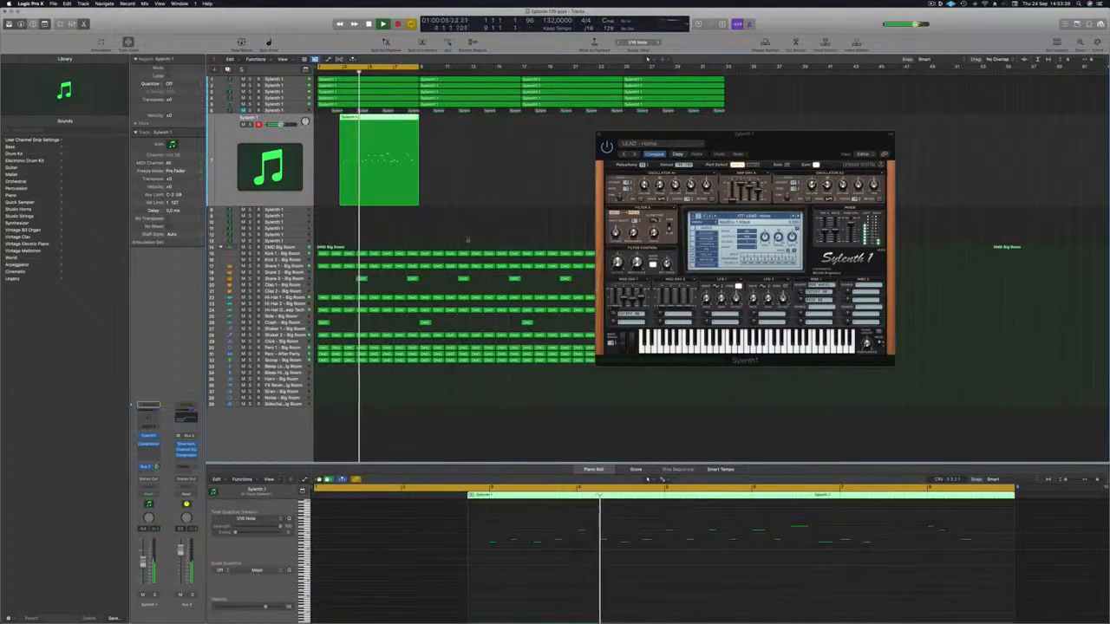
key(Return)
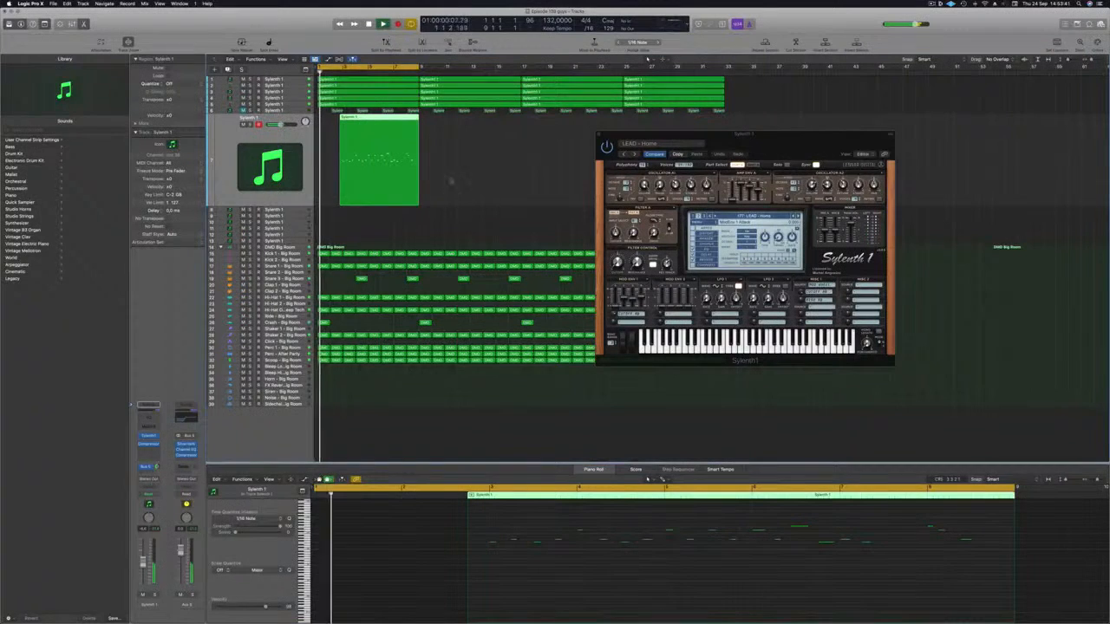
key(super+Right)
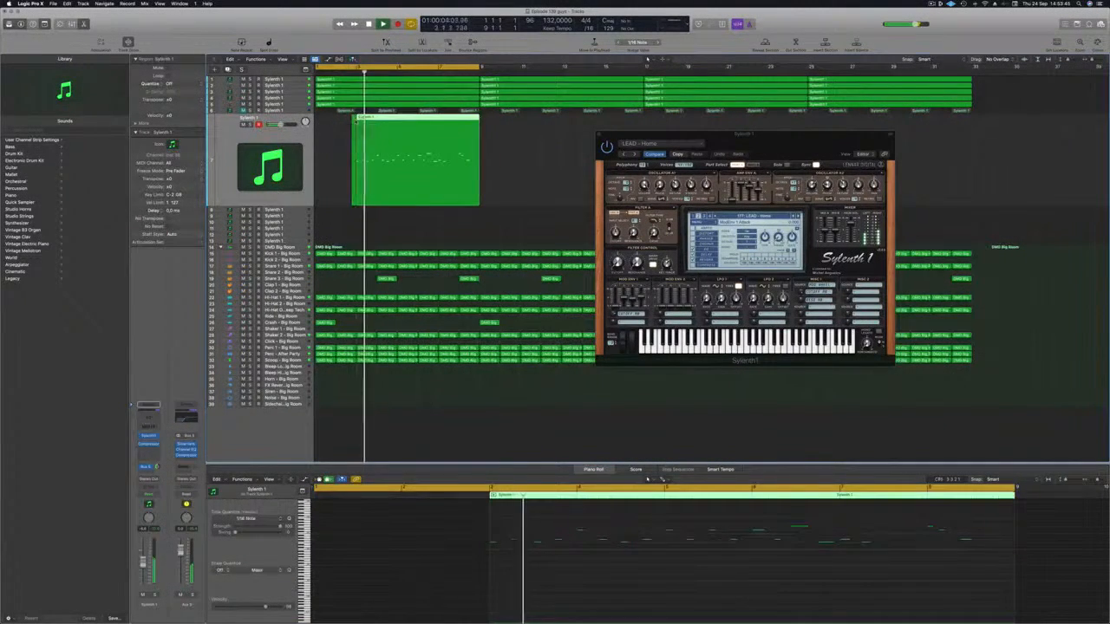
key(super+z)
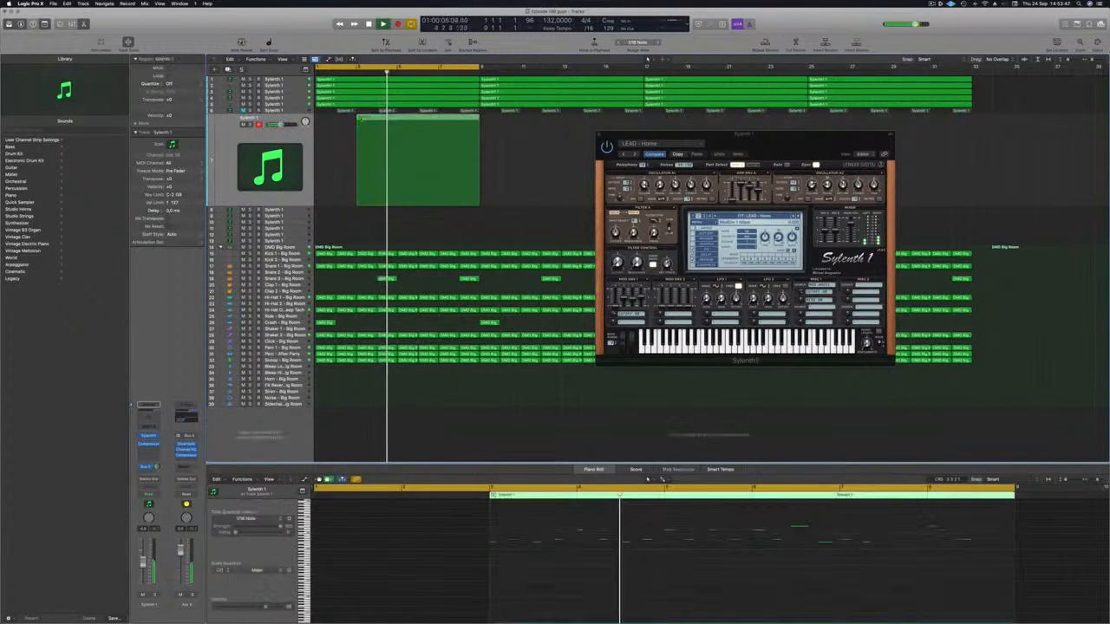
key(Return)
scroll(471, 591, up, 1)
scroll(473, 589, down, 2)
scroll(471, 590, down, 1)
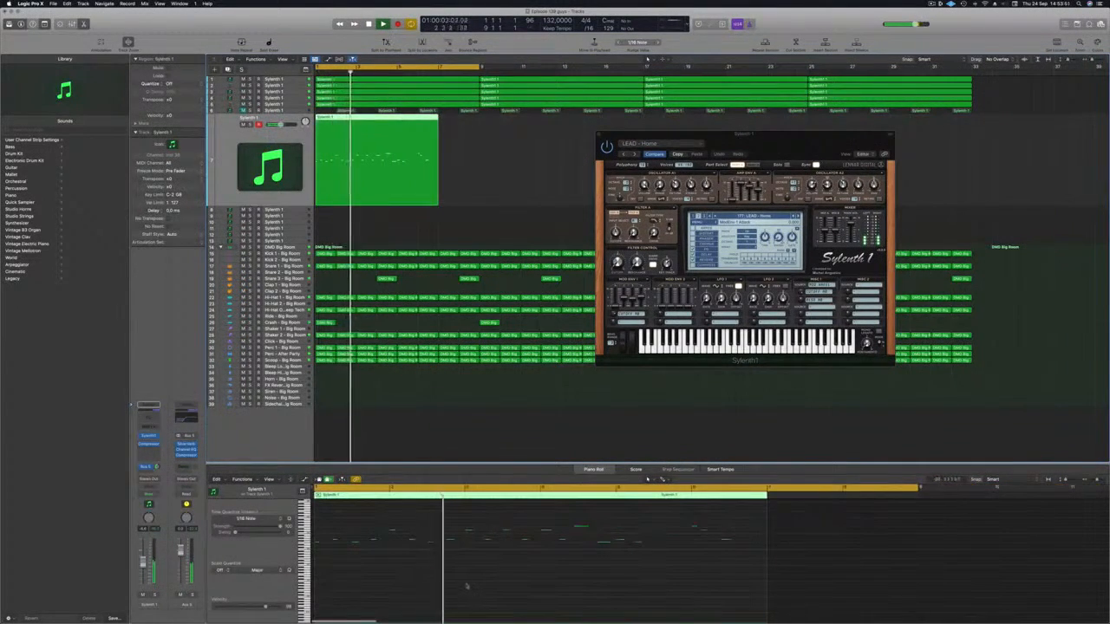
Step: Delete the melody notes after the opening two-bar phrase and copy that phrase's notes to bar 3 in the piano roll
key(Return)
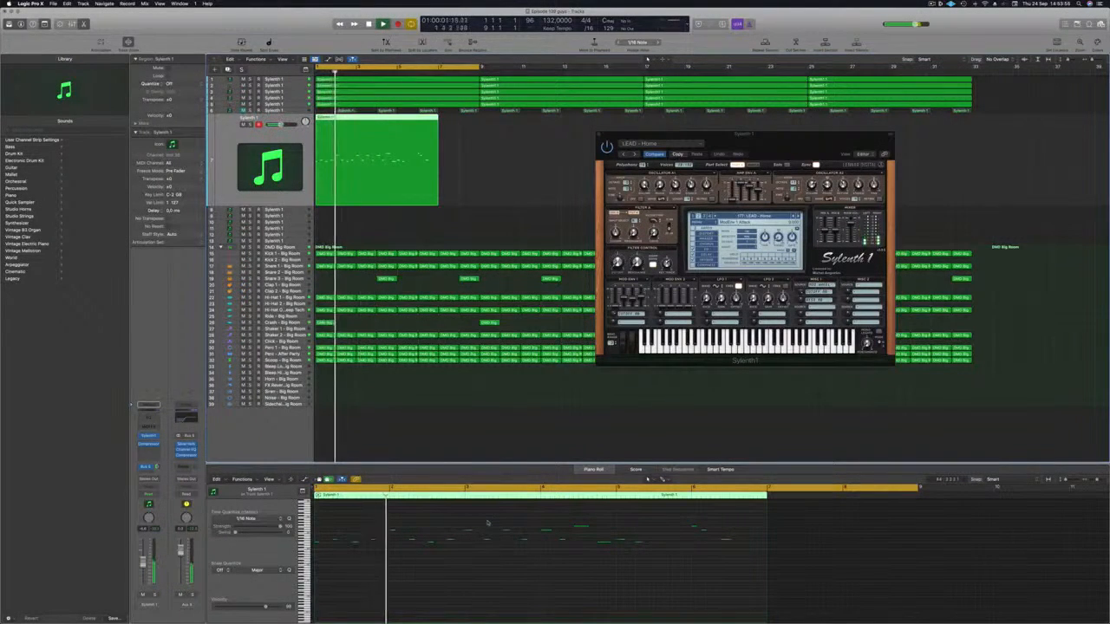
drag(484, 522, 764, 565)
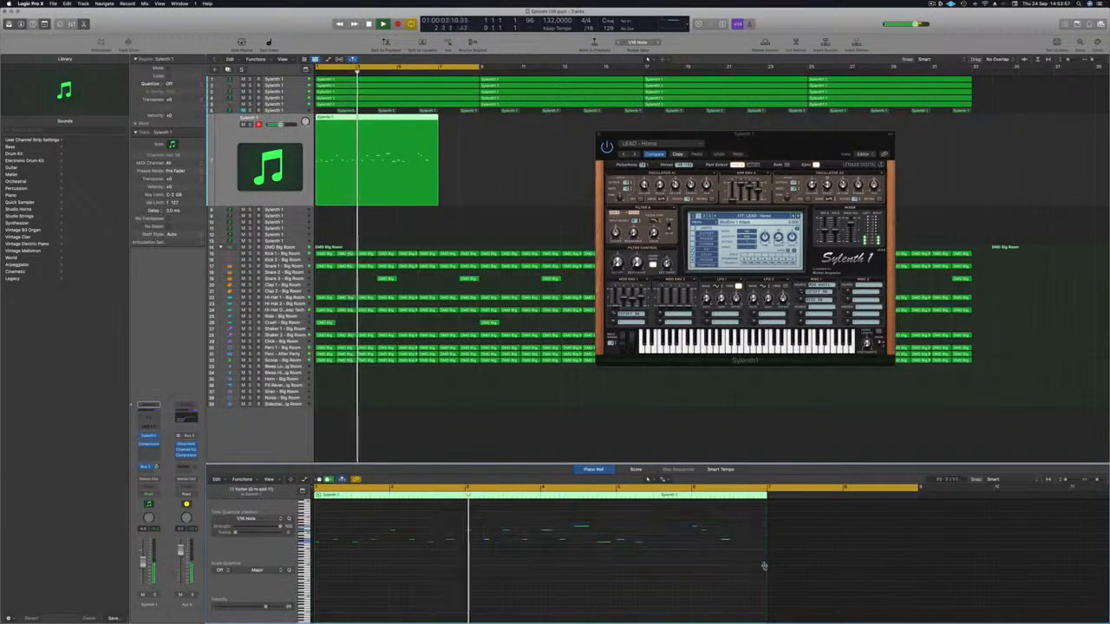
click(580, 581)
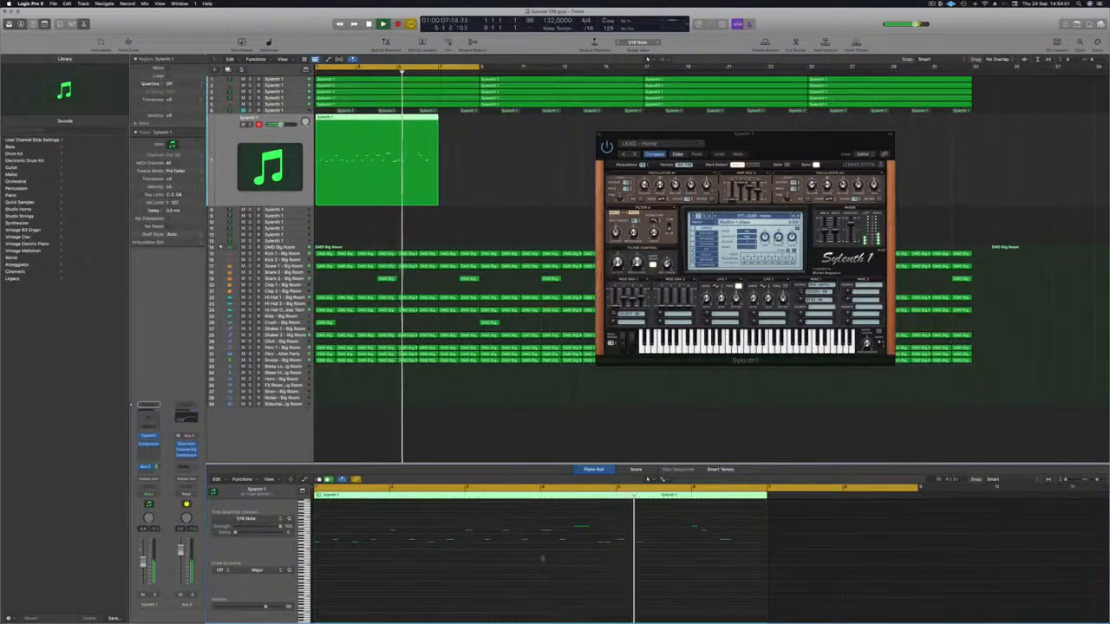
drag(474, 521, 766, 583)
drag(487, 519, 780, 592)
drag(329, 527, 497, 568)
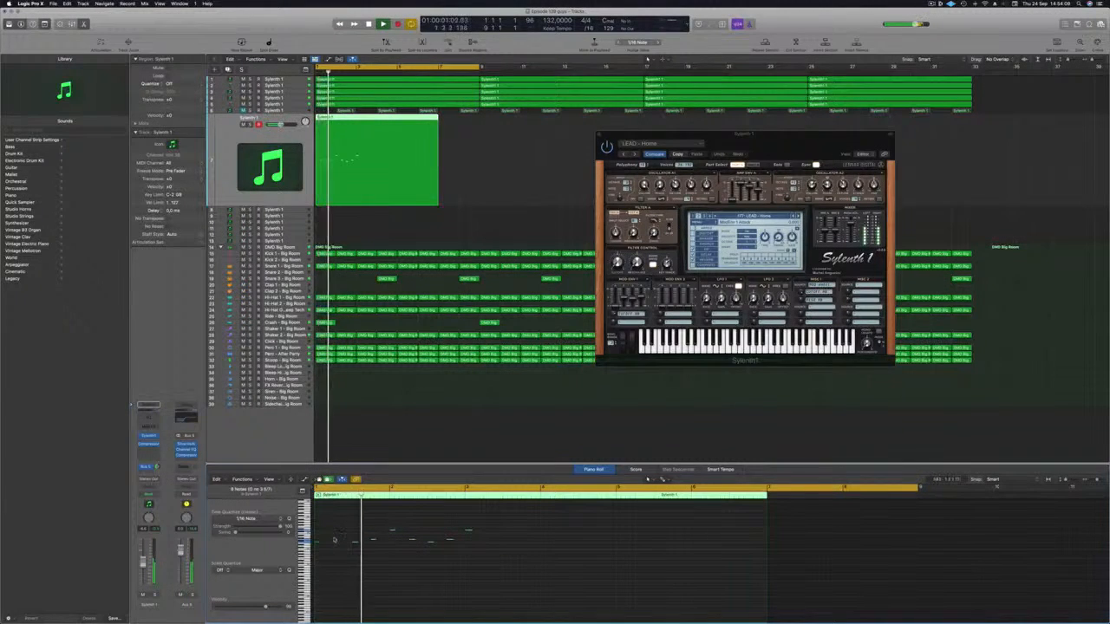
drag(334, 538, 488, 547)
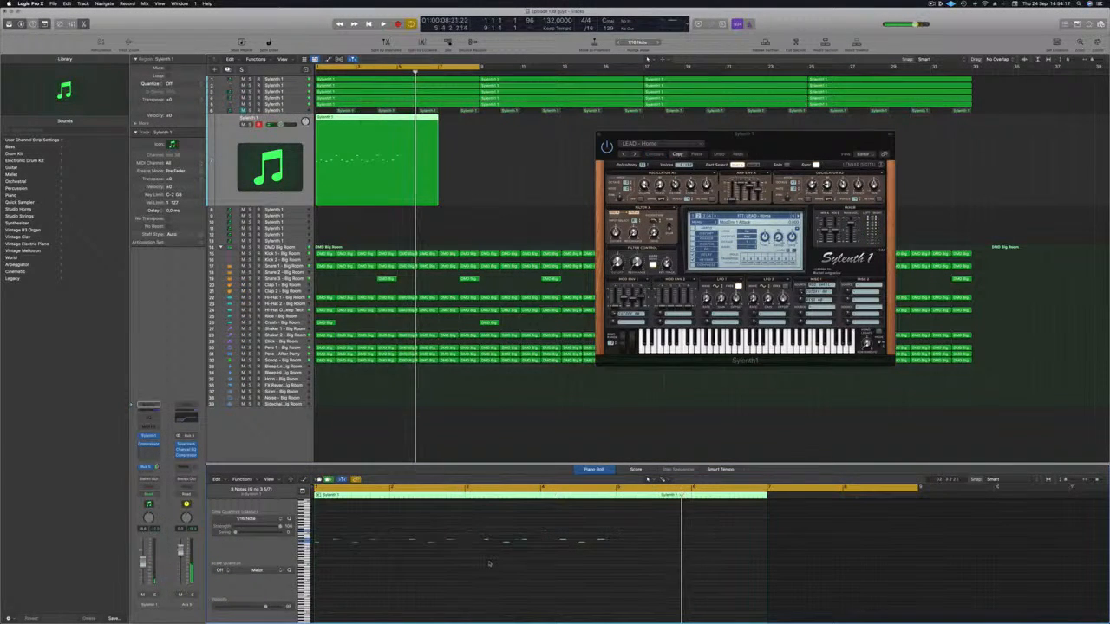
Step: Delete the extra melody note at bar 5, split the region after the last note and remove the empty end
key(Return)
click(619, 542)
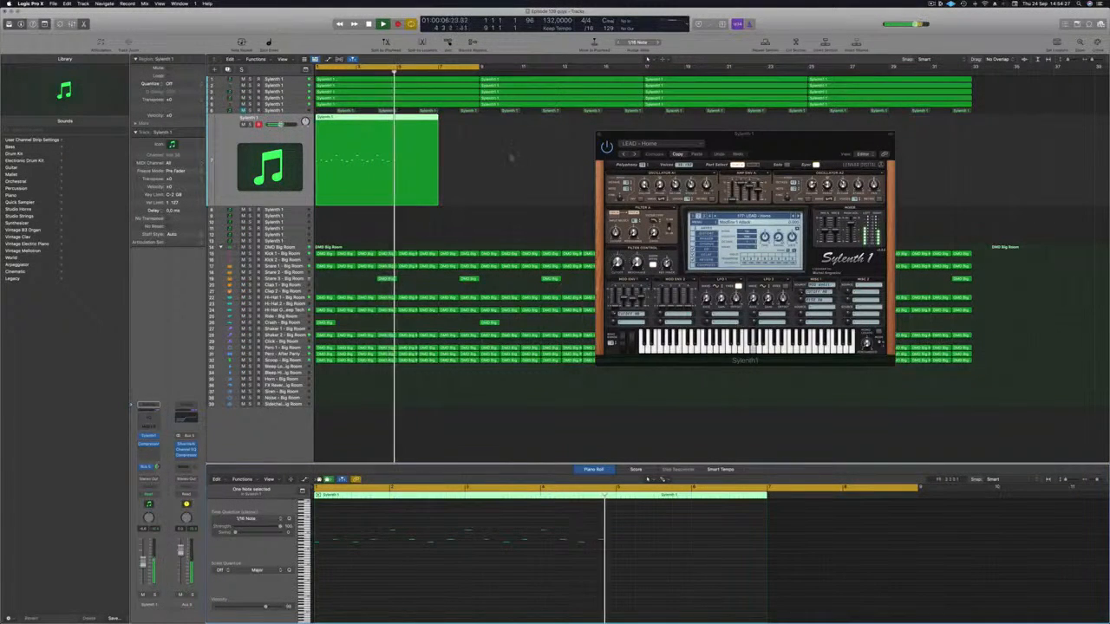
key(Return)
super+double_click(395, 118)
click(398, 120)
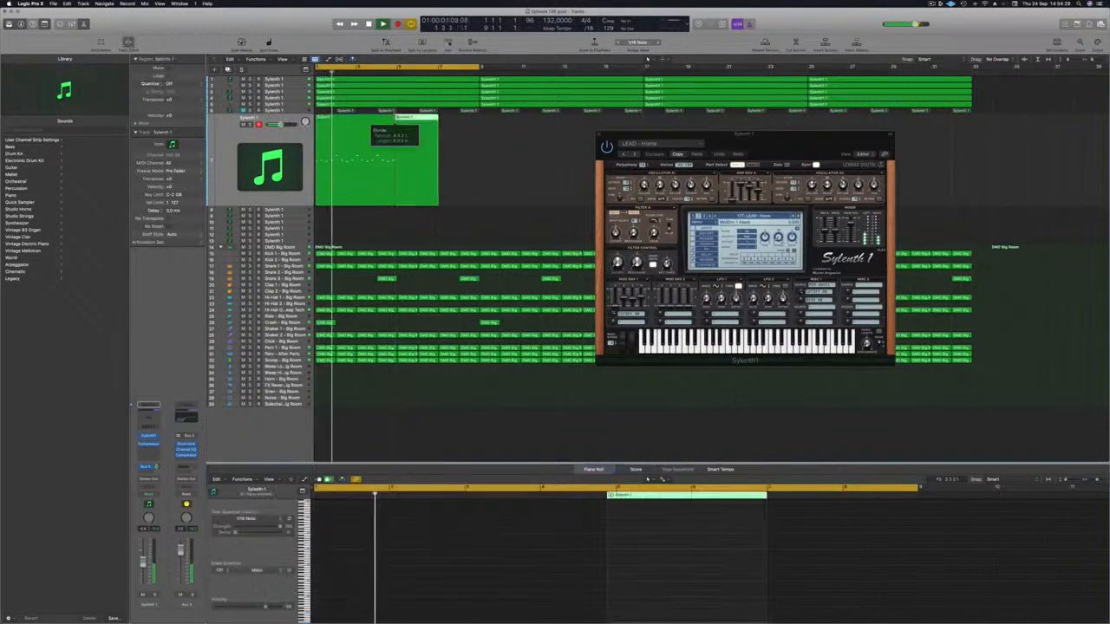
key(Delete)
Step: Duplicate the melody region at bar 5 and extend both regions so they fill bars 1 to 9 without gaps
drag(344, 131, 424, 130)
key(Return)
drag(384, 183, 396, 203)
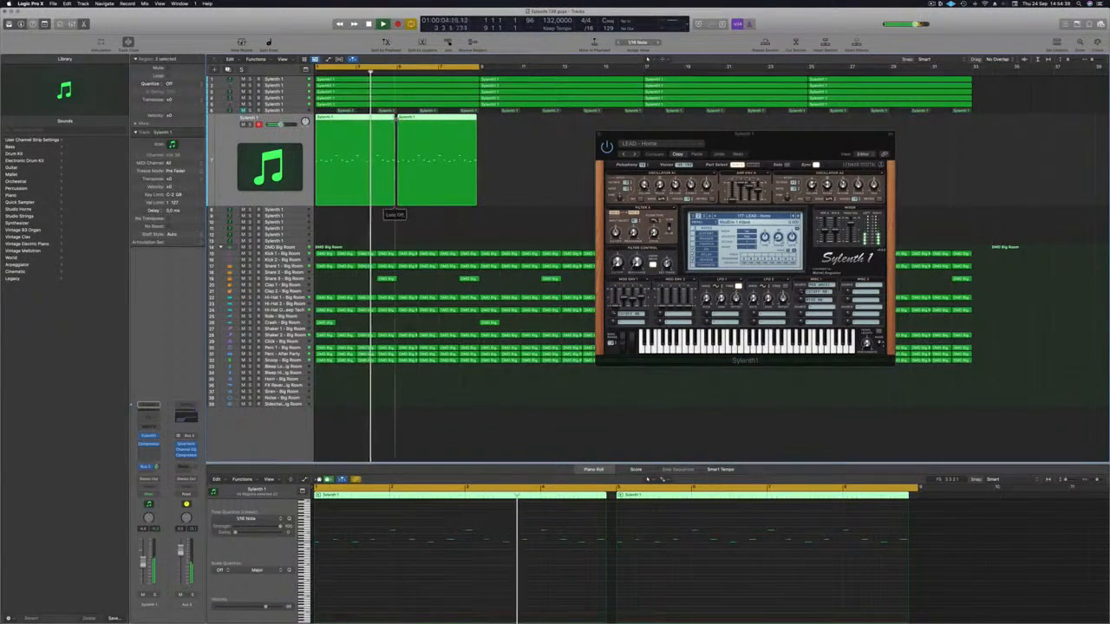
drag(479, 205, 480, 203)
Step: Adjust the lead's filter control cutoff in Sylenth1 while playing the melody, and close the plug-in window
key(space)
key(space)
drag(782, 134, 756, 64)
key(space)
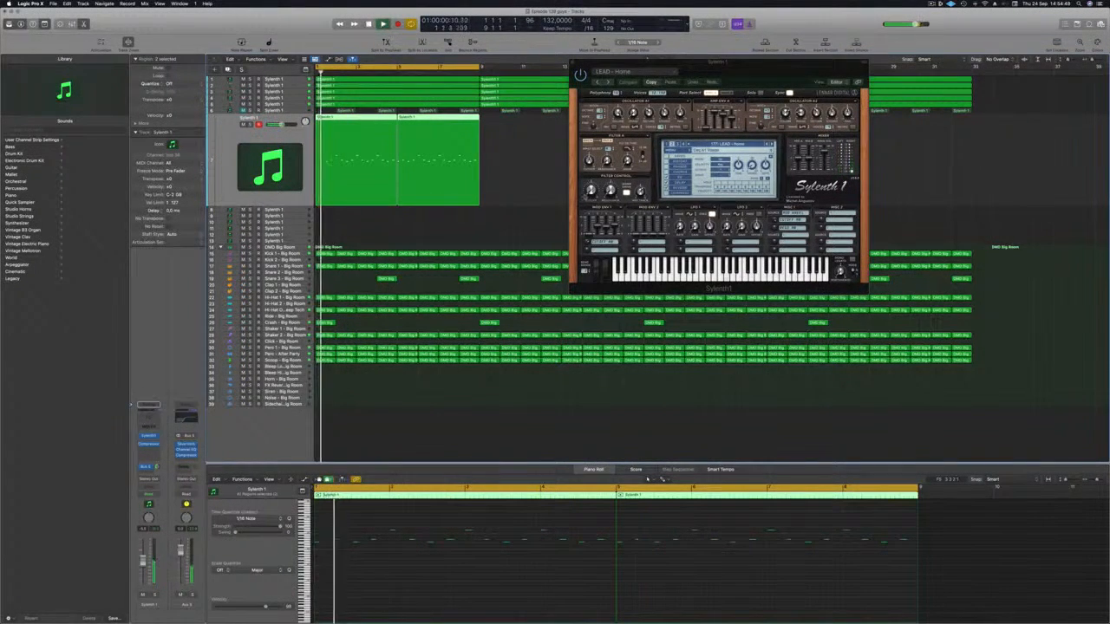
key(space)
key(space)
drag(591, 189, 591, 172)
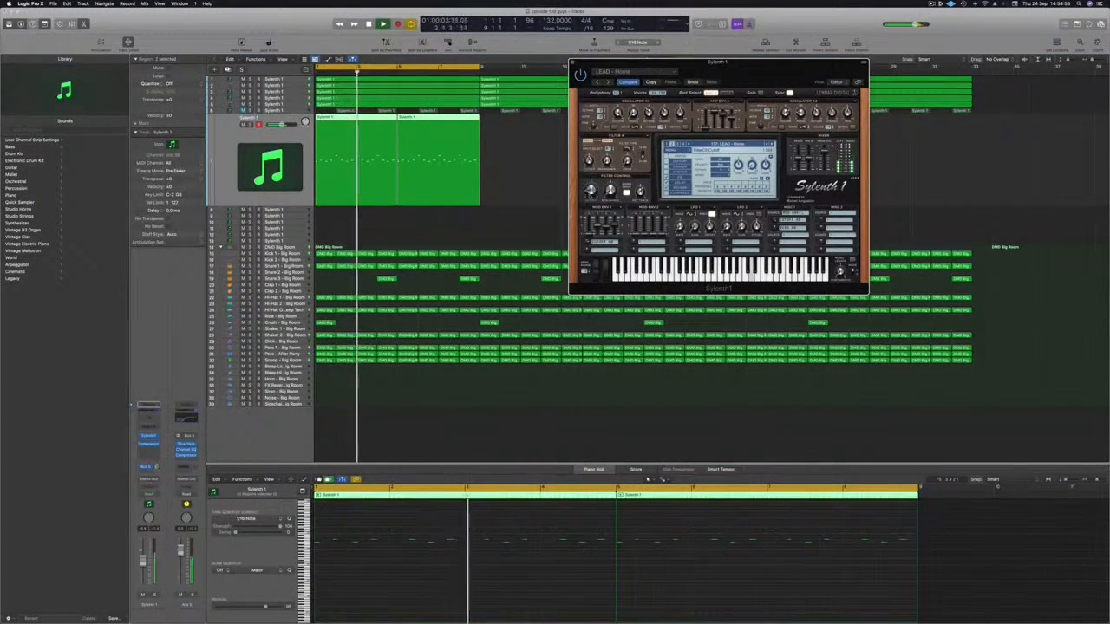
key(space)
key(space)
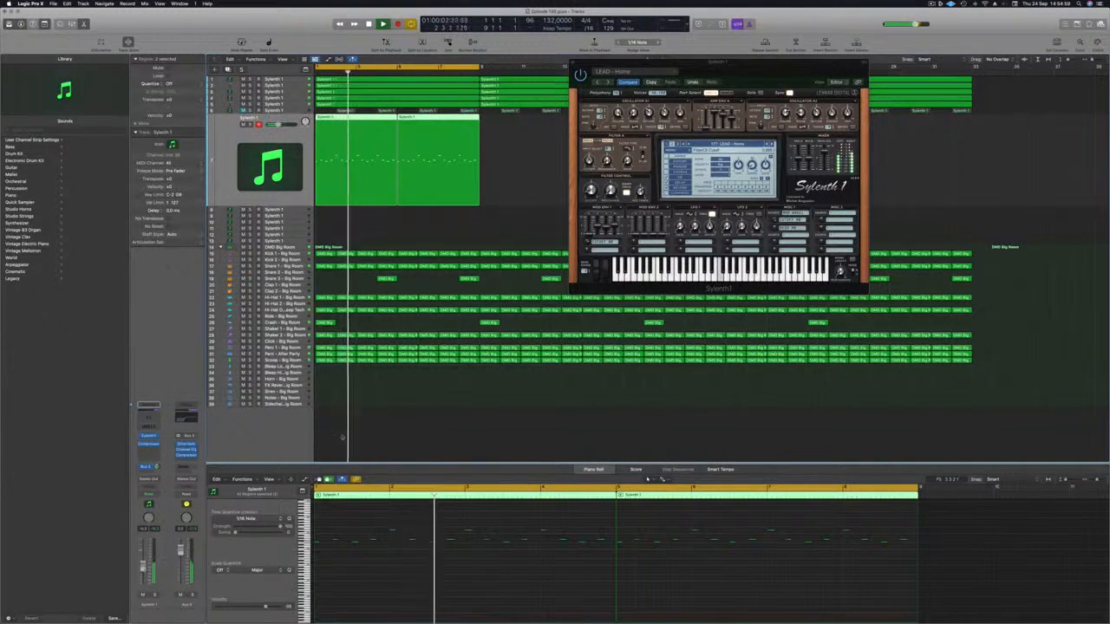
drag(771, 73, 522, 204)
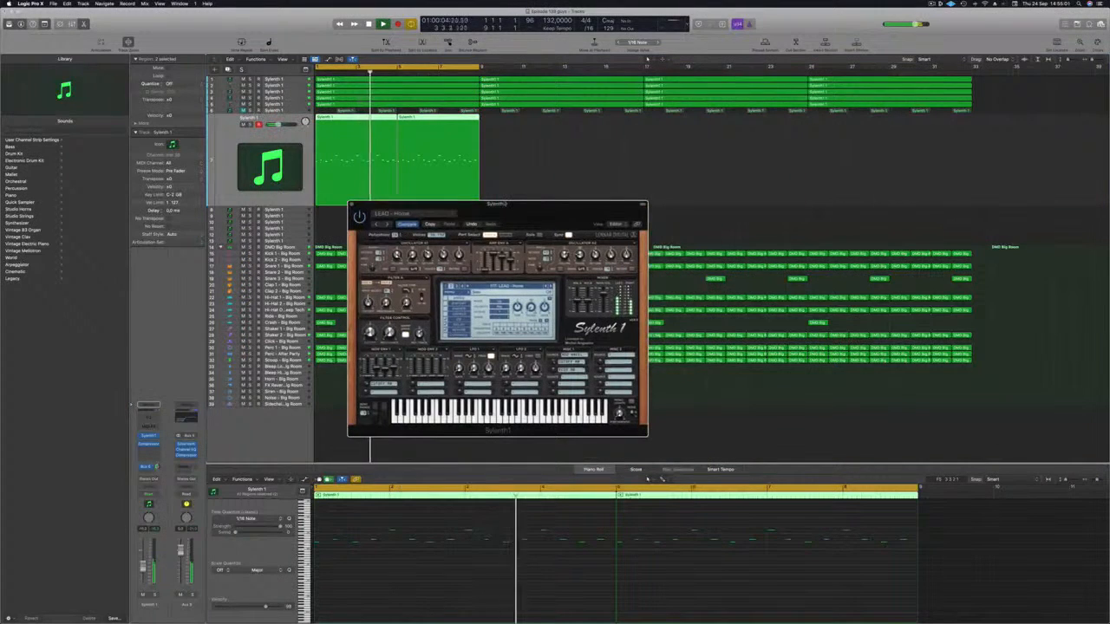
click(351, 204)
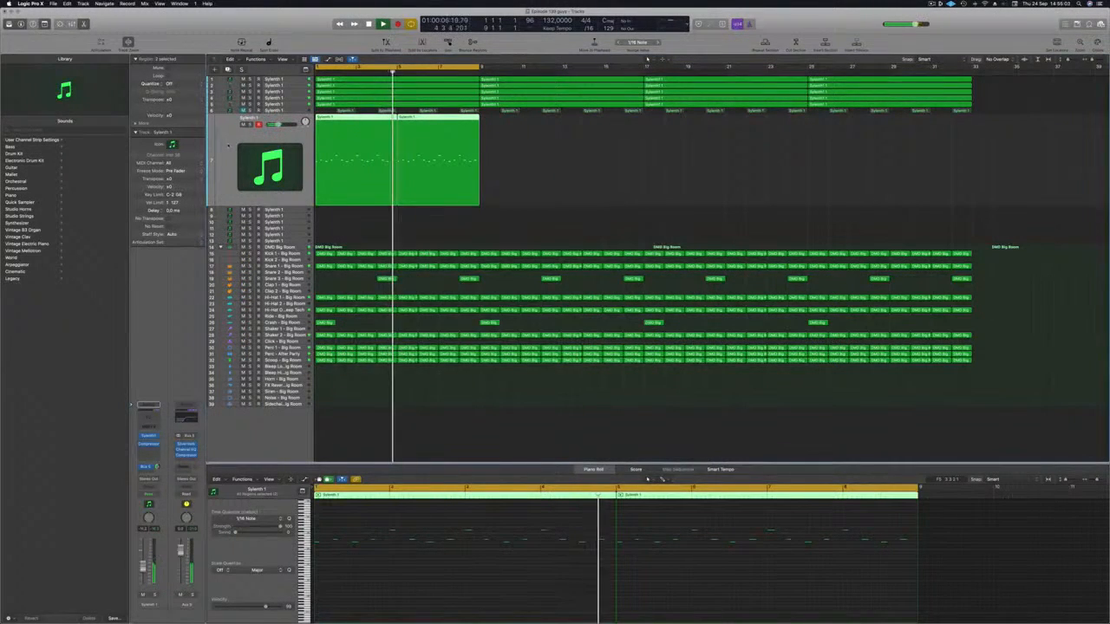
click(172, 144)
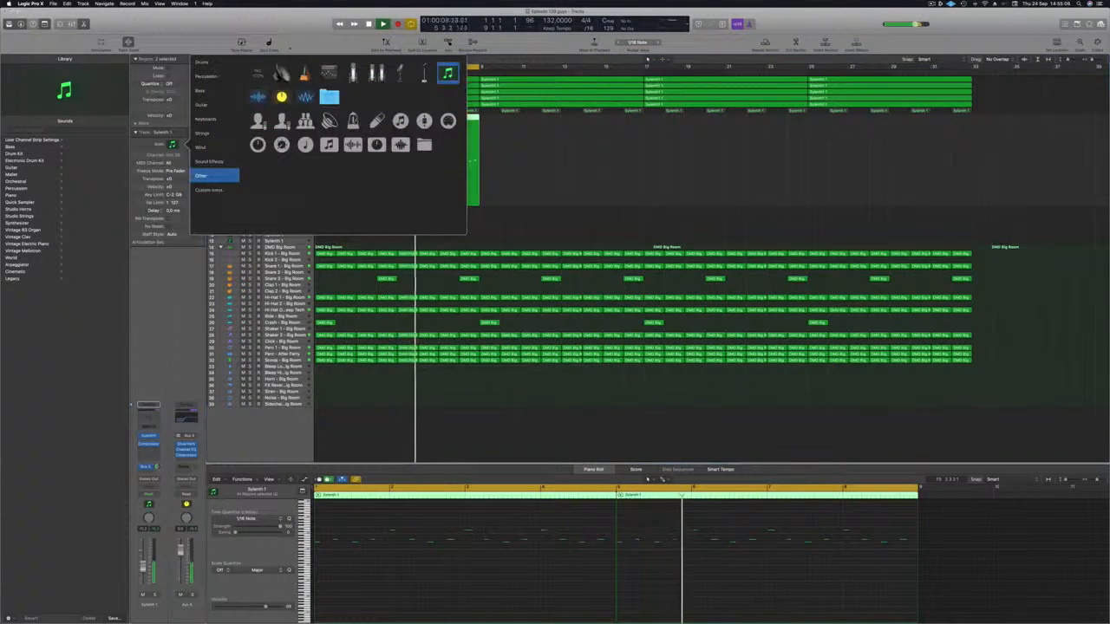
click(193, 289)
key(Return)
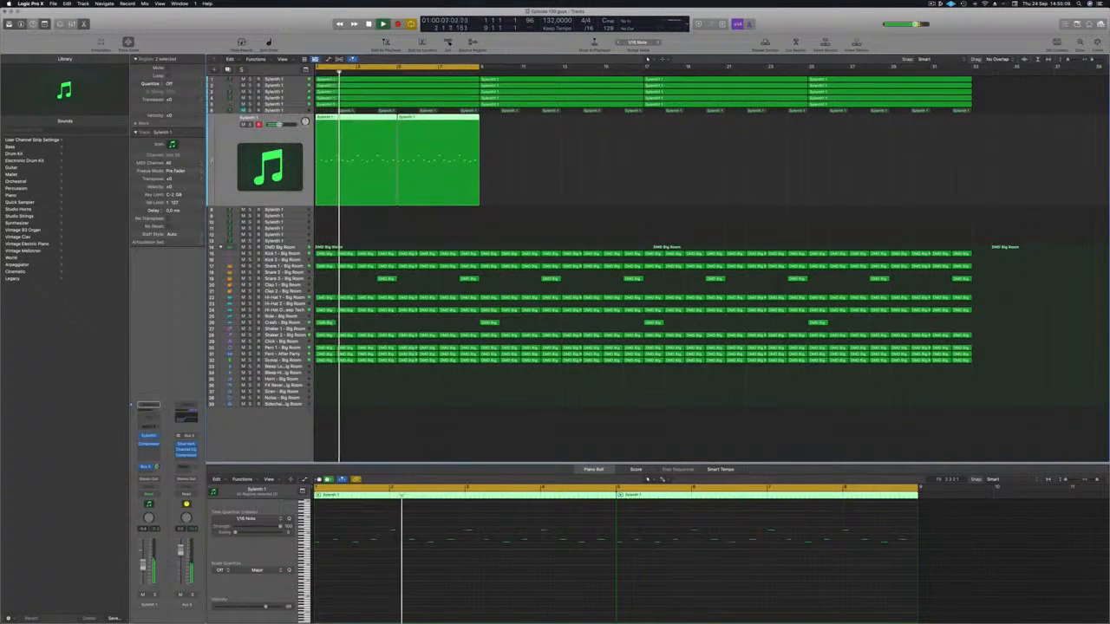
Step: Duplicate the lead track with its settings and copy both melody regions onto the new track
key(Return)
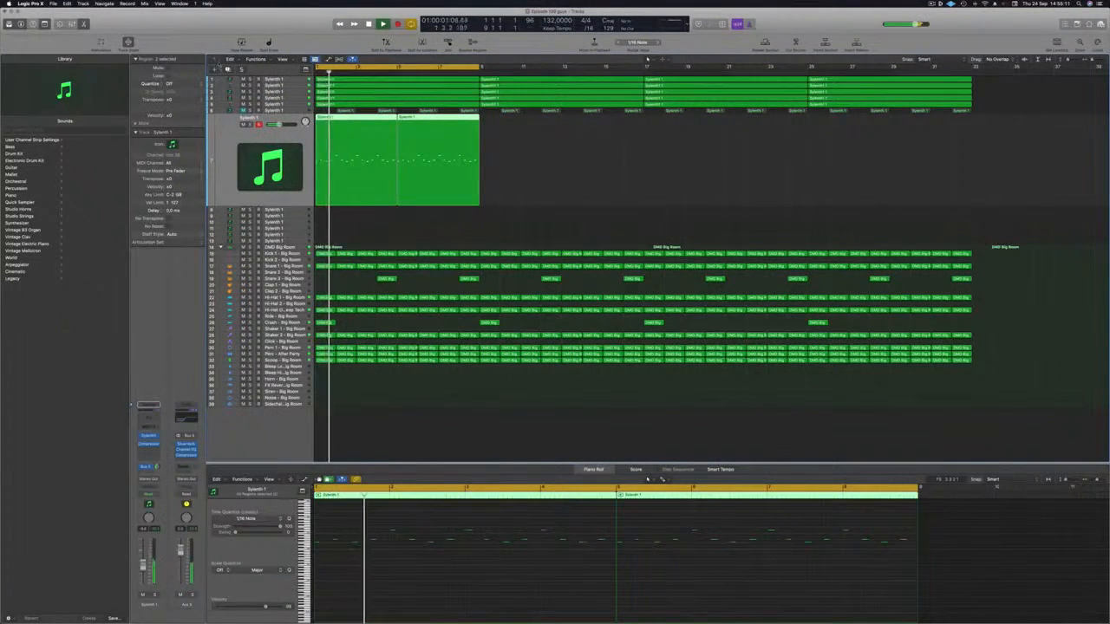
click(524, 132)
key(Return)
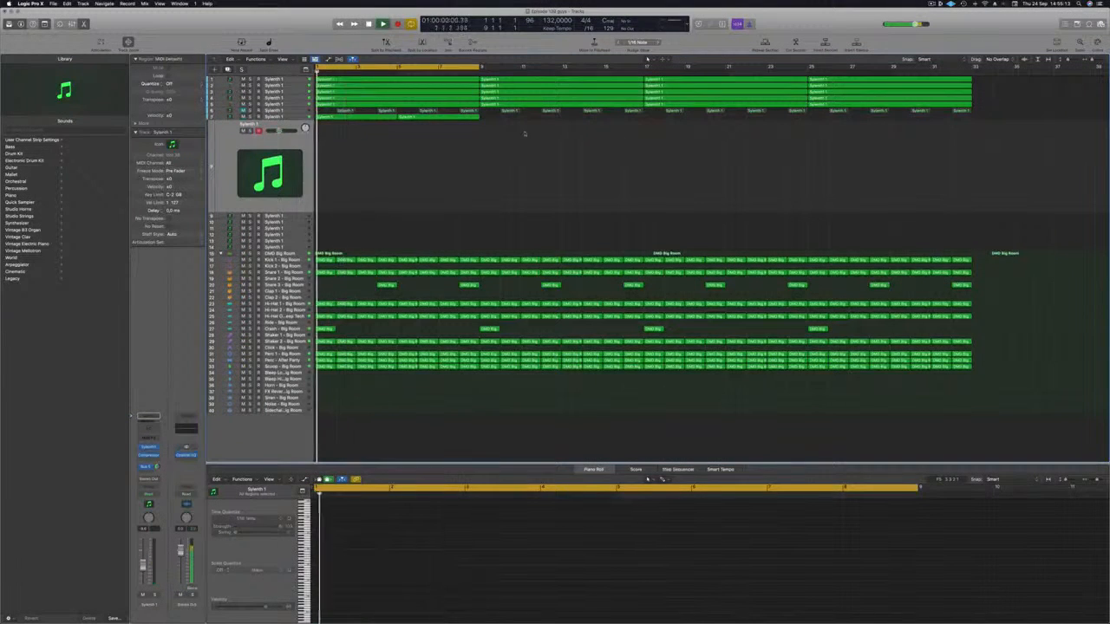
mouse_move(325, 135)
mouse_down()
mouse_move(328, 117)
mouse_move(339, 143)
mouse_up()
key(space)
Step: Transpose all melody notes on the duplicated lead track down one octave and play back the layered leads
click(494, 564)
key(super+a)
key(alt+shift+Down)
key(space)
key(space)
scroll(599, 164, up, 5)
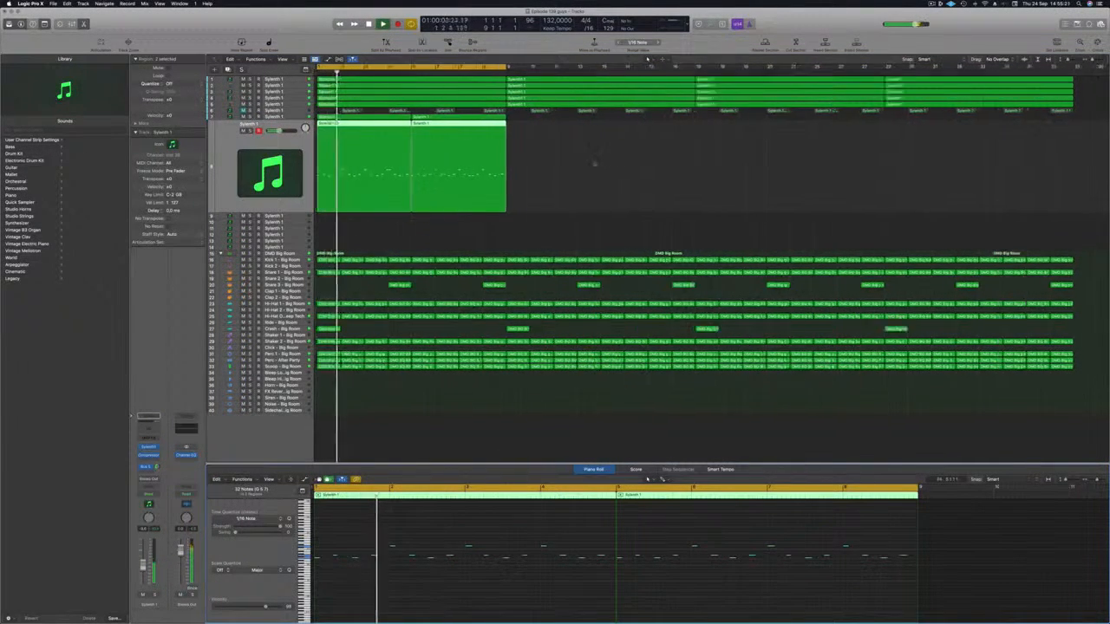
scroll(401, 147, down, 2)
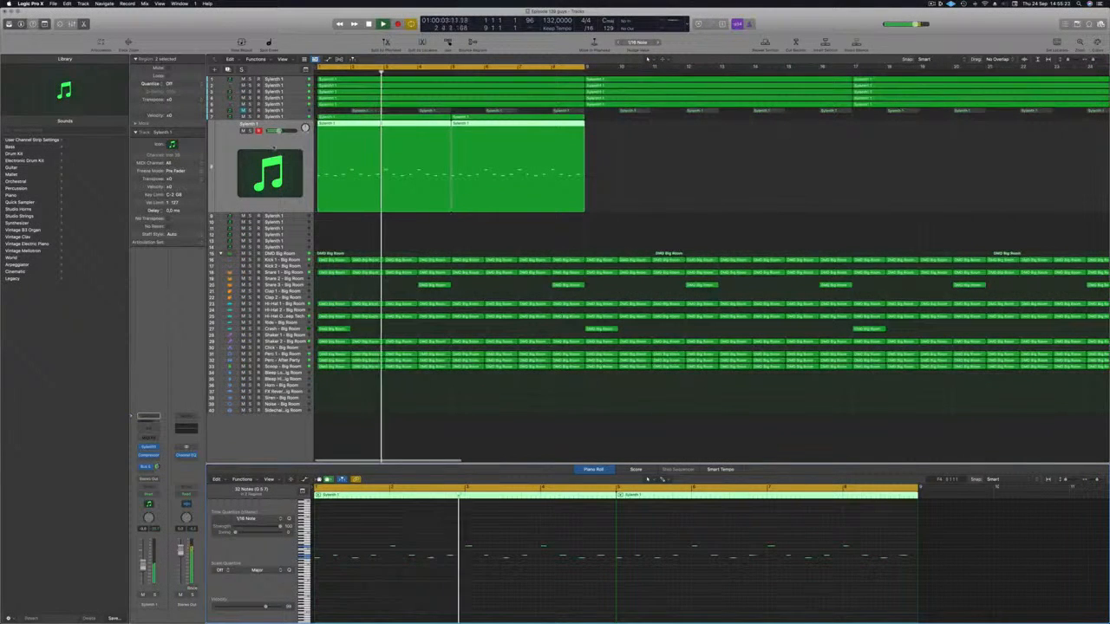
Step: Select the original lead track and replay its melody together with the lower layer
click(288, 118)
key(space)
key(space)
key(space)
key(space)
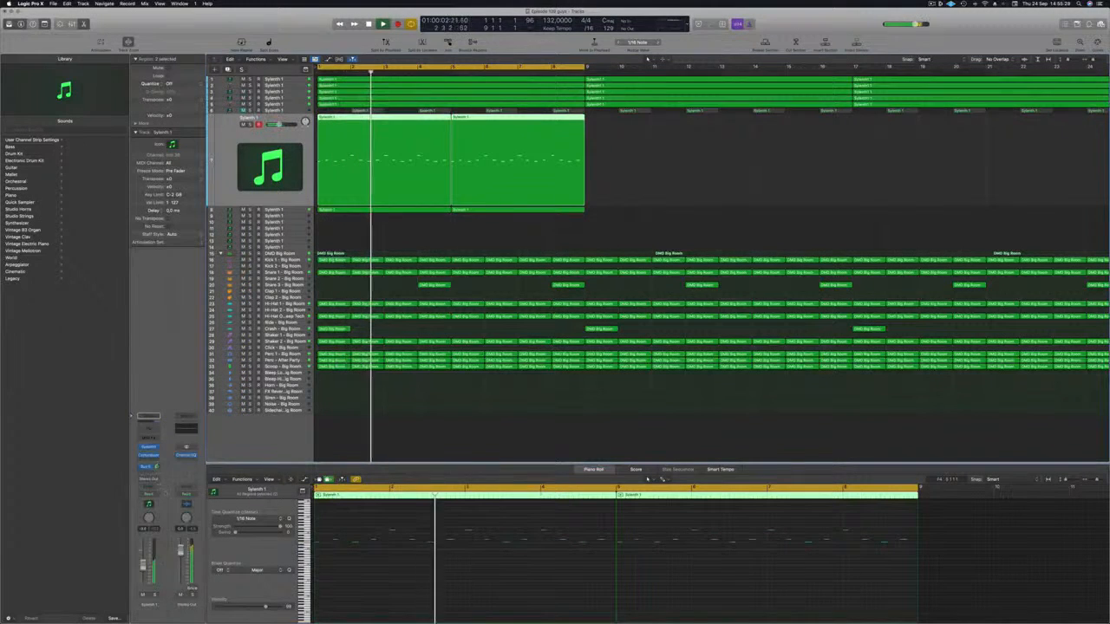
Step: Add a send to the Delay bus (Bus 2) on the original lead track and check the Stereo Delay settings
click(146, 468)
mouse_move(147, 481)
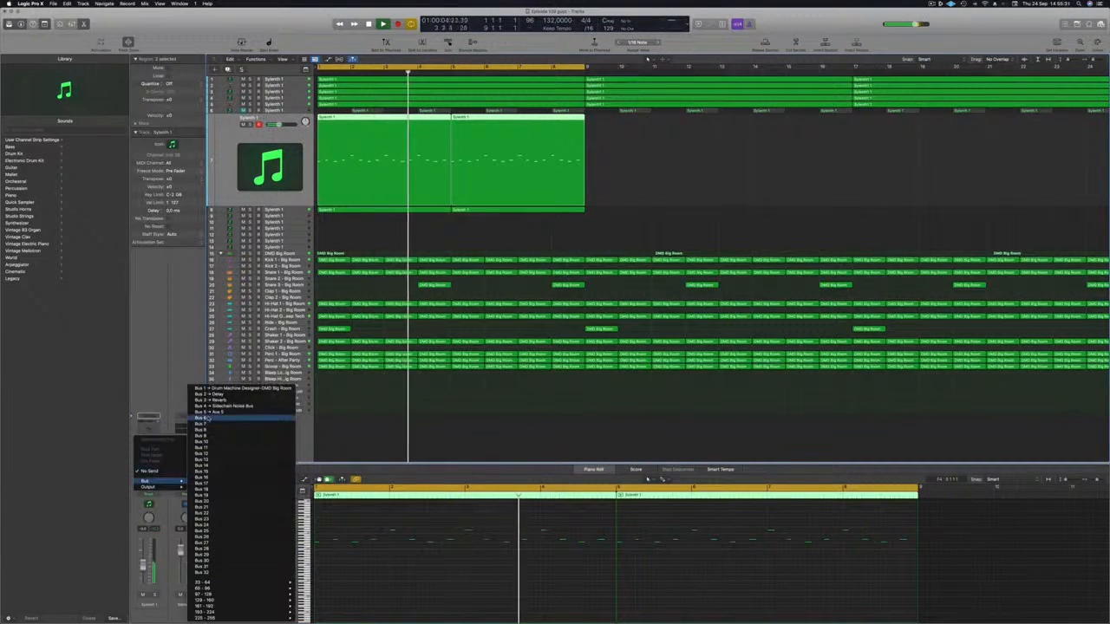
click(208, 400)
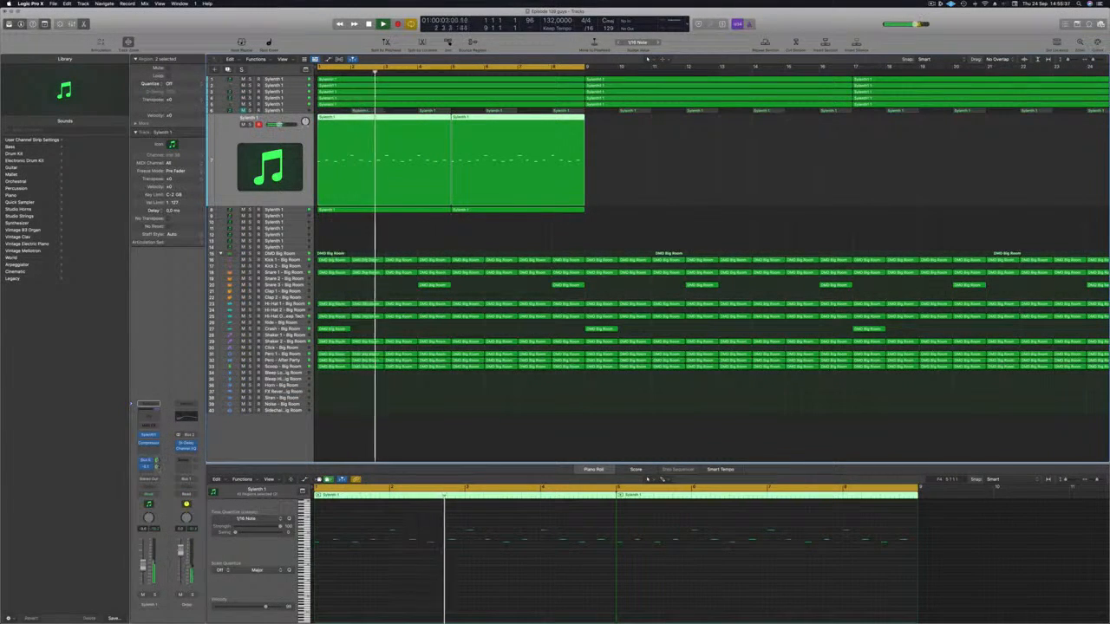
click(186, 445)
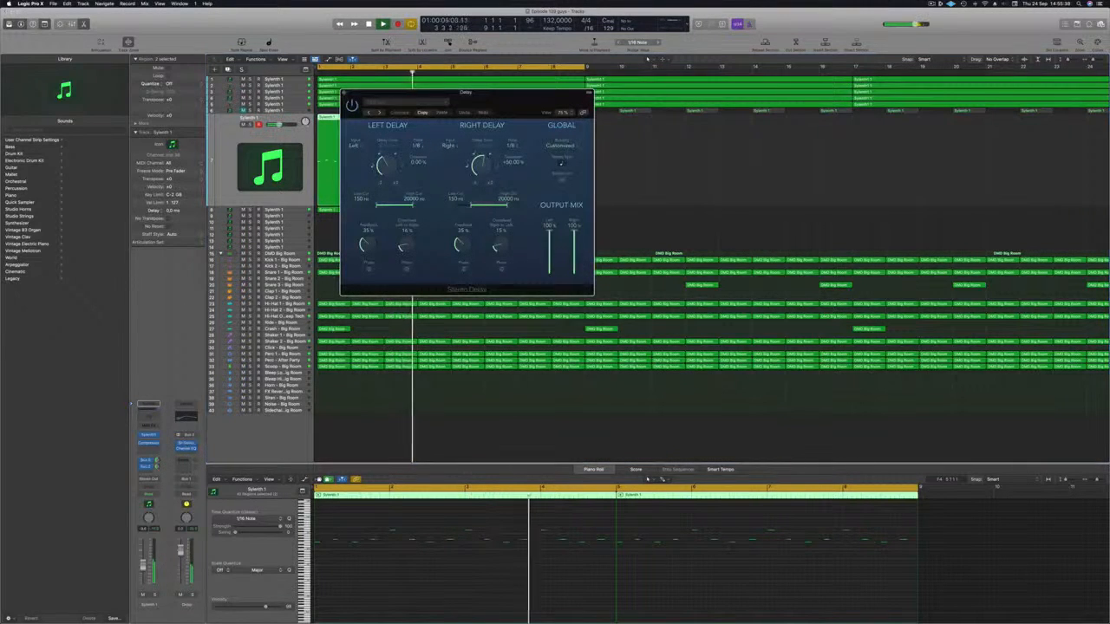
key(super+w)
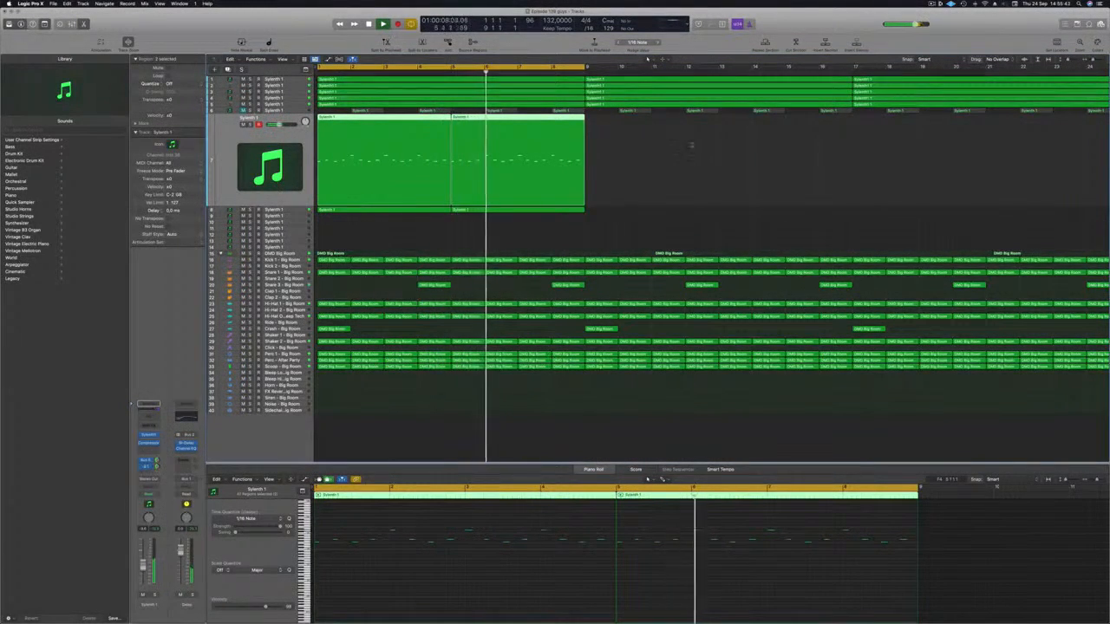
Step: Unmute the Sylenth1 track directly above the original lead and add a Channel EQ to it, adjusting the EQ curve
click(633, 218)
scroll(624, 176, down, 5)
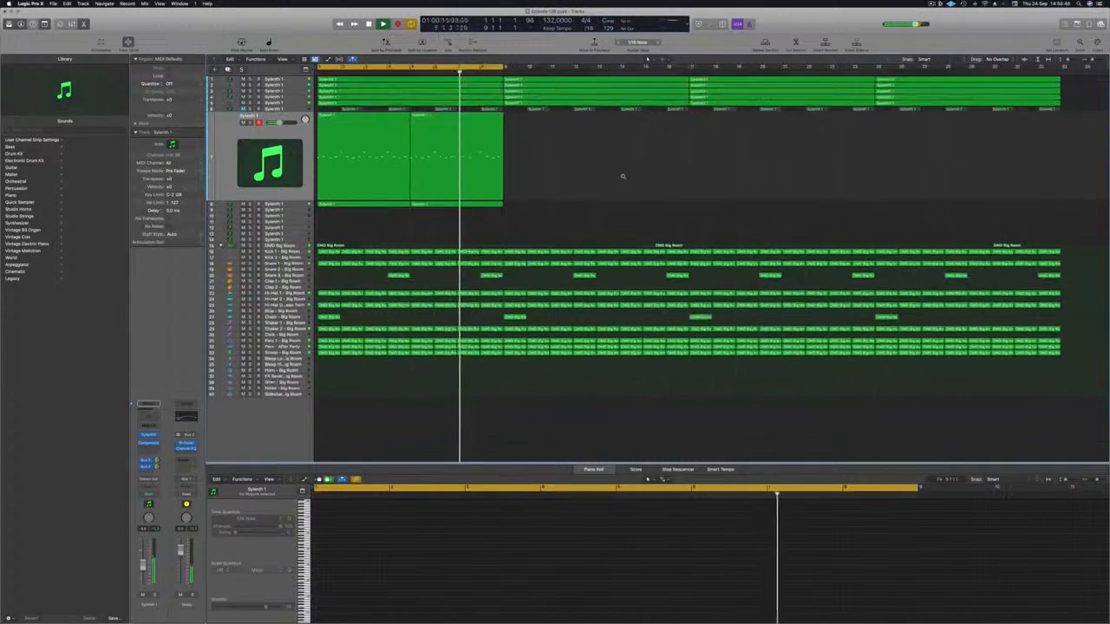
scroll(624, 176, down, 2)
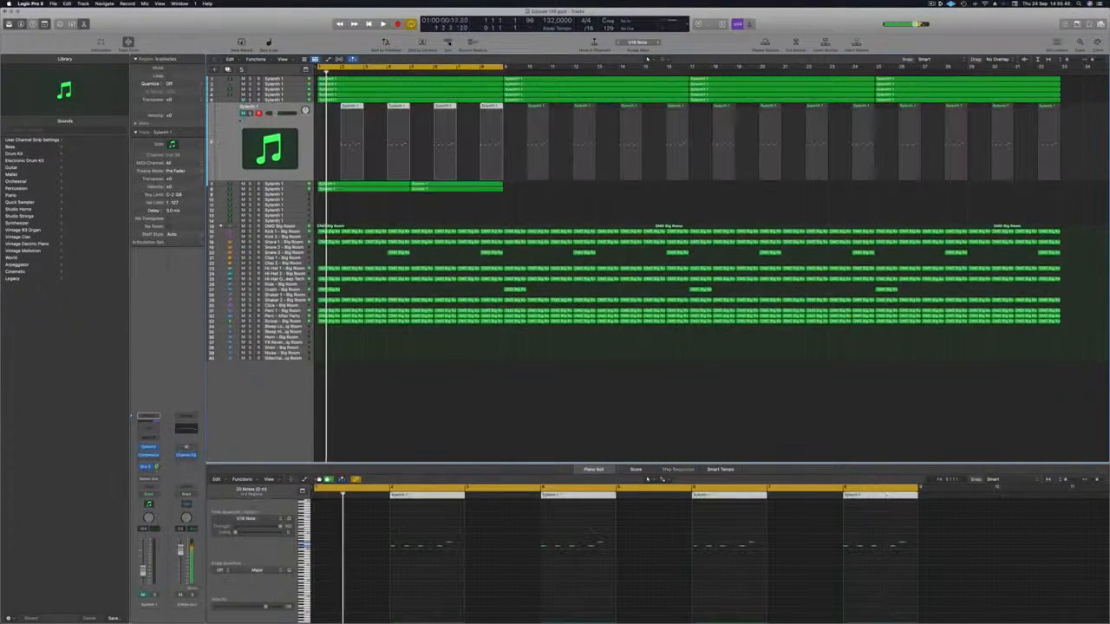
click(242, 113)
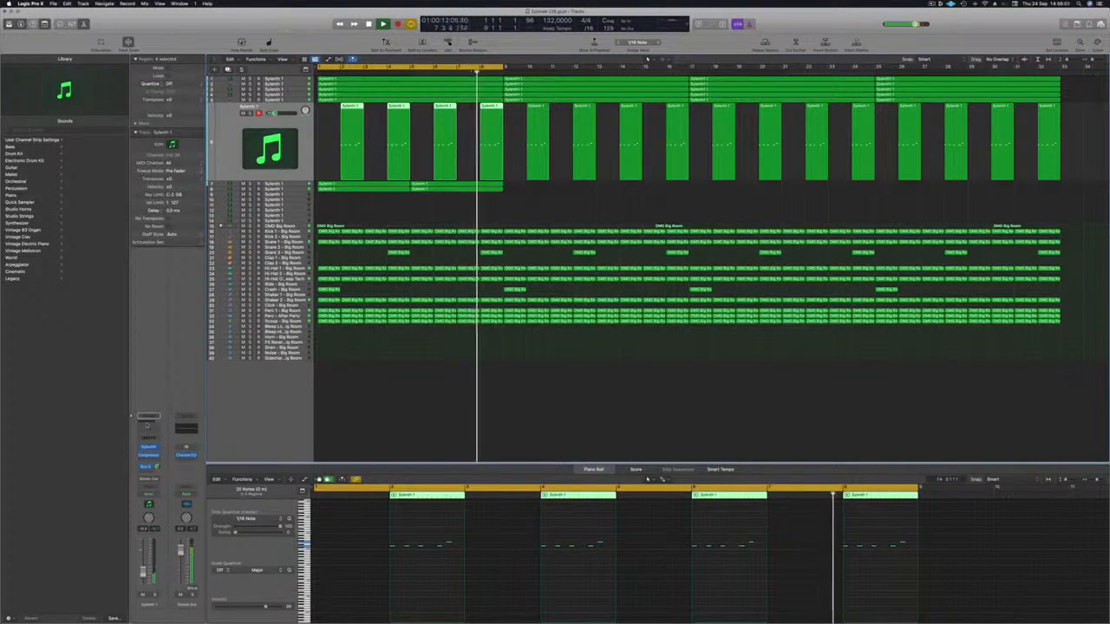
click(148, 418)
drag(383, 163, 678, 163)
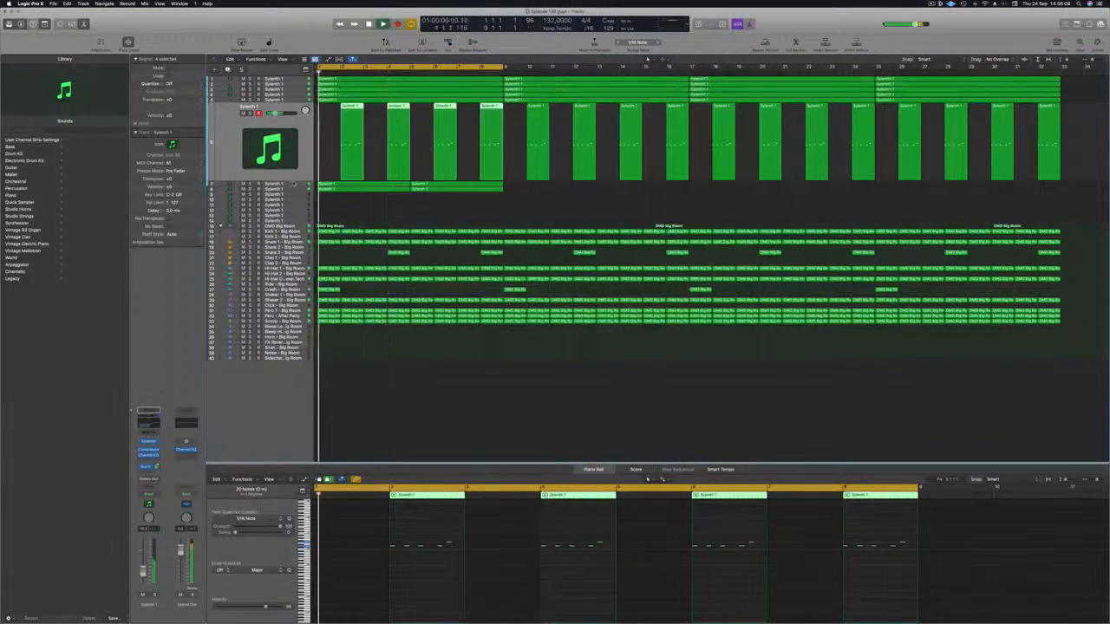
Step: Add a Channel EQ to the original lead track and another to its lower-octave copy
click(408, 147)
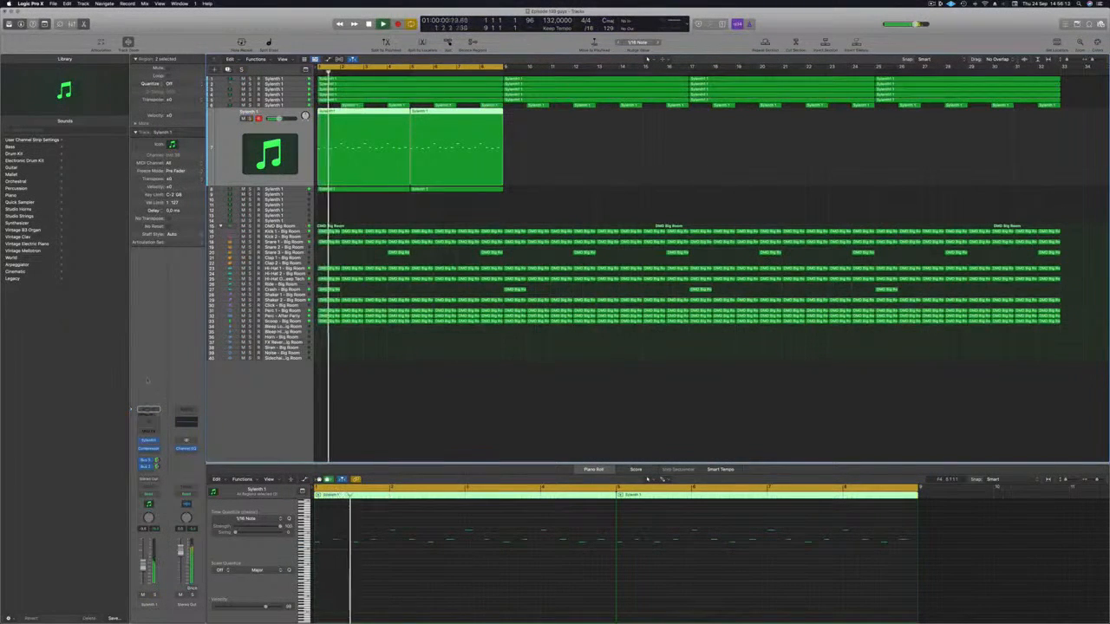
click(148, 415)
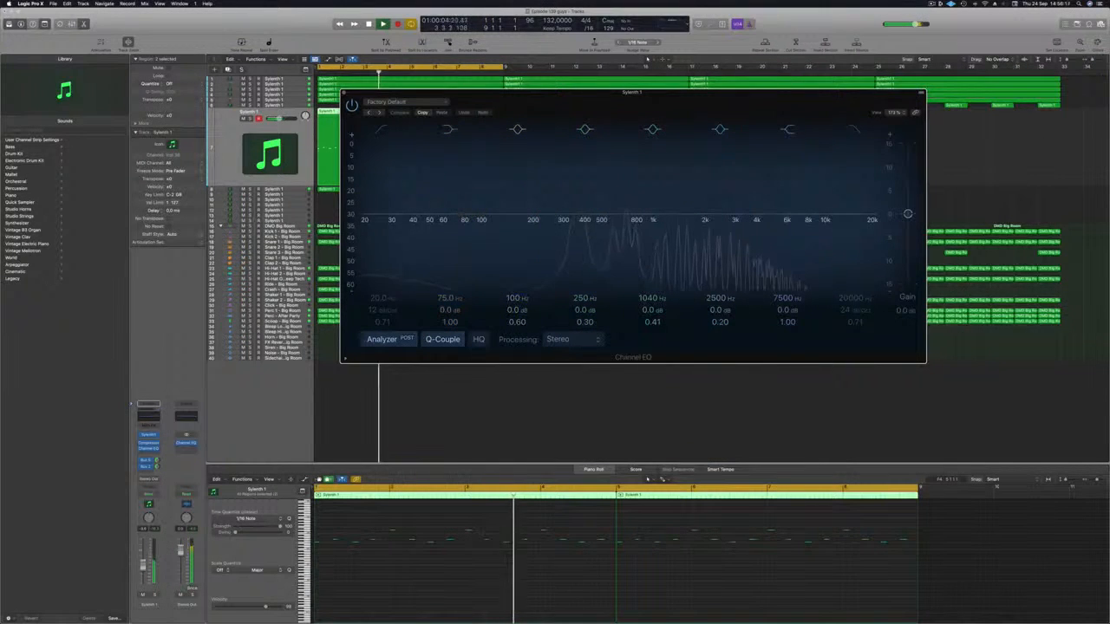
click(295, 191)
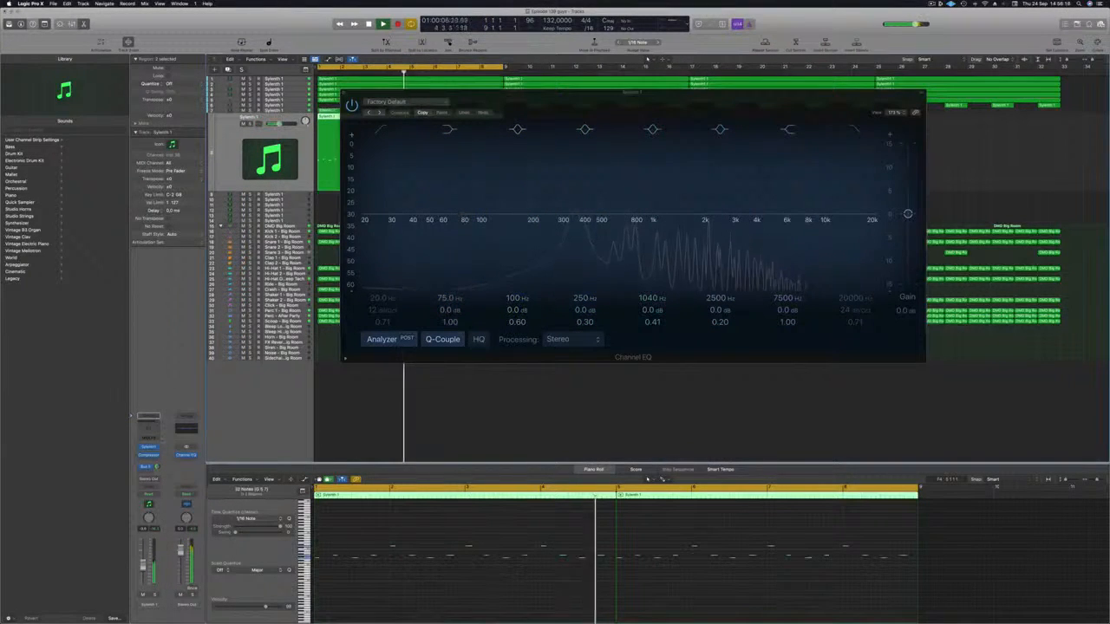
click(150, 431)
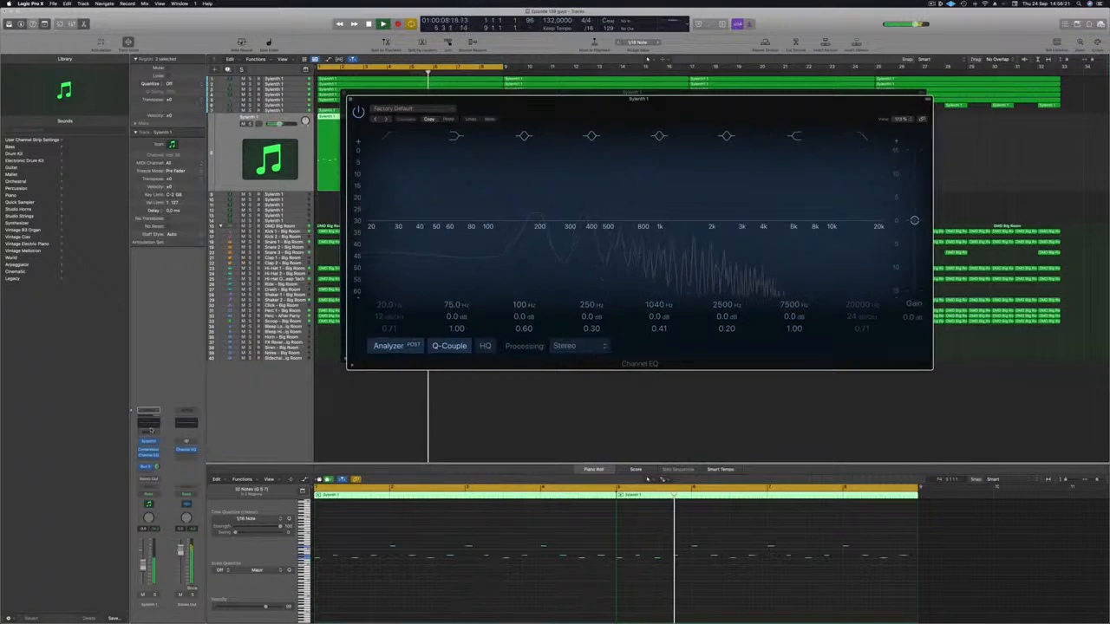
Step: Enable the low cut at 165 Hz in the lower-octave lead's Channel EQ and close both EQ windows
click(388, 138)
drag(406, 177, 538, 169)
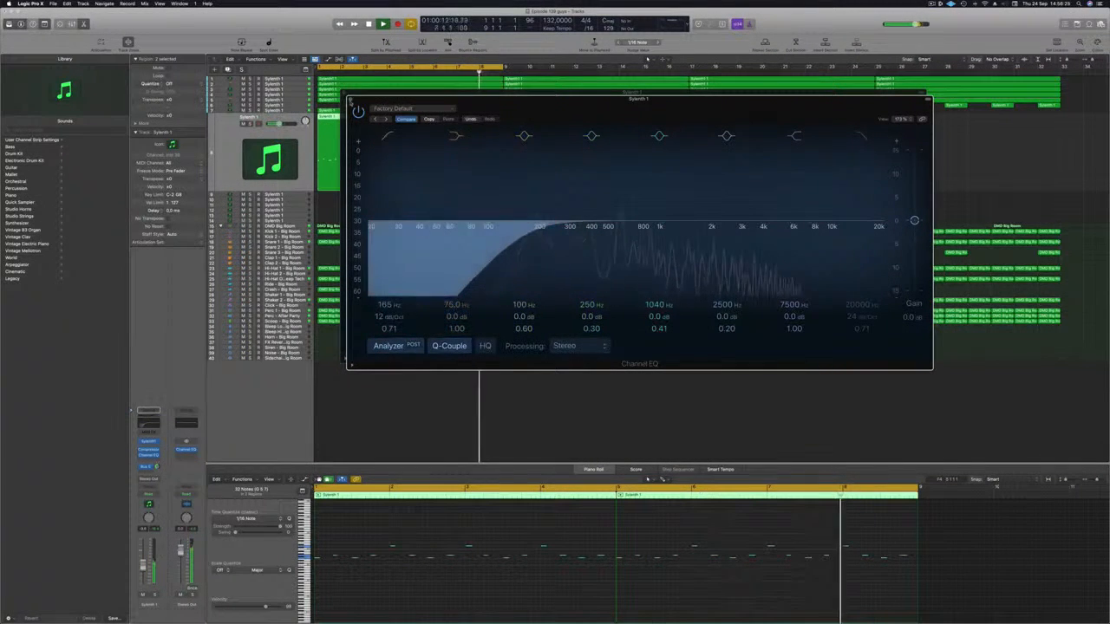
click(351, 99)
click(344, 93)
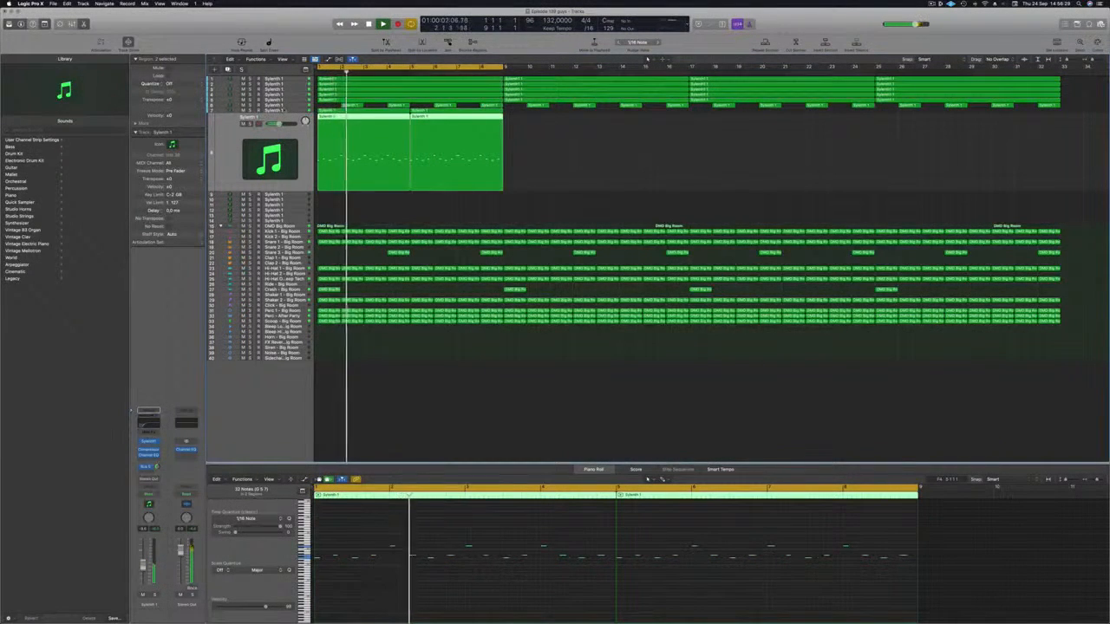
Step: Compare the layered melody with the original lead muted and unmuted, replaying it from the beginning
click(284, 110)
click(243, 118)
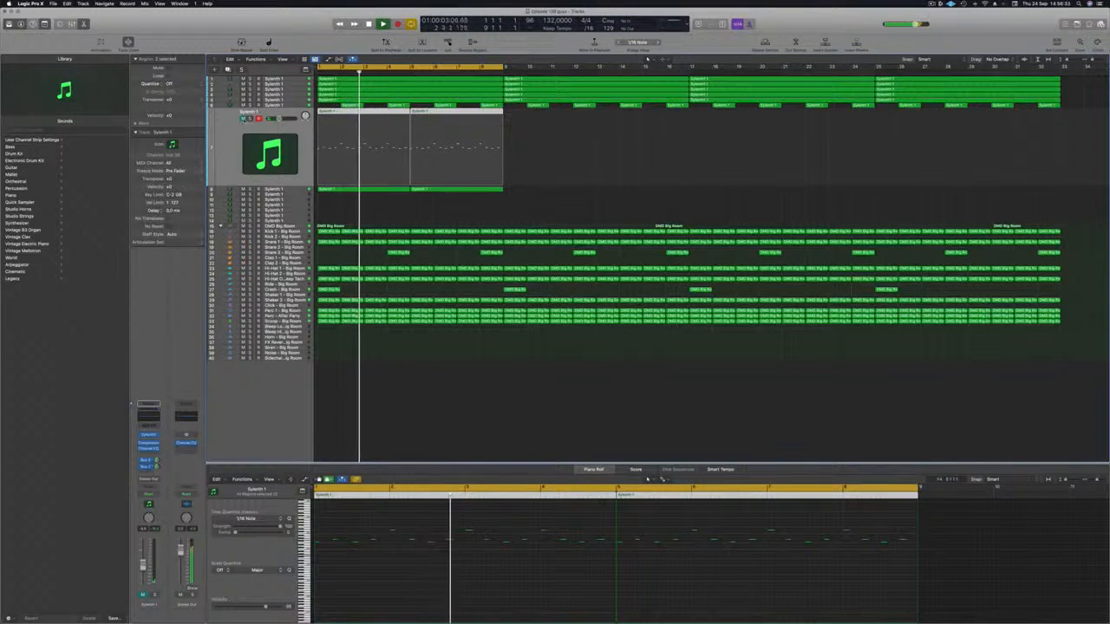
click(244, 119)
key(Return)
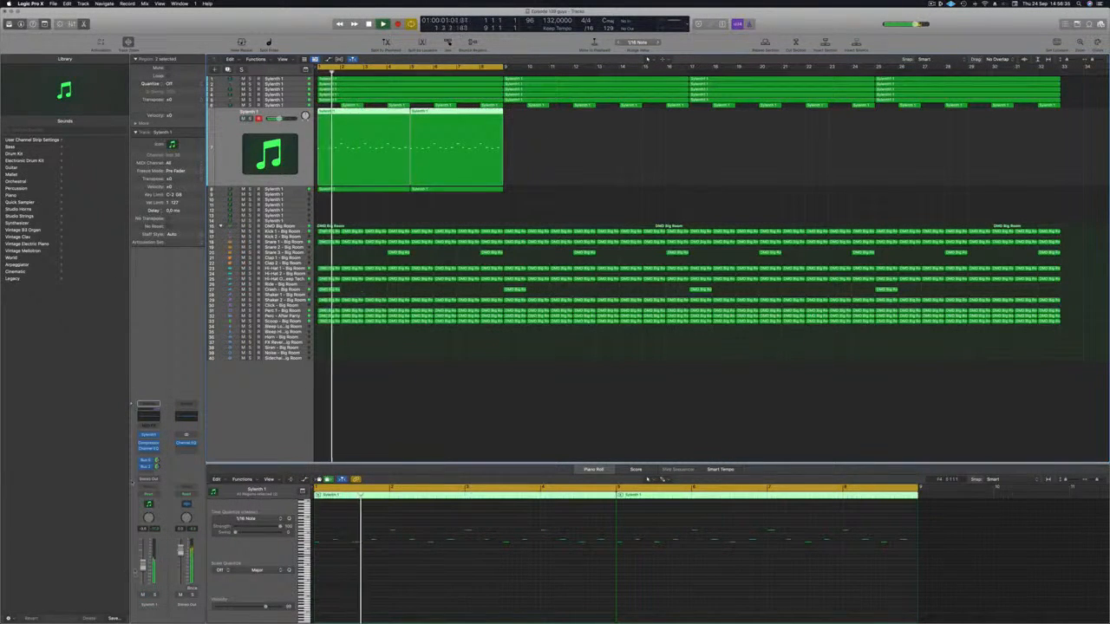
key(Return)
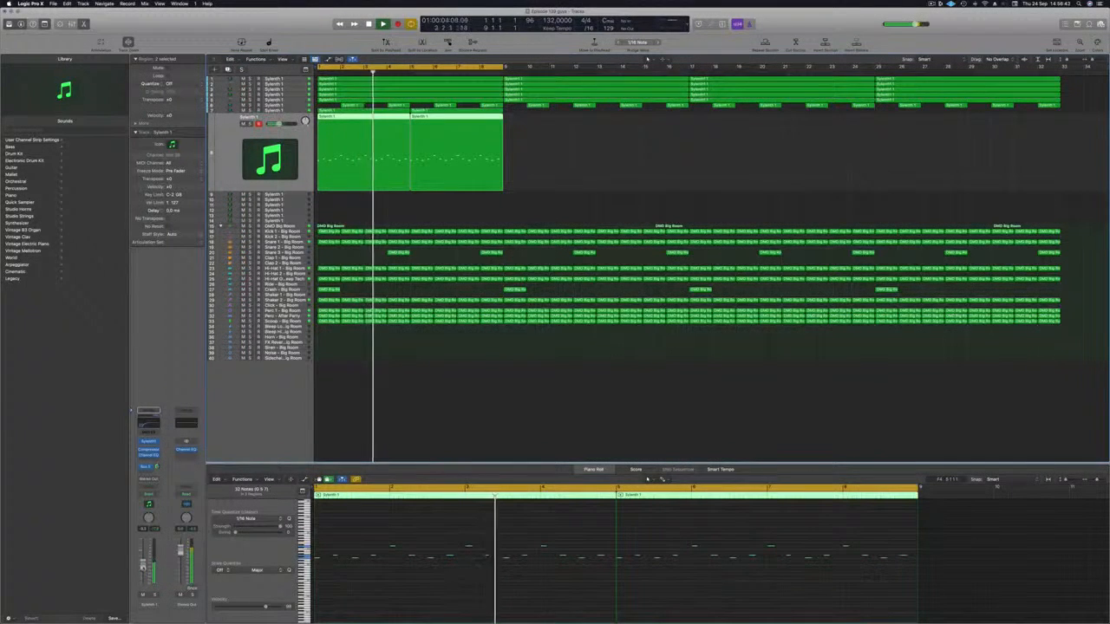
Step: Mute the Sylenth1 track directly above the two lead tracks
click(579, 186)
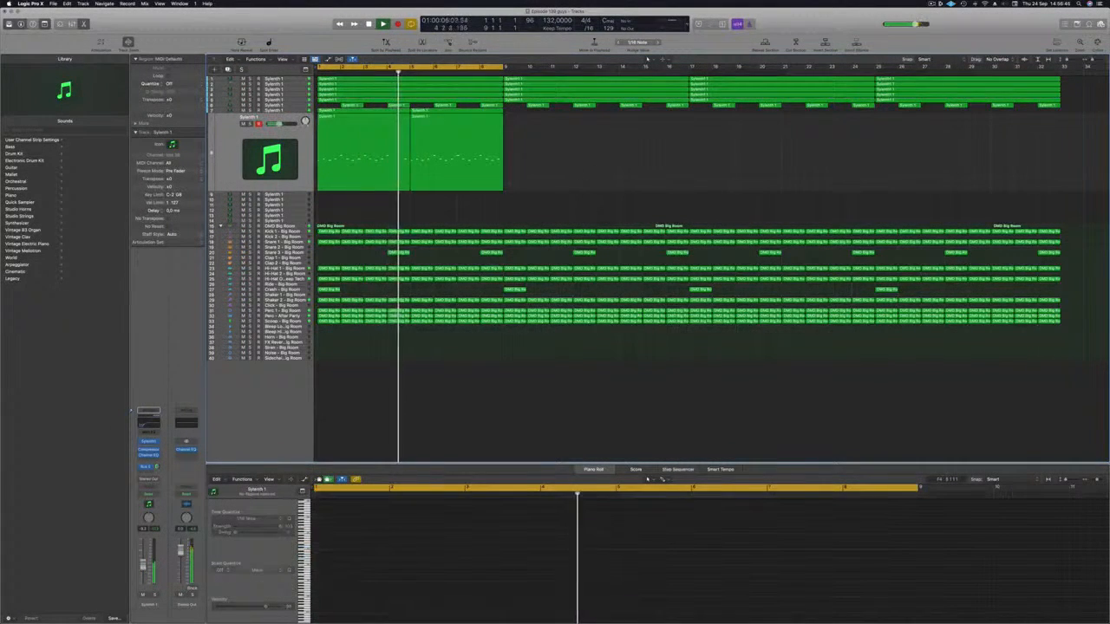
key(super+Left)
click(242, 105)
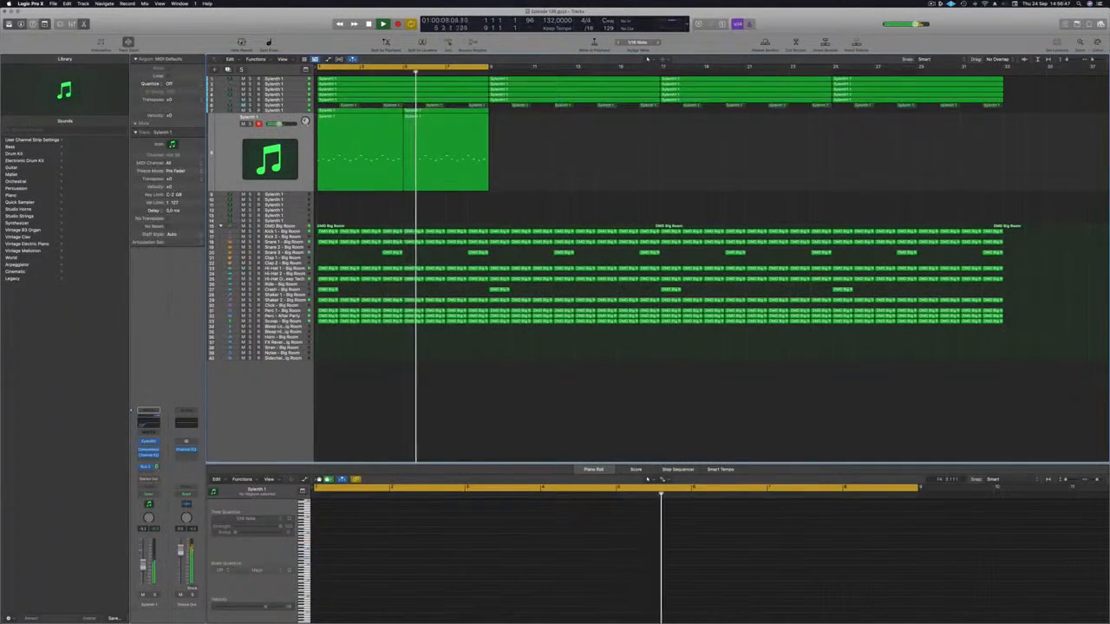
Step: Copy the melody regions on both lead tracks repeatedly to fill the arrangement up to bar 33
drag(498, 112, 546, 115)
drag(671, 112, 726, 115)
key(super+Left)
key(super+Left)
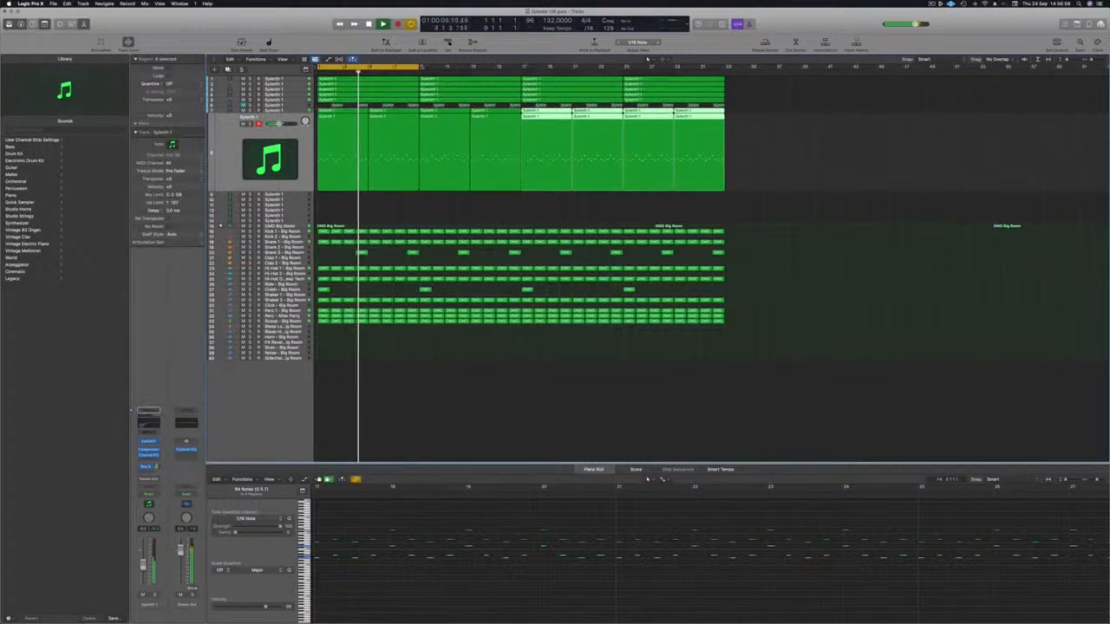
Step: Extend the cycle range to bar 33 so it spans the whole arrangement, and clear the region selection
drag(418, 68, 724, 67)
click(558, 204)
key(super+Down)
key(super+Down)
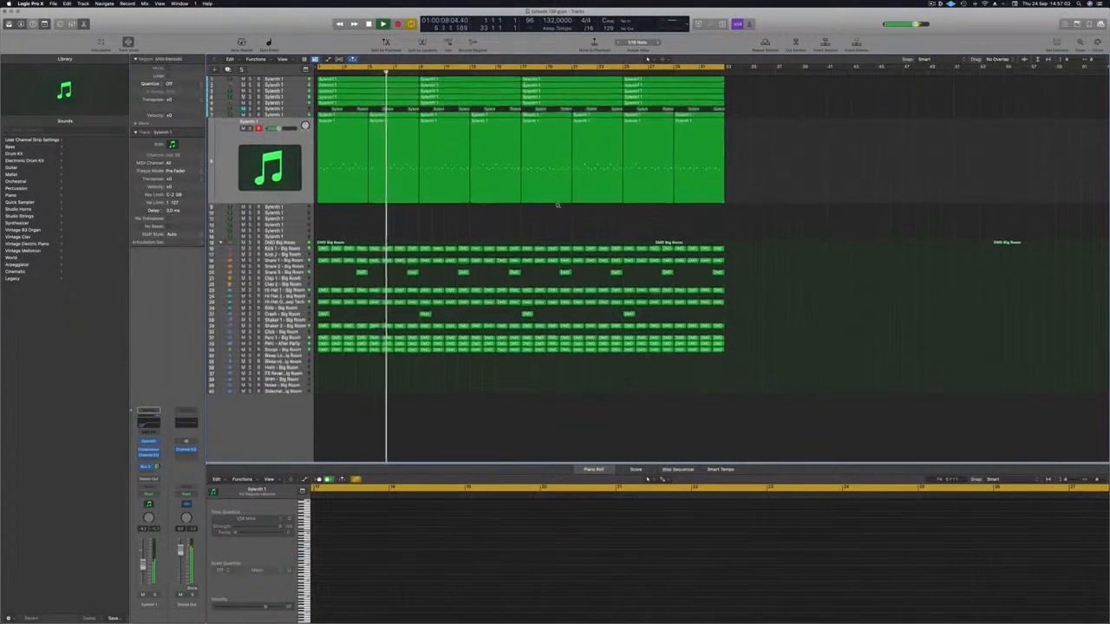